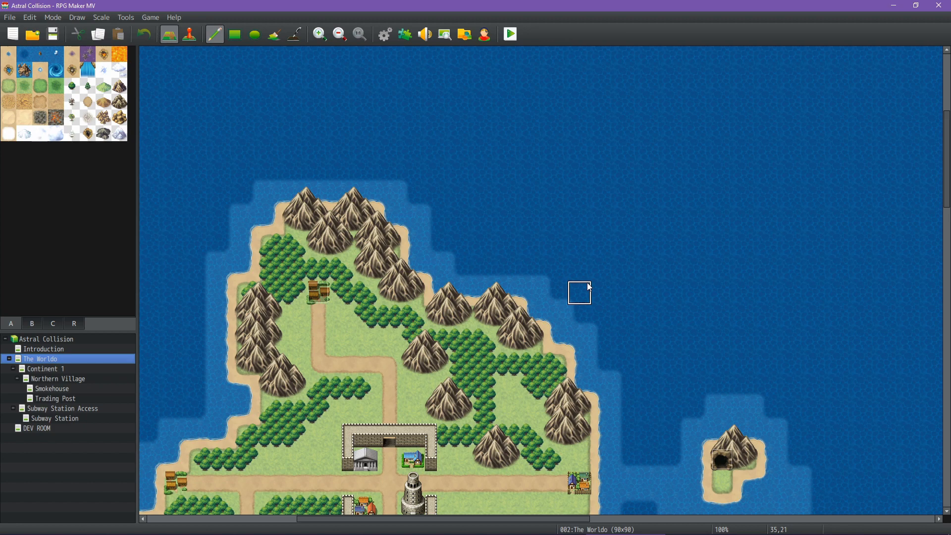
Switch to the Astral Collision Math spreadsheet in Google Sheets and review its Weapon Planning and World Information sheets.
mouse_move(621, 534)
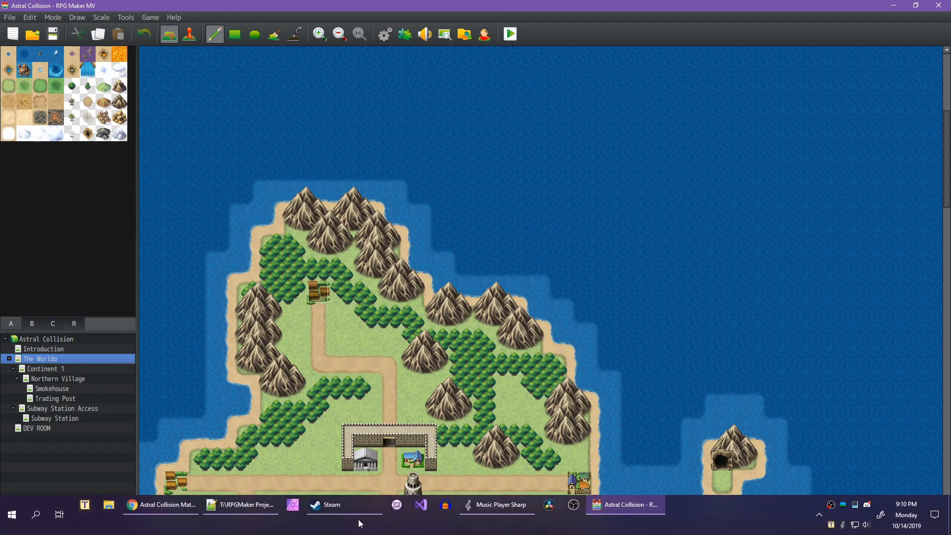
click(159, 505)
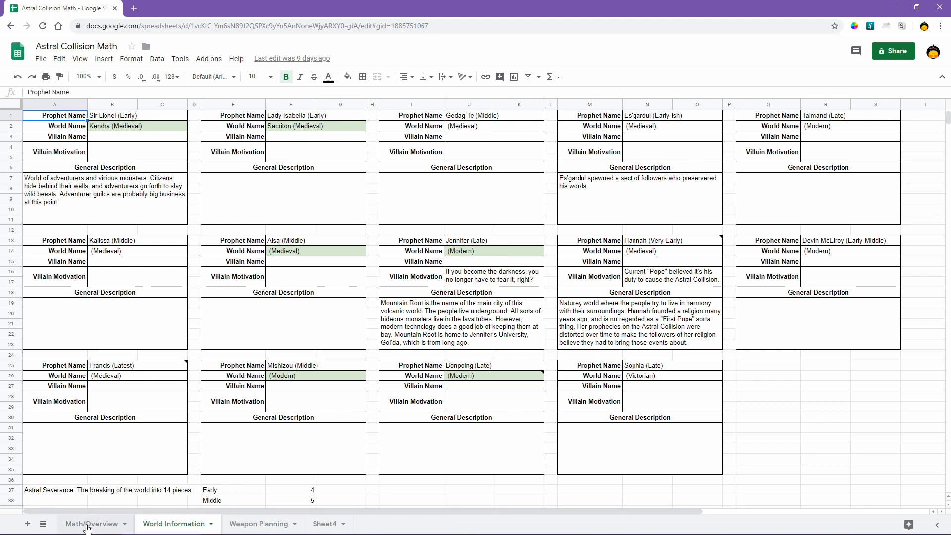
click(260, 524)
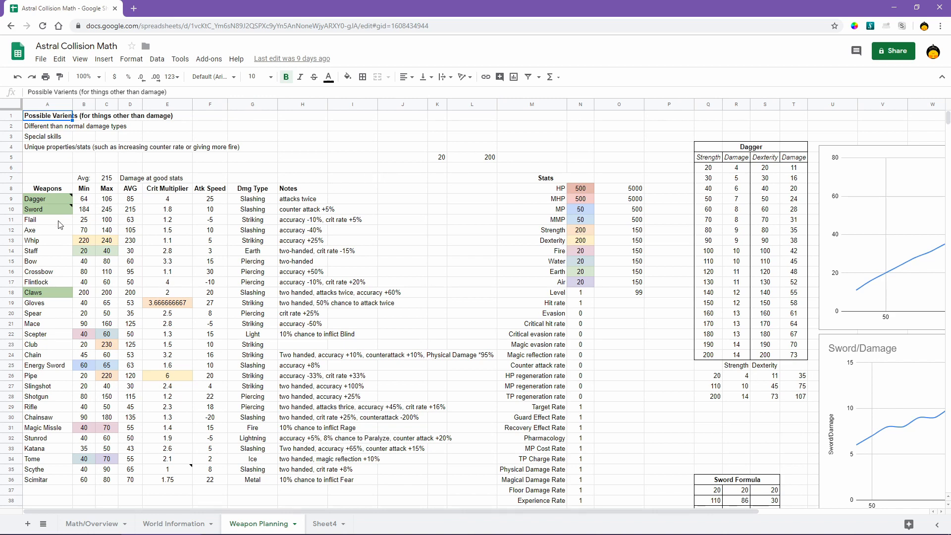
mouse_move(60, 209)
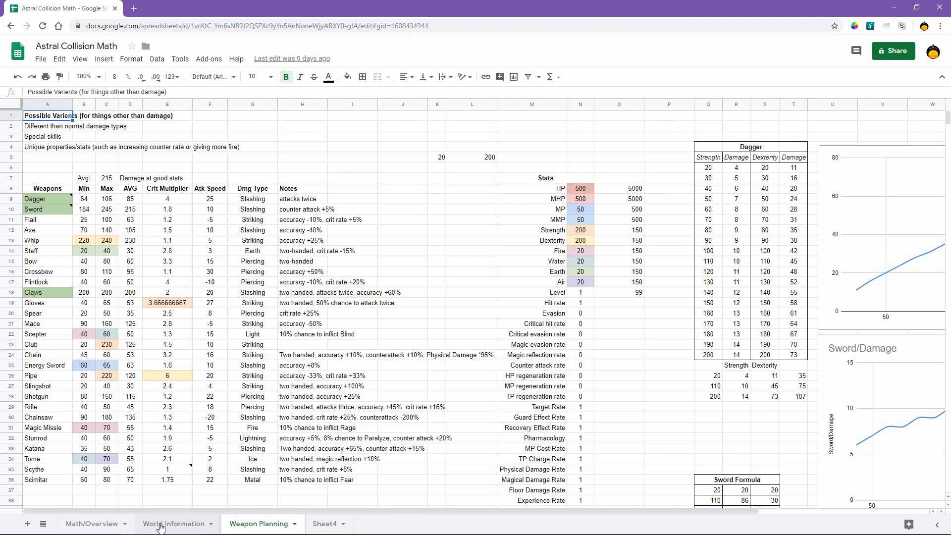
click(198, 524)
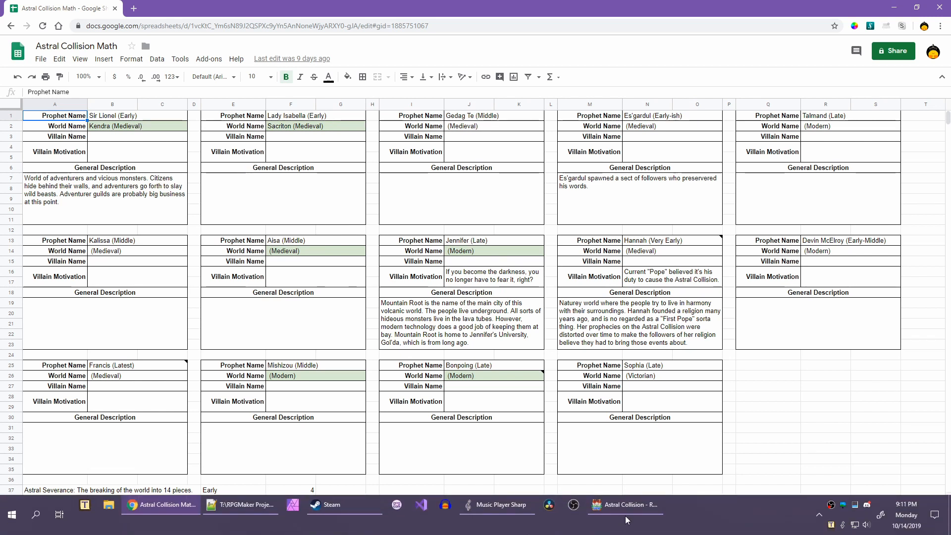
Return to RPG Maker MV and paint region IDs 1 to 4 as a two-by-two block just northwest of the walled town on The Worldo.
click(626, 510)
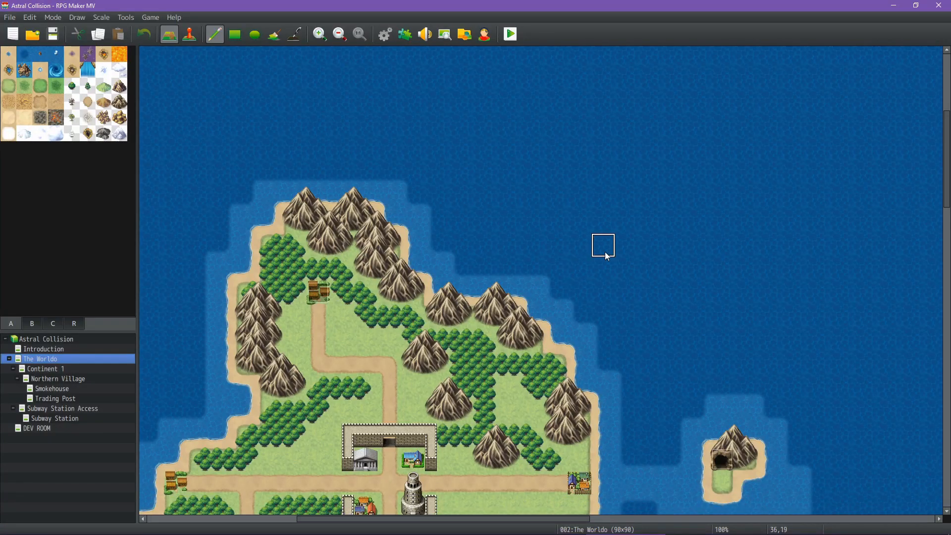
mouse_move(535, 252)
middle_down()
mouse_move(511, 293)
mouse_move(533, 316)
middle_up()
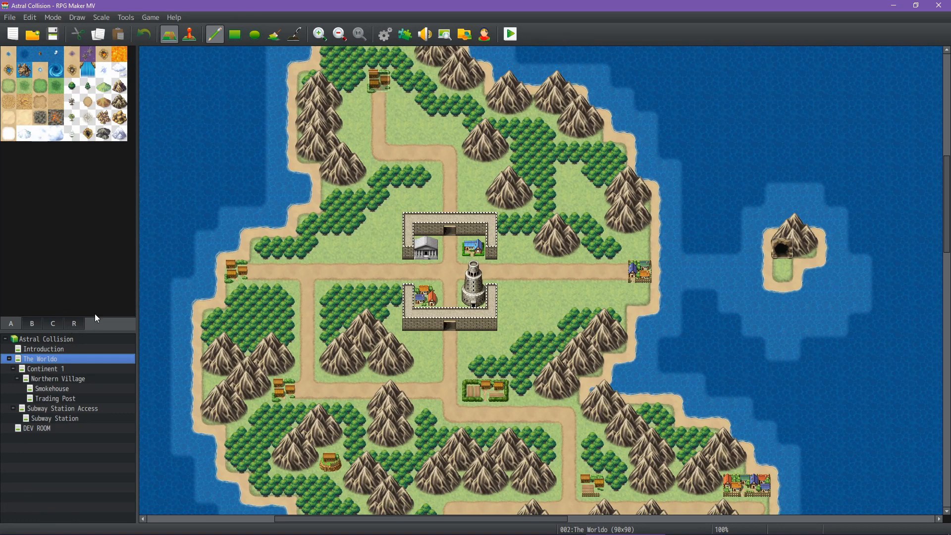
click(78, 325)
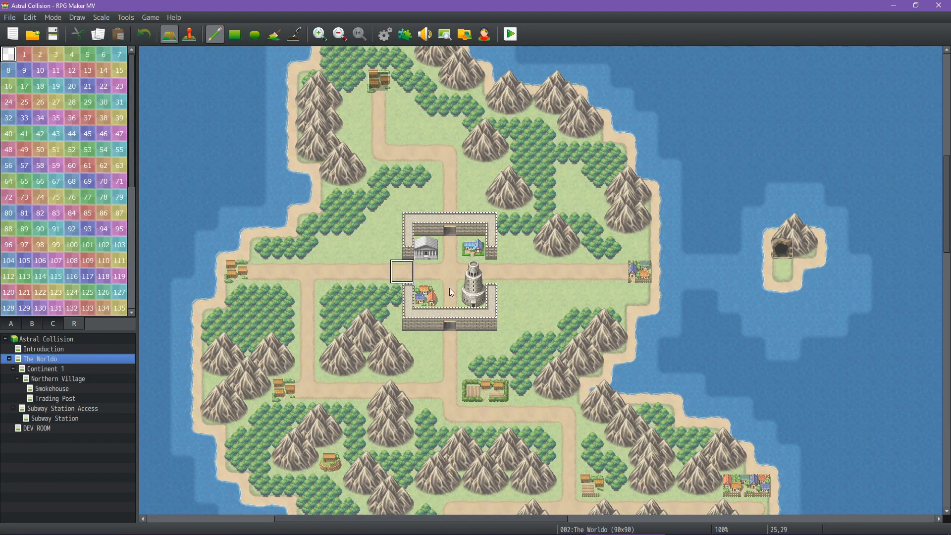
click(25, 56)
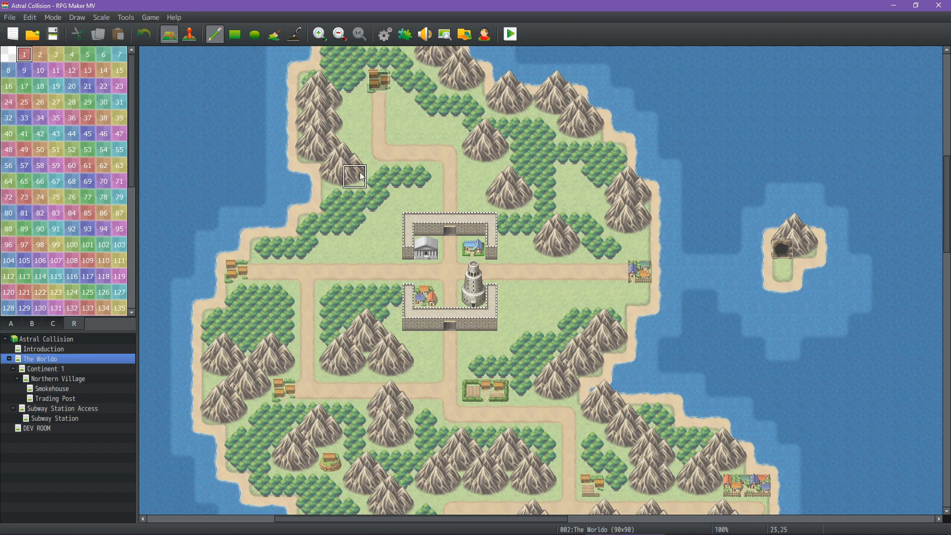
click(379, 200)
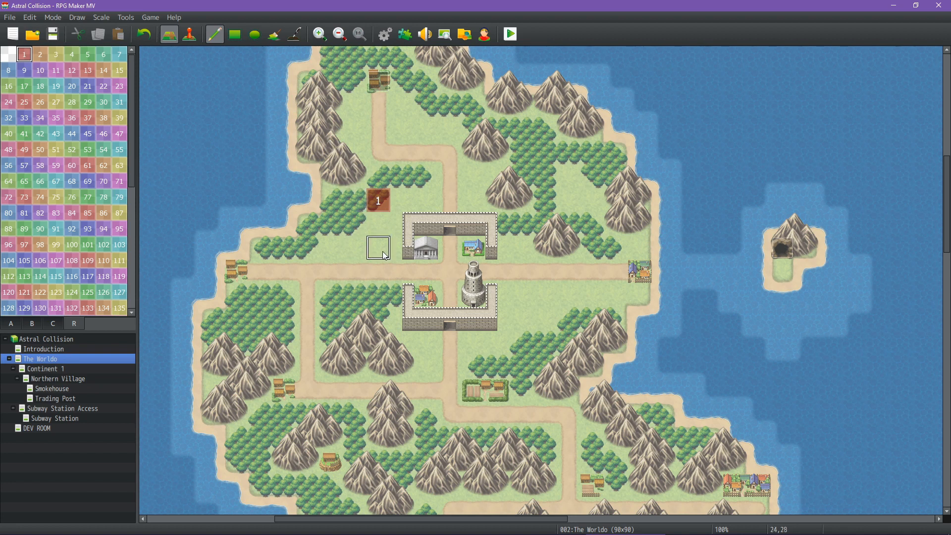
click(40, 54)
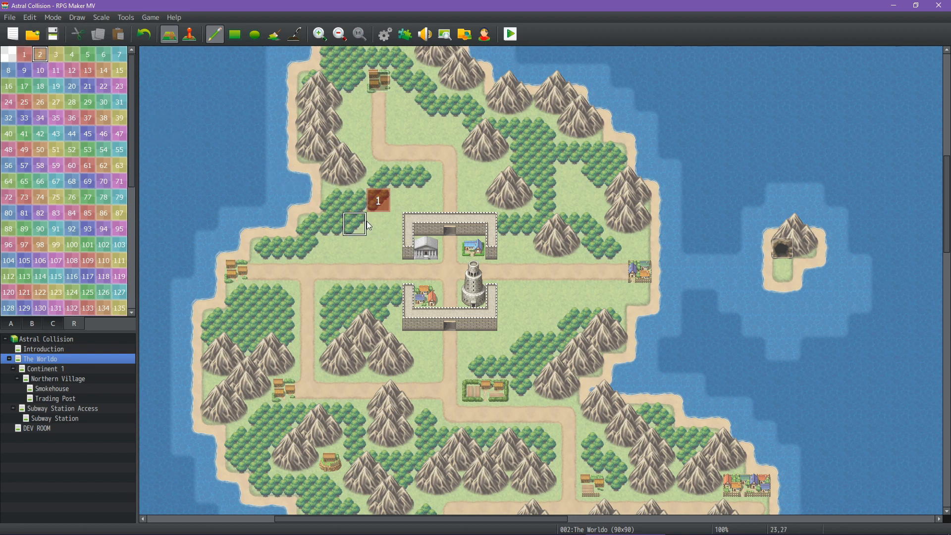
click(401, 208)
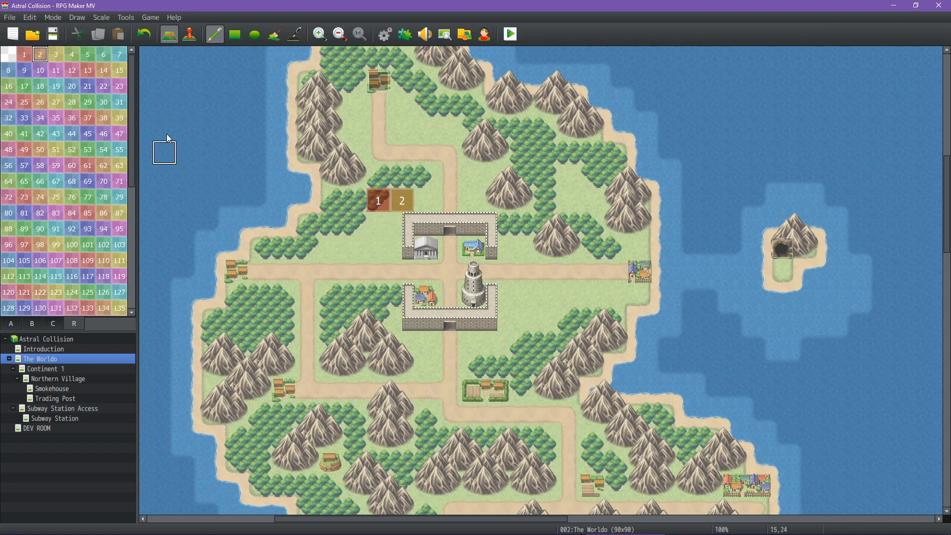
click(378, 224)
click(402, 225)
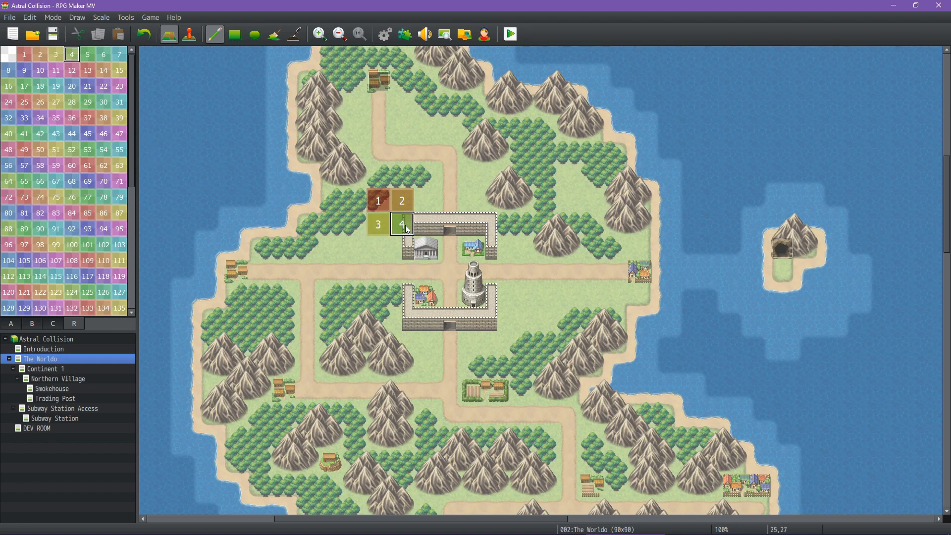
Compare the map in the B and C tile layers with the region layer.
click(32, 323)
click(53, 324)
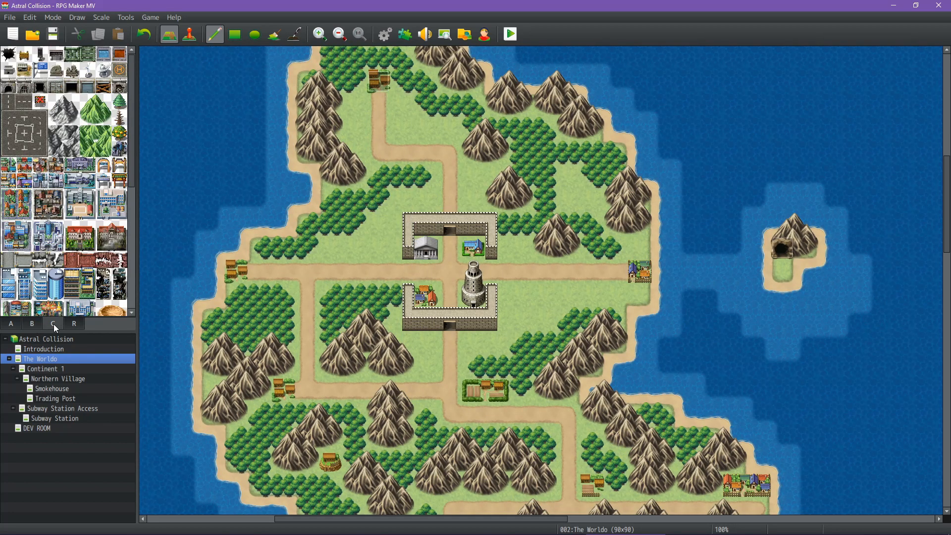
click(73, 324)
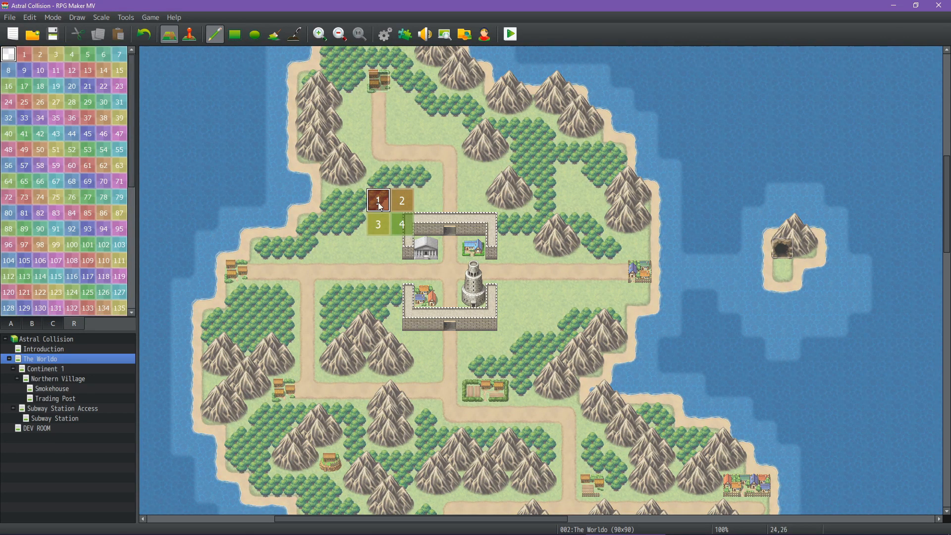
Examine the Specify by Region ID range option of the Giant Rat*2 encounter in The Worldo's map properties, without saving changes.
right_click(70, 358)
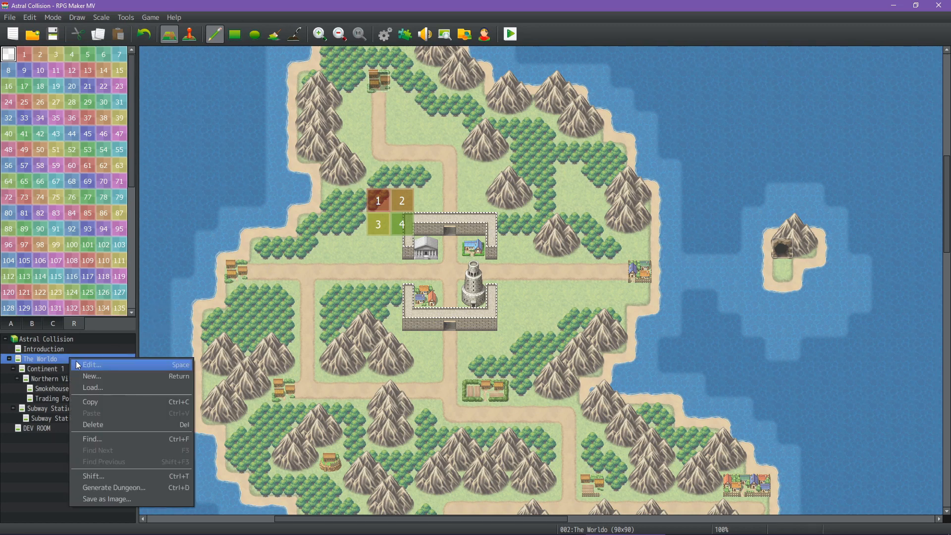
click(76, 365)
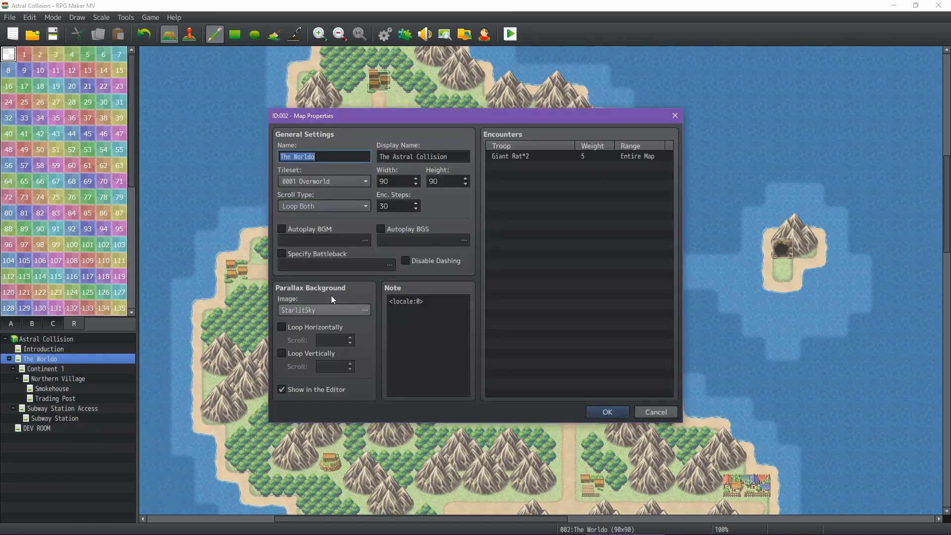
double_click(590, 156)
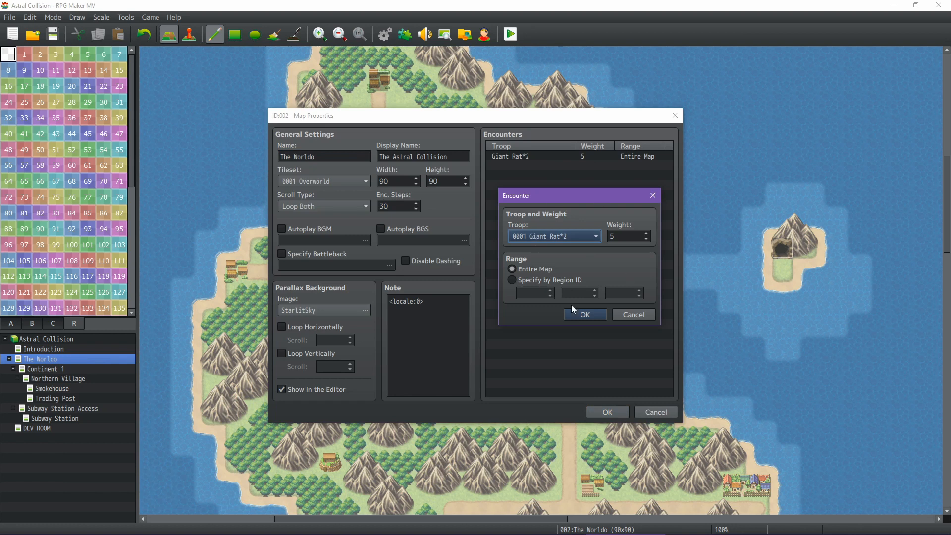
click(542, 281)
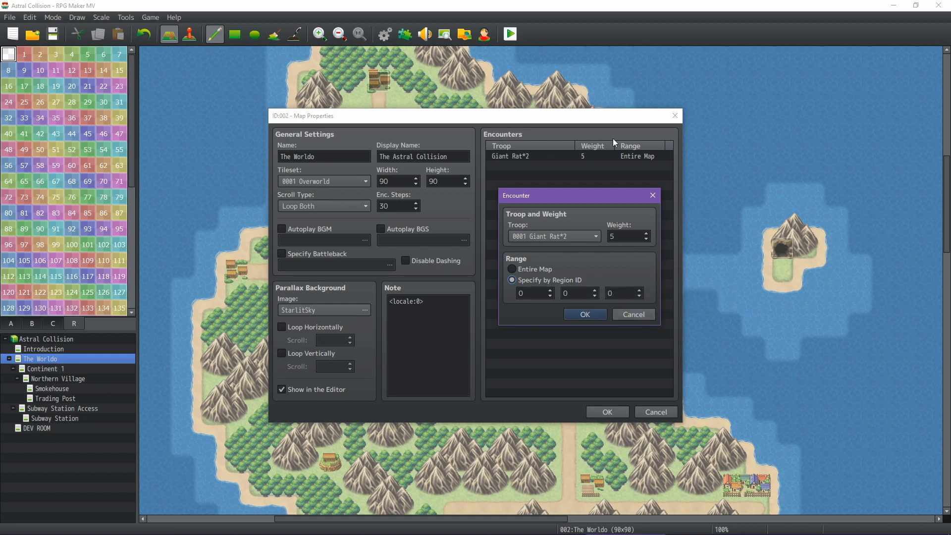
click(634, 315)
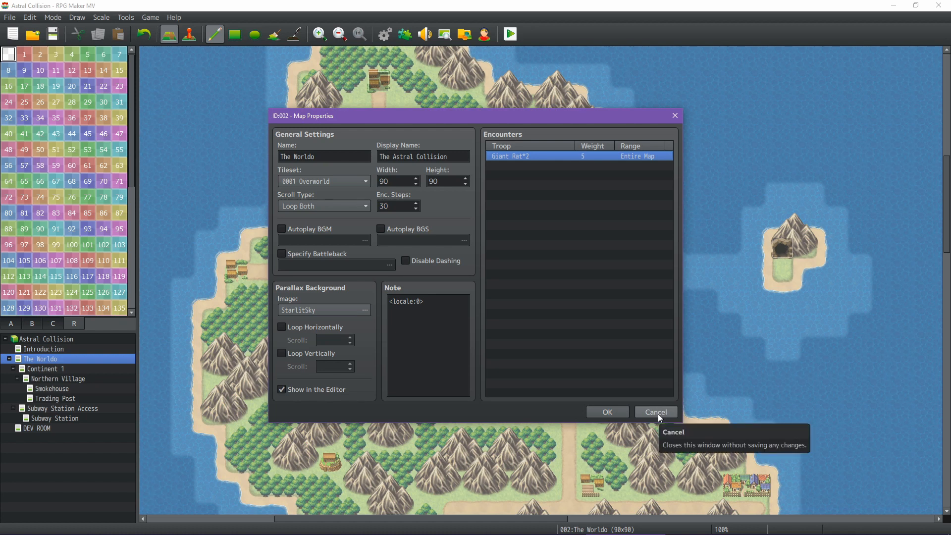
click(658, 414)
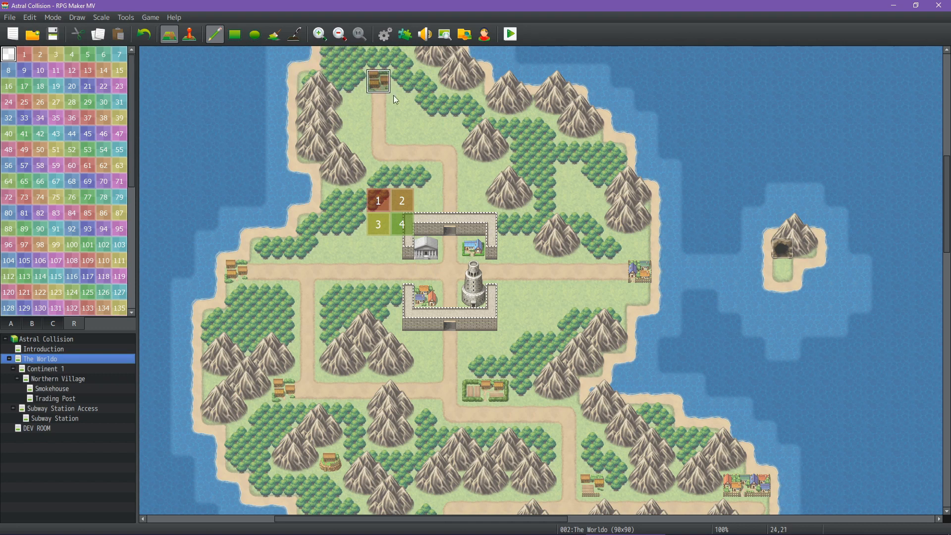
Start a new event on the road west of the walled town and inspect the Game Data operands offered by Control Variables.
click(189, 35)
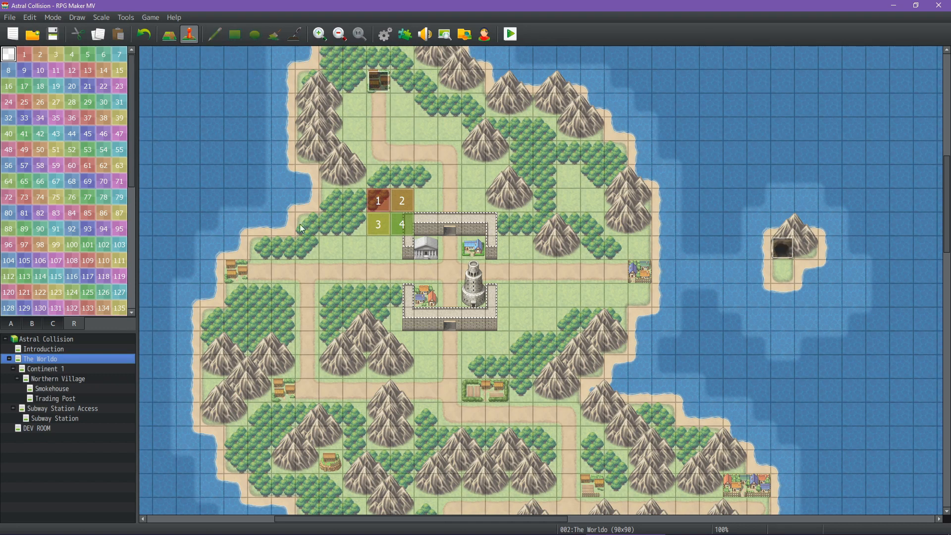
double_click(369, 270)
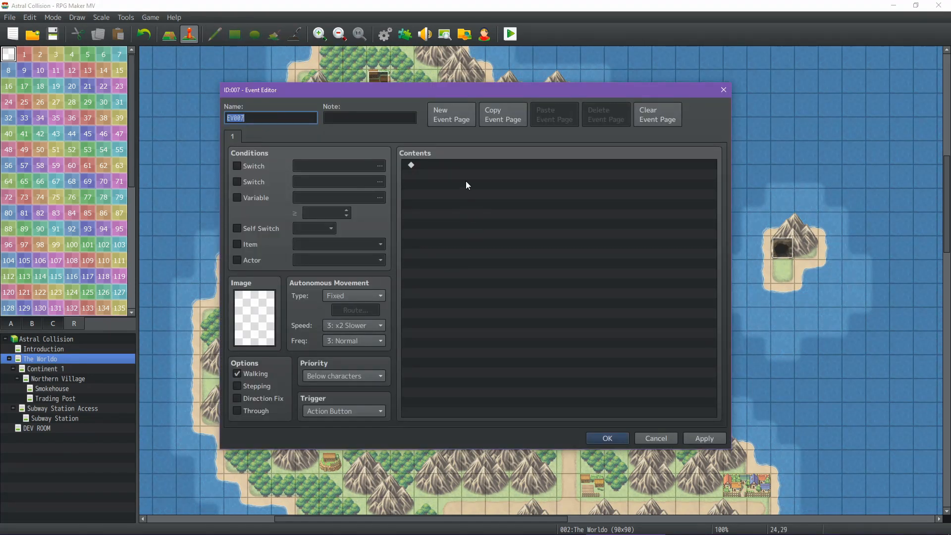
right_click(468, 165)
double_click(442, 166)
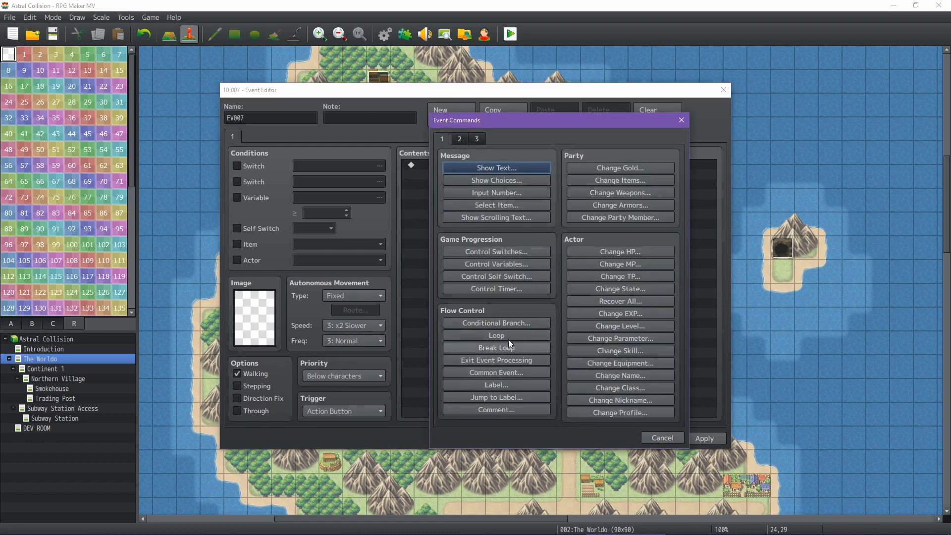
click(489, 265)
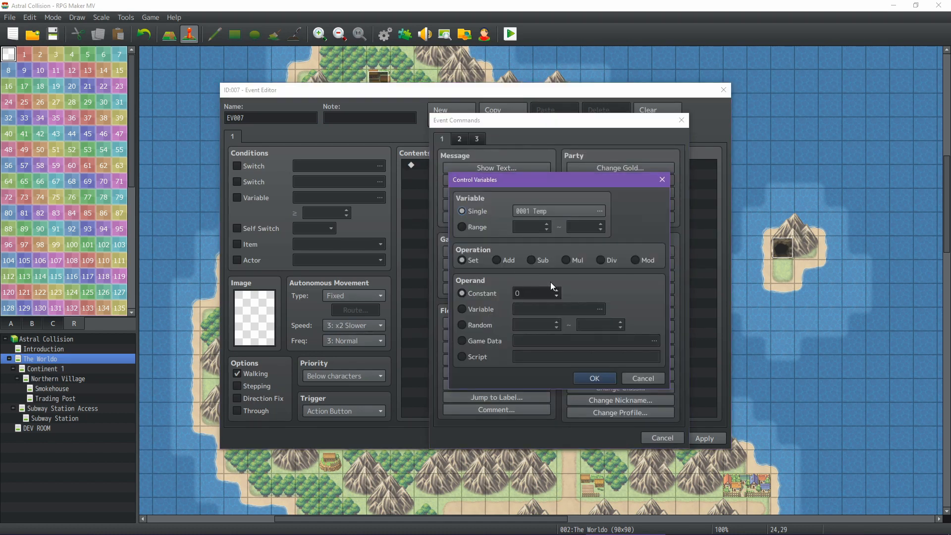
click(485, 341)
click(547, 343)
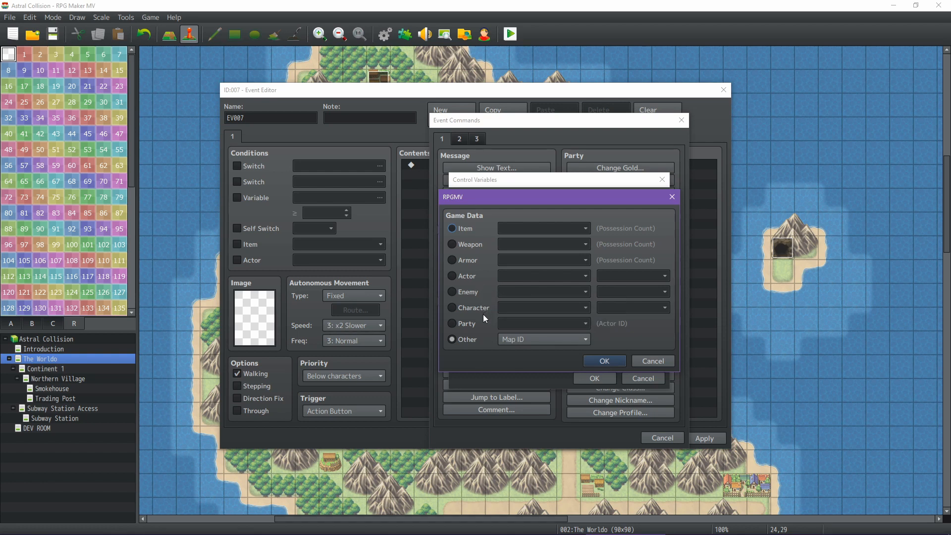
click(584, 340)
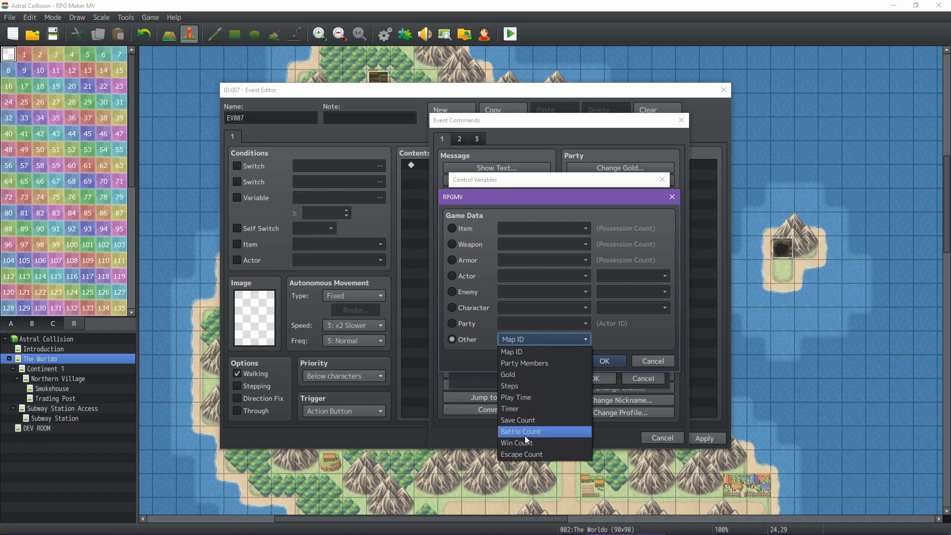
click(625, 332)
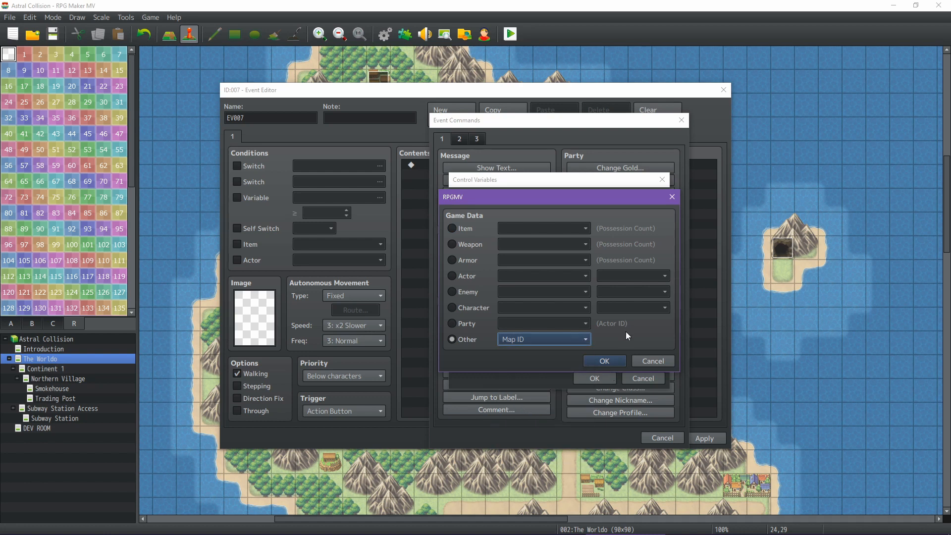
click(653, 361)
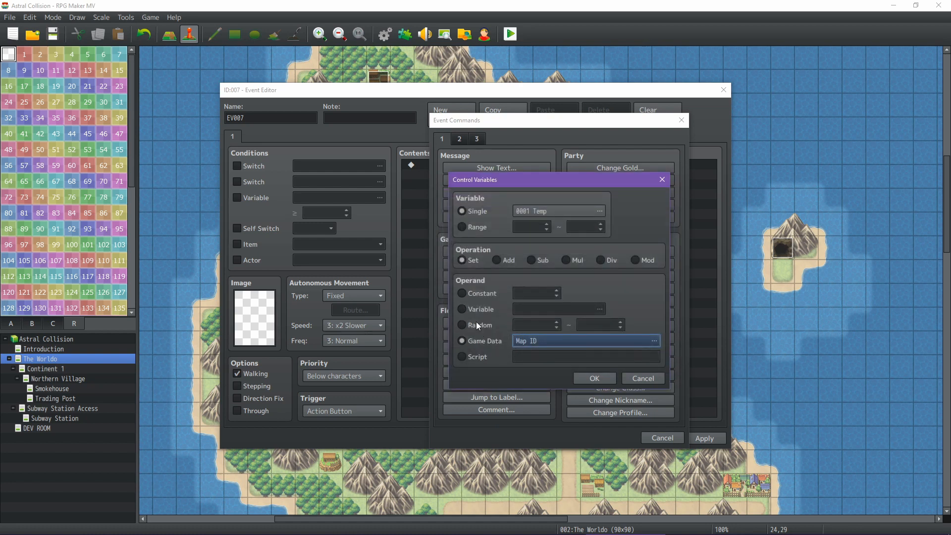
click(641, 377)
Look through the Conditional Branch conditions and the second page of event commands, and discard the new event.
click(510, 322)
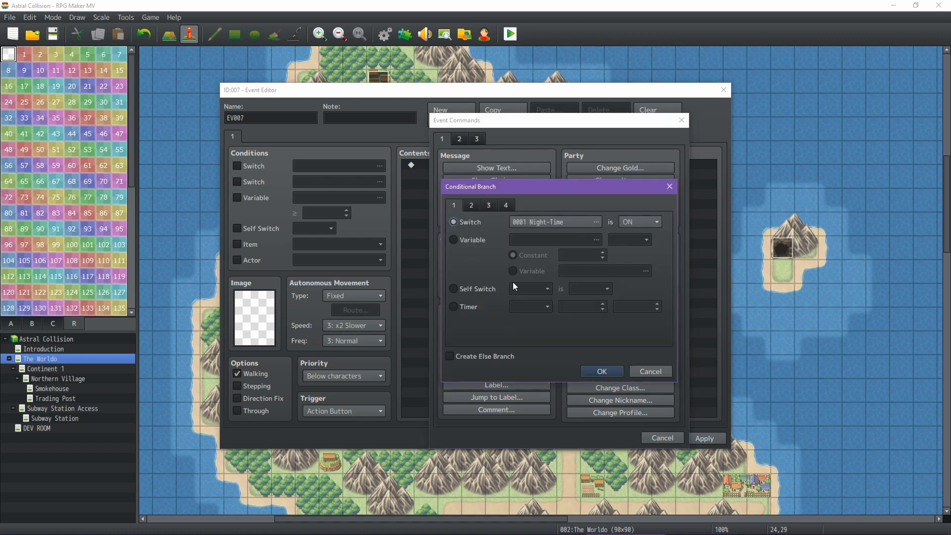
click(472, 206)
click(488, 208)
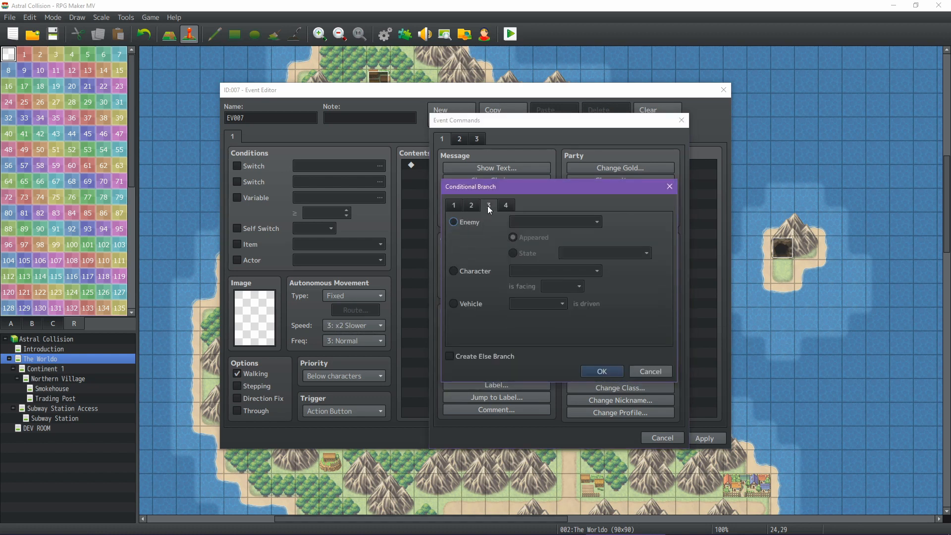
click(506, 206)
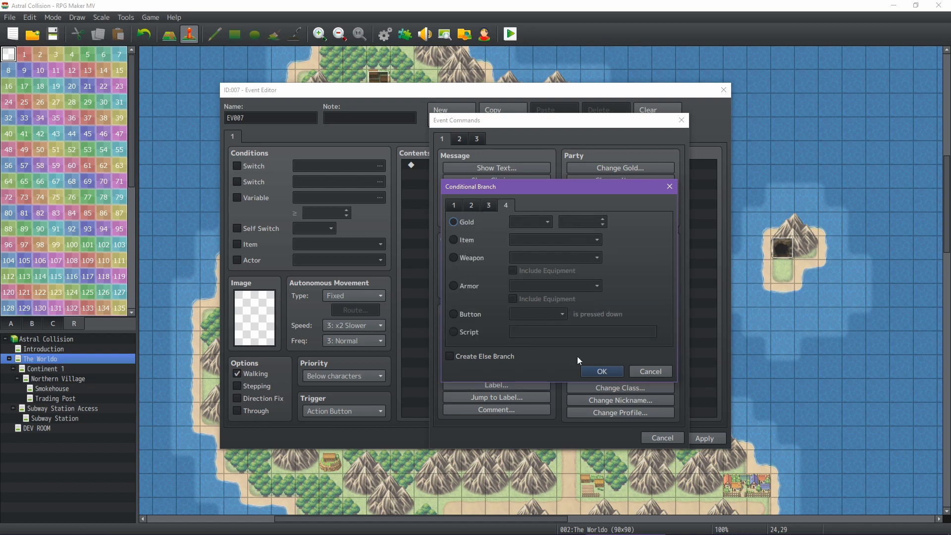
click(649, 371)
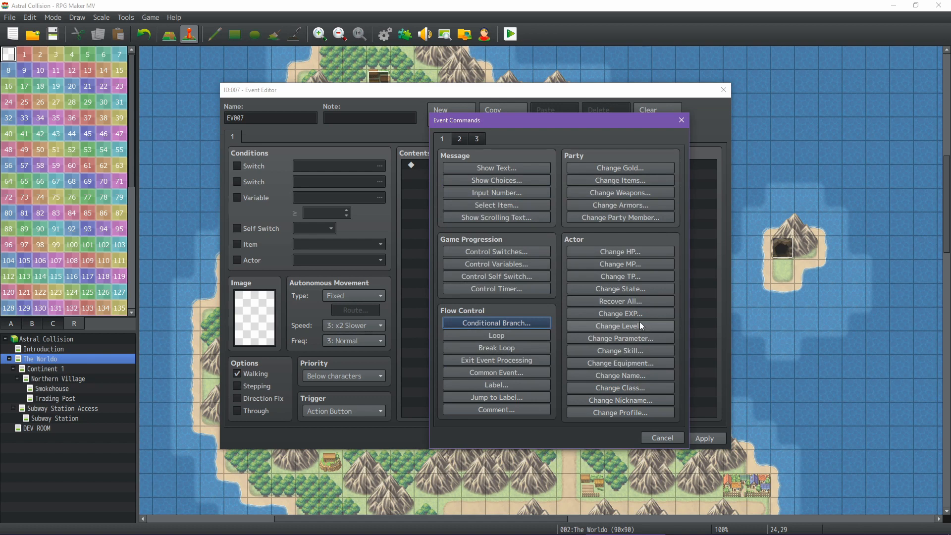
click(459, 139)
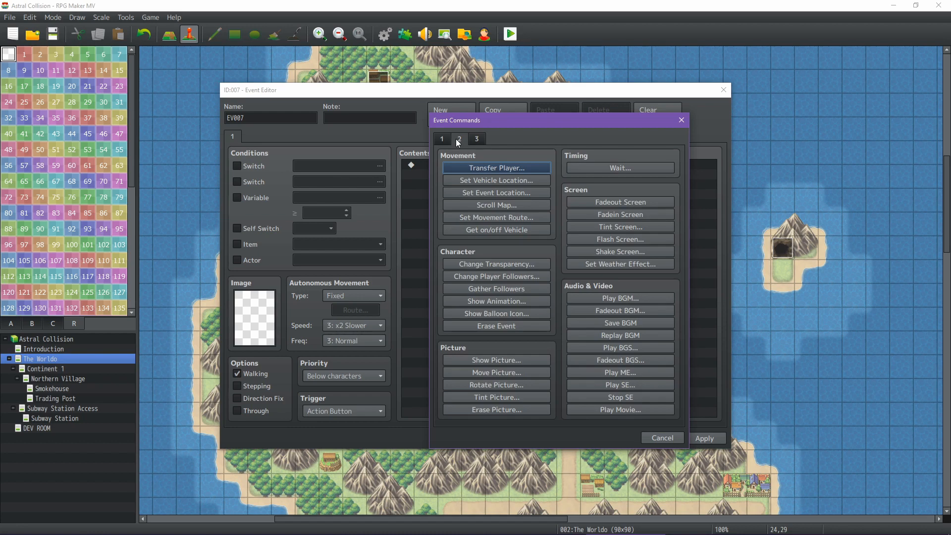
click(658, 439)
click(654, 436)
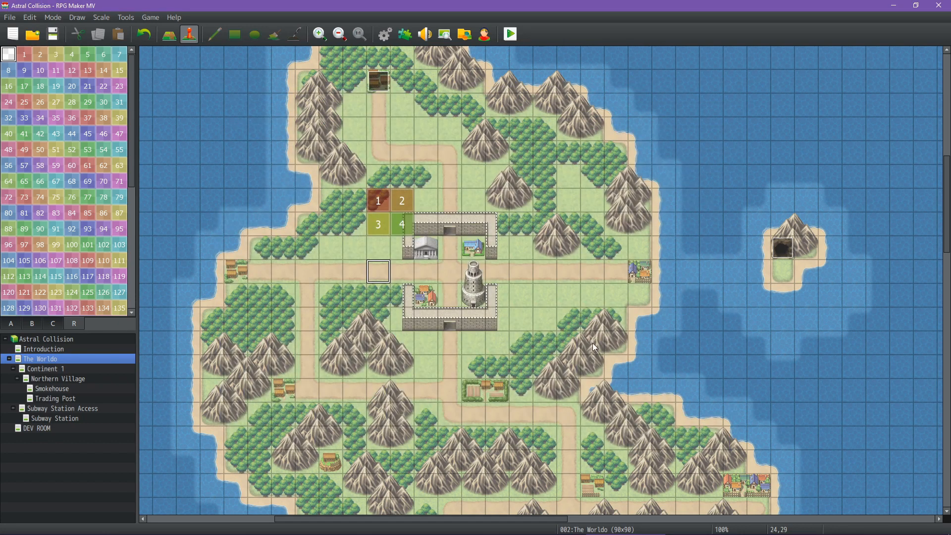
mouse_move(619, 528)
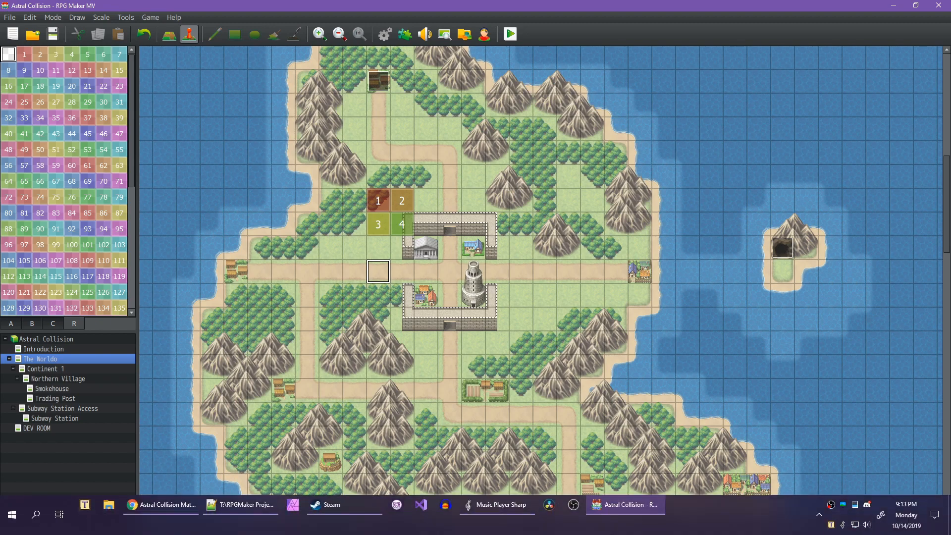
click(236, 505)
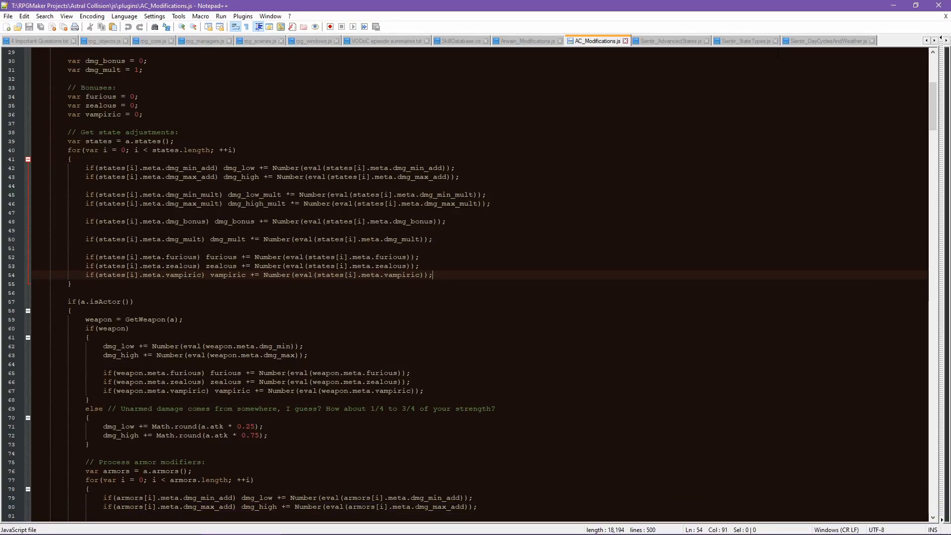
mouse_move(625, 534)
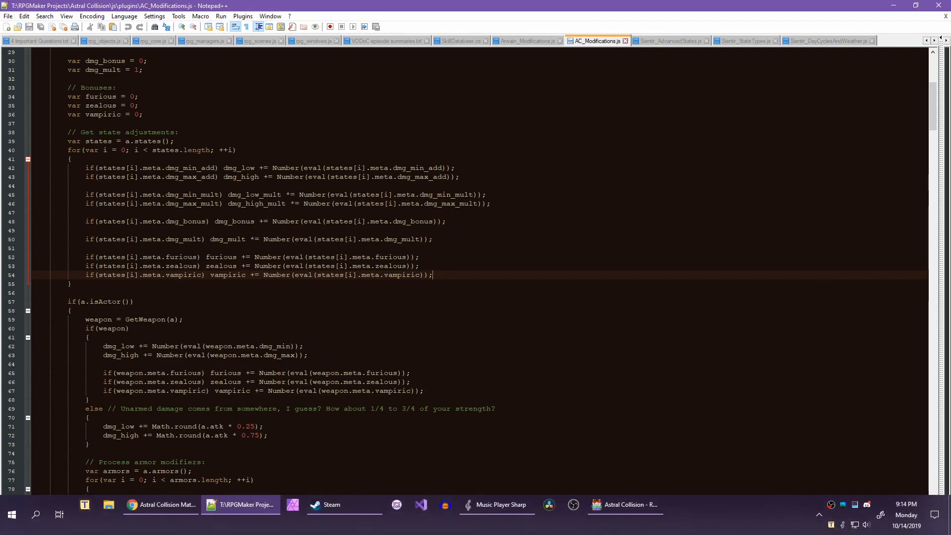
click(242, 505)
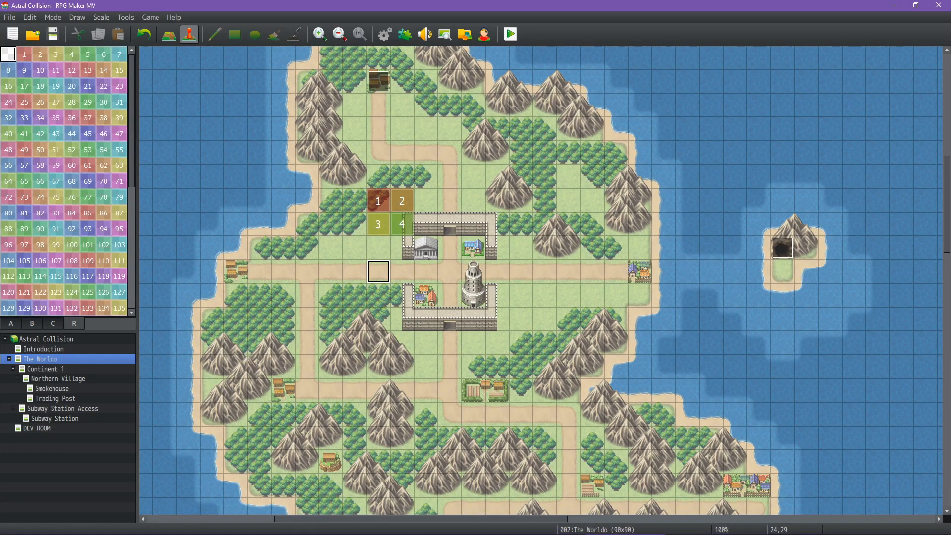
Read the Sientir_Utility plugin's help on GetPlayerRegion() in the Plugin Manager, without changing any plugin settings.
click(405, 34)
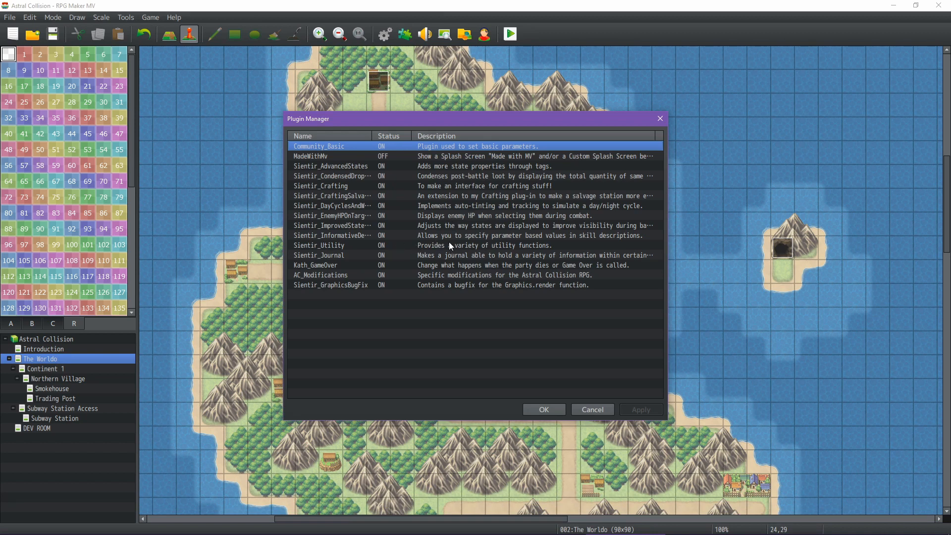
double_click(450, 243)
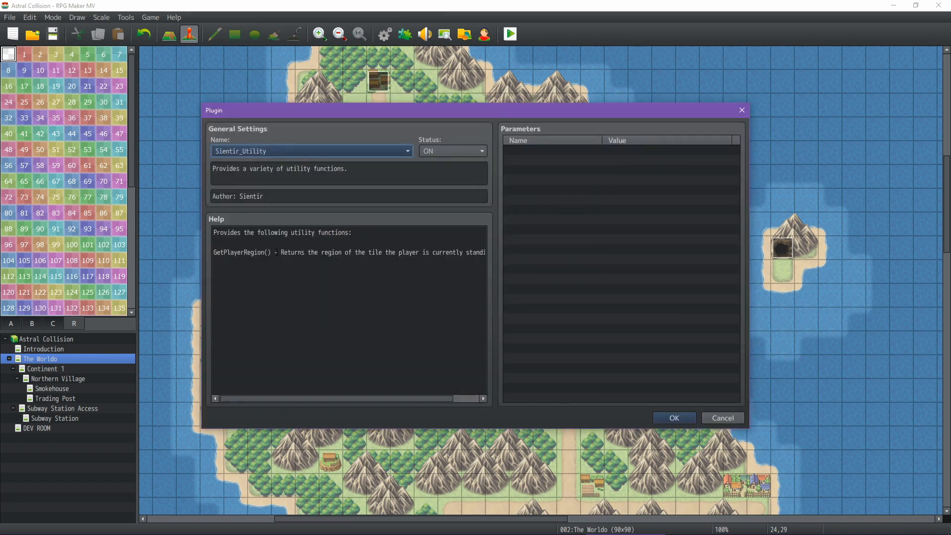
drag(272, 252, 192, 252)
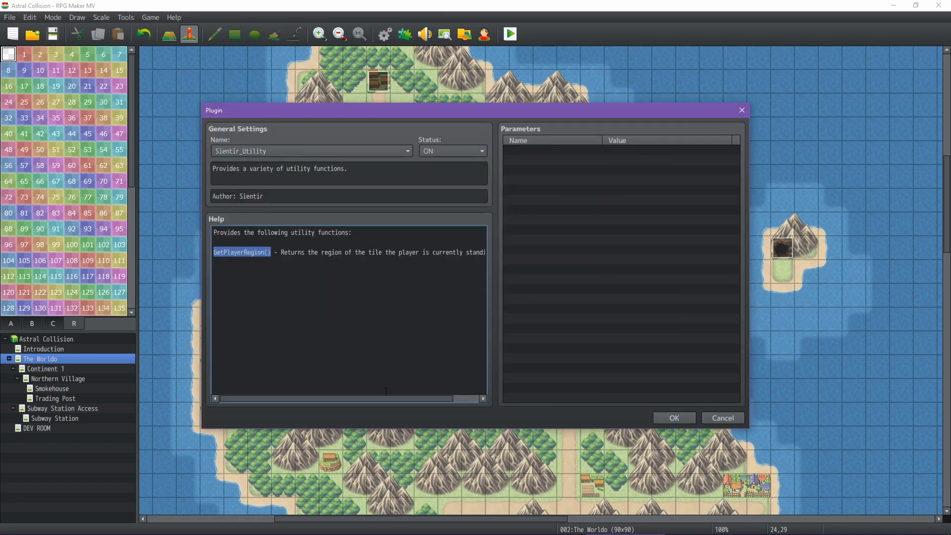
drag(389, 397, 344, 396)
click(721, 419)
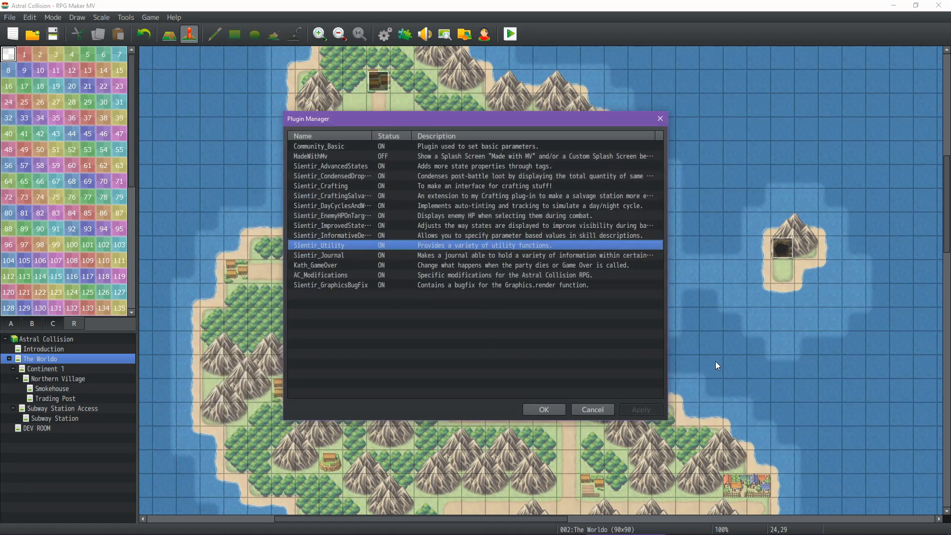
click(599, 412)
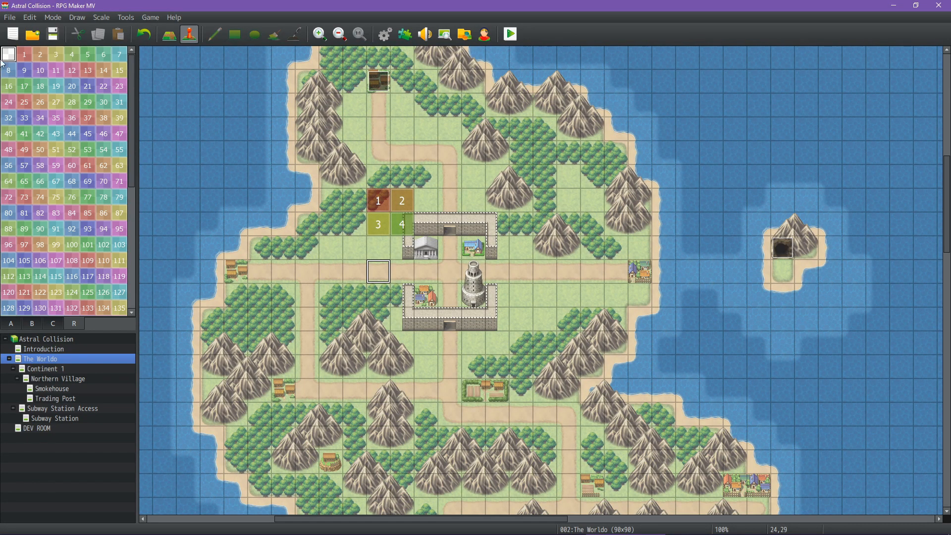
Return The Worldo to map editing mode so that regions can be painted.
click(170, 36)
mouse_move(453, 337)
middle_down()
mouse_move(397, 262)
mouse_move(317, 223)
middle_up()
middle_drag(605, 334, 614, 401)
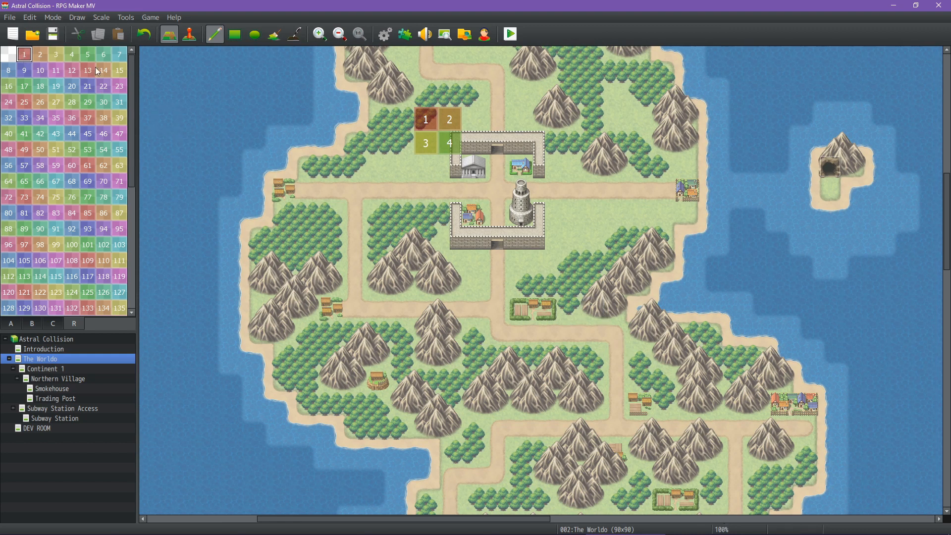
Switch to the Astral Collision Math spreadsheet, change the first World Name to "Kendra (Medieval—1)" and copy its dash.
mouse_move(670, 531)
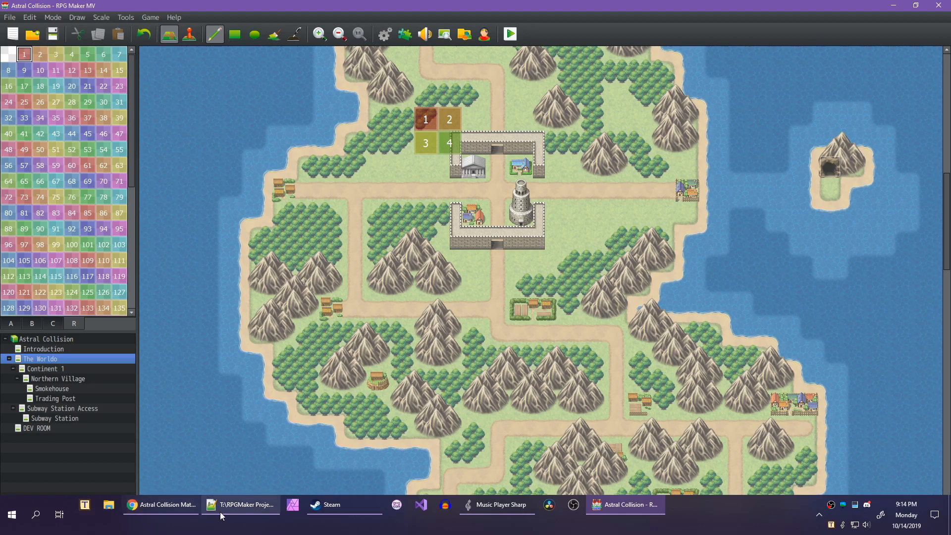
click(168, 504)
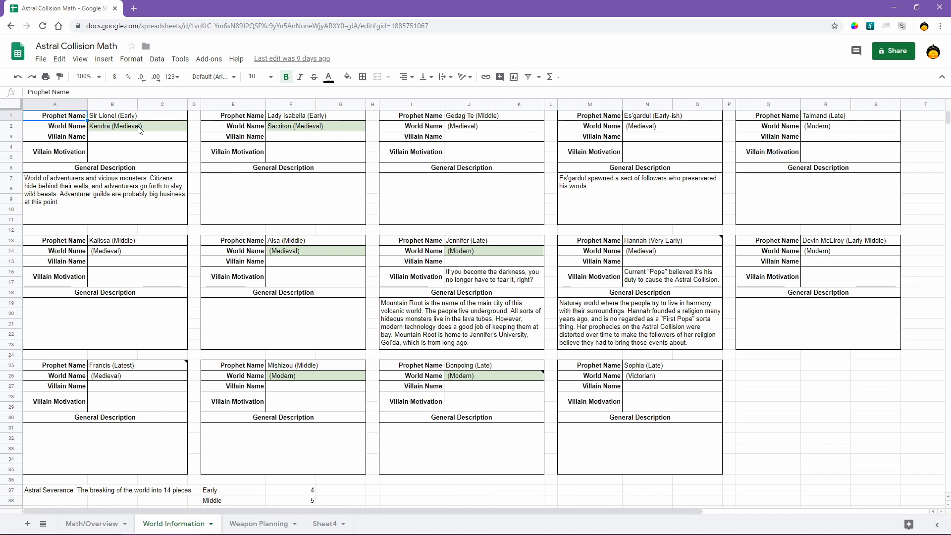
click(140, 128)
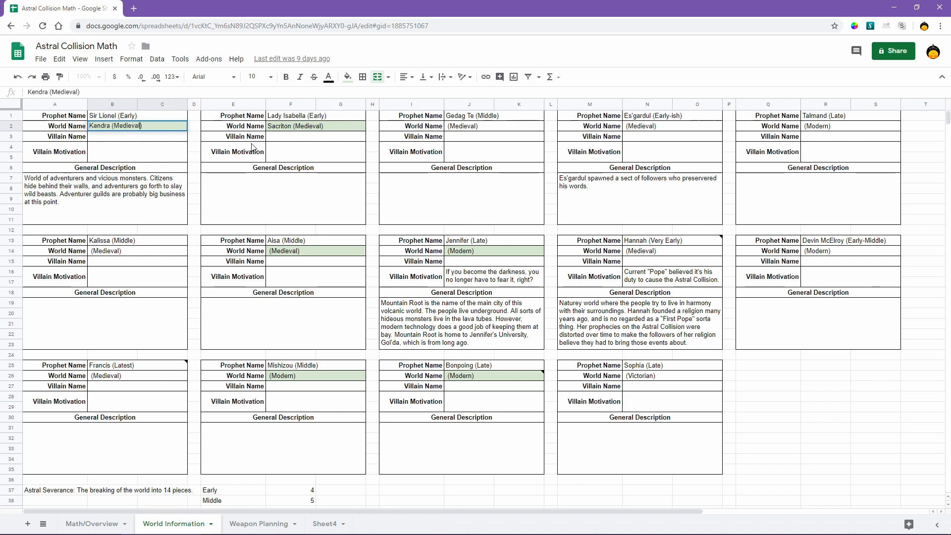
key(Left)
text(—1)
key(Left)
key(shift+Left)
key(ctrl+c)
Change the second World Name to "Sacriton (Medieval—2)", reusing the copied dash.
click(336, 130)
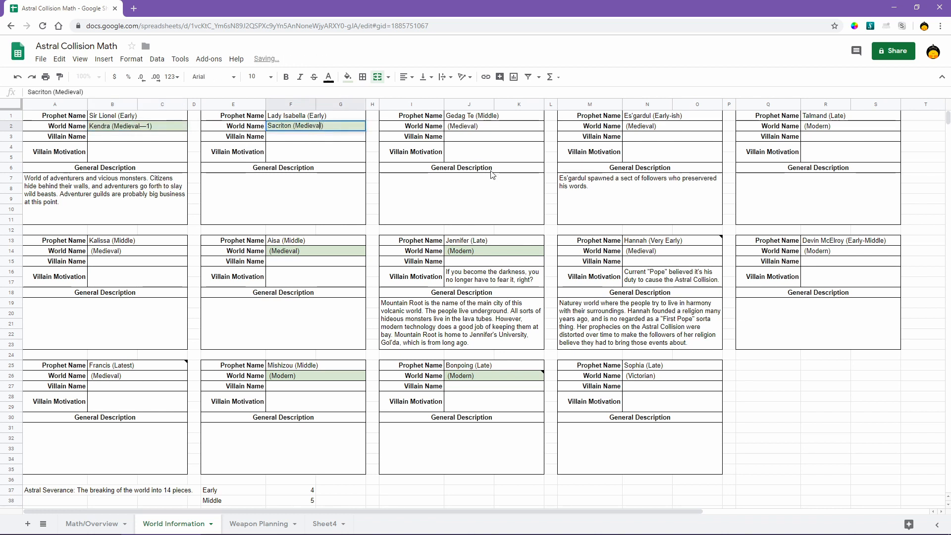
key(Return)
key(Left)
key(ctrl+v)
text(2)
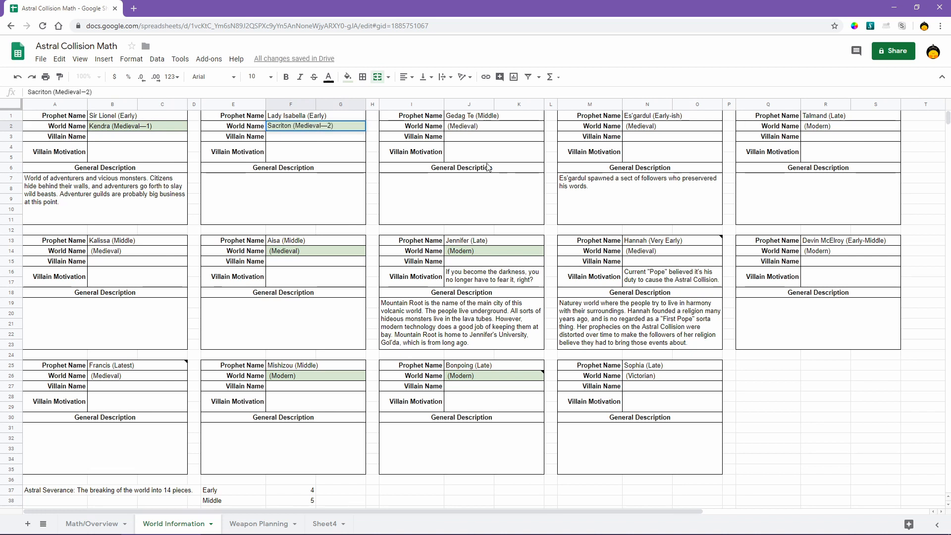
Change the World Name in J2 to "(Medieval—3)", reusing the copied dash.
double_click(507, 128)
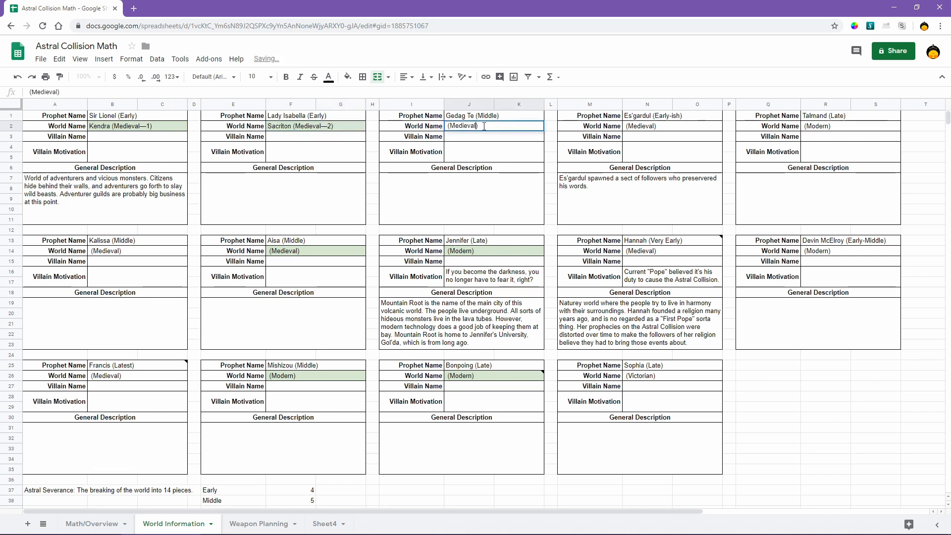
key(Left)
key(ctrl+v)
text(3)
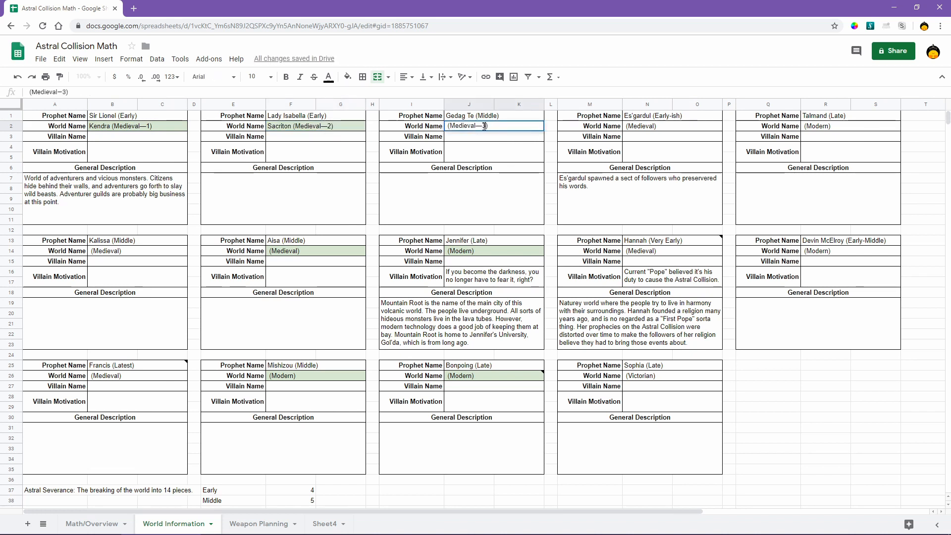
key(Return)
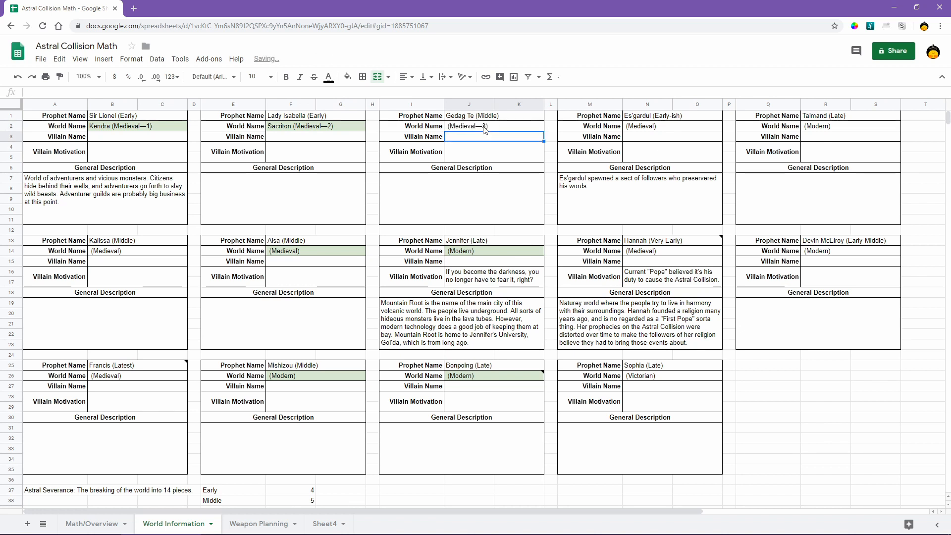
Number the World Name in N2 as "(Medieval—4)" and continue the sequence through the remaining worlds up to "(Victorian—14)".
double_click(681, 126)
key(Left)
key(ctrl+v)
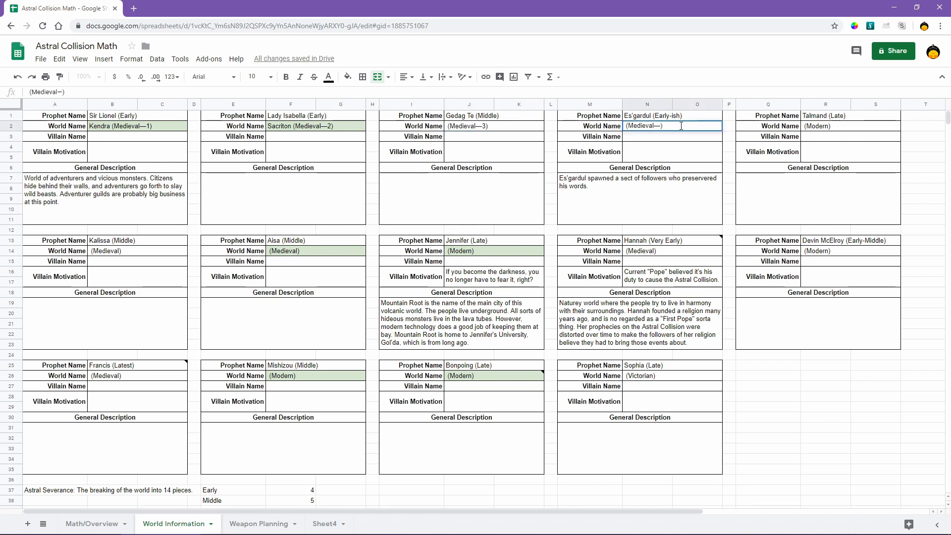
text(4)
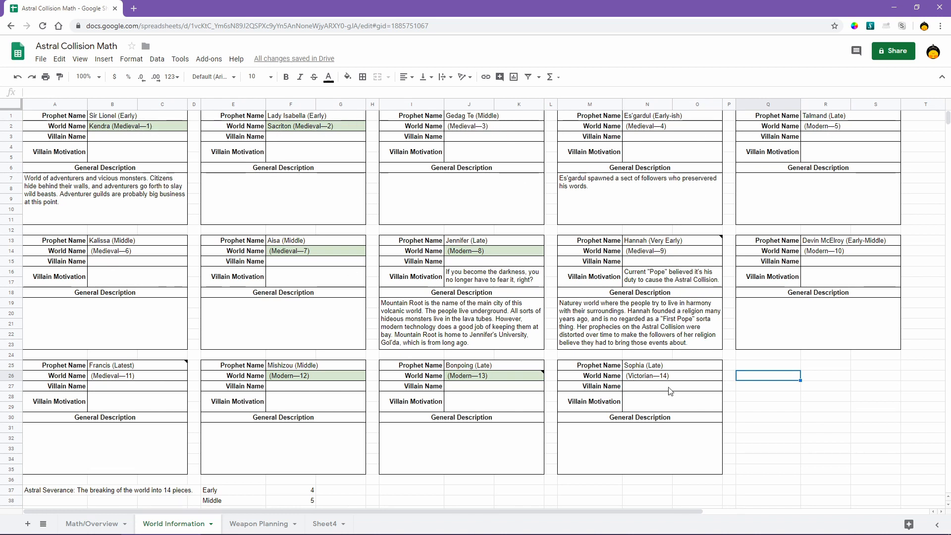
Switch back to RPG Maker MV and fill the central and eastern inland of the northern continent with region 1 using the Rectangle tool.
click(616, 525)
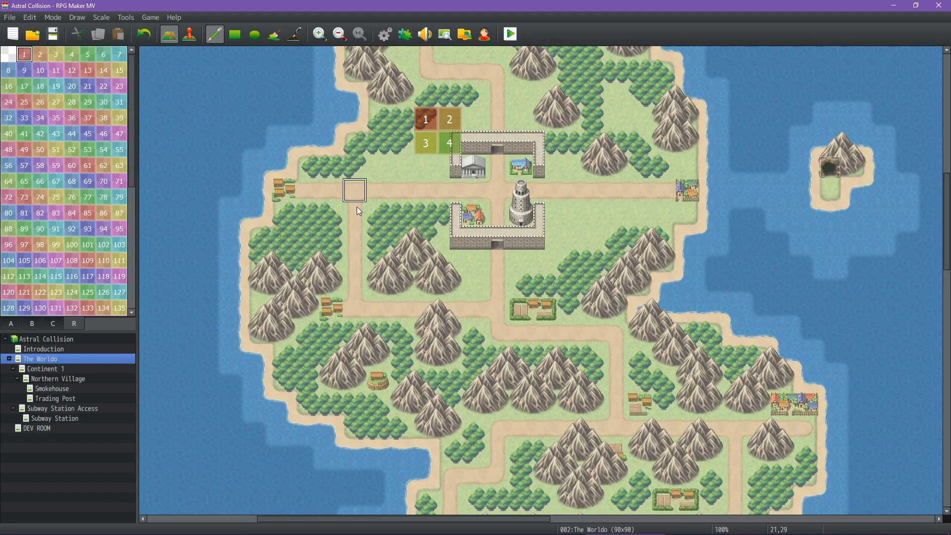
mouse_move(438, 254)
middle_down()
mouse_move(441, 209)
mouse_move(427, 251)
middle_up()
middle_drag(487, 242, 490, 349)
middle_drag(490, 308, 340, 166)
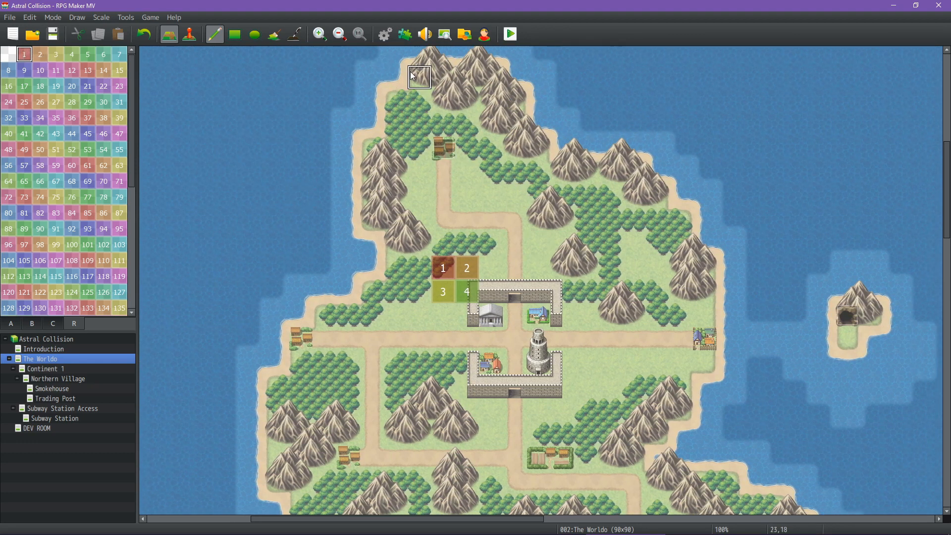
mouse_move(413, 75)
mouse_down()
mouse_move(484, 75)
mouse_move(514, 102)
mouse_move(396, 101)
mouse_move(501, 343)
mouse_move(540, 396)
mouse_move(540, 483)
mouse_up()
click(235, 34)
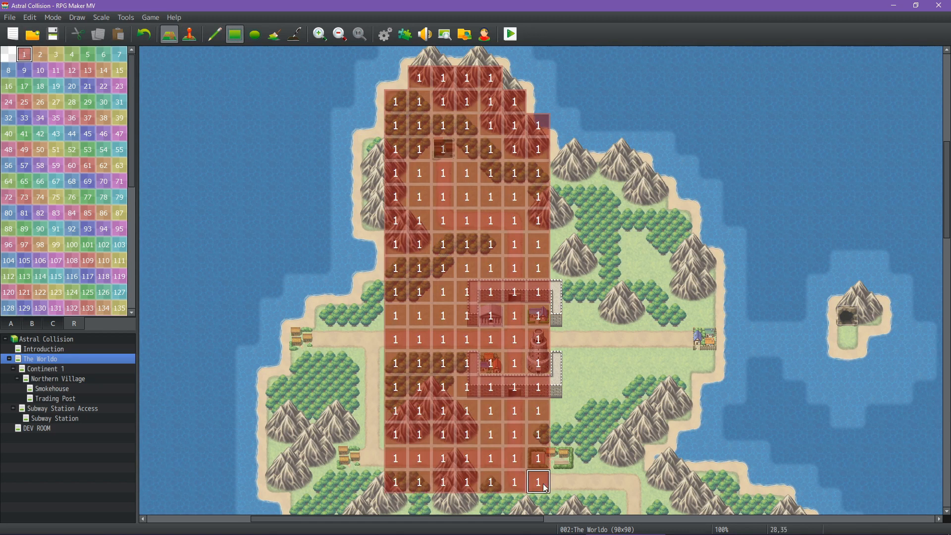
drag(563, 173, 654, 489)
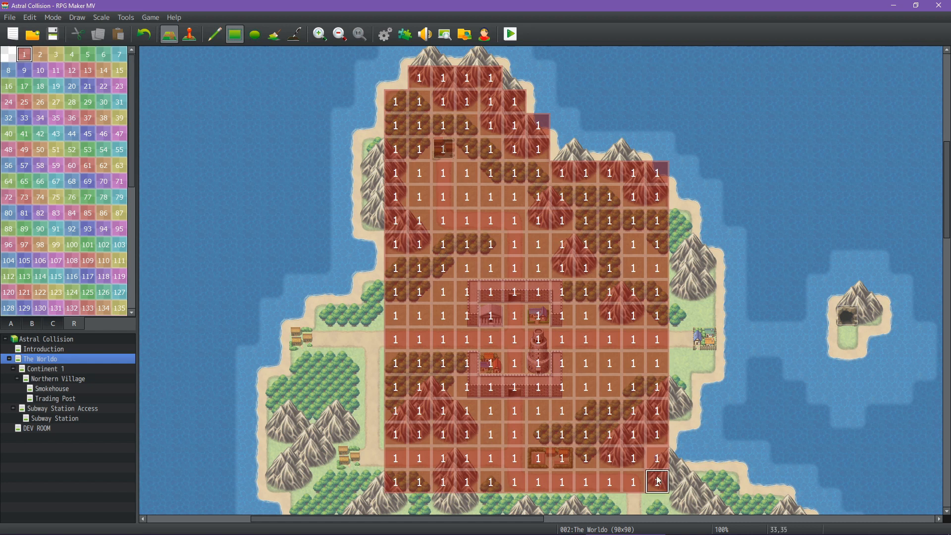
Extend region 1 over the continent's remaining northeastern coast and the columns along its northwestern edge.
drag(681, 220, 689, 376)
drag(702, 343, 701, 266)
click(705, 364)
mouse_move(372, 173)
mouse_down()
mouse_move(372, 149)
mouse_move(377, 222)
mouse_up()
drag(377, 331, 377, 435)
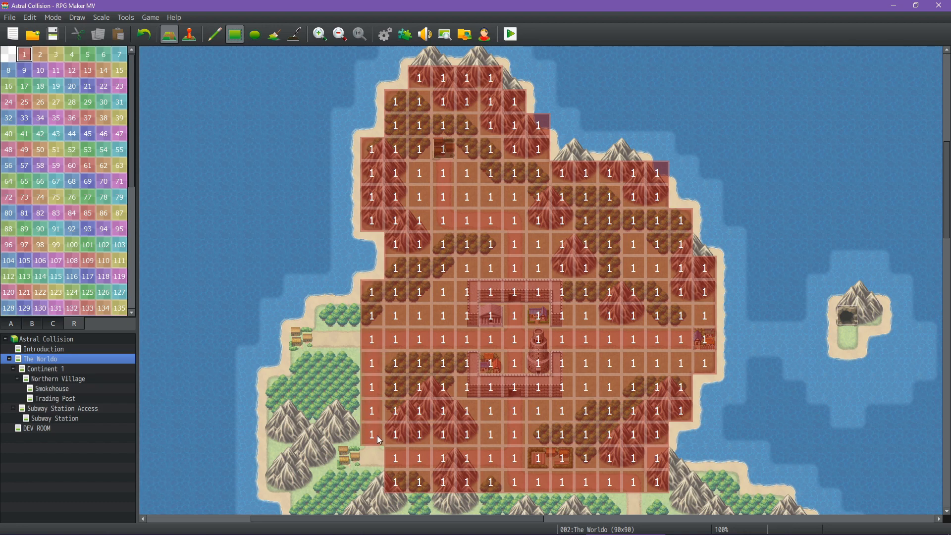
Fill the continent's western bulge and the mountain band south of the walled town, across to the east coast, with region 1.
scroll(416, 310, down, 5)
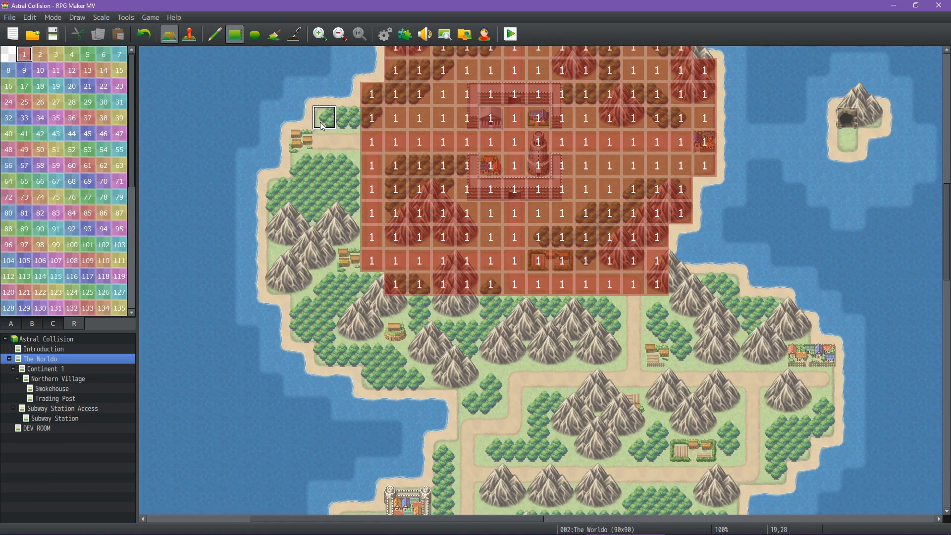
mouse_move(325, 119)
mouse_down()
mouse_move(356, 327)
mouse_move(348, 354)
mouse_up()
drag(300, 143, 299, 331)
drag(277, 191, 277, 286)
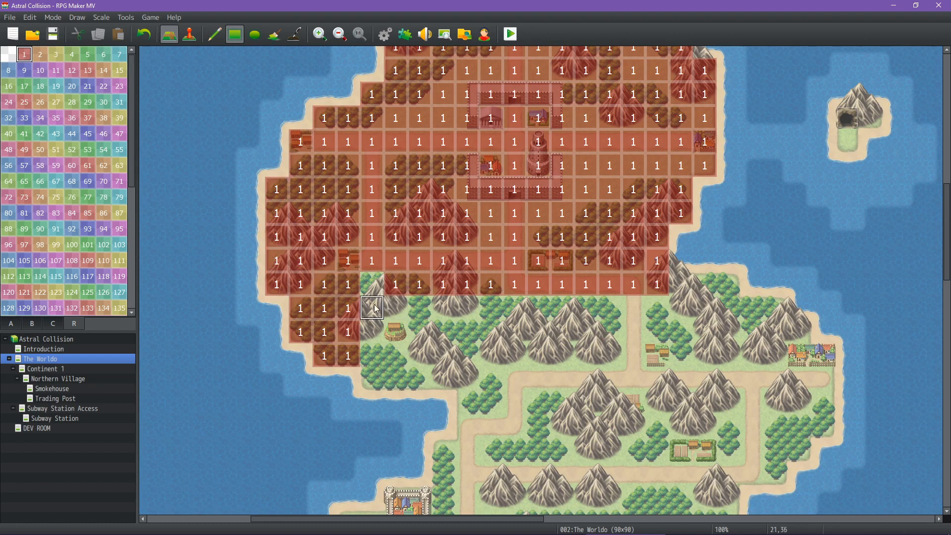
click(373, 285)
mouse_move(373, 307)
mouse_down()
mouse_move(372, 379)
mouse_move(823, 379)
mouse_move(823, 356)
mouse_move(526, 355)
mouse_move(396, 343)
mouse_move(394, 352)
mouse_up()
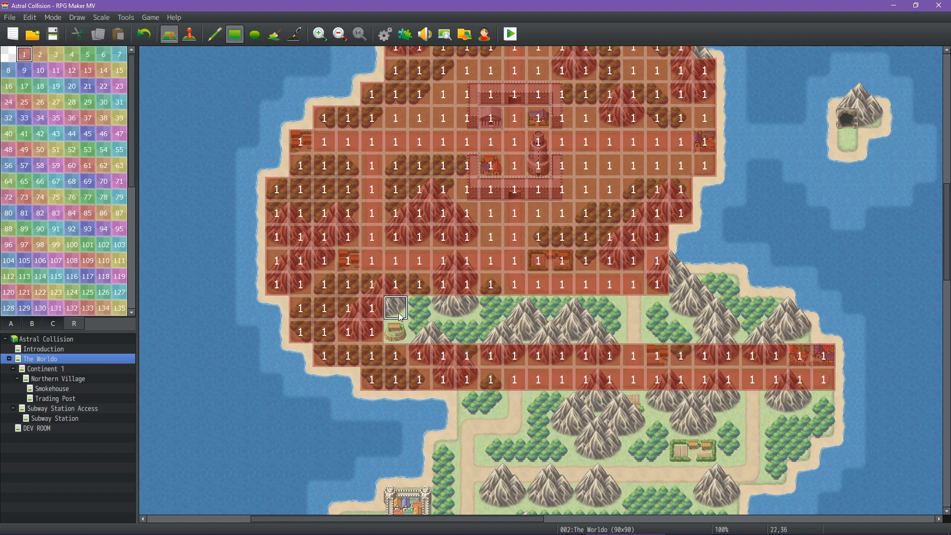
mouse_move(395, 309)
mouse_down()
mouse_move(774, 333)
mouse_move(800, 322)
mouse_move(723, 292)
mouse_move(609, 293)
mouse_up()
Paint region 1 over the continent's southern inland, including the ruins forest, and its southeastern coast.
middle_click(544, 301)
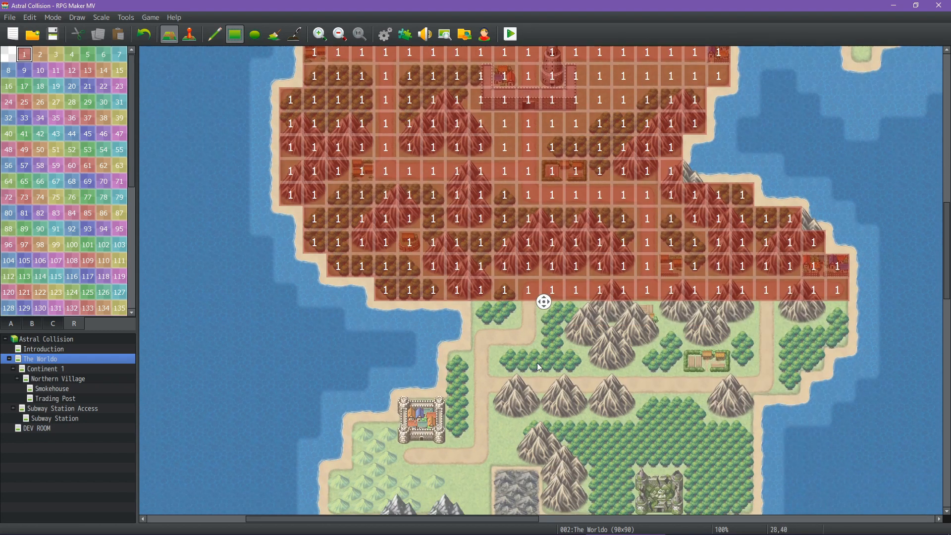
middle_drag(537, 364, 538, 365)
middle_drag(609, 301, 654, 255)
drag(362, 204, 619, 395)
mouse_move(643, 204)
mouse_down()
mouse_move(644, 251)
mouse_move(667, 275)
mouse_up()
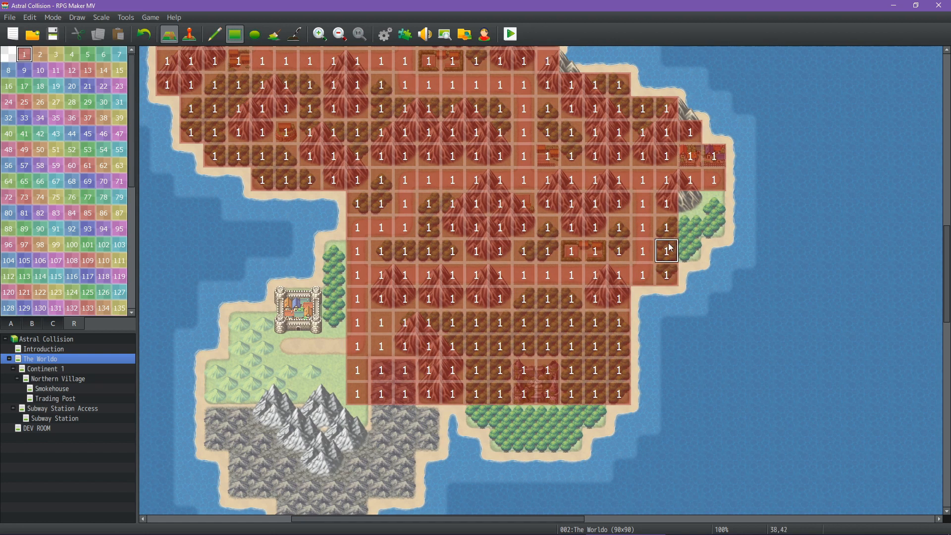
drag(689, 204, 718, 226)
click(691, 251)
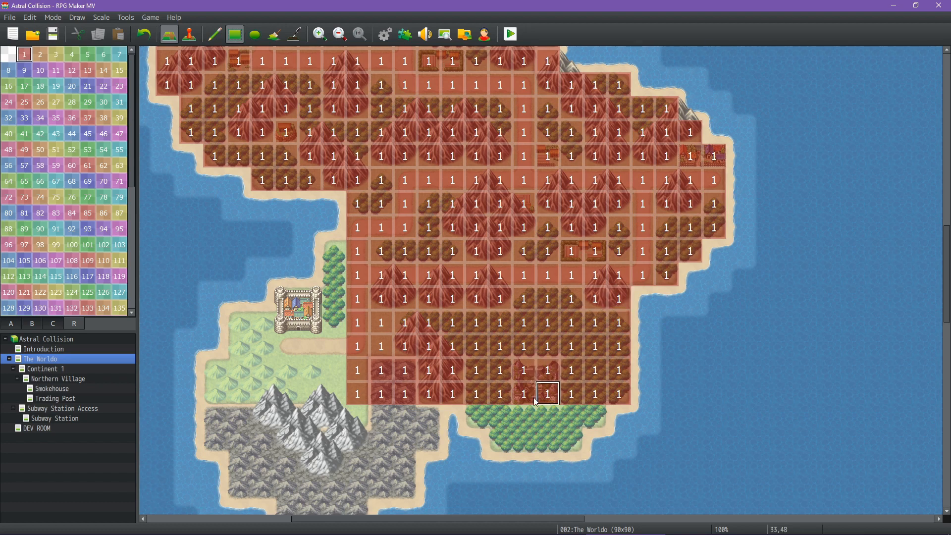
Cover the southern forest tip, the castle area and the southwestern grassland and rocky wasteland with region 1.
mouse_move(501, 418)
mouse_down()
mouse_move(591, 423)
mouse_move(571, 442)
mouse_move(500, 441)
mouse_up()
drag(335, 251, 334, 442)
mouse_move(310, 298)
mouse_down()
mouse_move(263, 395)
mouse_move(271, 444)
mouse_move(281, 450)
mouse_up()
middle_drag(383, 370, 401, 222)
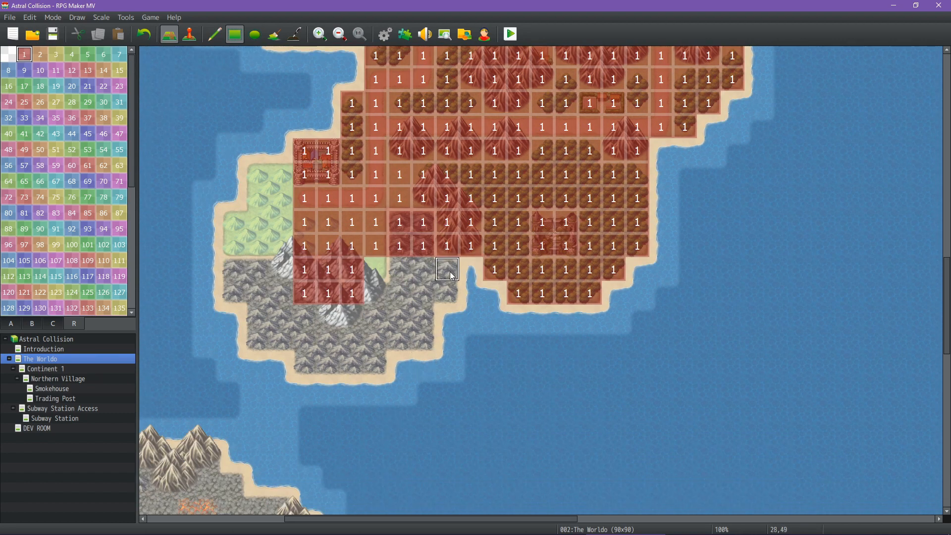
mouse_move(452, 276)
mouse_down()
mouse_move(390, 307)
mouse_move(371, 304)
mouse_move(388, 334)
mouse_move(258, 342)
mouse_move(373, 366)
mouse_up()
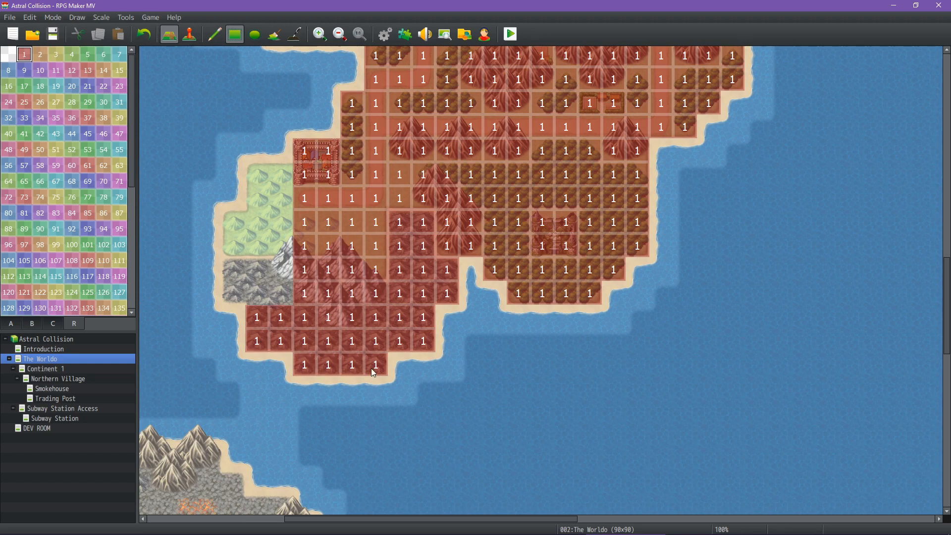
drag(233, 222, 292, 300)
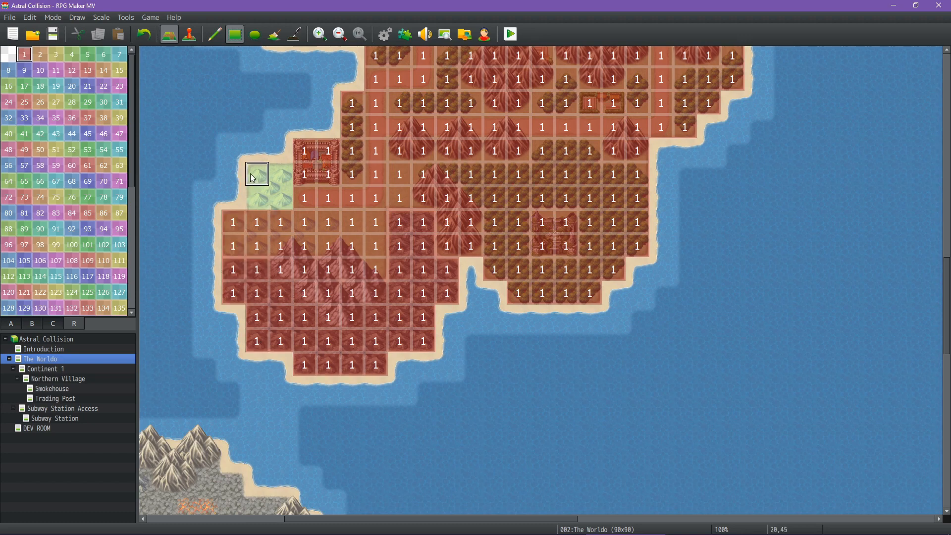
drag(258, 179, 283, 199)
Bring the volcanic island into view on the map and check the world numbers in the Astral Collision Math spreadsheet.
middle_drag(410, 199, 358, 297)
middle_drag(399, 265, 482, 181)
mouse_move(360, 530)
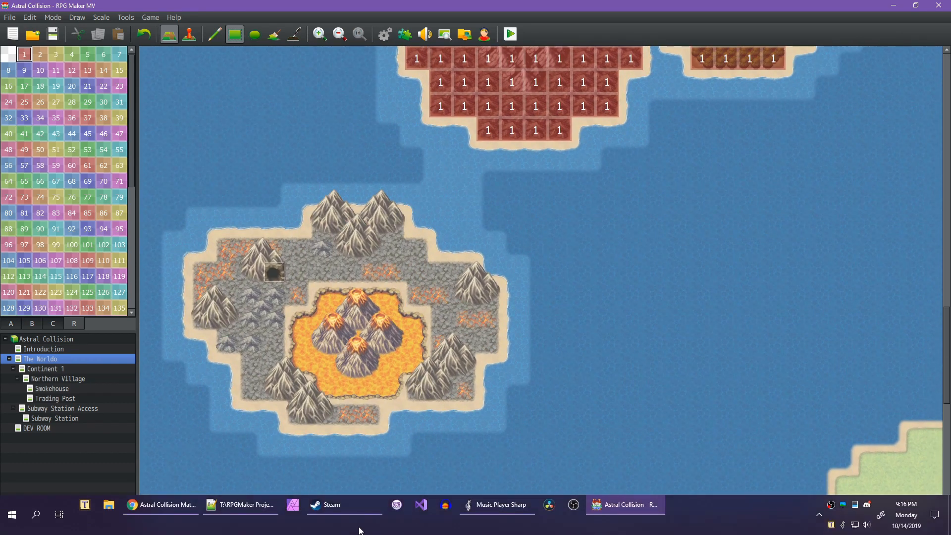
click(160, 507)
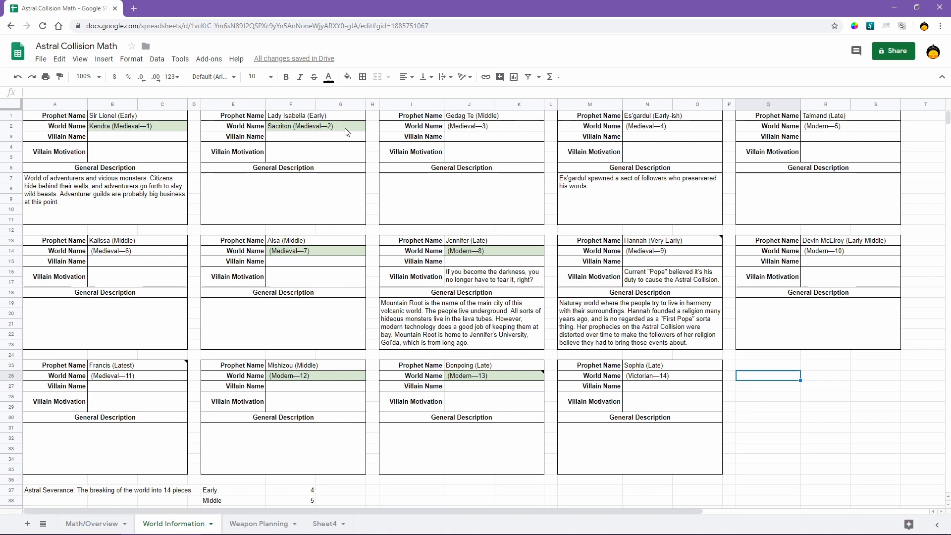
Switch back to RPG Maker MV, view actor 0003's entry in the database, and close the database without changes.
click(630, 511)
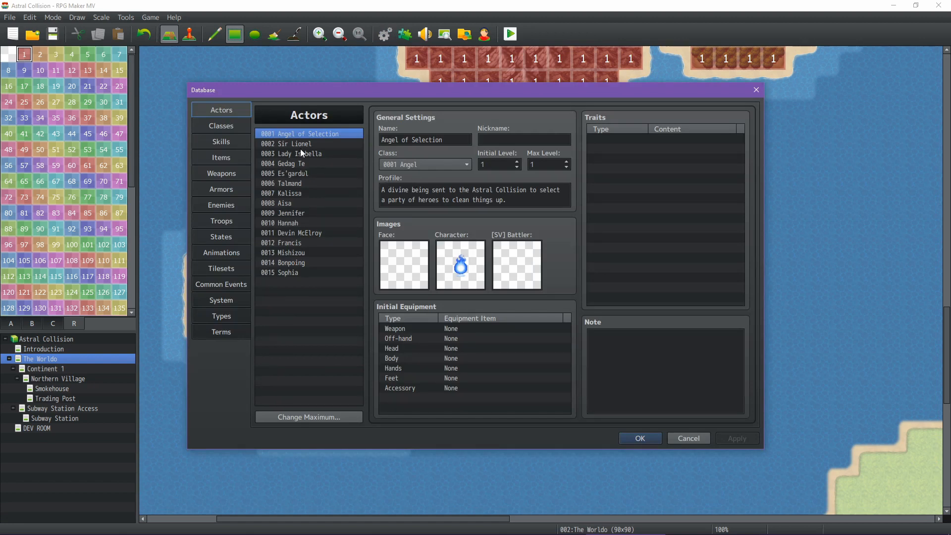
click(313, 154)
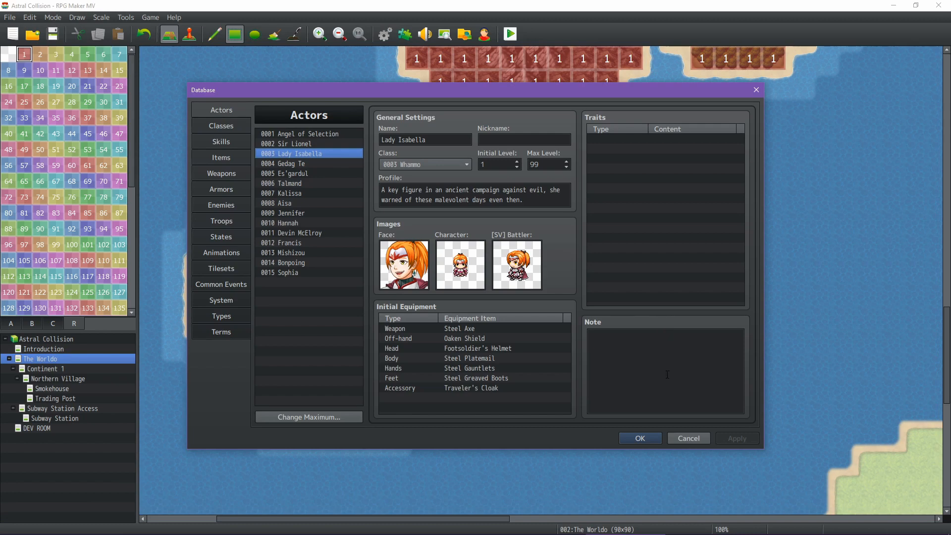
click(688, 439)
Find the southwestern continent with the walled castle on the map and look up its world number in the spreadsheet.
middle_drag(452, 249, 468, 407)
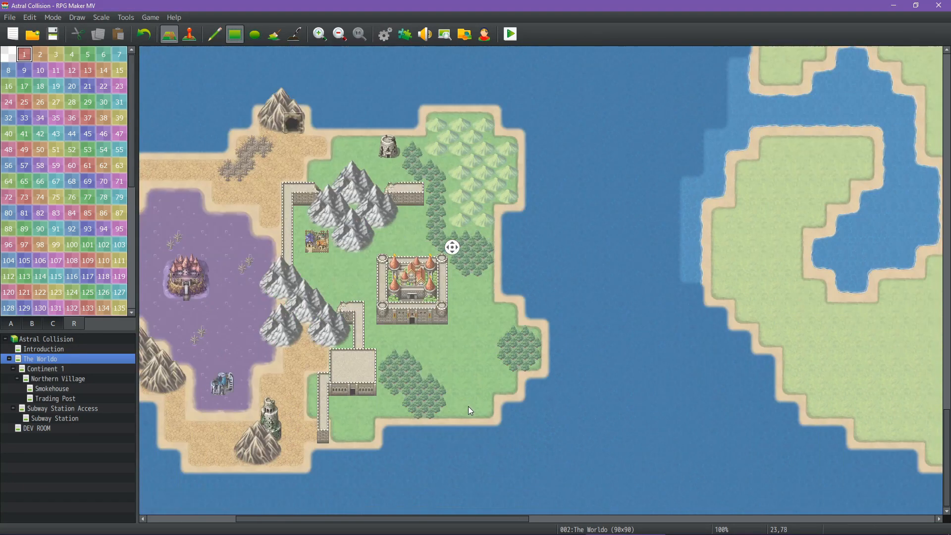
middle_drag(452, 318, 349, 343)
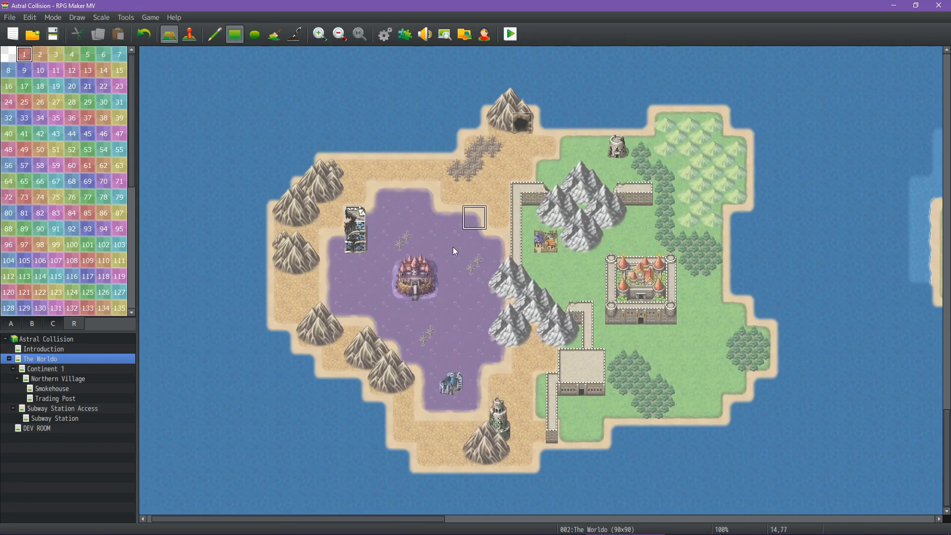
mouse_move(498, 533)
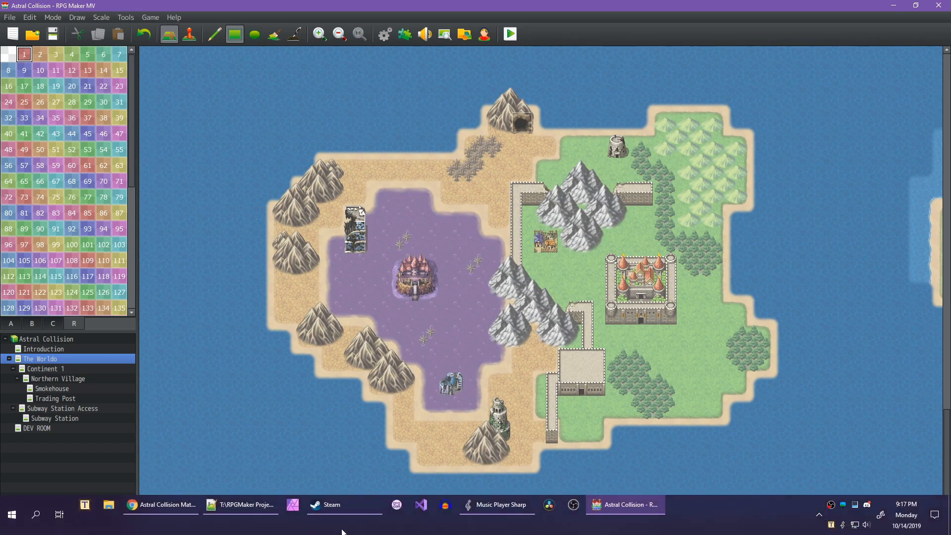
click(171, 505)
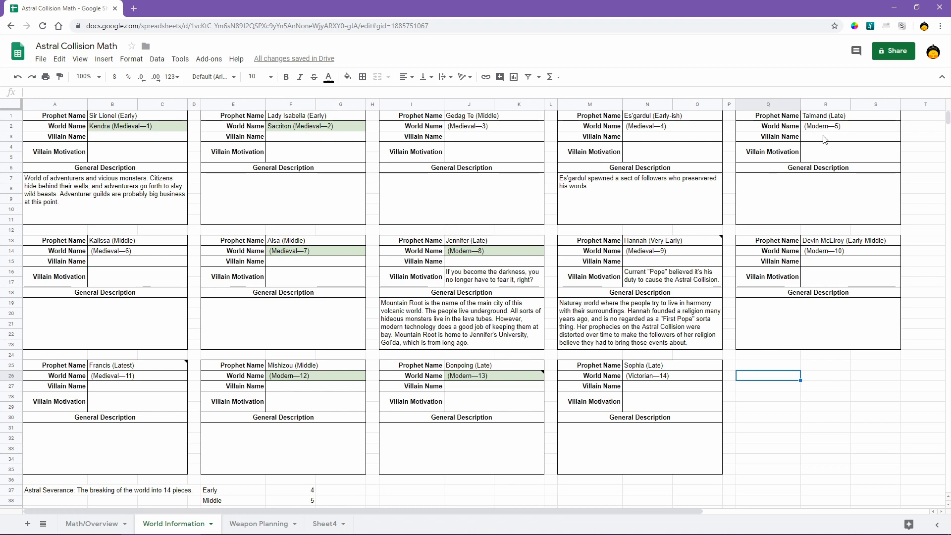
click(894, 8)
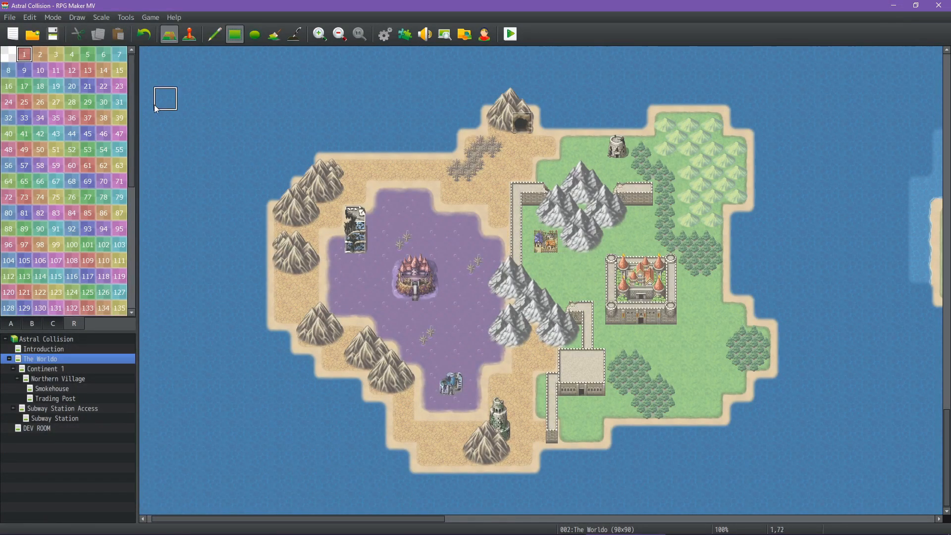
Paint region 2 over the southwestern continent's land, including the walled castle, the mountains and the eastern forests.
mouse_move(318, 524)
click(40, 54)
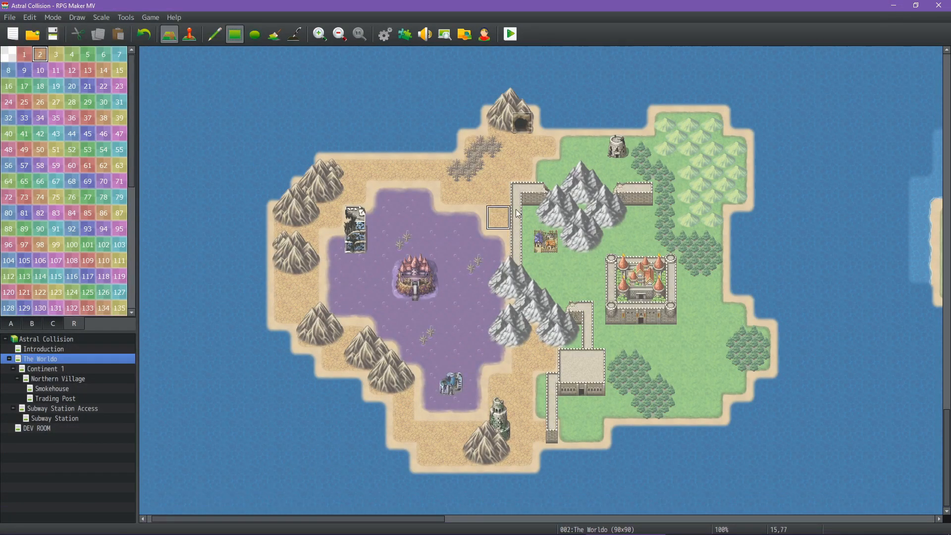
mouse_move(706, 133)
mouse_down()
mouse_move(667, 177)
mouse_move(671, 410)
mouse_up()
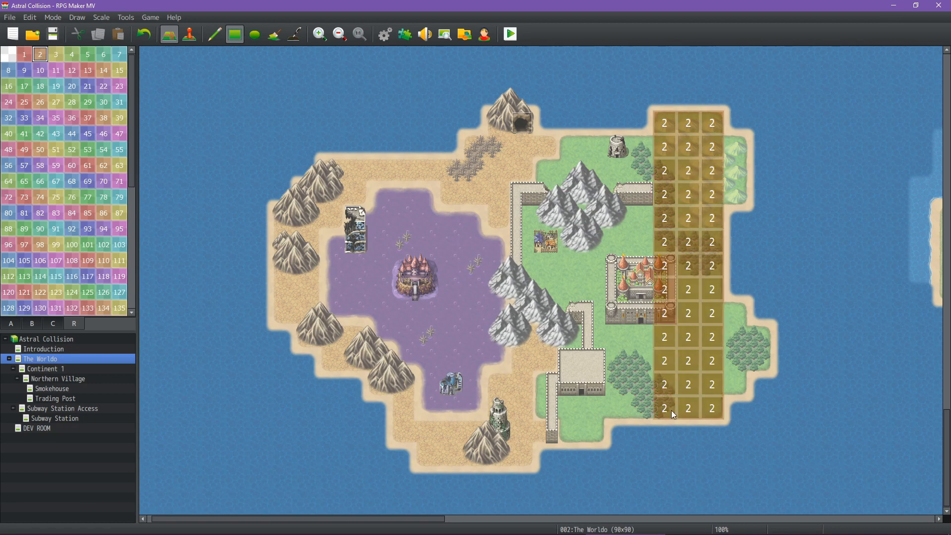
click(735, 148)
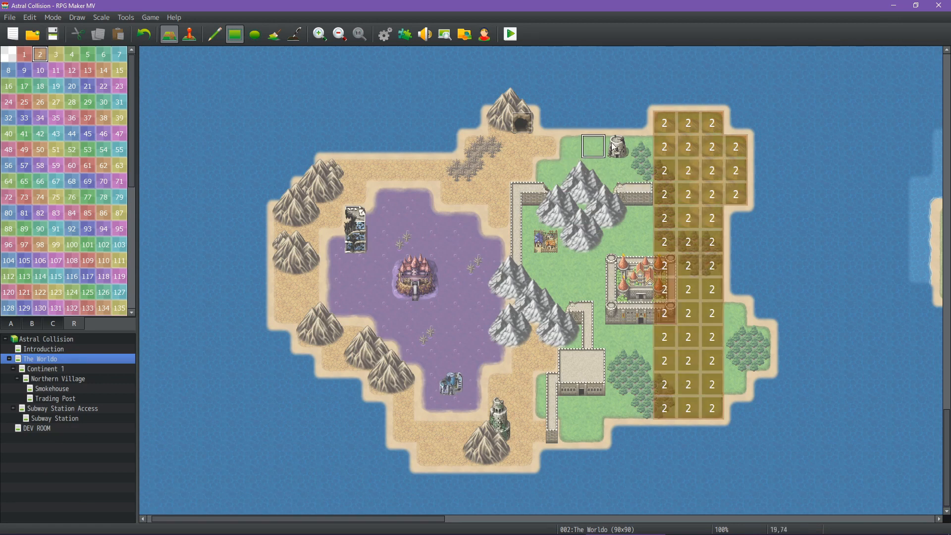
drag(640, 148, 637, 147)
drag(637, 147, 451, 194)
mouse_move(561, 244)
middle_down()
mouse_move(694, 251)
mouse_move(663, 255)
mouse_move(602, 197)
mouse_move(440, 298)
mouse_move(615, 329)
mouse_move(634, 233)
middle_up()
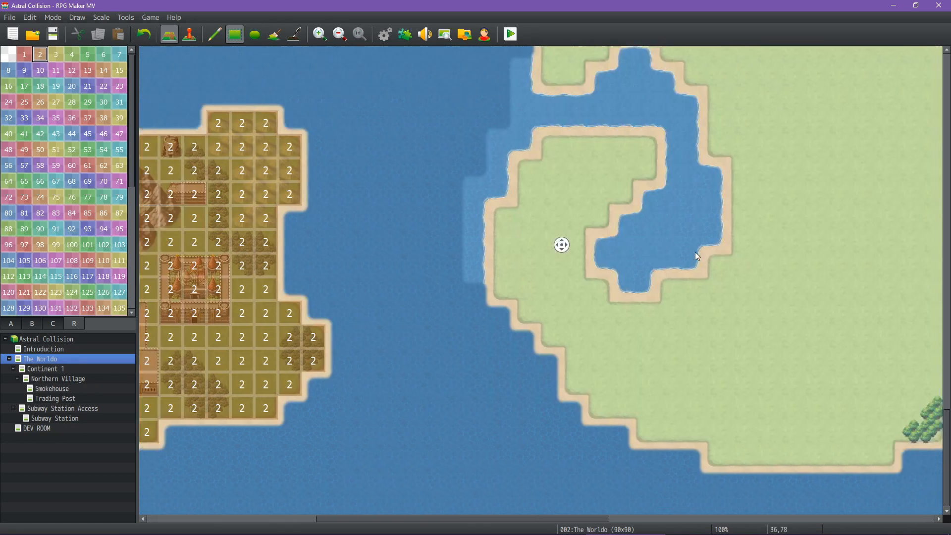
middle_click(632, 255)
drag(438, 297, 458, 295)
Return to the volcanic island on the map and look up its world number in the spreadsheet.
middle_drag(567, 255, 561, 195)
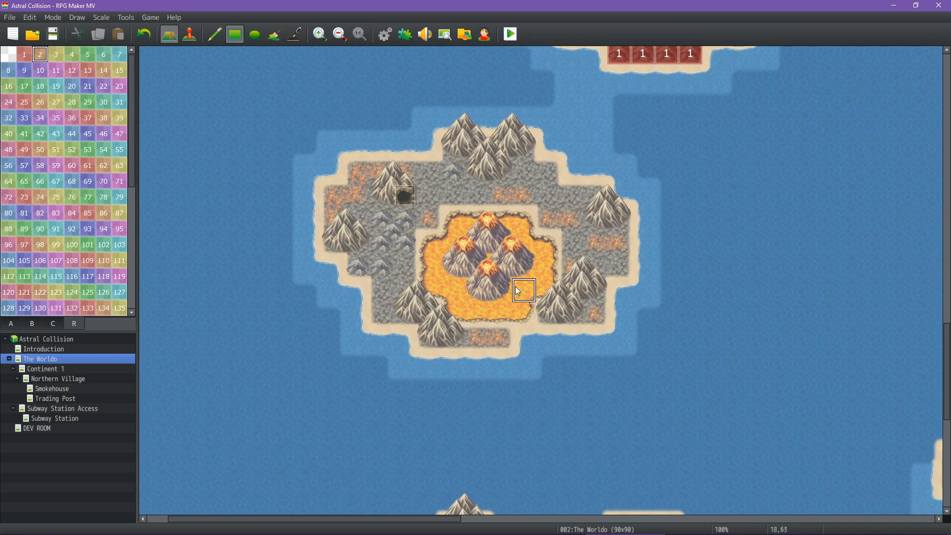
mouse_move(418, 529)
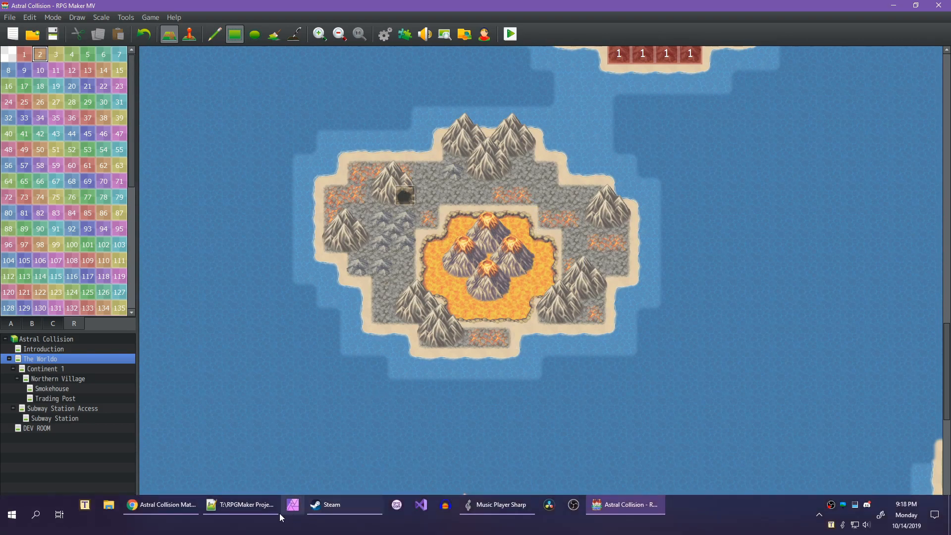
click(171, 511)
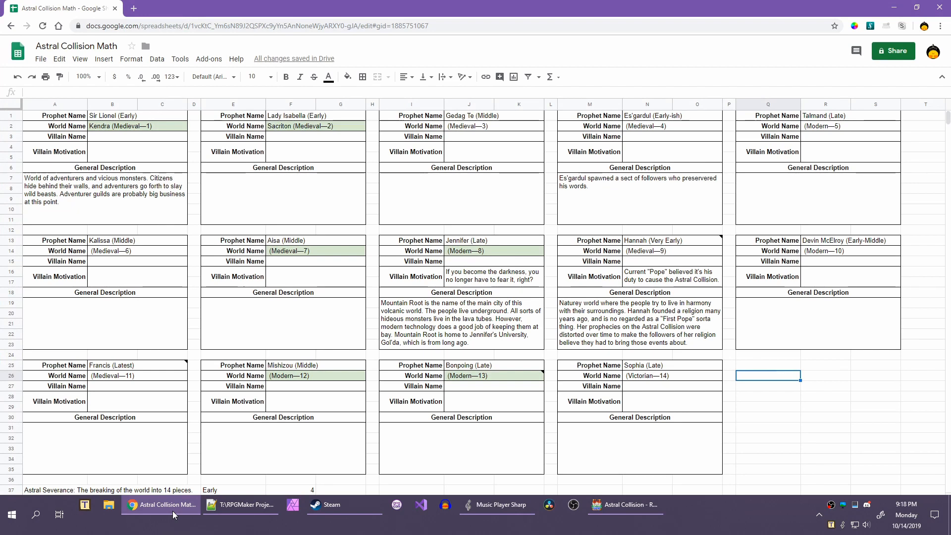
click(173, 514)
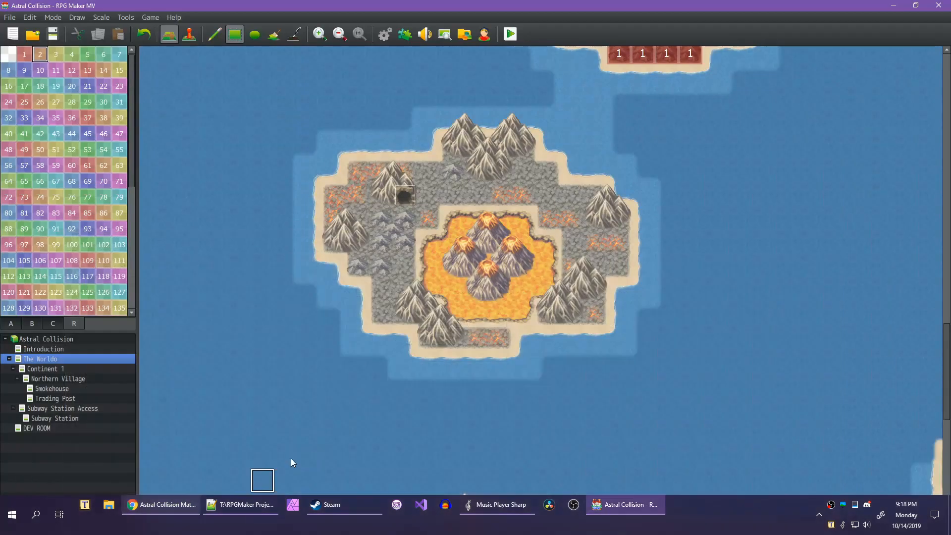
Paint region 8 over the whole volcanic island, including the central lava lake and the surrounding mountains.
click(9, 70)
mouse_move(357, 171)
mouse_down()
mouse_move(446, 273)
mouse_move(563, 263)
mouse_move(550, 263)
mouse_up()
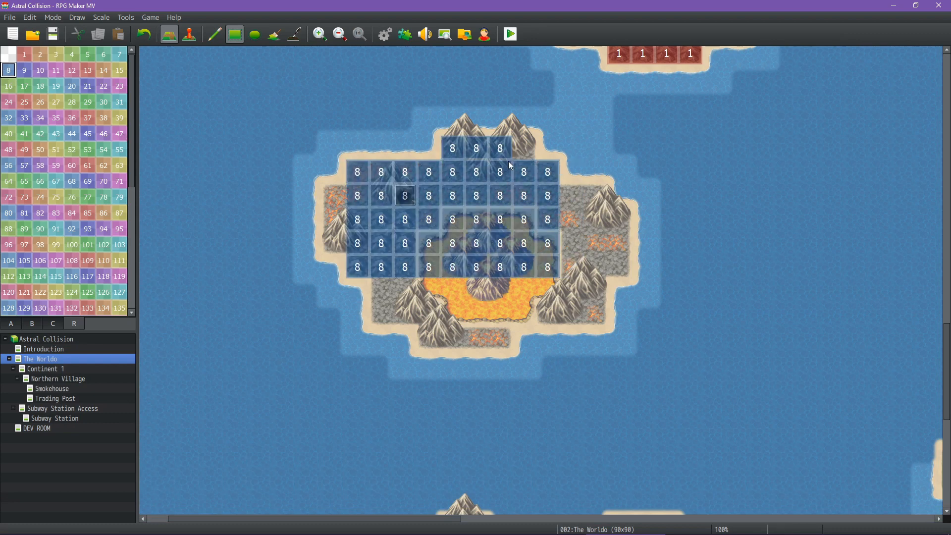
drag(509, 162, 519, 318)
mouse_move(594, 314)
mouse_down()
mouse_move(559, 297)
mouse_move(549, 197)
mouse_up()
drag(617, 218, 612, 279)
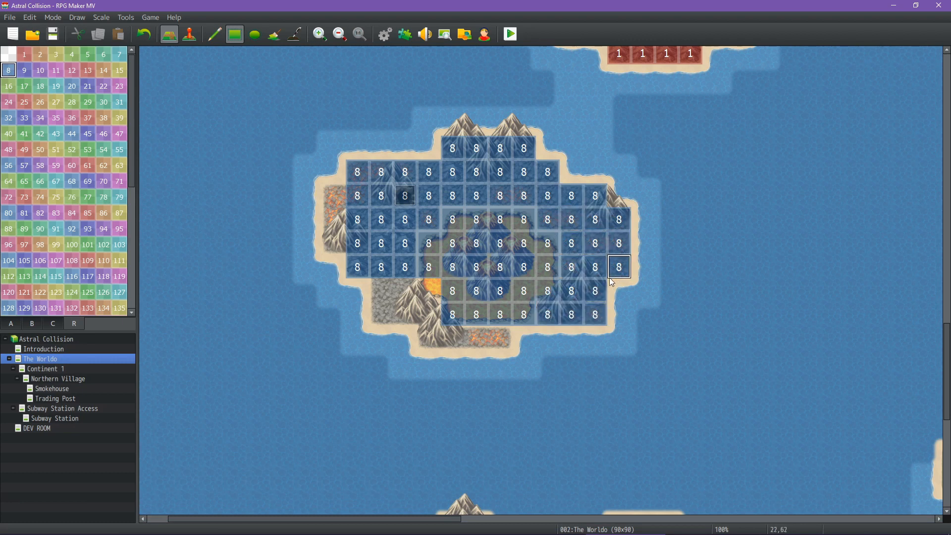
drag(501, 338, 430, 339)
drag(429, 291, 383, 321)
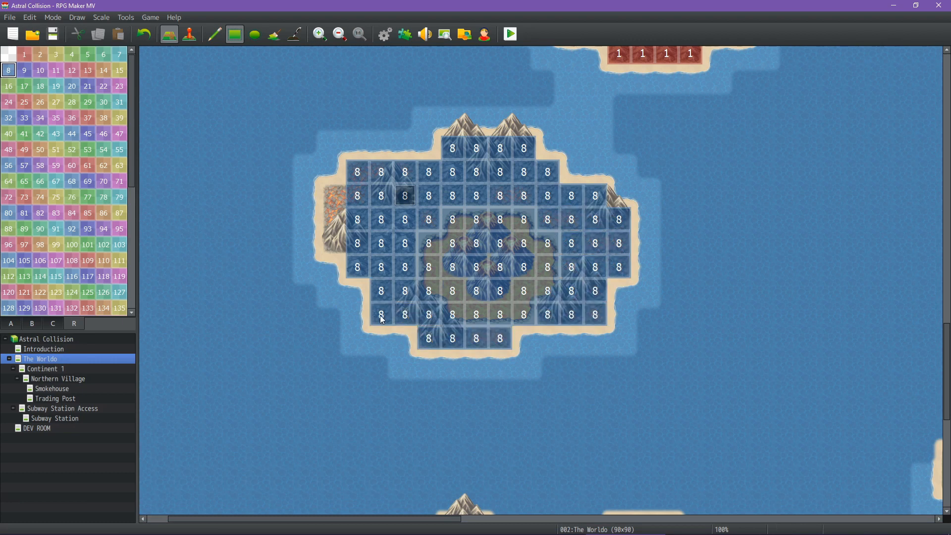
drag(341, 193, 338, 242)
Find the snowy northeastern continent on the map and look up its world number in the spreadsheet.
mouse_move(588, 228)
middle_down()
mouse_move(711, 138)
mouse_move(649, 162)
middle_up()
middle_drag(595, 182, 521, 173)
mouse_move(210, 531)
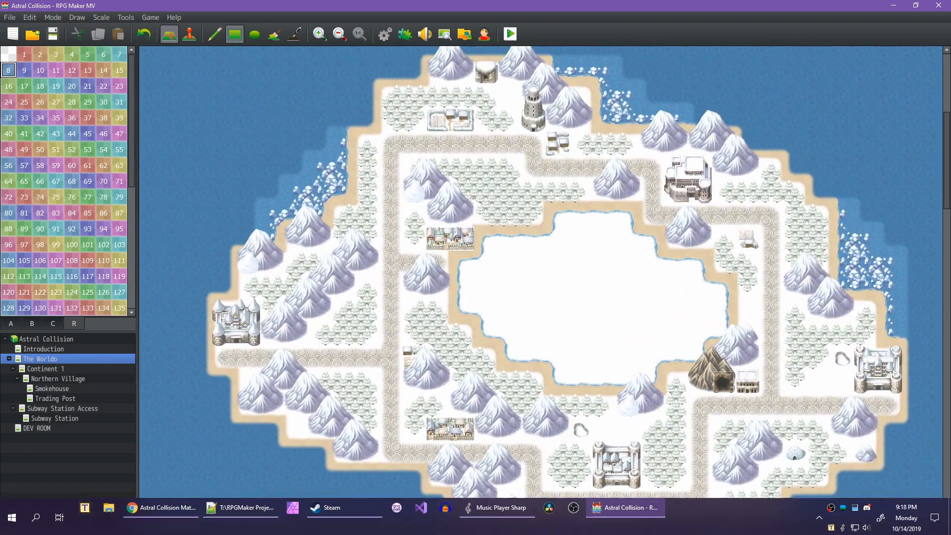
click(177, 505)
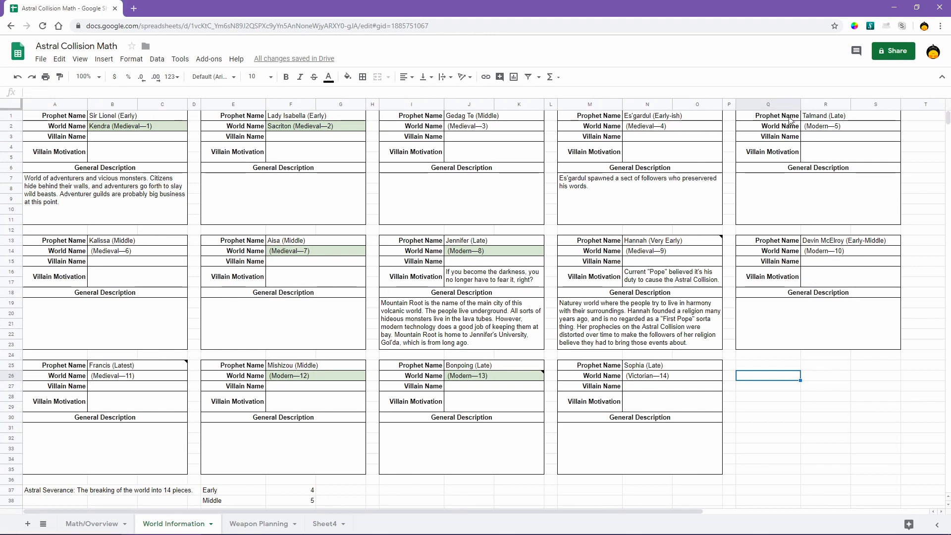
click(893, 8)
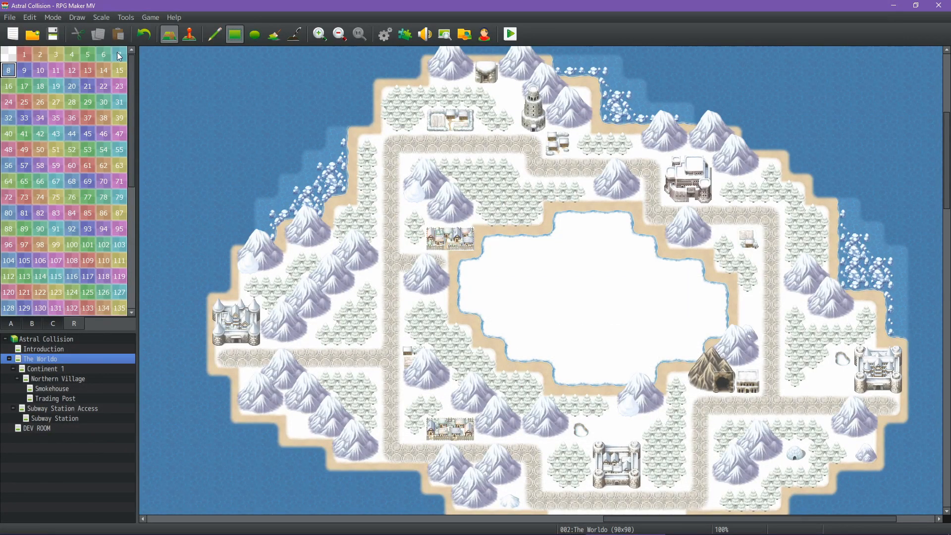
Select region 7 and view actor 0008's entry in the database, closing it without changes.
click(118, 56)
click(386, 34)
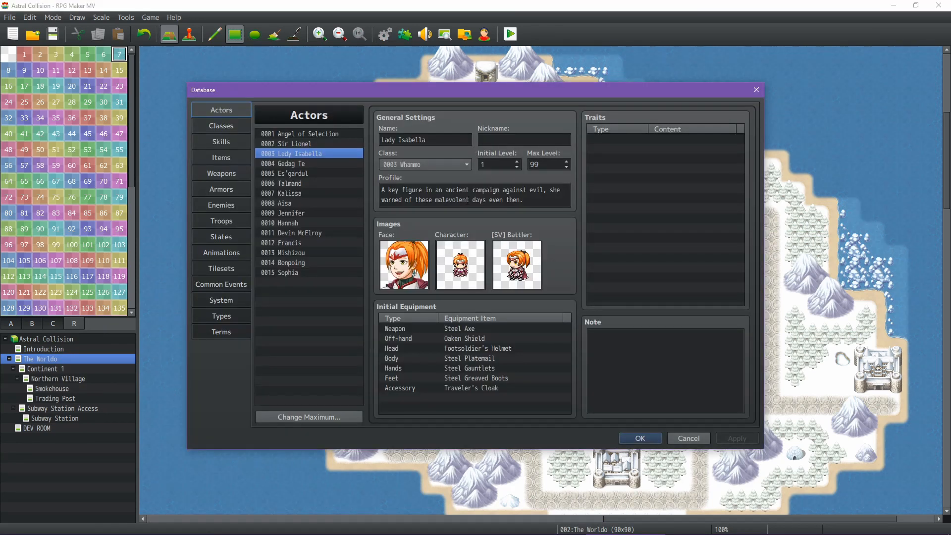
click(286, 204)
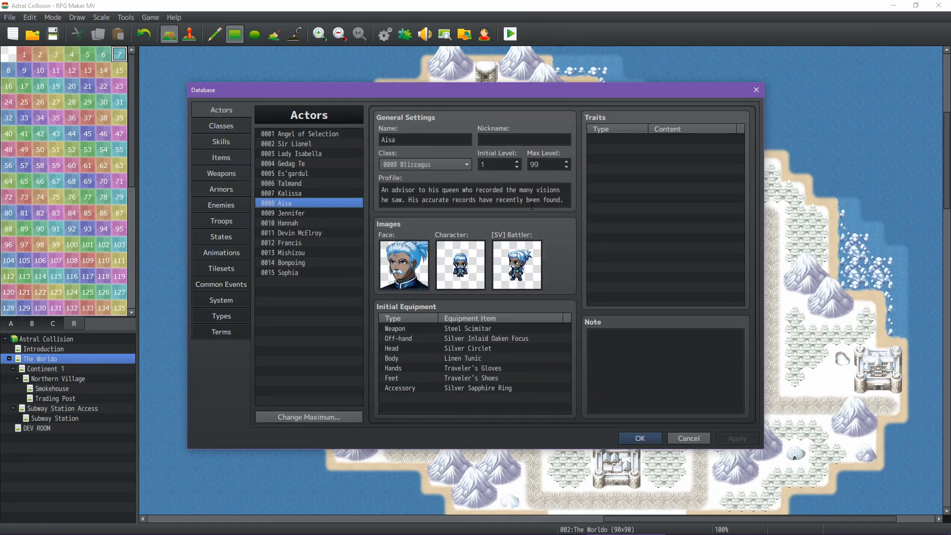
click(688, 438)
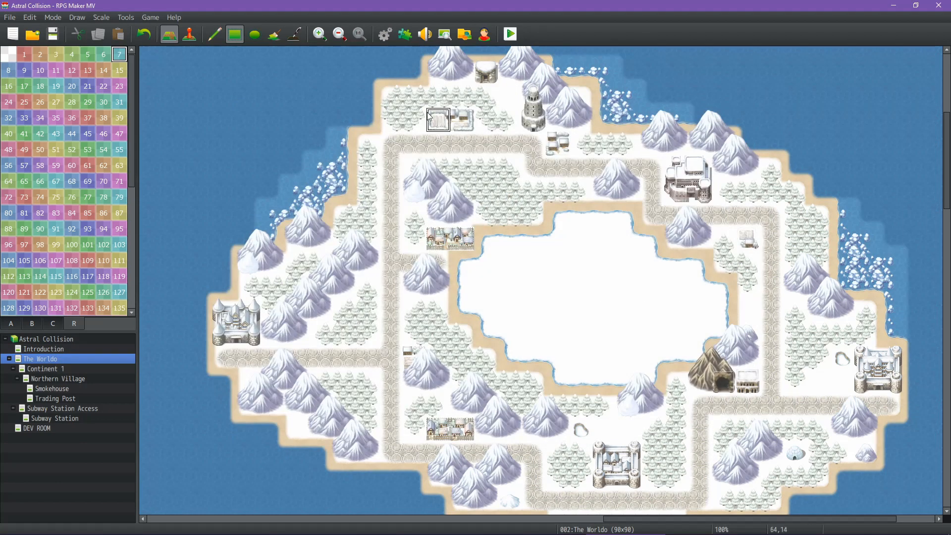
Paint region 7 over the entire snowy northeastern continent, including the frozen lake in its centre.
drag(392, 96, 571, 453)
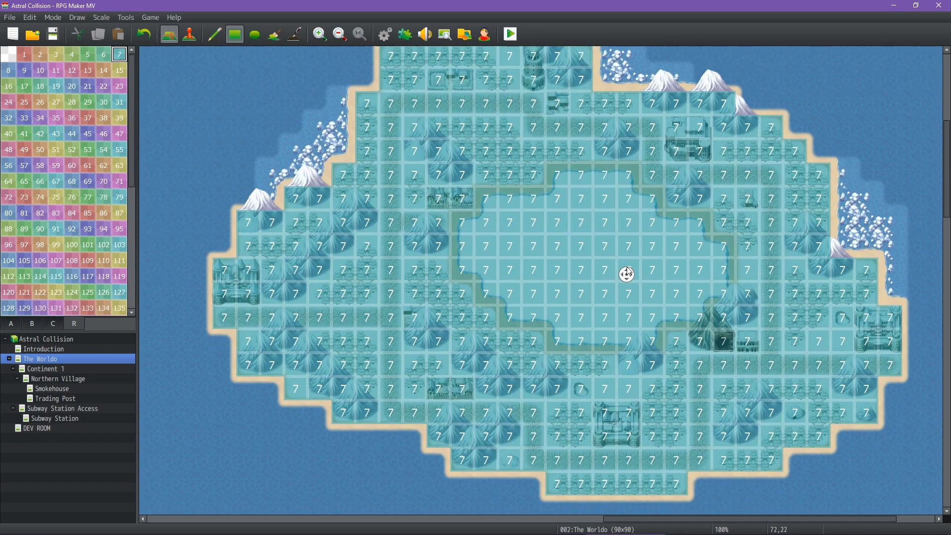
scroll(626, 258, up, 3)
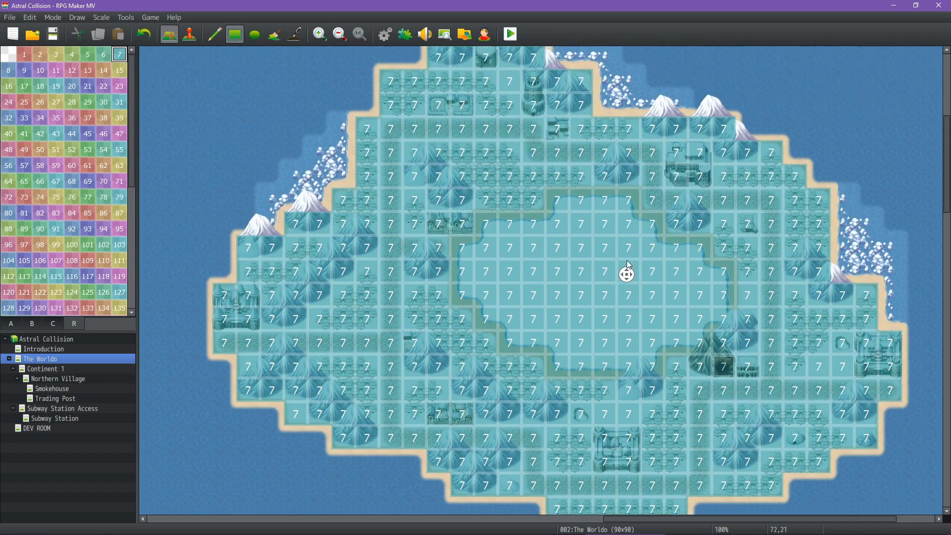
middle_drag(608, 225, 598, 275)
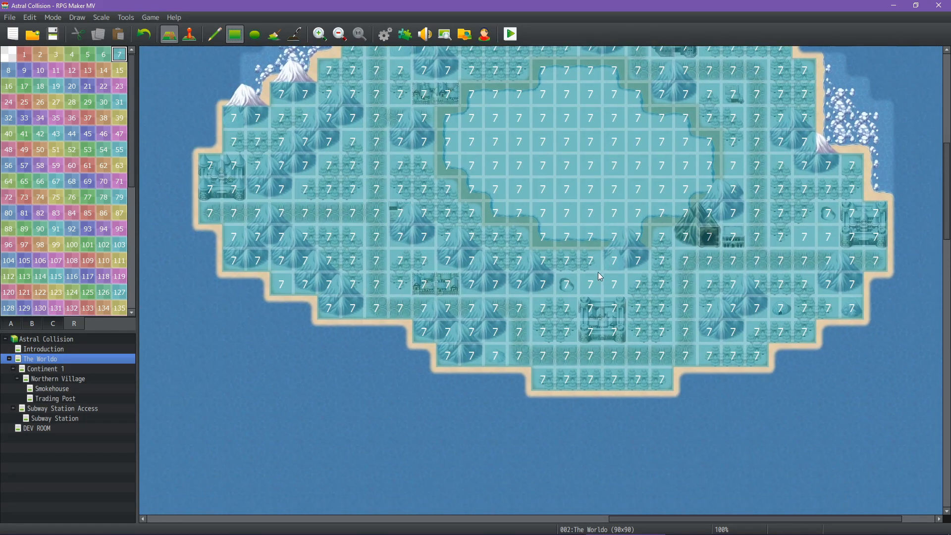
Find the desert continent in the map's southeast and look up its world number in the spreadsheet.
middle_drag(467, 218, 510, 302)
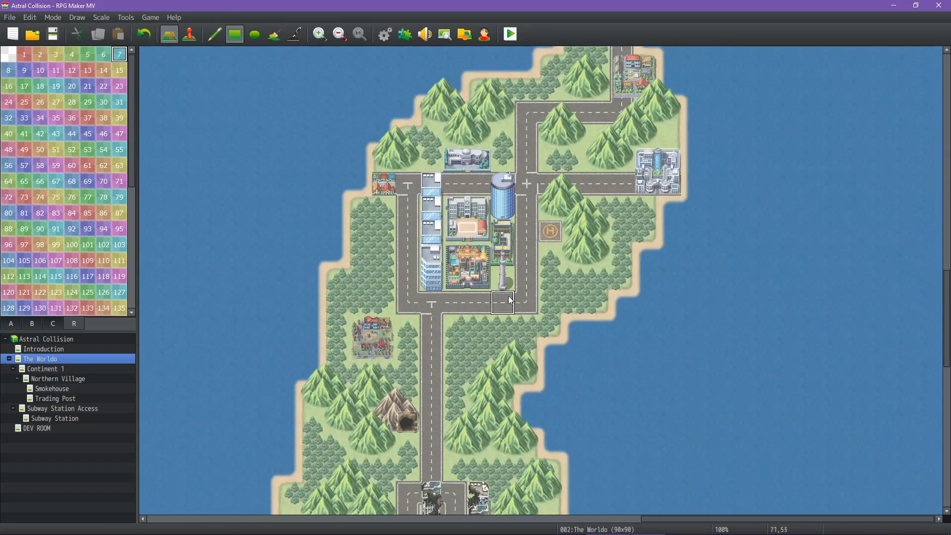
middle_drag(512, 265, 469, 288)
mouse_move(550, 528)
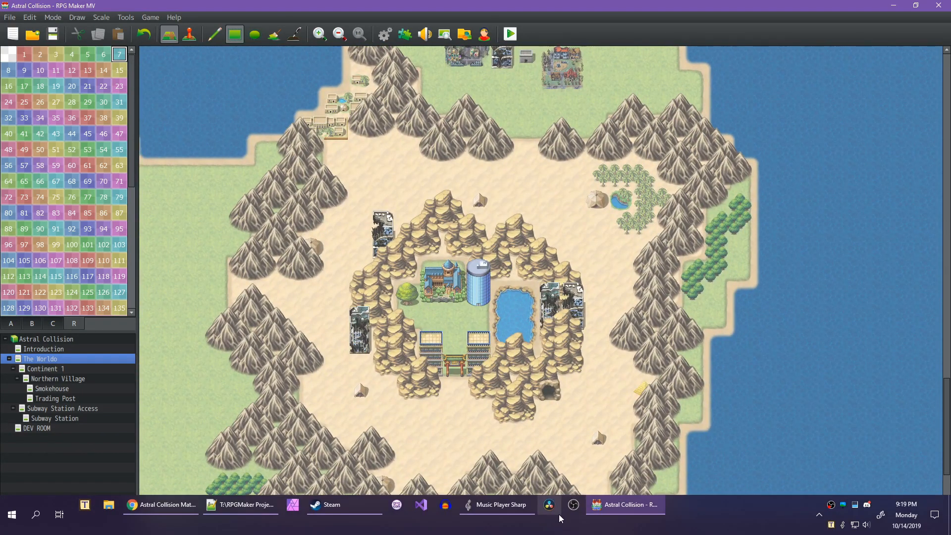
click(152, 510)
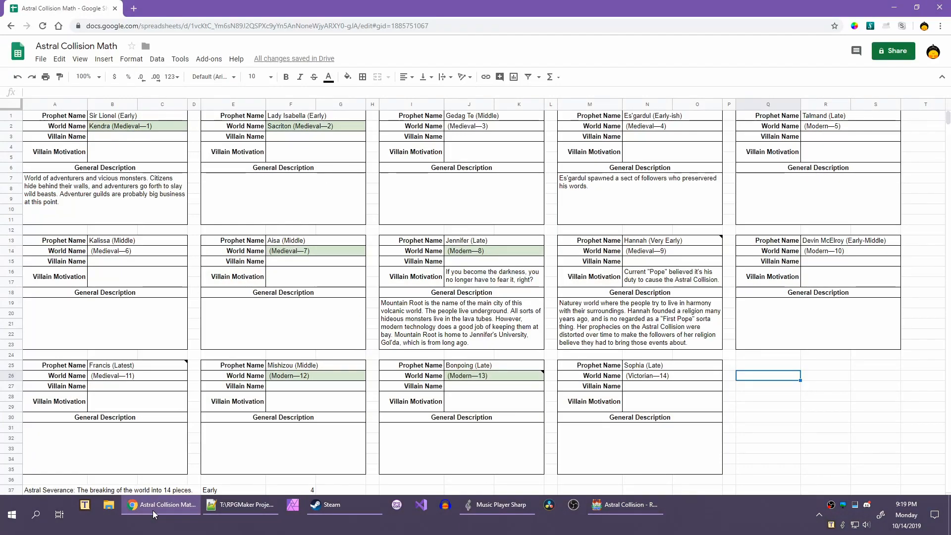
click(154, 514)
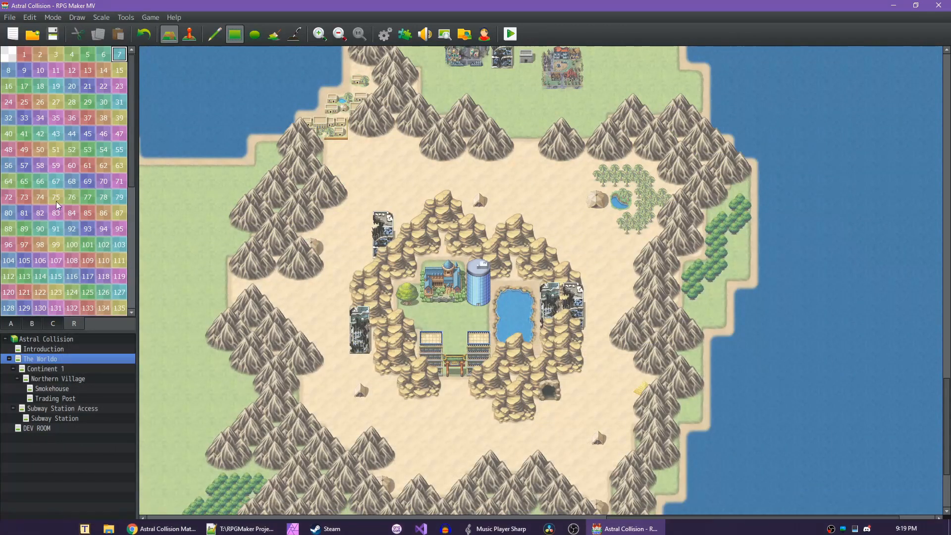
Paint region 12 over the walled city, its lake and the ruins in the middle of the southeastern desert.
click(76, 73)
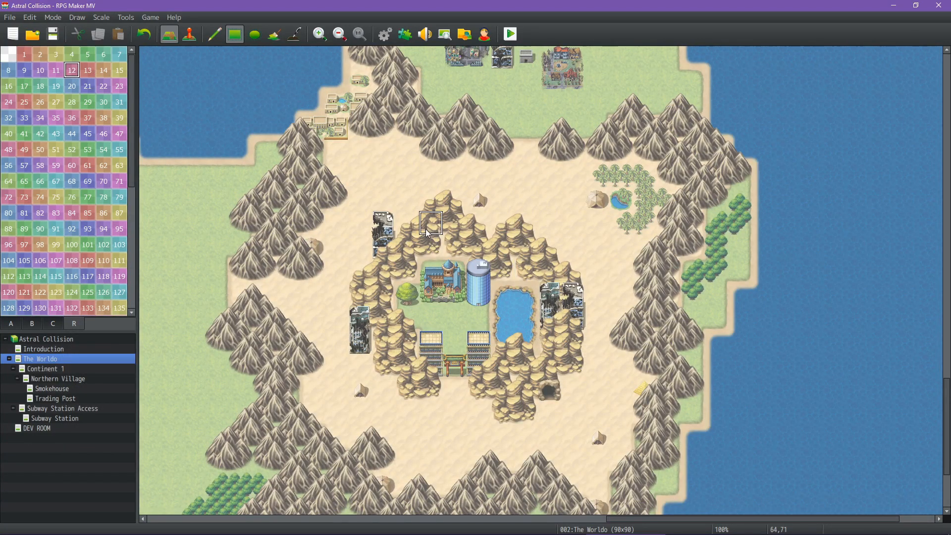
drag(430, 270, 468, 355)
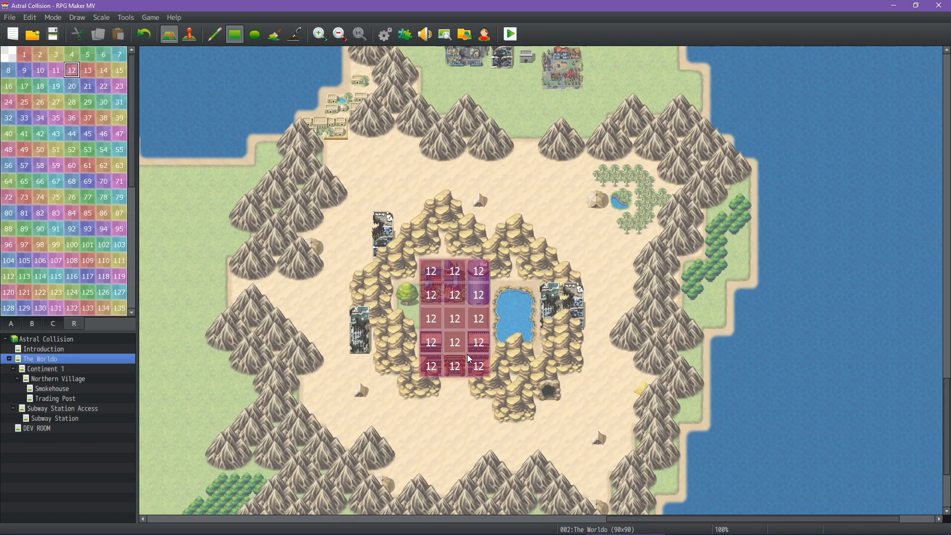
mouse_move(502, 294)
mouse_down()
mouse_move(537, 332)
mouse_move(575, 349)
mouse_up()
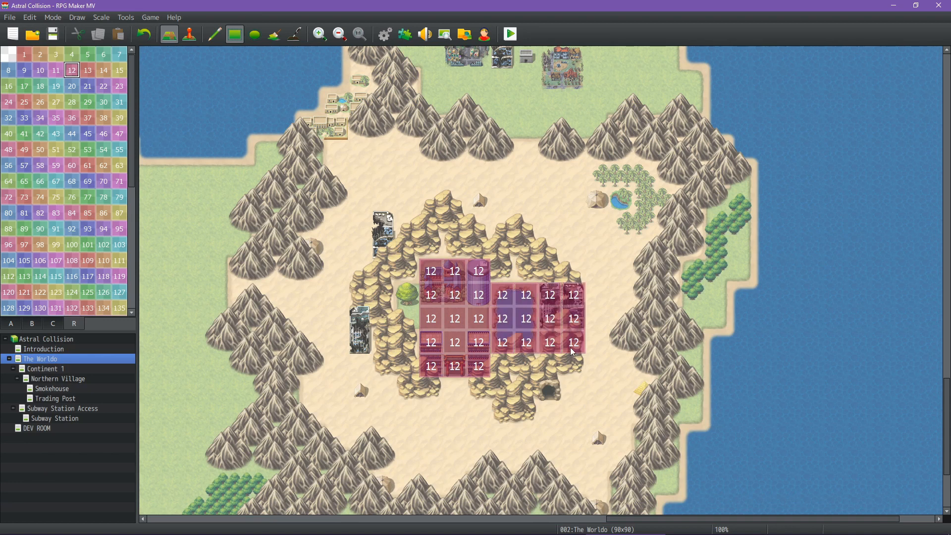
click(386, 250)
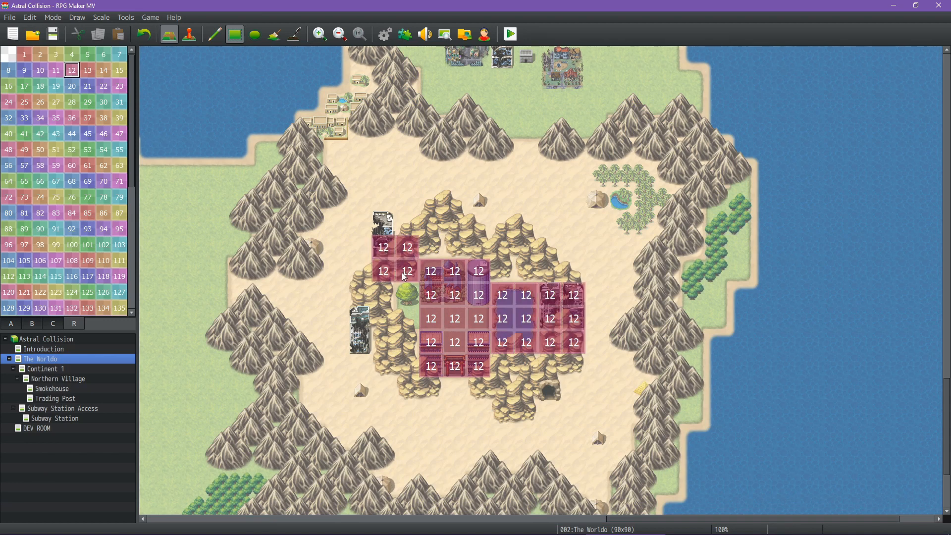
mouse_move(404, 273)
mouse_down()
mouse_move(390, 295)
mouse_move(405, 313)
mouse_move(392, 326)
mouse_up()
click(359, 342)
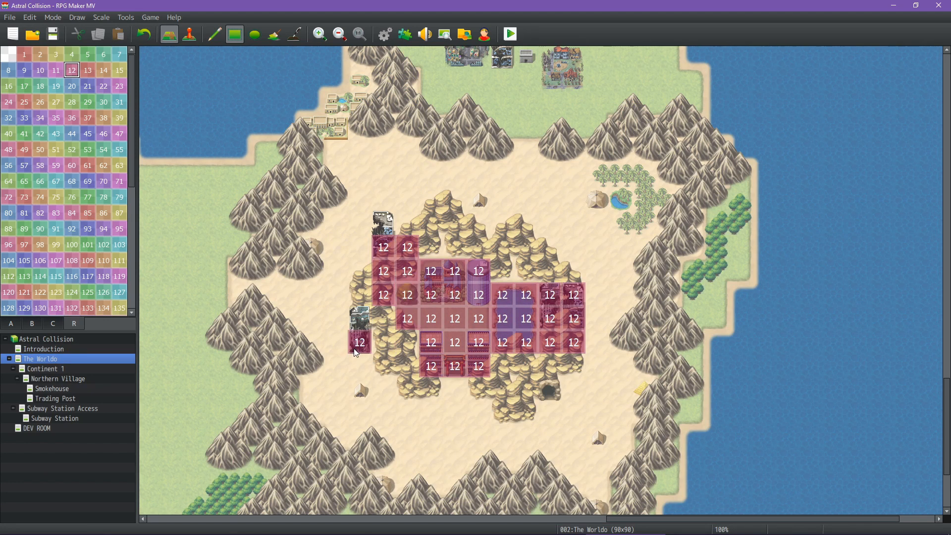
click(360, 319)
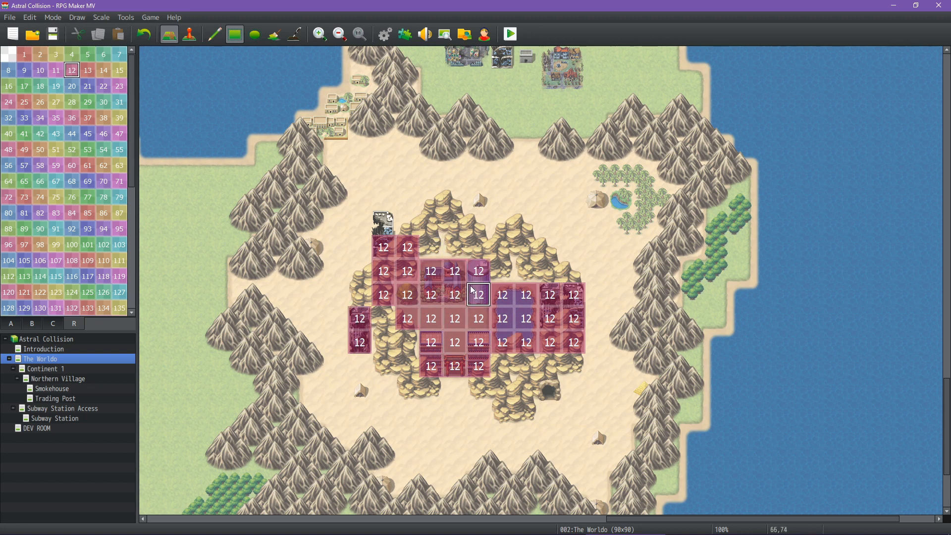
Extend region 12 over the rocky hills along the desert city's northern edge and southwestern side.
mouse_move(455, 250)
mouse_down()
mouse_move(431, 250)
mouse_move(472, 255)
mouse_up()
click(502, 271)
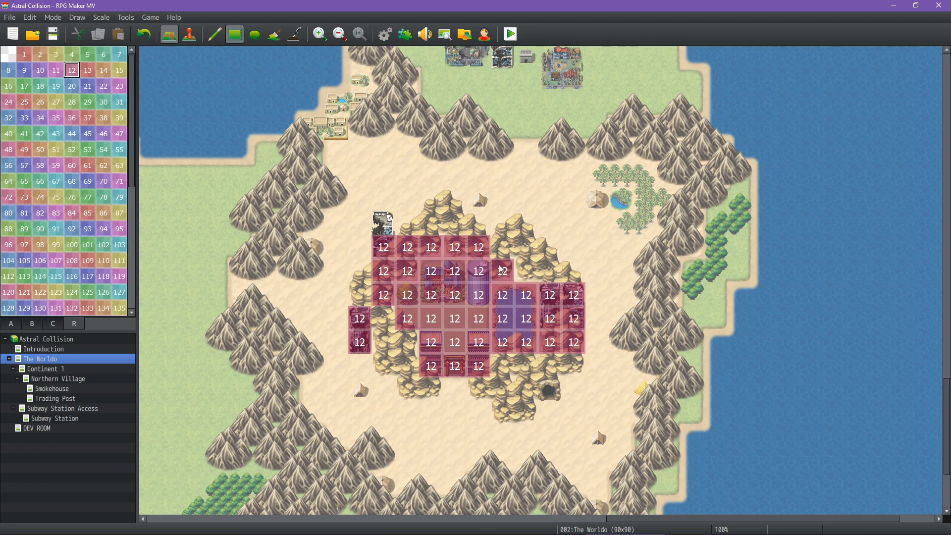
click(526, 271)
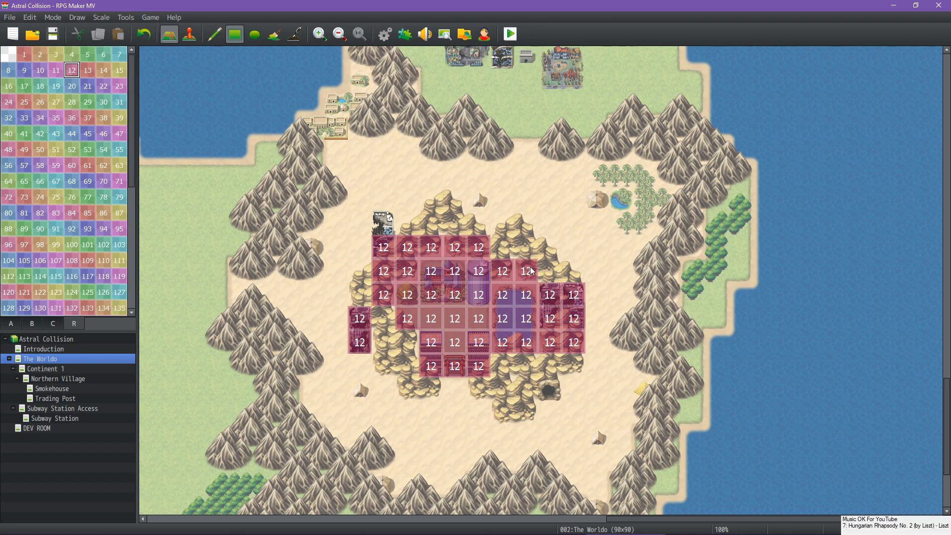
click(383, 319)
click(407, 342)
click(407, 367)
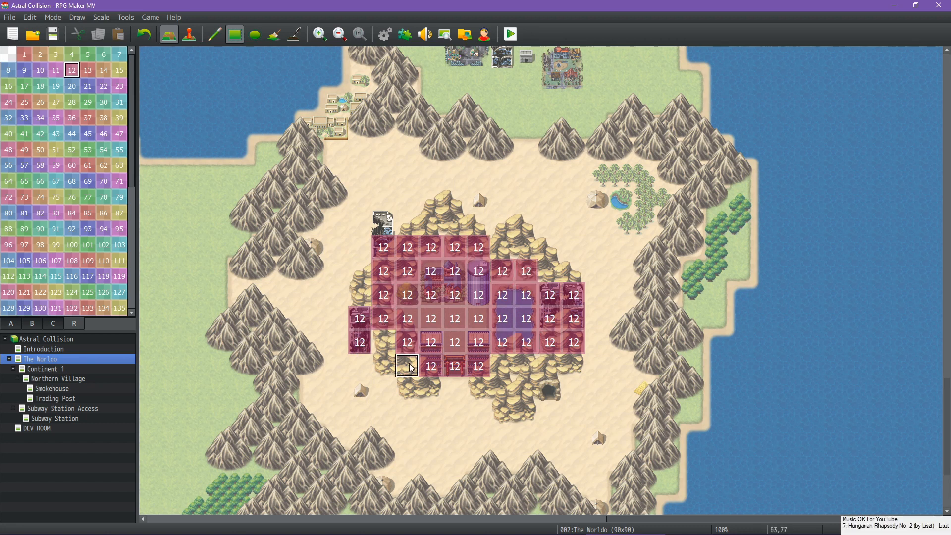
Find the city-covered northern part of the southeastern continent on the map and look up its world number in the spreadsheet.
middle_click(431, 321)
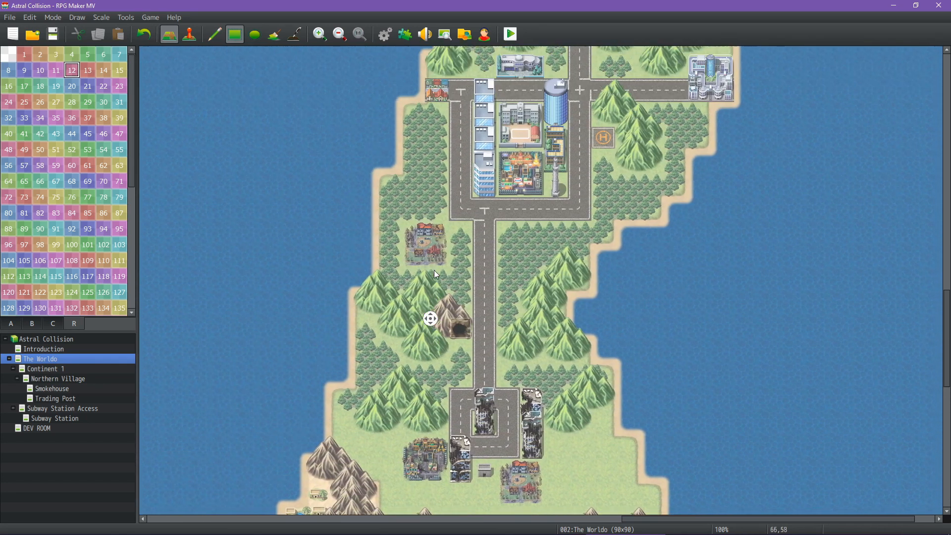
middle_click(434, 270)
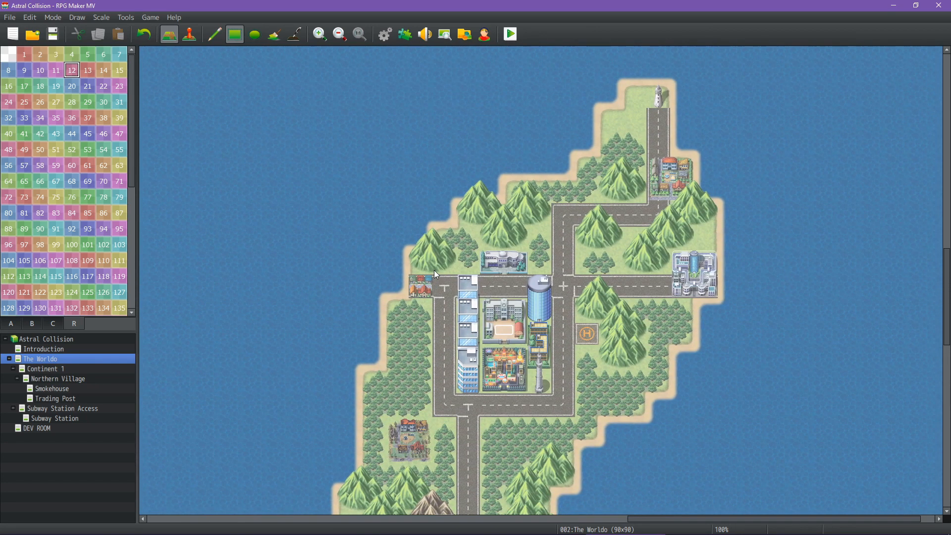
mouse_move(598, 519)
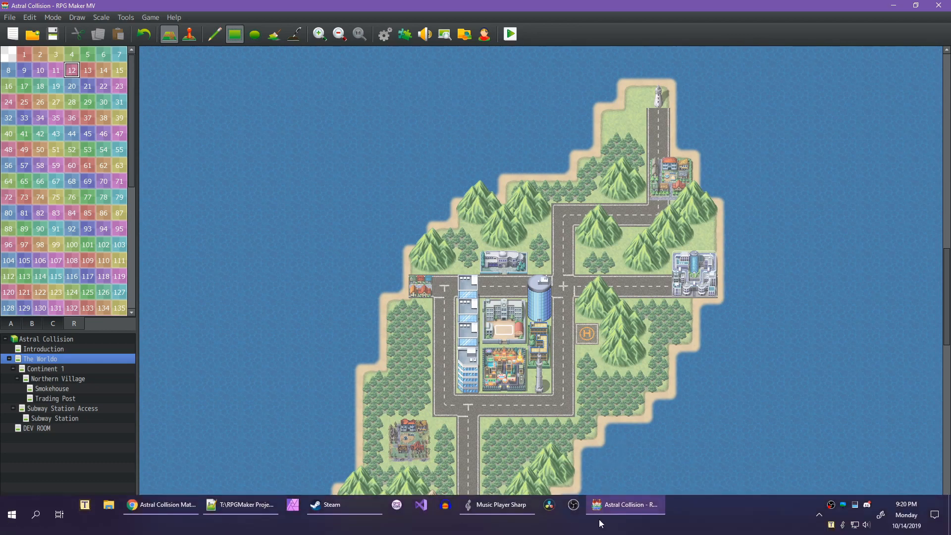
click(183, 510)
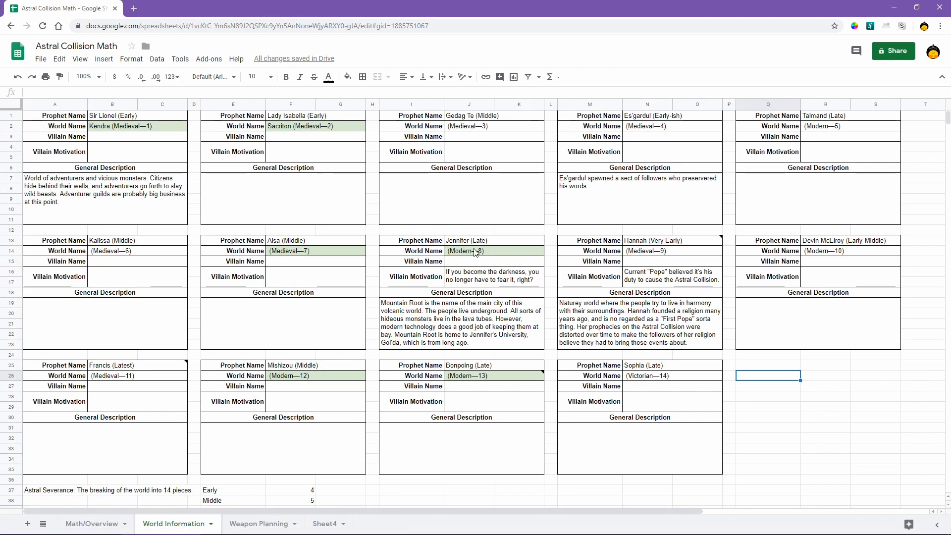
mouse_move(475, 375)
mouse_move(505, 377)
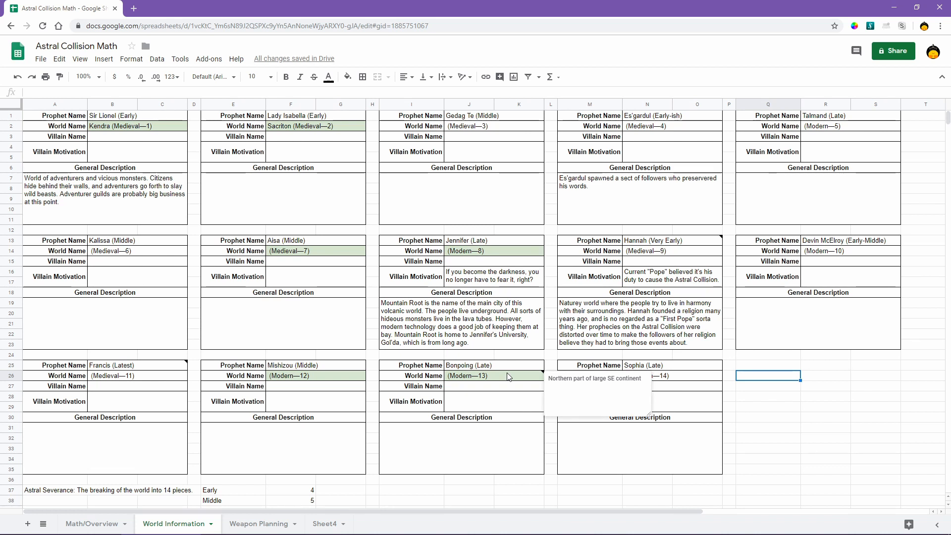
mouse_move(590, 532)
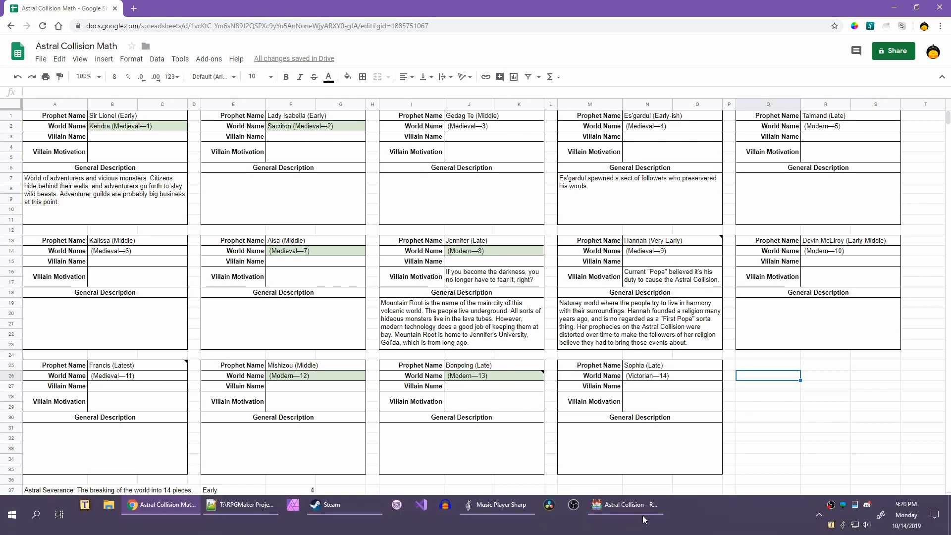
click(643, 505)
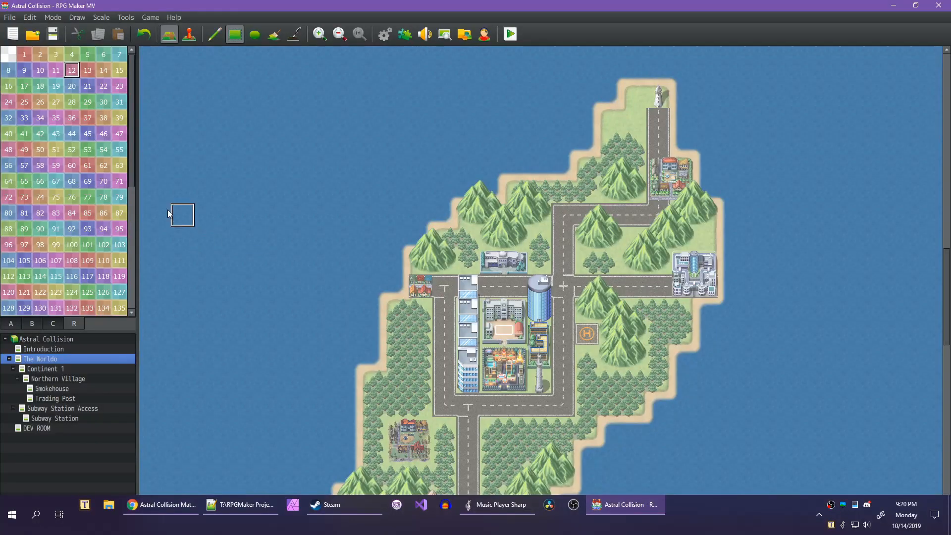
Paint region 13 over the northern part of the southeastern continent, from its northern tip down to the mountains bordering the desert.
click(90, 74)
drag(658, 97, 668, 380)
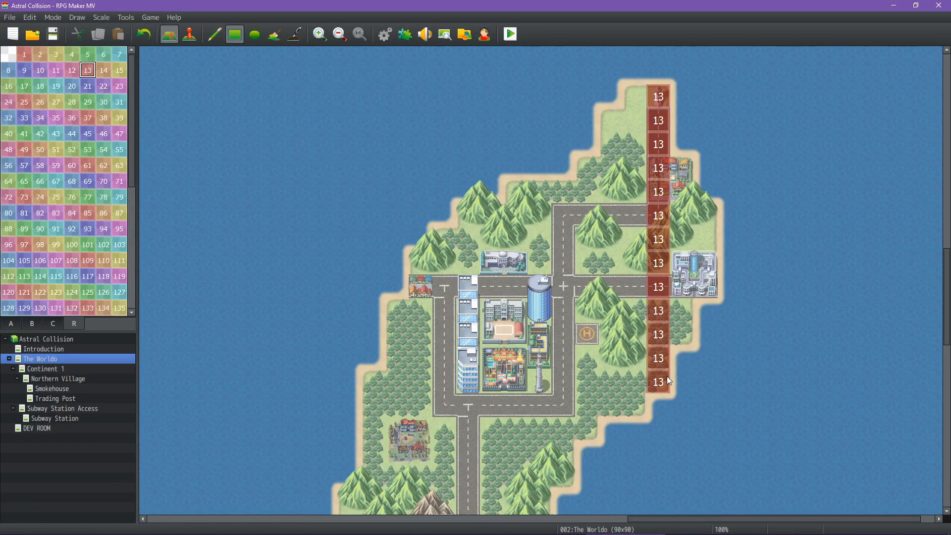
drag(635, 99, 639, 355)
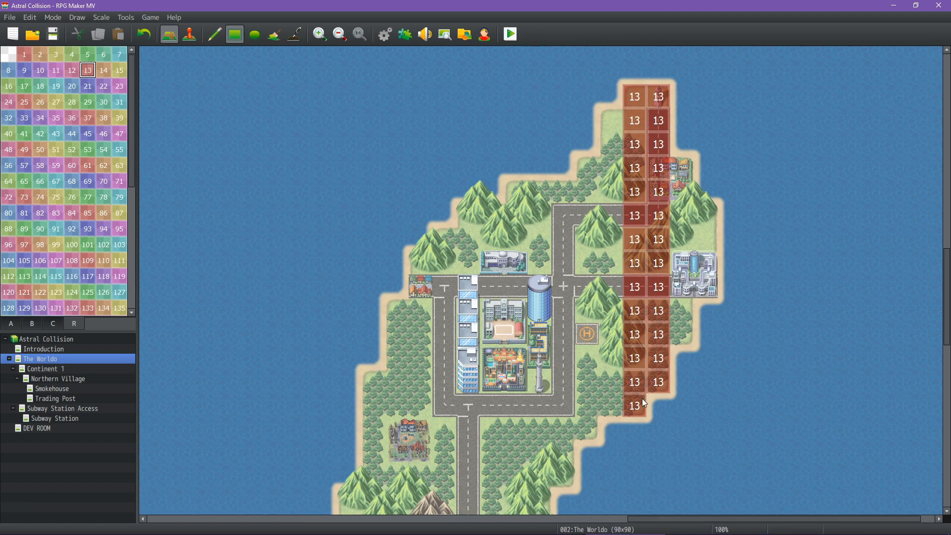
mouse_move(611, 144)
mouse_down()
mouse_move(610, 124)
mouse_move(621, 406)
mouse_up()
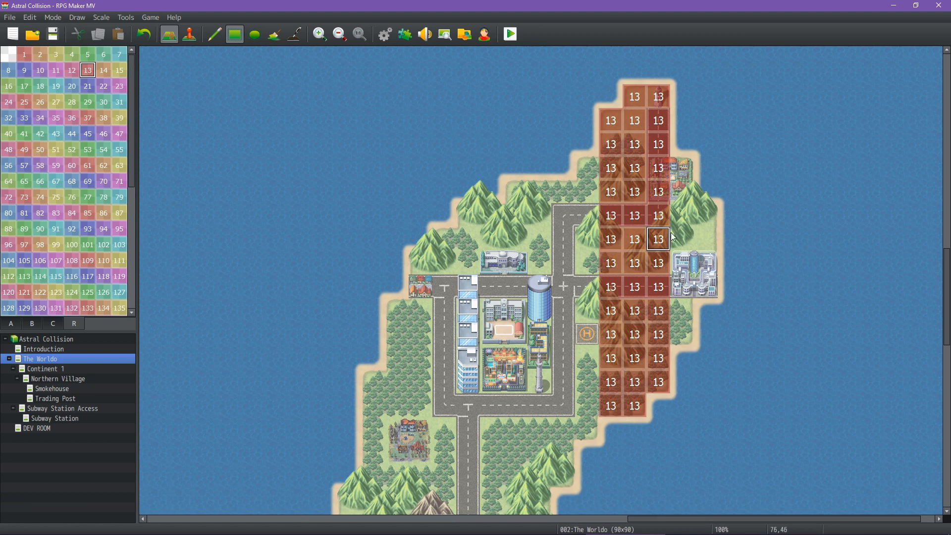
mouse_move(672, 237)
mouse_down()
mouse_move(682, 168)
mouse_move(683, 335)
mouse_move(718, 213)
mouse_up()
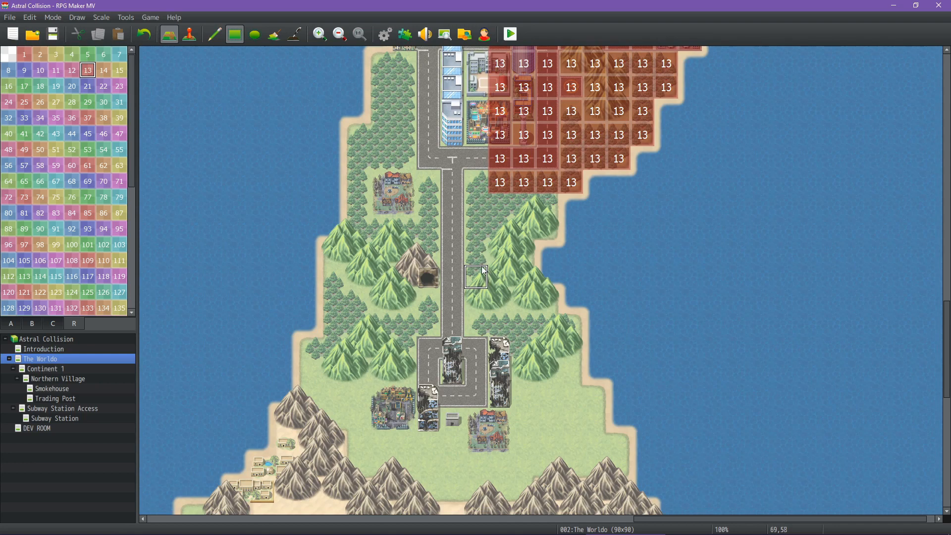
middle_drag(478, 297, 488, 193)
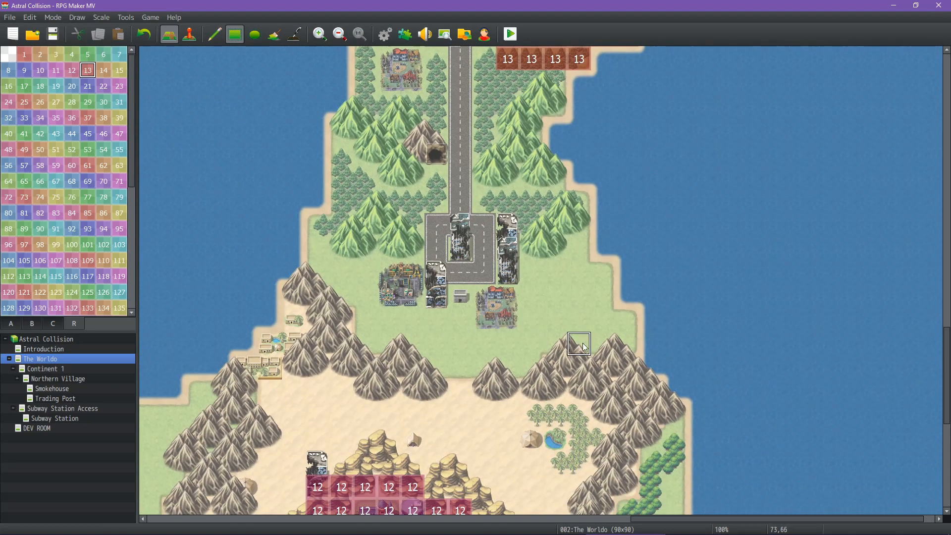
mouse_move(626, 344)
mouse_down()
mouse_move(551, 315)
mouse_move(376, 314)
mouse_up()
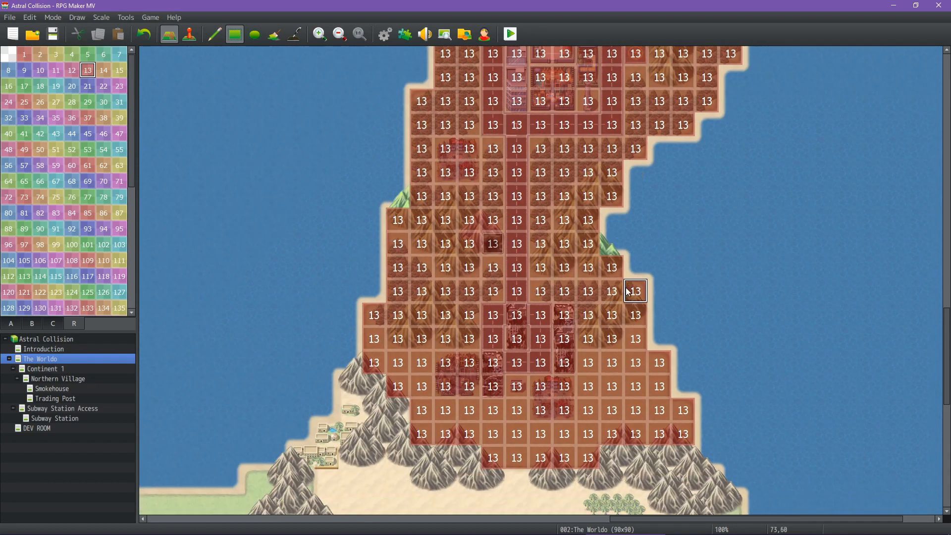
Examine the painted regions across all continents and islands of the world map for land still without a region.
middle_click(638, 261)
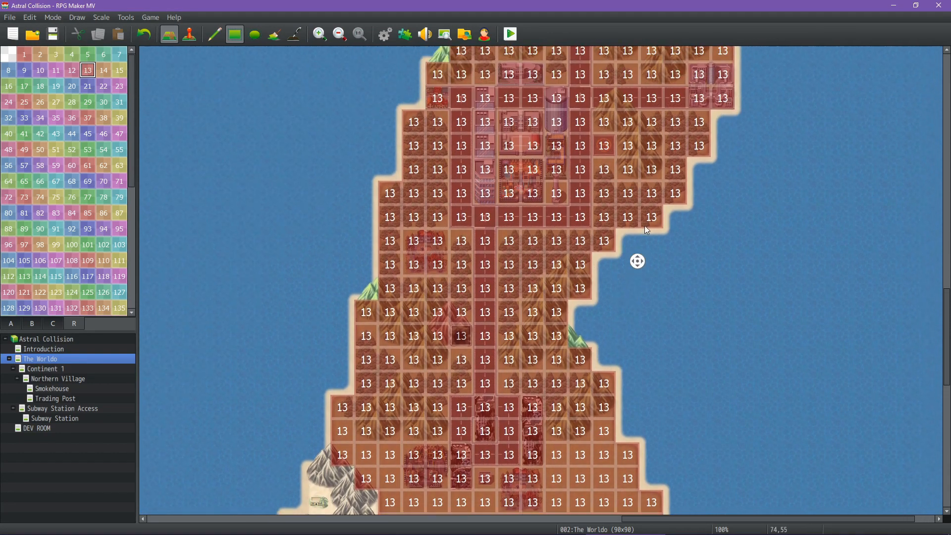
middle_drag(645, 226, 619, 193)
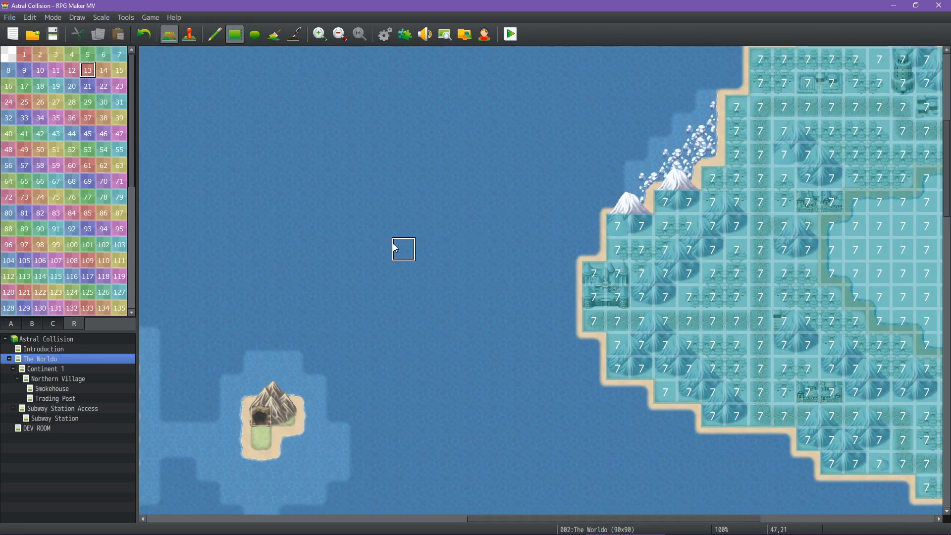
middle_drag(375, 236, 370, 371)
middle_drag(304, 361, 385, 350)
middle_drag(423, 303, 537, 172)
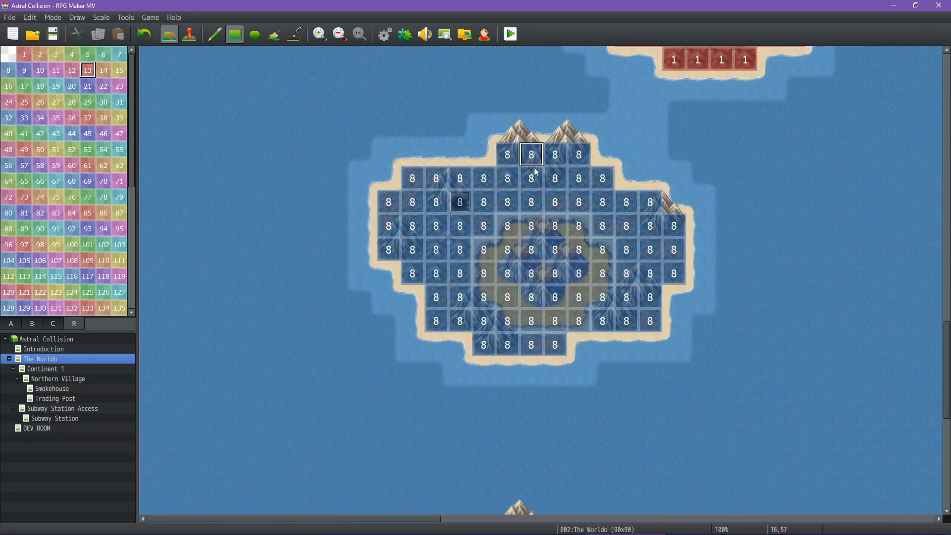
middle_drag(673, 247, 741, 172)
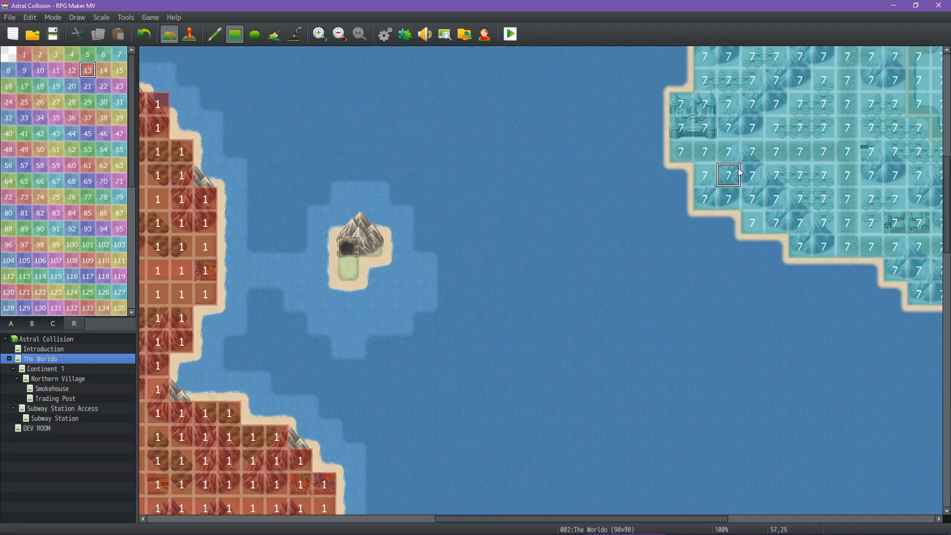
middle_drag(672, 246, 661, 246)
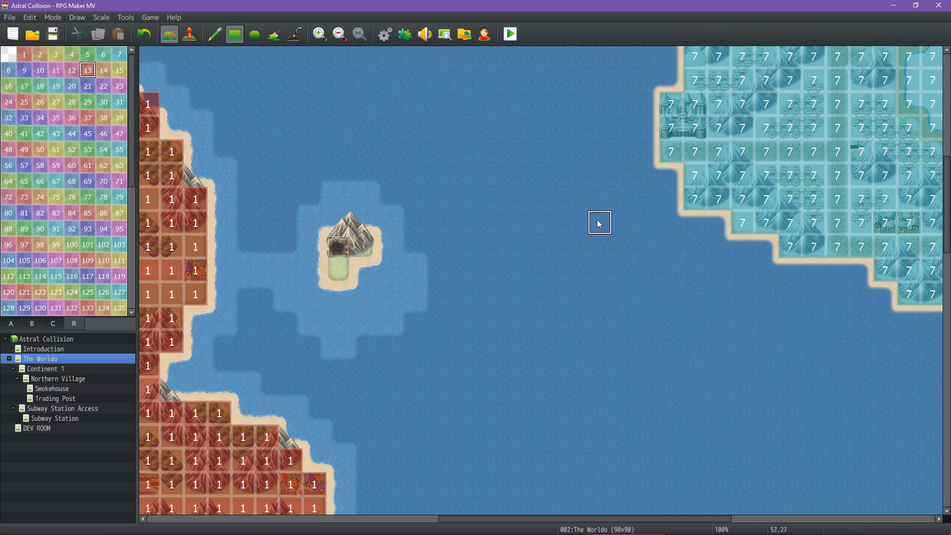
ctrl+scroll(599, 224, down, 5)
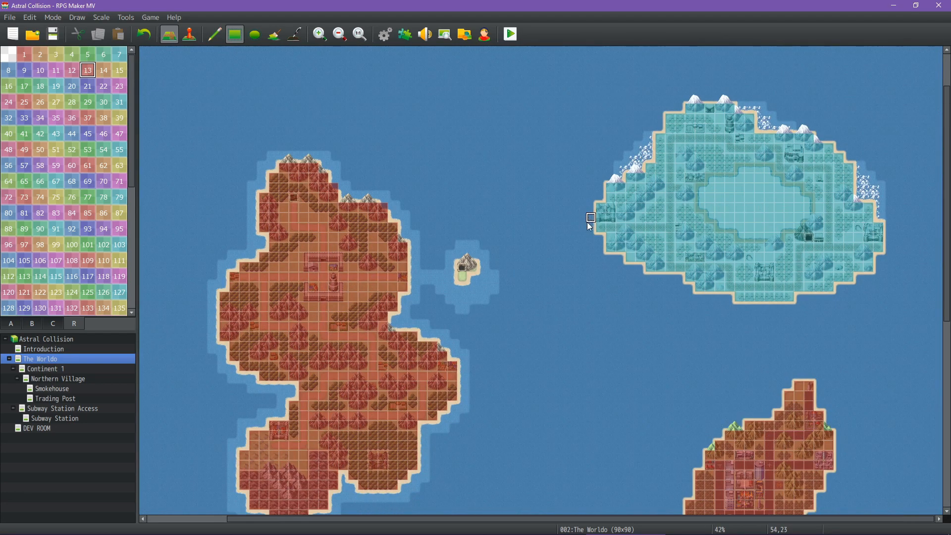
ctrl+scroll(599, 270, down, 1)
scroll(454, 280, down, 2)
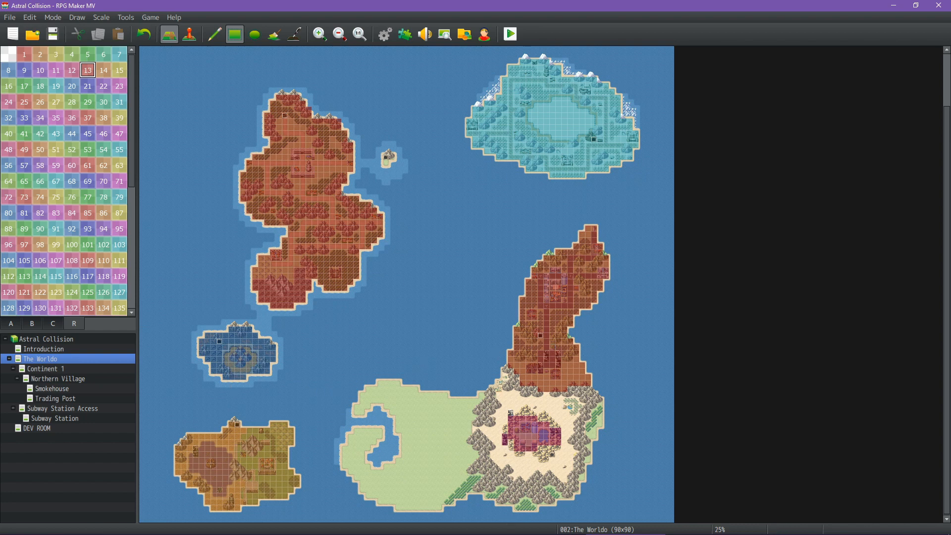
Review the world entries on the spreadsheet's World Information sheet and return to the map.
mouse_move(450, 531)
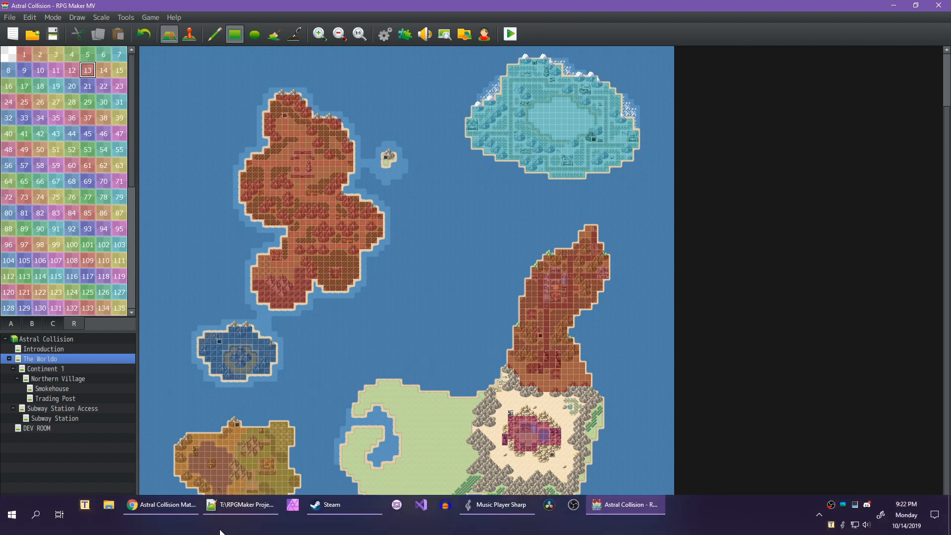
click(172, 509)
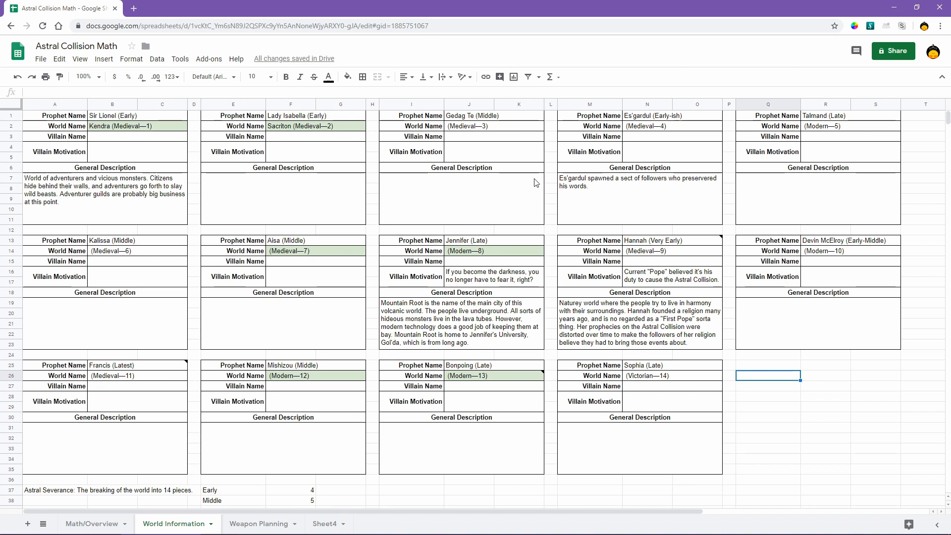
mouse_move(359, 534)
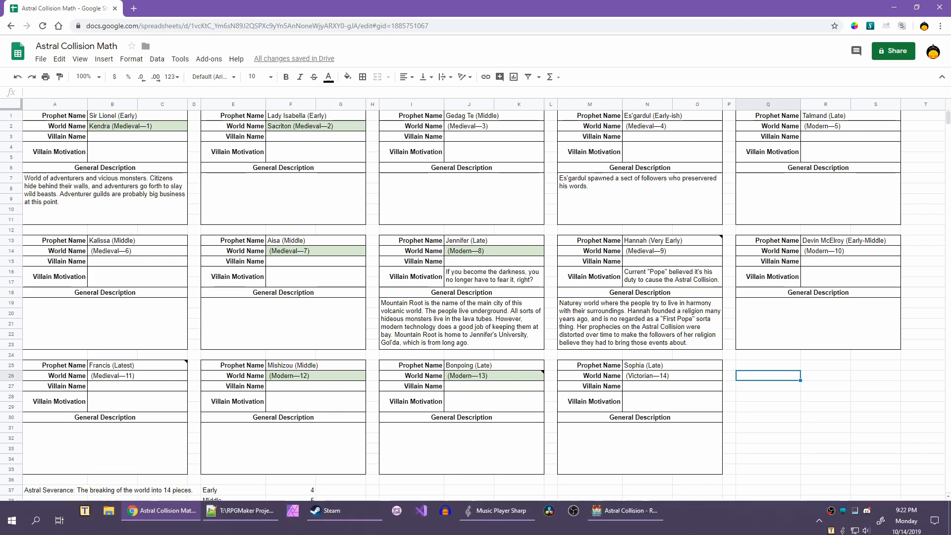
click(630, 510)
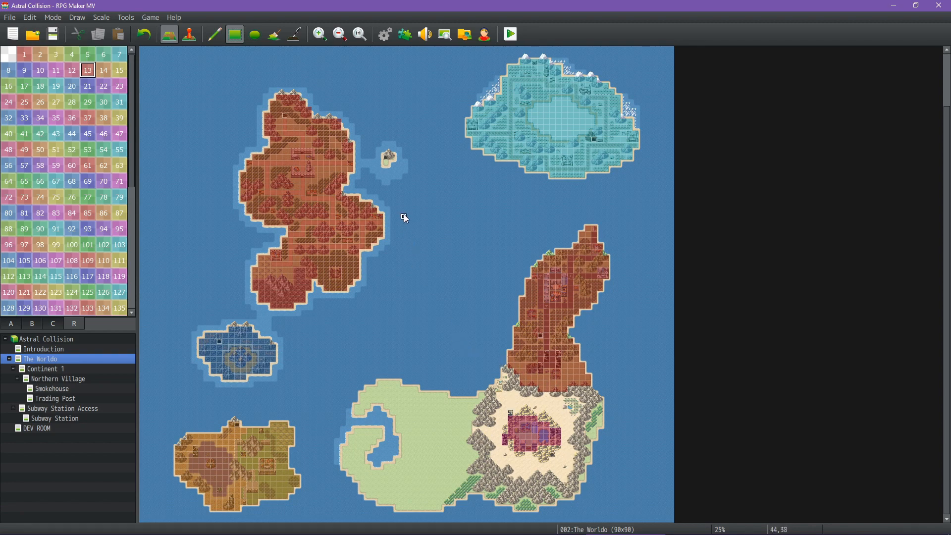
Open the game database and read the profiles of actors 0002 through 0004.
click(385, 35)
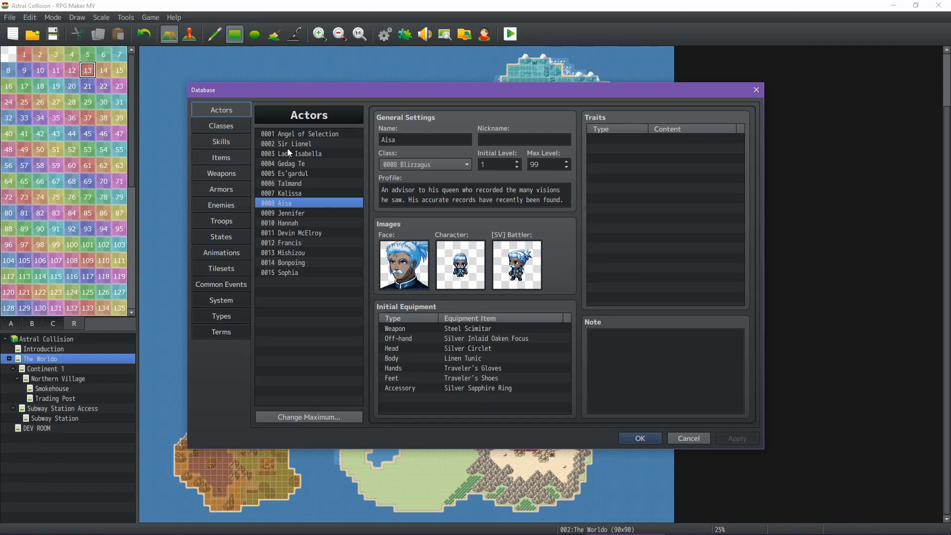
click(302, 164)
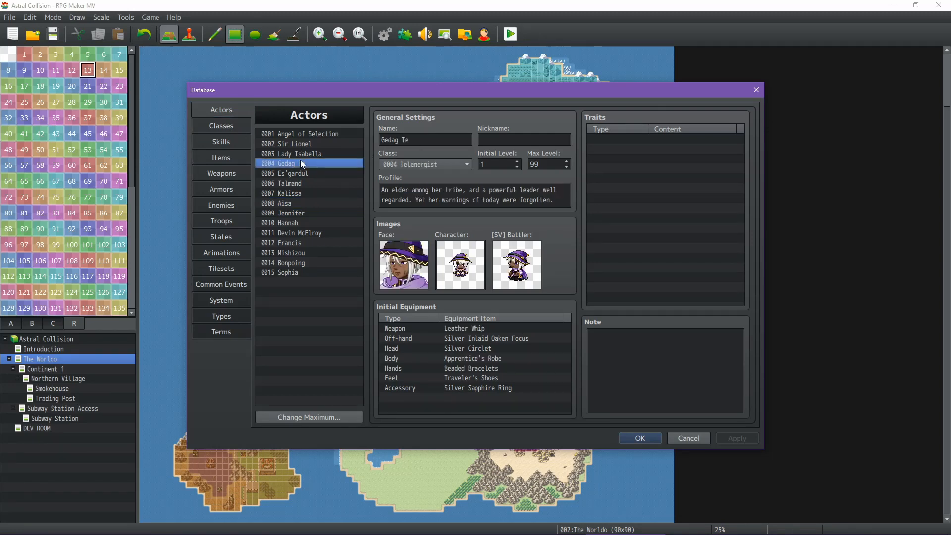
key(Up)
key(Up)
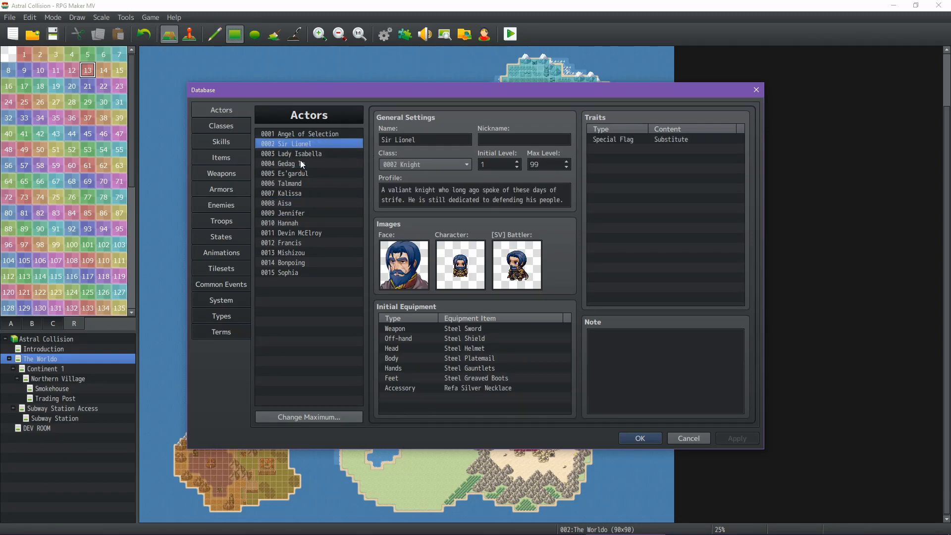
key(Down)
key(Down)
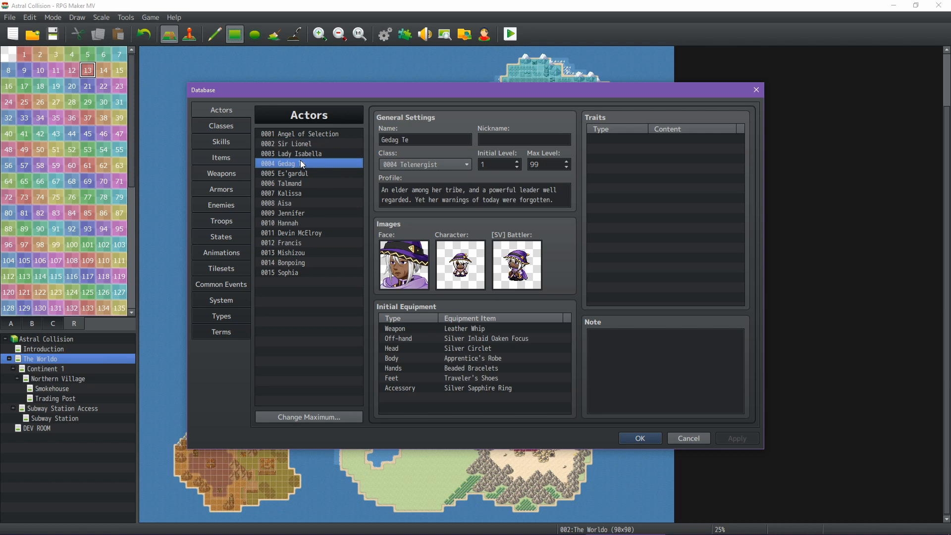
Check the prophets' world numbers and eras on the spreadsheet's World Information sheet, and return to the game database.
mouse_move(394, 533)
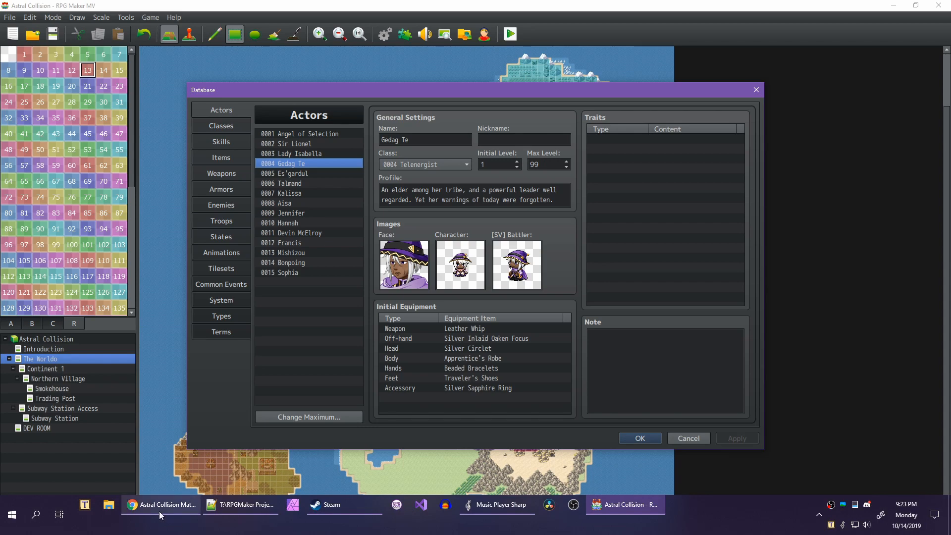
click(183, 510)
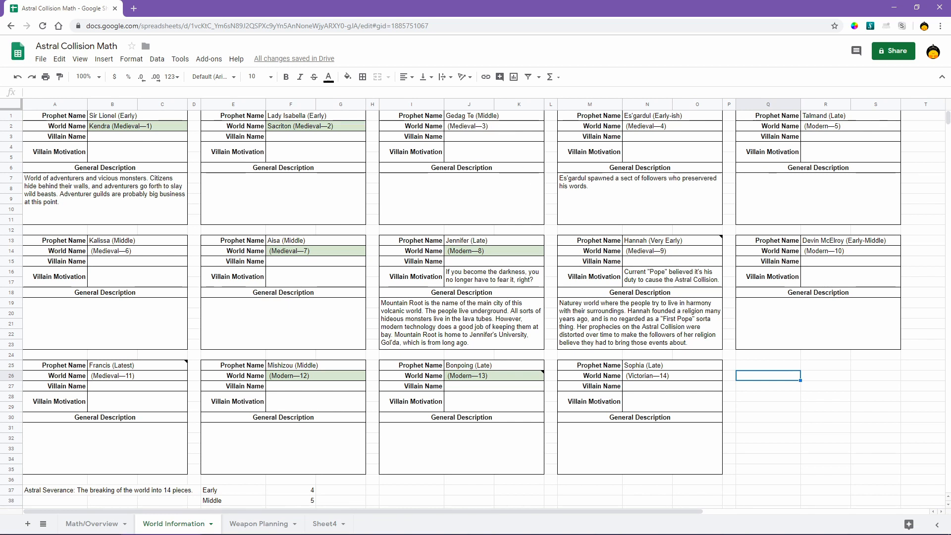
mouse_move(623, 510)
mouse_move(681, 534)
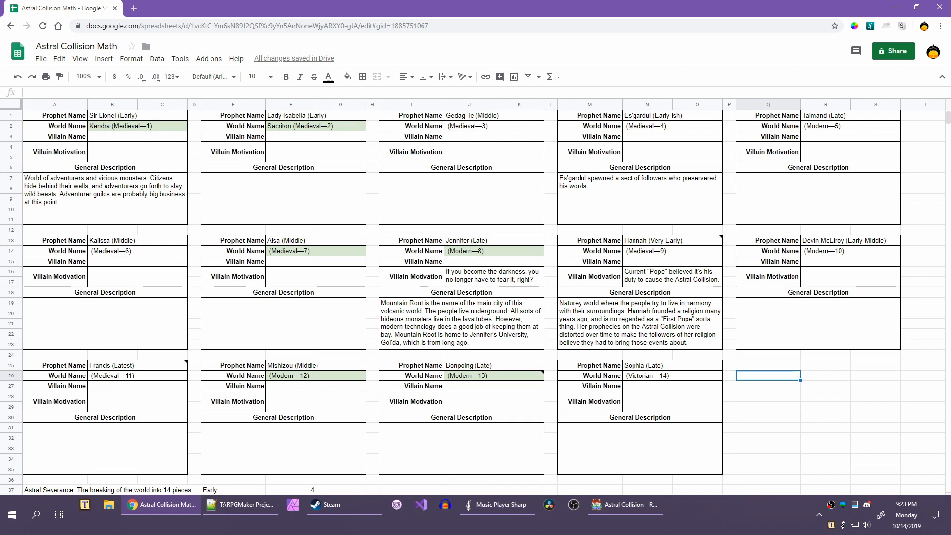
click(637, 505)
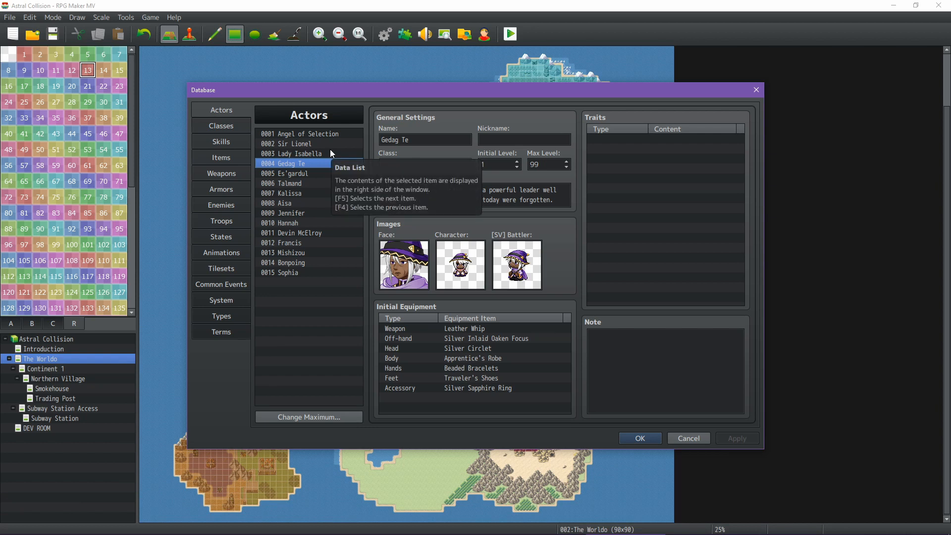
Read through the actor profiles from 0005 to the end of the Actors list.
click(319, 175)
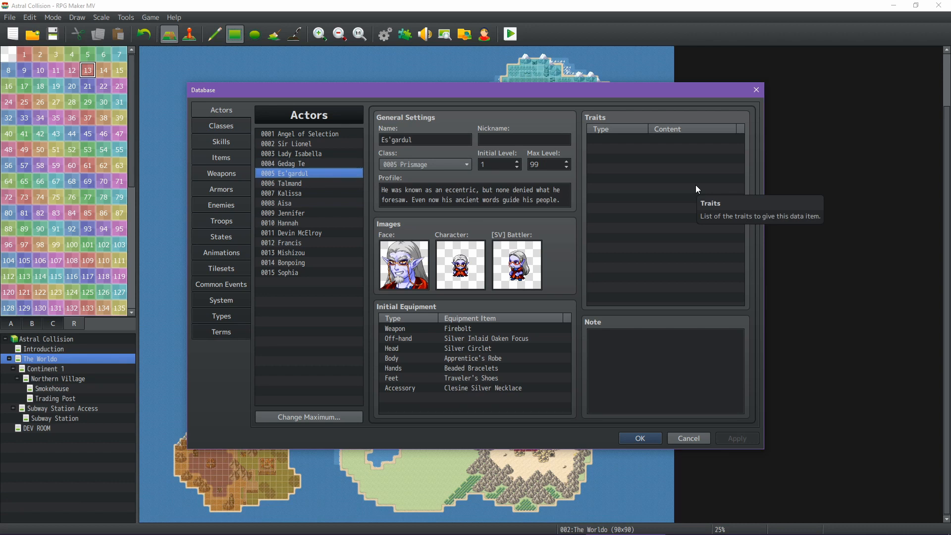
key(Down)
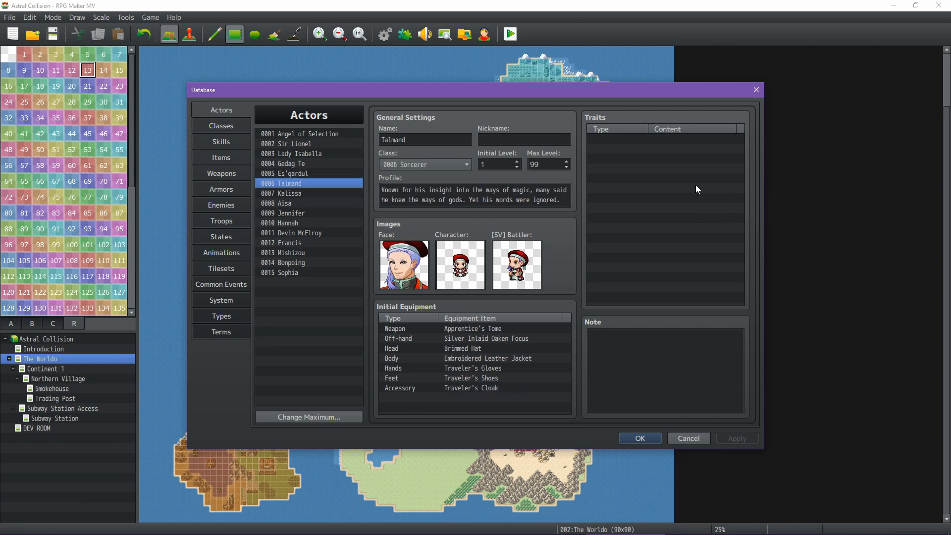
key(Down)
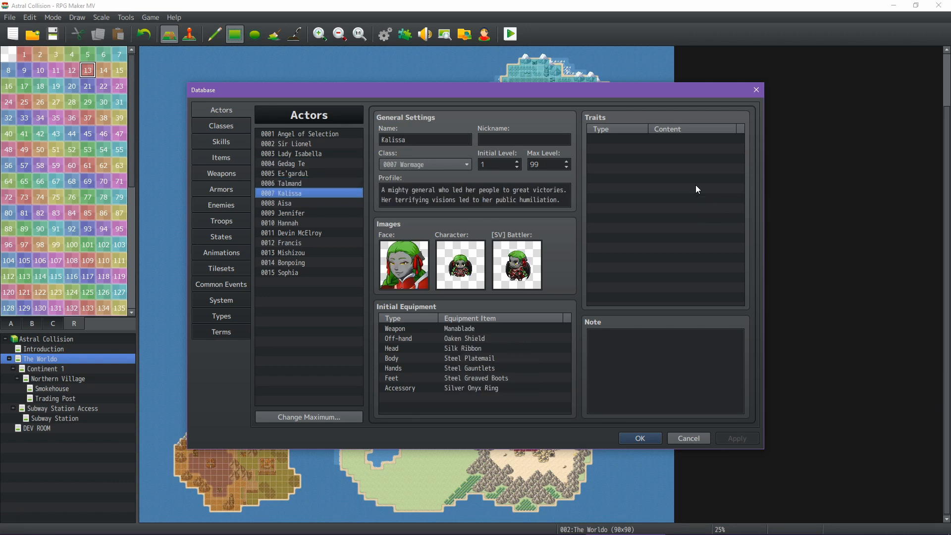
key(Down)
key(Up)
key(Down)
key(Down)
key(Down)
key(Down)
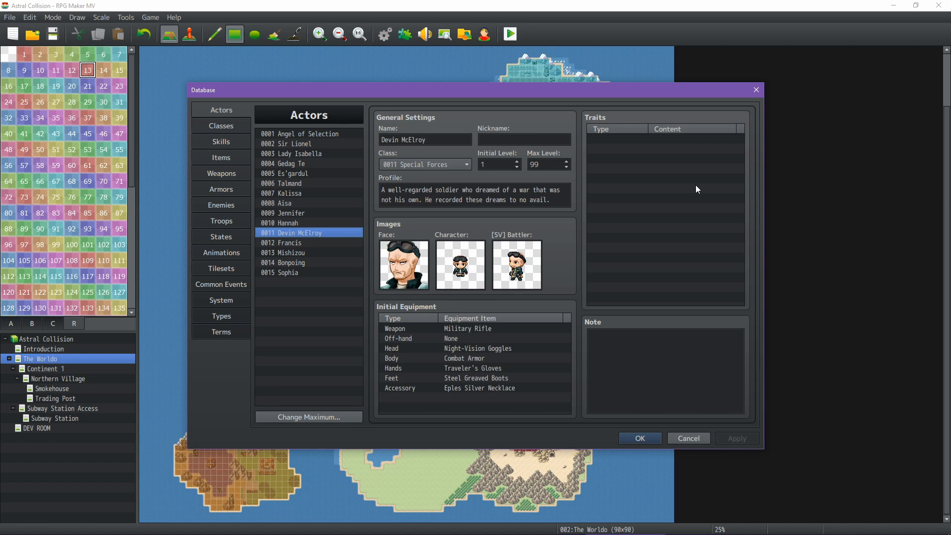
key(Down)
key(Down)
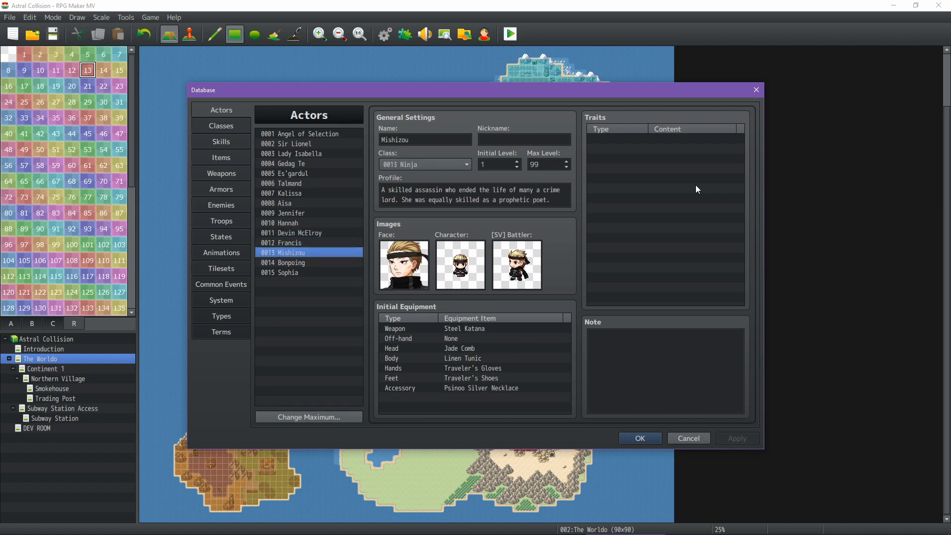
key(Down)
key(Down)
Go back up the Actors list to compare the profiles of actors 0004 and 0005, and close the database without changes.
key(Up)
key(Up)
key(Up)
key(Up)
key(Up)
key(Up)
key(Up)
key(Up)
key(Up)
key(Up)
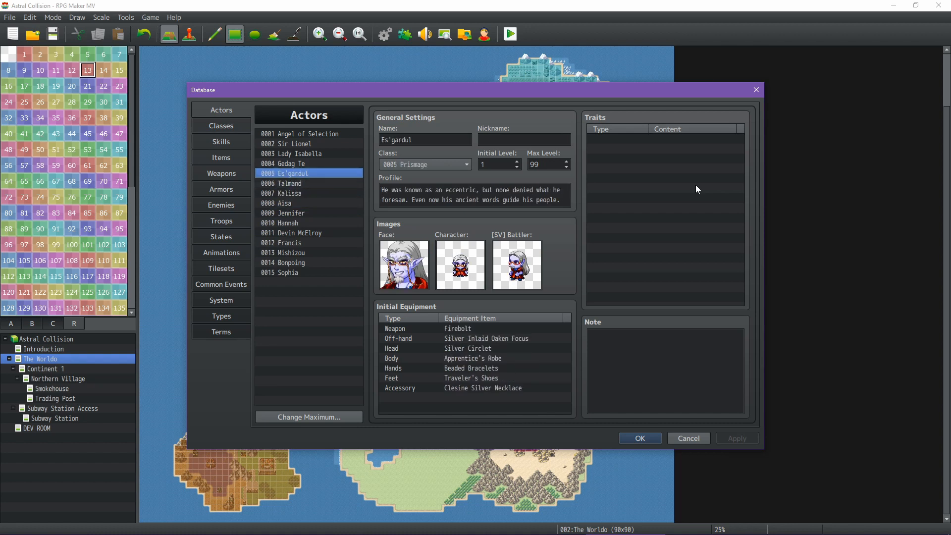
key(Up)
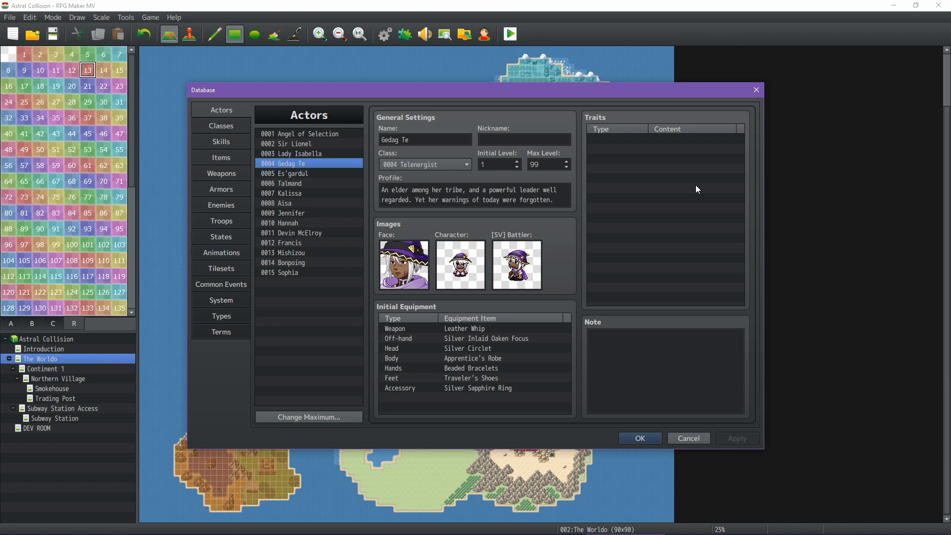
key(Down)
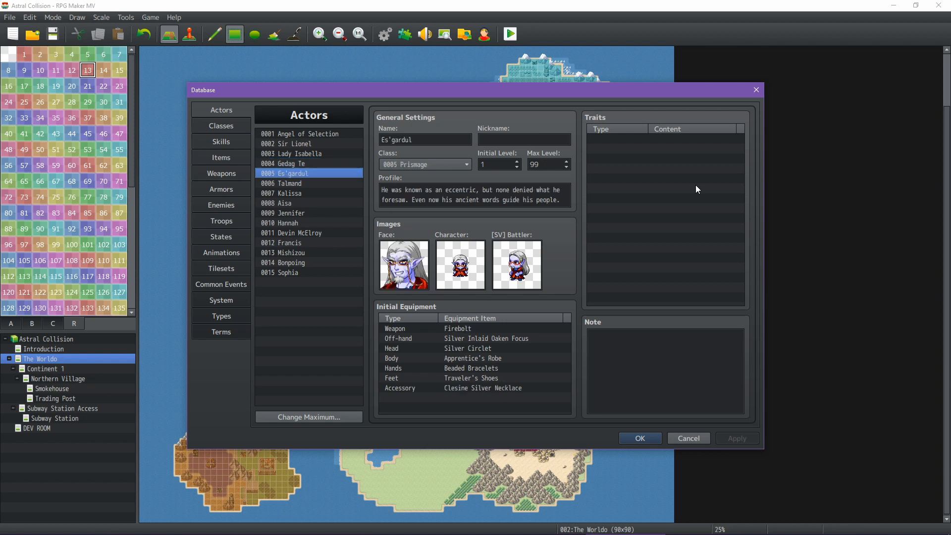
key(Up)
key(Down)
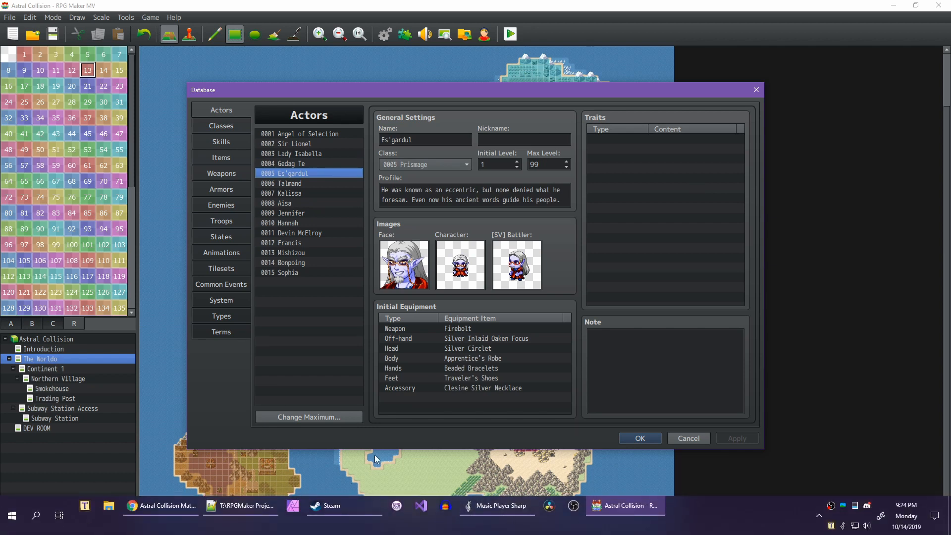
click(689, 438)
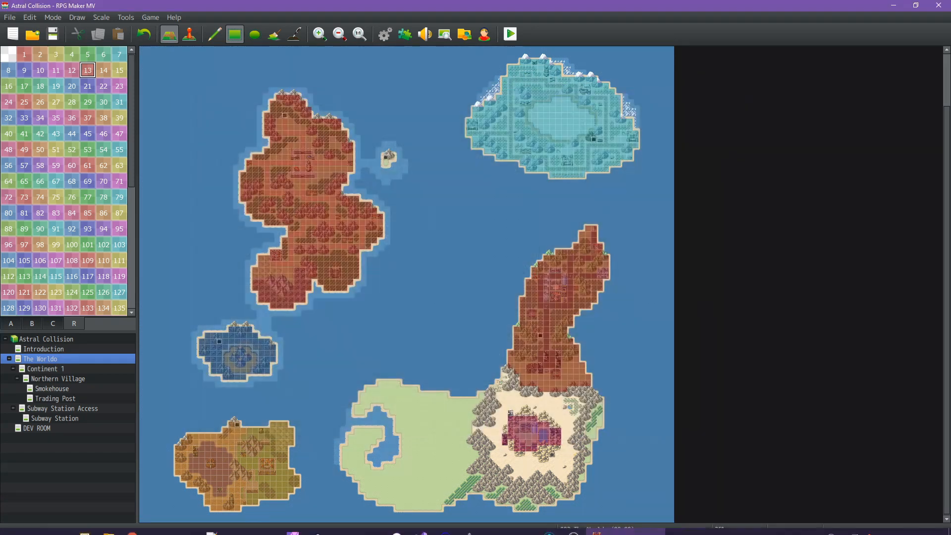
Recheck the world entries in the spreadsheet against the profile of actor 0004 in RPG Maker MV's database, and close the database.
click(164, 506)
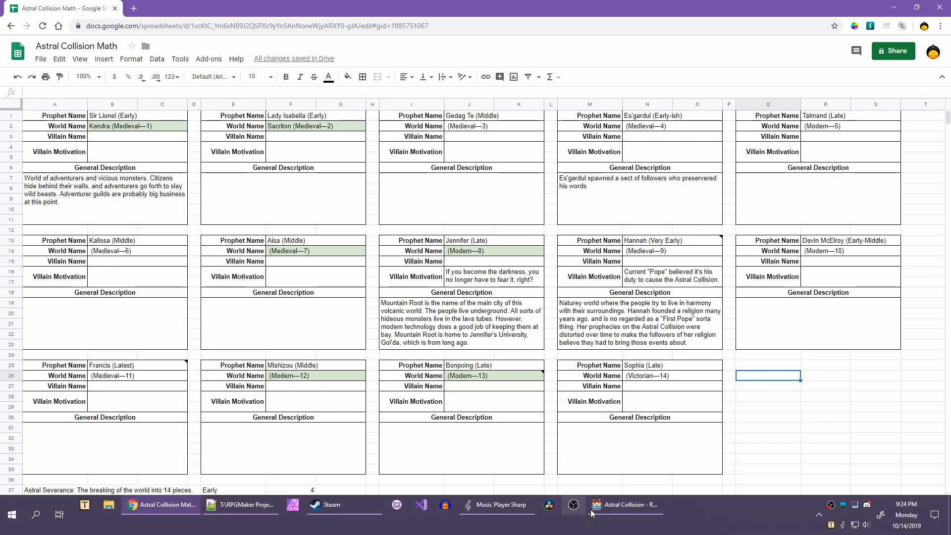
click(615, 506)
click(402, 35)
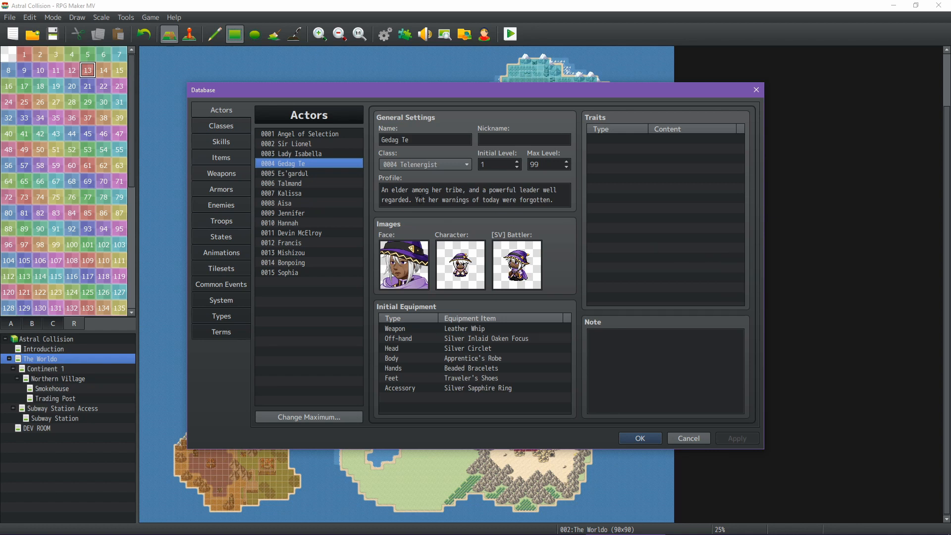
click(685, 438)
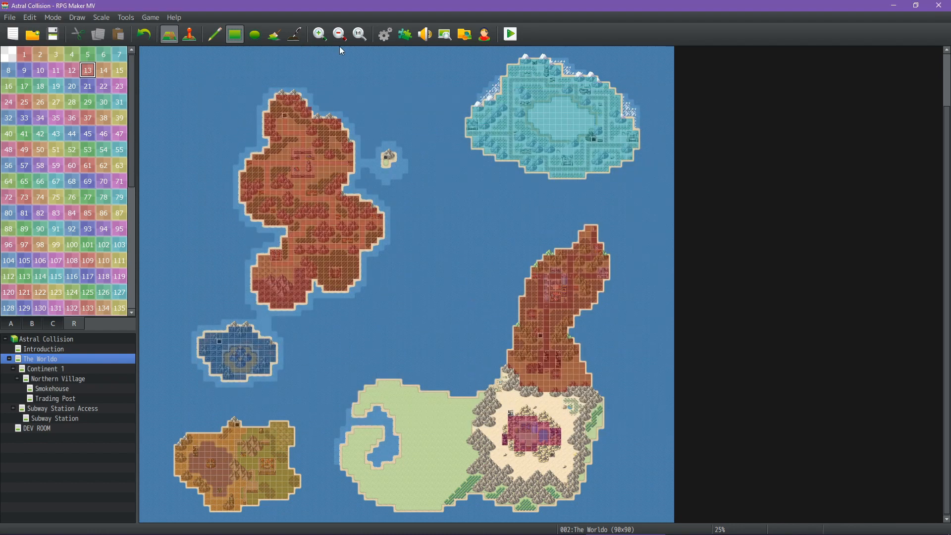
Examine the desert surrounding region 12 on the southeastern continent at 100% zoom, including its mountain border, oasis and northwestern settlement.
click(360, 35)
middle_click(560, 240)
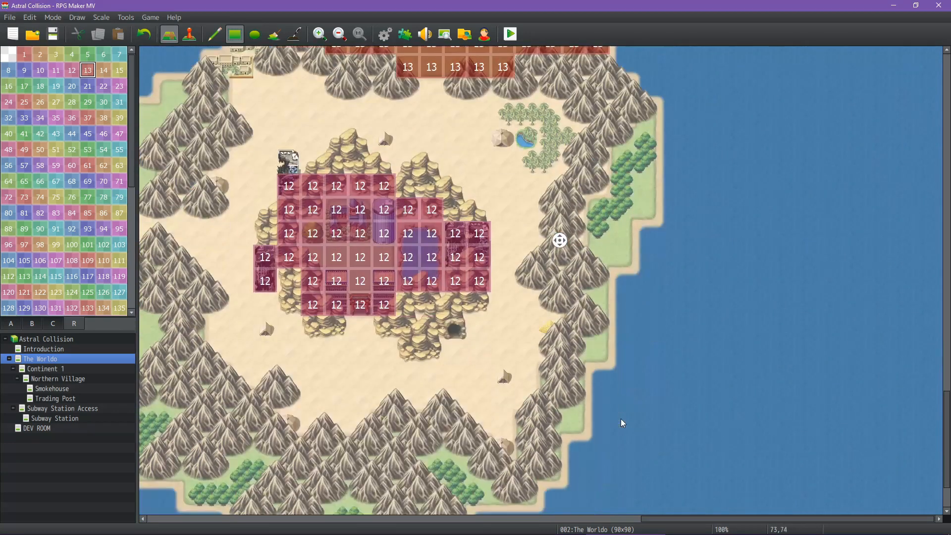
middle_drag(621, 420, 621, 419)
middle_drag(499, 325, 465, 250)
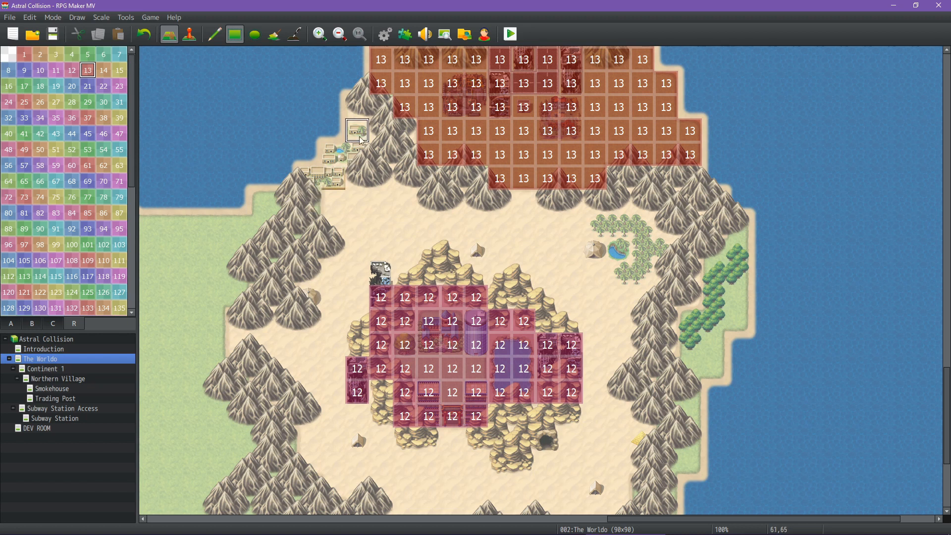
middle_drag(562, 266, 578, 297)
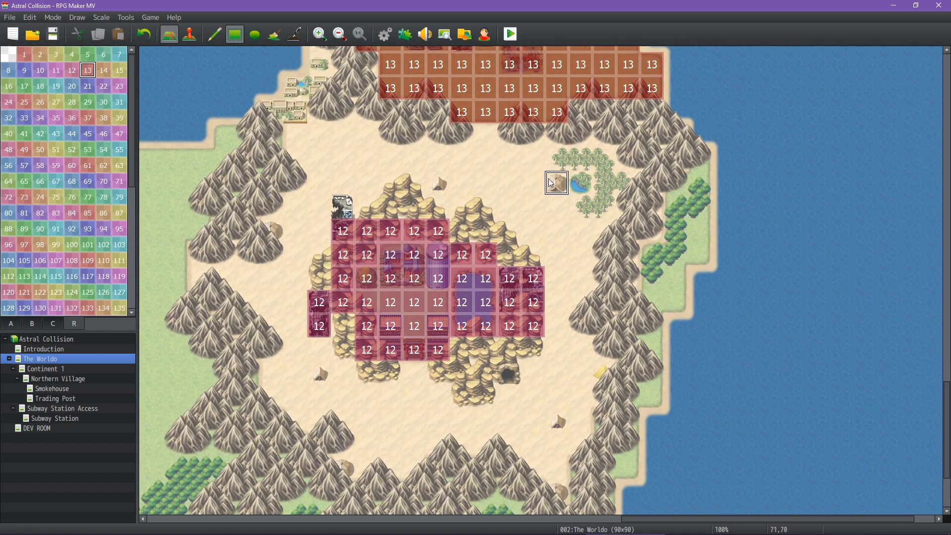
scroll(614, 301, down, 2)
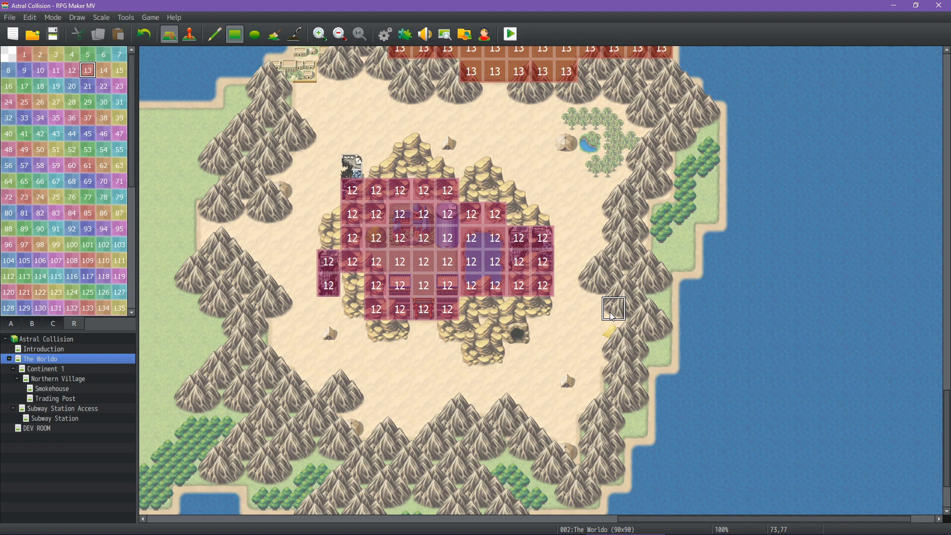
Describe Medieval—3 in the planning spreadsheet: "People are a tribal people that wander the desert. Her tribe eventually died out, which is why her warnings were forgotten.".
mouse_move(818, 534)
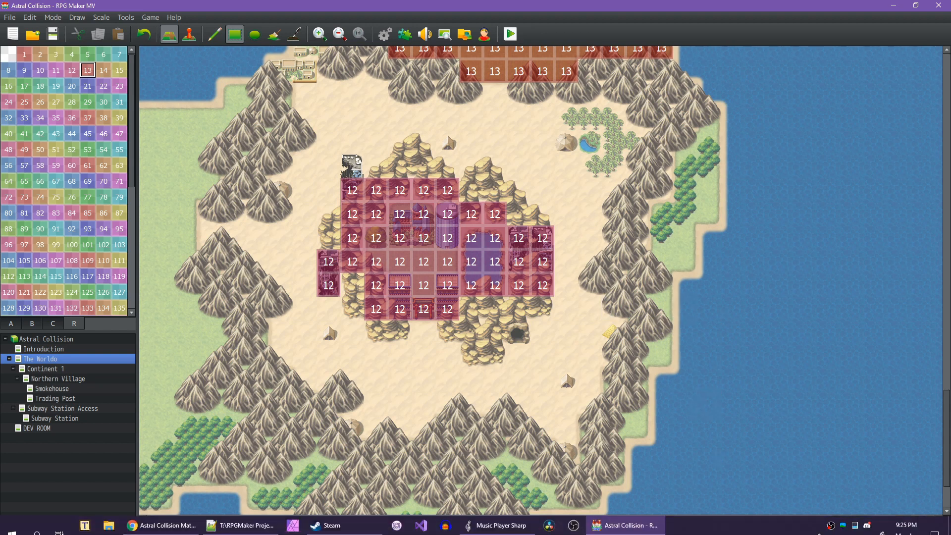
click(189, 509)
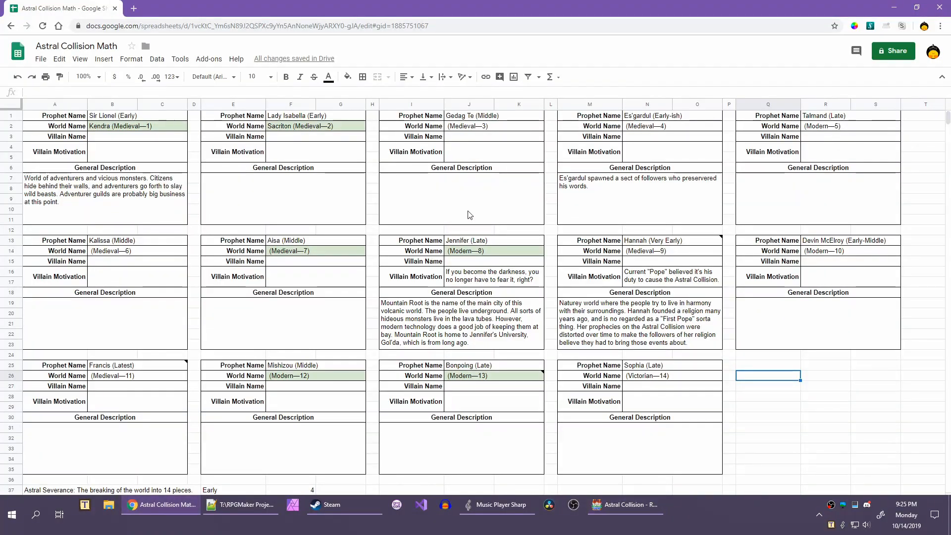
double_click(461, 197)
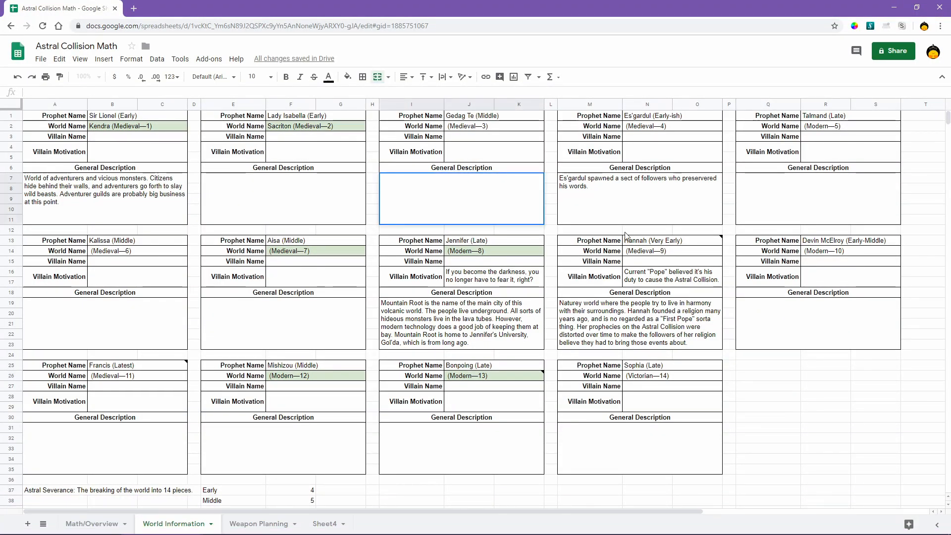
text(People are a tribal people that wand)
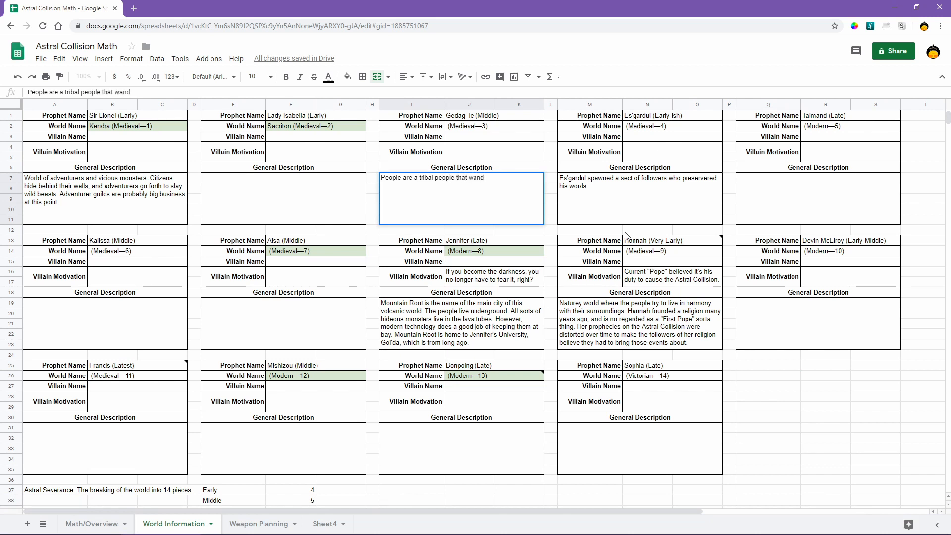
text(er the desert. )
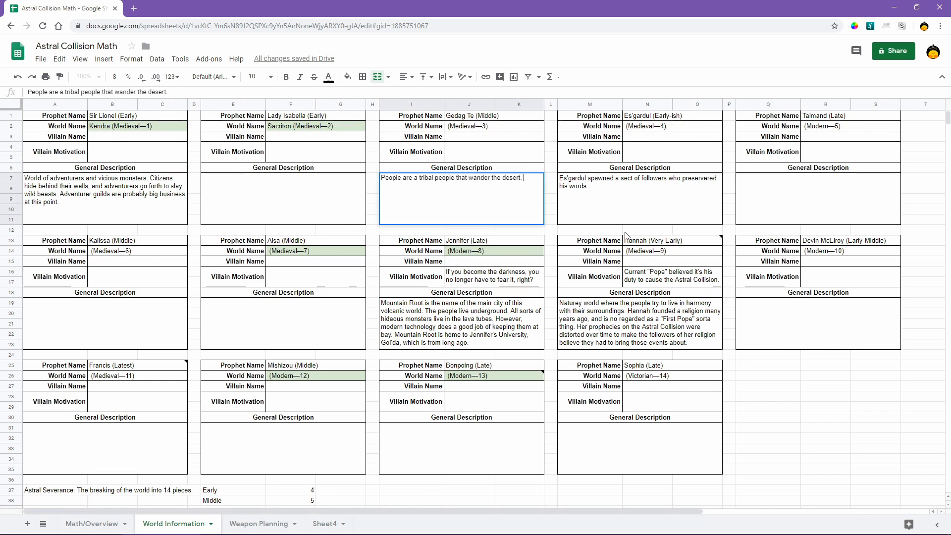
text(Her tribe)
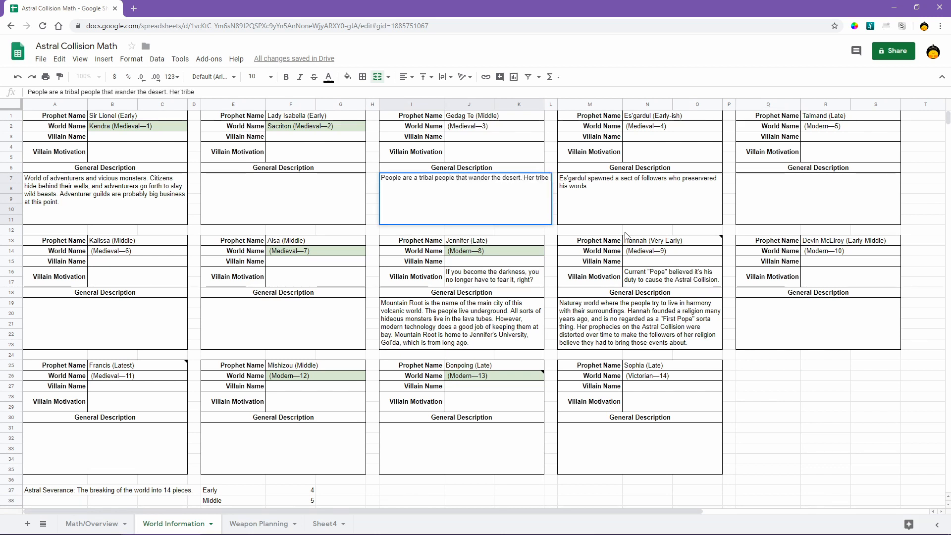
text( eventually)
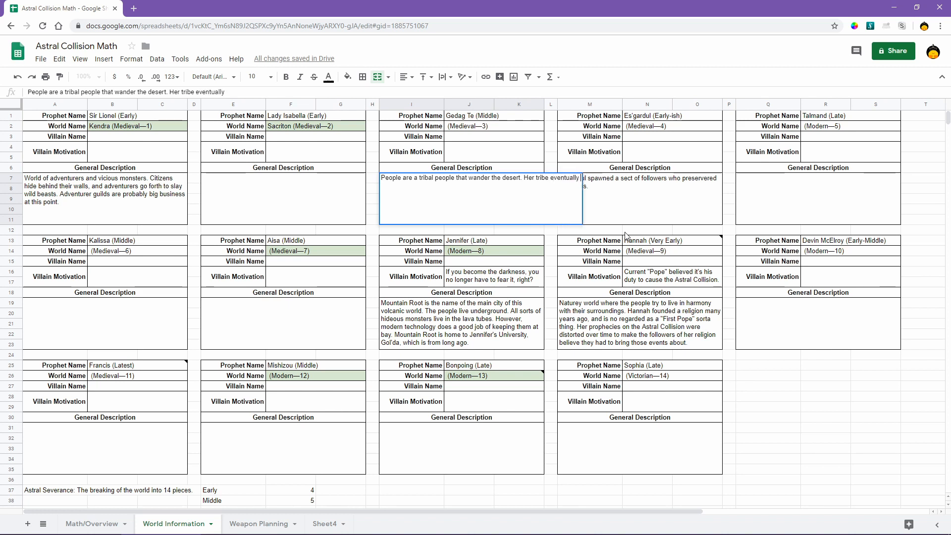
text( died out, which is)
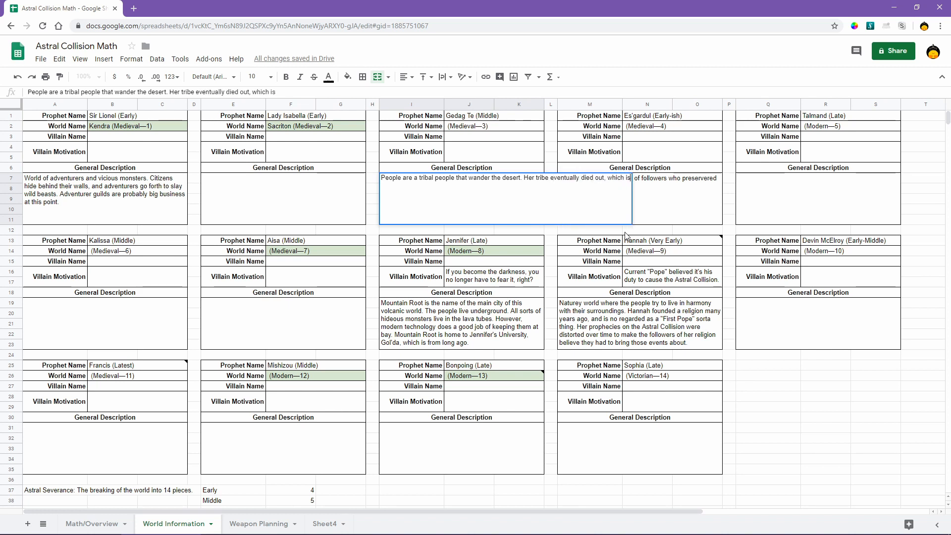
text( why her warnings)
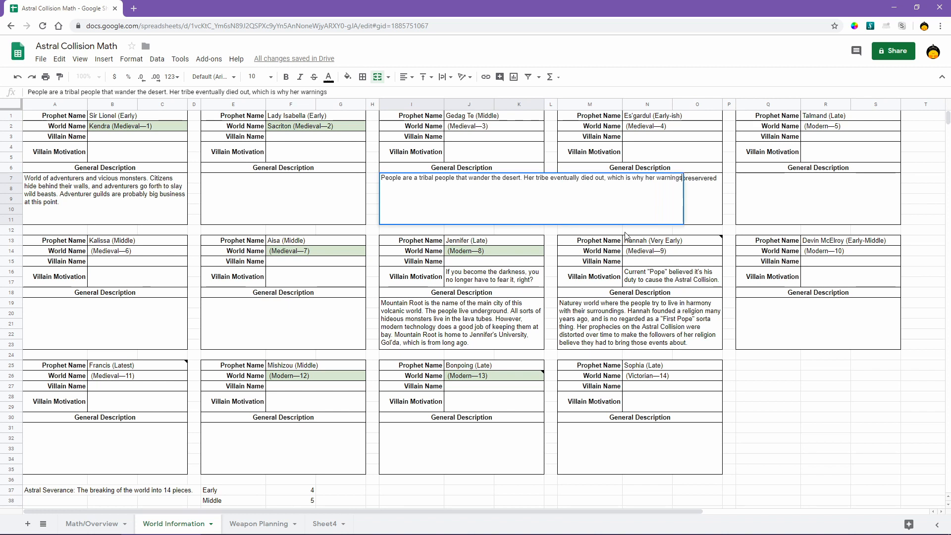
text( were forgotten.)
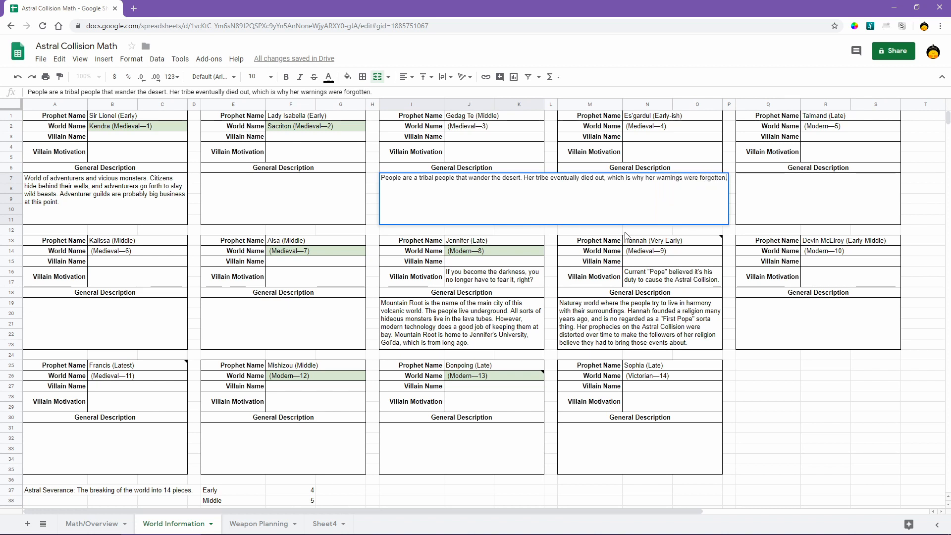
key(Return)
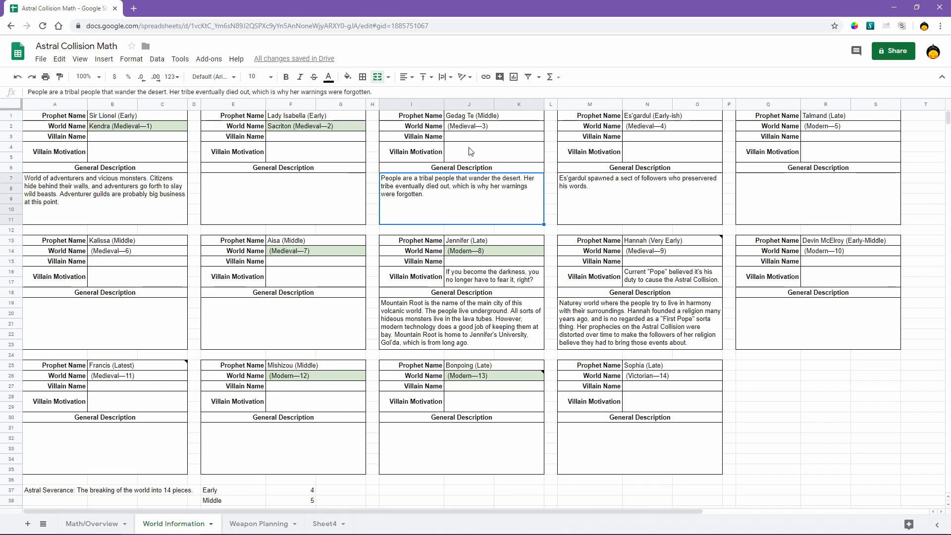
Shade the Medieval—3 world name cell light green like the other assigned worlds.
click(480, 127)
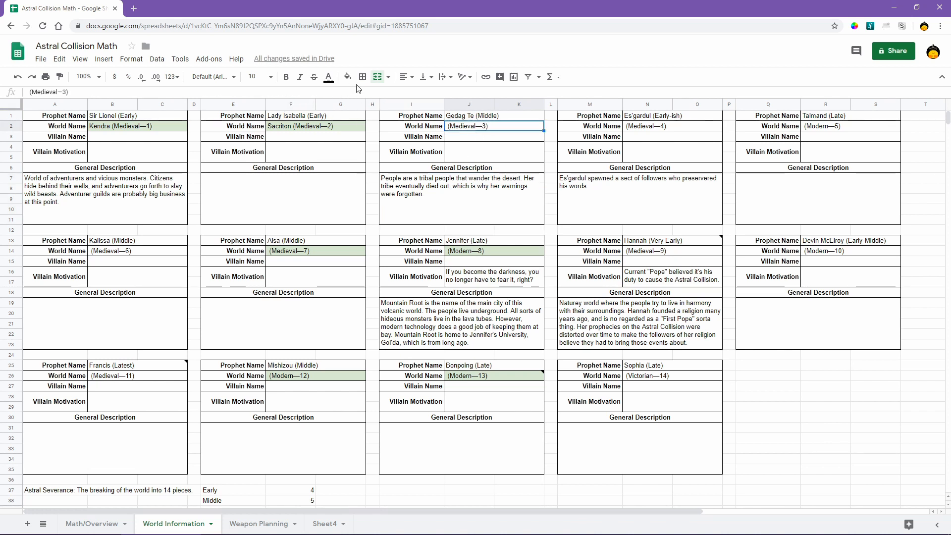
click(348, 77)
click(399, 141)
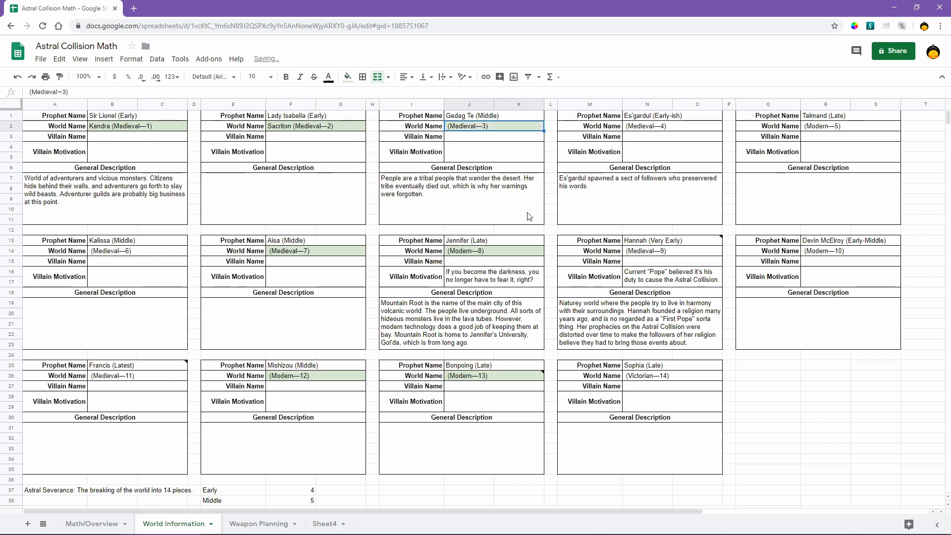
Switch to RPG Maker MV and paint region 3 over the desert's northwestern settlement and the mountains beside and below it.
click(894, 7)
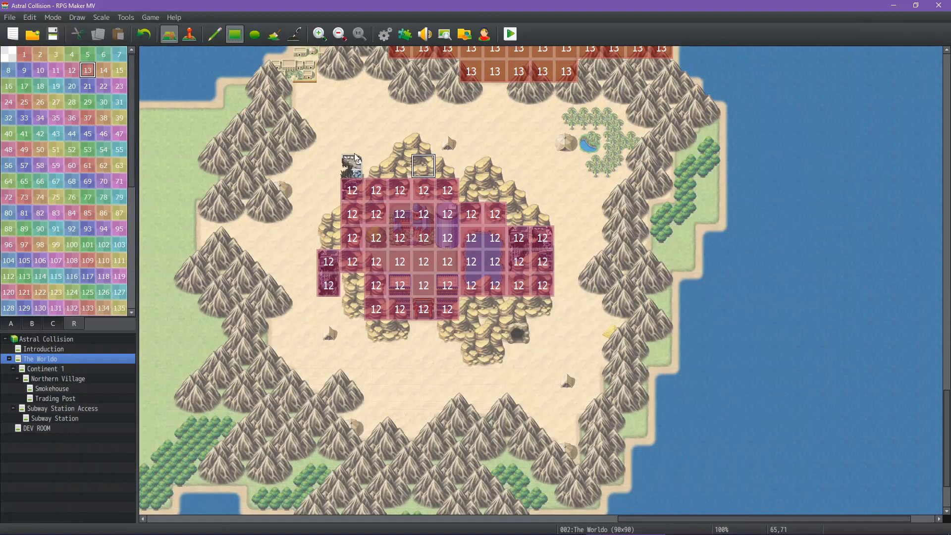
click(56, 54)
middle_click(376, 255)
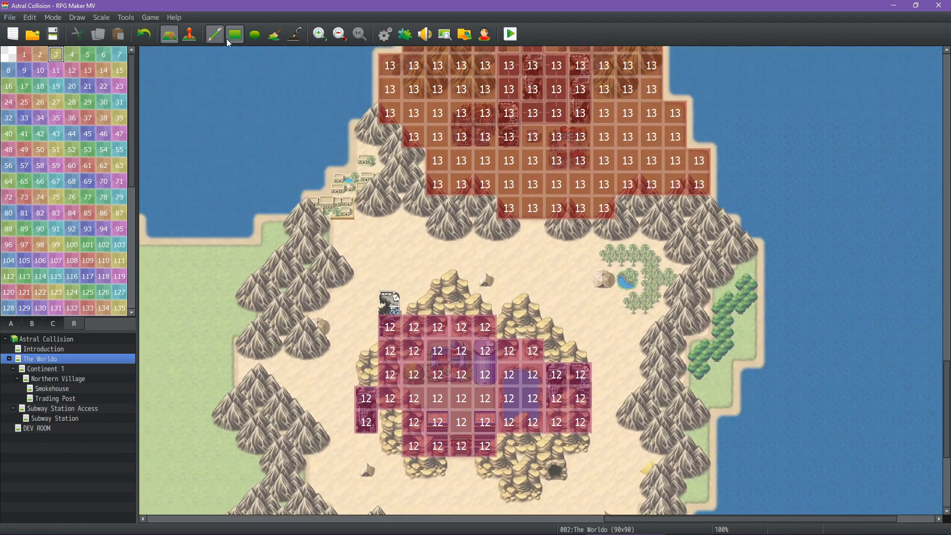
drag(365, 160, 347, 215)
click(322, 210)
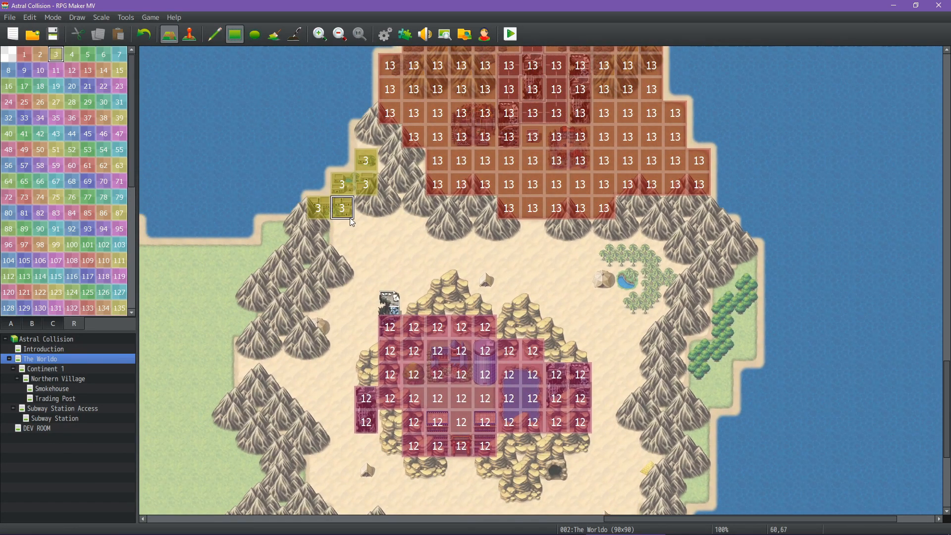
mouse_move(372, 138)
mouse_down()
mouse_move(387, 138)
mouse_move(414, 186)
mouse_up()
click(388, 164)
mouse_move(367, 211)
mouse_down()
mouse_move(415, 234)
mouse_move(474, 235)
mouse_up()
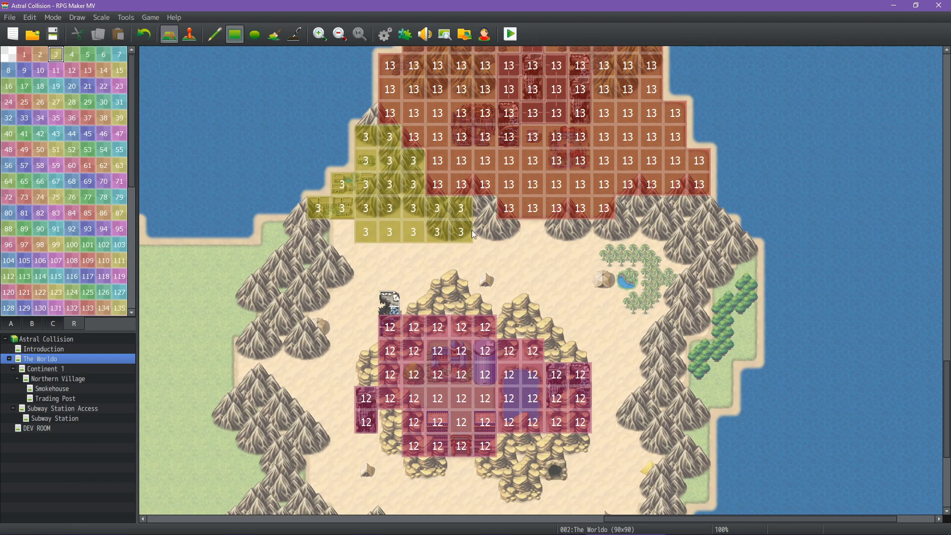
Fill the northern desert between regions 13 and 12 with region 3, including the oasis and the northeastern mountains.
drag(474, 234, 479, 232)
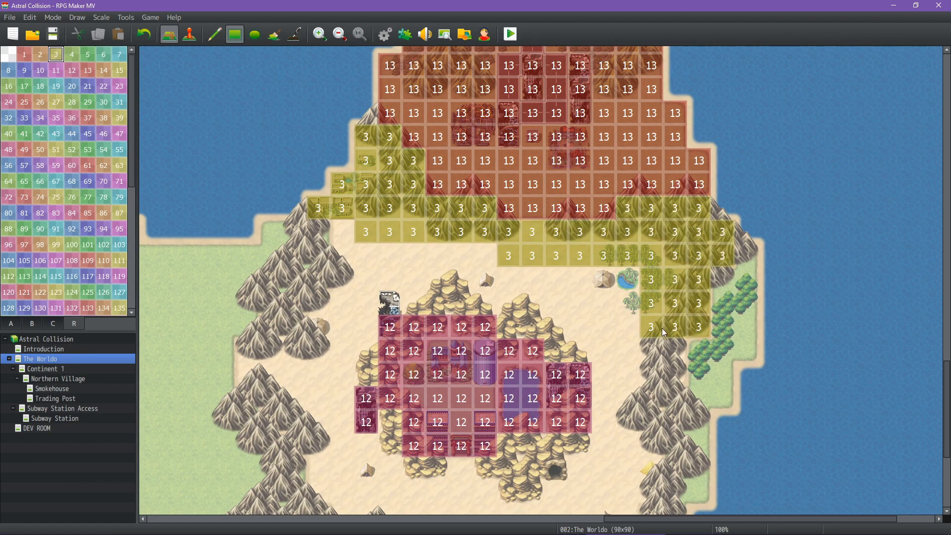
drag(662, 328, 512, 321)
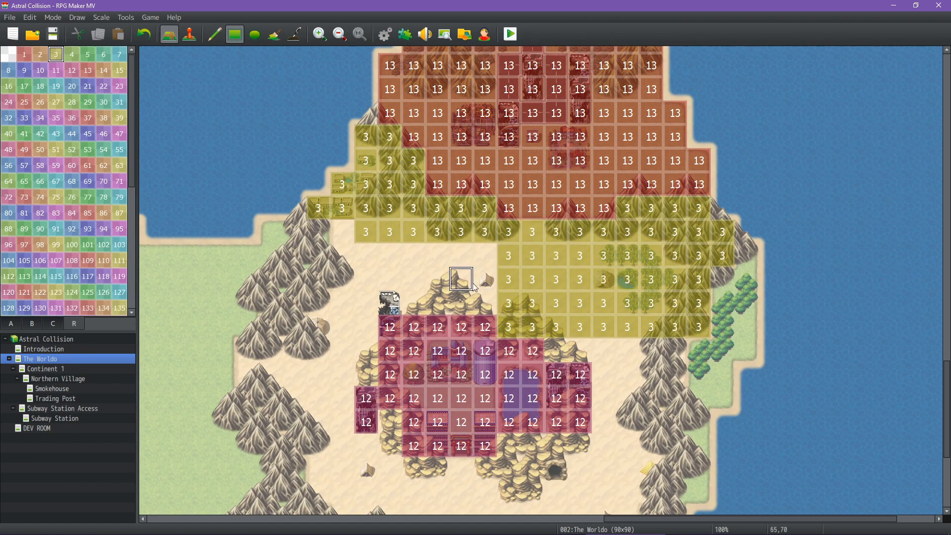
mouse_move(481, 257)
mouse_down()
mouse_move(436, 304)
mouse_move(323, 284)
mouse_move(337, 292)
mouse_up()
click(342, 231)
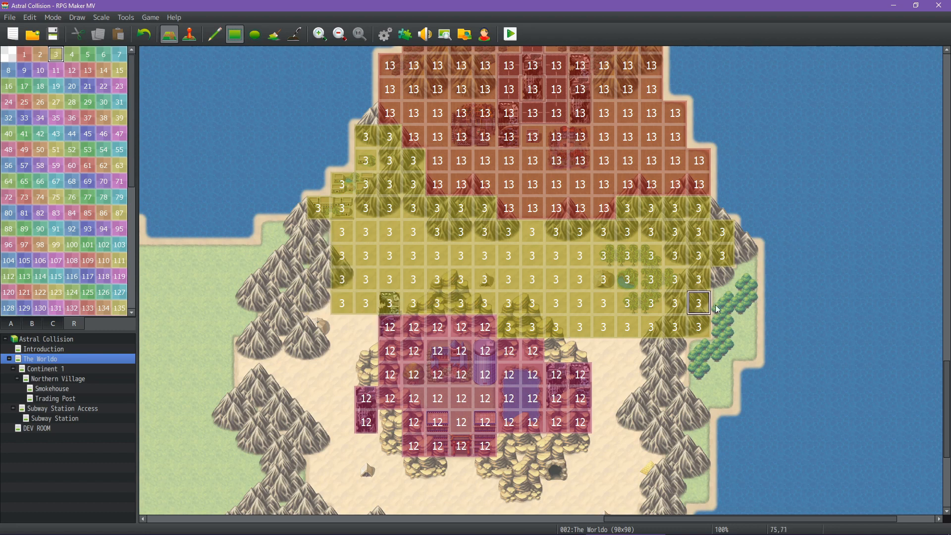
Extend region 3 over the desert east and southeast of region 12, down to the southern mountain border.
scroll(637, 329, down, 5)
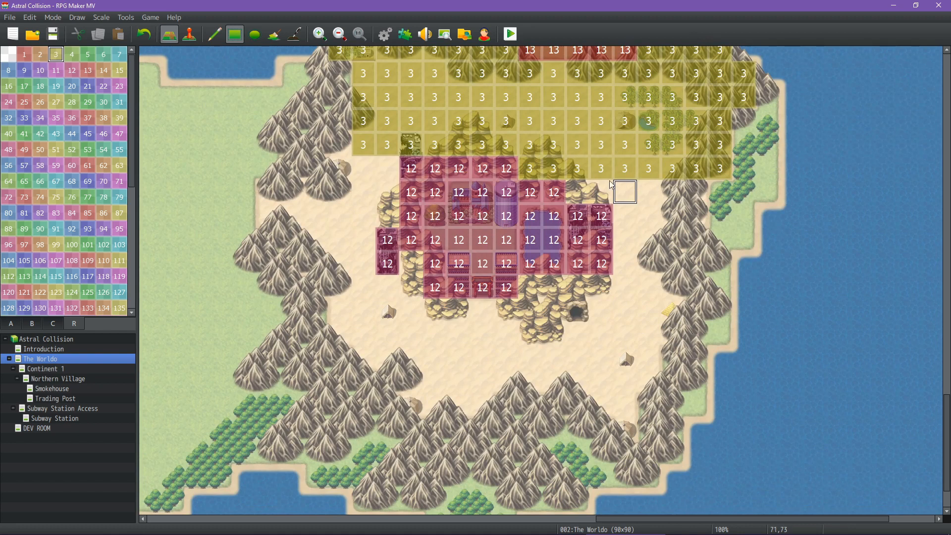
mouse_move(578, 192)
mouse_down()
mouse_move(649, 193)
mouse_move(684, 238)
mouse_move(661, 265)
mouse_move(649, 263)
mouse_move(649, 218)
mouse_move(632, 302)
mouse_move(649, 336)
mouse_move(671, 348)
mouse_up()
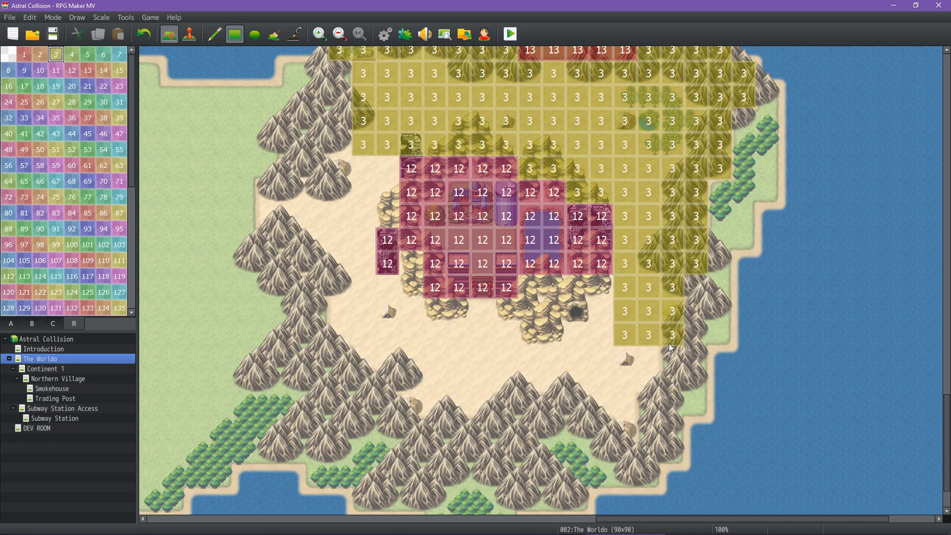
drag(529, 286, 599, 398)
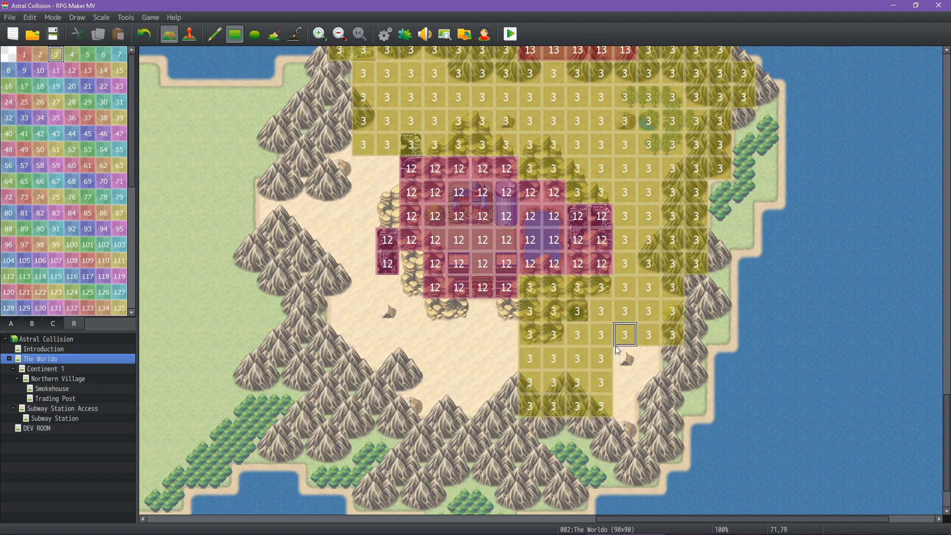
mouse_move(616, 345)
mouse_down()
mouse_move(649, 406)
mouse_move(626, 430)
mouse_up()
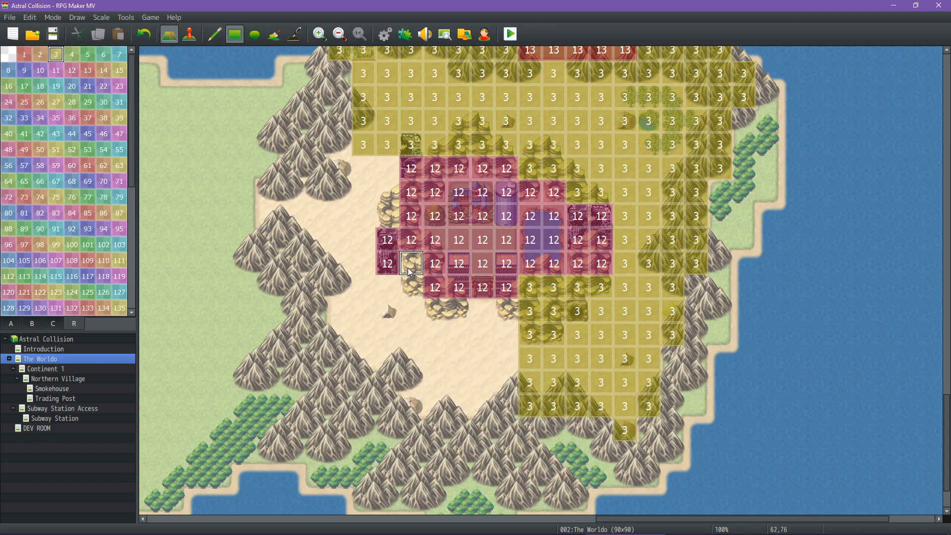
Paint region 3 over the desert south and southwest of region 12 and up along its western side.
drag(410, 264, 409, 397)
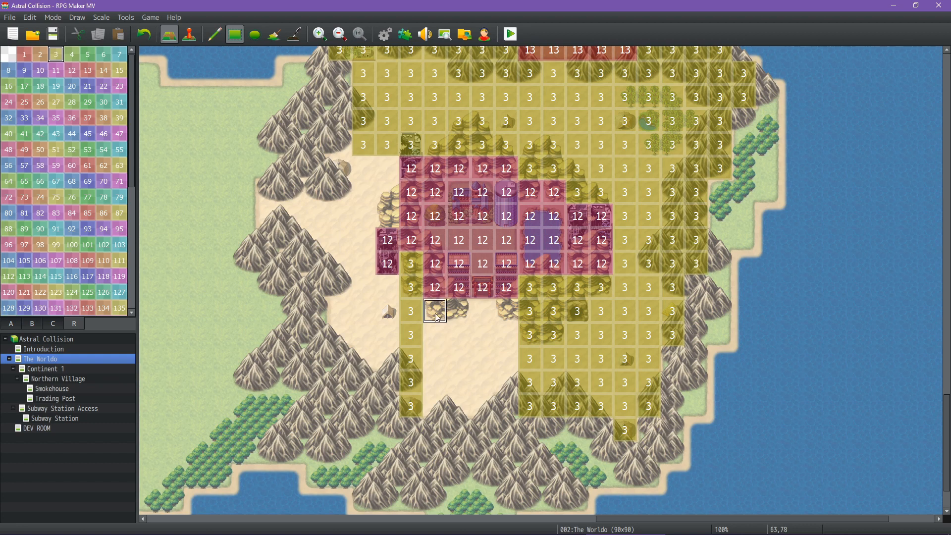
mouse_move(435, 313)
mouse_down()
mouse_move(485, 398)
mouse_move(504, 409)
mouse_up()
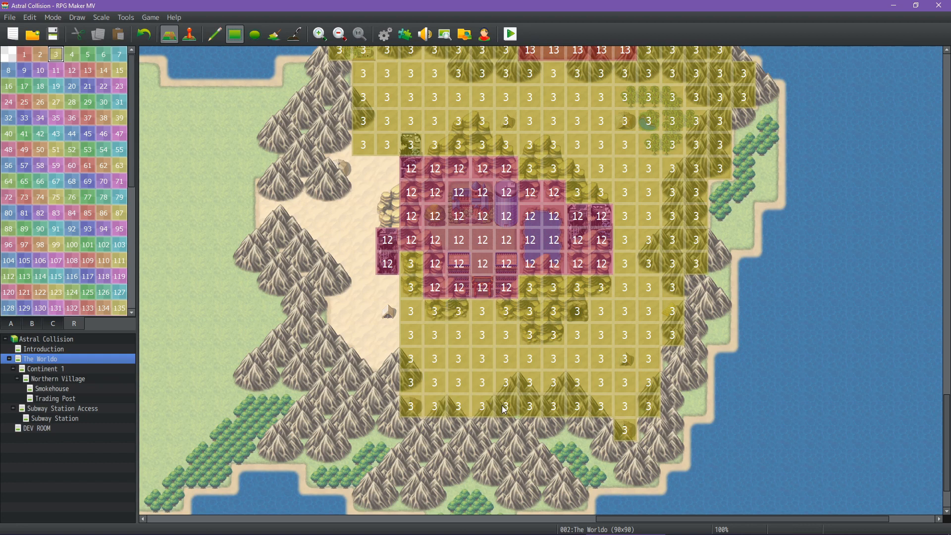
click(379, 288)
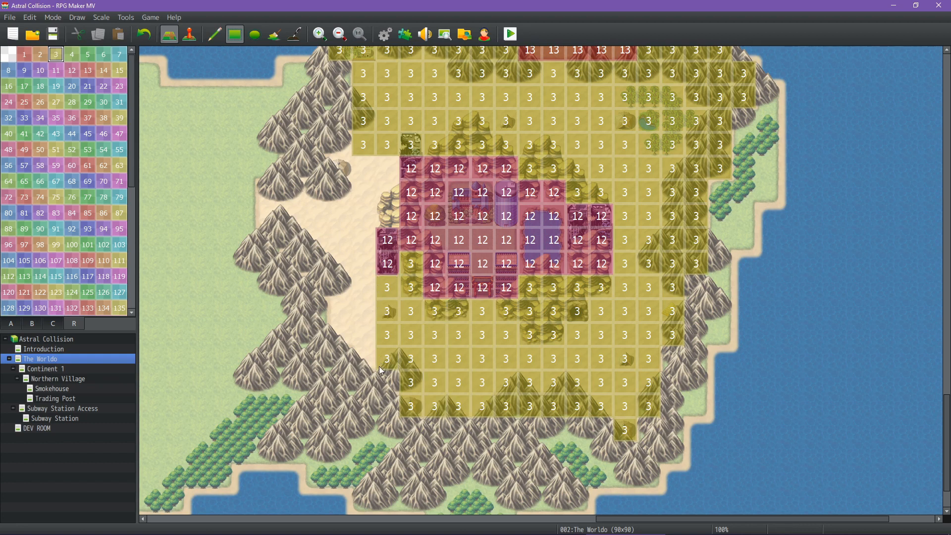
mouse_move(379, 367)
mouse_down()
mouse_move(373, 372)
mouse_move(350, 263)
mouse_move(348, 130)
mouse_move(346, 145)
mouse_up()
click(349, 355)
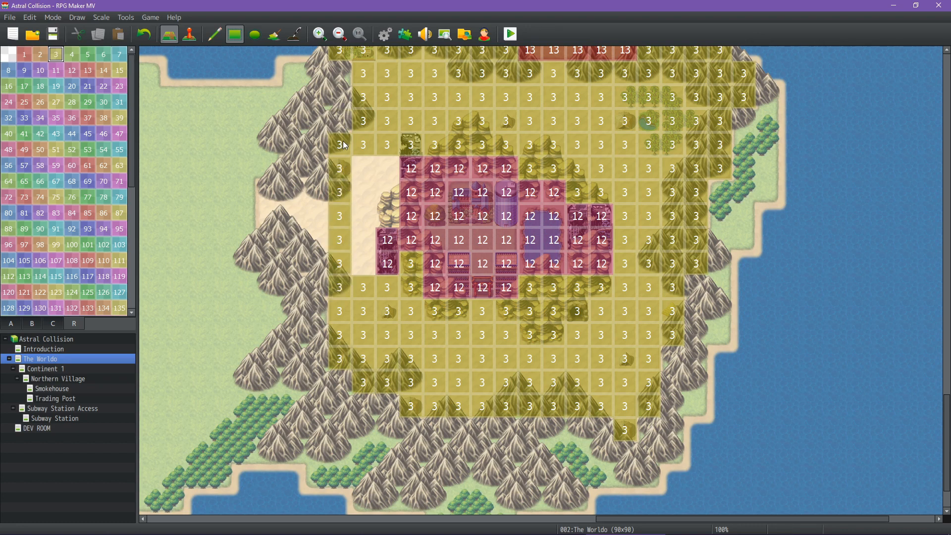
Fill the remaining sand west of region 12 with region 3, out to the desert's western opening.
mouse_move(388, 167)
mouse_down()
mouse_move(356, 224)
mouse_move(357, 265)
mouse_up()
mouse_move(265, 188)
mouse_down()
mouse_move(321, 250)
mouse_move(298, 264)
mouse_move(316, 266)
mouse_up()
click(317, 287)
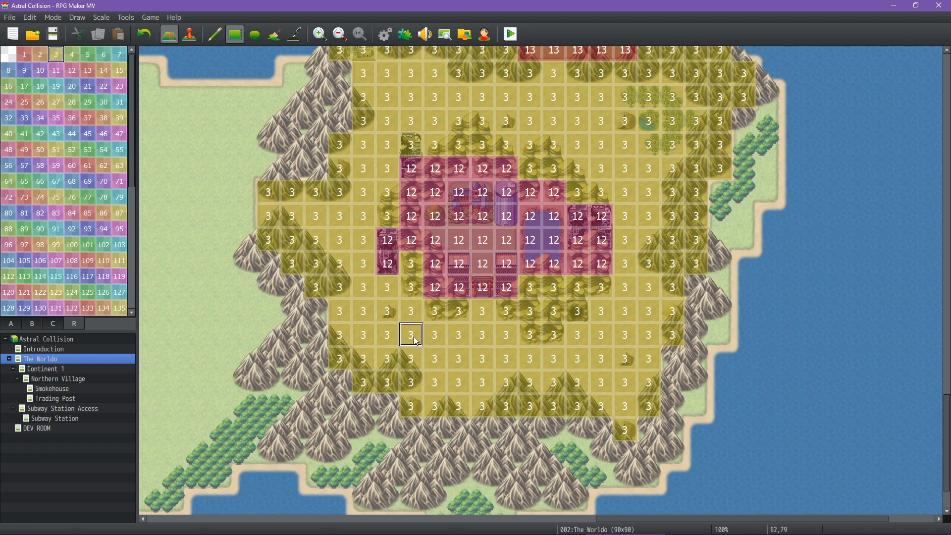
Examine the grassland west of the desert, and view the whole world map at 25% zoom for lands without a region.
middle_click(413, 260)
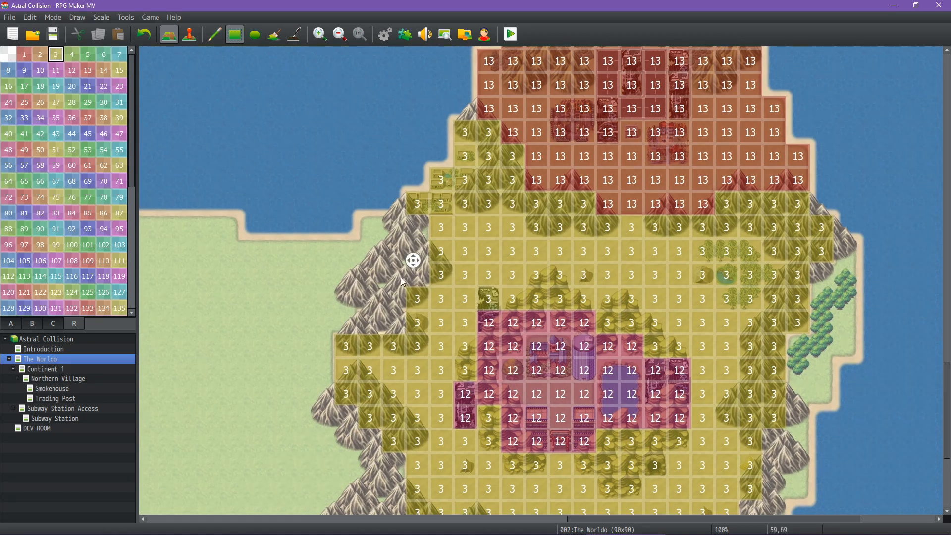
middle_drag(401, 278, 322, 336)
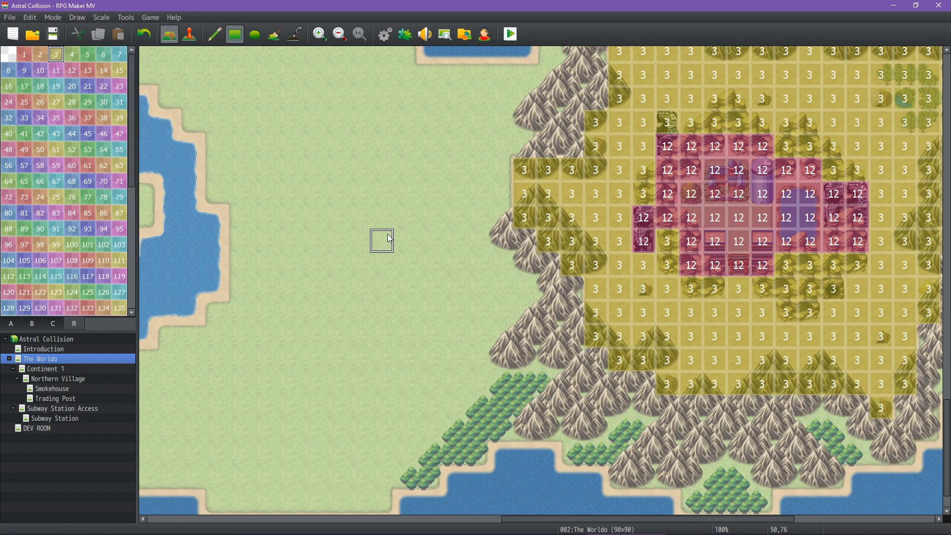
mouse_move(403, 534)
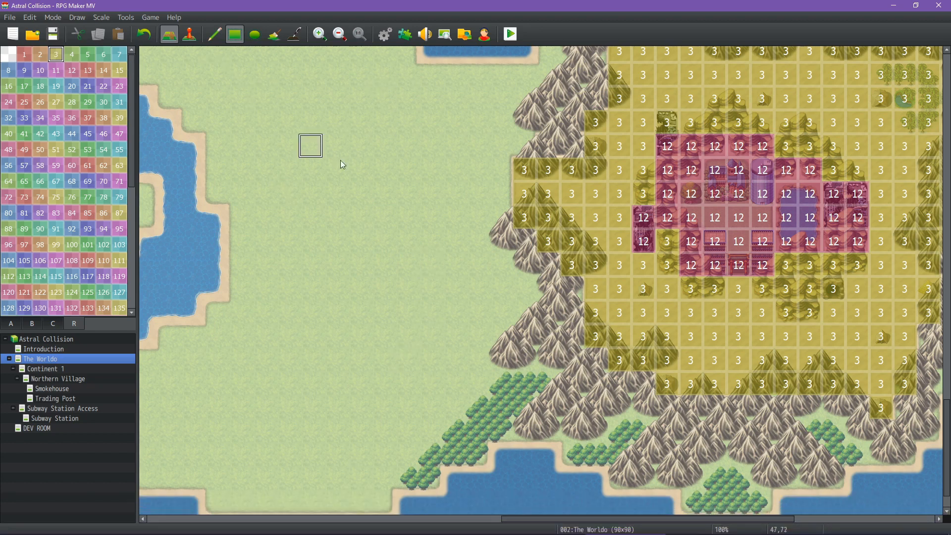
click(340, 34)
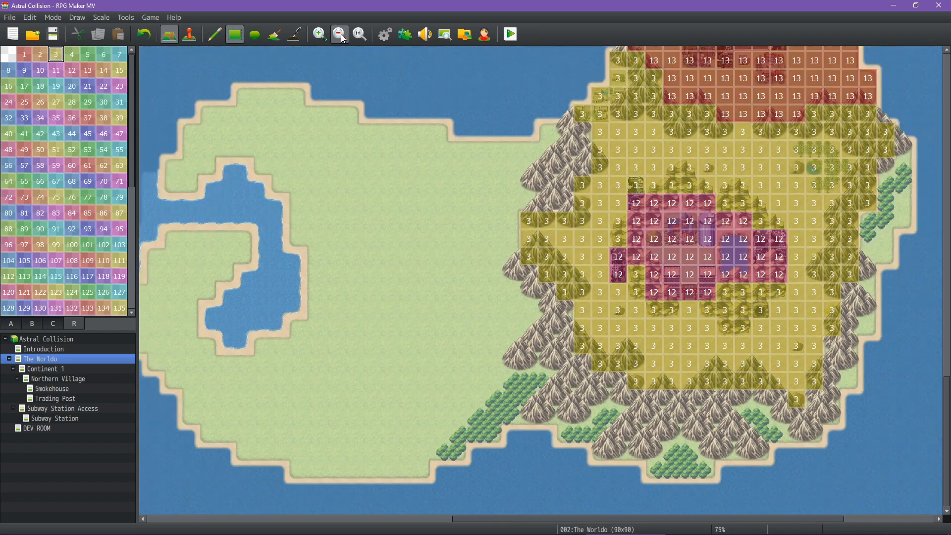
click(340, 35)
click(340, 34)
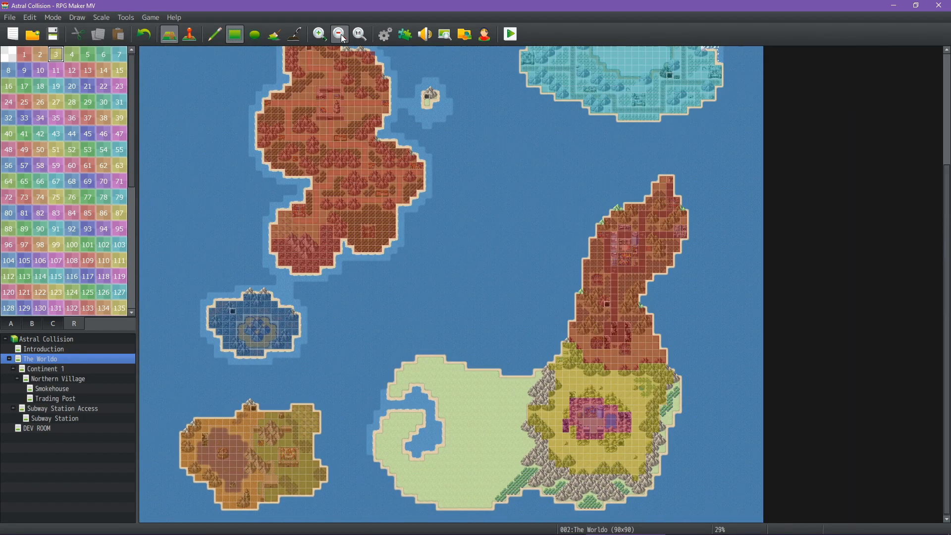
click(340, 34)
middle_click(397, 276)
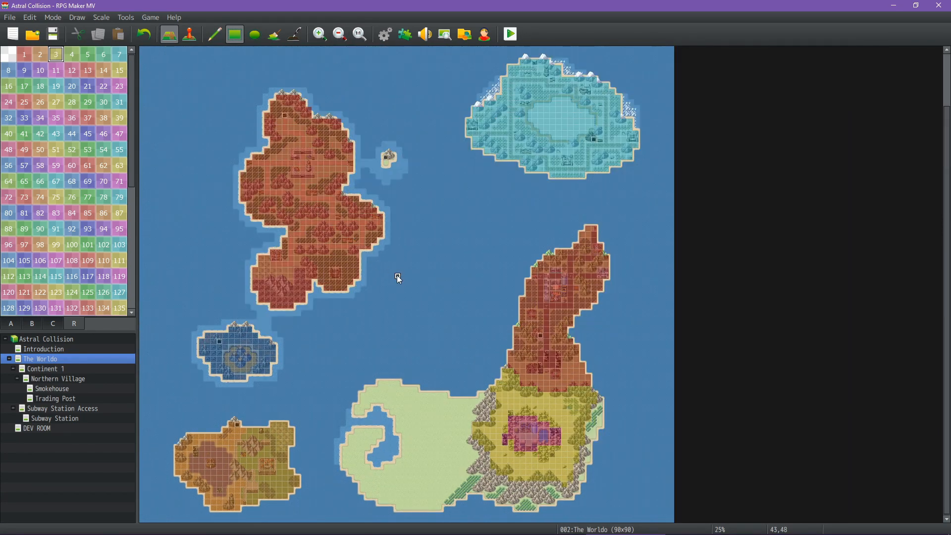
Survey the whole world map at 21% zoom, and examine the southwestern island and the northwestern ocean at full size for room.
middle_click(386, 337)
click(340, 35)
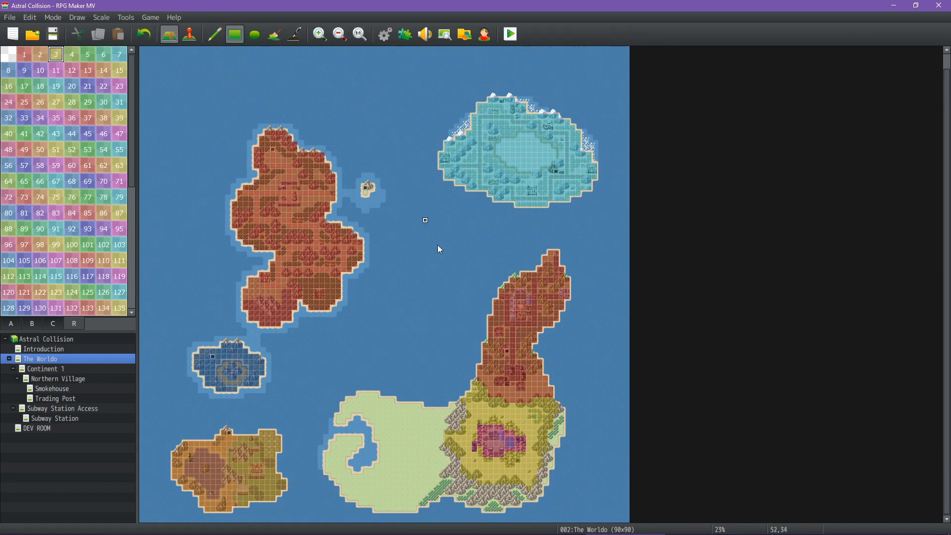
click(340, 35)
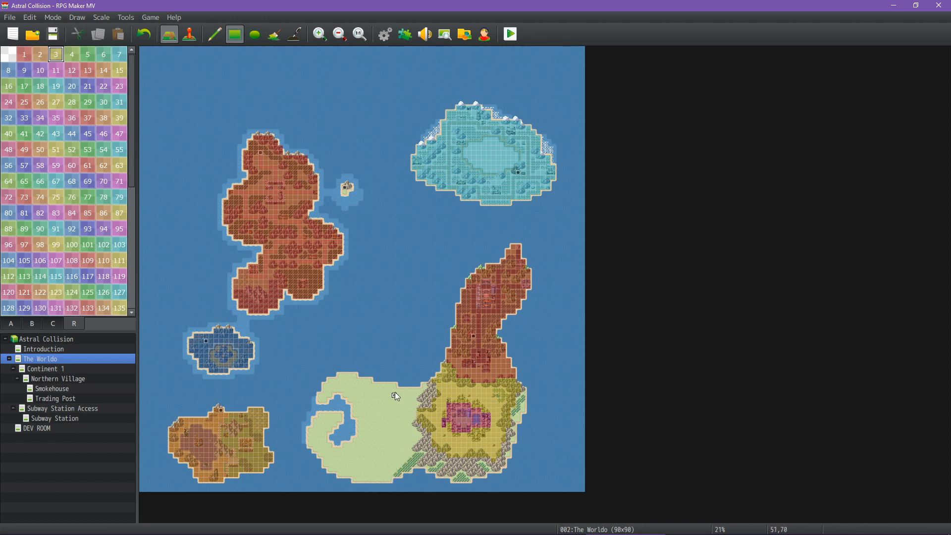
mouse_move(575, 534)
click(320, 34)
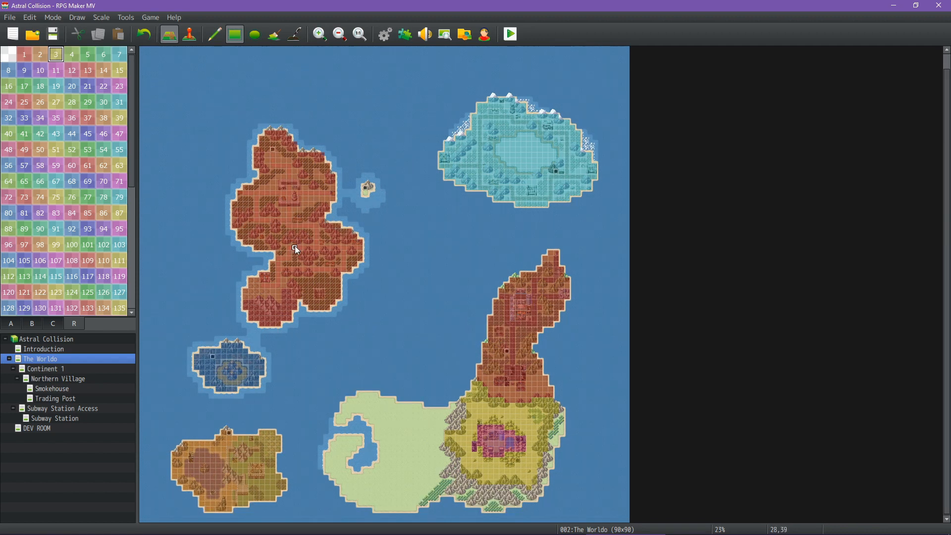
click(363, 36)
middle_click(293, 227)
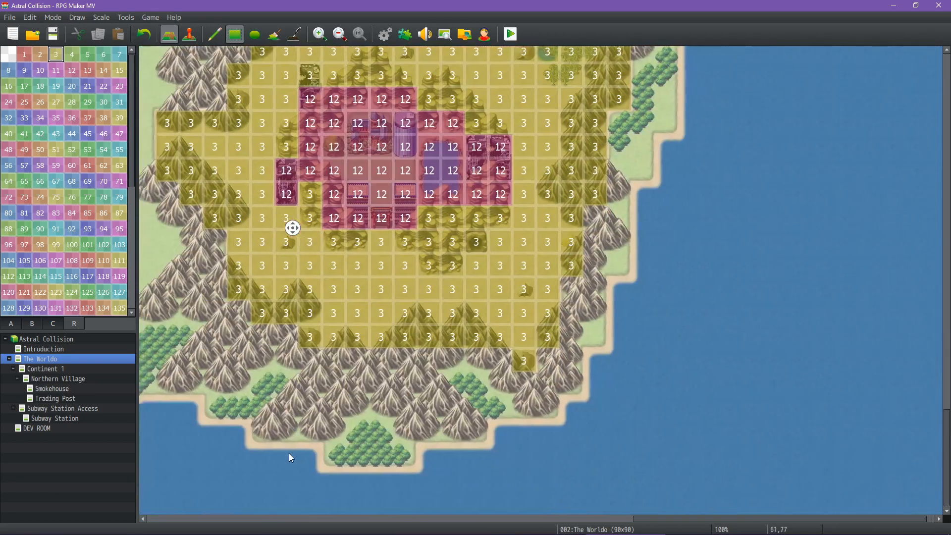
click(10, 323)
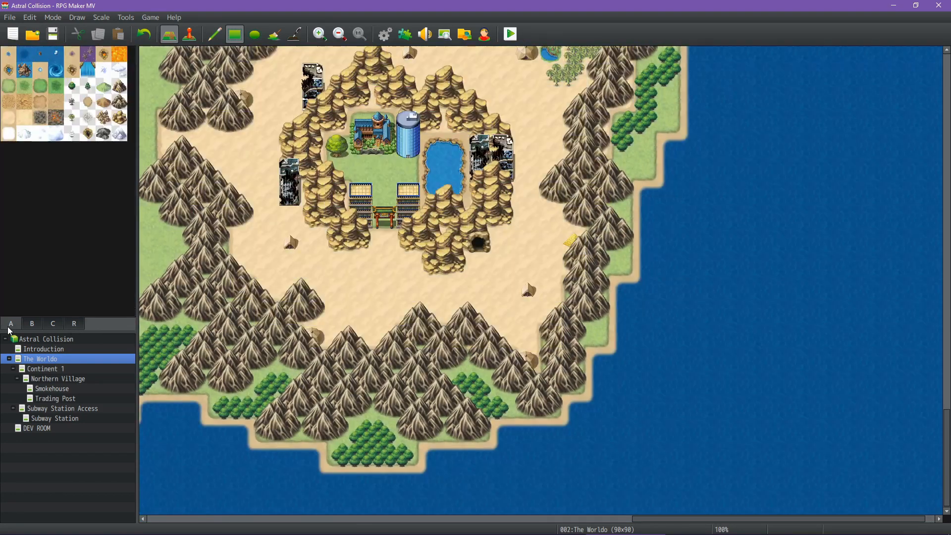
middle_click(407, 326)
mouse_move(351, 376)
middle_down()
mouse_move(177, 239)
mouse_move(1, 451)
mouse_move(52, 435)
middle_up()
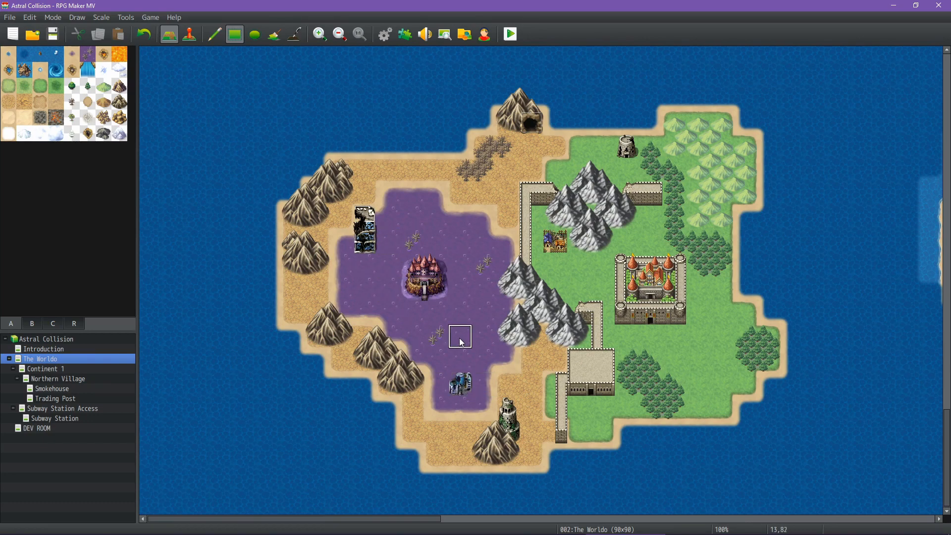
middle_click(437, 425)
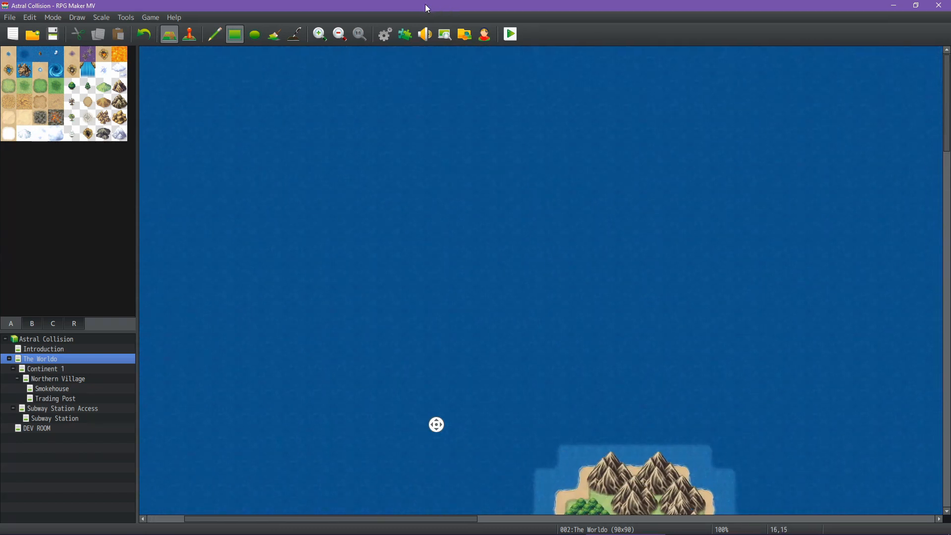
Paint a grassland continent about 20 tiles wide and 14 tall in the empty northwestern ocean, using three overlapping ellipses.
middle_click(339, 103)
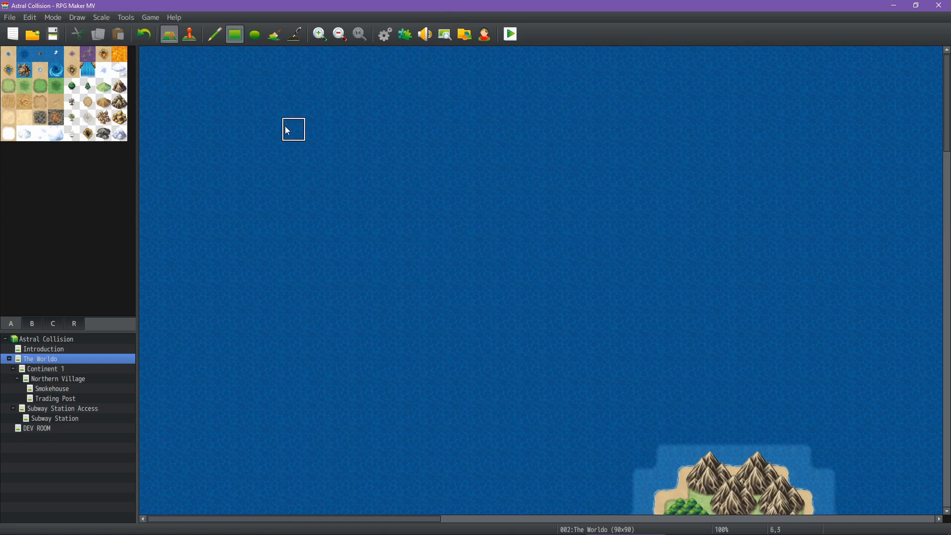
click(7, 85)
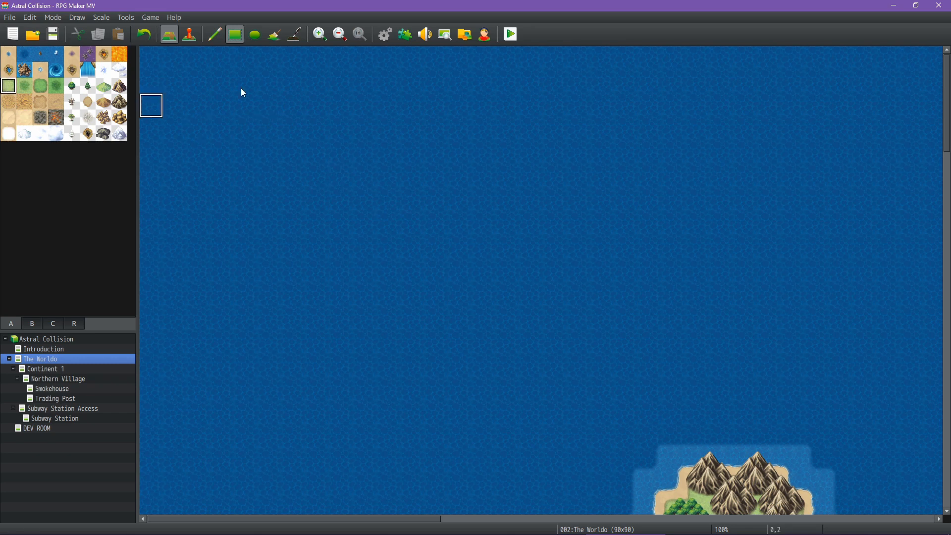
click(255, 35)
drag(504, 106, 352, 252)
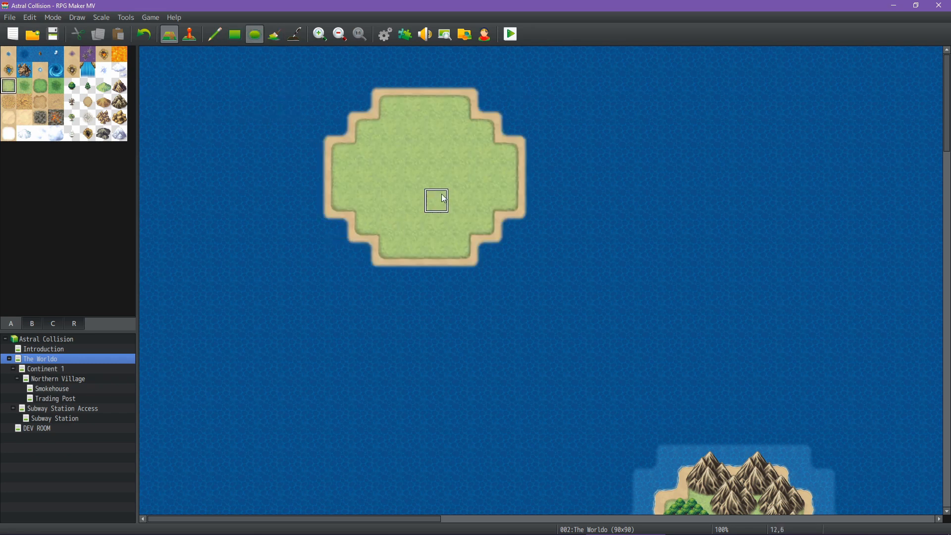
drag(436, 201, 206, 366)
drag(366, 201, 648, 409)
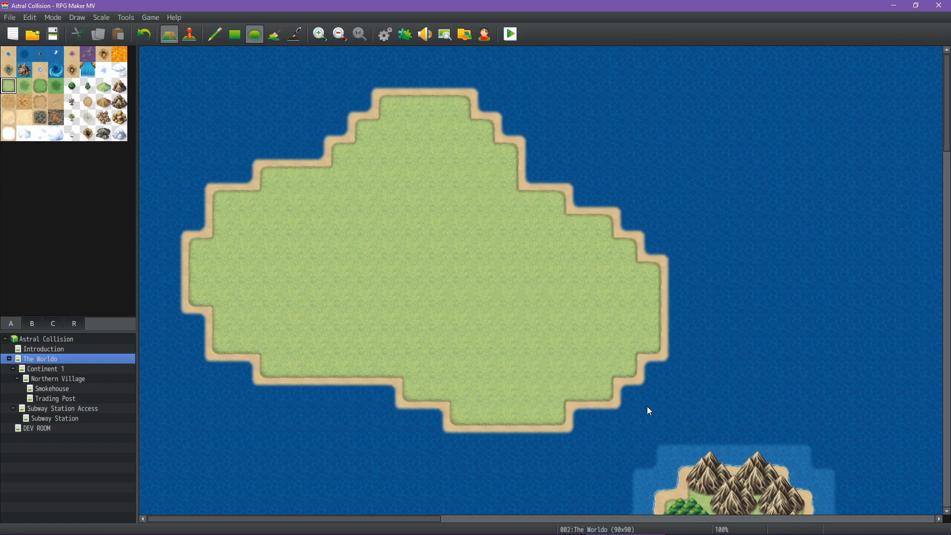
Extend the new northwestern continent southward with overlapping grass ellipses, leaving a narrow inlet between the southern lobe and the main body.
middle_drag(463, 207, 414, 129)
mouse_move(420, 177)
middle_down()
mouse_move(311, 259)
mouse_move(325, 169)
middle_up()
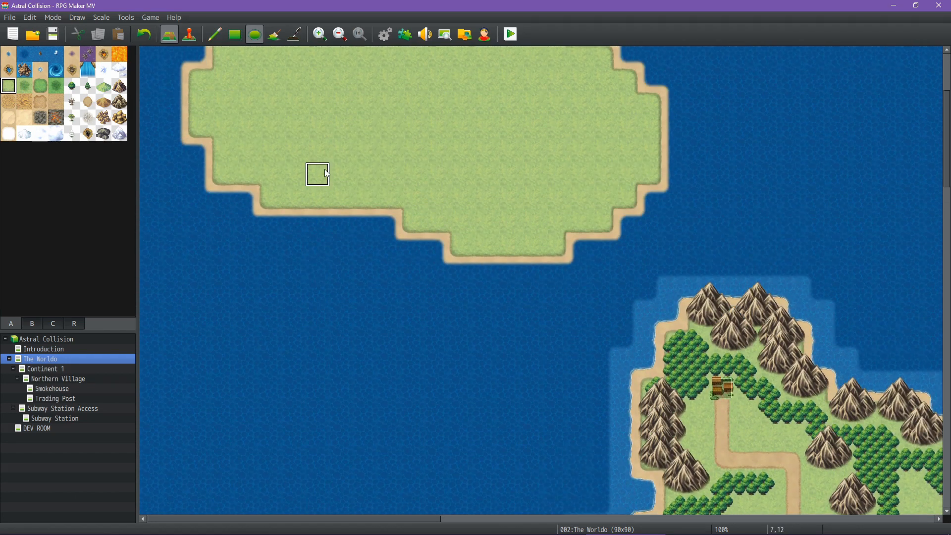
drag(327, 171, 179, 341)
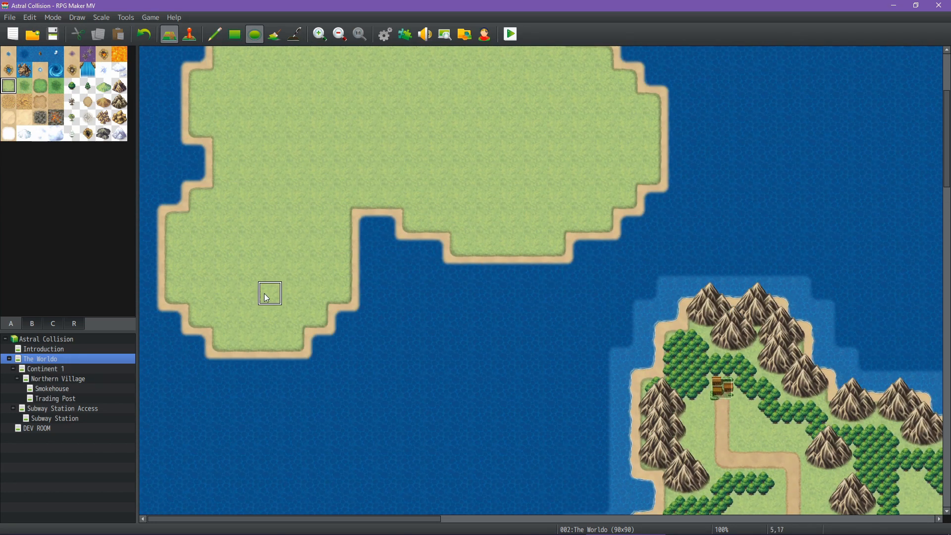
drag(267, 291, 456, 410)
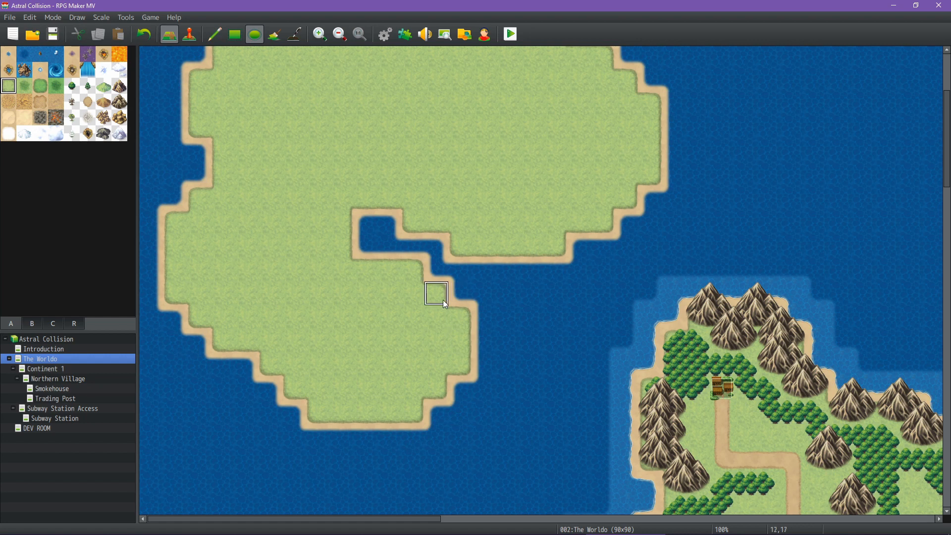
click(463, 291)
drag(471, 351, 487, 389)
Browse tileset C for modern buildings and landmarks, and review the profile of Special Forces actor 0011 in the database.
scroll(329, 256, up, 4)
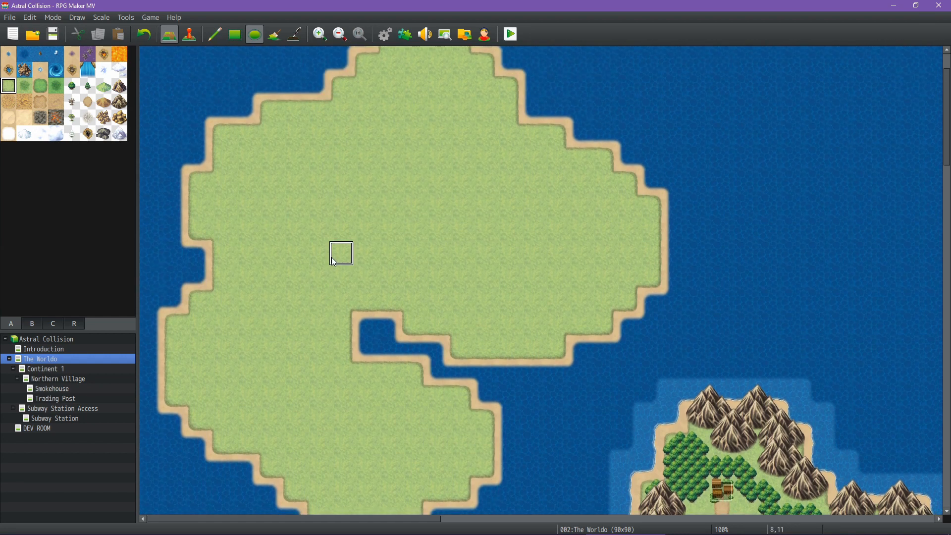
click(32, 323)
click(53, 323)
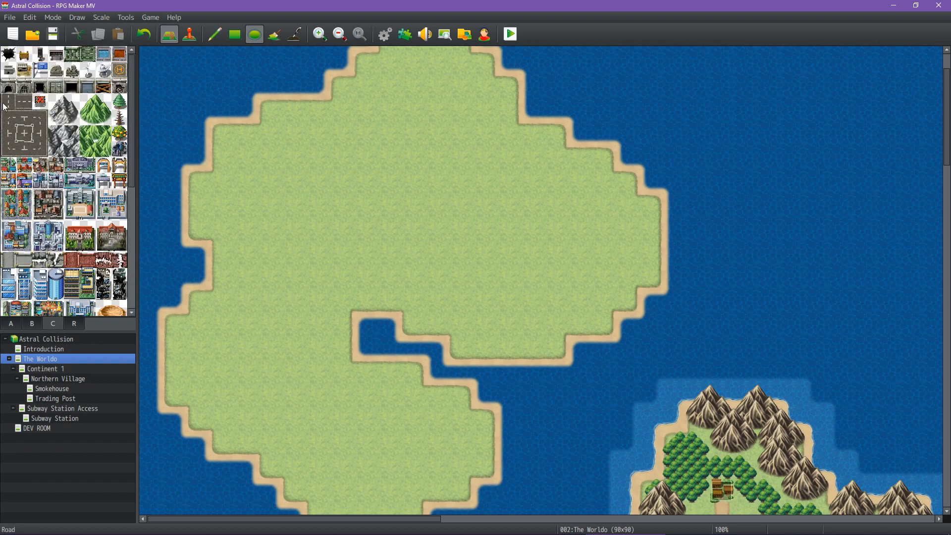
scroll(78, 180, down, 5)
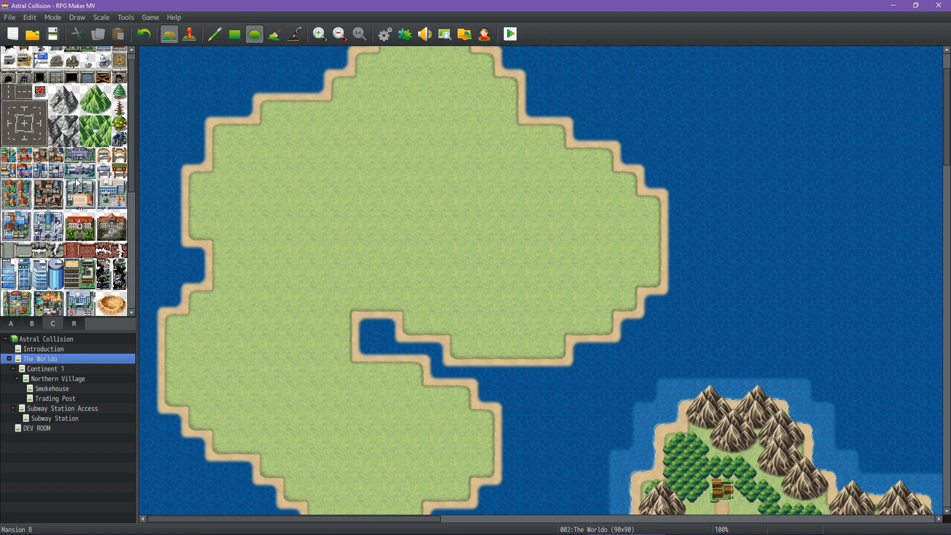
scroll(78, 184, down, 5)
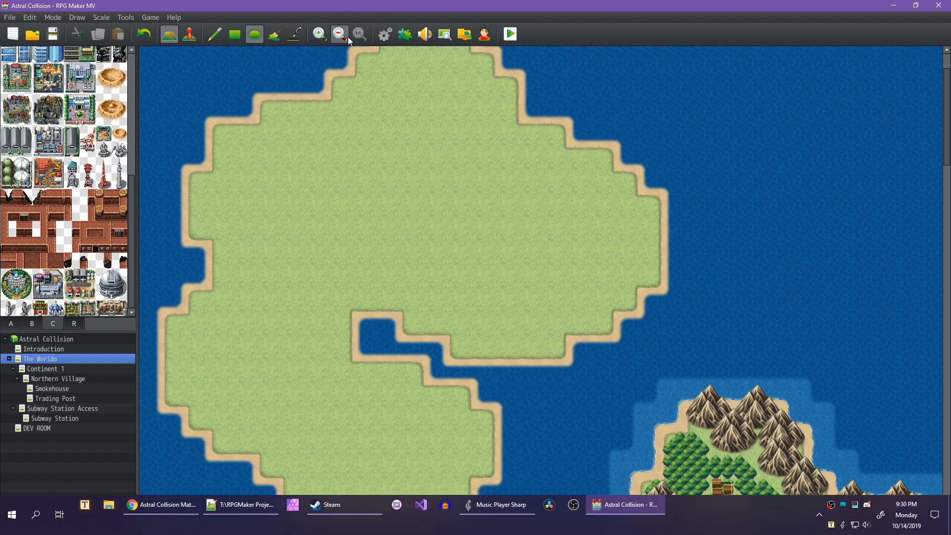
click(384, 34)
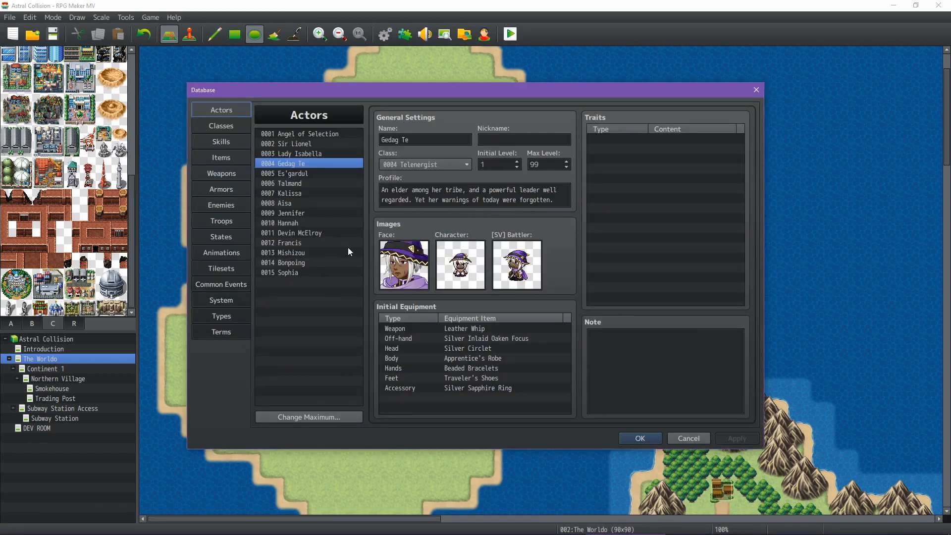
click(311, 233)
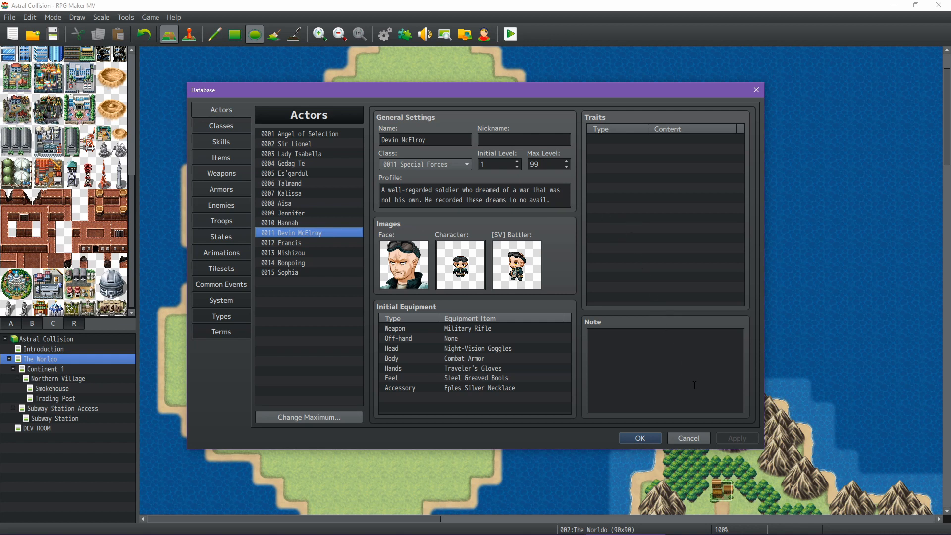
click(689, 438)
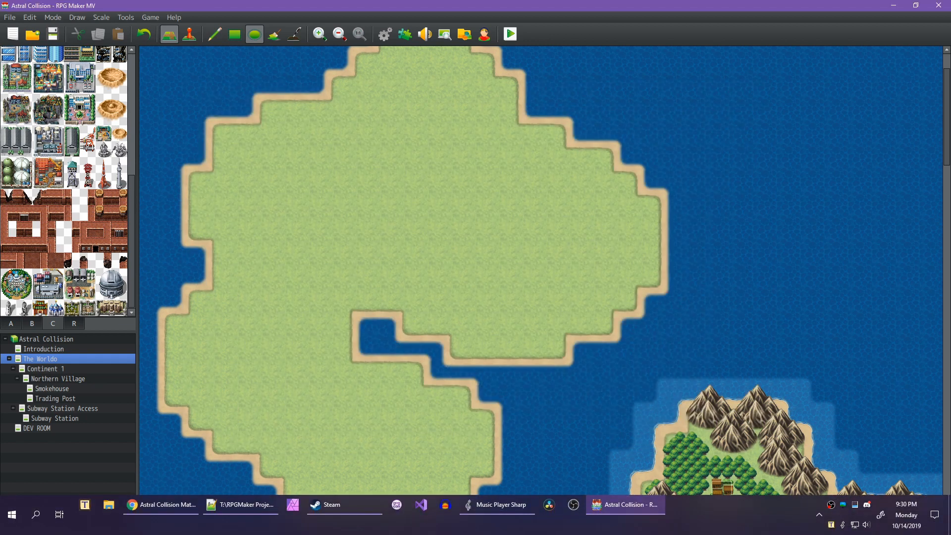
Switch to the planning spreadsheet in Chrome, shade the World Name cell (Modern—10) light green, and return to RPG Maker MV.
click(164, 505)
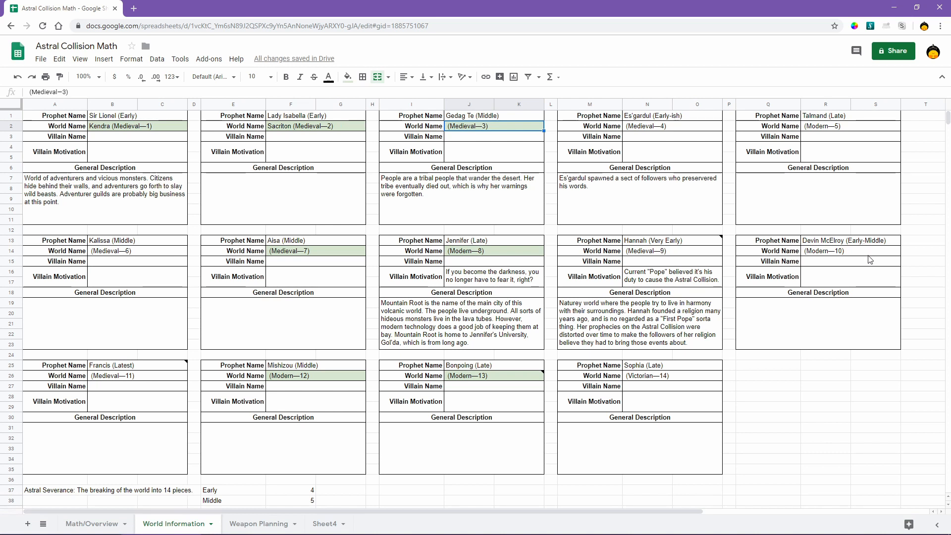
click(851, 252)
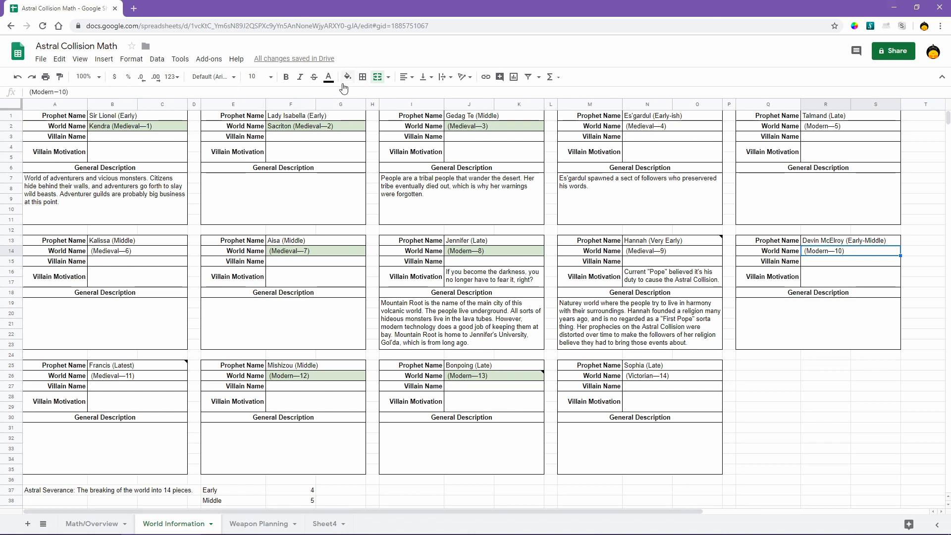
click(348, 77)
click(396, 136)
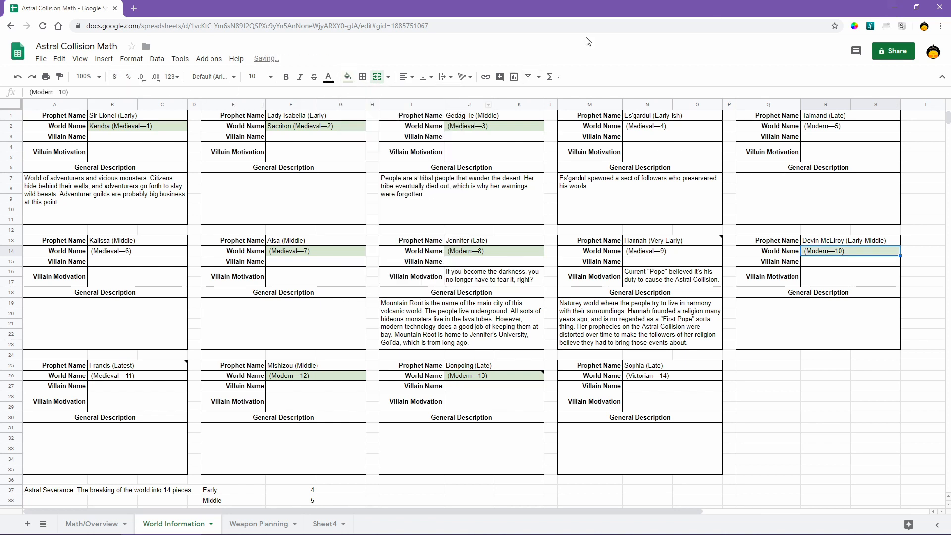
click(894, 8)
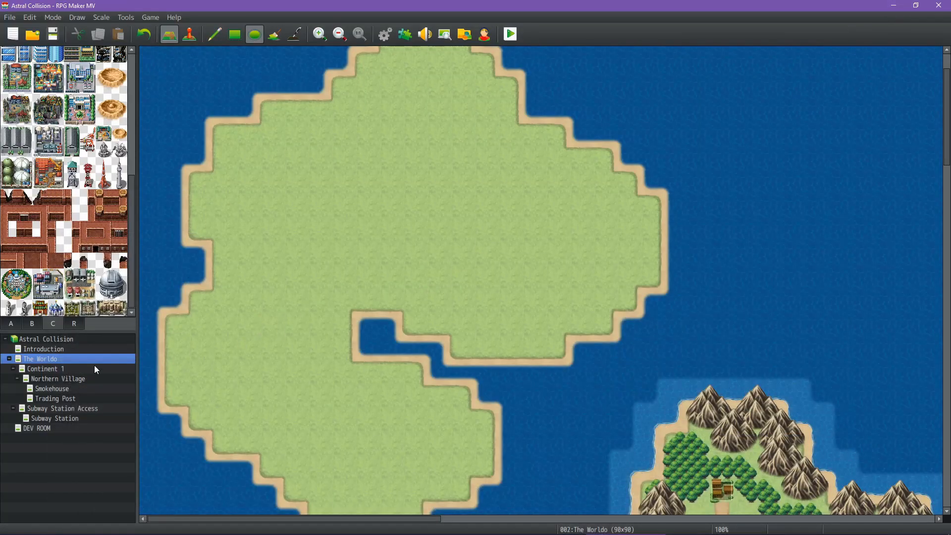
Paint region 10 in a rectangular band across the middle of the new northwestern continent.
click(73, 324)
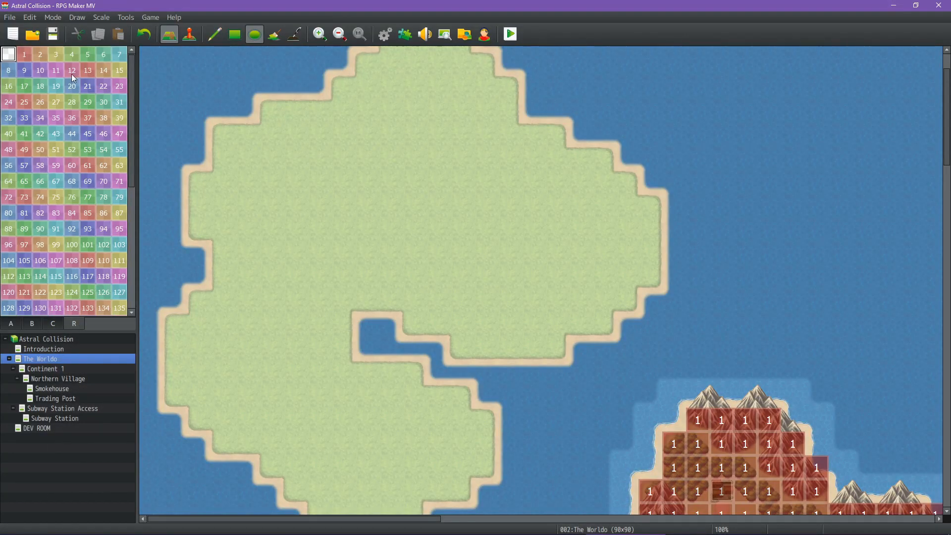
click(41, 71)
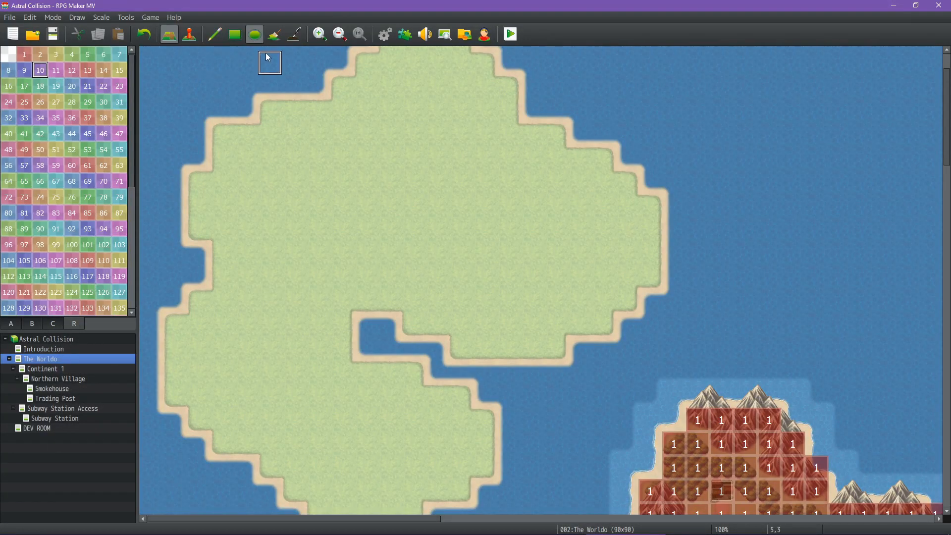
click(235, 35)
mouse_move(650, 213)
mouse_down()
mouse_move(574, 276)
mouse_move(223, 278)
mouse_up()
drag(615, 304, 222, 305)
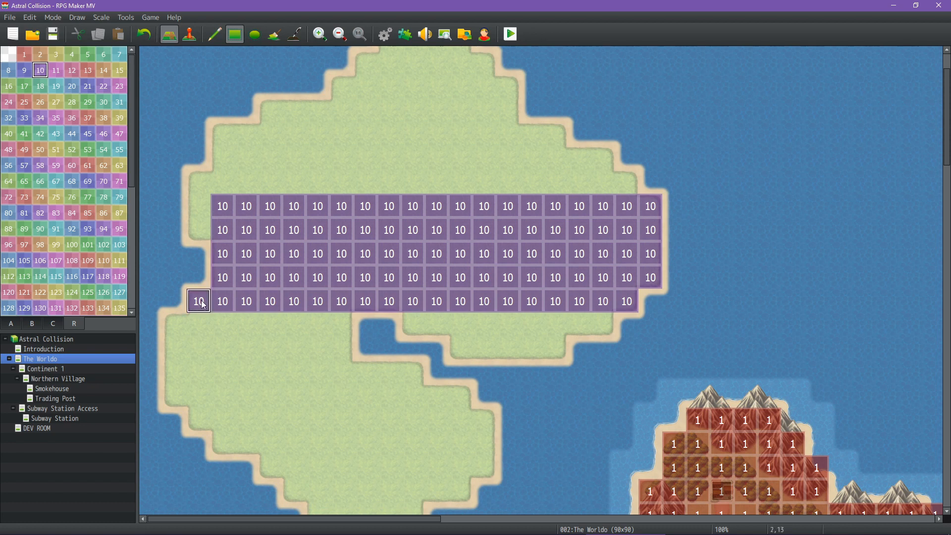
Extend region 10 over the continent's southern lobe, following its stepped coastline below the inlet.
drag(176, 327, 341, 393)
drag(200, 421, 418, 380)
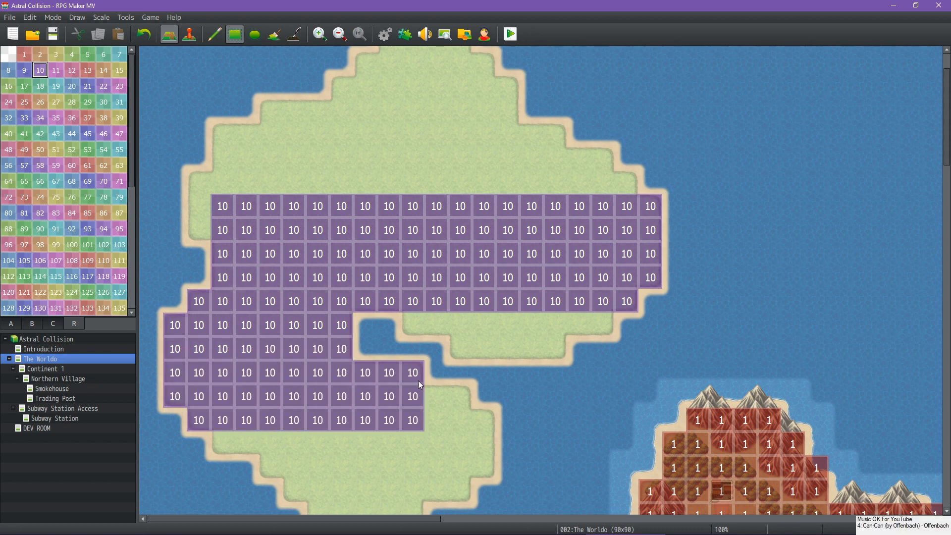
drag(467, 404, 223, 444)
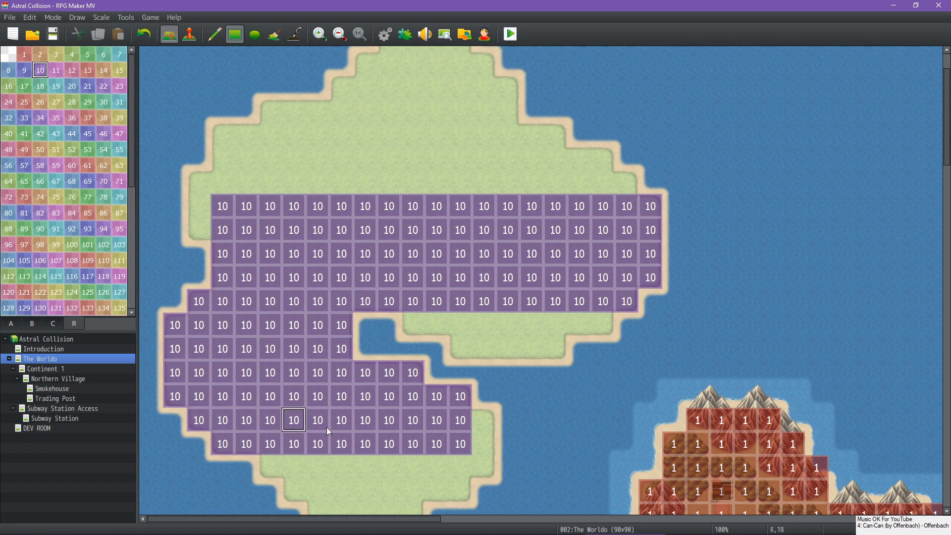
drag(490, 430, 271, 468)
Fill the remaining grassland at the northwestern continent's southern tip, northern part and southeastern edge with region 10.
middle_click(403, 369)
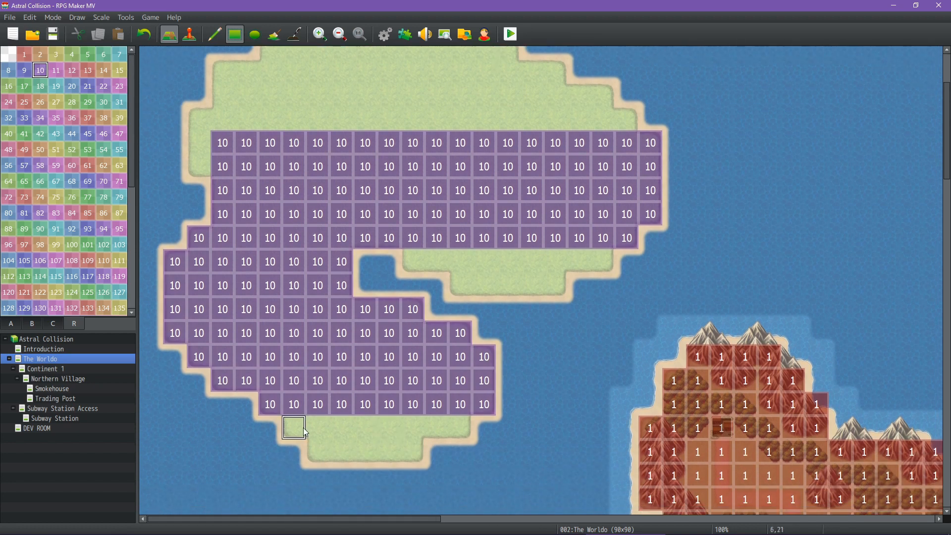
drag(296, 425, 436, 424)
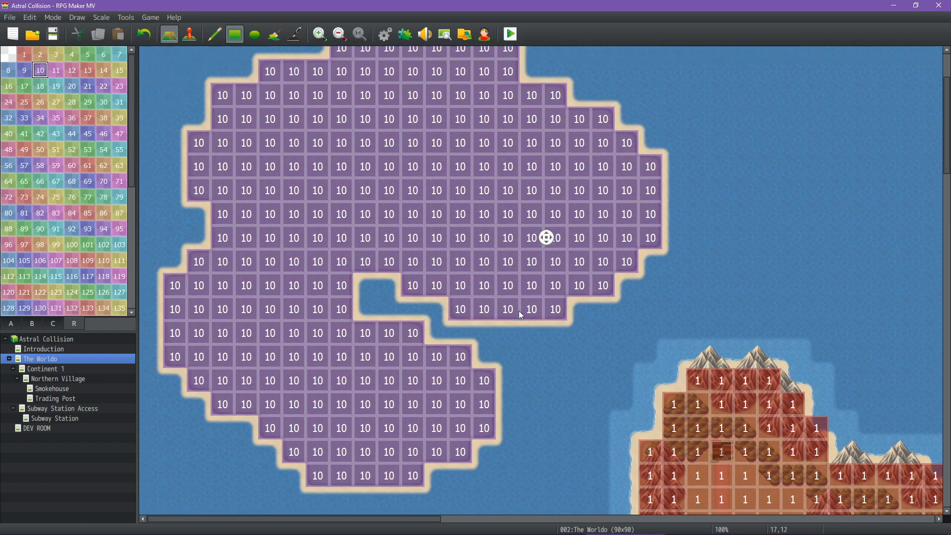
middle_click(520, 313)
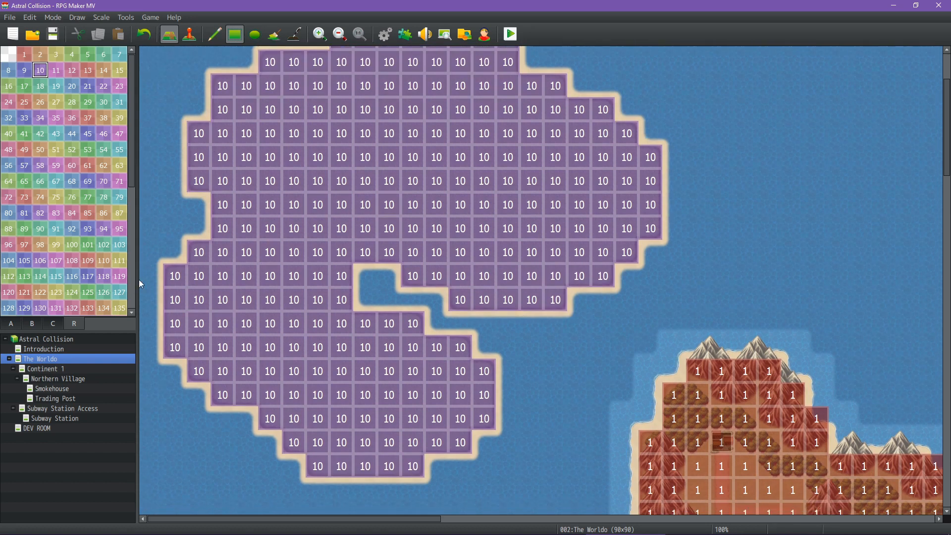
Place the 2x2 modern city tile with blue high-rises and red-roofed buildings directly north of the northwestern continent's inlet.
click(46, 325)
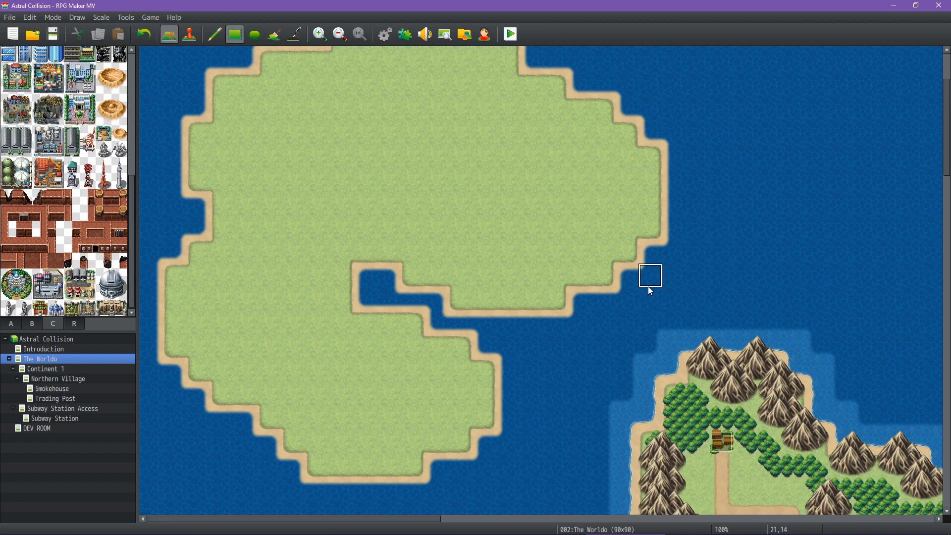
scroll(545, 273, up, 3)
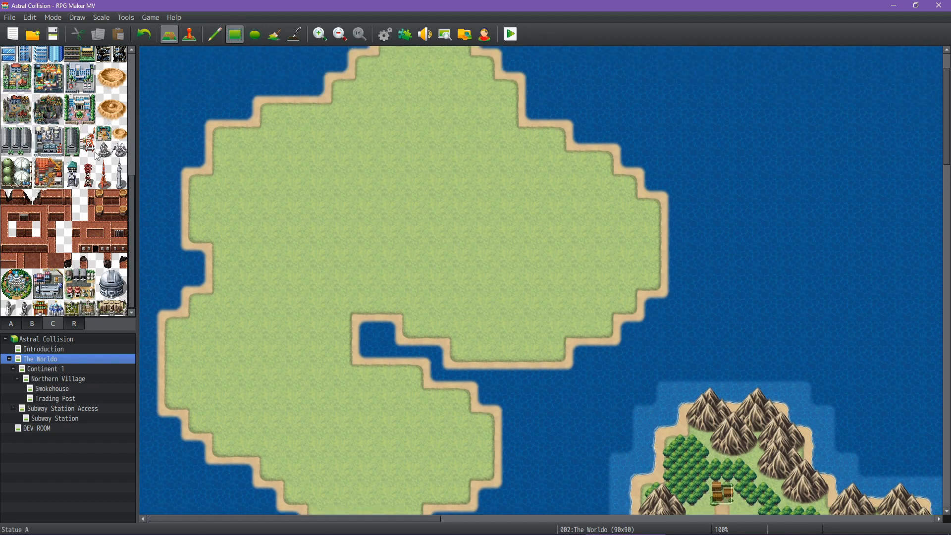
scroll(102, 148, up, 2)
scroll(105, 112, up, 4)
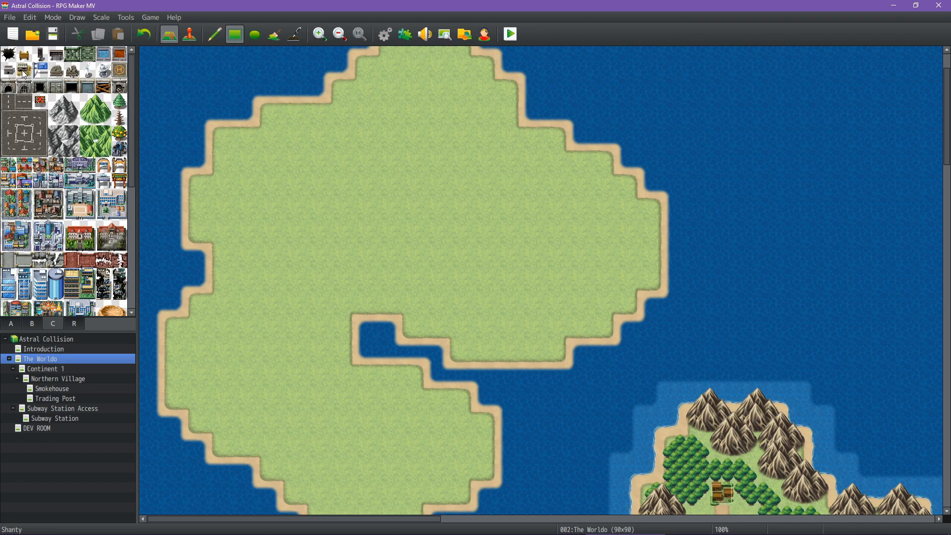
click(8, 101)
drag(10, 222, 25, 248)
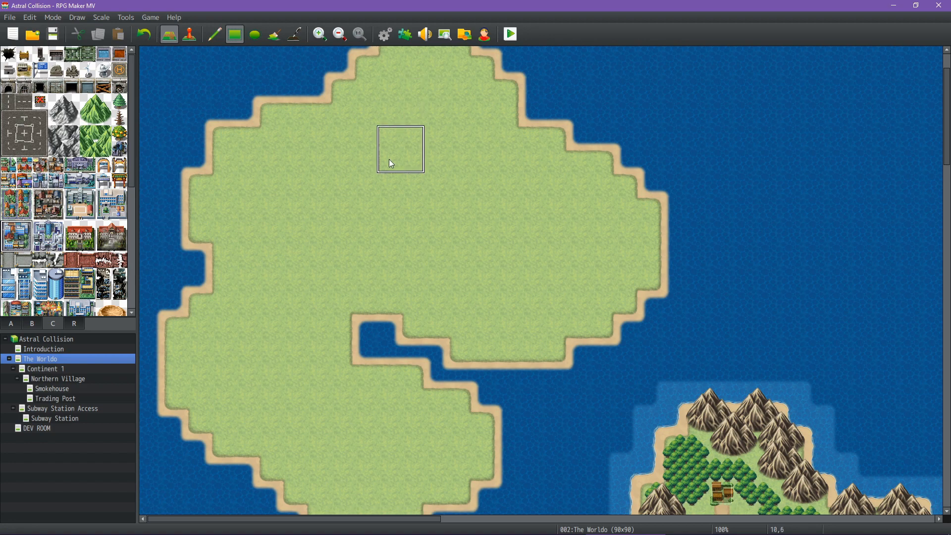
click(365, 282)
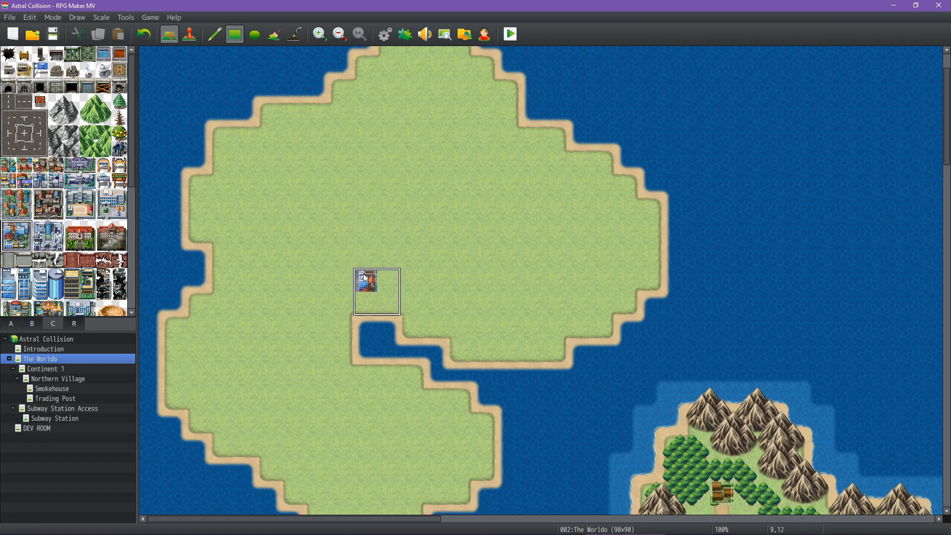
click(215, 35)
click(365, 286)
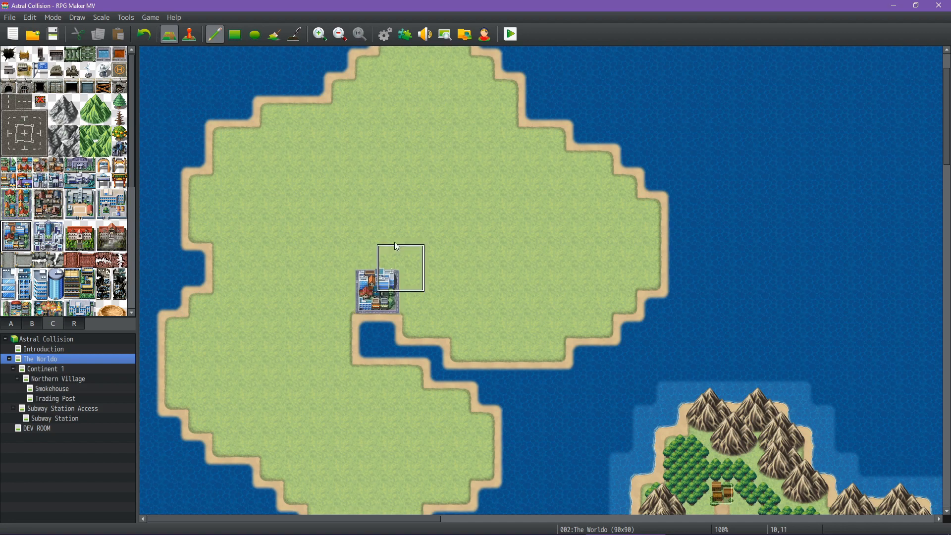
Place the 2x2 silver-grey city tile with a blue central tower at the northwestern continent's northern tip.
click(235, 34)
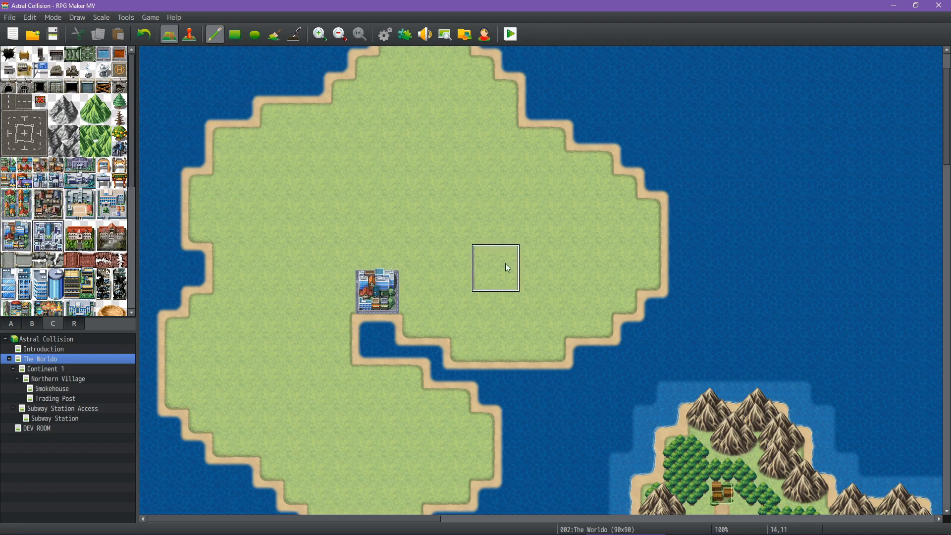
middle_click(521, 242)
middle_drag(509, 209, 510, 209)
click(415, 109)
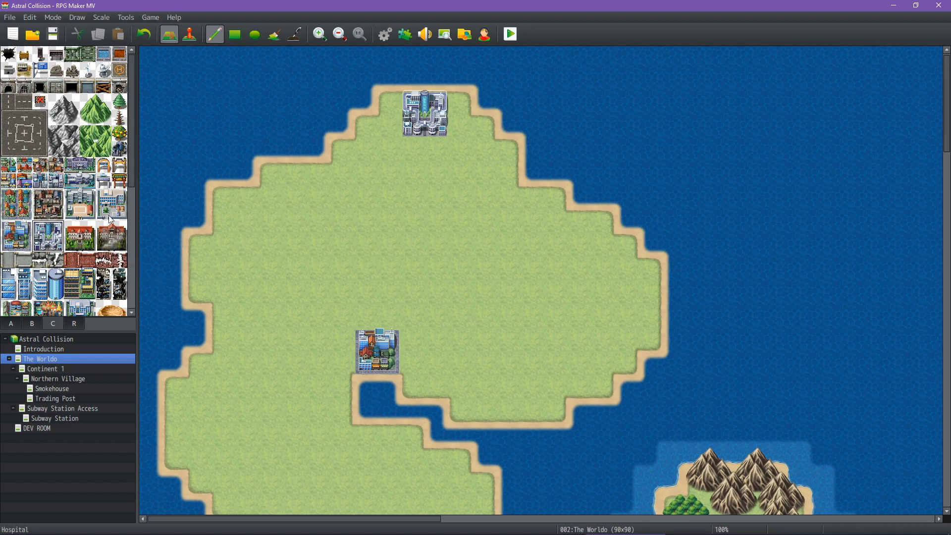
Try the red-roofed Residence A tile on the continent's southern lobe below the inlet, and undo the placement.
click(72, 238)
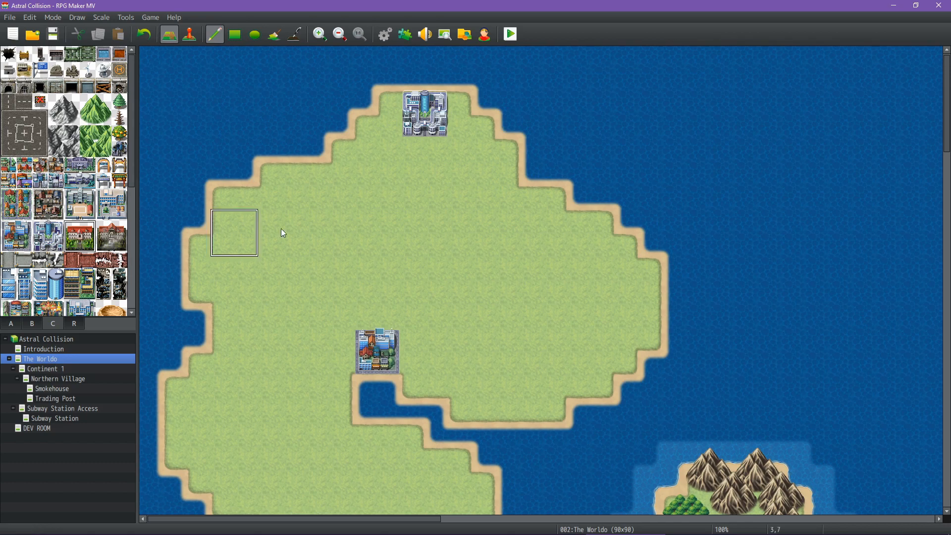
scroll(332, 341, down, 5)
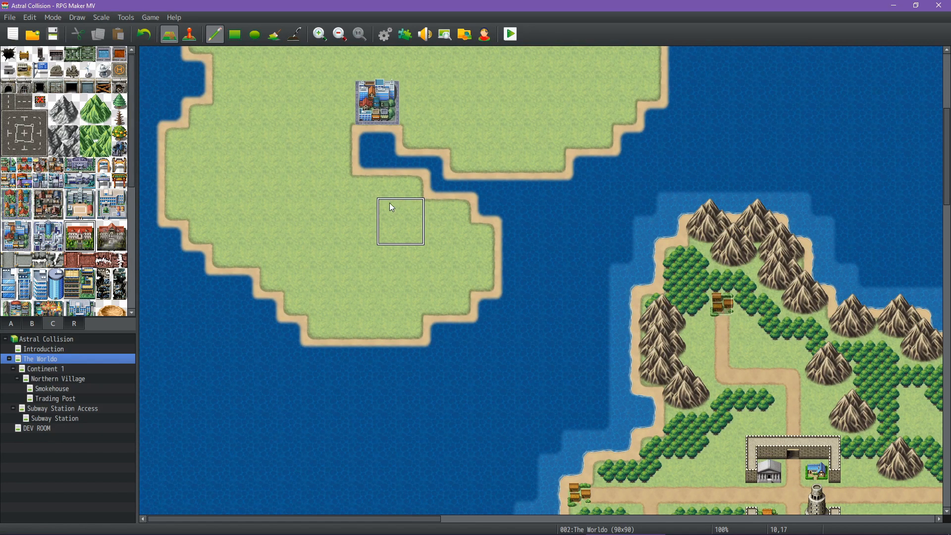
click(389, 190)
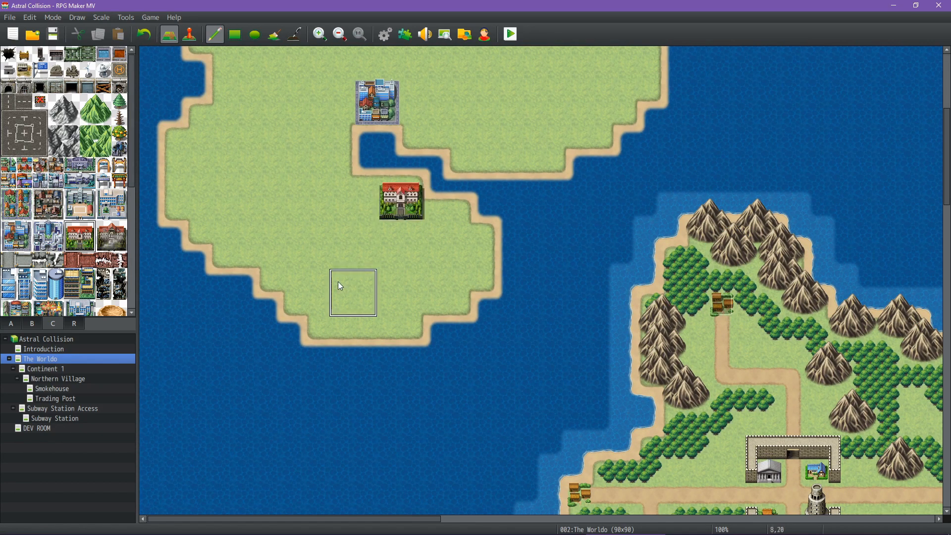
key(ctrl+z)
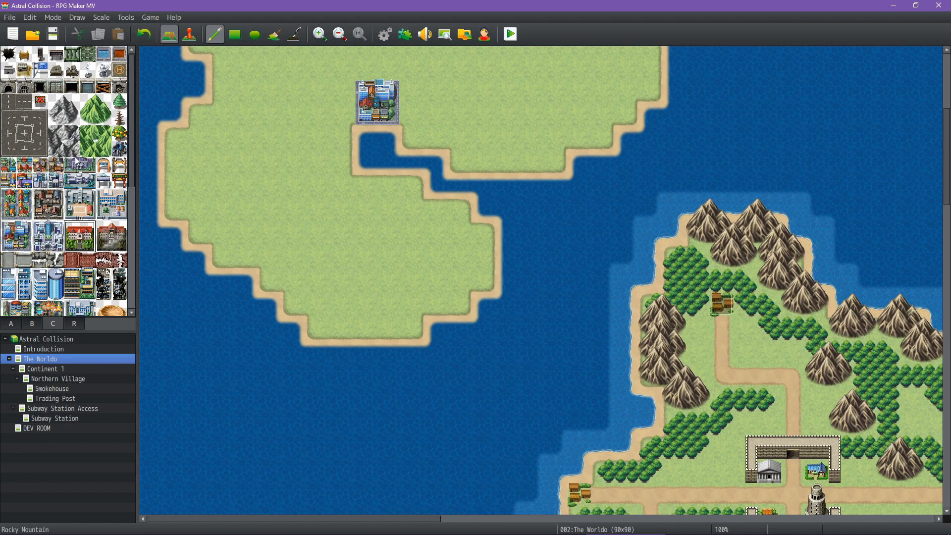
Place a 2x2 Residential Street block on the continent's southern lobe, south of the inlet.
scroll(98, 198, down, 2)
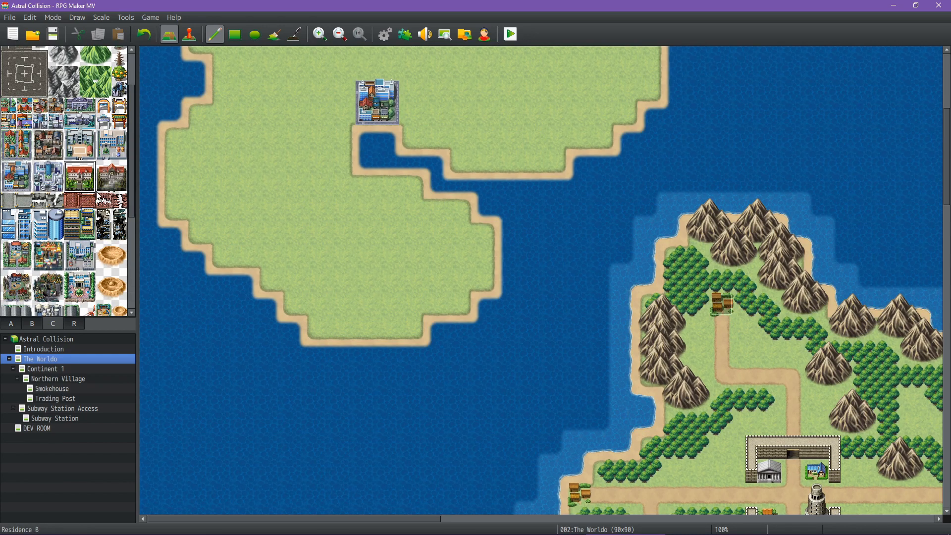
scroll(102, 169, up, 1)
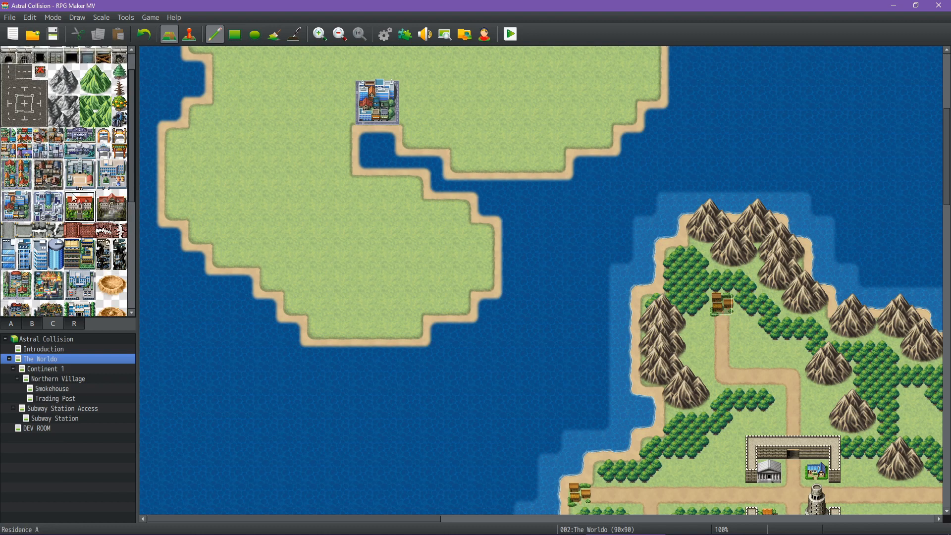
scroll(49, 198, up, 1)
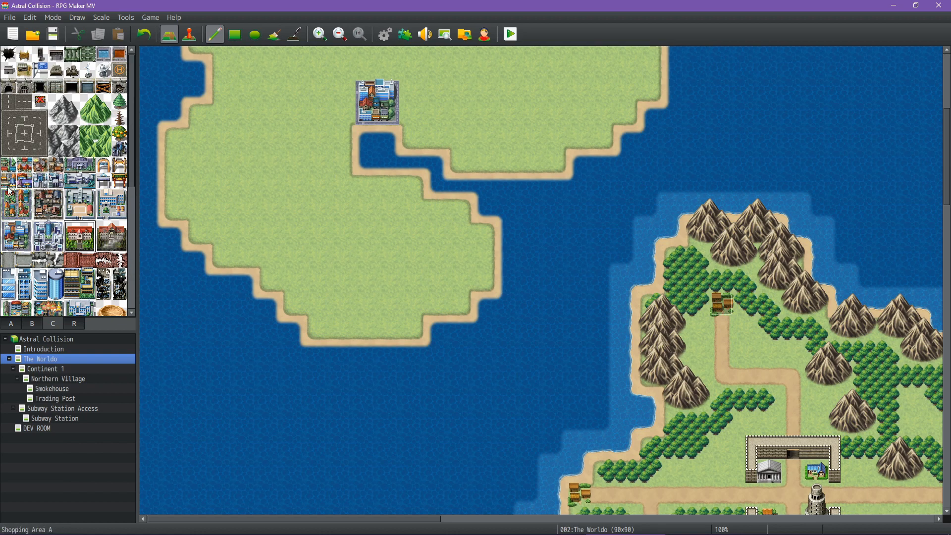
click(8, 204)
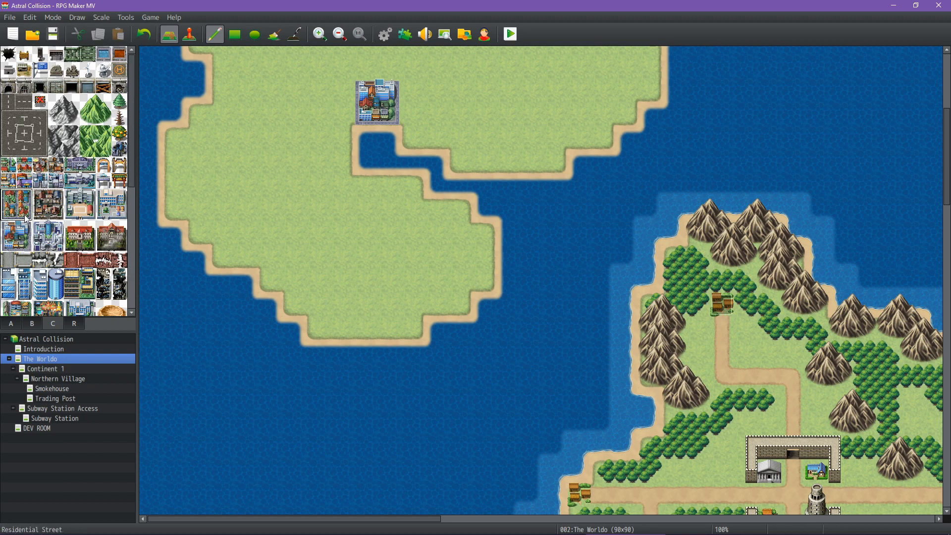
click(367, 210)
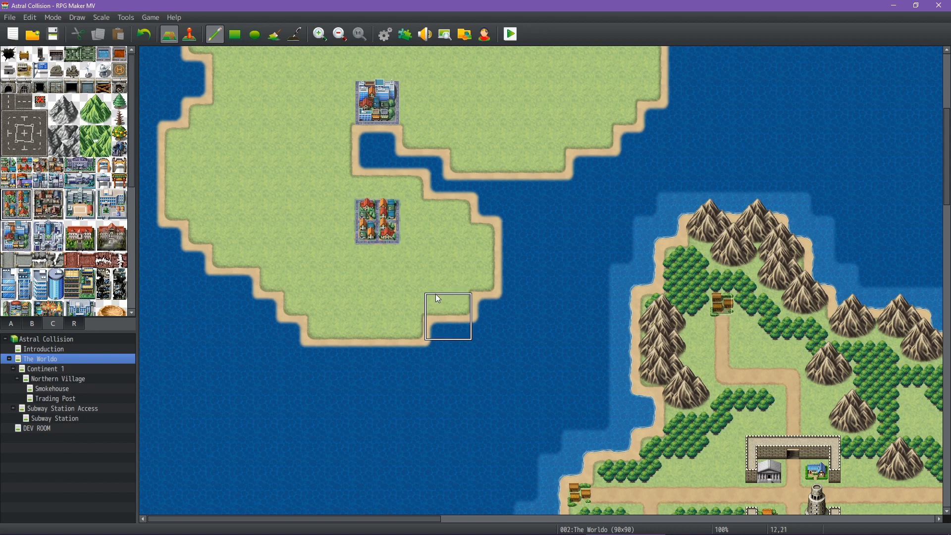
Undo the southern Residential Street block, place it directly south of the northern city instead, and add a small red-roofed housing tile east of that city.
scroll(434, 287, up, 2)
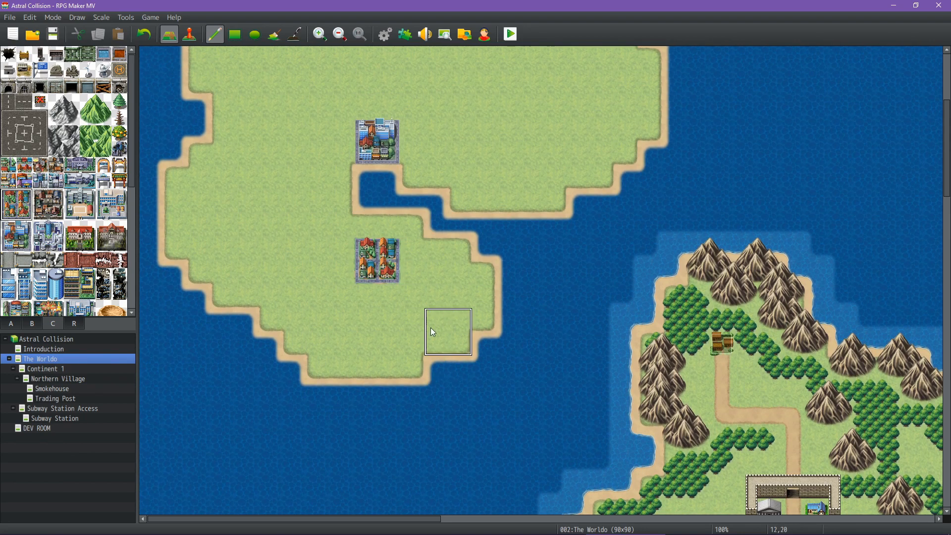
middle_drag(430, 328, 438, 286)
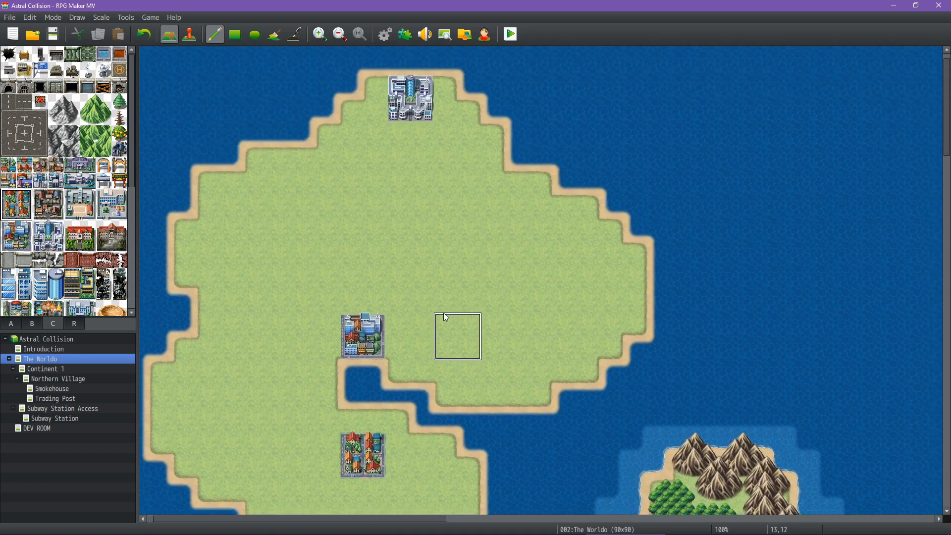
key(ctrl+z)
click(394, 133)
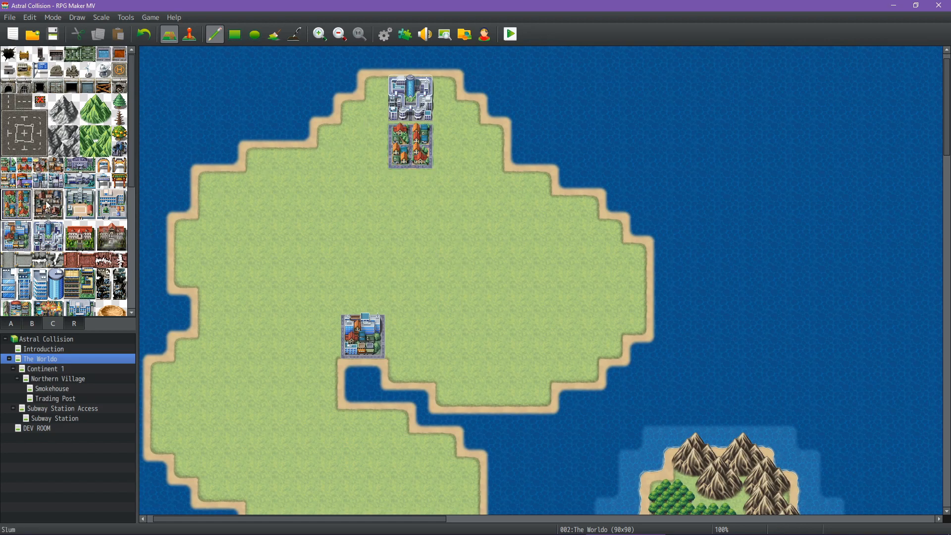
click(25, 165)
click(452, 119)
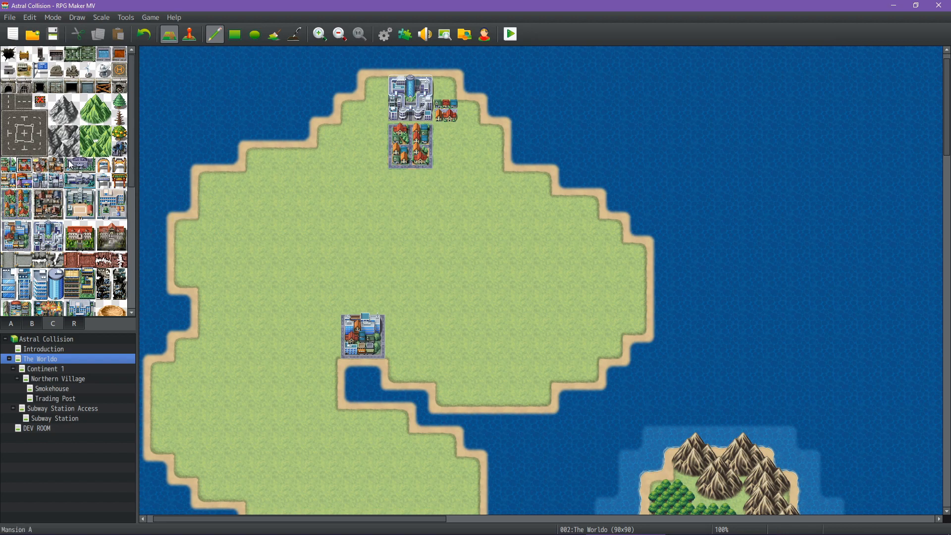
Try a School southeast of the northern city with a Building D tower directly above it, and undo both placements.
click(74, 198)
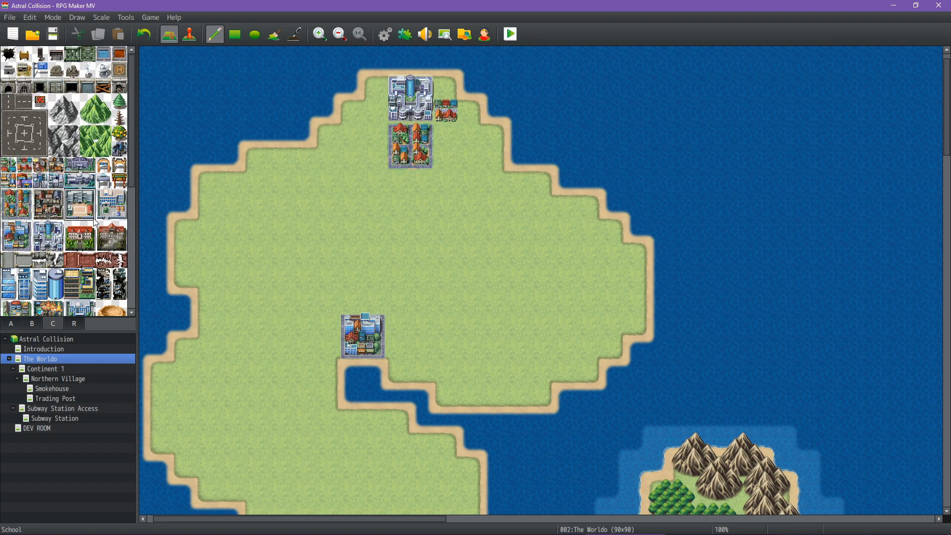
click(474, 203)
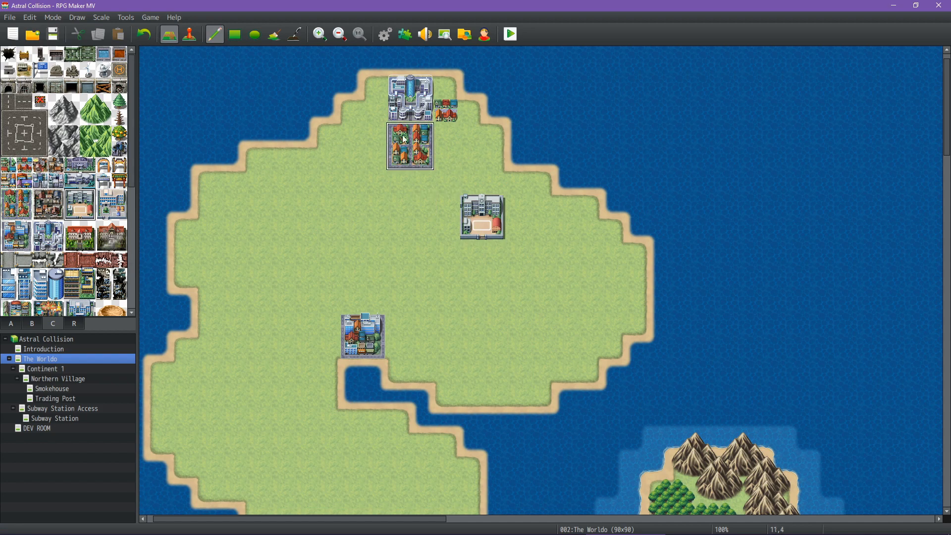
click(61, 286)
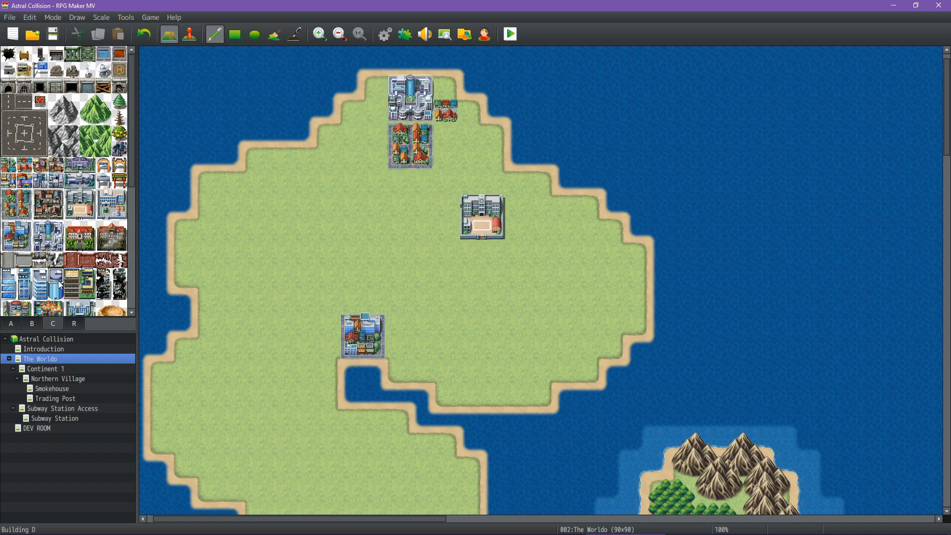
click(470, 156)
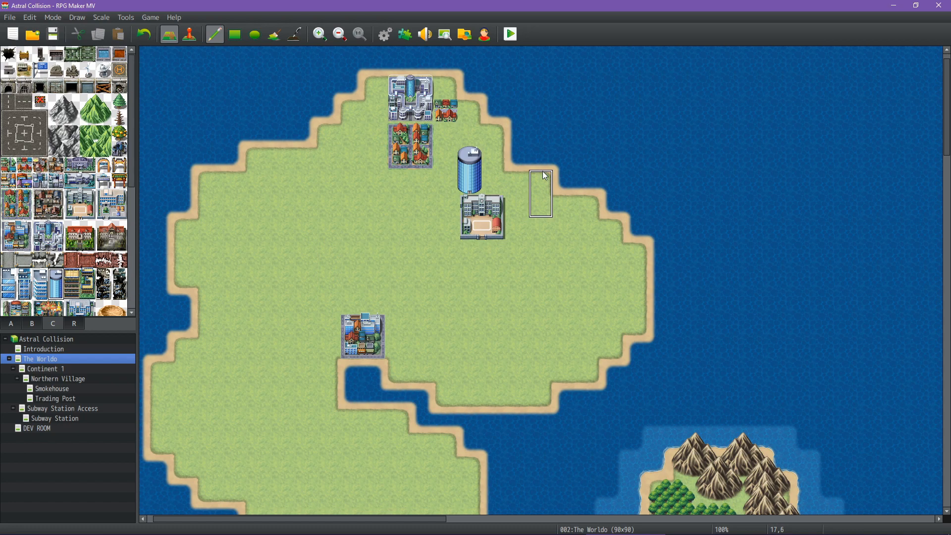
key(ctrl+z)
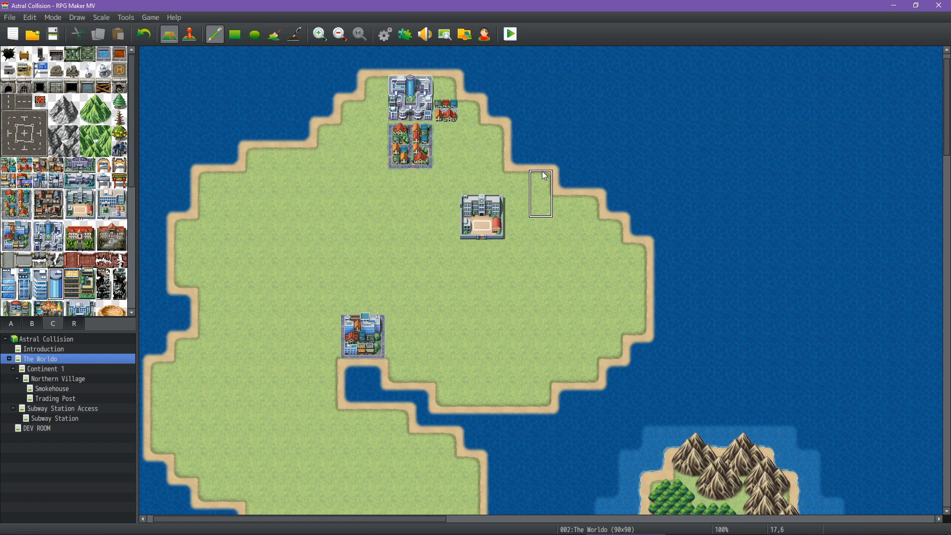
key(ctrl+z)
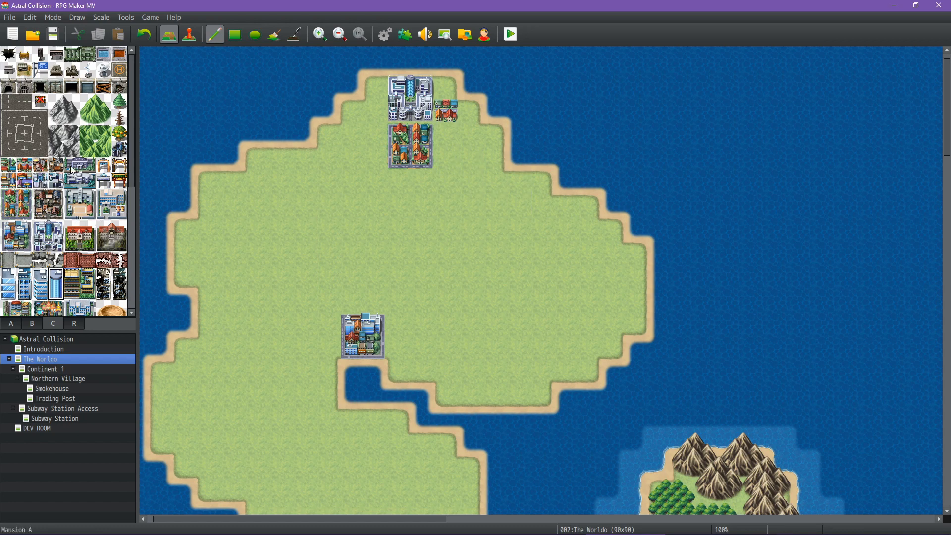
Place the round 2x2 Theme Park tile in the eastern part of the northwestern continent.
scroll(73, 170, down, 2)
scroll(68, 183, up, 2)
scroll(72, 148, down, 6)
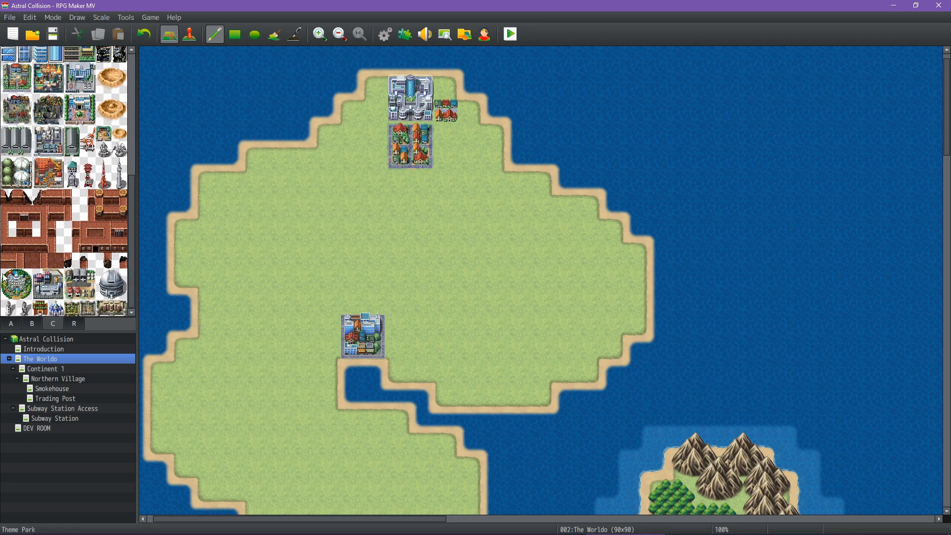
click(20, 293)
middle_drag(417, 236, 416, 260)
click(518, 178)
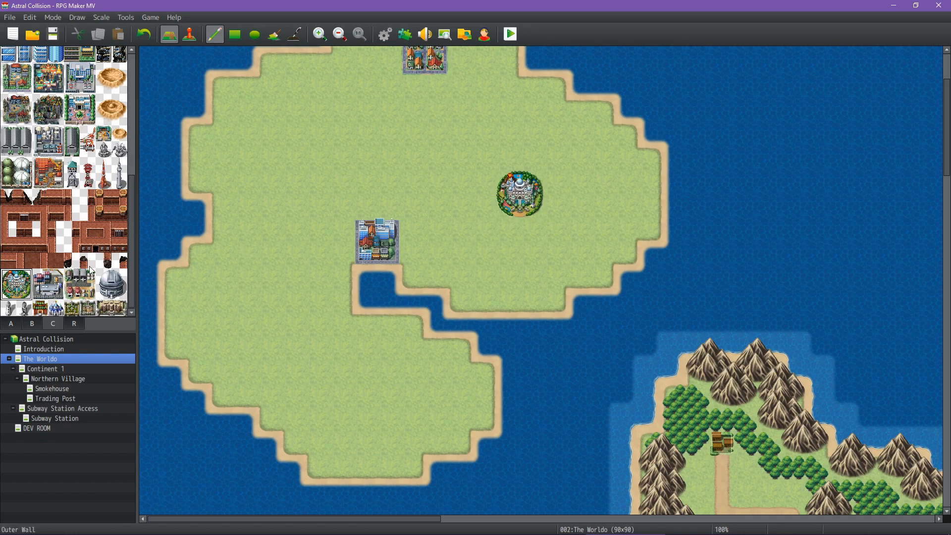
Place the 2x2 Large Town A tile on the continent's western coast, southwest of the city by the inlet.
scroll(105, 235, up, 3)
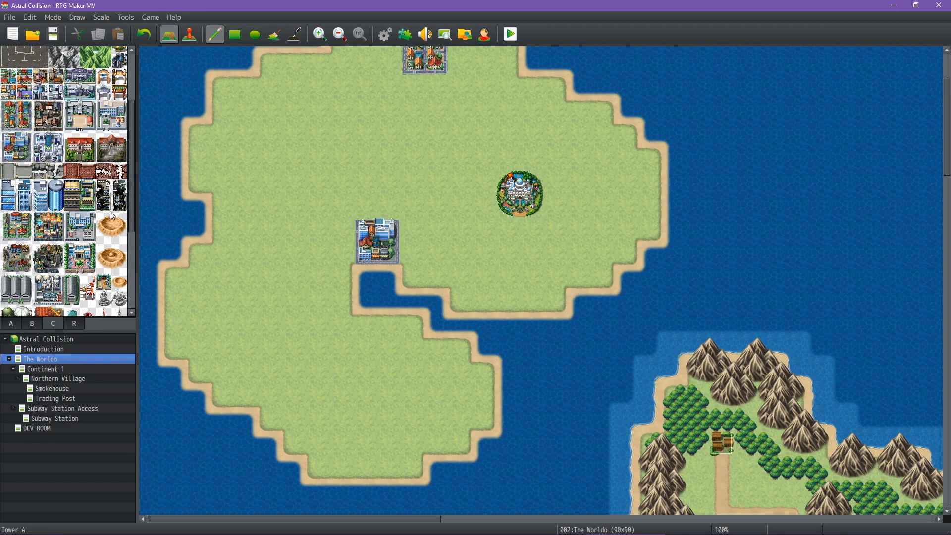
scroll(113, 217, up, 1)
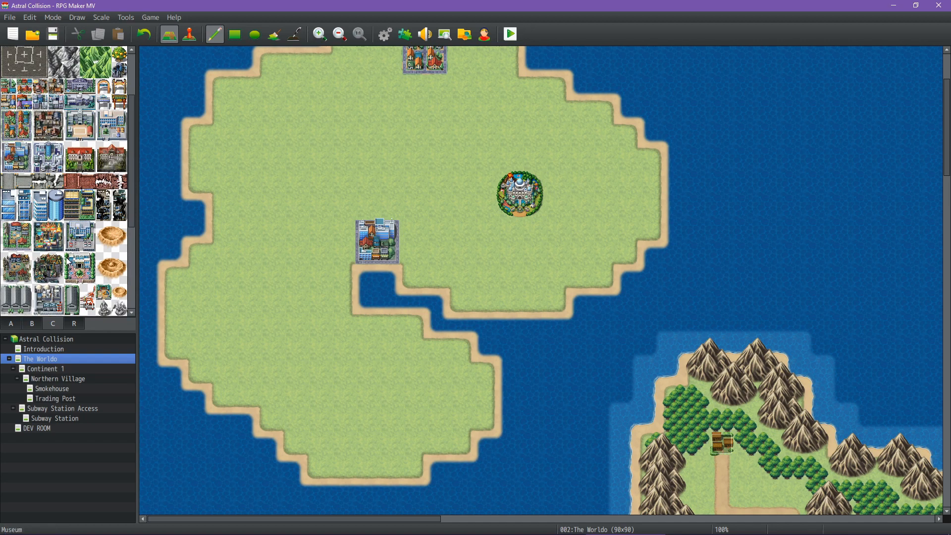
click(10, 235)
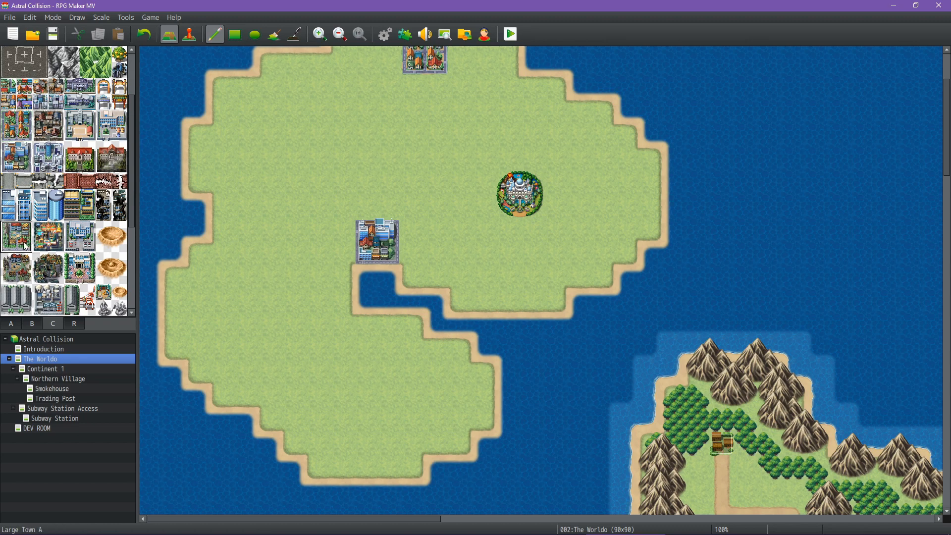
click(186, 296)
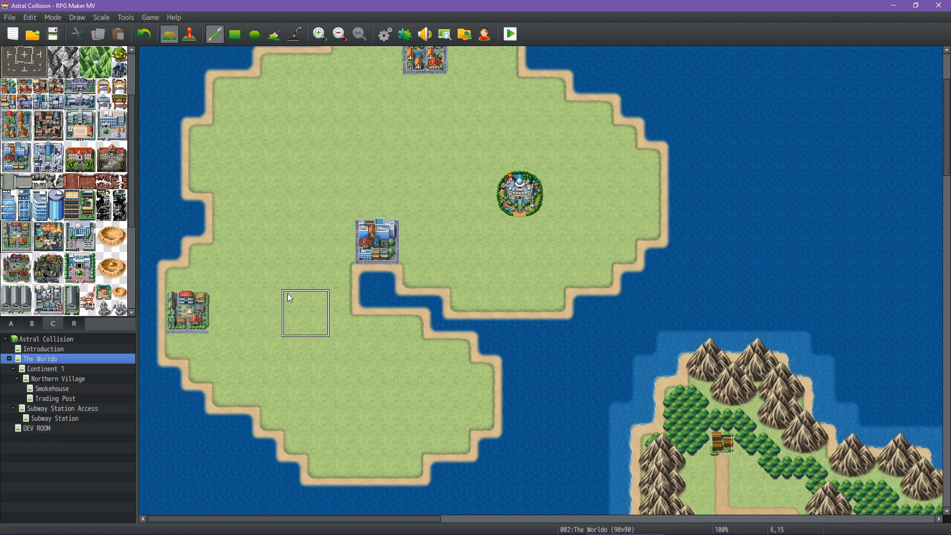
scroll(39, 130, up, 1)
scroll(38, 131, up, 2)
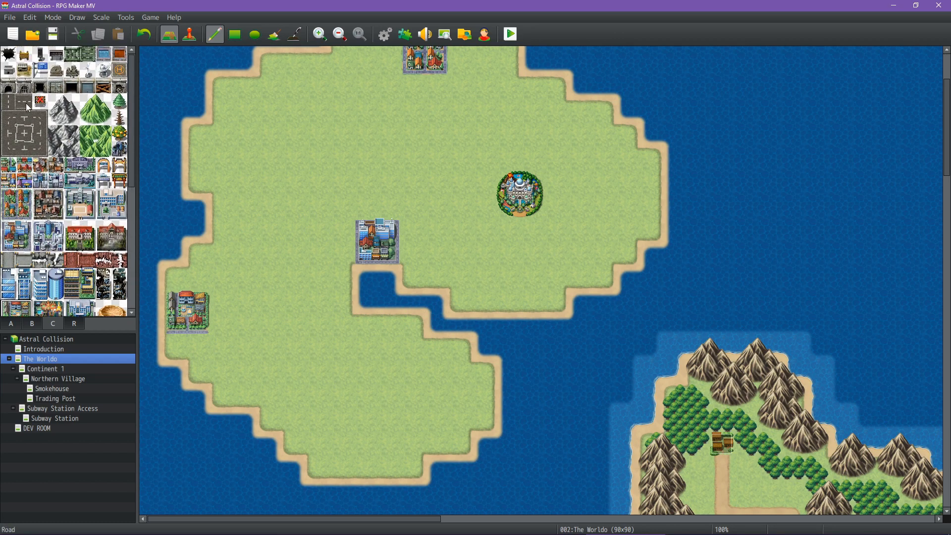
click(26, 103)
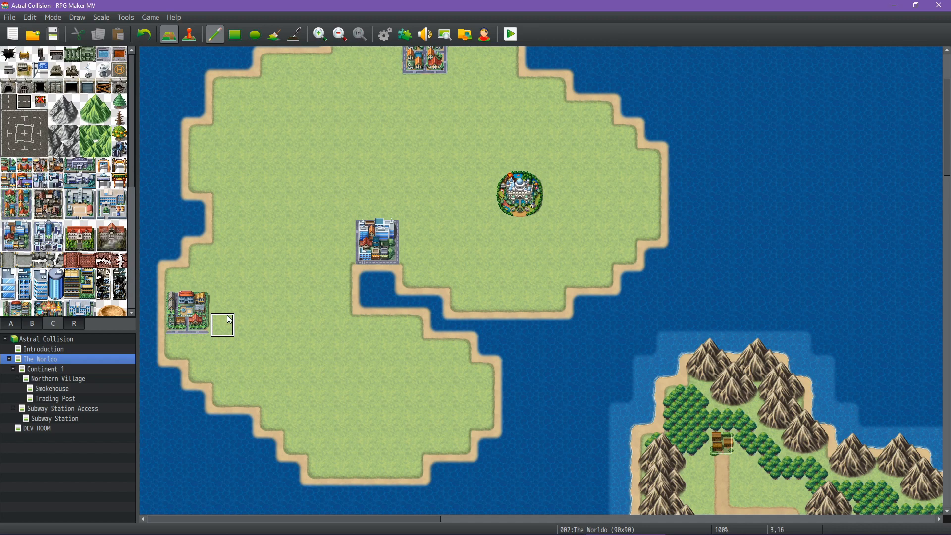
scroll(392, 247, up, 4)
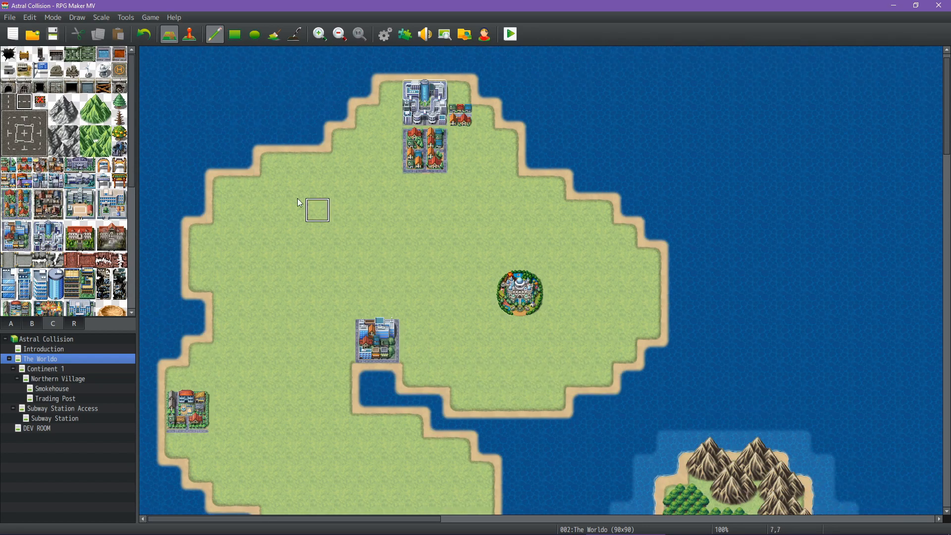
Place a small mixed-roof housing tile on the southern lobe's northeast coast and a small red-roofed housing tile on its south coast.
scroll(74, 226, down, 2)
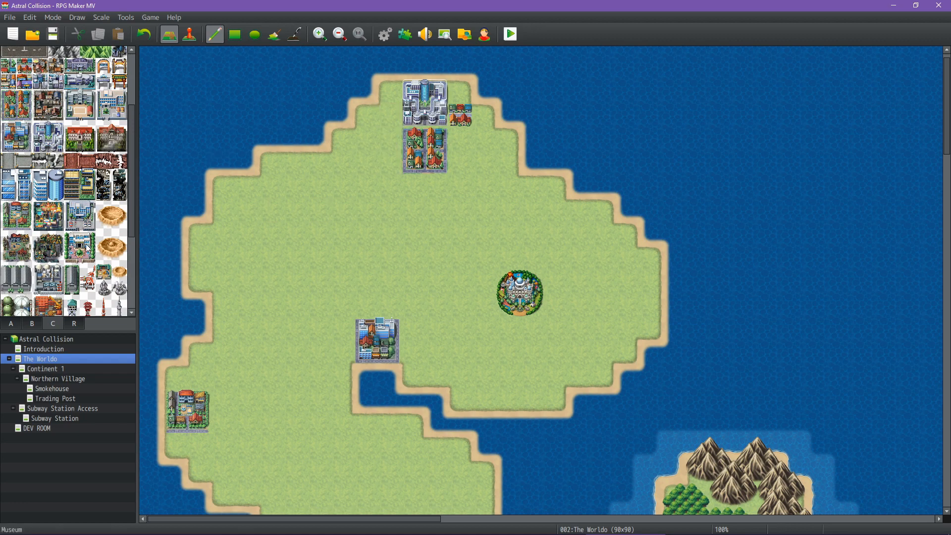
scroll(88, 247, down, 1)
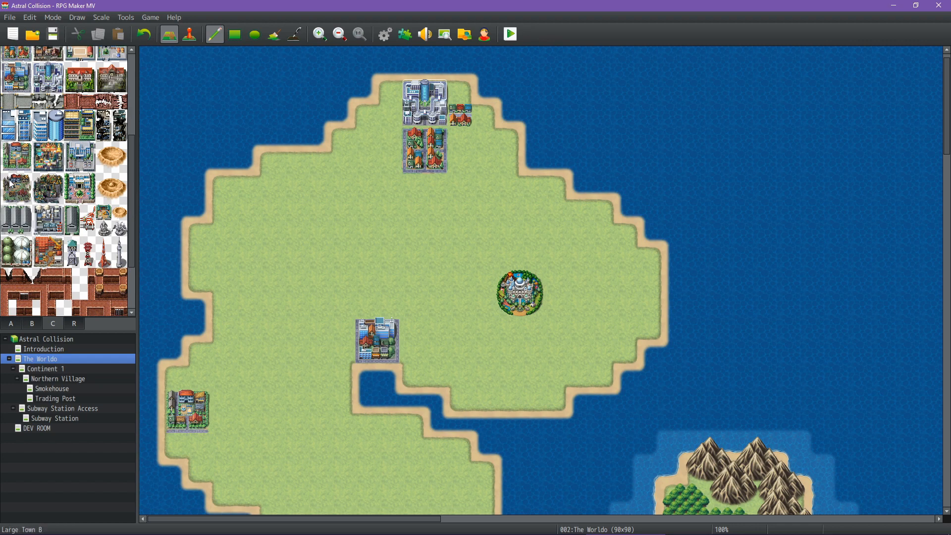
scroll(18, 183, up, 4)
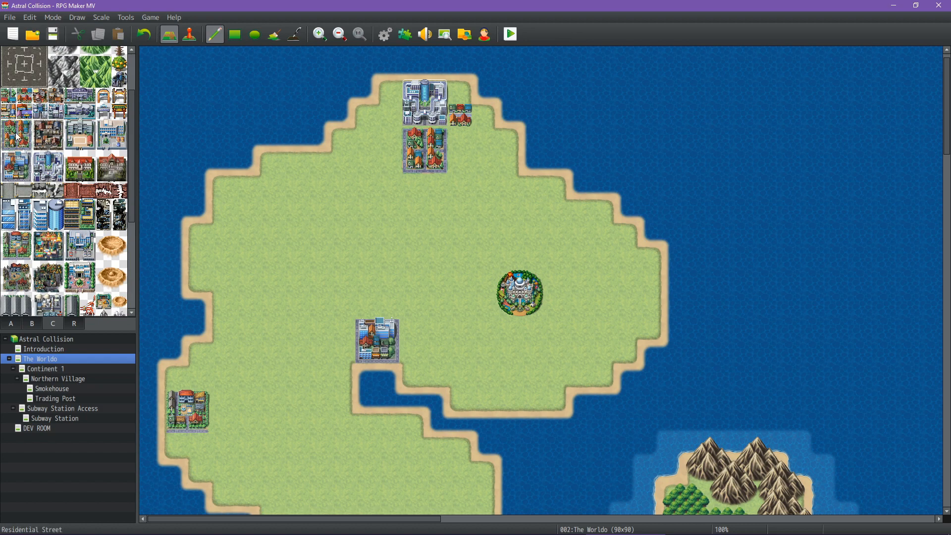
click(10, 100)
scroll(323, 358, down, 4)
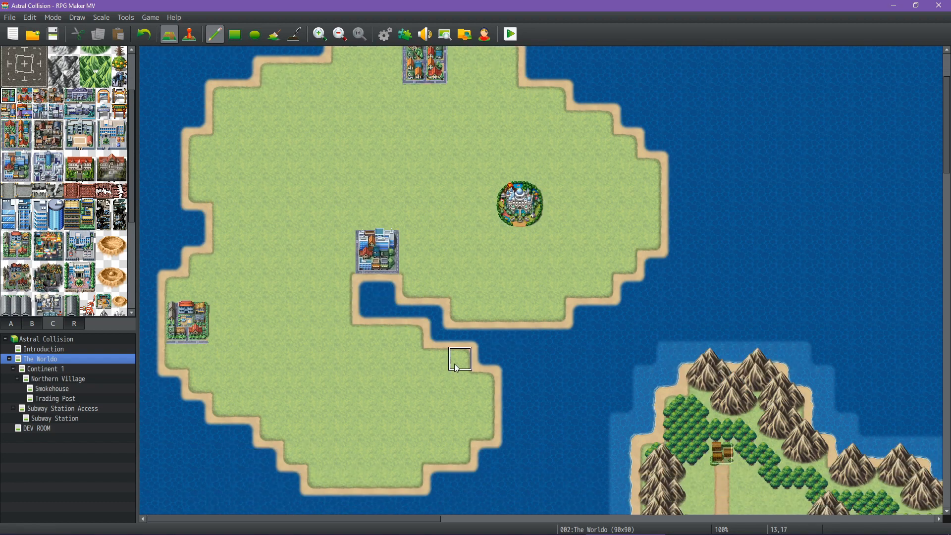
click(457, 367)
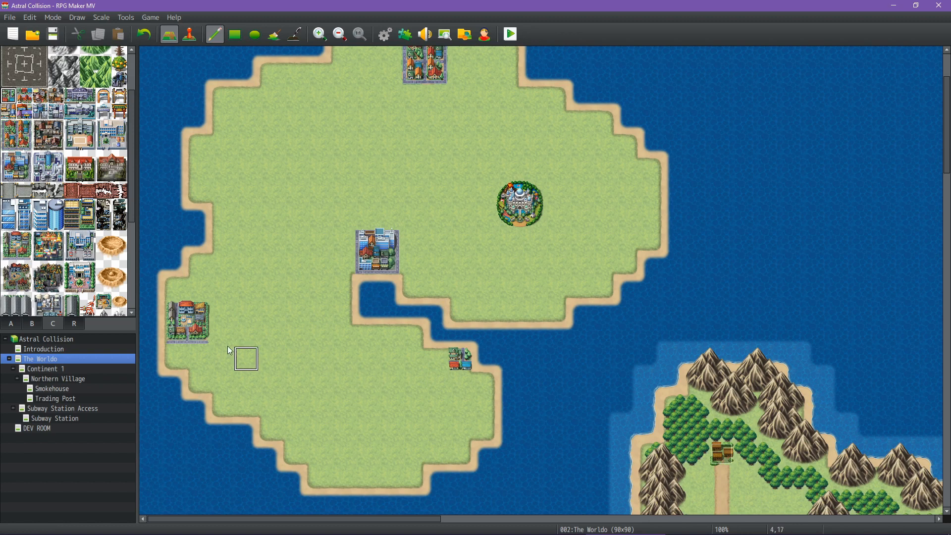
click(25, 97)
click(349, 475)
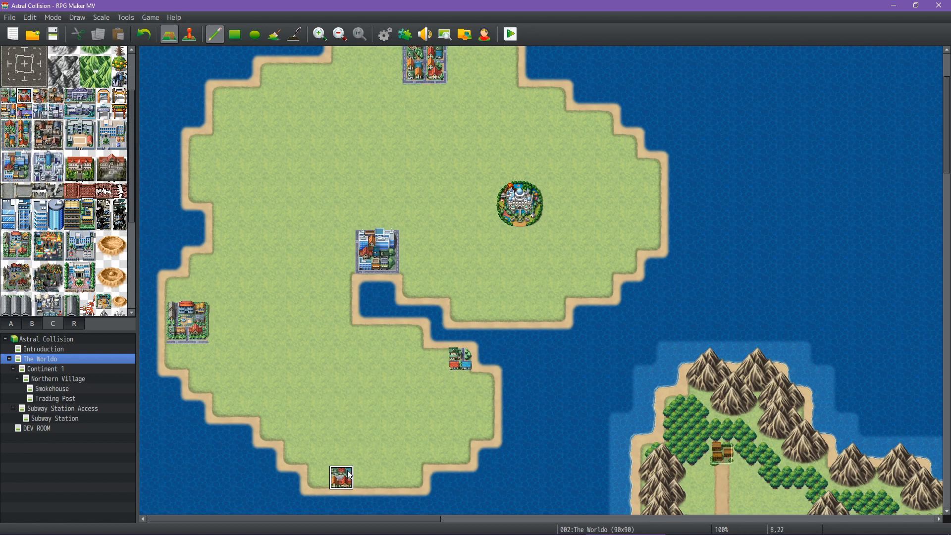
Place a small blue-grey city building tile southwest of the northern city, directly west of the Residential Street block.
scroll(404, 399, down, 3)
scroll(352, 369, up, 2)
scroll(105, 181, up, 1)
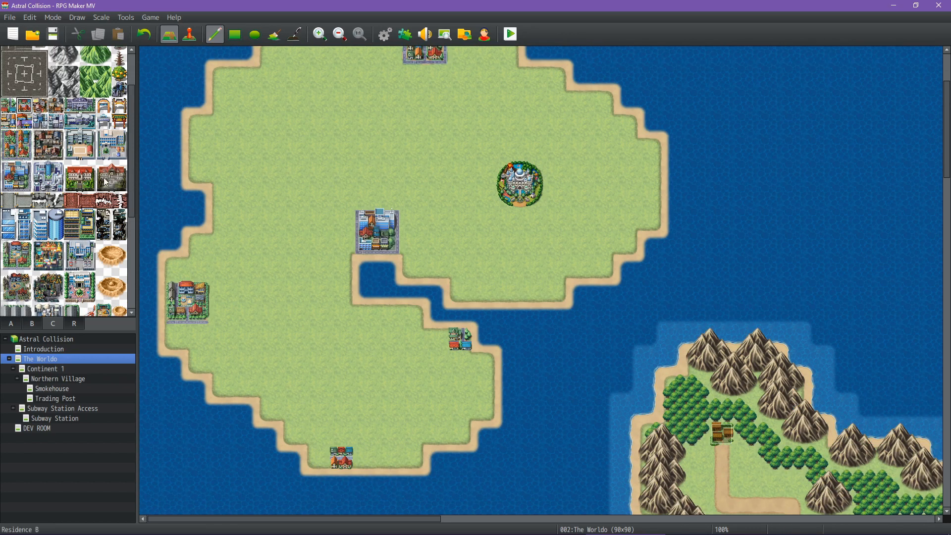
scroll(105, 182, up, 2)
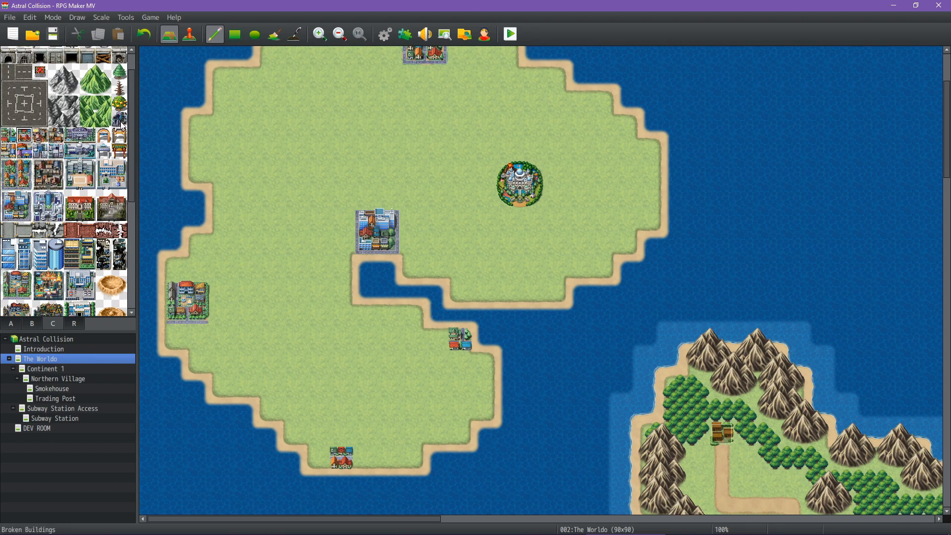
scroll(118, 125, up, 2)
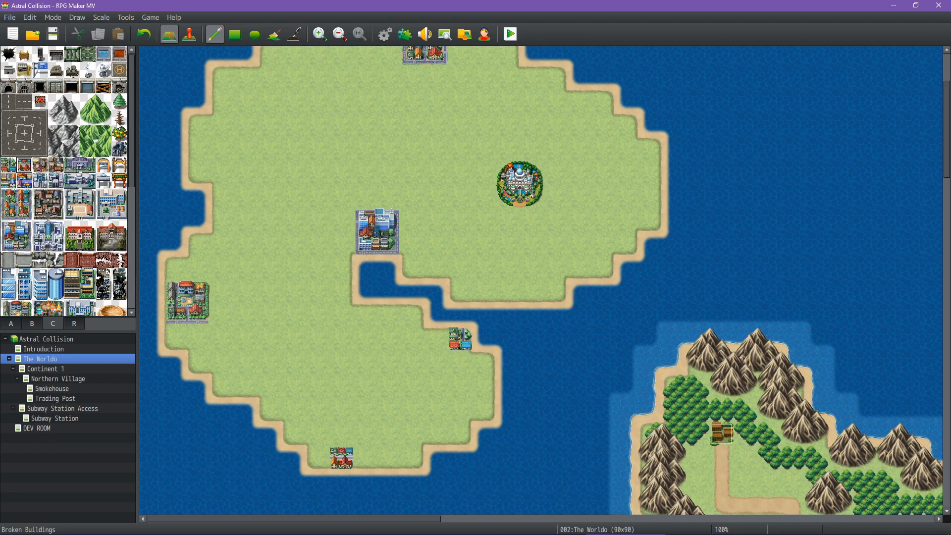
scroll(118, 125, down, 1)
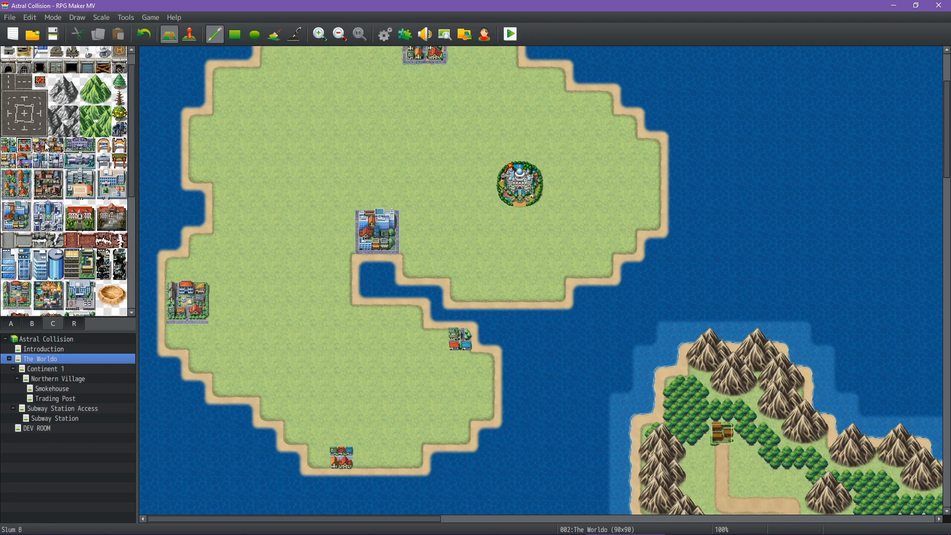
click(43, 164)
scroll(385, 203, up, 5)
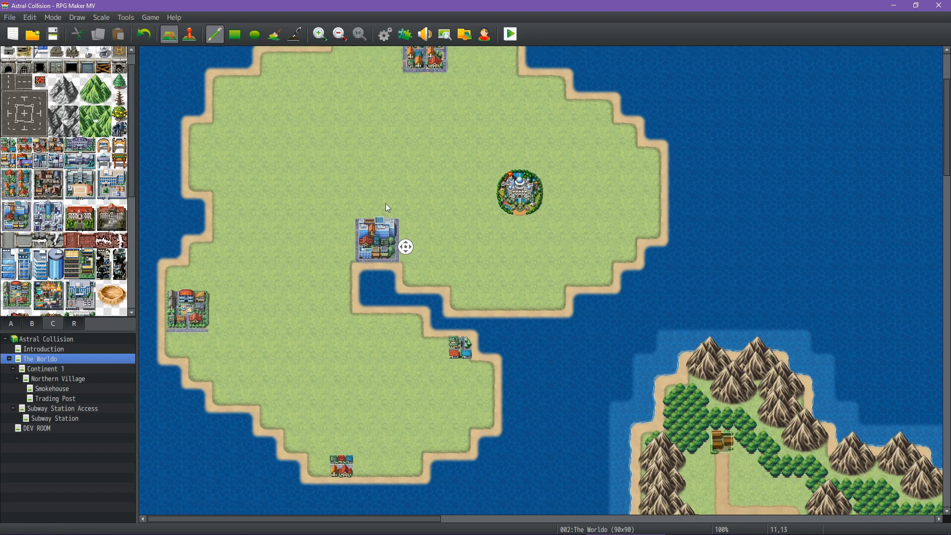
click(389, 178)
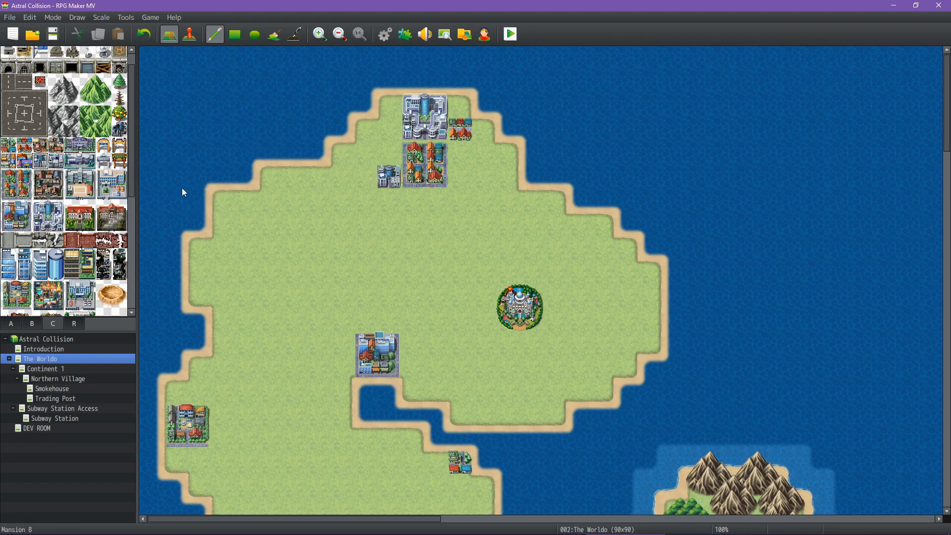
Erase the red-roofed housing tile east of the northern city and the Residential Street block south of it.
click(460, 129)
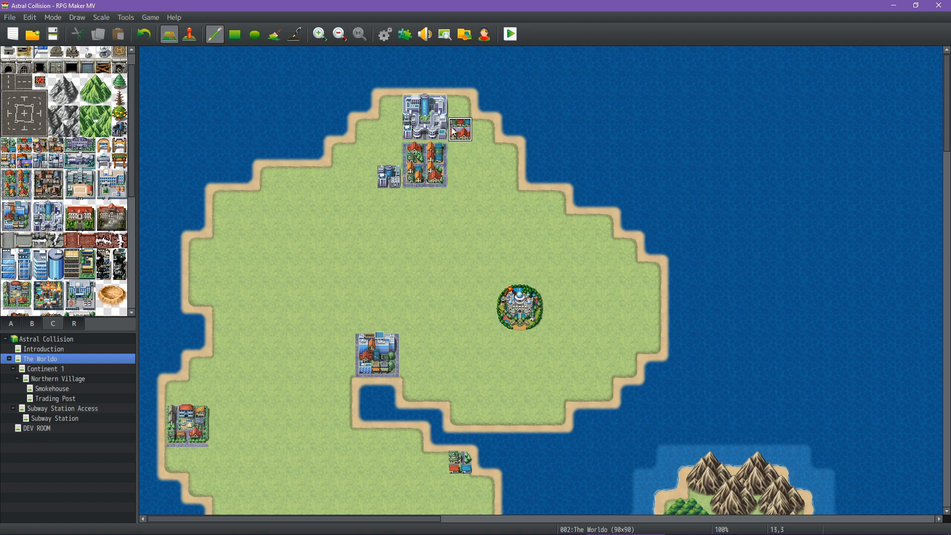
click(420, 158)
mouse_move(420, 170)
mouse_down()
mouse_move(435, 170)
mouse_move(438, 156)
mouse_up()
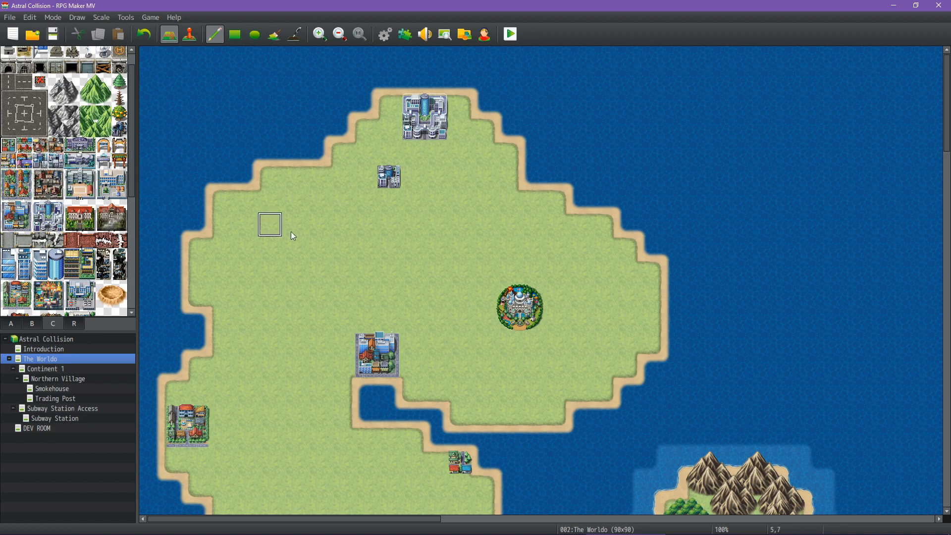
Place a small grey building tile on the continent's eastern coast, east of the Theme Park.
click(25, 161)
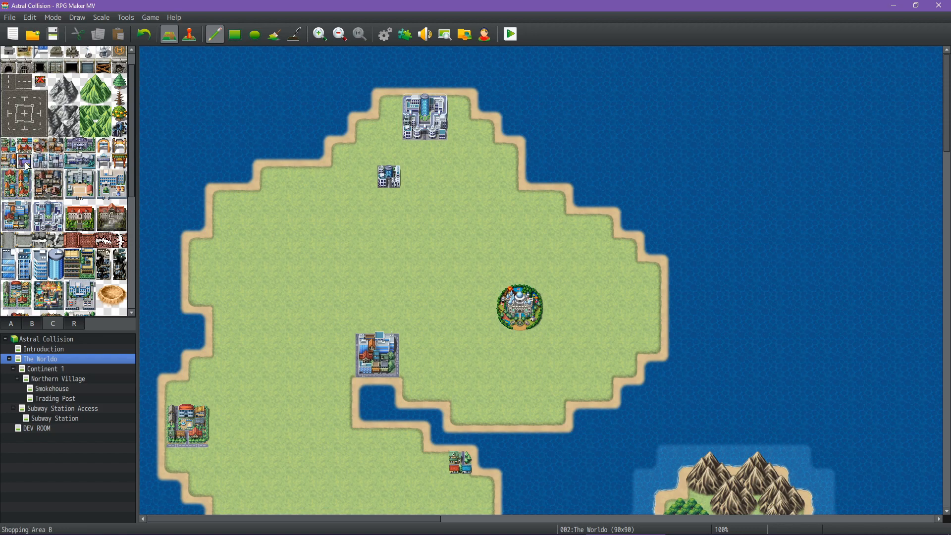
click(59, 166)
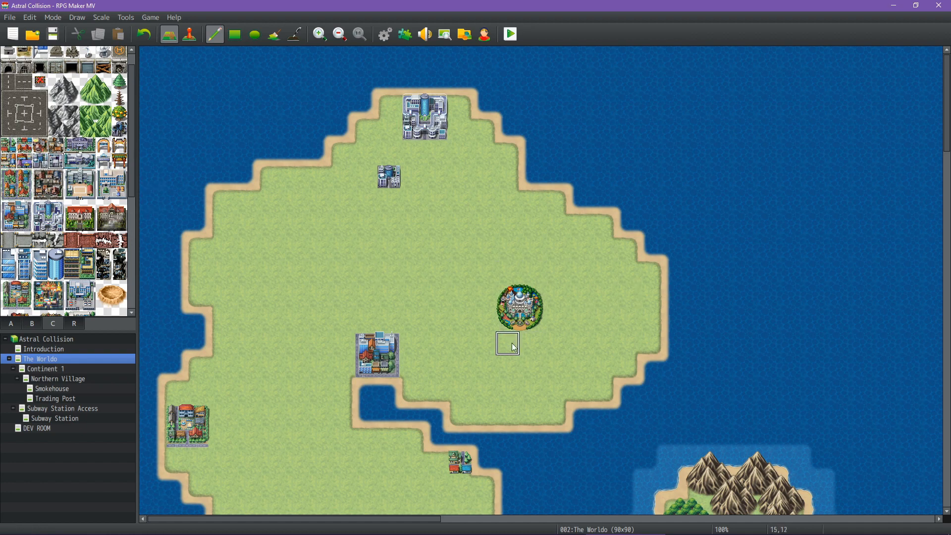
click(641, 295)
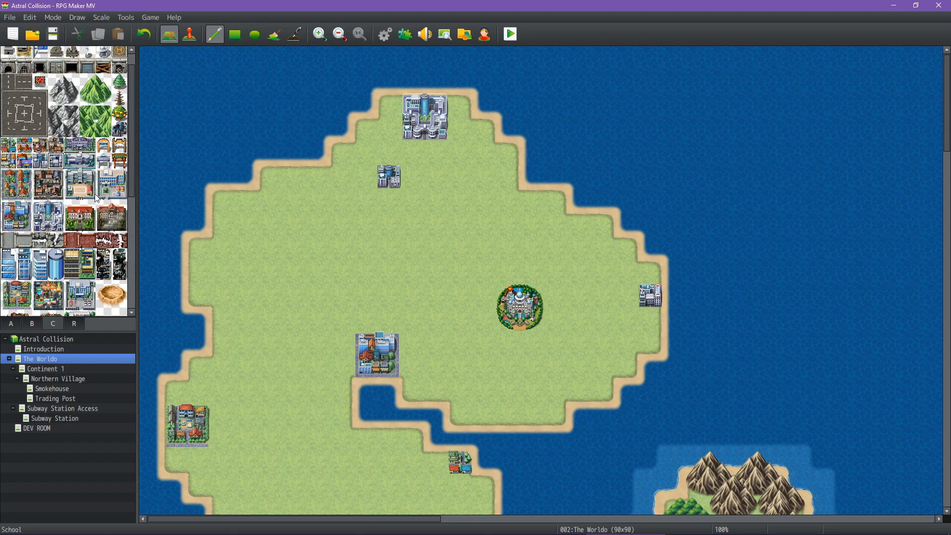
Place a helipad tile directly north of the city by the inlet.
scroll(102, 171, up, 1)
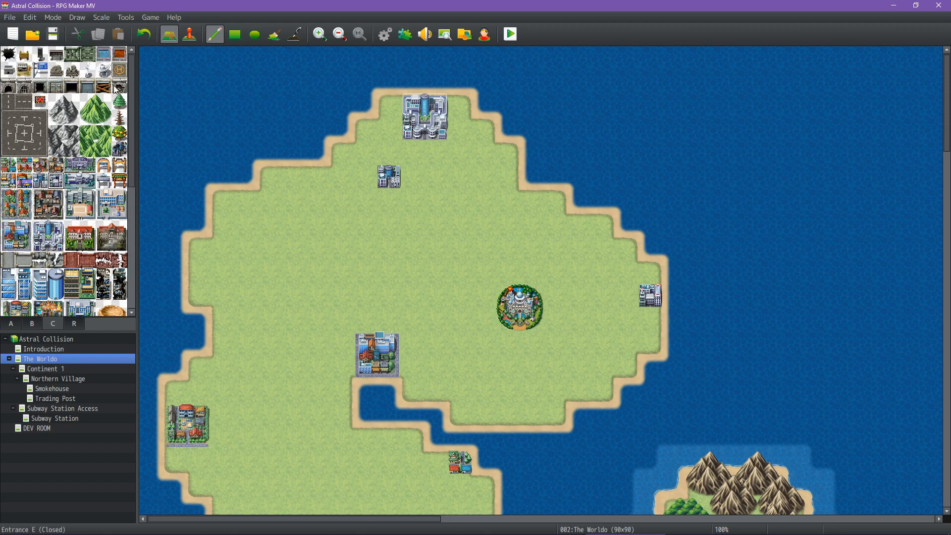
click(120, 70)
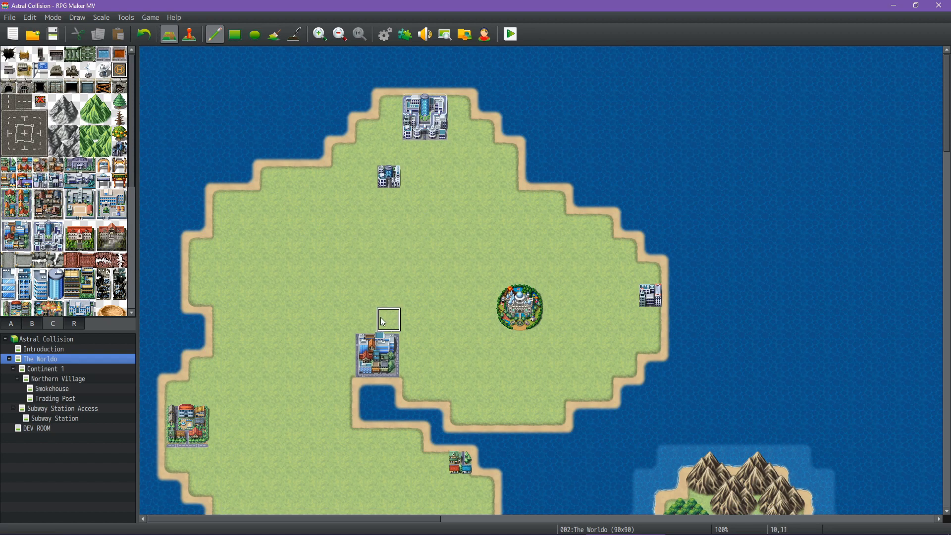
click(385, 321)
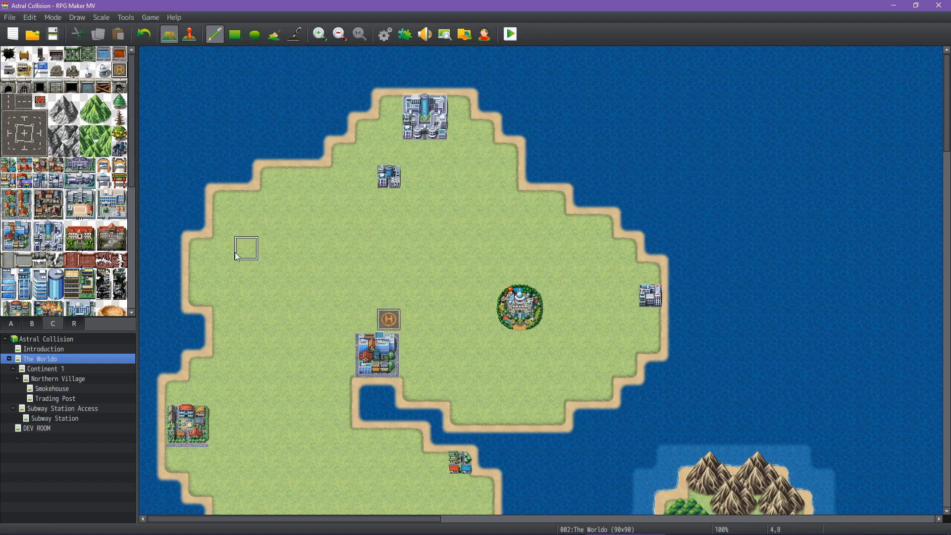
Place four wind turbines in a 2x2 cluster just north of the Theme Park.
click(85, 72)
middle_drag(272, 161, 271, 263)
middle_drag(304, 203, 267, 147)
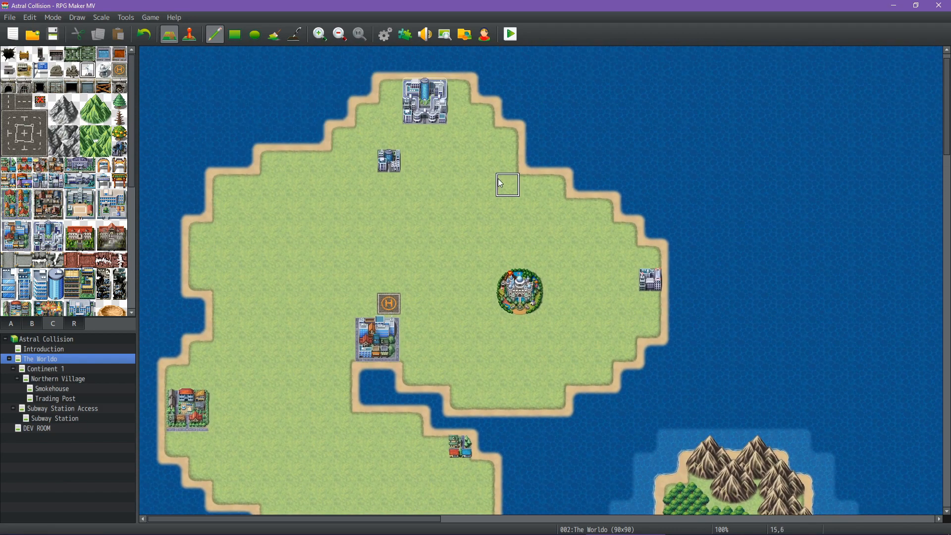
click(510, 208)
click(534, 209)
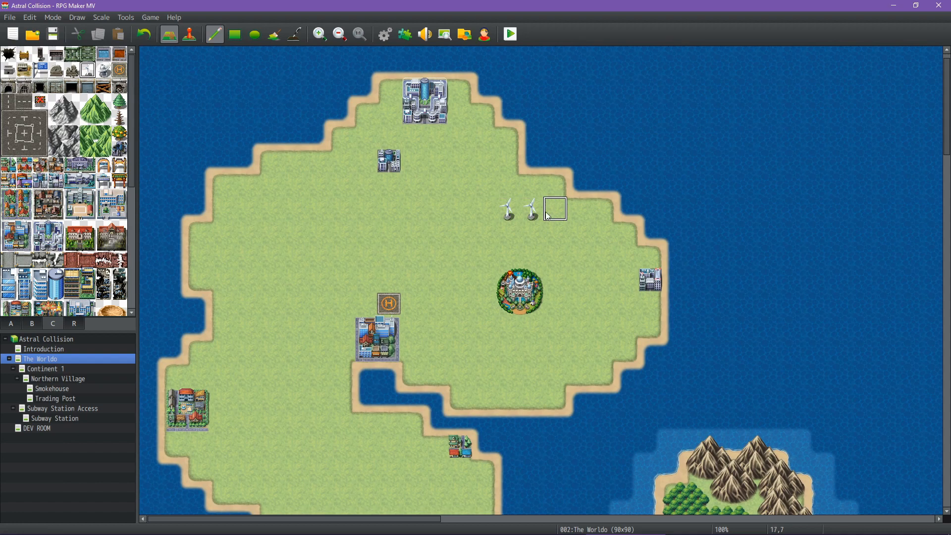
click(535, 233)
click(511, 233)
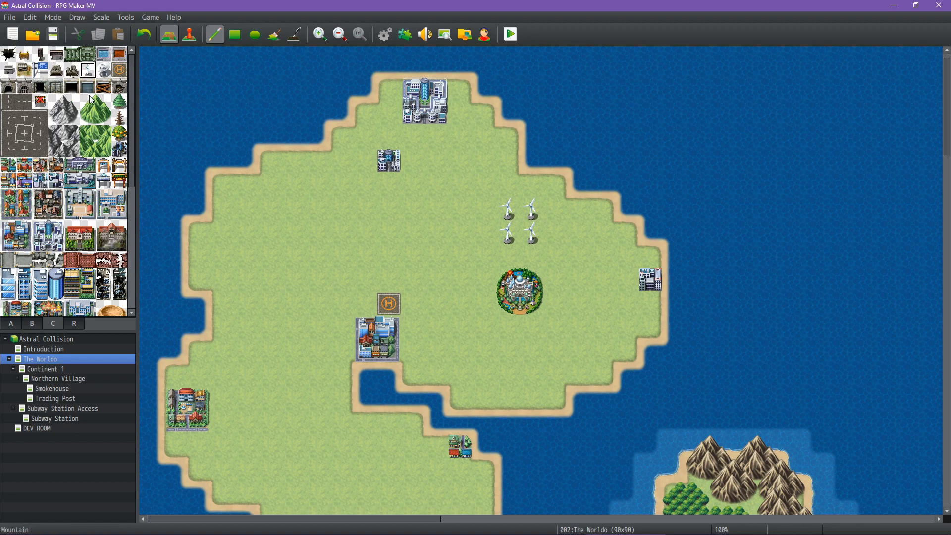
Lay a straight vertical road seven tiles long running south from the northern city towards the city by the inlet.
scroll(108, 101, down, 10)
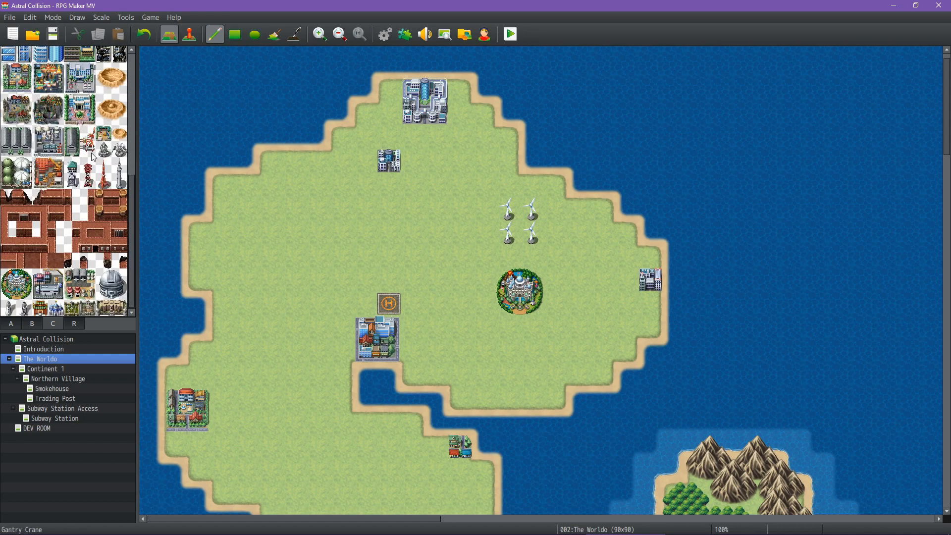
scroll(92, 158, up, 8)
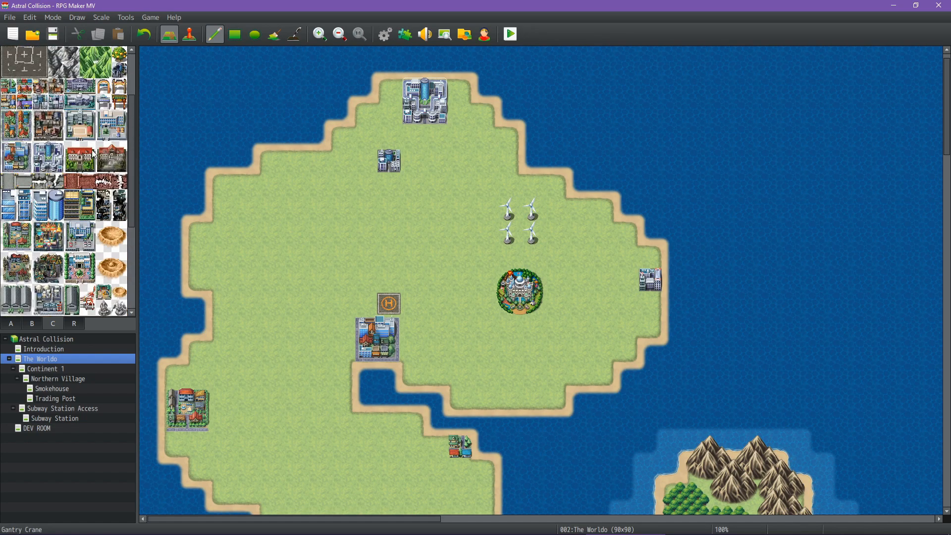
click(12, 103)
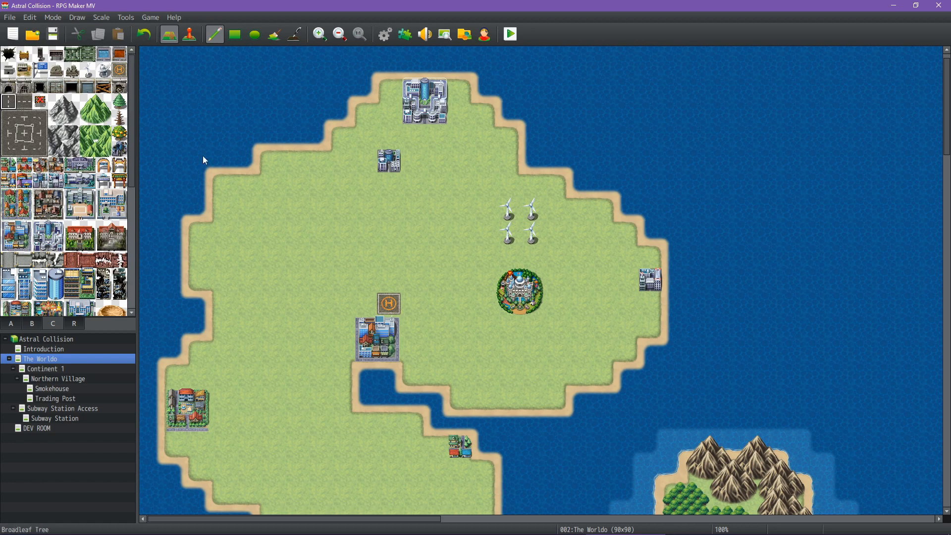
click(415, 138)
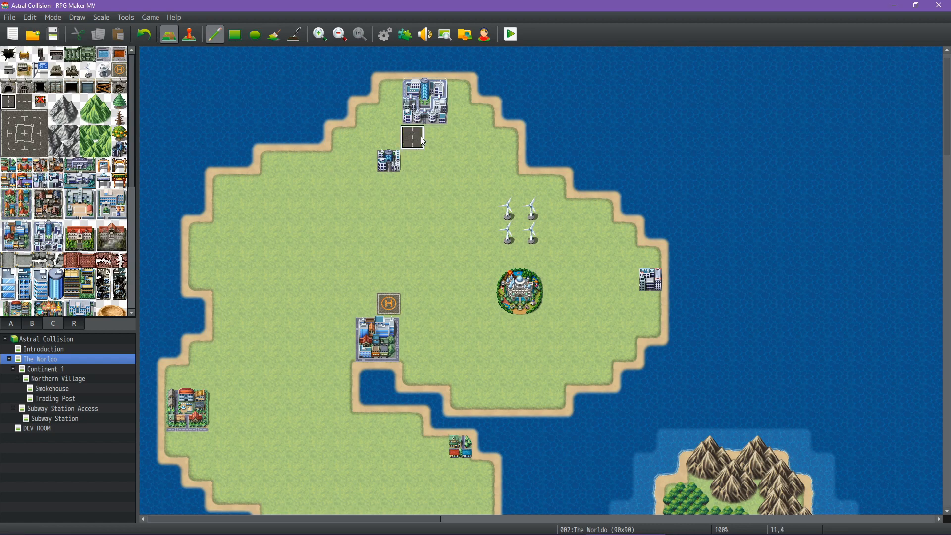
drag(422, 158, 417, 285)
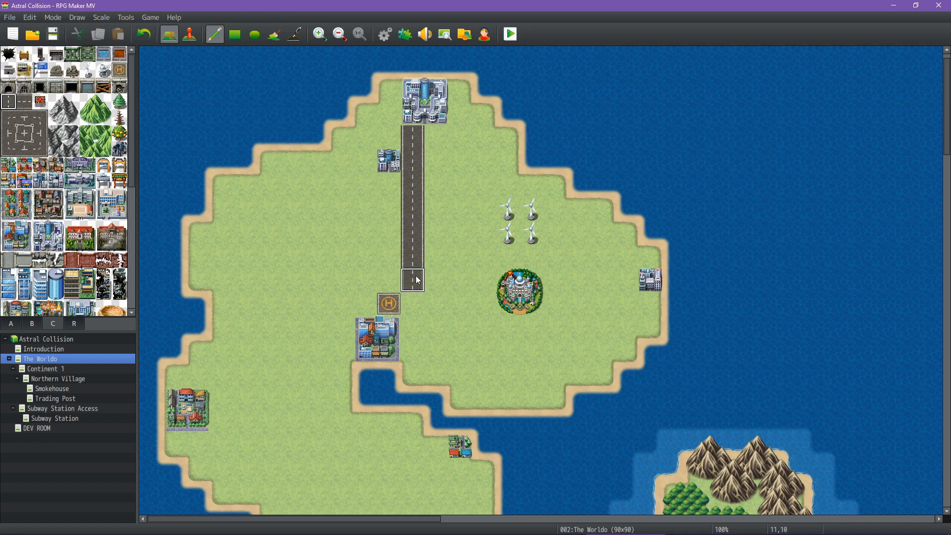
Add another helipad above the one north of the inlet city, plus two stacked helipads along that city's western side.
click(386, 283)
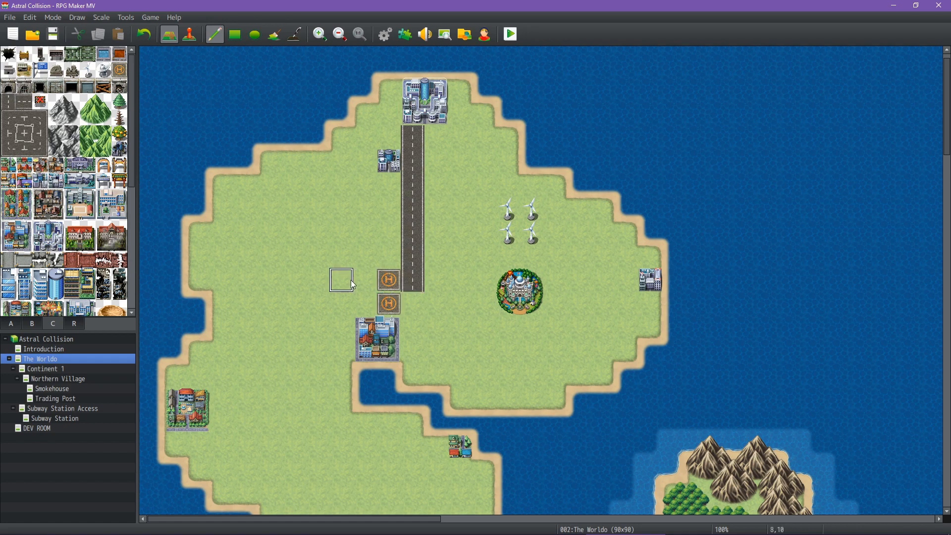
click(345, 354)
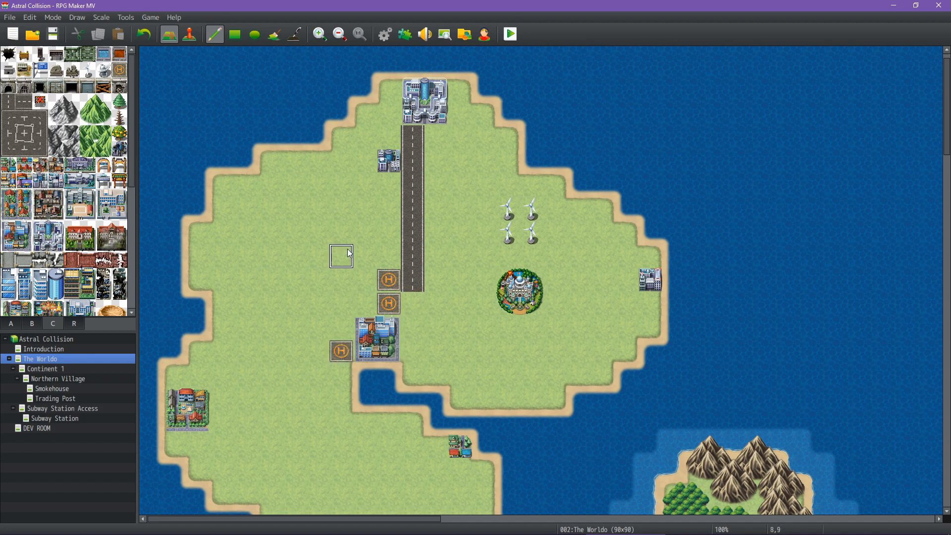
click(340, 329)
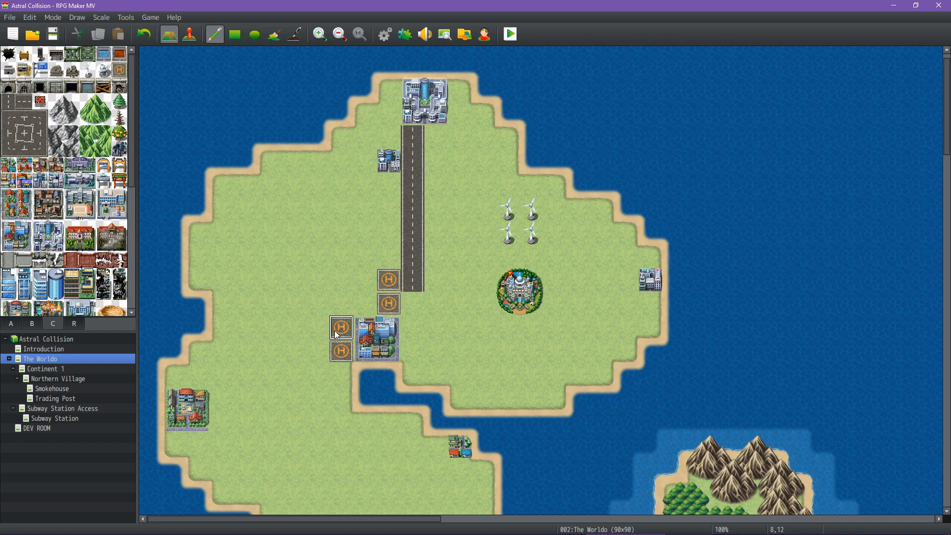
Erase the two helipads north of the inlet city and the lower of the two on its western side.
right_click(295, 352)
click(335, 352)
drag(384, 283, 389, 303)
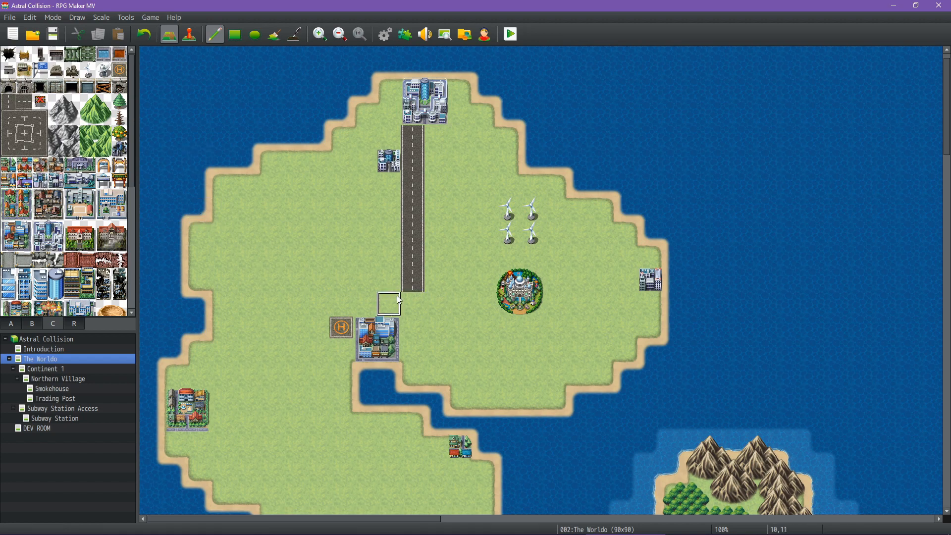
Lay a seven-tile horizontal road just south of the Theme Park and a single horizontal road tile southwest of the eastern city.
click(29, 105)
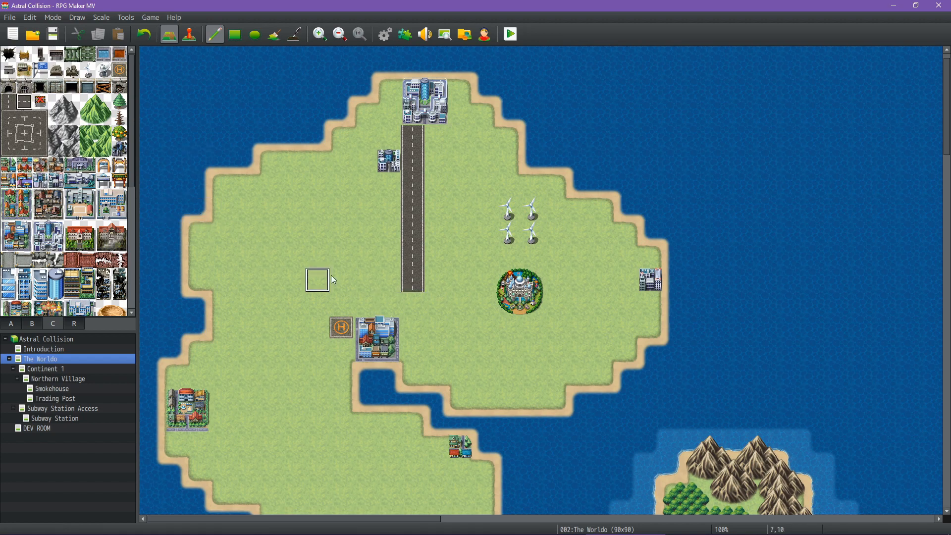
click(512, 333)
click(461, 328)
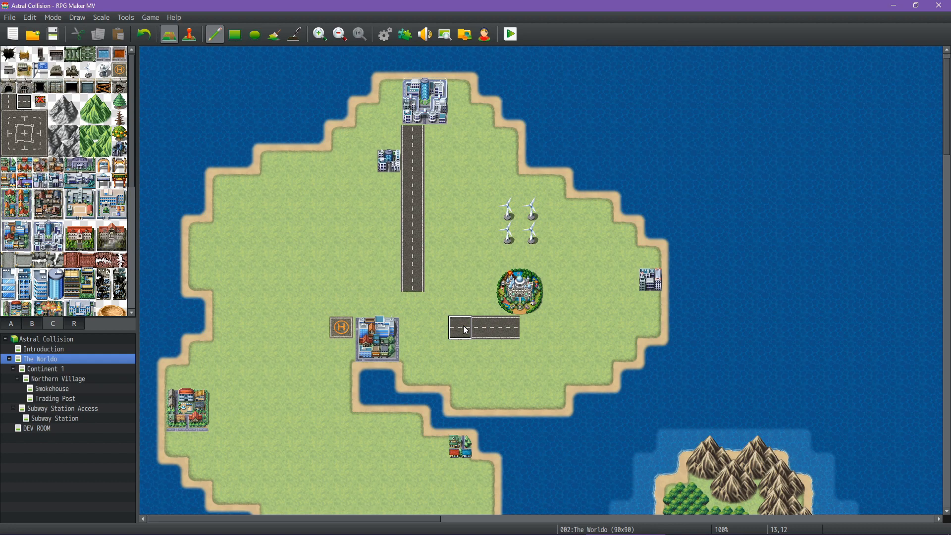
click(435, 328)
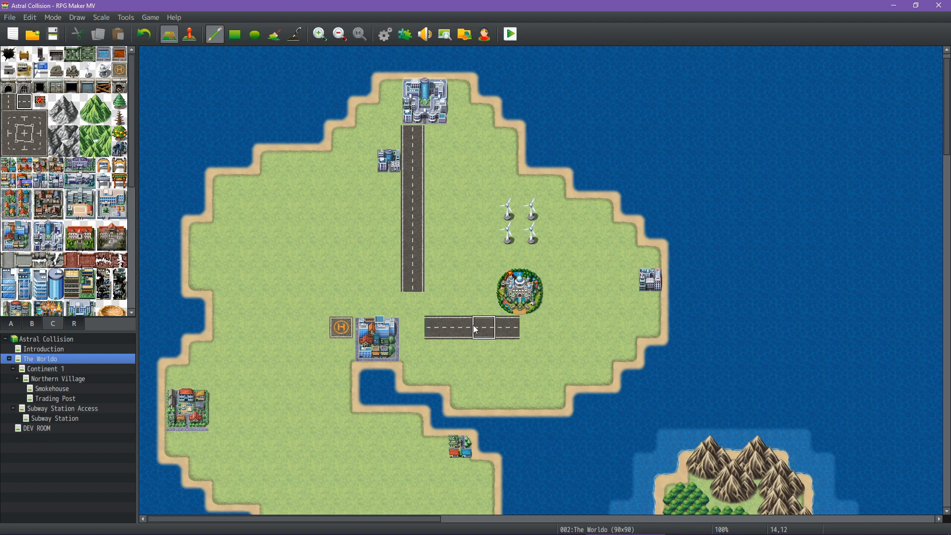
click(532, 328)
click(556, 328)
click(583, 331)
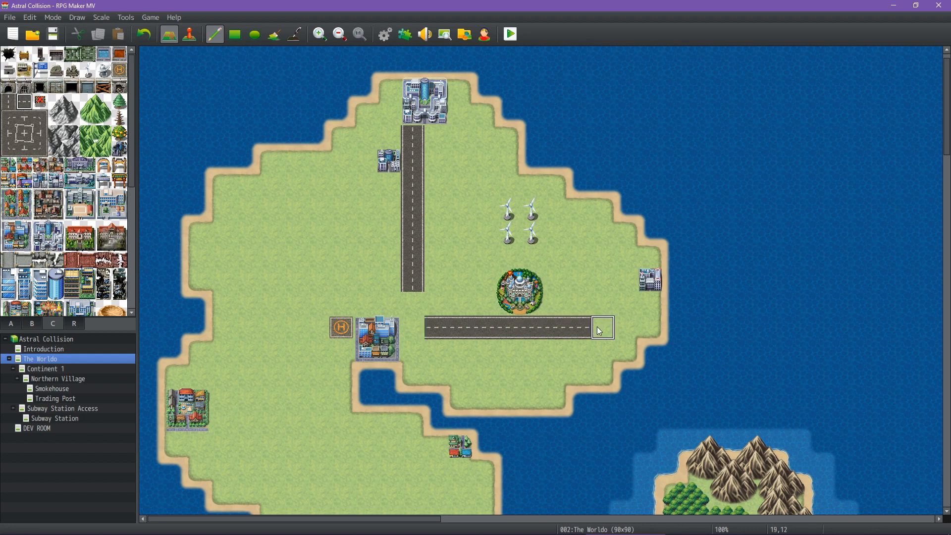
click(627, 308)
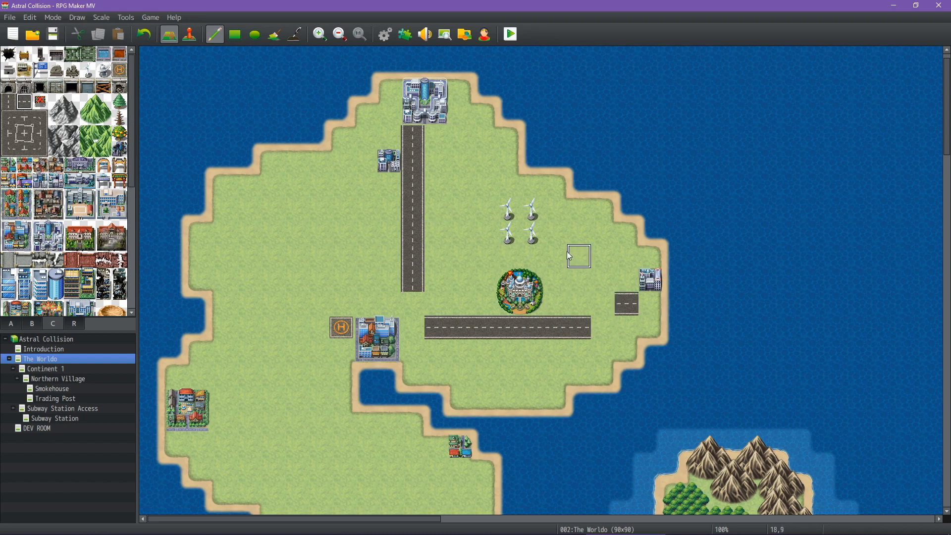
Lay a seven-tile horizontal road between the wind turbines and the Theme Park, reaching west to the main vertical road.
drag(530, 255, 508, 256)
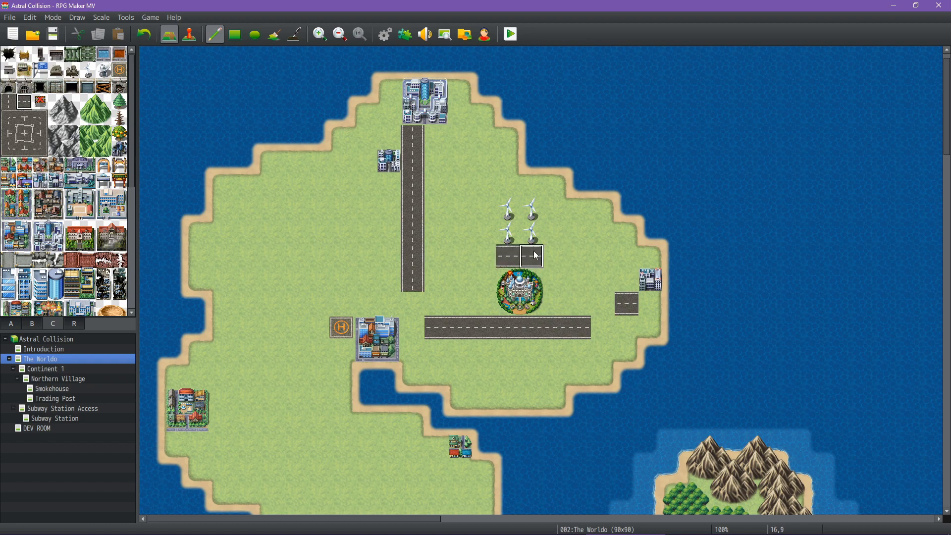
key(ctrl+z)
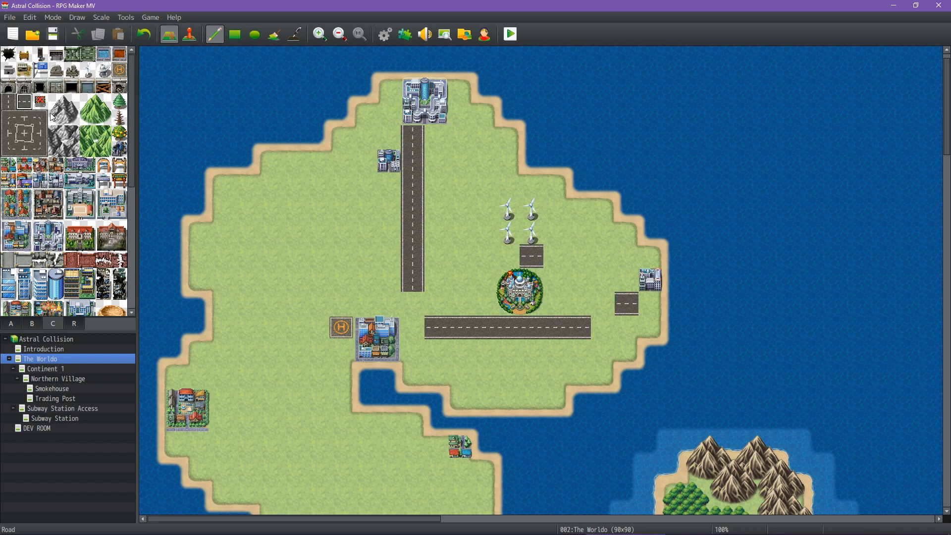
click(559, 254)
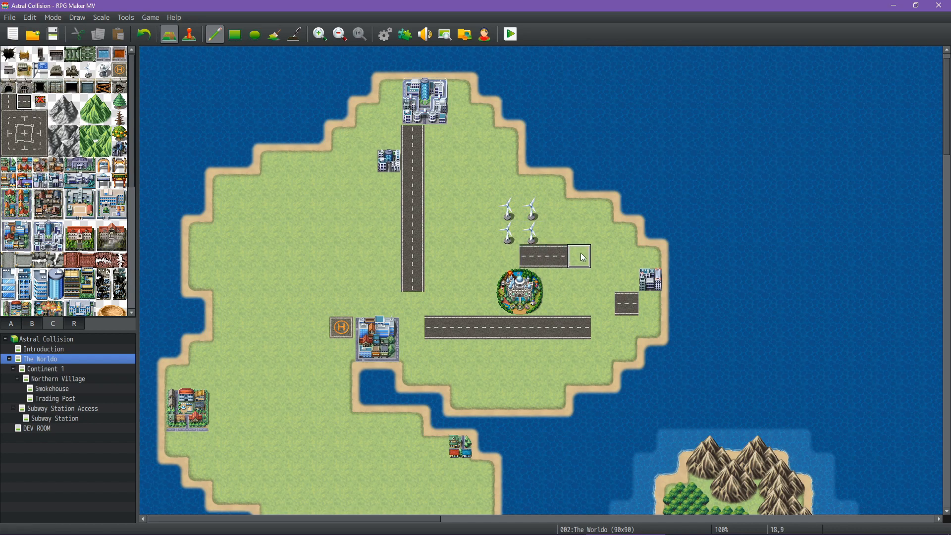
click(580, 254)
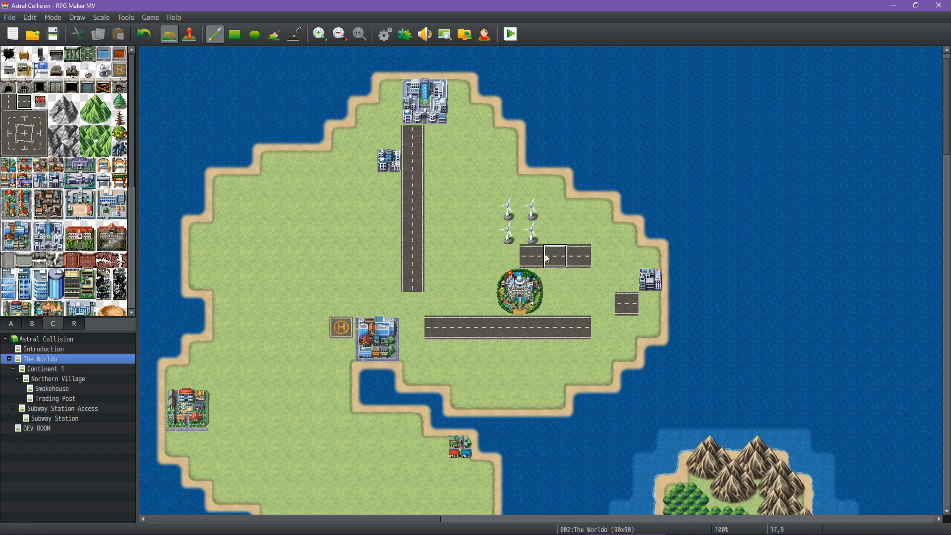
click(501, 257)
click(480, 255)
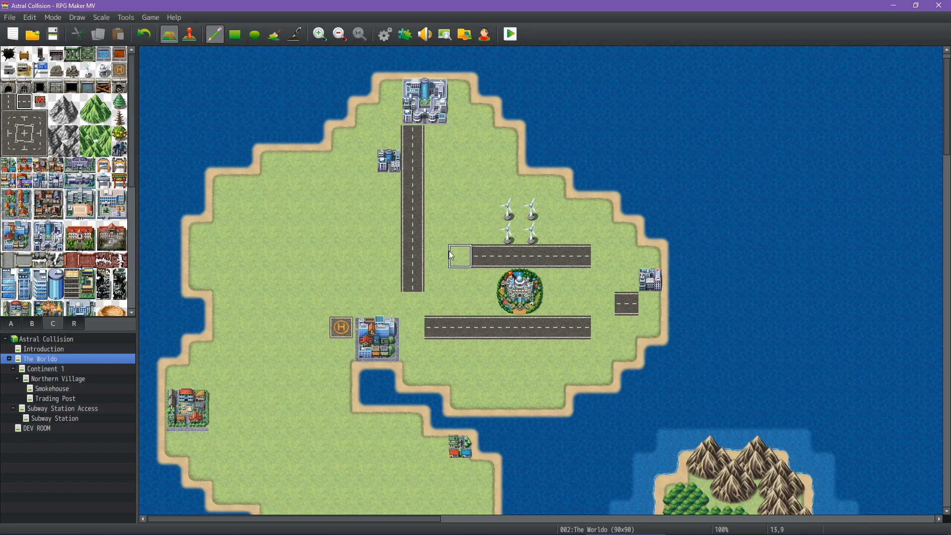
click(457, 253)
click(432, 250)
Replace the vertical road tile where the upper horizontal road meets the main road with an east-branching T-junction.
right_click(368, 247)
click(414, 254)
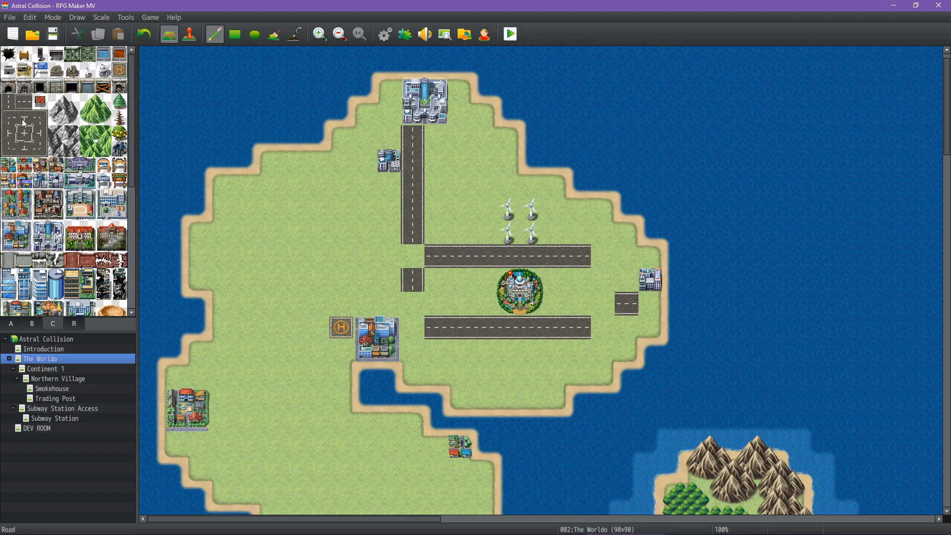
click(9, 134)
click(412, 256)
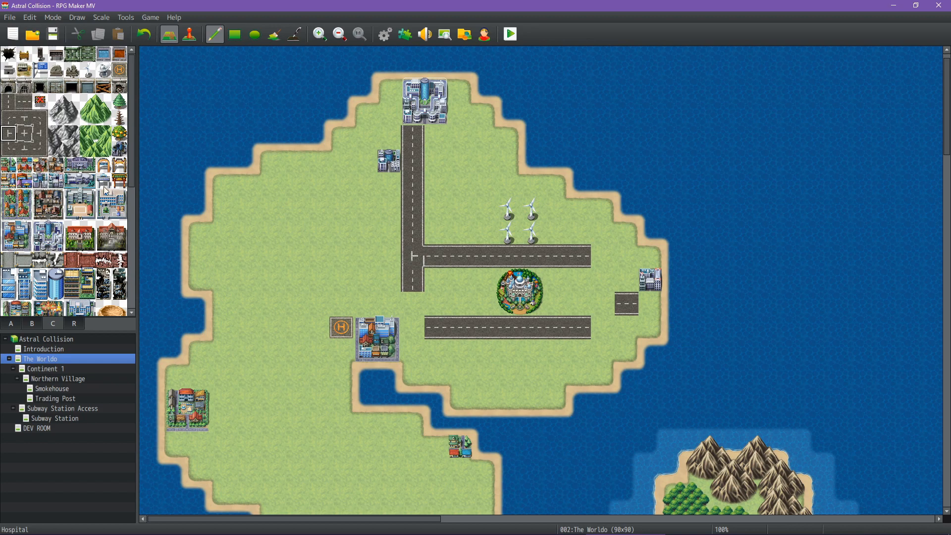
Place corner road tiles at the east ends of both Theme Park roads and directly below the eastern city.
click(40, 117)
click(602, 256)
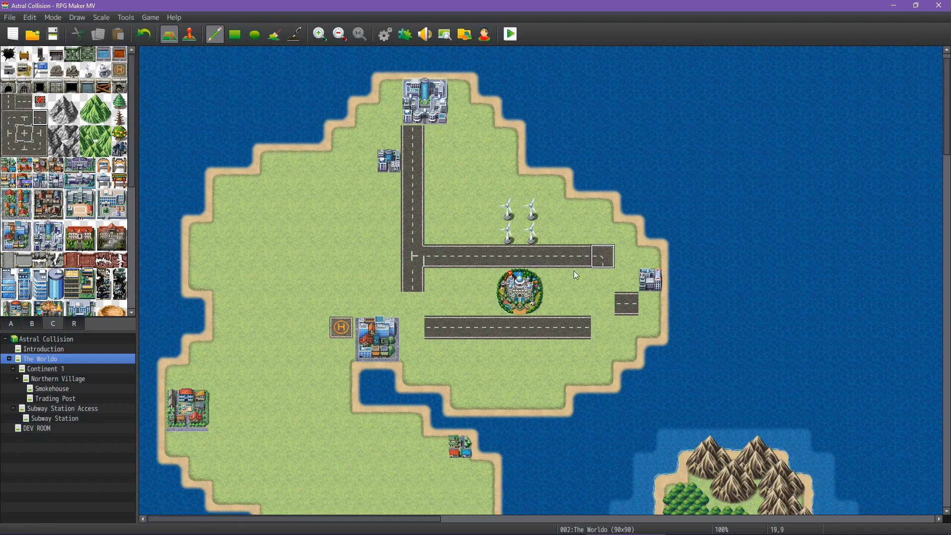
click(41, 149)
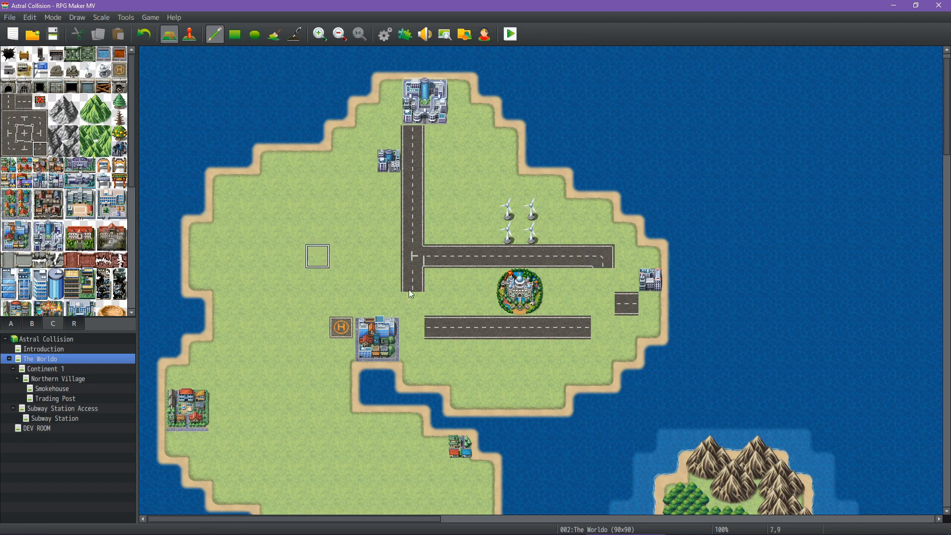
click(652, 304)
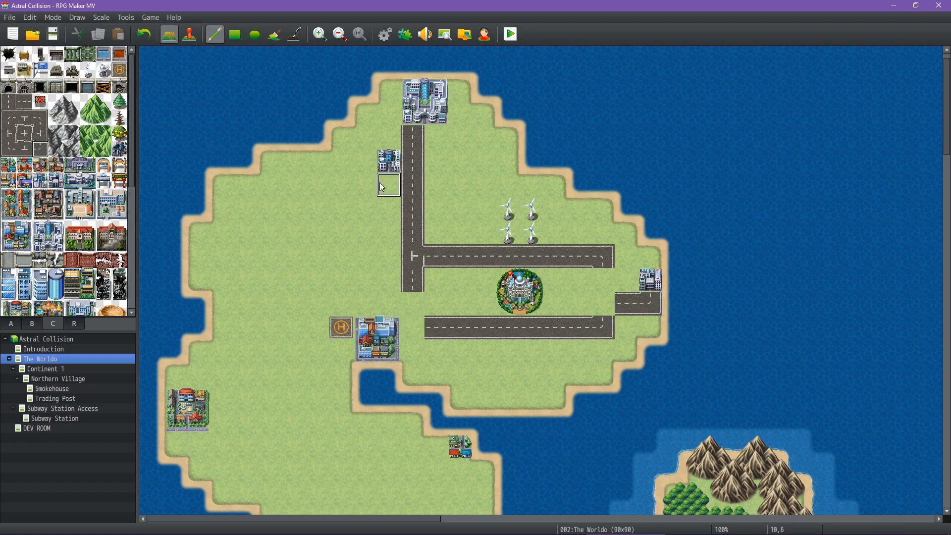
click(14, 124)
click(9, 152)
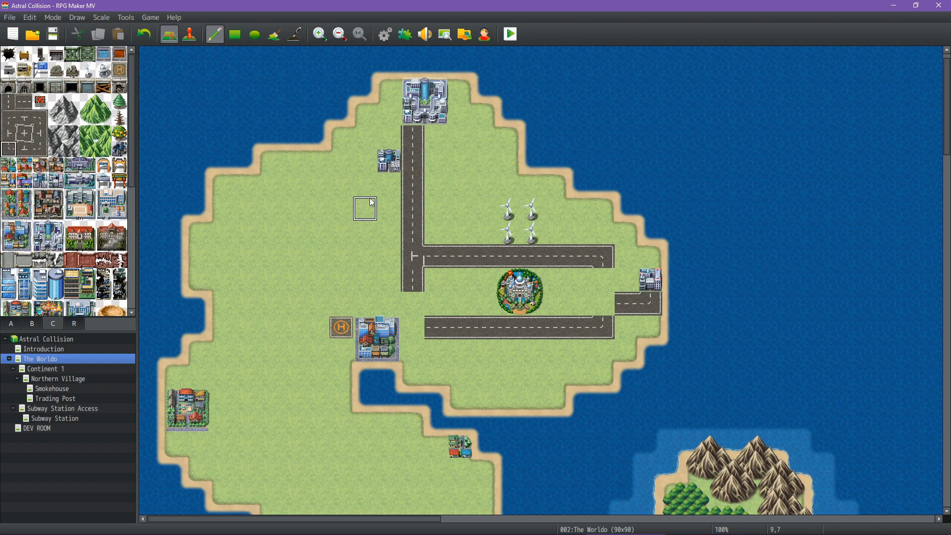
click(389, 183)
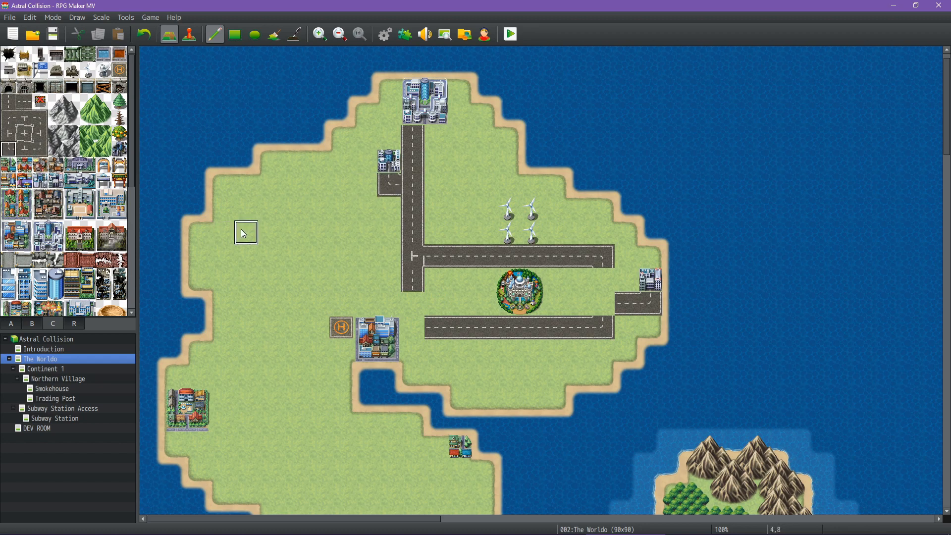
key(ctrl+z)
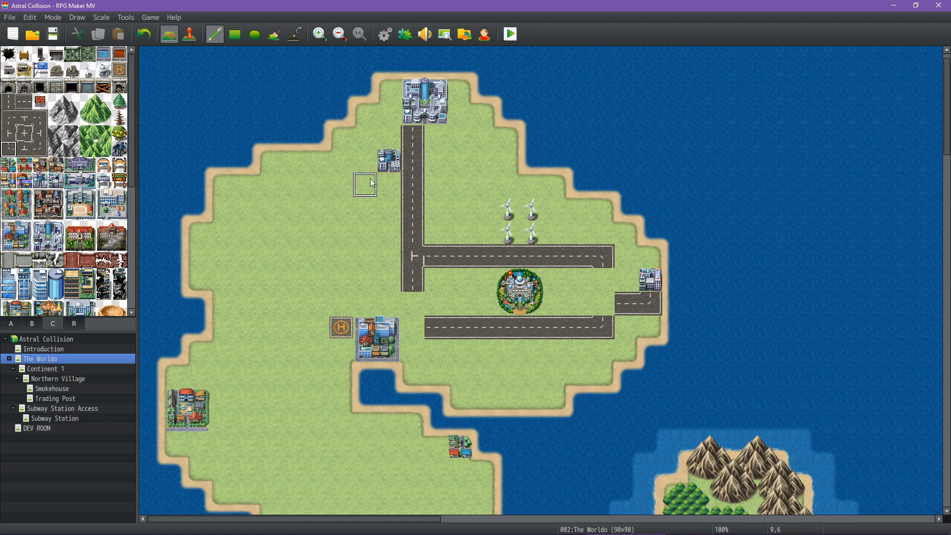
Place west-branching T-junctions beside the small northern city and at the main road's south end, plus a north-branching one at the loop's southwest corner.
click(43, 136)
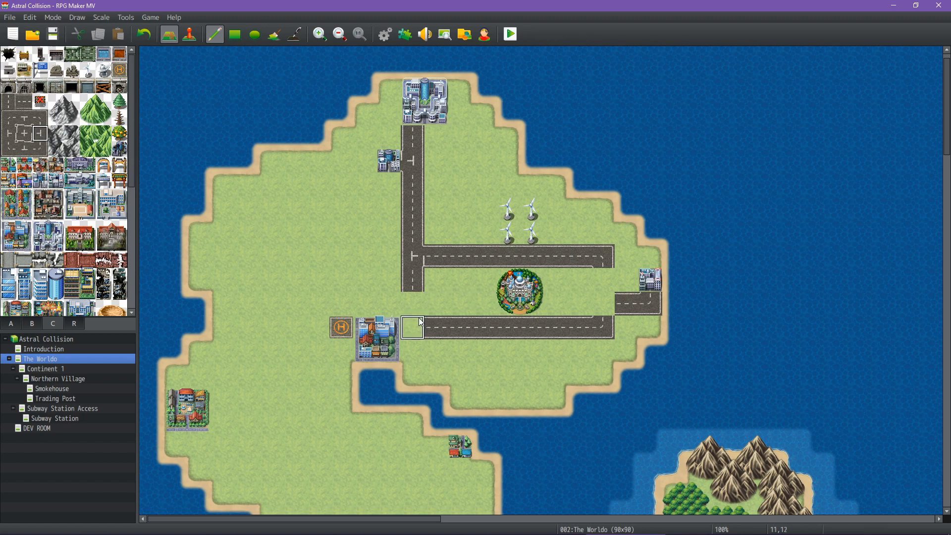
click(413, 304)
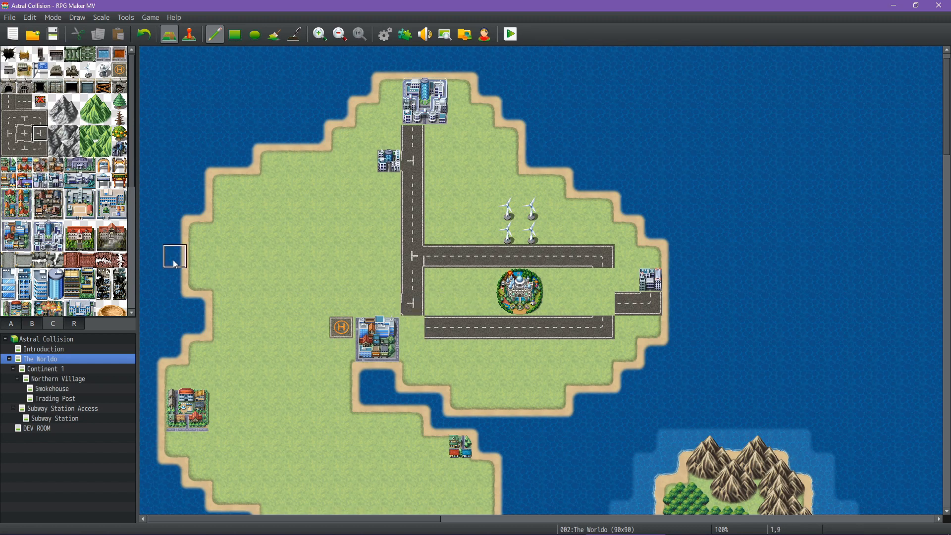
click(23, 149)
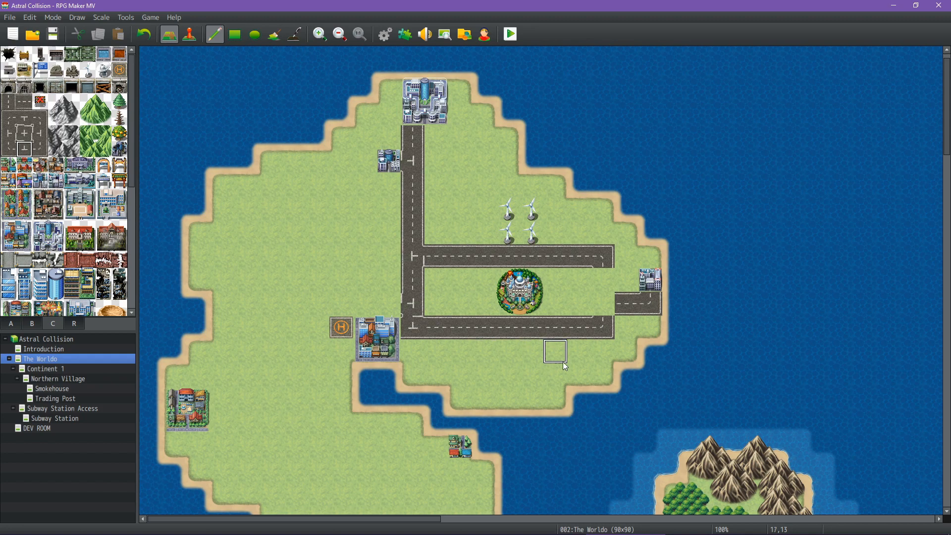
Close the east side of the Theme Park loop with an east-branching T-junction and a vertical road tile above it.
click(5, 134)
click(602, 303)
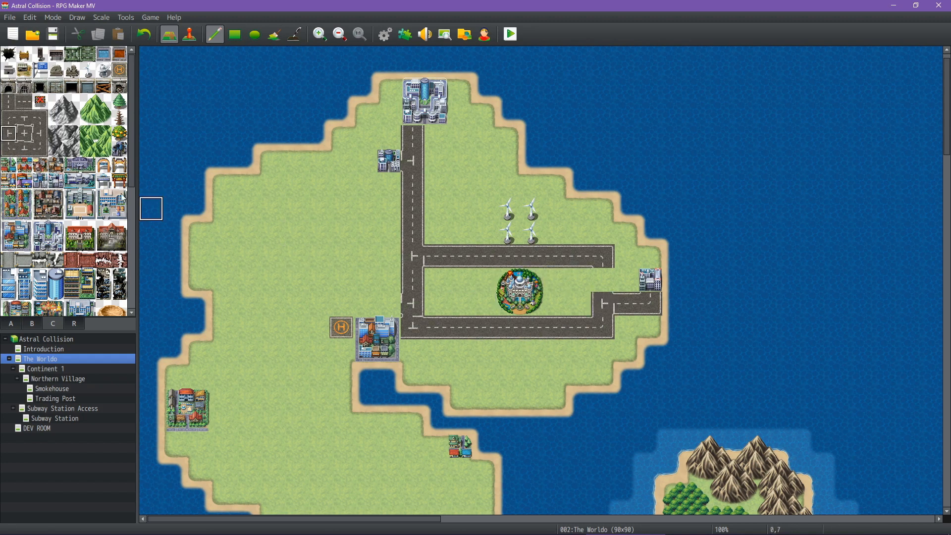
click(10, 104)
click(602, 279)
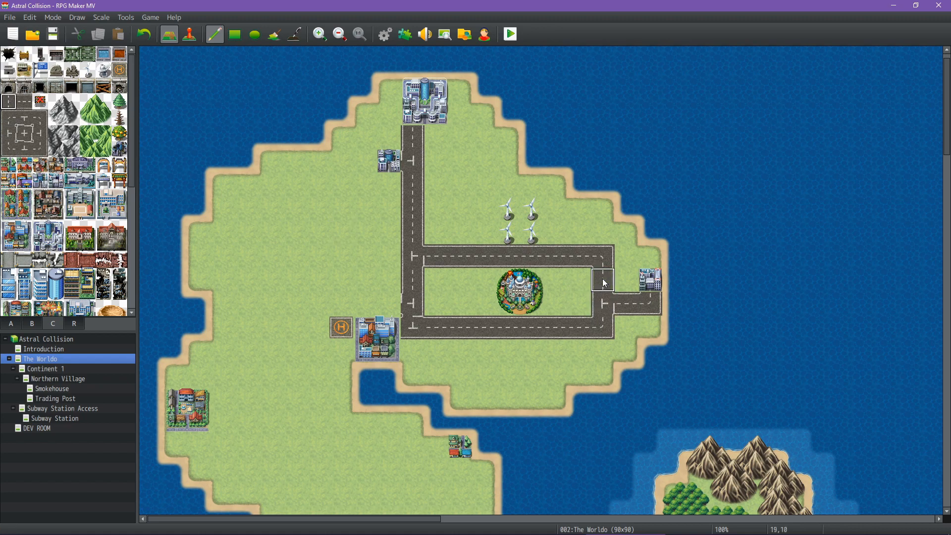
Run a three-tile horizontal road west above the inlet city and its helipad, ending in a corner tile that turns south.
click(24, 101)
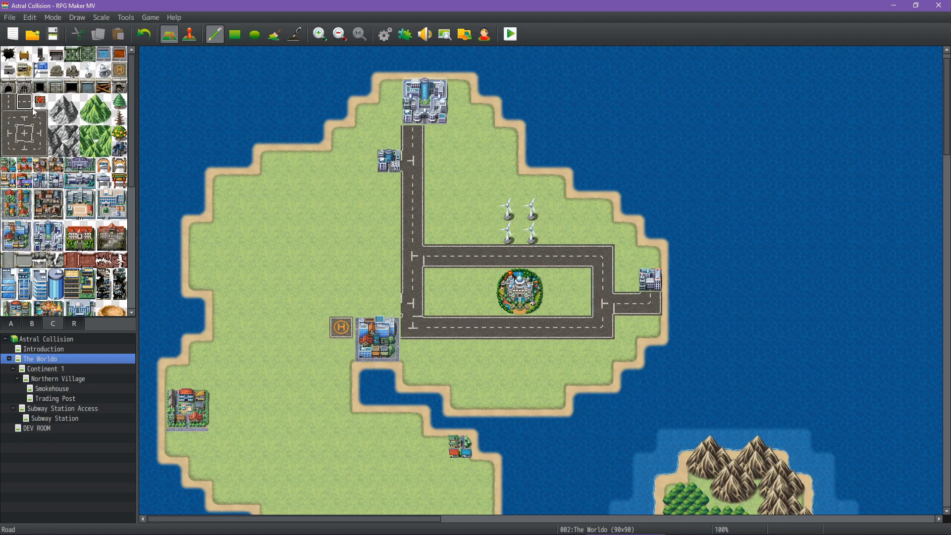
click(389, 304)
drag(389, 304, 342, 304)
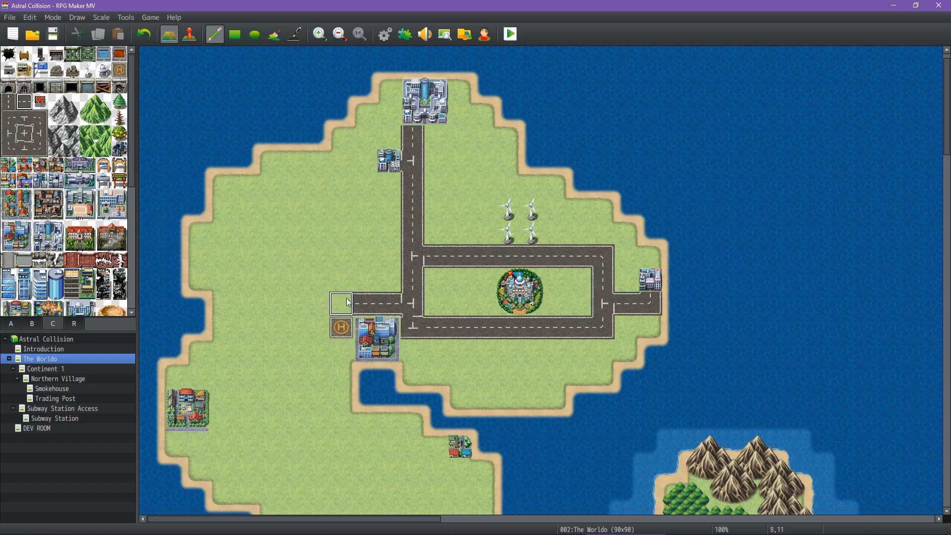
scroll(302, 409, down, 4)
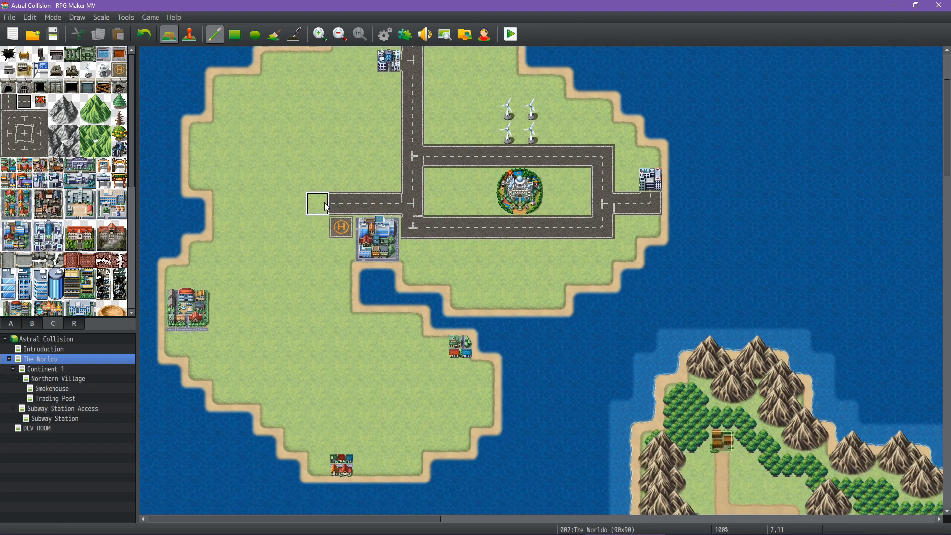
click(9, 118)
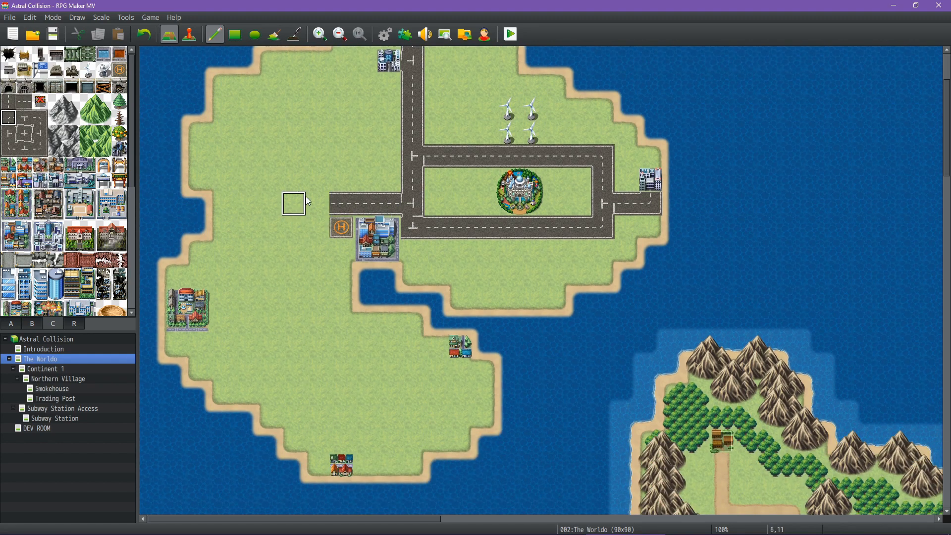
click(332, 204)
key(ctrl+z)
click(322, 205)
Add a T-junction west of the helipad with three vertical road tiles below it, and a four-tile vertical road north of the southern town.
click(9, 133)
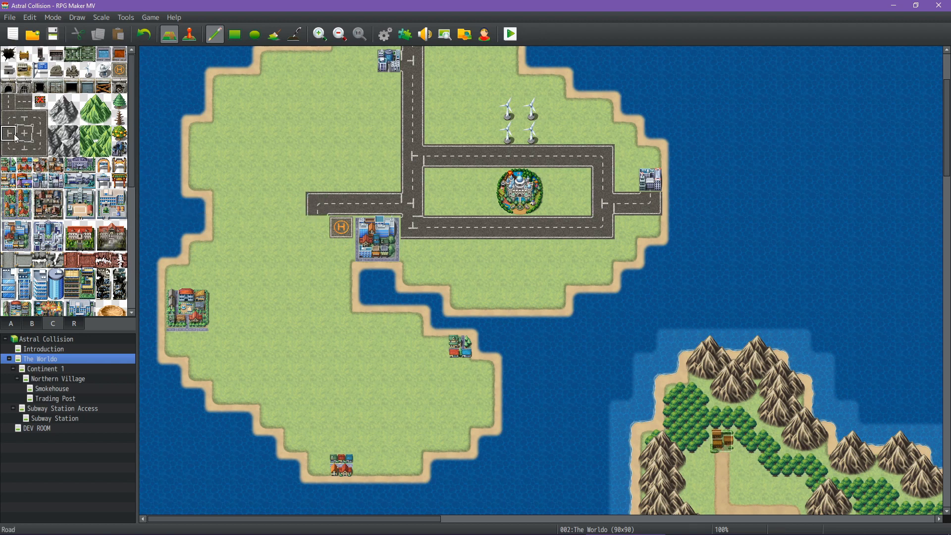
click(319, 228)
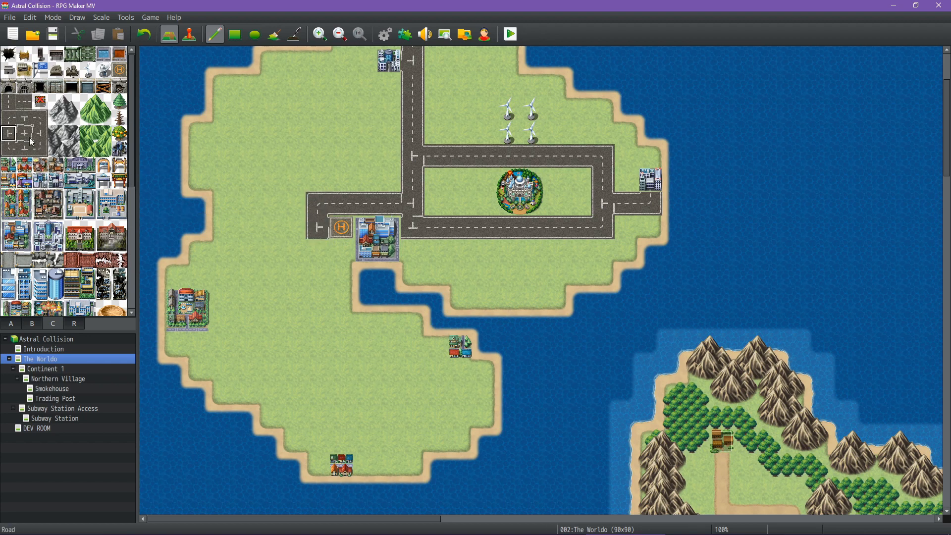
click(10, 106)
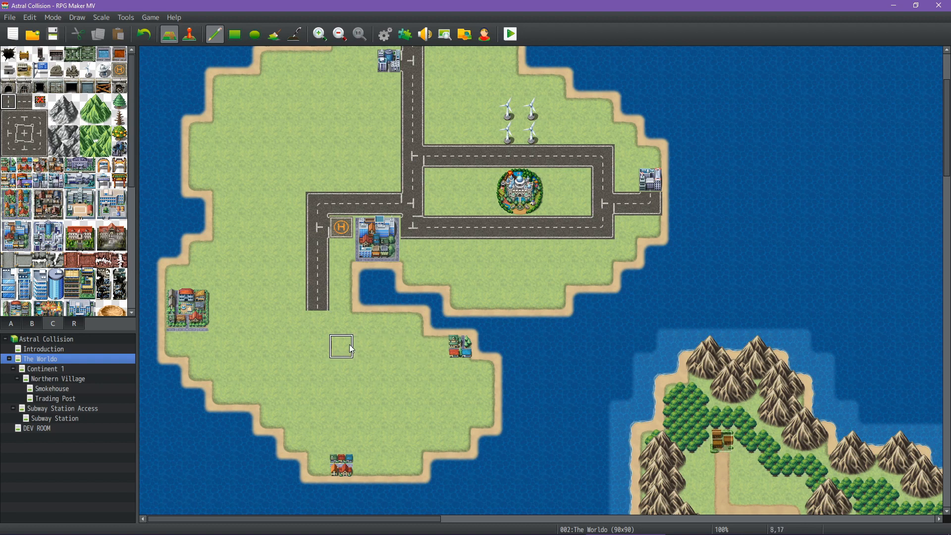
drag(349, 366, 343, 432)
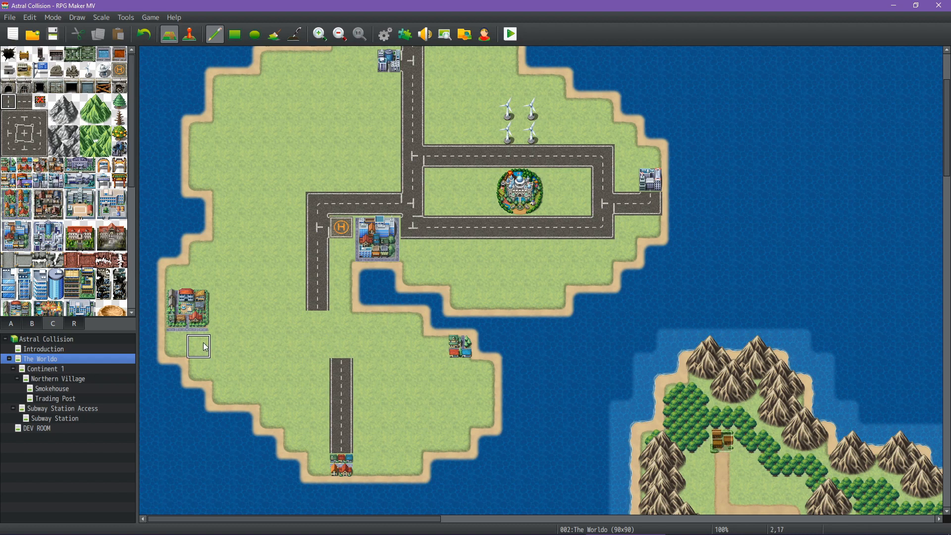
Place a corner road tile below the western city and adjoining north- and south-branching T-junctions above the southern town's road.
click(8, 149)
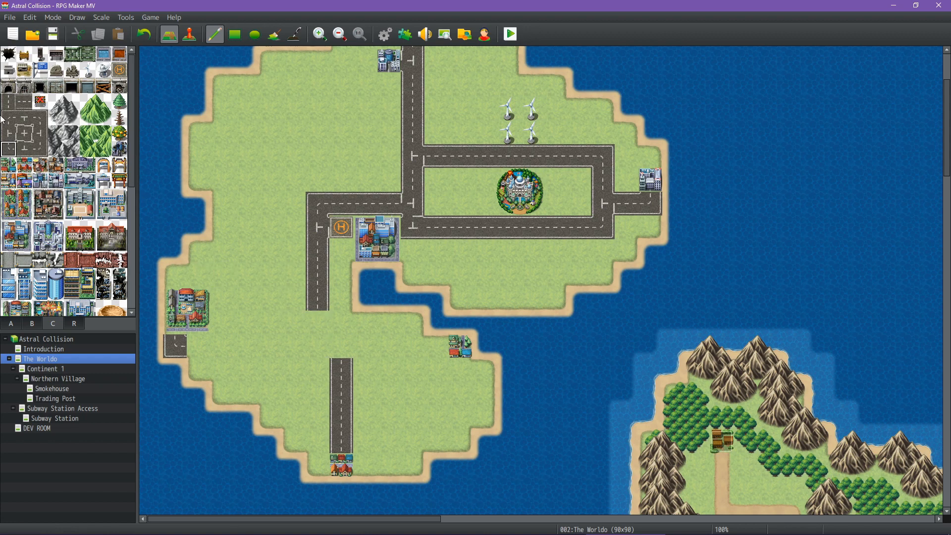
click(25, 150)
click(318, 346)
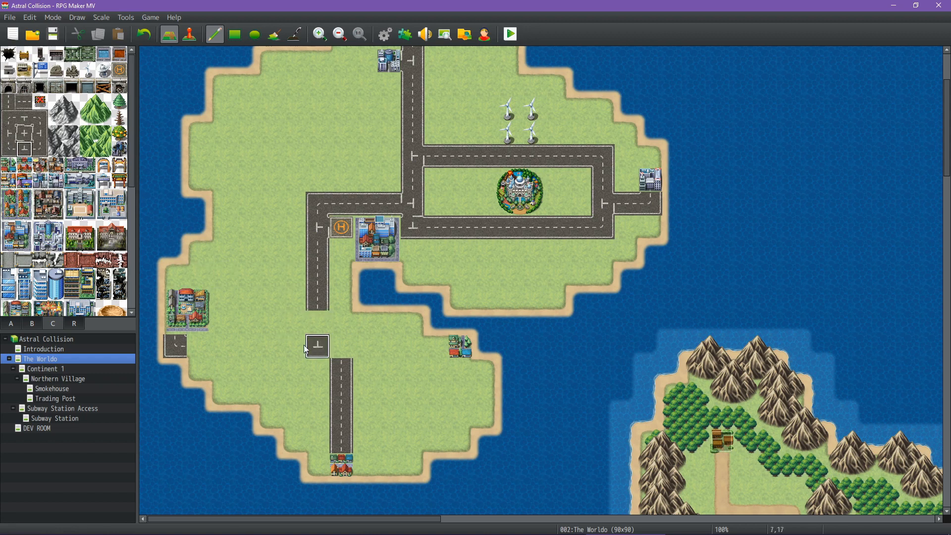
click(24, 118)
click(342, 346)
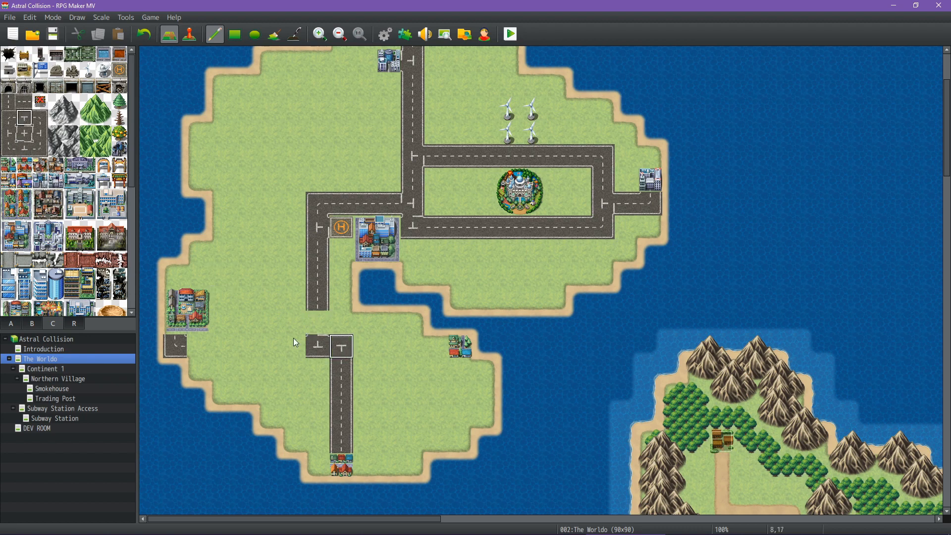
click(5, 103)
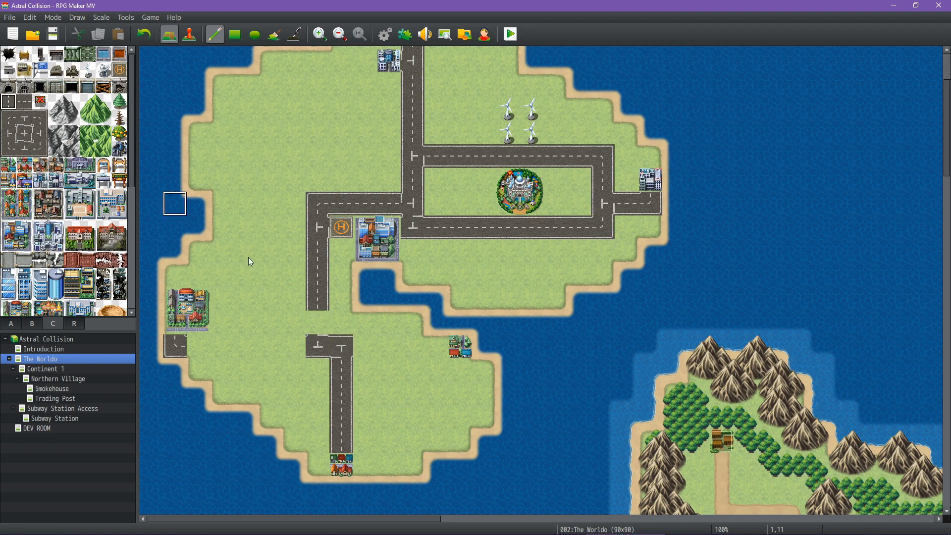
Complete the island's southwestern road network with road tiles, closing the north-south gap and linking the junction to the west and east coast towns.
click(318, 322)
click(40, 149)
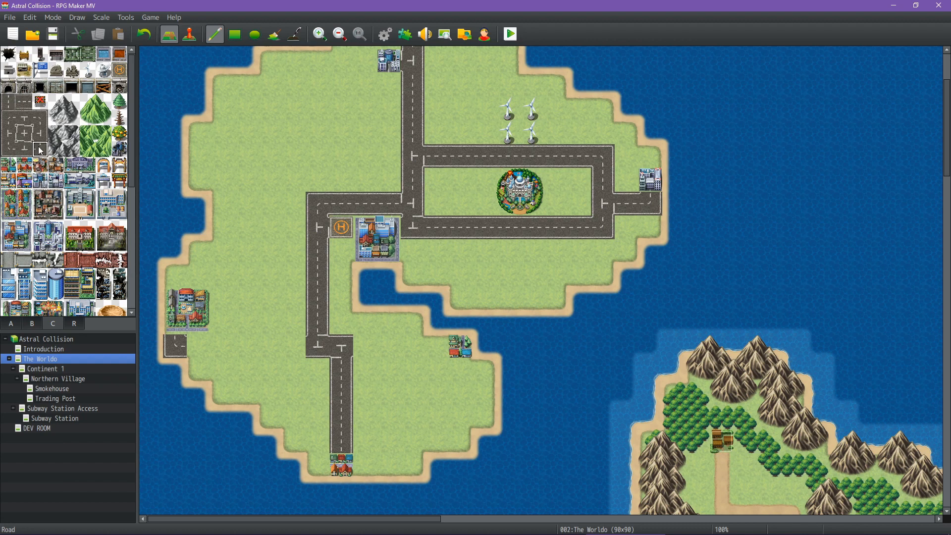
click(22, 104)
drag(295, 345, 200, 346)
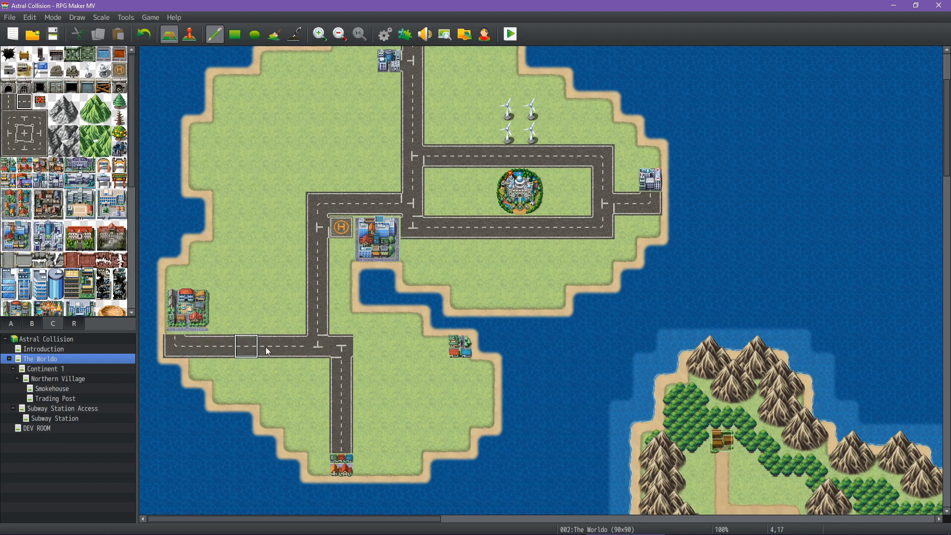
drag(366, 351, 426, 352)
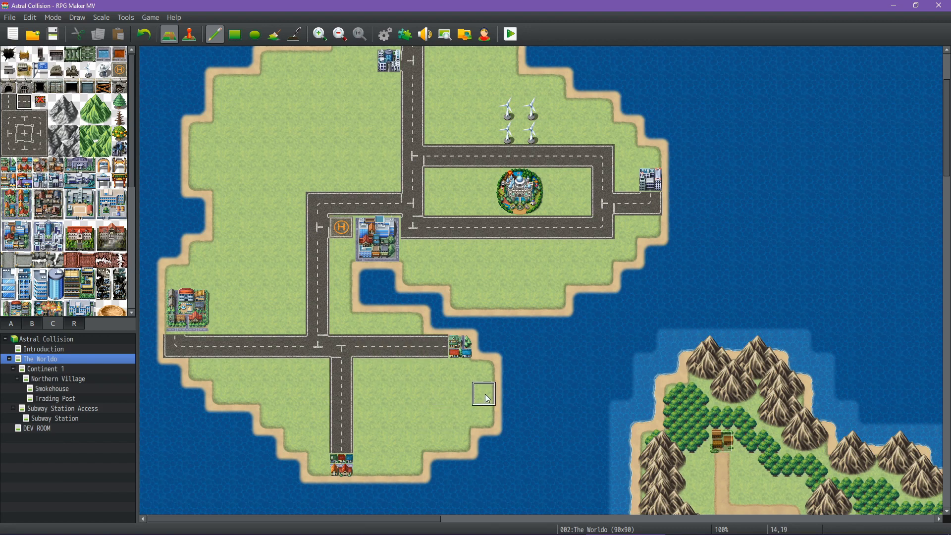
Fill the grass on both sides of the round city inside the road loop with rectangular blocks of Forest tiles.
middle_drag(498, 369, 498, 306)
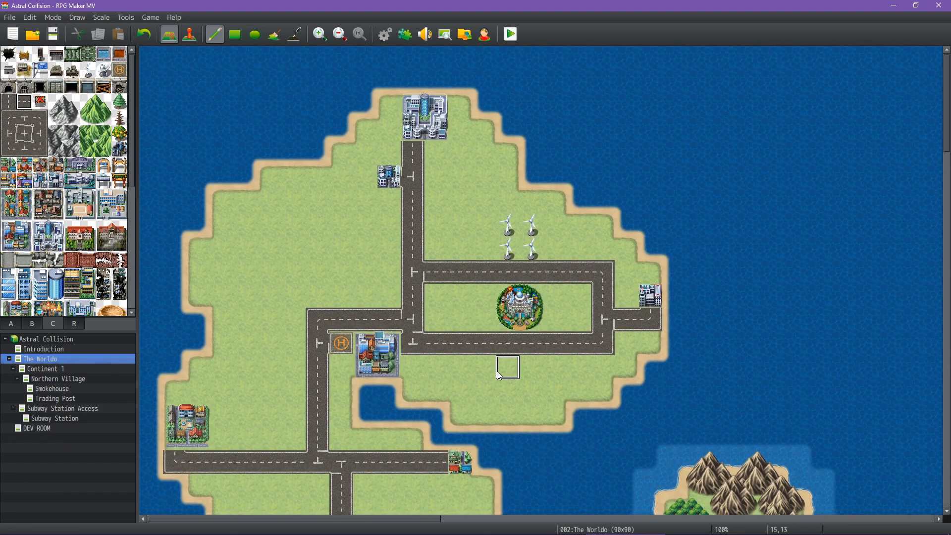
scroll(497, 391, down, 1)
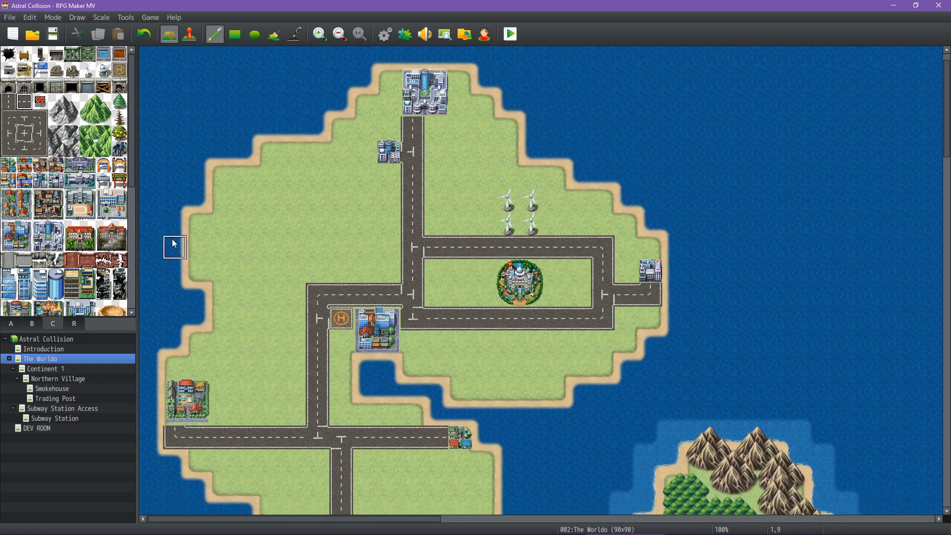
click(10, 324)
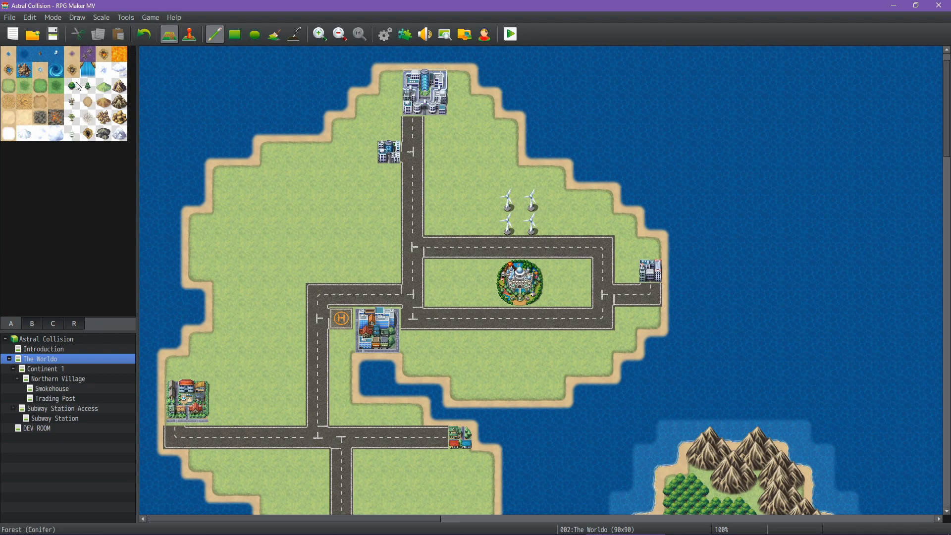
click(72, 85)
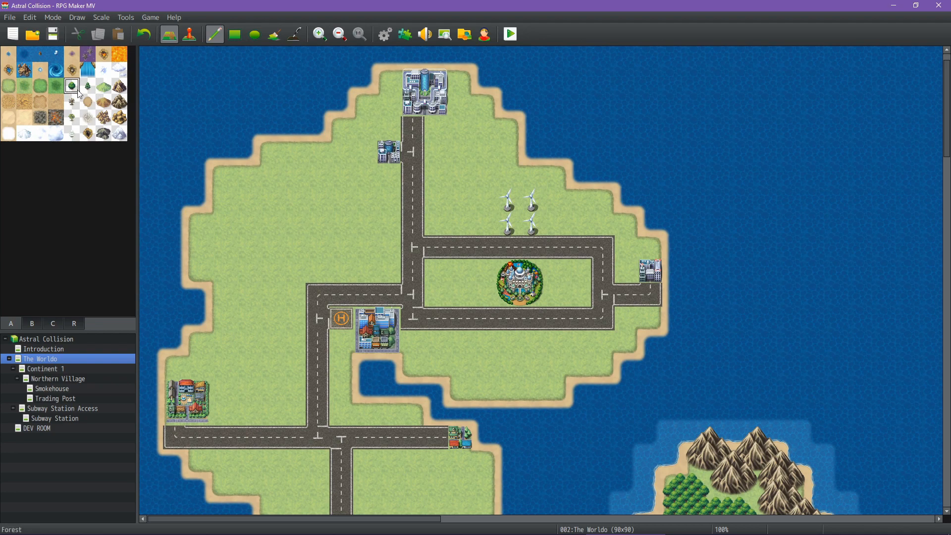
click(234, 35)
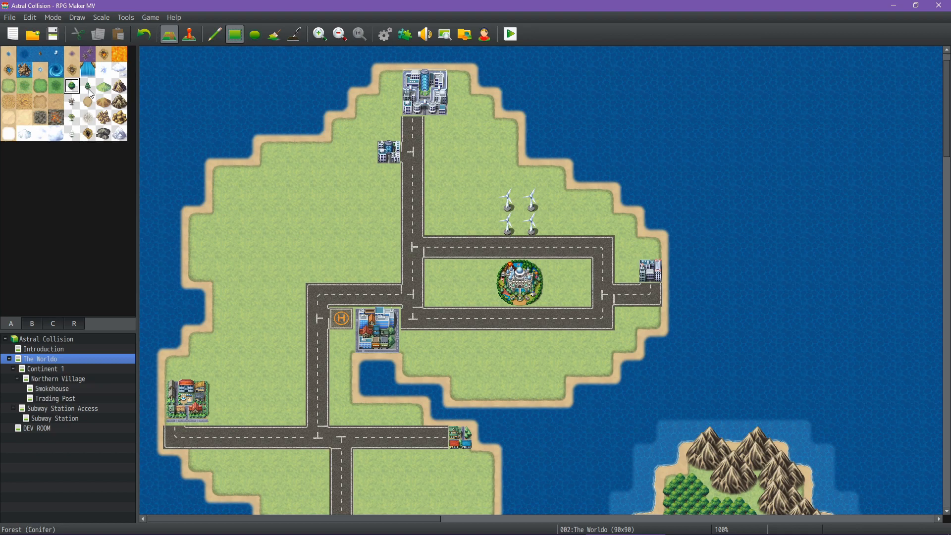
mouse_move(429, 259)
middle_down()
mouse_move(551, 277)
mouse_move(695, 395)
mouse_move(727, 409)
mouse_move(550, 244)
middle_up()
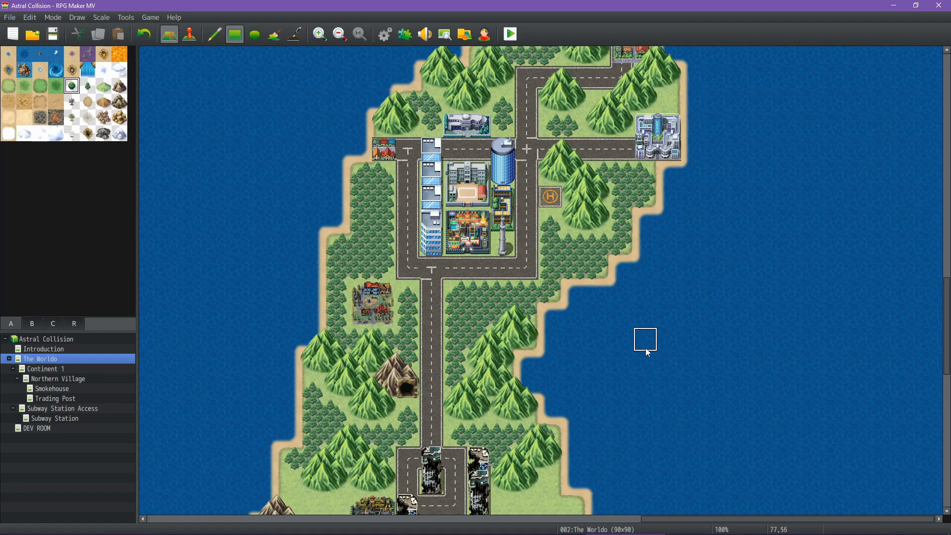
middle_drag(592, 388, 236, 206)
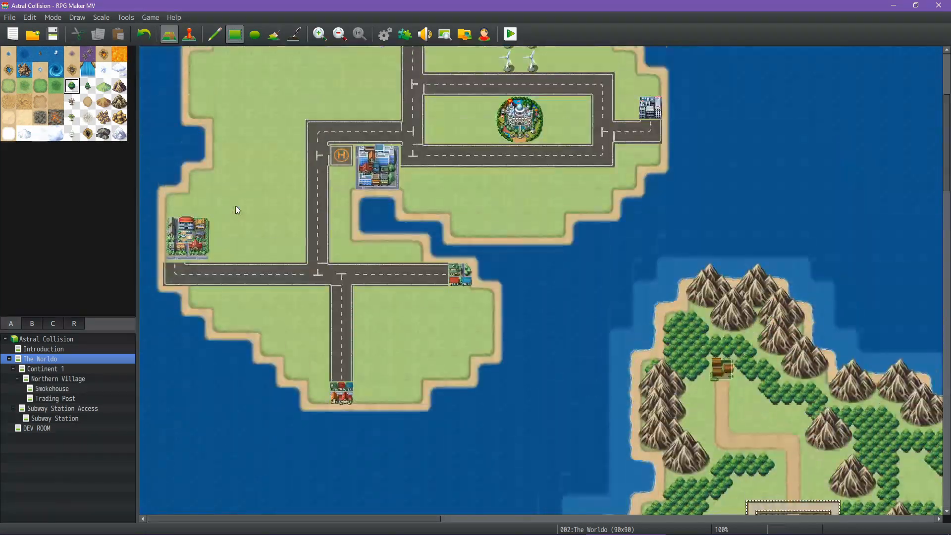
middle_drag(440, 272, 403, 219)
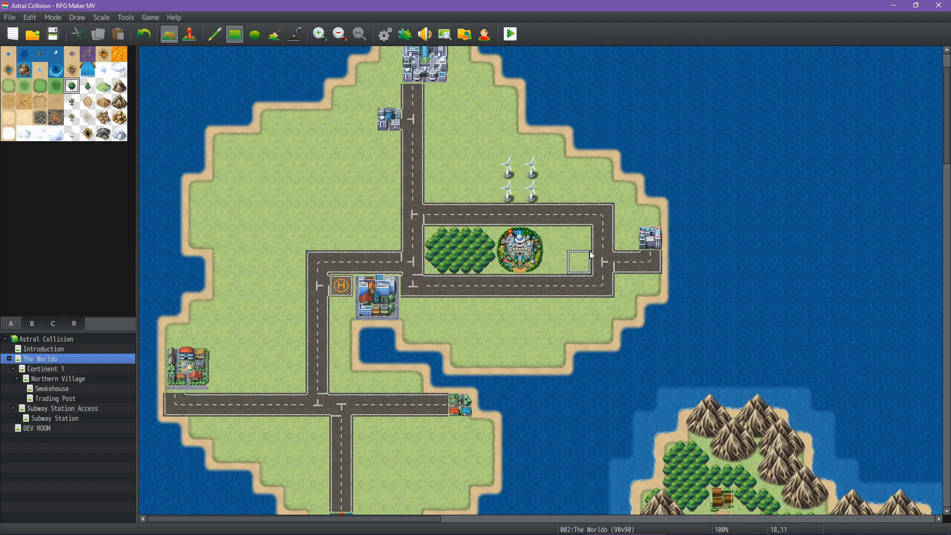
click(559, 237)
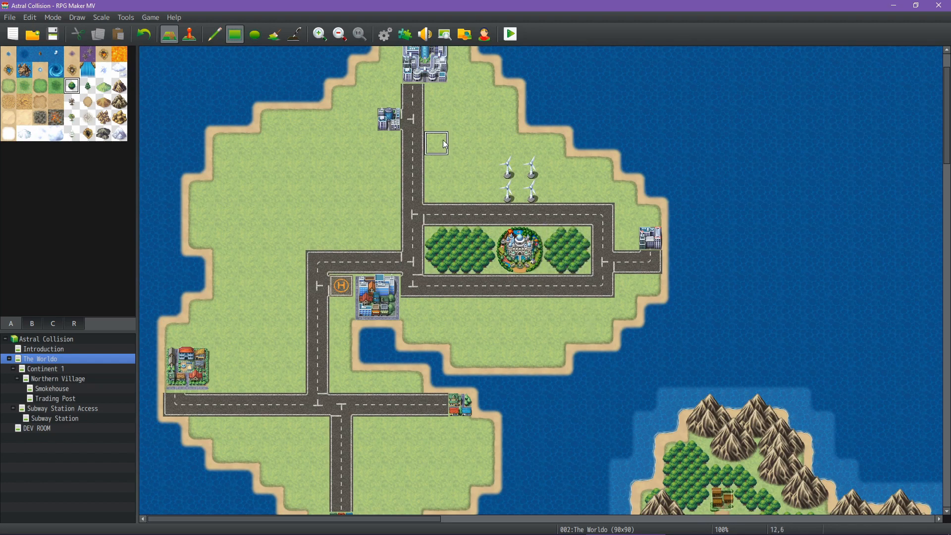
Add Forest tiles in the road corner west of the wind turbines and on both sides of the northernmost city.
mouse_move(449, 185)
mouse_down()
mouse_move(448, 174)
mouse_move(437, 190)
mouse_move(477, 189)
mouse_move(430, 203)
mouse_up()
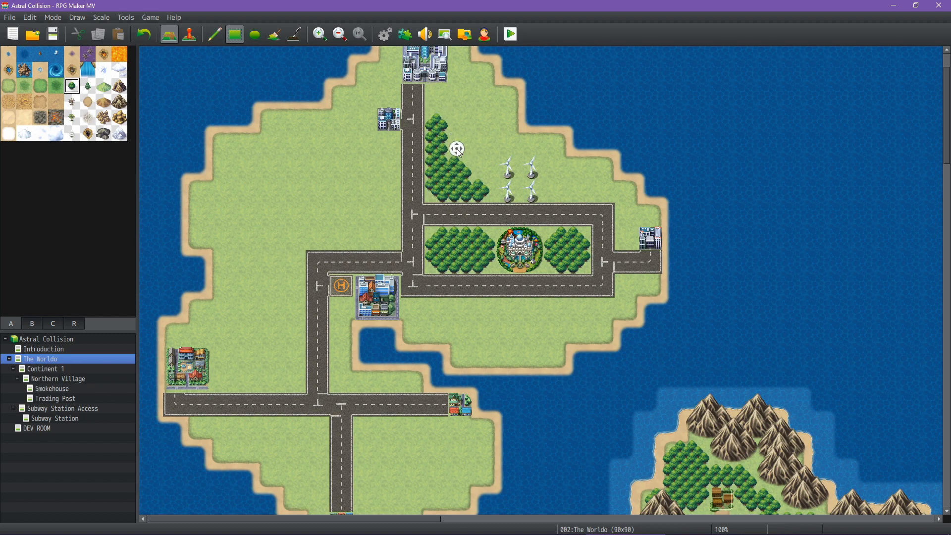
scroll(457, 149, up, 2)
click(442, 106)
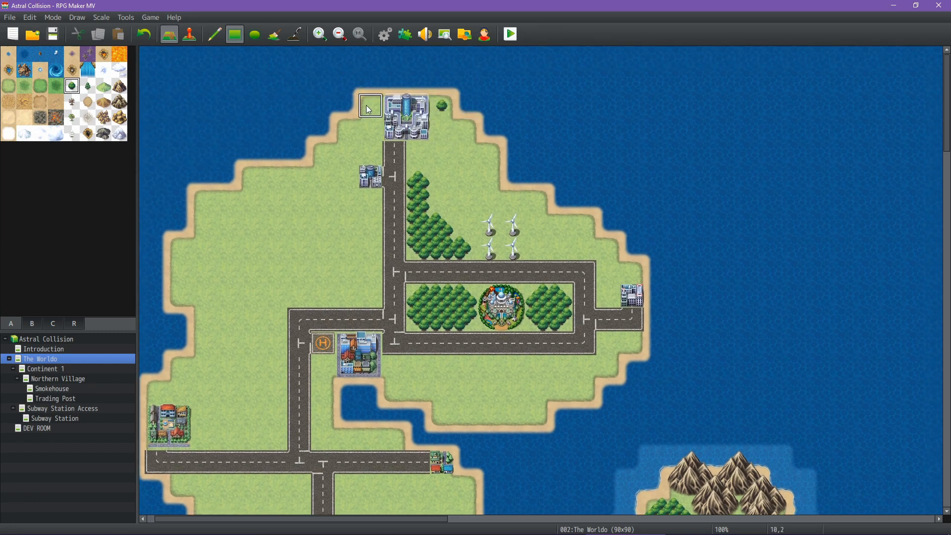
click(368, 124)
click(346, 124)
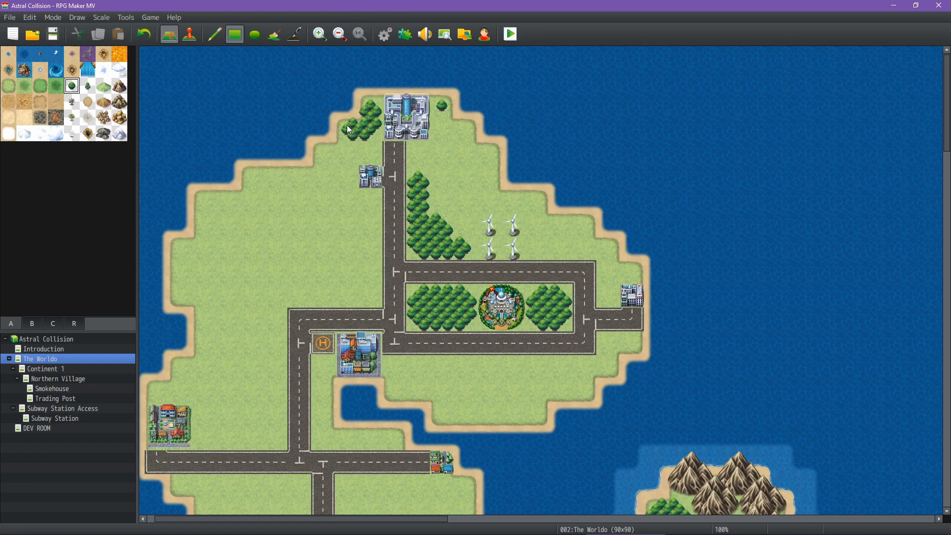
click(449, 125)
click(457, 122)
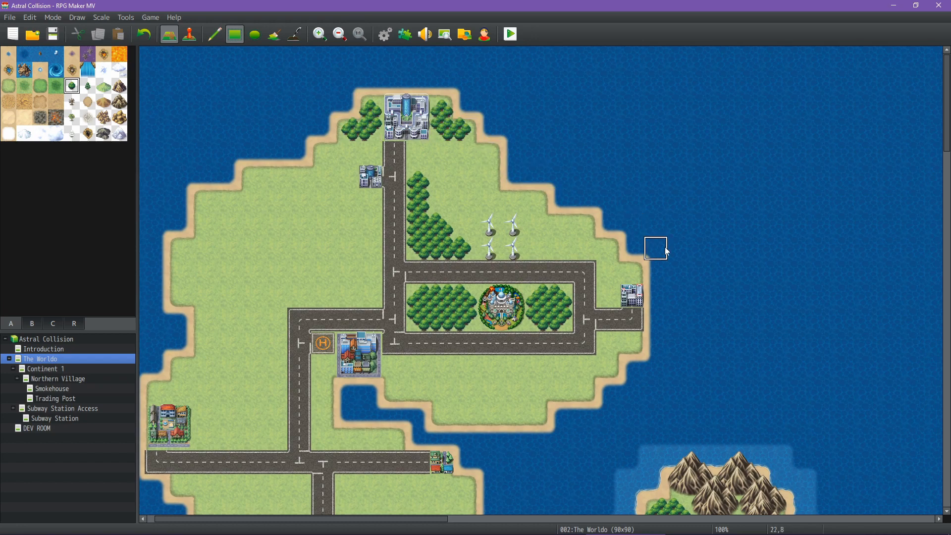
Place Forest tiles on the grass west and north of the small east coast town.
click(608, 290)
click(611, 276)
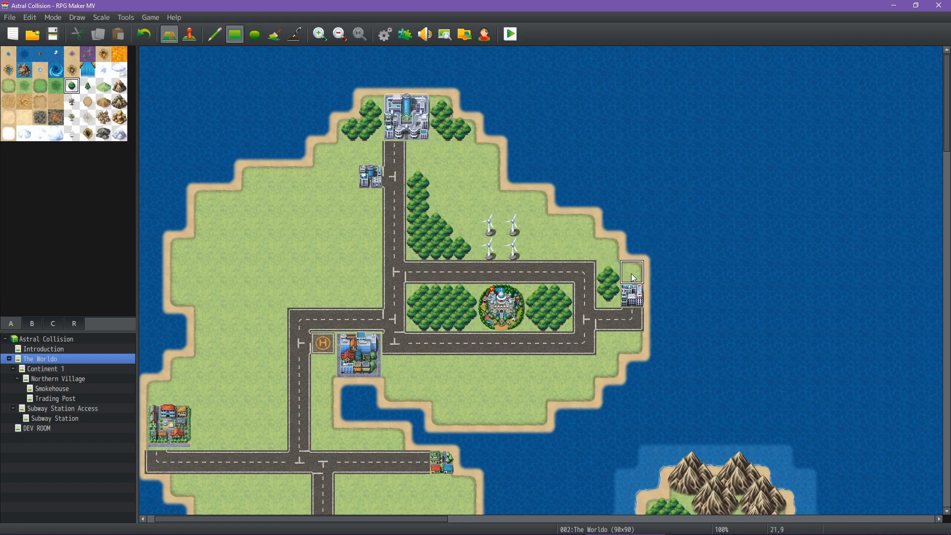
click(626, 272)
Paint a forest belt south of the road loop, two rows deep in its middle section.
scroll(575, 286, down, 5)
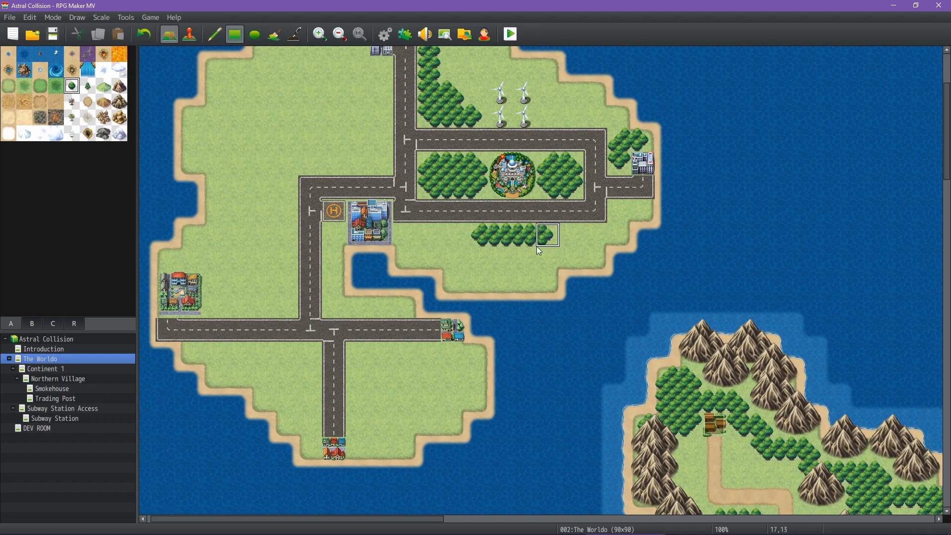
click(486, 254)
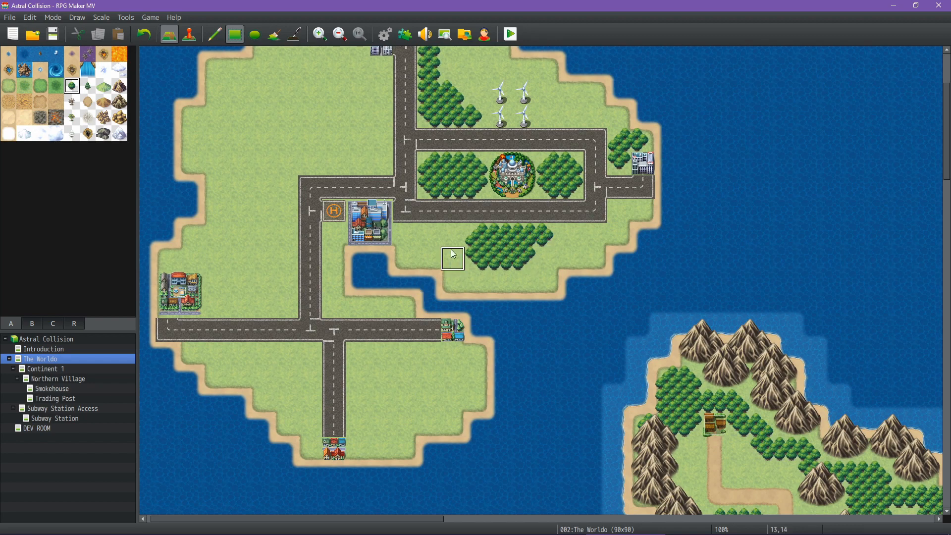
click(460, 233)
click(429, 236)
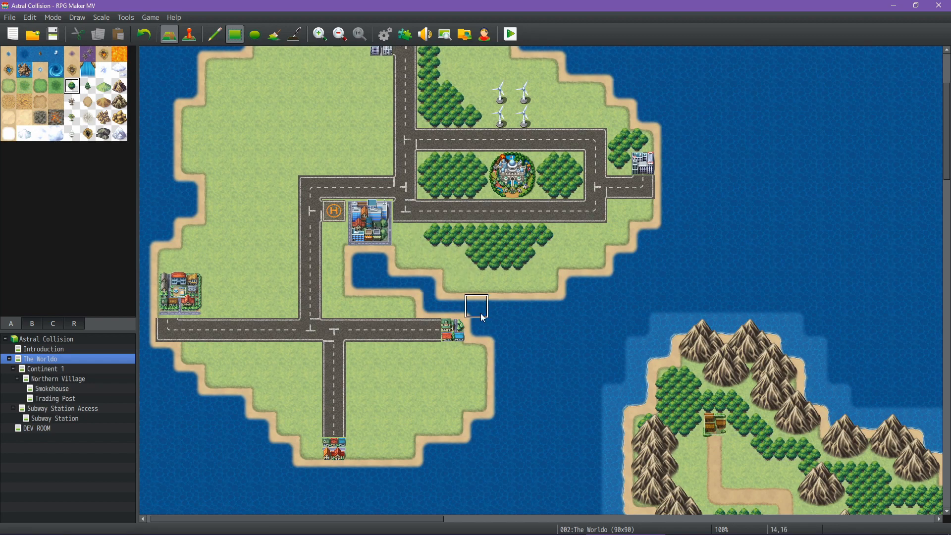
Add a forest strip below the helipad and smaller forest patches on the southern peninsula and across the western grassland.
scroll(416, 285, down, 2)
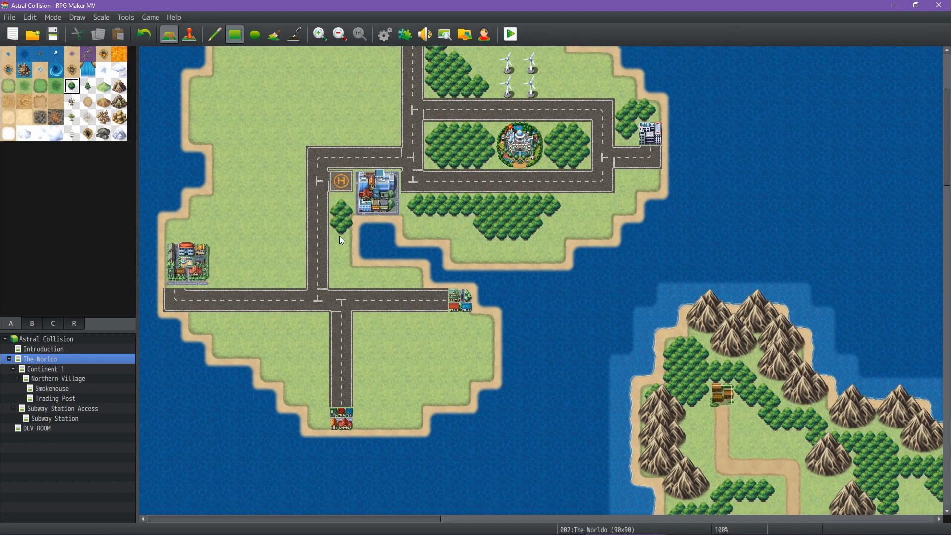
click(339, 254)
scroll(249, 225, up, 5)
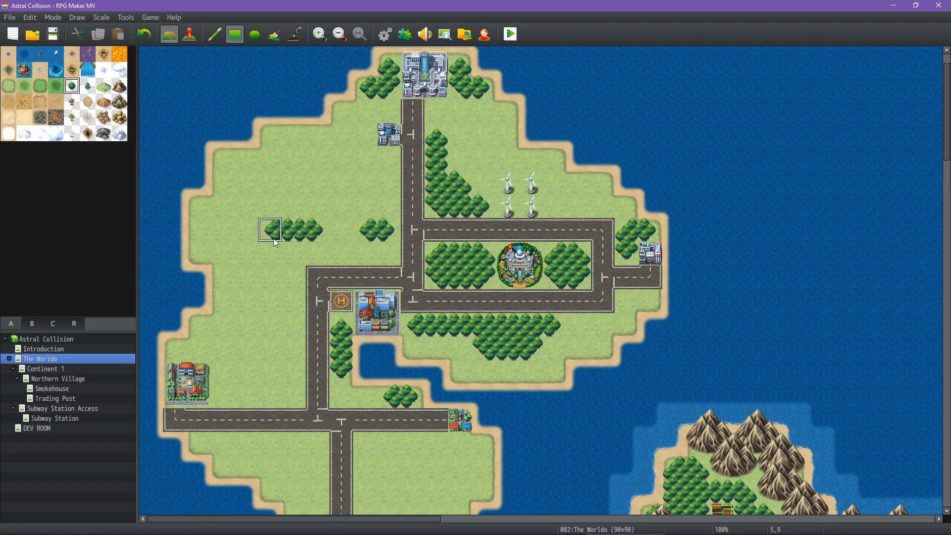
mouse_move(270, 228)
mouse_down()
mouse_move(272, 250)
mouse_move(248, 281)
mouse_up()
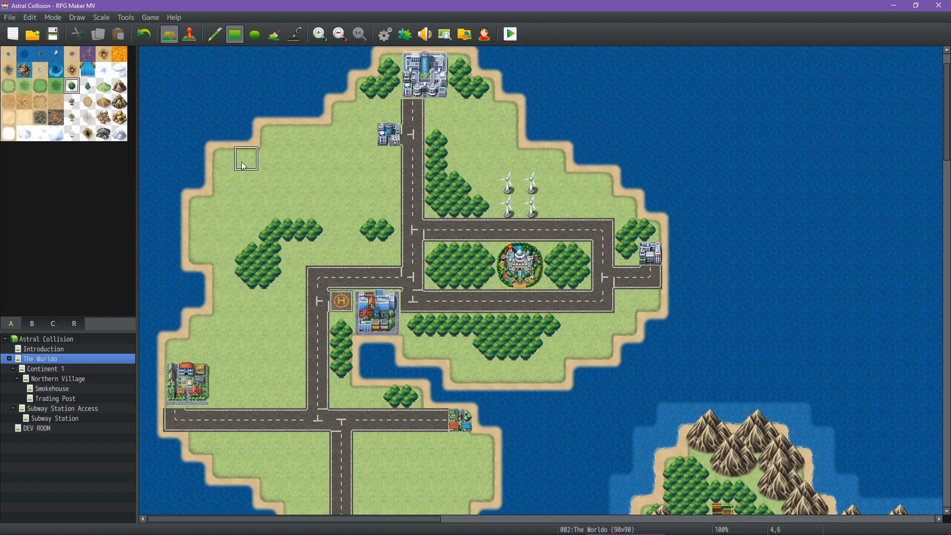
Place four large brown rock mountains around the northernmost city with the Pencil tool, one to its southwest and three to its southeast.
click(49, 320)
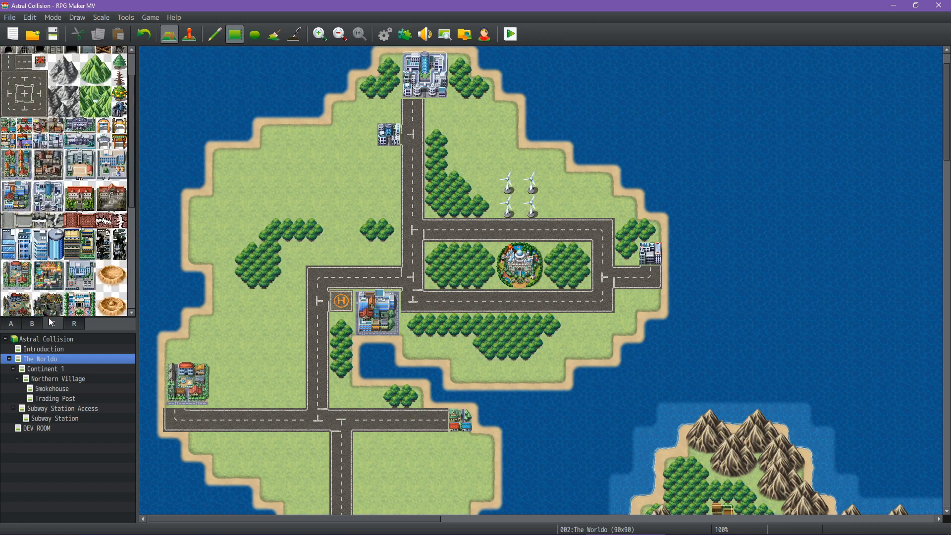
click(30, 321)
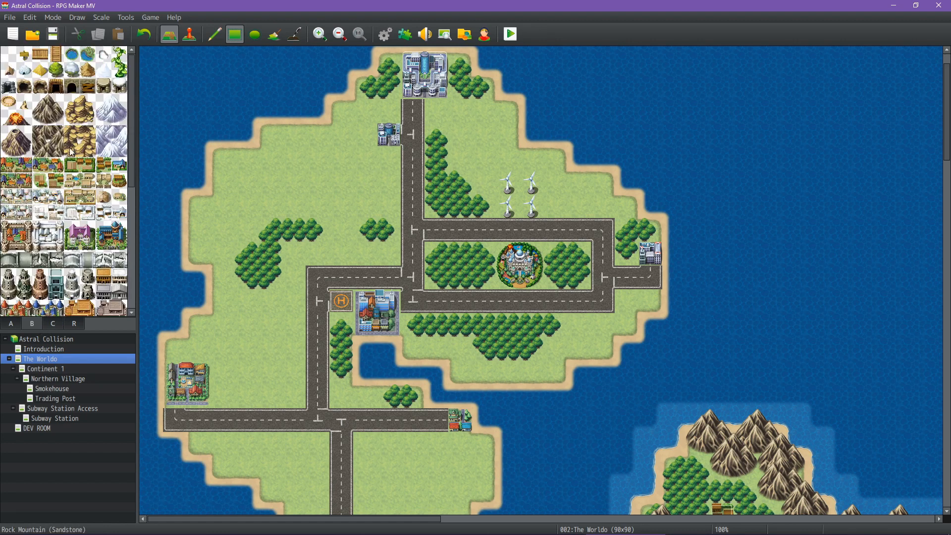
drag(41, 103, 54, 116)
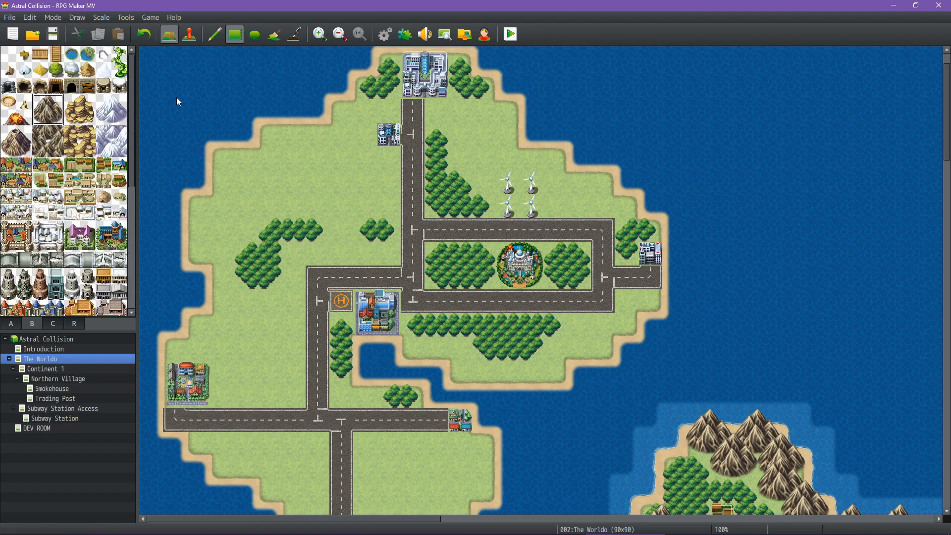
click(214, 35)
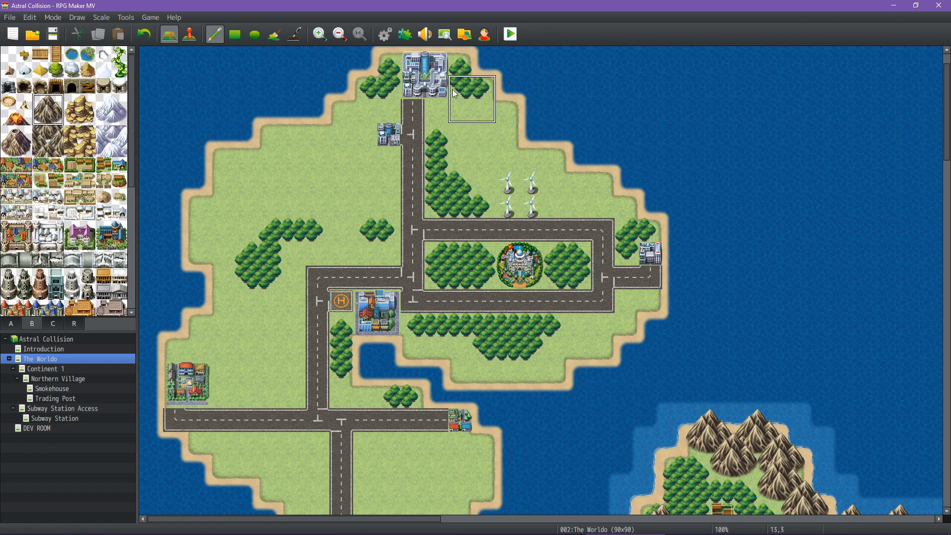
click(478, 94)
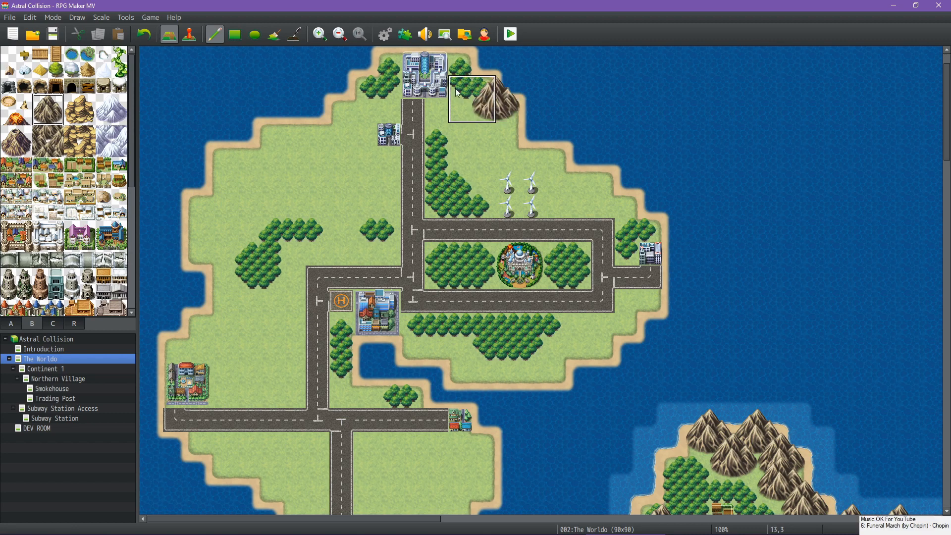
click(439, 92)
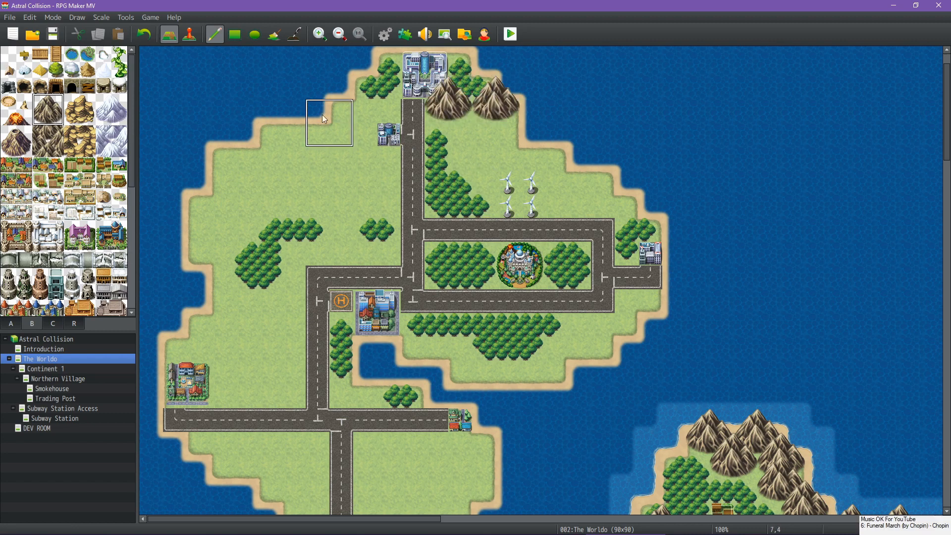
click(369, 92)
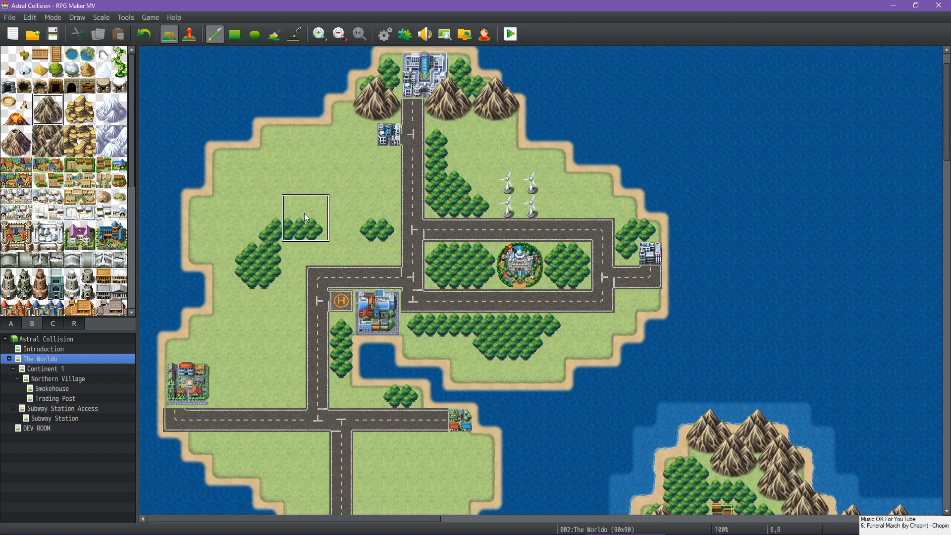
click(463, 110)
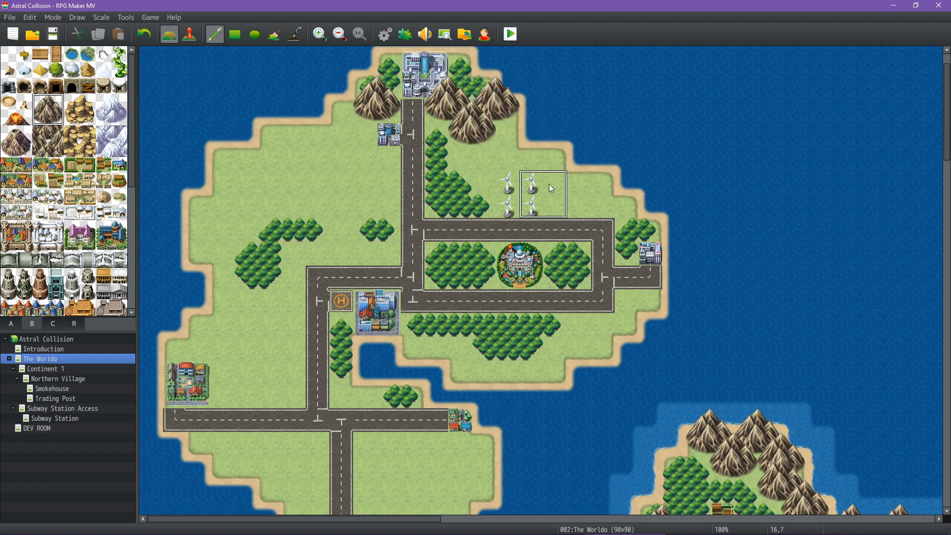
Place large brown rock mountains north and south of the east coast town and beside the southern forest belt.
click(609, 188)
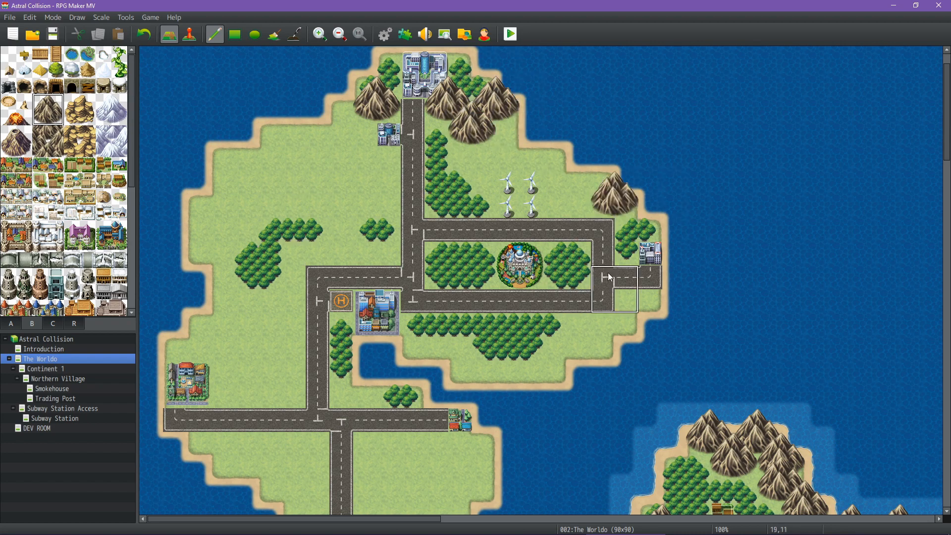
click(633, 286)
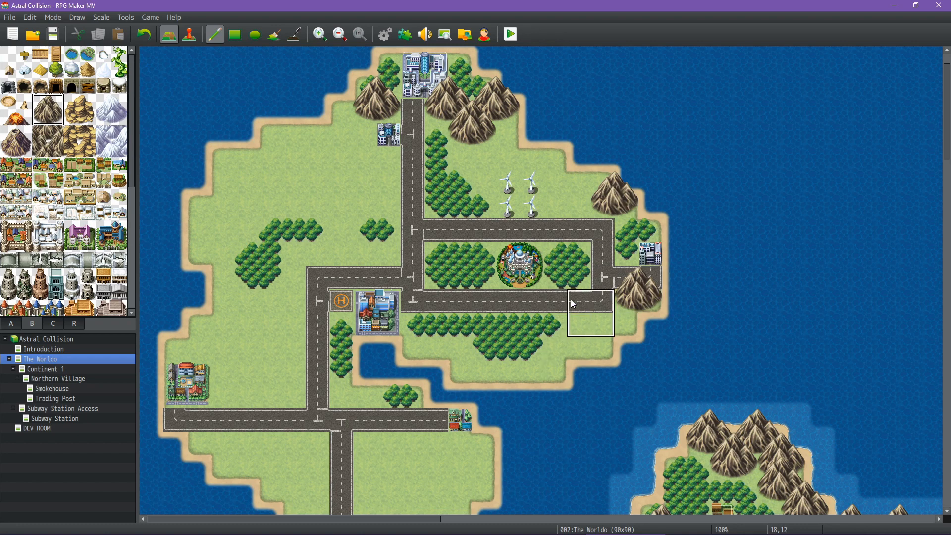
click(594, 298)
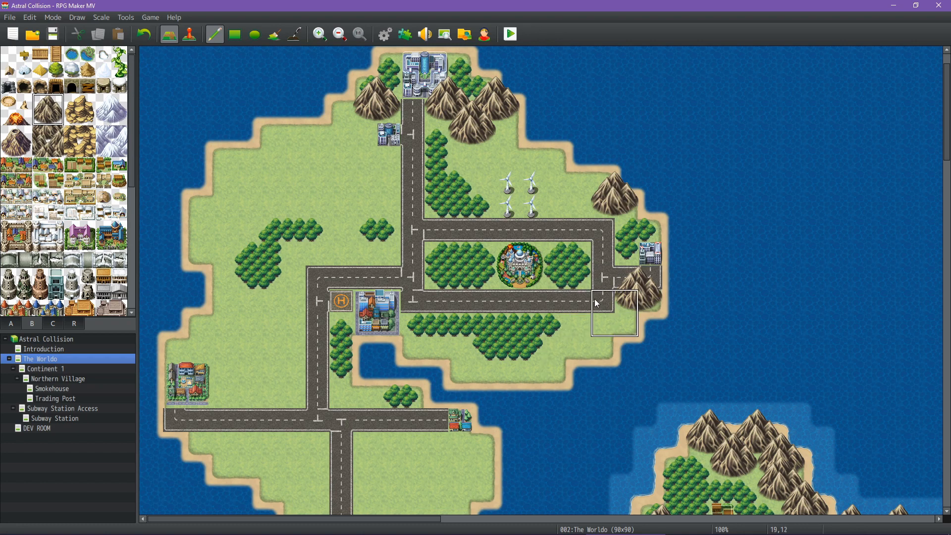
click(543, 360)
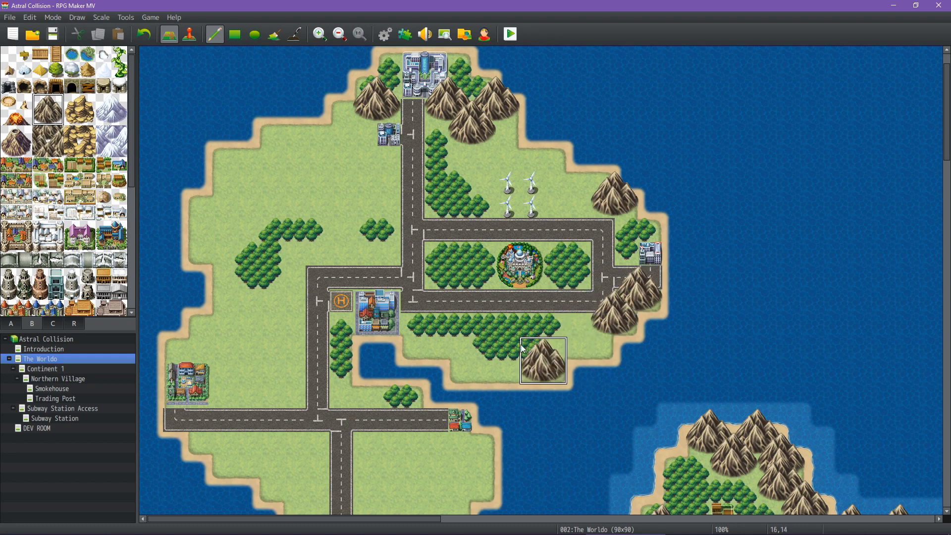
Place large brown rock mountains along the southern forest belt's west end, below the helipad's forest strip and over the road east of the southern junction.
click(458, 350)
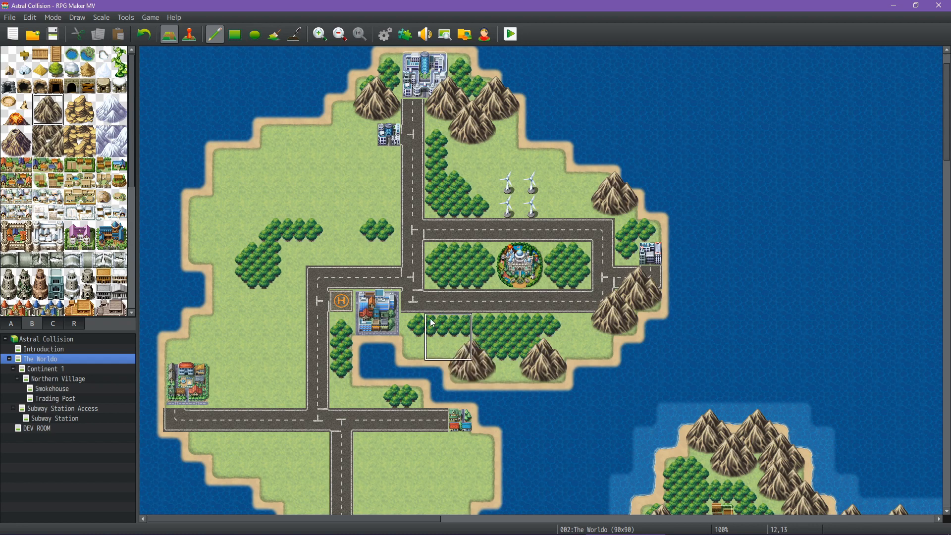
click(433, 323)
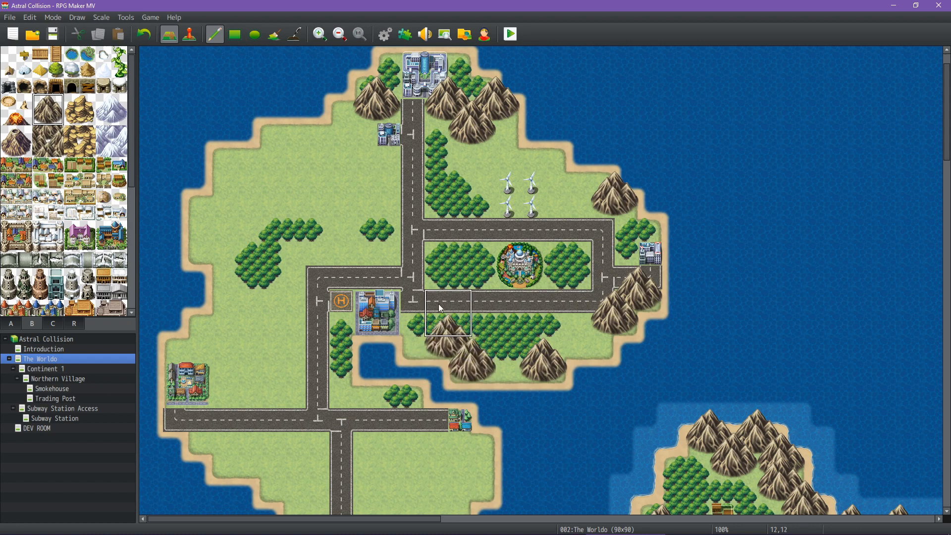
click(611, 324)
click(344, 380)
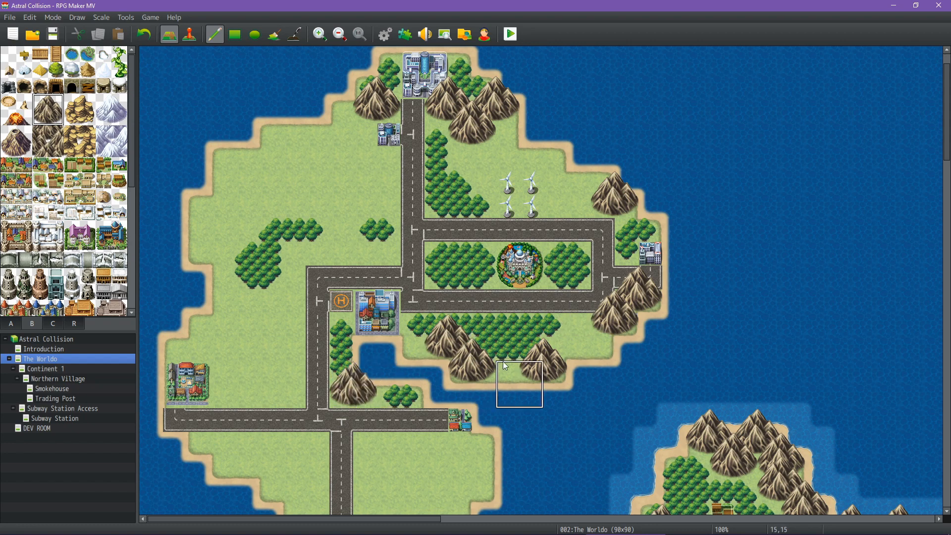
click(361, 429)
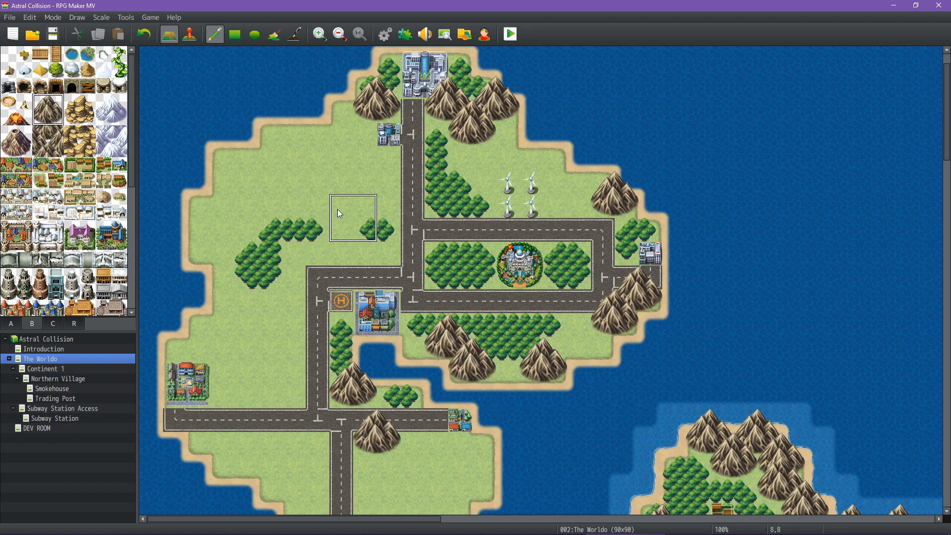
Replace the western forest's easternmost tile with grass and place three large brown rock mountains between it and the small forest patch.
right_click(321, 180)
click(320, 225)
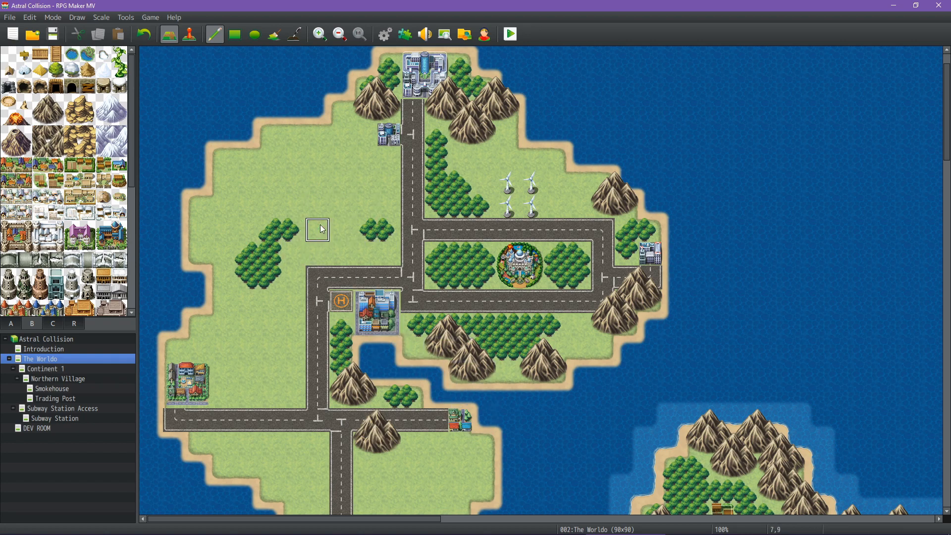
click(48, 108)
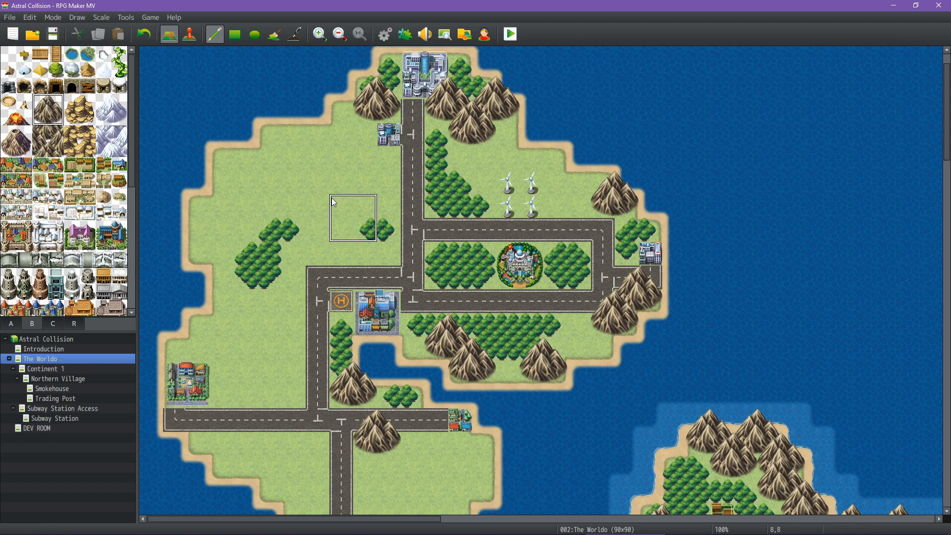
click(317, 206)
click(295, 229)
click(346, 230)
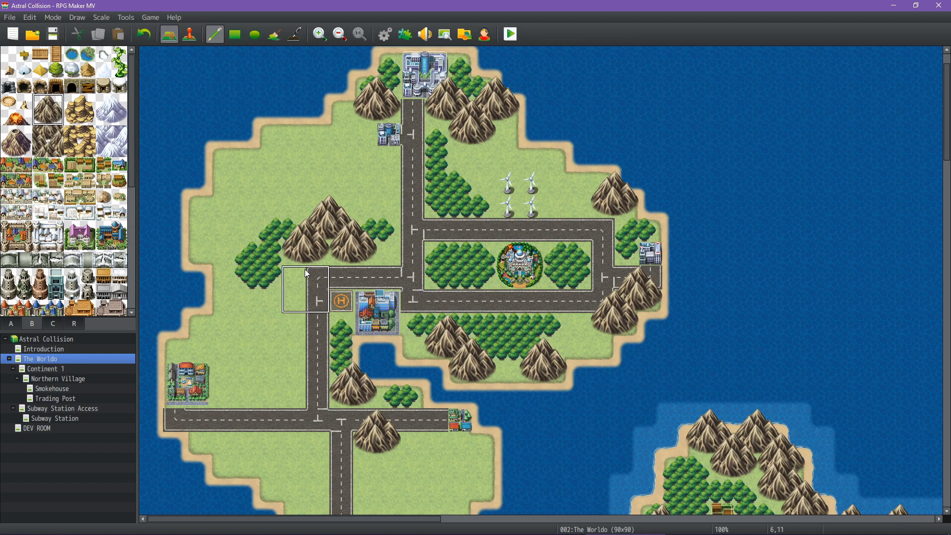
Place three large brown rock mountains at the western forest's southern end and one southeast of the southern road junction.
scroll(280, 294, down, 3)
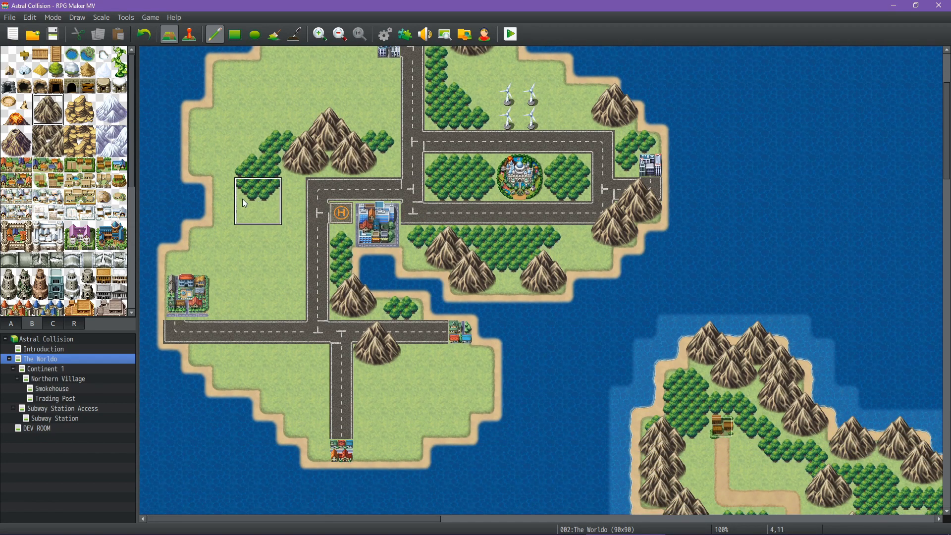
drag(261, 197, 229, 218)
click(257, 225)
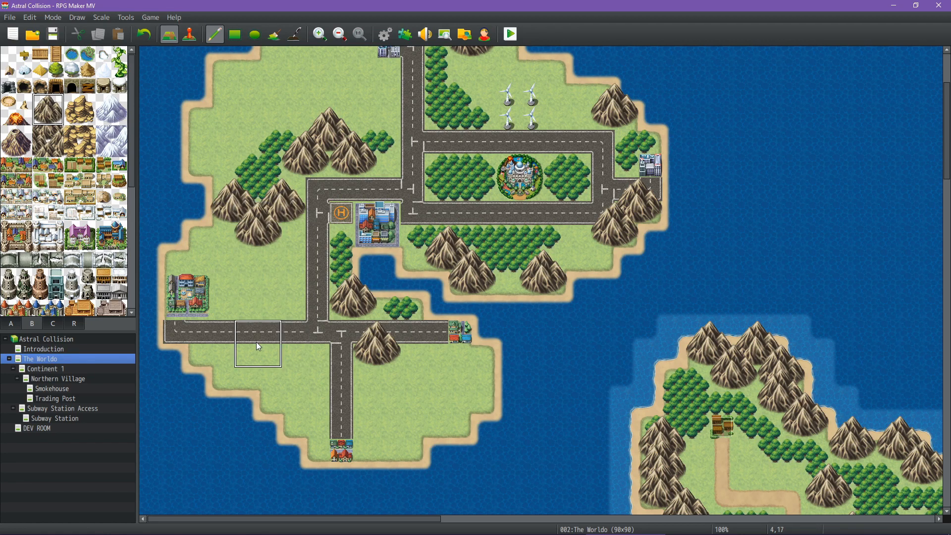
click(399, 364)
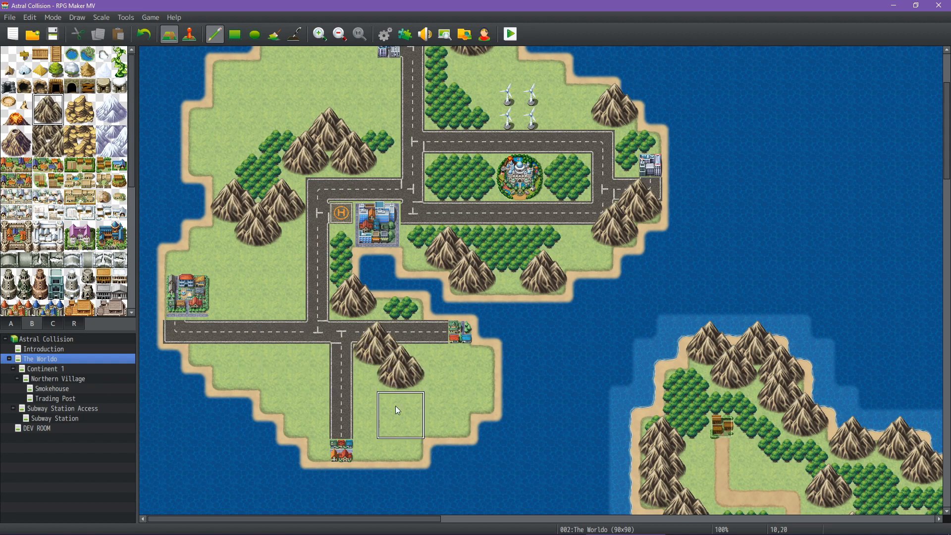
Paint a forest curving around the south and east of the southern peninsula's two mountains, up to the town's southern edge.
click(10, 324)
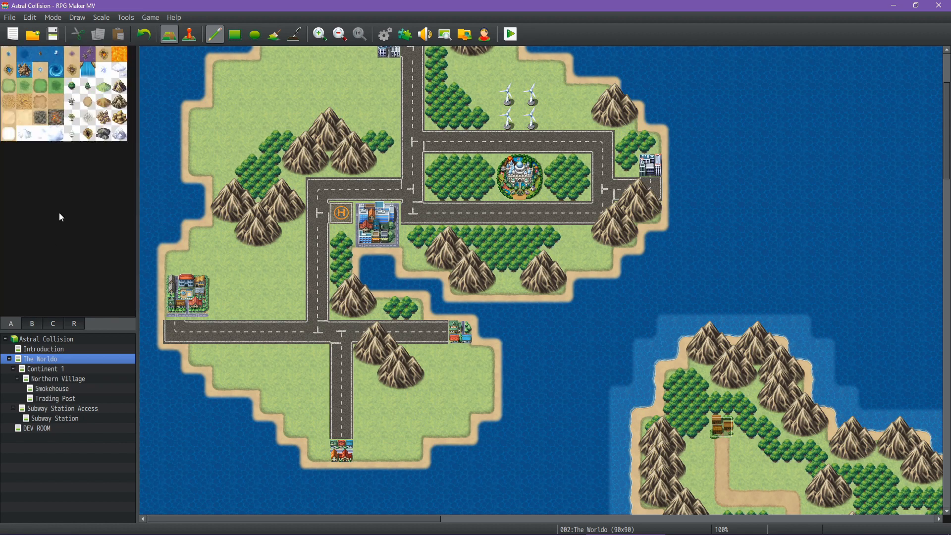
click(71, 85)
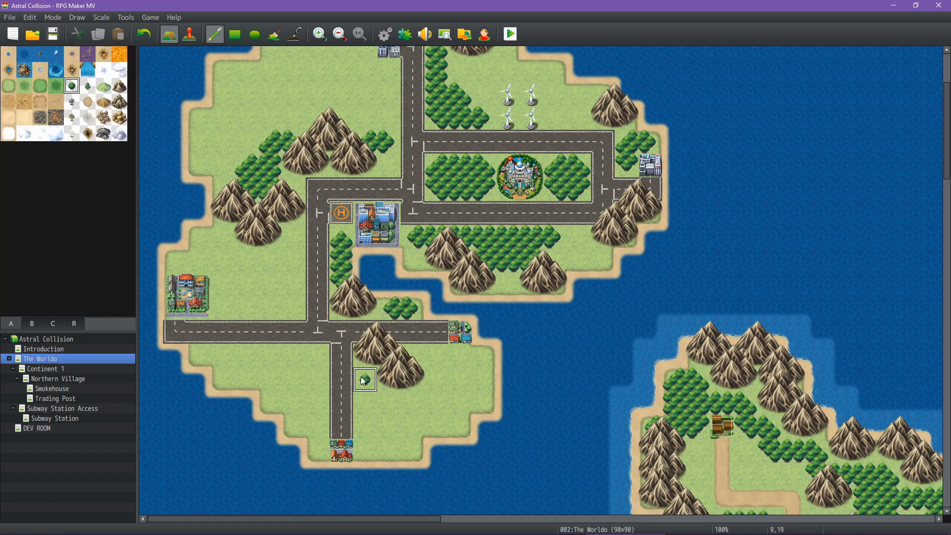
mouse_move(364, 381)
mouse_down()
mouse_move(389, 402)
mouse_move(436, 401)
mouse_move(439, 358)
mouse_move(457, 358)
mouse_up()
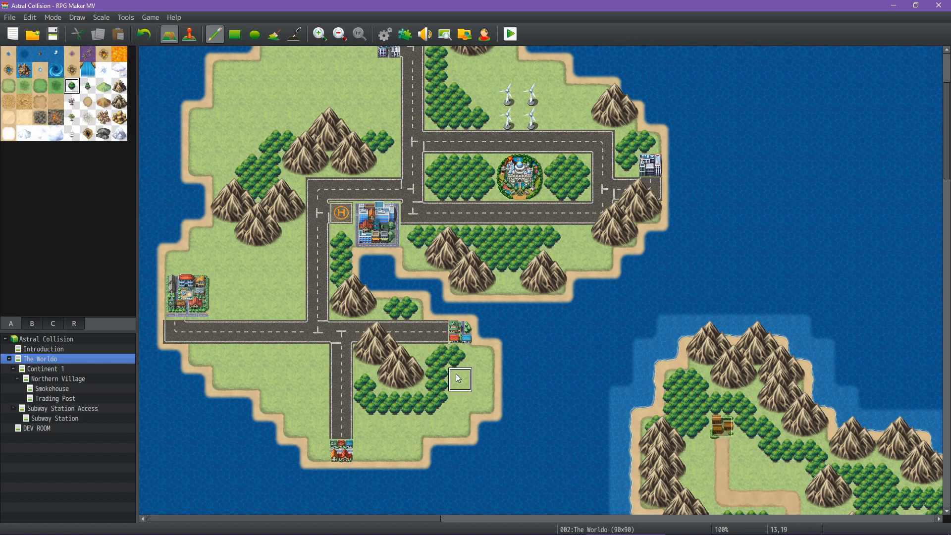
click(457, 377)
click(477, 359)
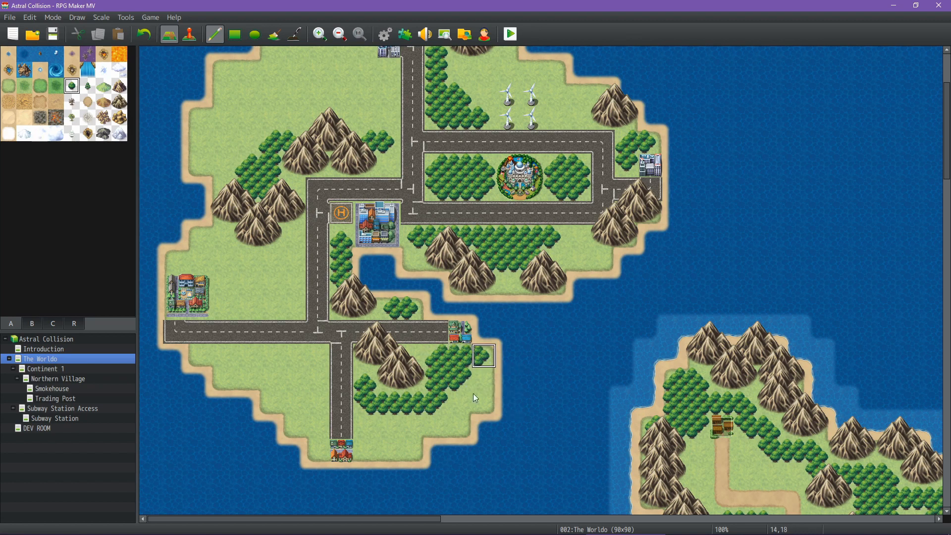
Place four large brown rock mountains along the southern peninsula's southeast coast, around the new forest's outer edge.
click(31, 323)
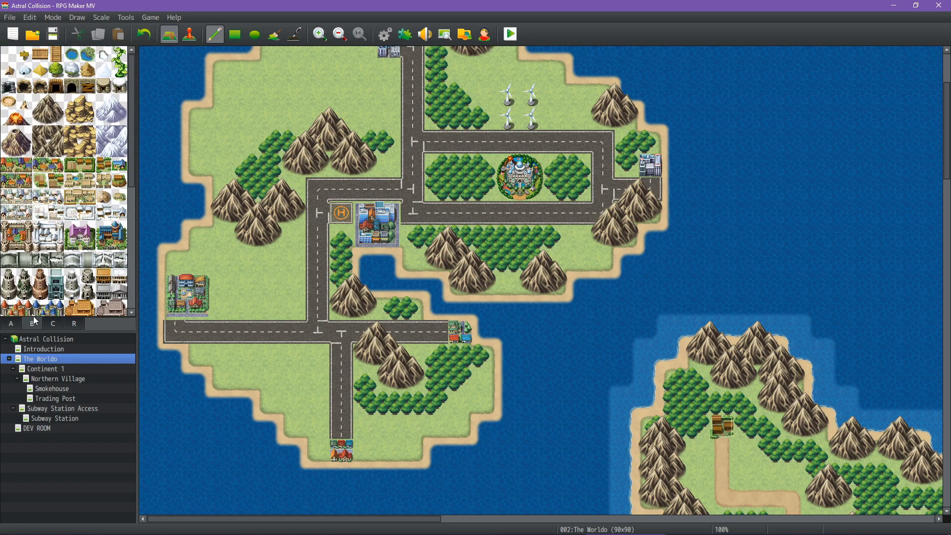
click(48, 110)
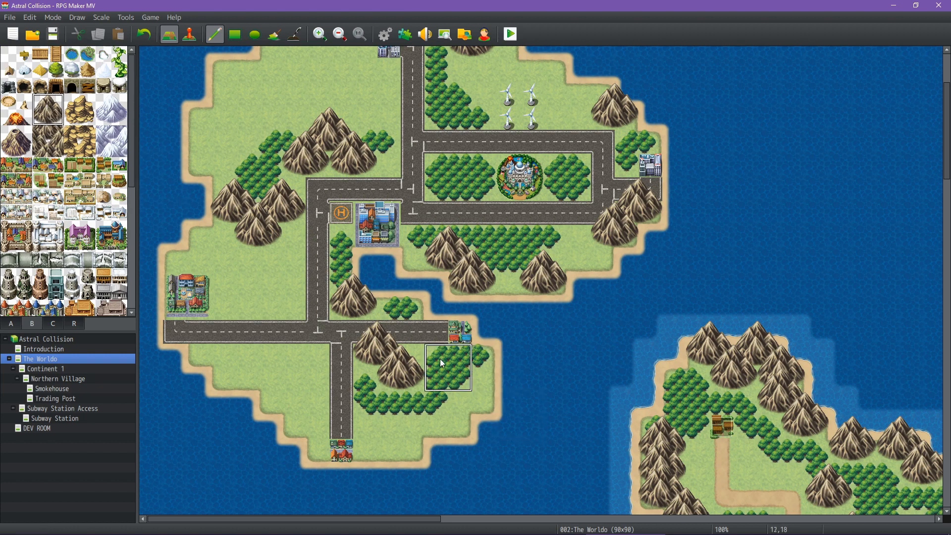
click(456, 377)
click(433, 401)
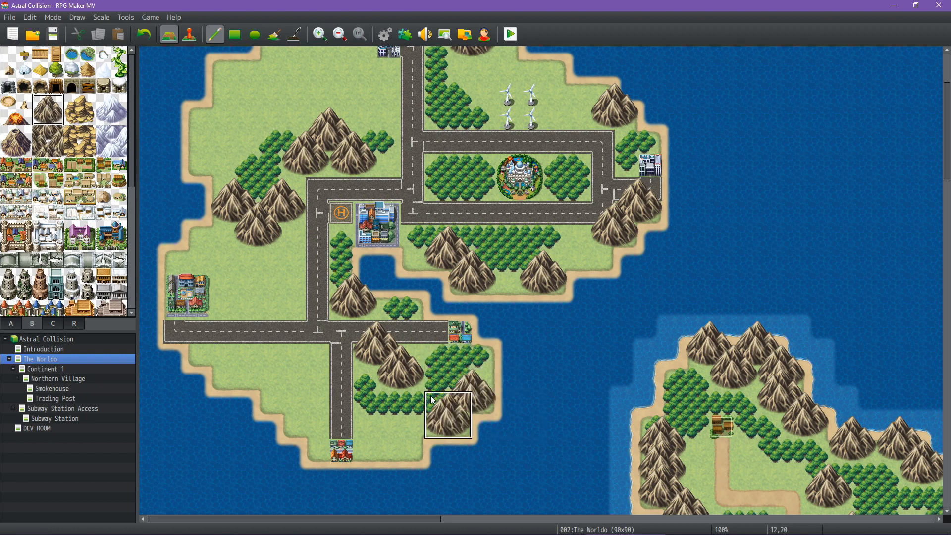
click(387, 403)
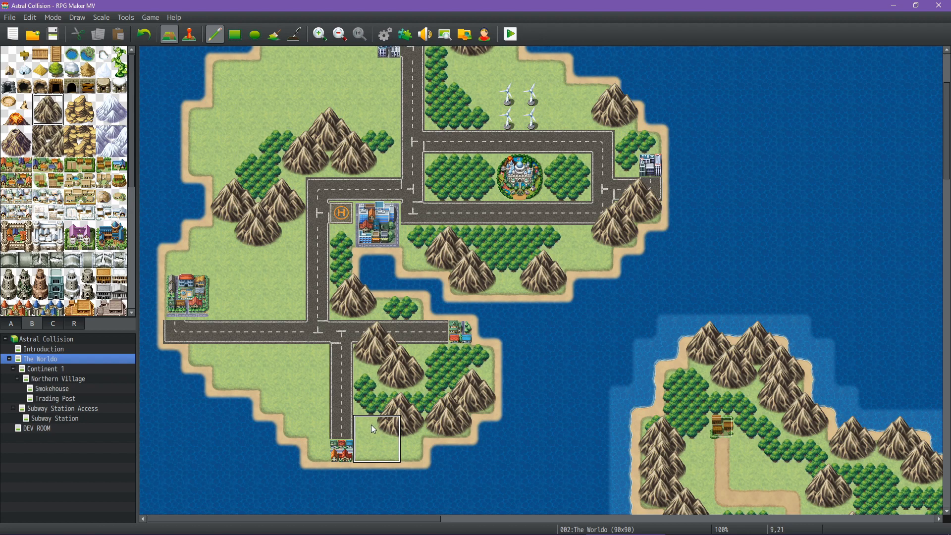
click(382, 424)
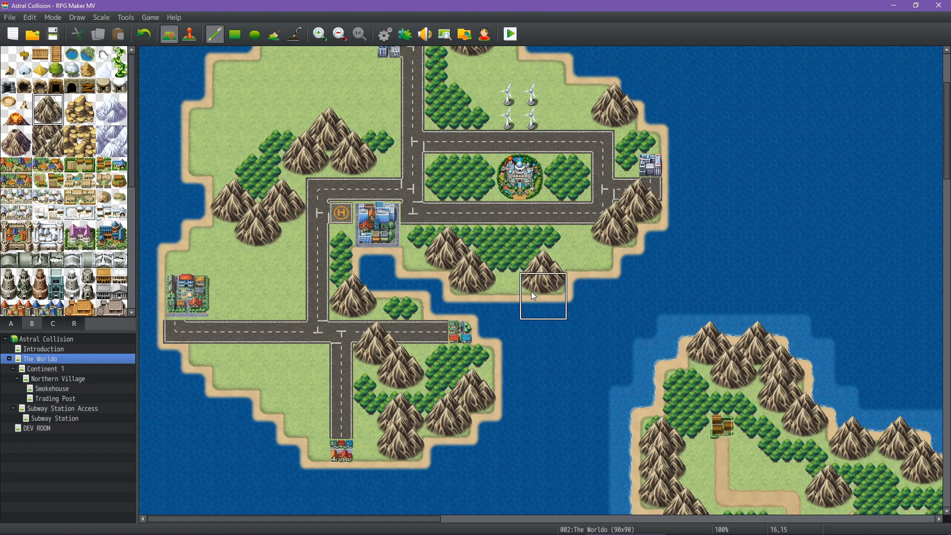
Paint a dense forest north and east of the west coast city, filling the grassland between the mountains and the roads.
click(14, 325)
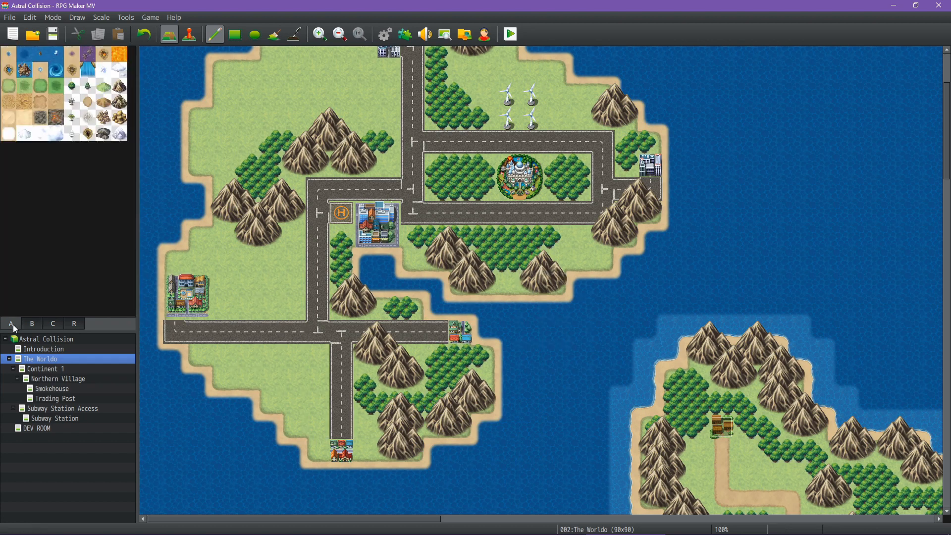
click(77, 90)
click(177, 262)
mouse_move(178, 263)
mouse_down()
mouse_move(207, 256)
mouse_move(215, 240)
mouse_move(207, 242)
mouse_move(272, 261)
mouse_move(227, 262)
mouse_move(231, 293)
mouse_move(268, 307)
mouse_move(233, 303)
mouse_move(245, 280)
mouse_move(283, 278)
mouse_move(294, 242)
mouse_move(291, 293)
mouse_up()
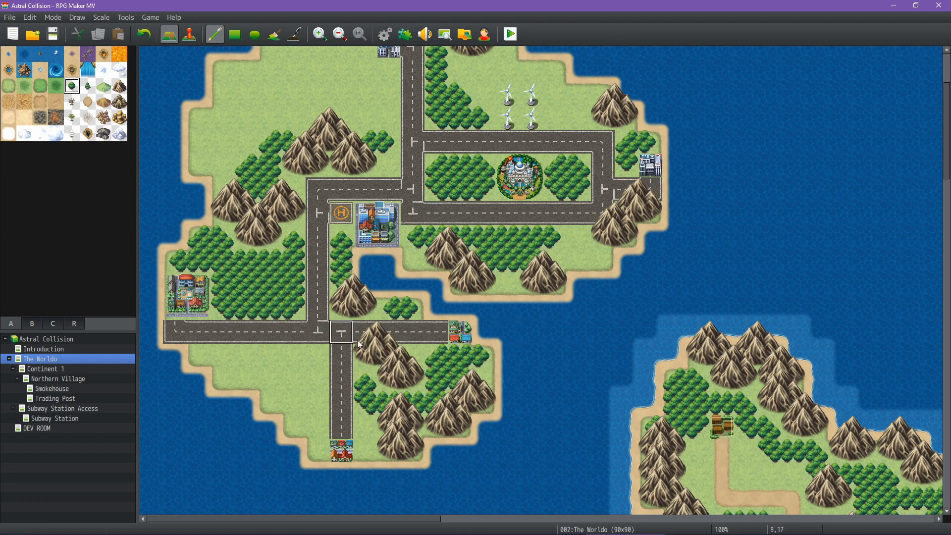
Paint a forest from the northwestern coast down to the existing western forest, above the three-mountain group.
scroll(478, 283, up, 5)
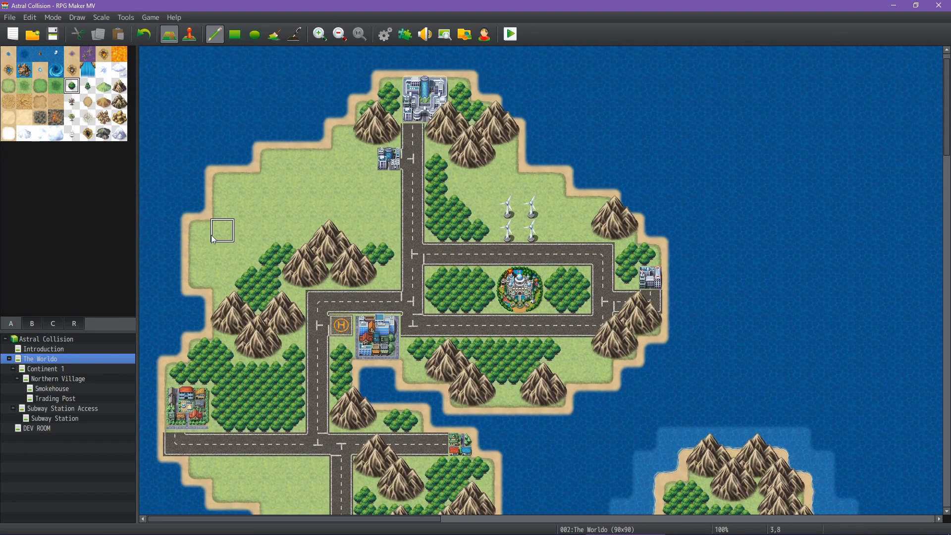
mouse_move(208, 241)
mouse_down()
mouse_move(201, 255)
mouse_move(232, 277)
mouse_move(199, 277)
mouse_move(229, 253)
mouse_up()
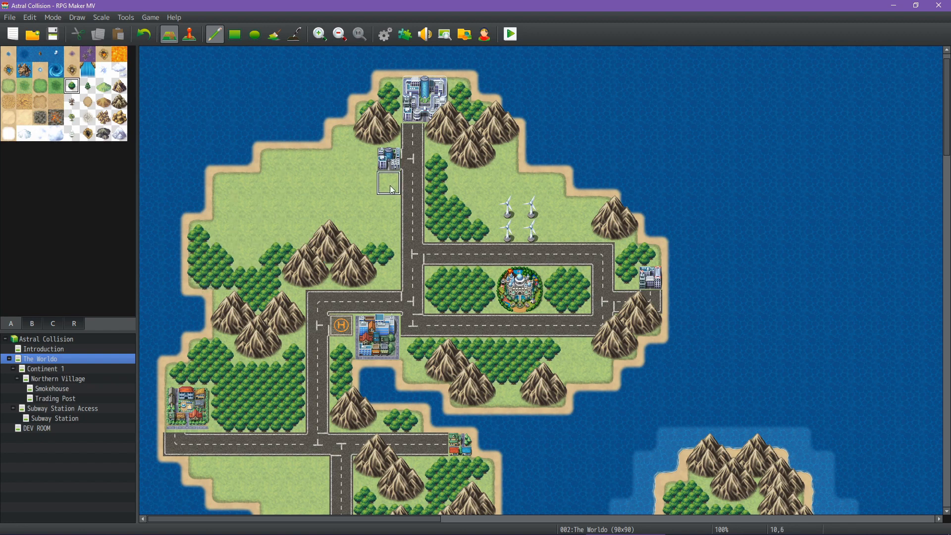
middle_click(519, 254)
middle_drag(520, 275, 456, 240)
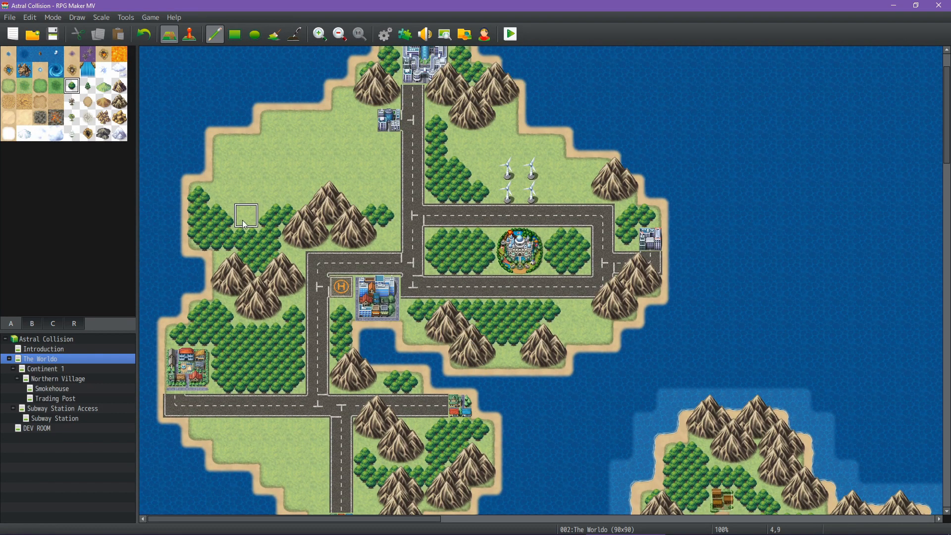
Add a brown cave entrance at the foot of the mountain group northwest of the helipad and save the project.
click(52, 324)
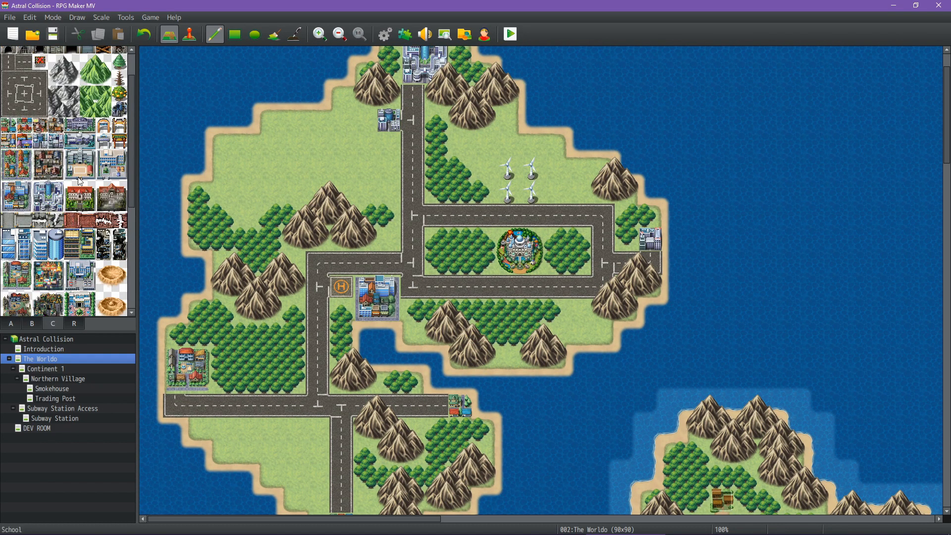
scroll(81, 222, down, 2)
scroll(81, 221, down, 4)
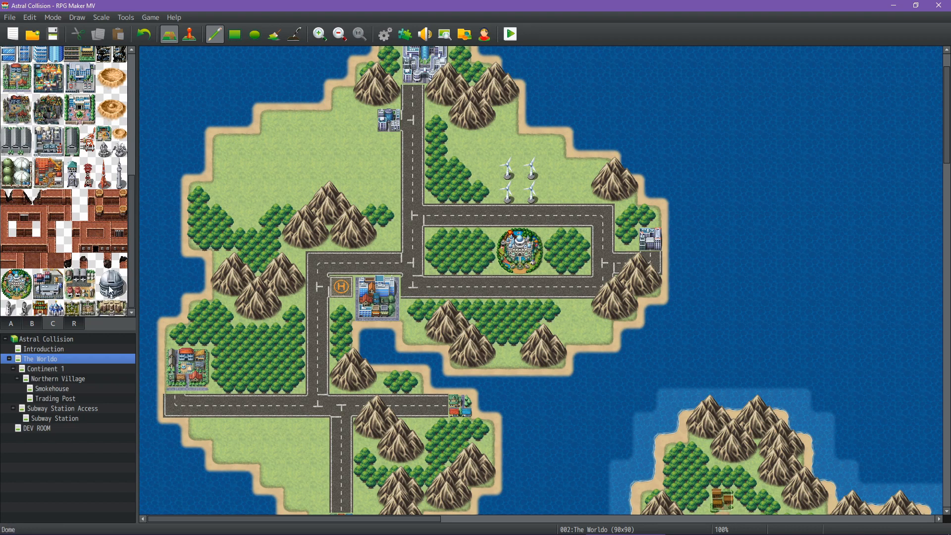
scroll(64, 182, up, 4)
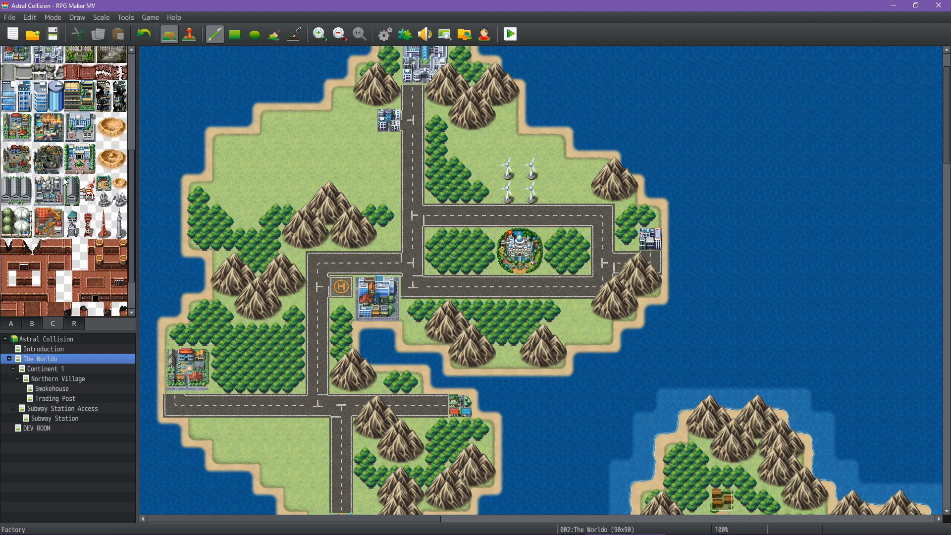
scroll(64, 181, up, 3)
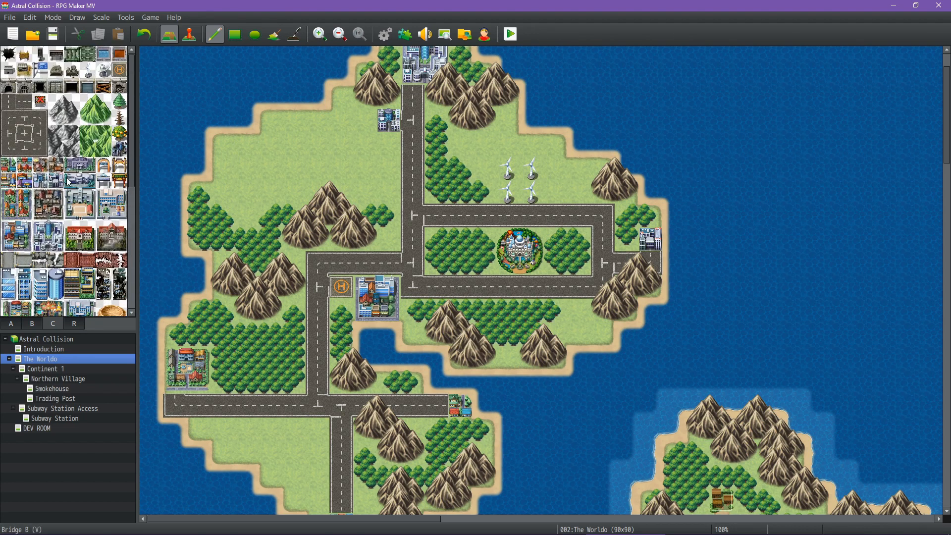
click(105, 74)
click(32, 324)
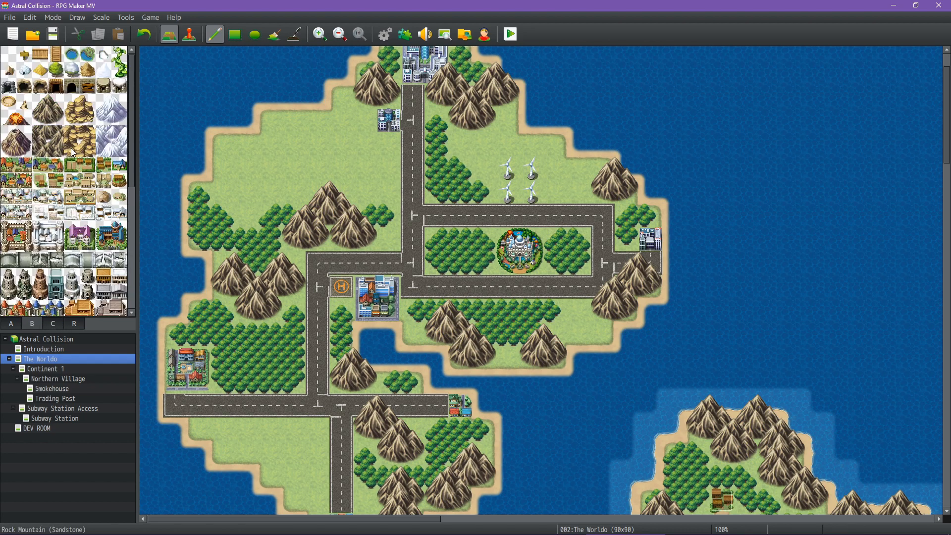
scroll(70, 148, down, 3)
scroll(74, 177, up, 2)
click(24, 85)
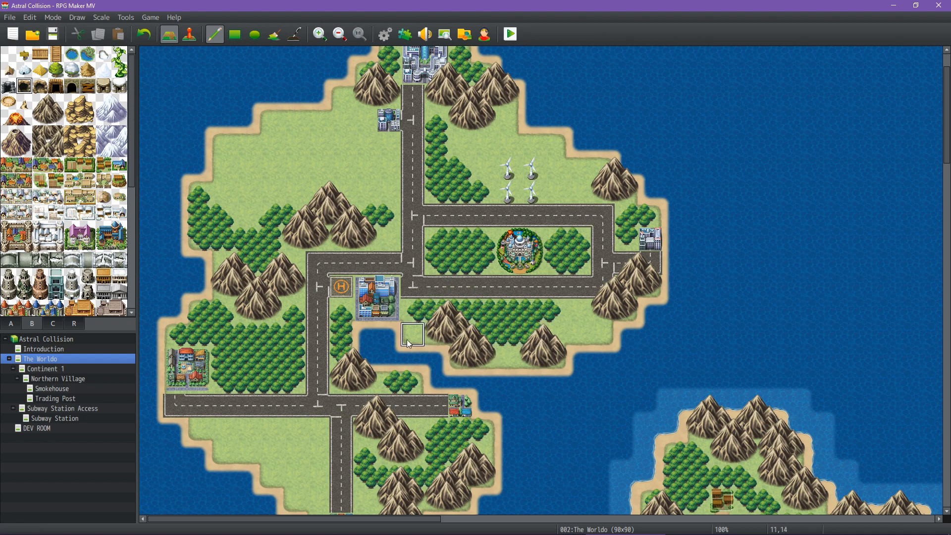
click(314, 237)
key(ctrl+s)
Try placing the Cloud Land (Castle) on the open grassland north of the cave-entrance mountain group, and undo it.
scroll(78, 181, down, 2)
scroll(78, 182, down, 2)
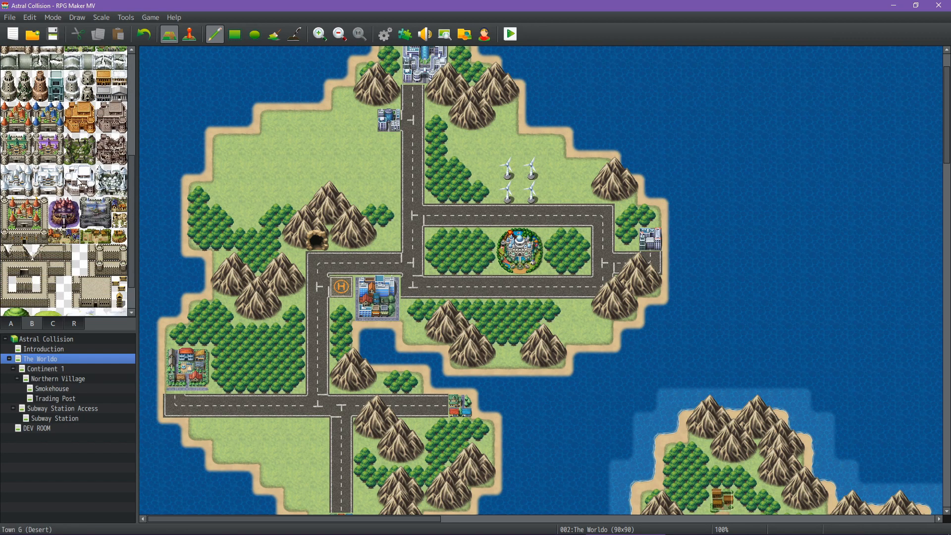
scroll(78, 182, up, 1)
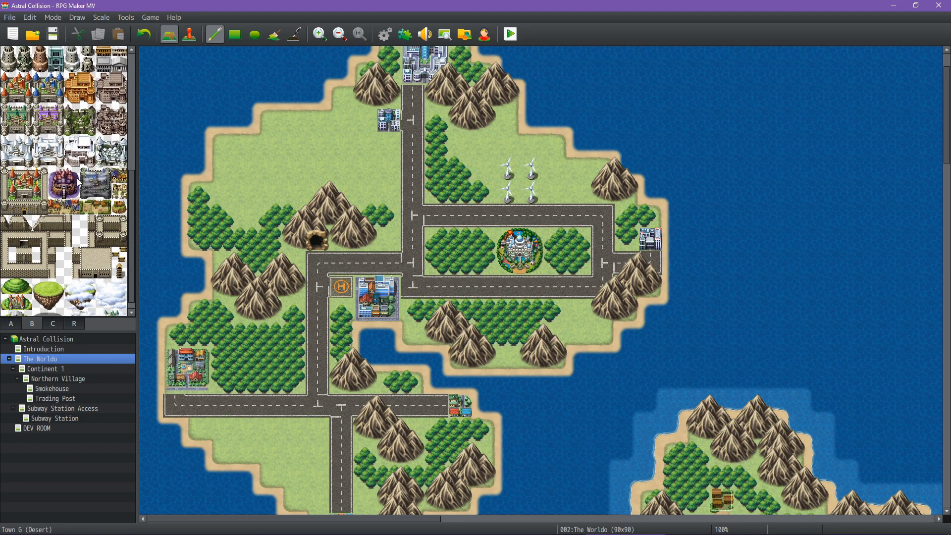
scroll(78, 182, up, 1)
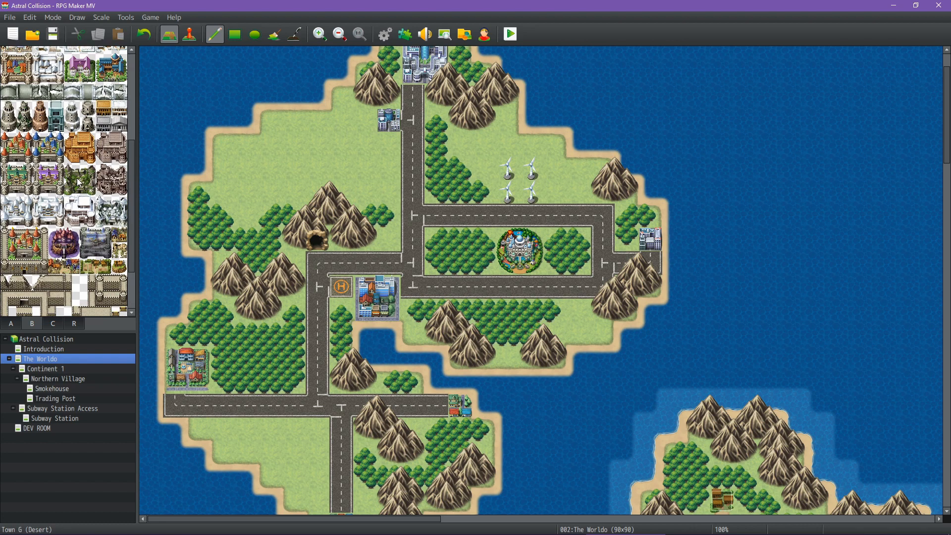
scroll(80, 182, up, 1)
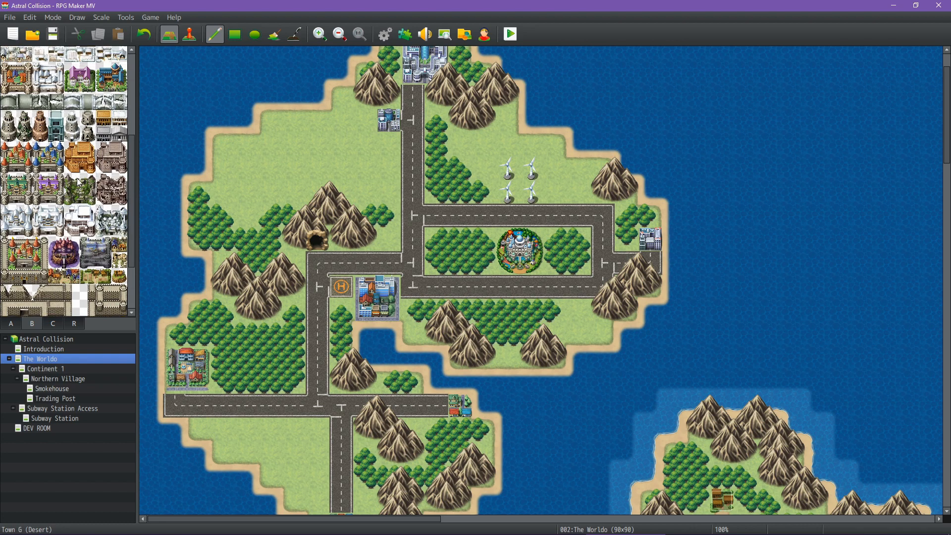
click(91, 137)
scroll(91, 138, down, 3)
scroll(91, 138, down, 1)
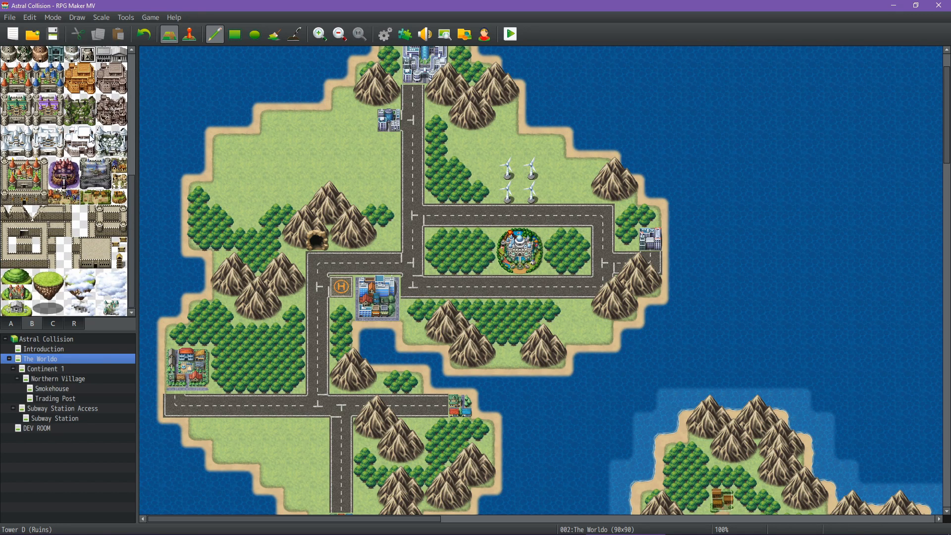
click(110, 311)
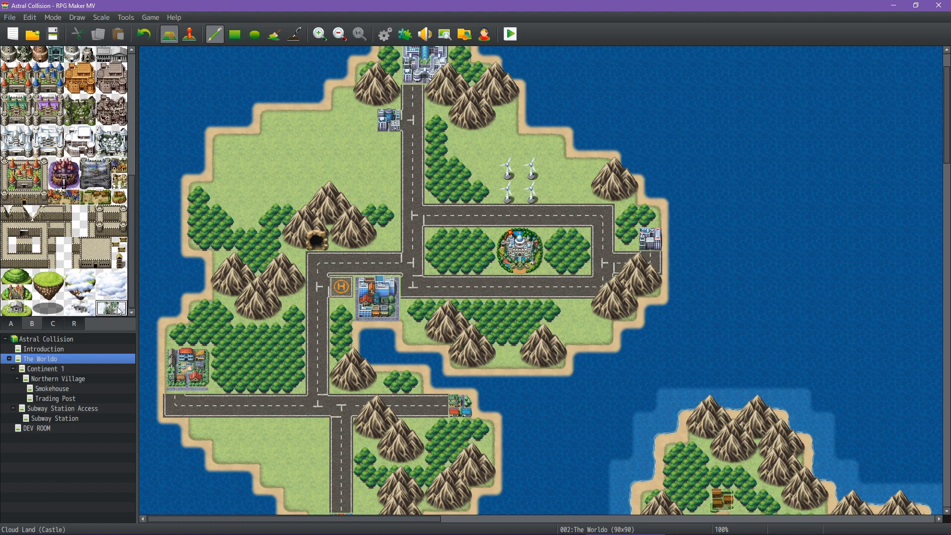
click(286, 169)
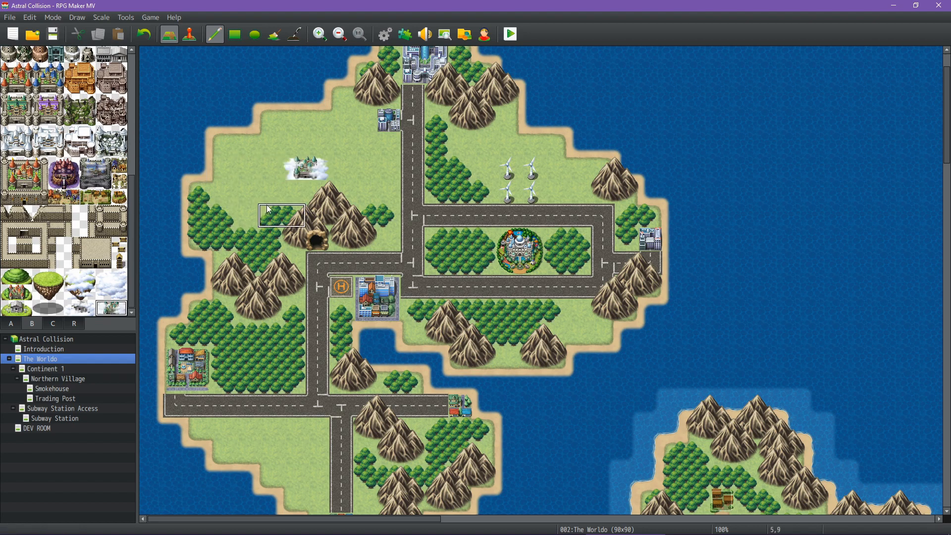
key(ctrl+z)
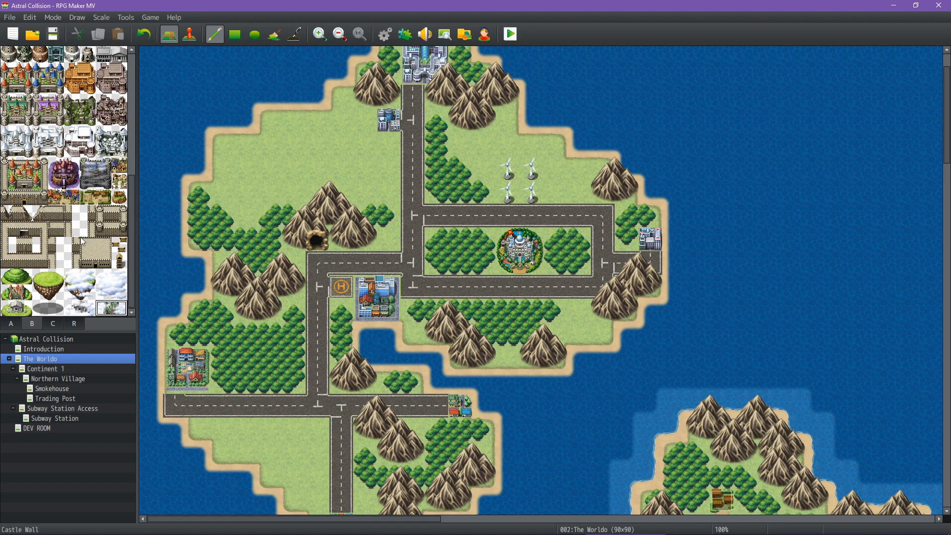
Place a Tower D (Ruins) in the gap of the northwestern forest, west of the cave-entrance mountains, and save the project.
scroll(81, 237, up, 4)
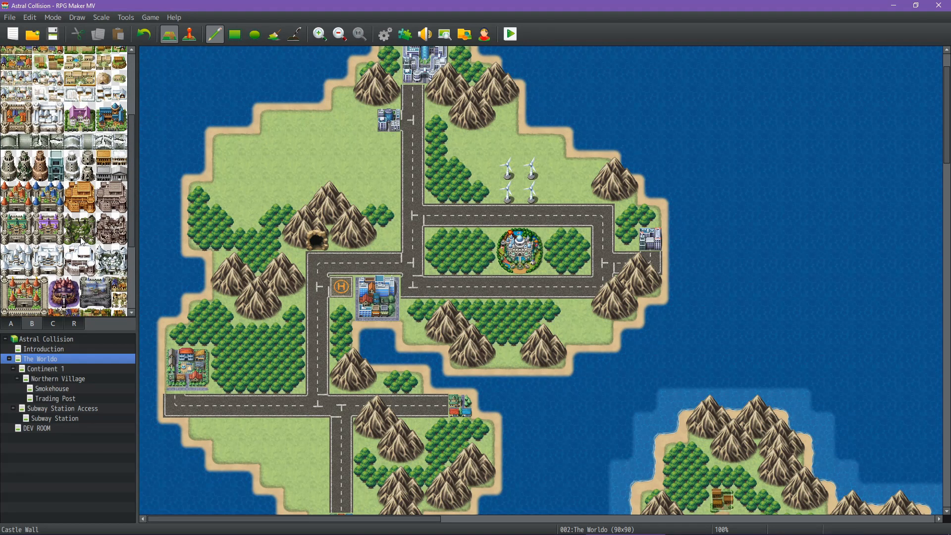
scroll(80, 237, up, 3)
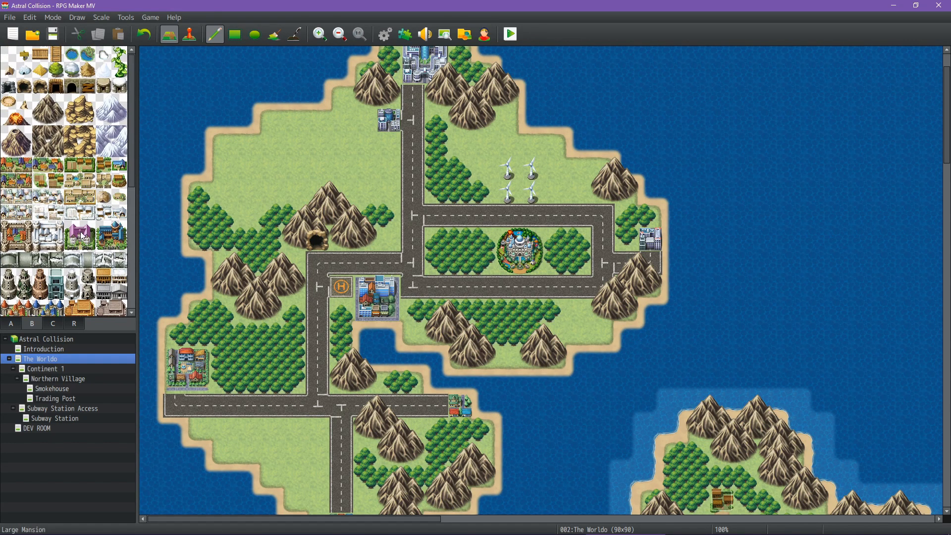
scroll(82, 231, down, 3)
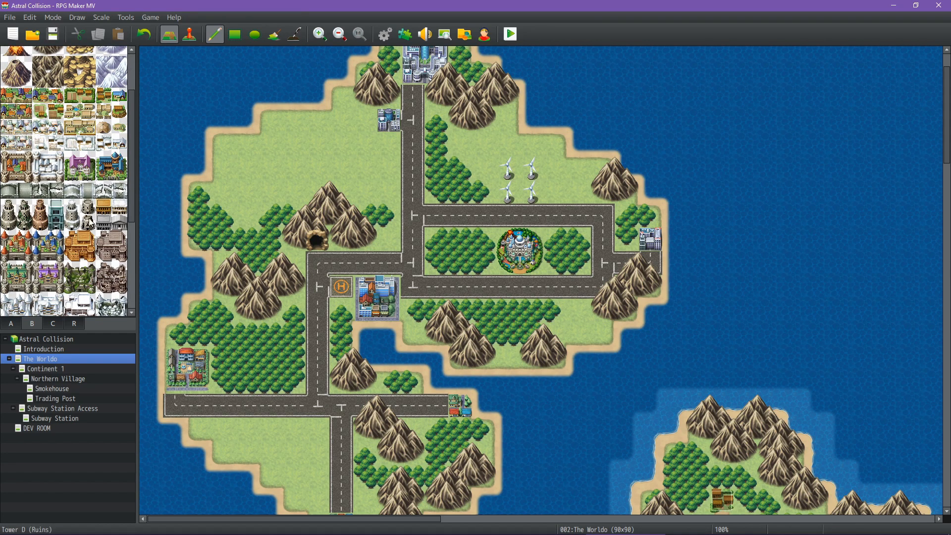
click(90, 228)
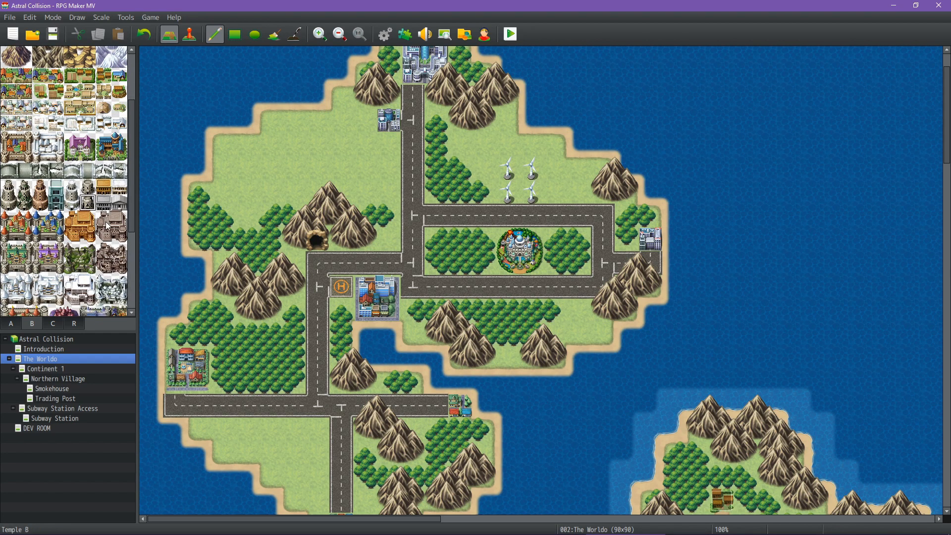
scroll(108, 226, down, 2)
scroll(107, 227, down, 2)
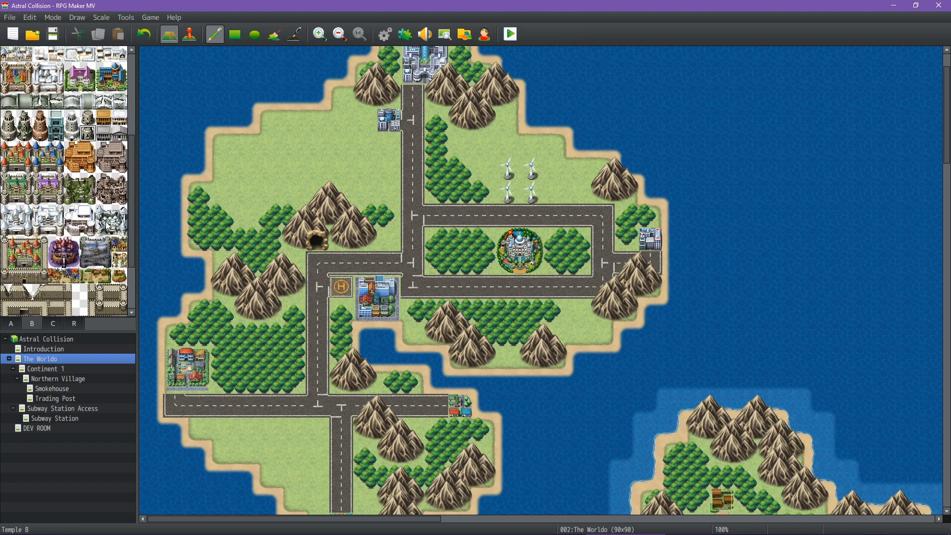
scroll(108, 227, down, 3)
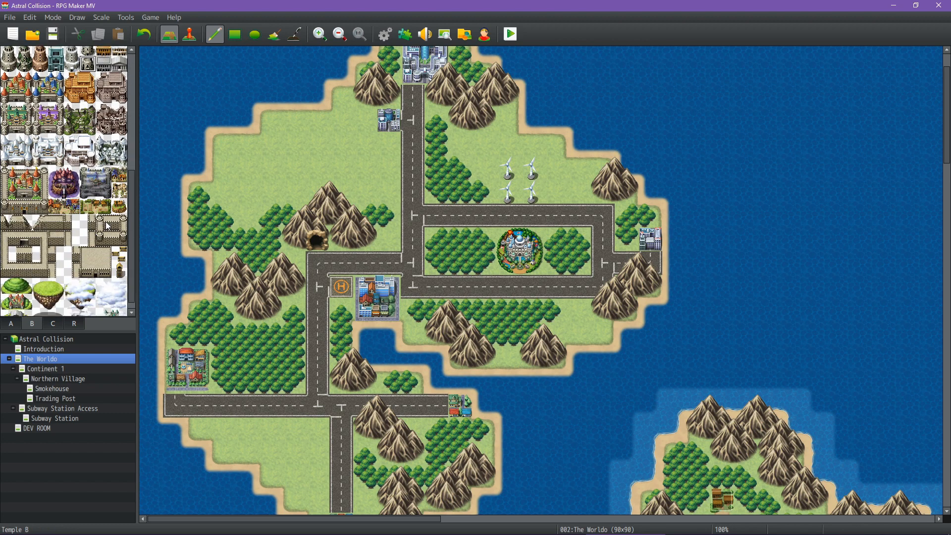
scroll(108, 227, up, 5)
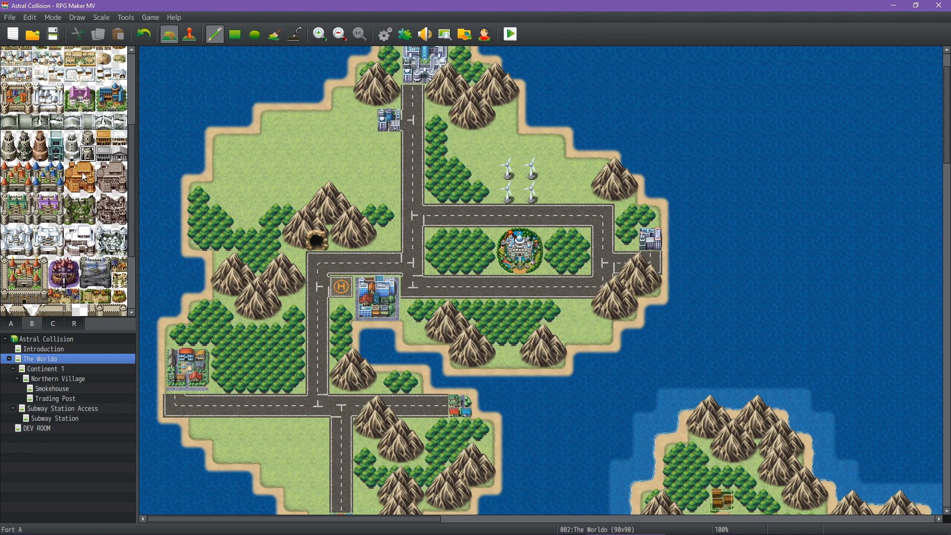
scroll(84, 177, up, 5)
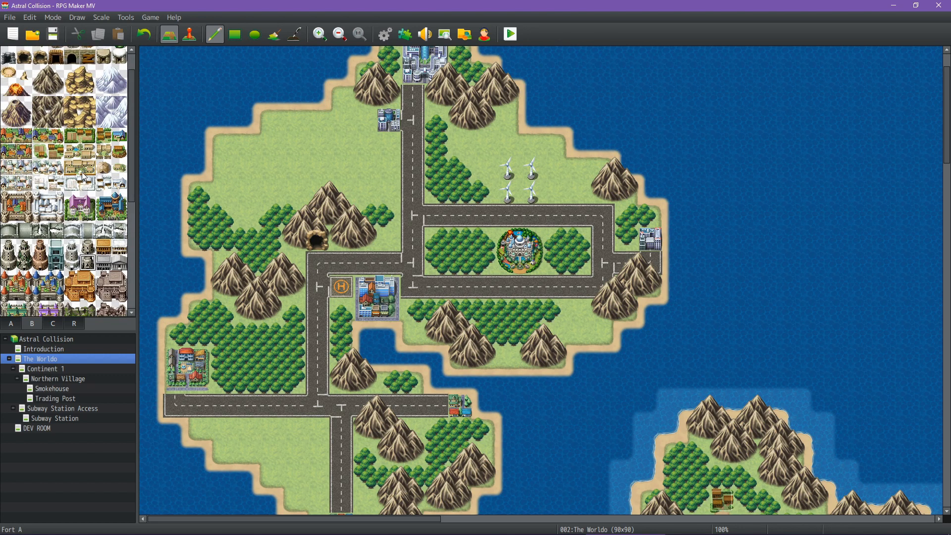
scroll(84, 177, up, 1)
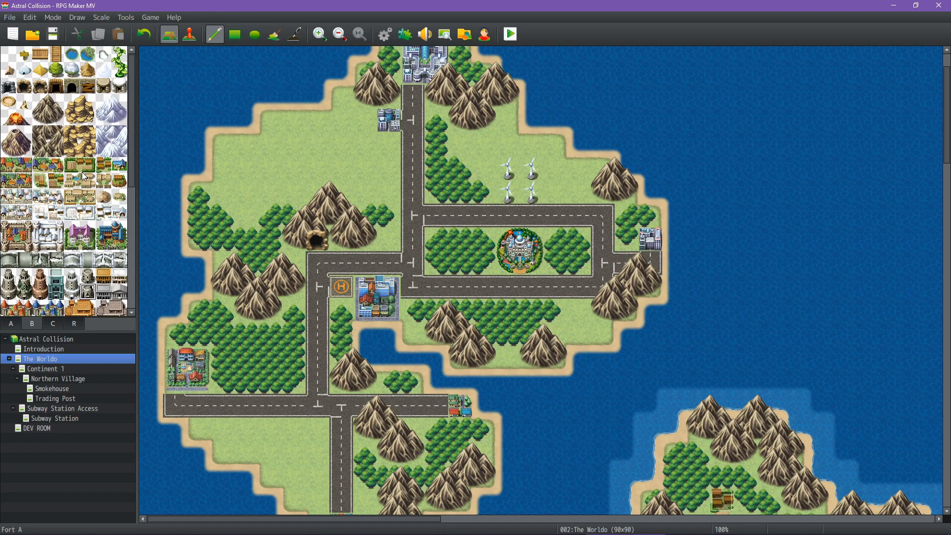
click(246, 215)
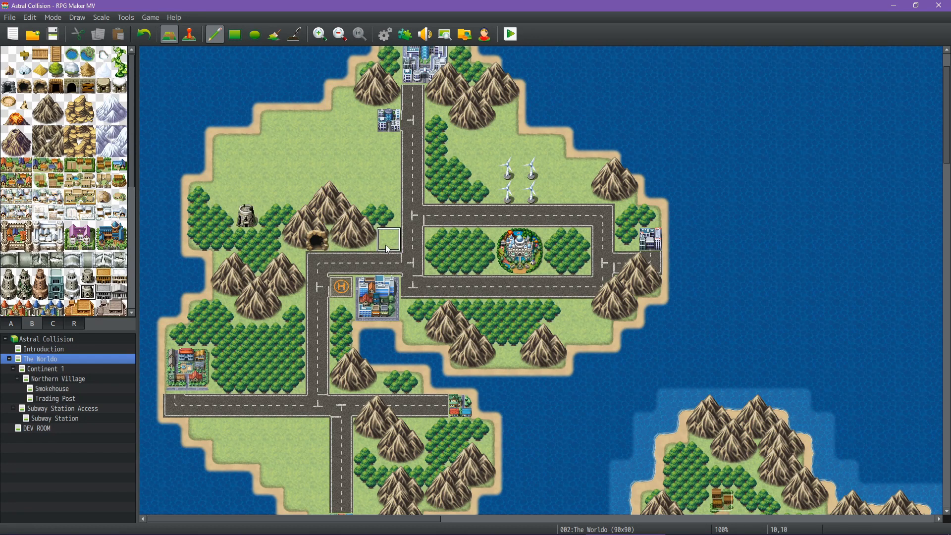
middle_click(362, 189)
middle_drag(363, 189, 288, 212)
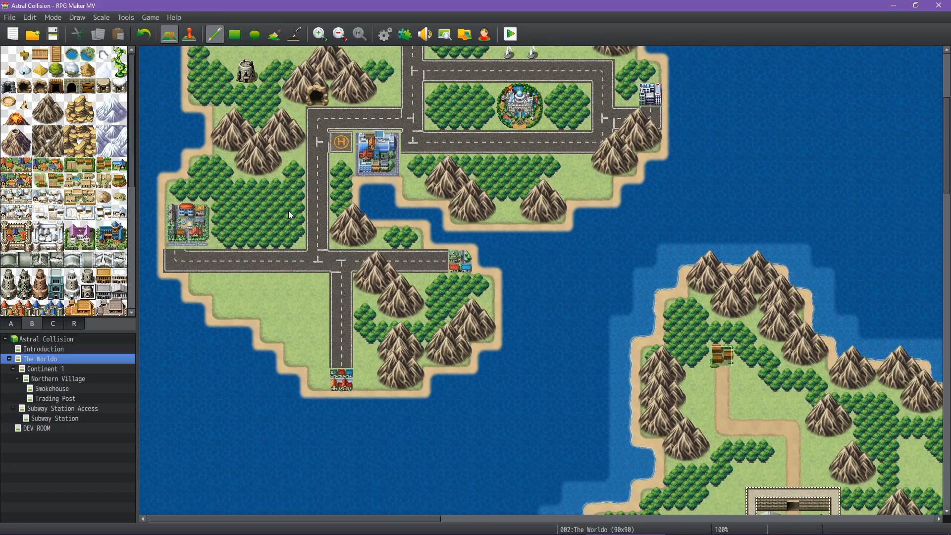
click(53, 35)
Survey the other continents towards the southeast of the map and display the region IDs over the terrain.
middle_click(426, 188)
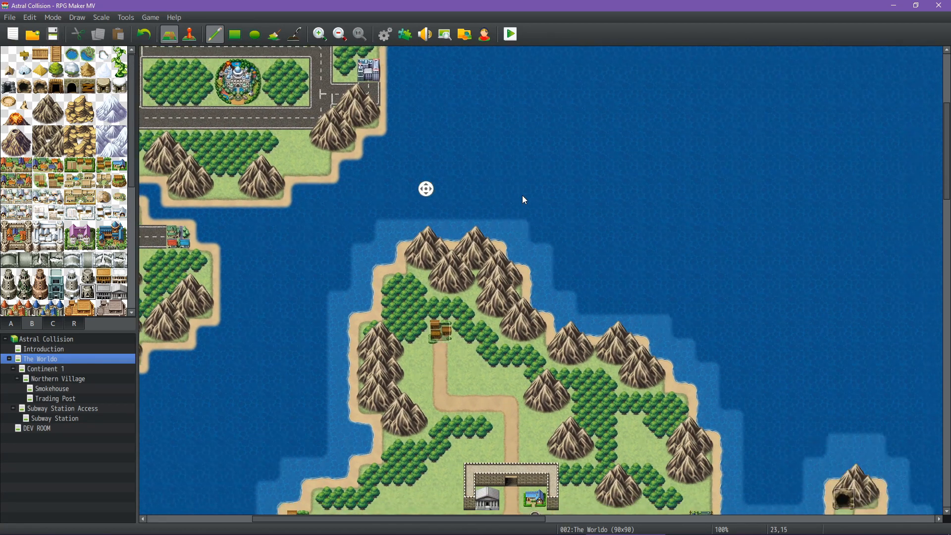
middle_drag(524, 197, 485, 213)
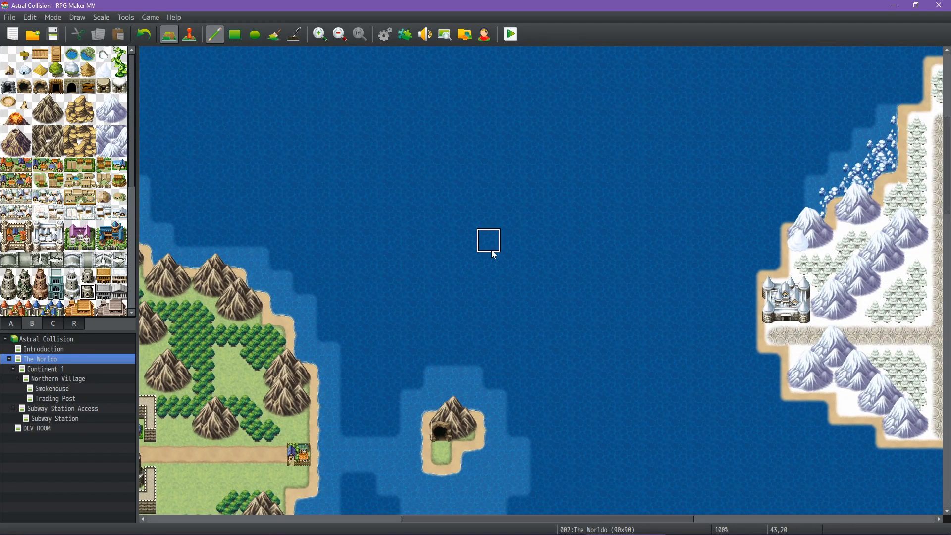
middle_click(488, 205)
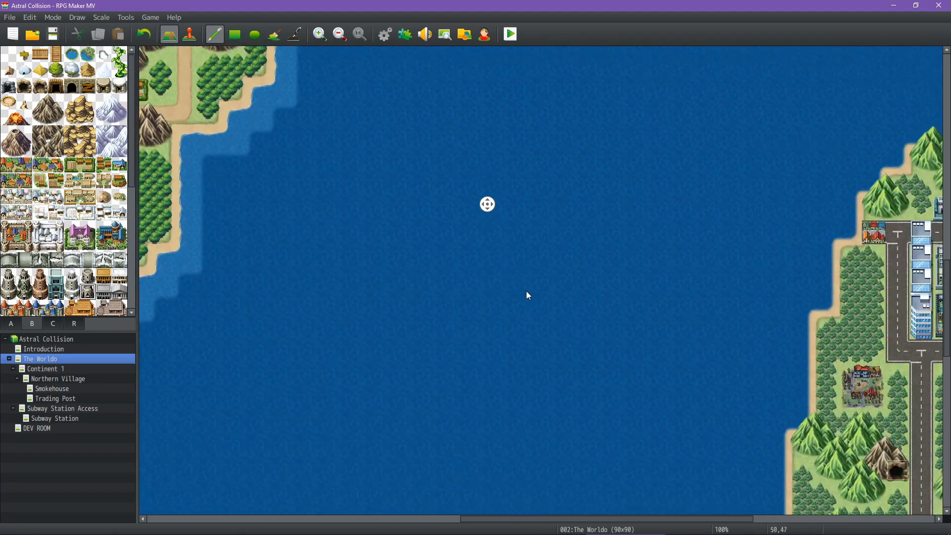
middle_click(526, 290)
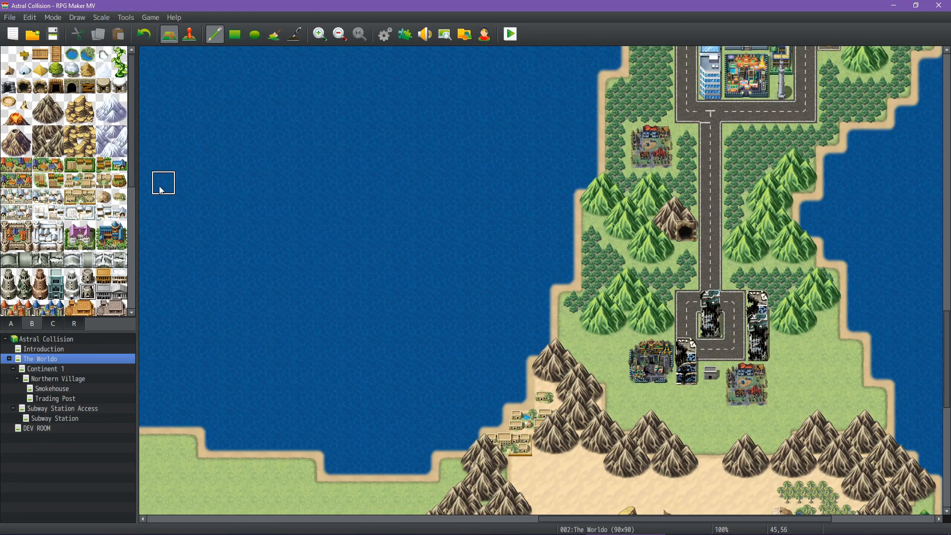
click(73, 322)
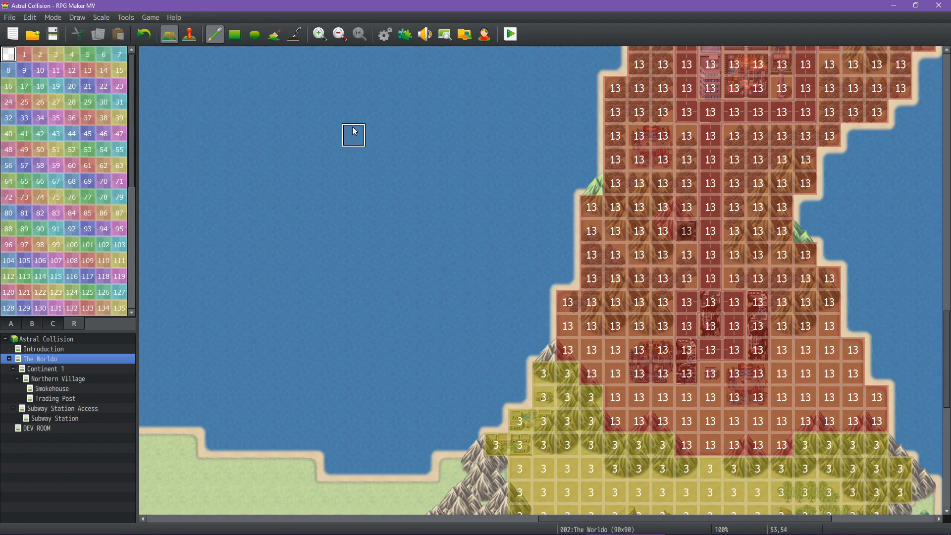
Switch to the Astral Collision Math spreadsheet in Chrome, review the prophets' worlds on the World Information sheet, and return to RPG Maker MV.
mouse_move(388, 531)
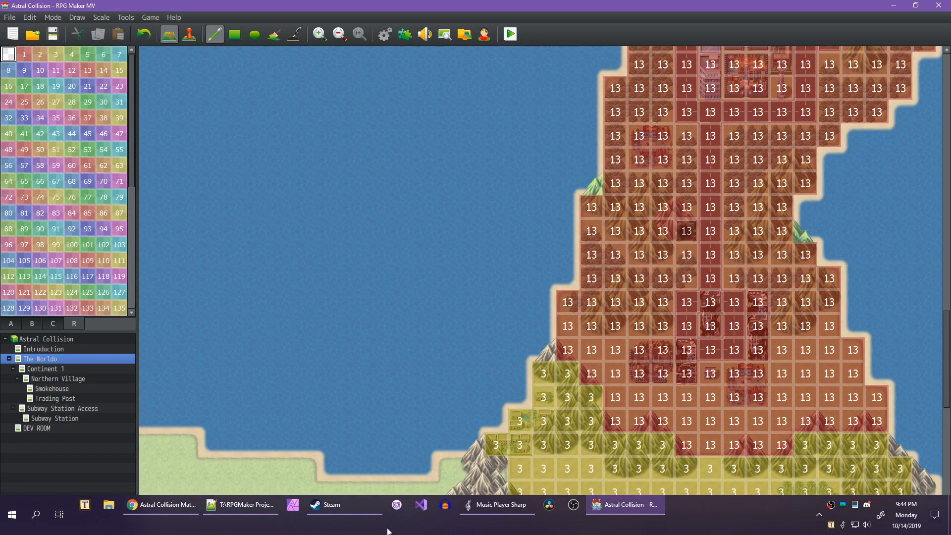
click(161, 504)
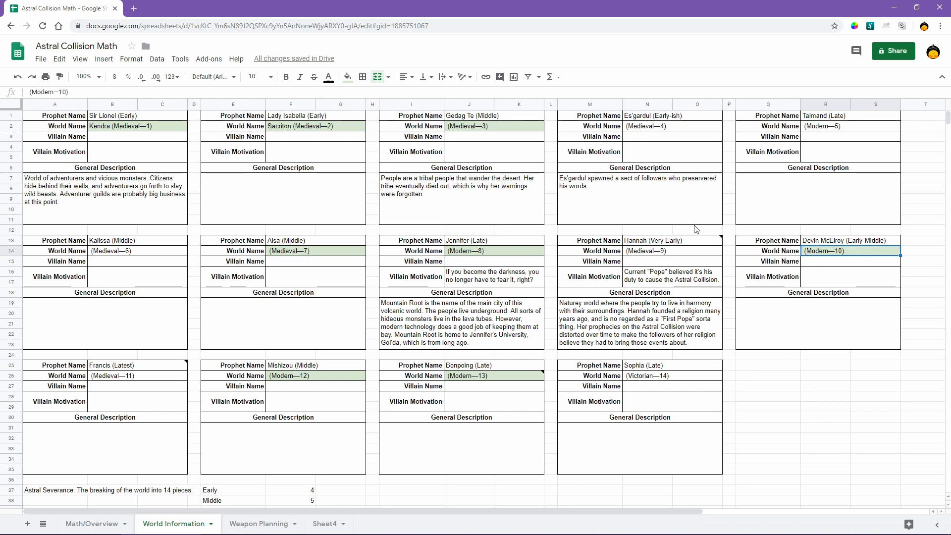
click(894, 7)
Examine the empty southern grassland around the winding lake, west of the mountains bordering region 3.
middle_click(554, 321)
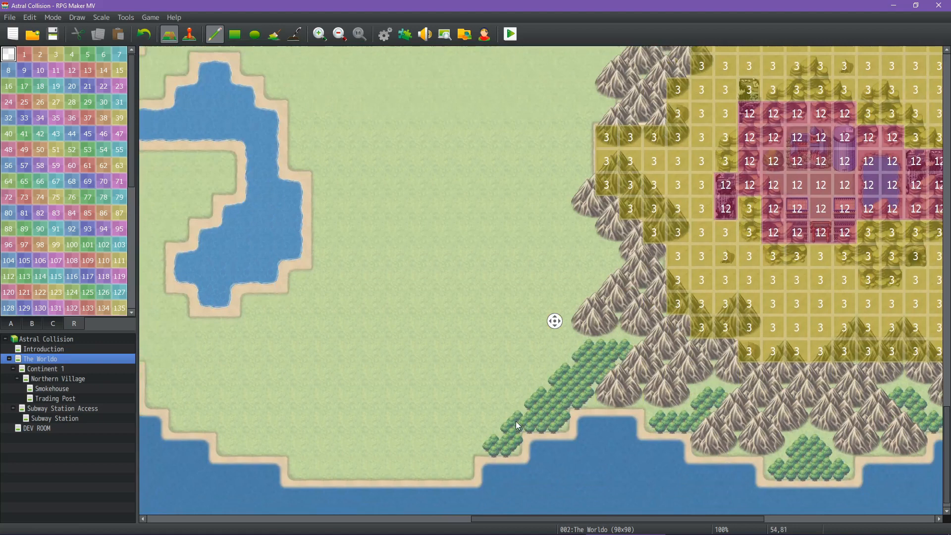
middle_click(516, 421)
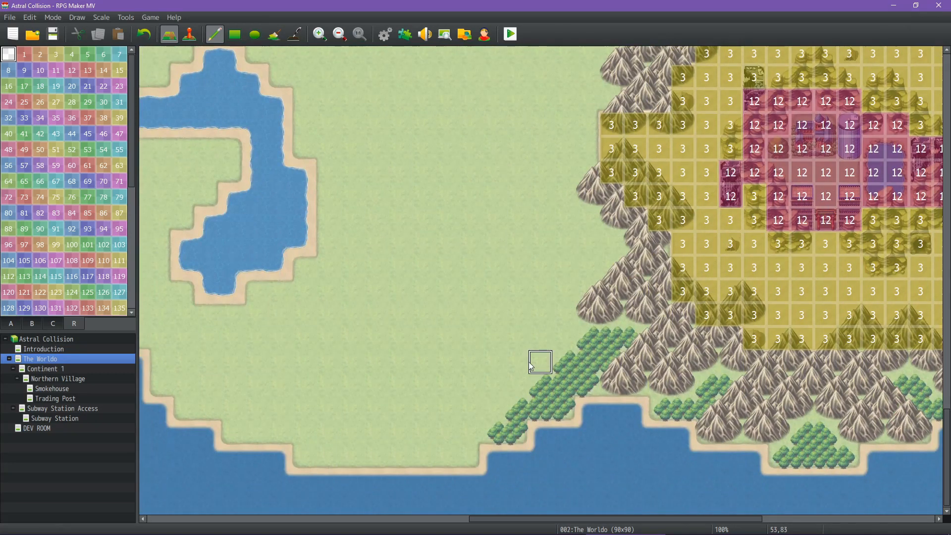
mouse_move(522, 519)
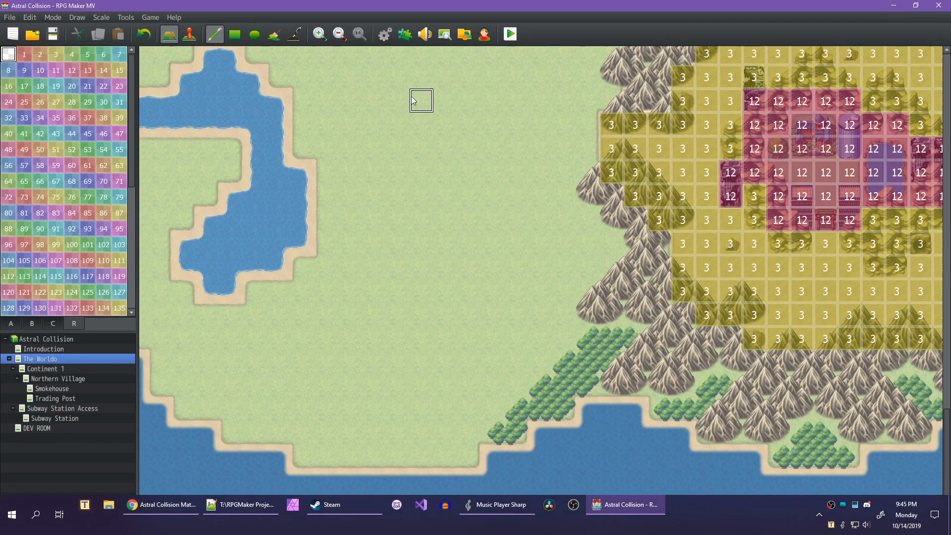
Open the database and compare the class, profile and equipment of actors 0010, 0005, 0006 and 0007.
click(385, 34)
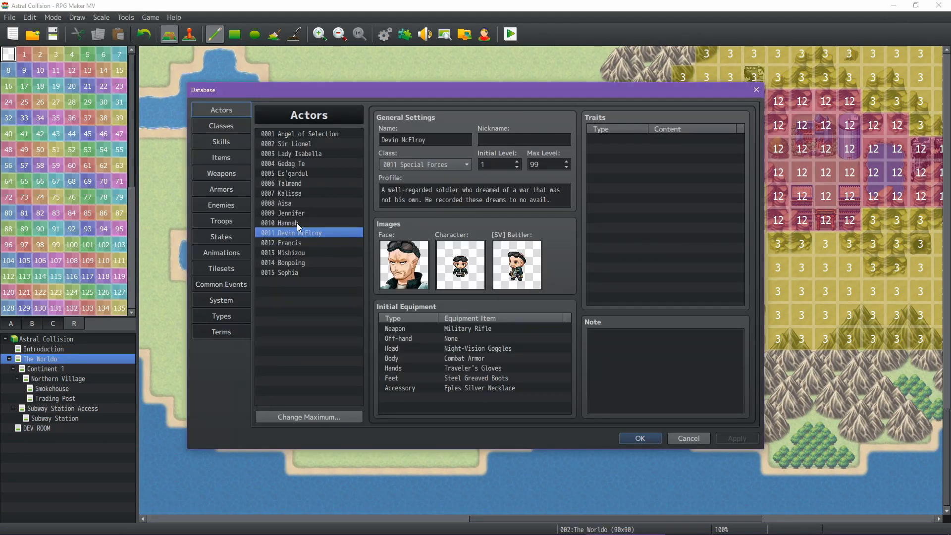
click(297, 224)
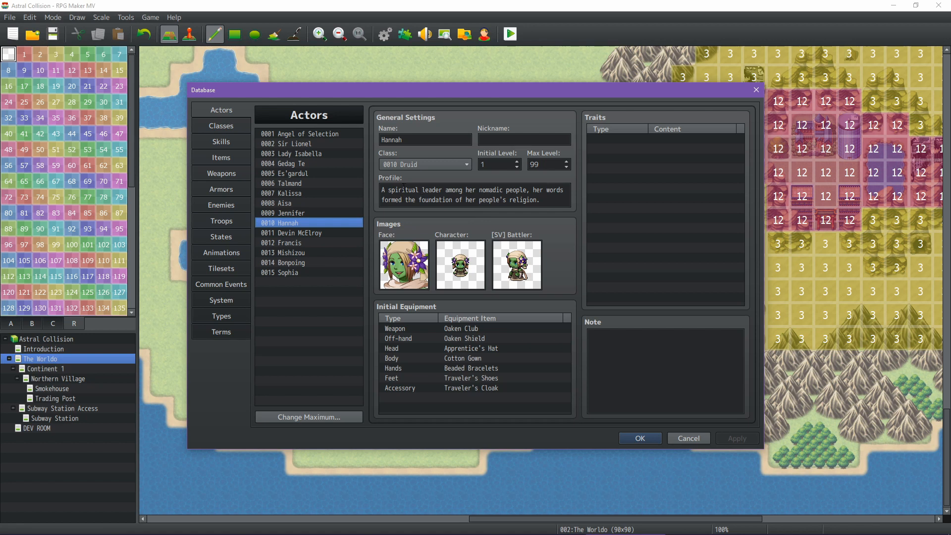
click(317, 174)
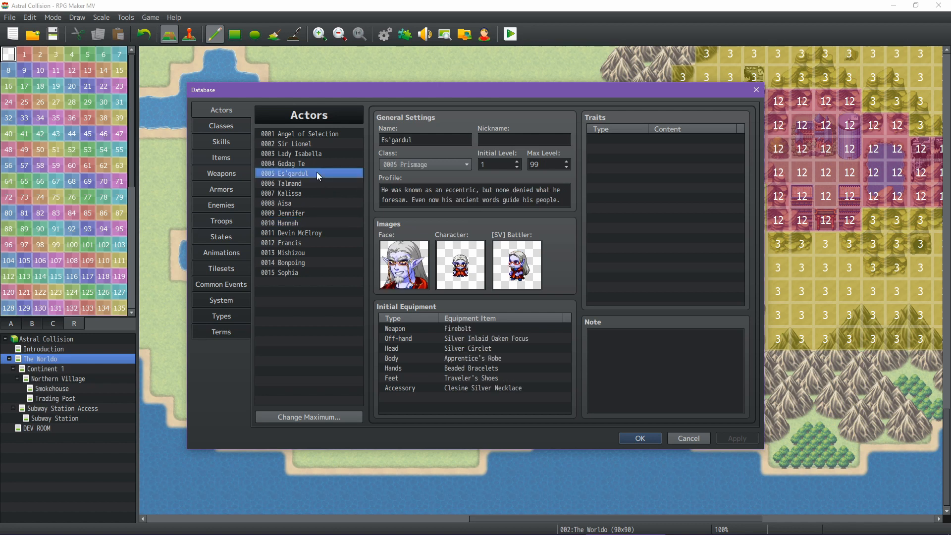
click(310, 183)
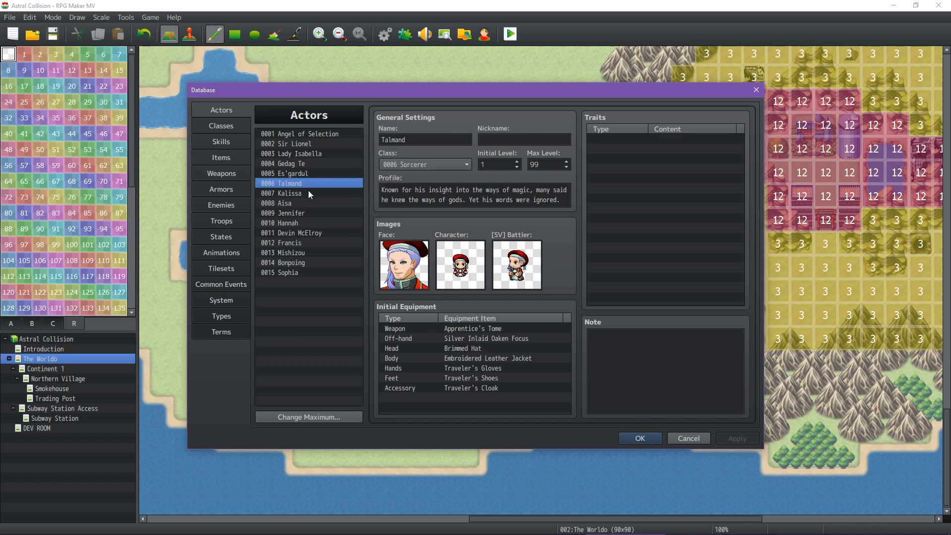
click(308, 194)
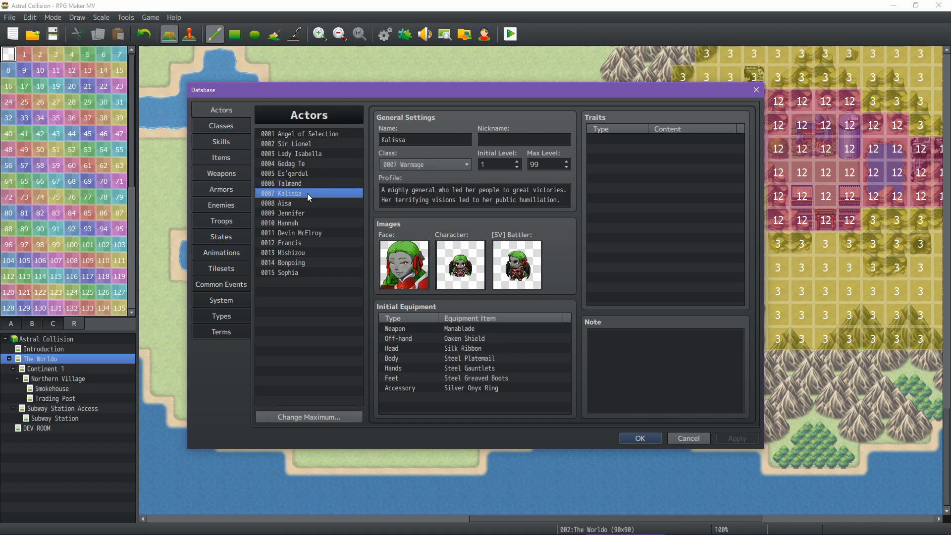
click(308, 183)
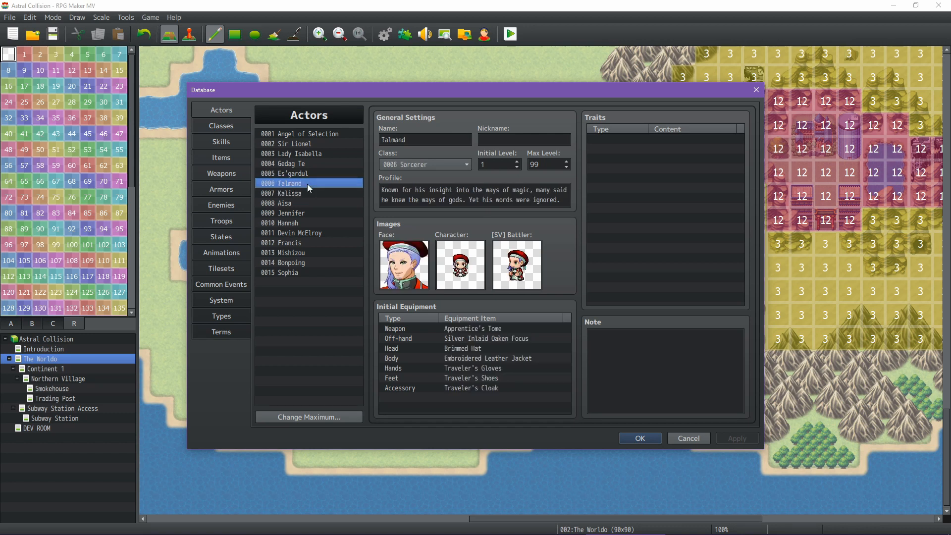
Compare the class, profile and equipment of actors 0007 and 0012, and close the database without saving.
click(307, 191)
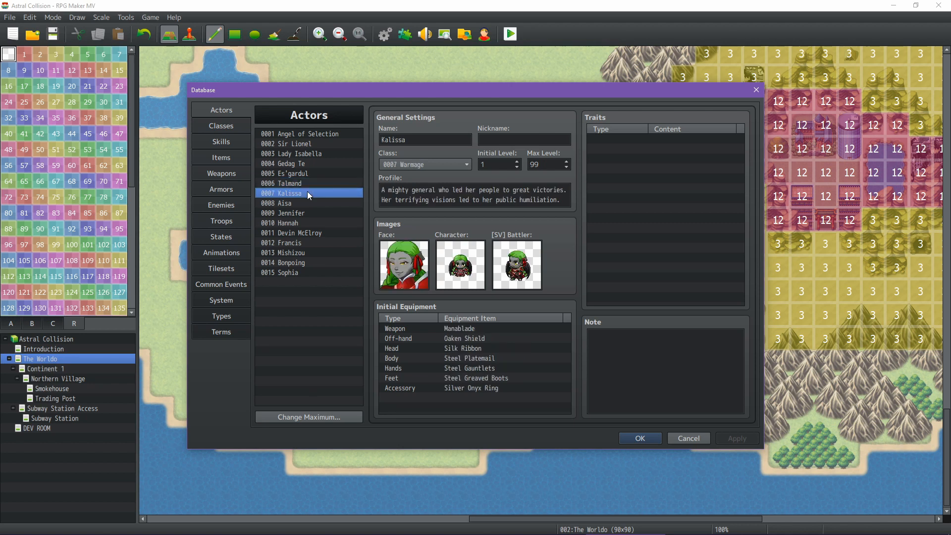
click(298, 243)
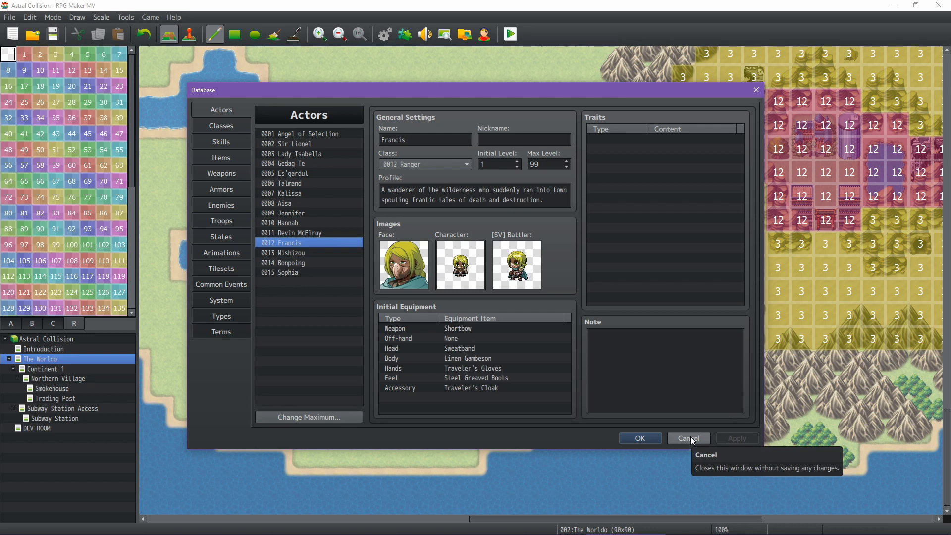
click(688, 438)
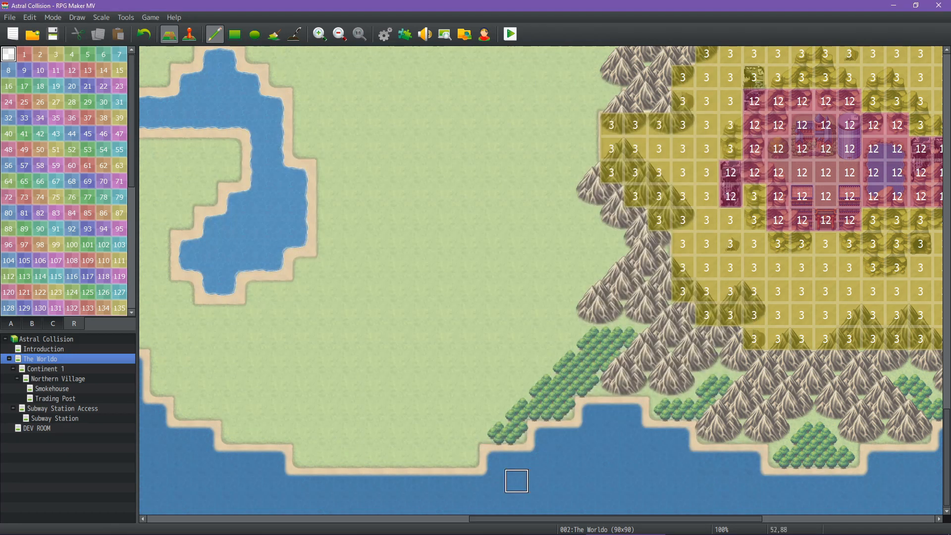
Review the prophets' worlds in the Astral Collision Math spreadsheet in Chrome against the whole Worldo map in RPG Maker MV, and return to the map.
click(149, 504)
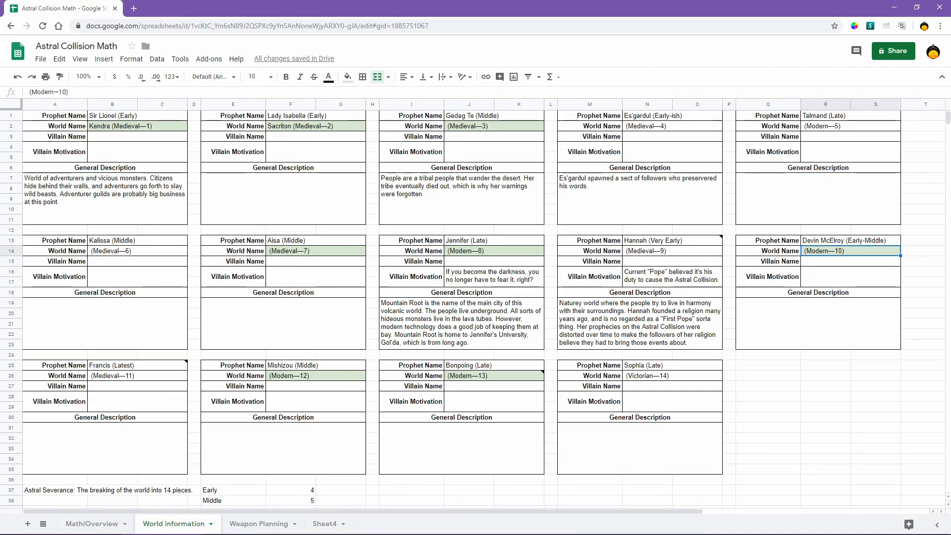
click(625, 504)
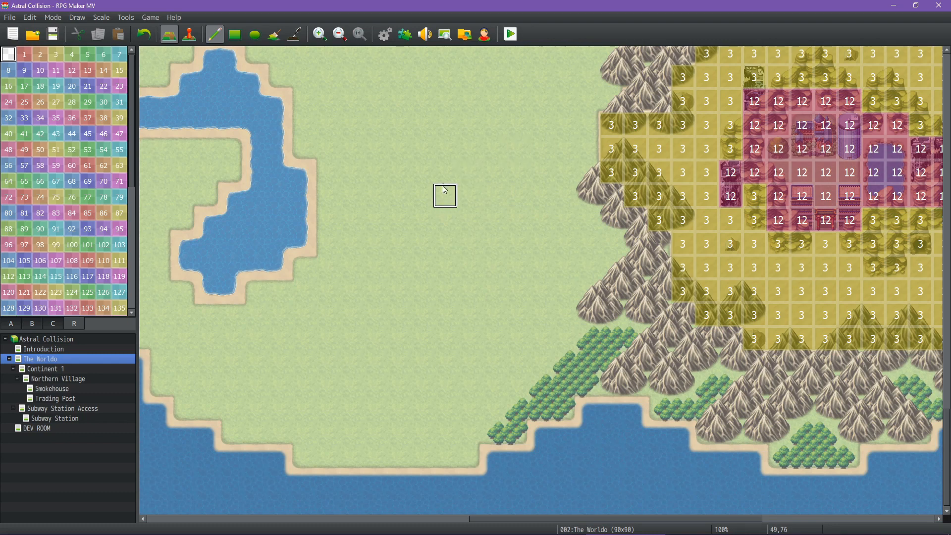
ctrl+scroll(406, 129, down, 2)
ctrl+scroll(406, 129, down, 4)
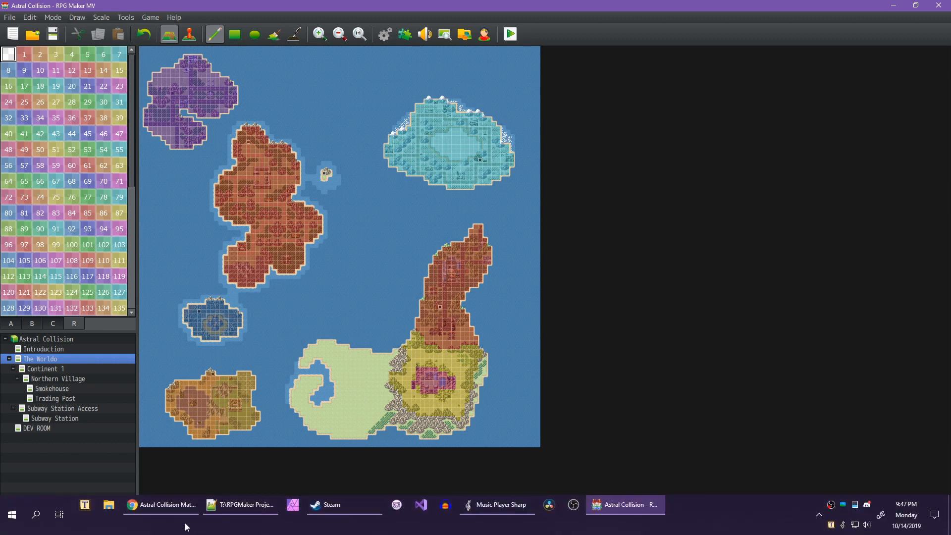
click(173, 515)
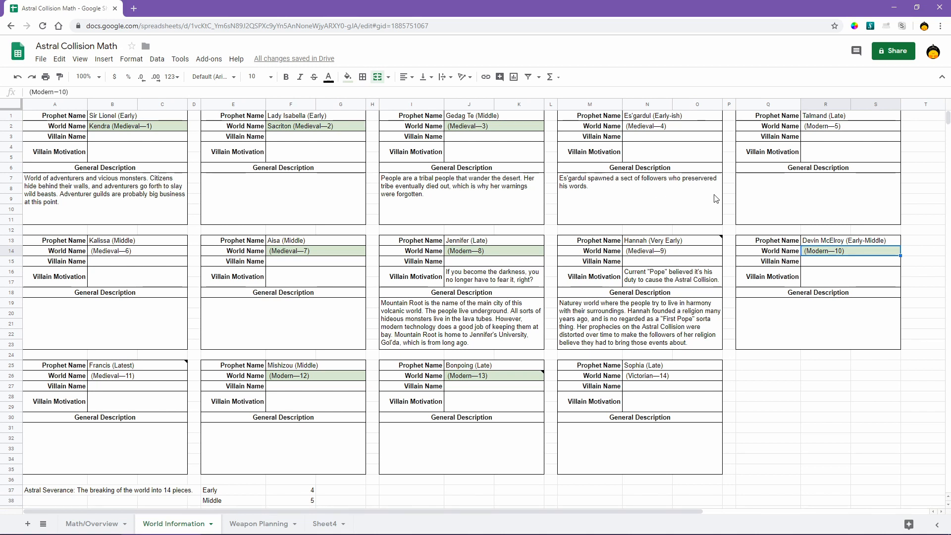
click(895, 8)
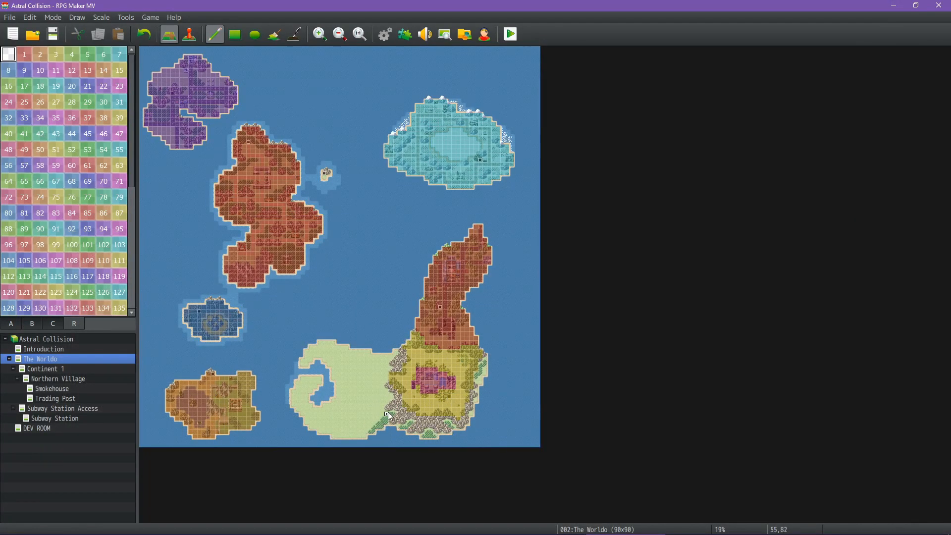
Paint shallow sea tiles with the Pencil along the upper east coast of the southeastern desert continent.
ctrl+scroll(388, 412, up, 4)
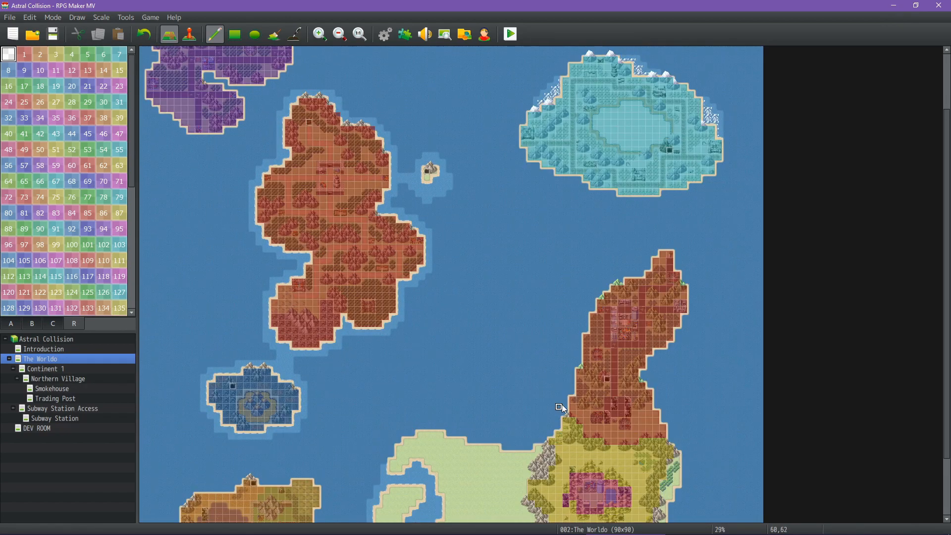
middle_drag(561, 405, 589, 473)
click(360, 35)
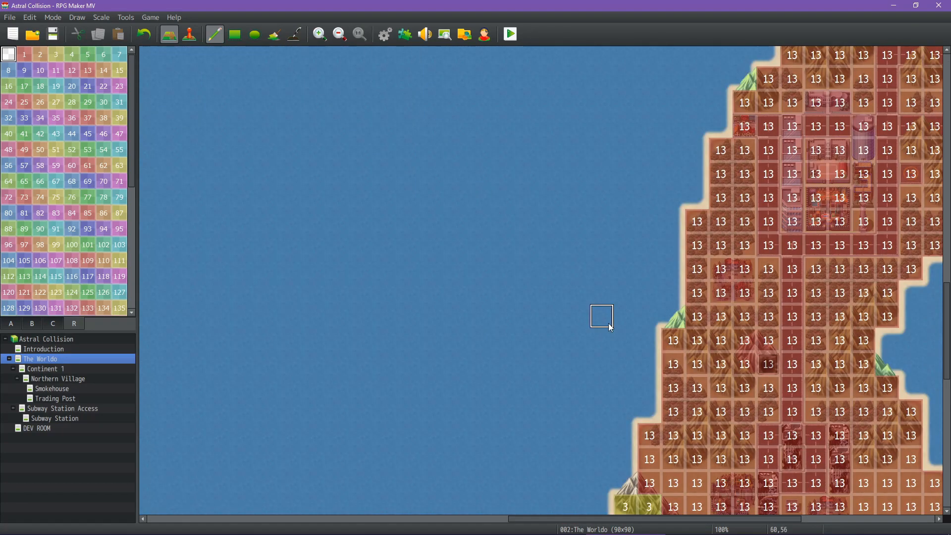
middle_drag(622, 340, 679, 461)
middle_drag(626, 333, 628, 248)
click(12, 326)
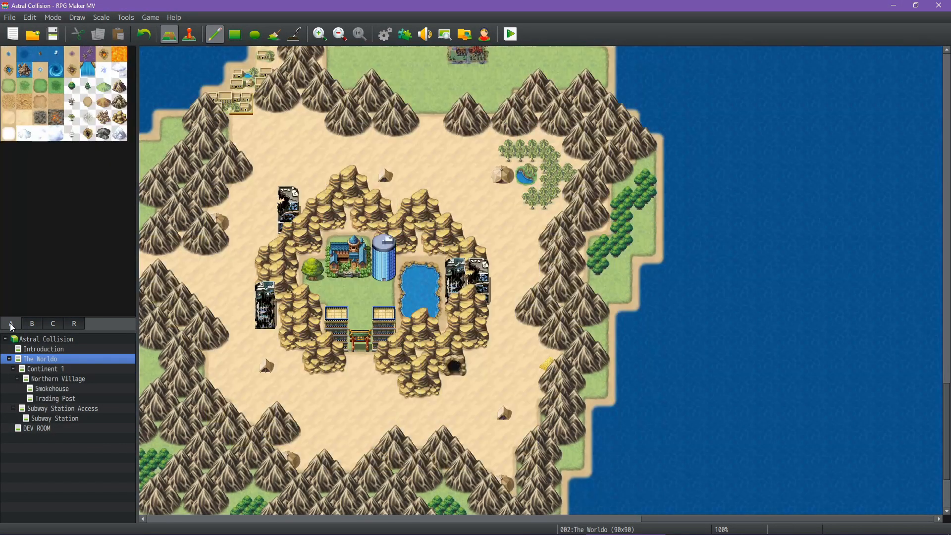
click(32, 325)
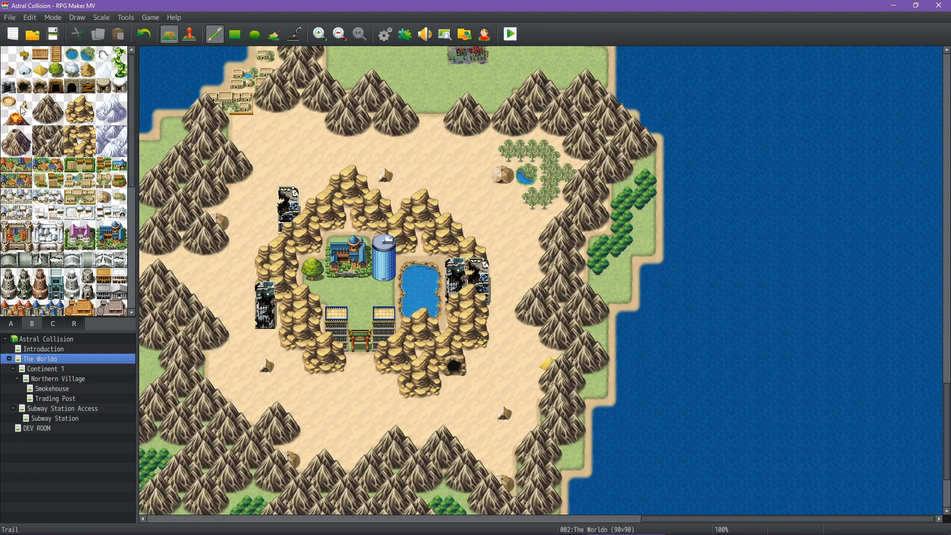
click(11, 323)
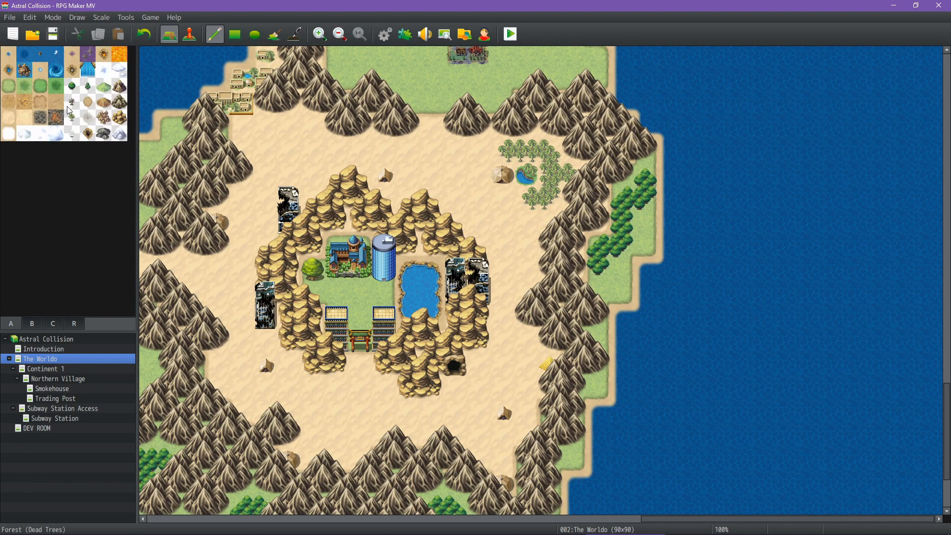
click(15, 55)
mouse_move(670, 150)
mouse_down()
mouse_move(677, 253)
mouse_move(652, 312)
mouse_move(629, 322)
mouse_up()
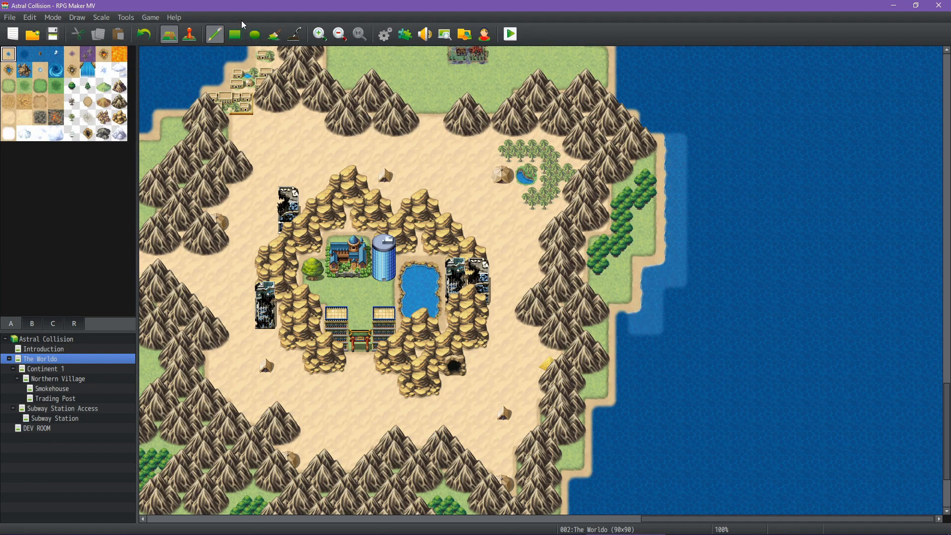
Extend the shallow sea southwards along the desert continent's east coast with the Rectangle tool.
click(234, 34)
scroll(689, 346, down, 4)
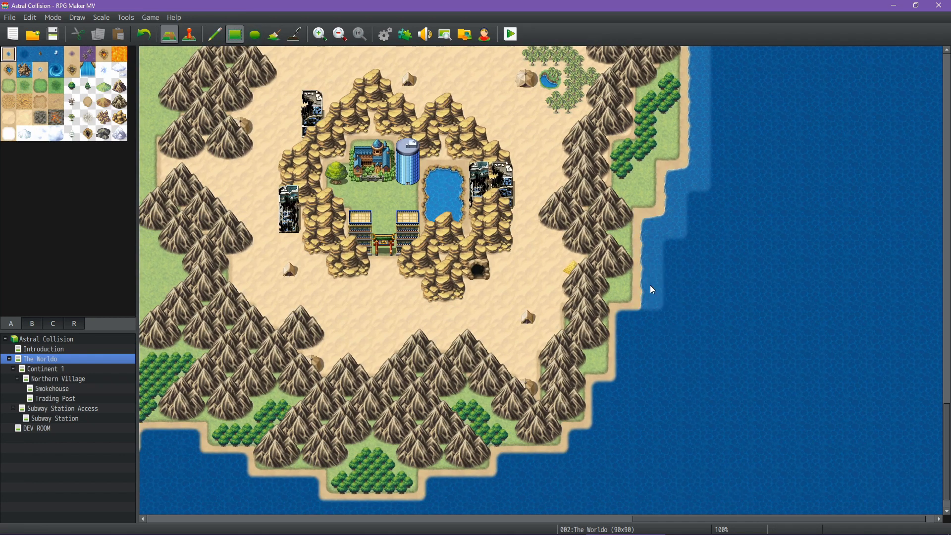
drag(646, 317, 629, 322)
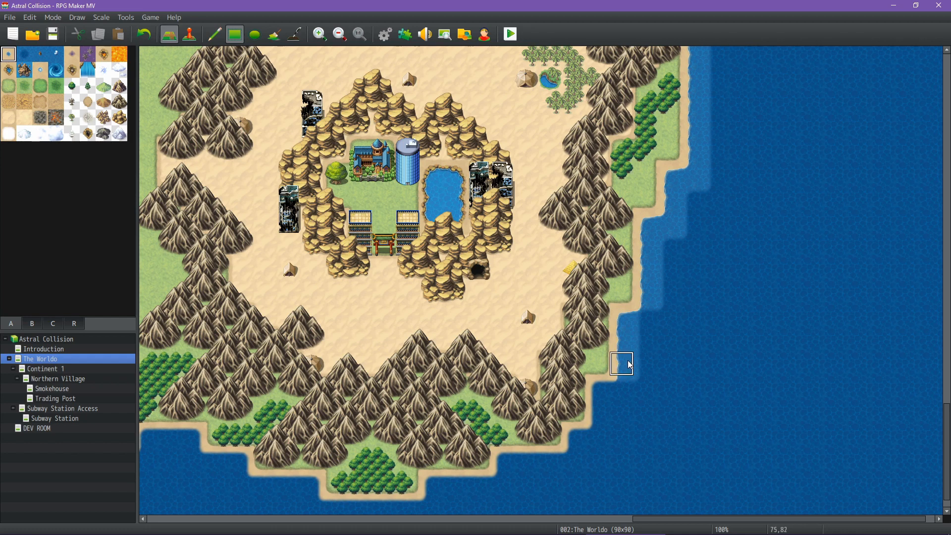
Fill the northeastern coastal corner of the desert with shallow sea and repair the clipped mountain beside it.
scroll(712, 276, up, 6)
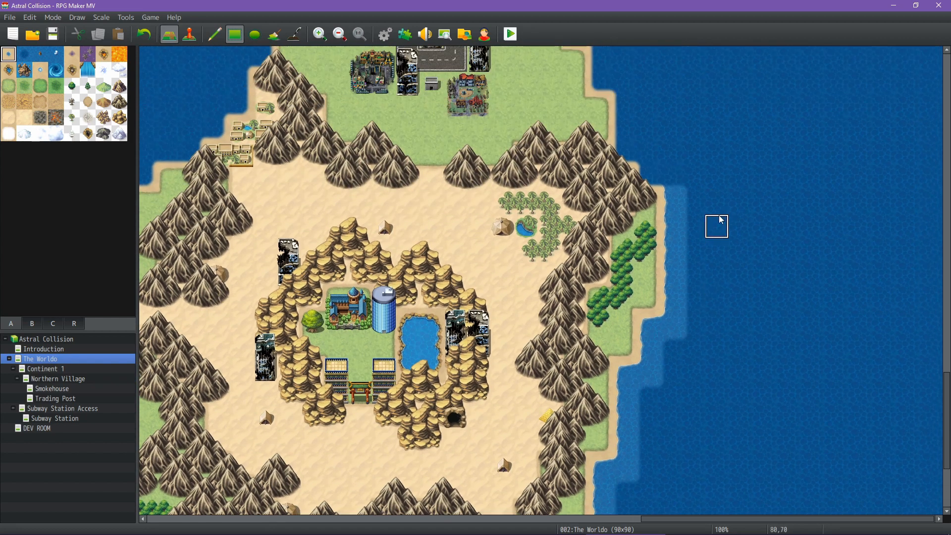
click(665, 176)
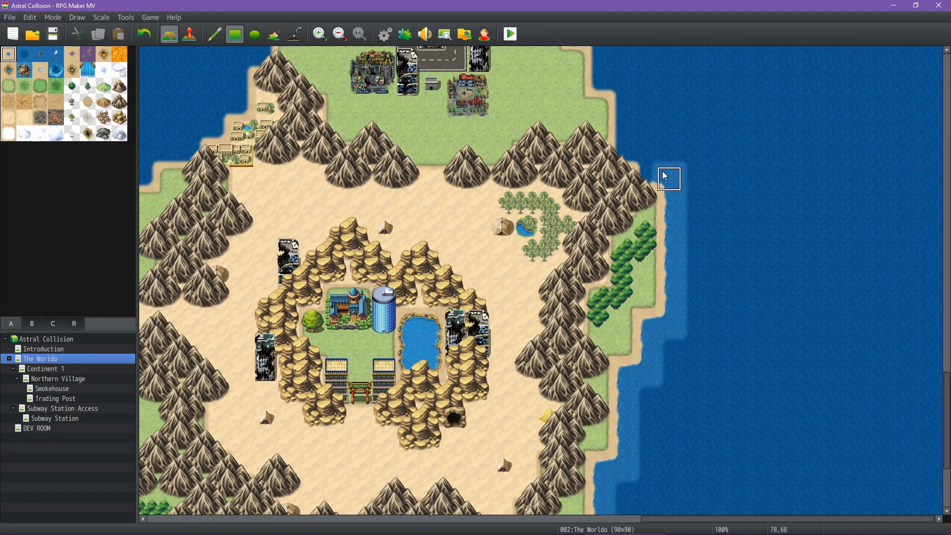
click(648, 172)
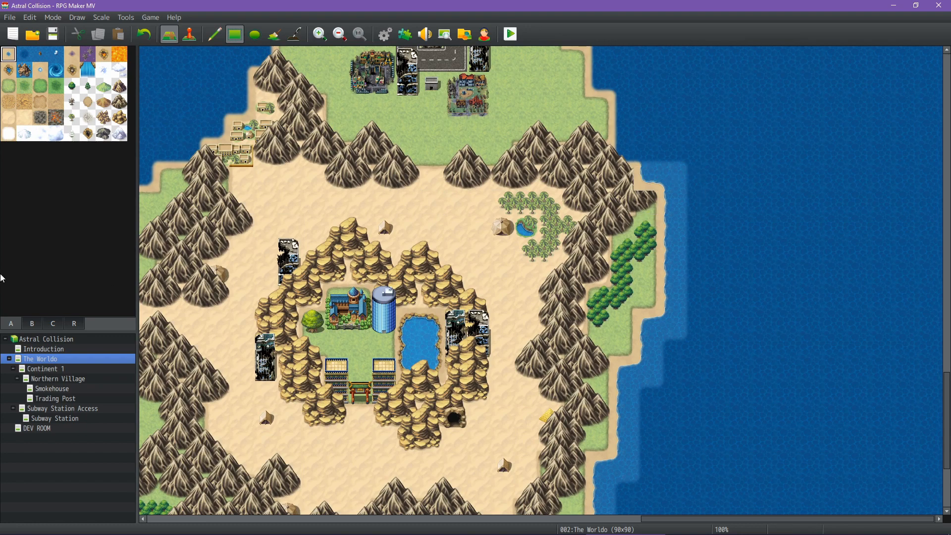
click(33, 324)
click(56, 102)
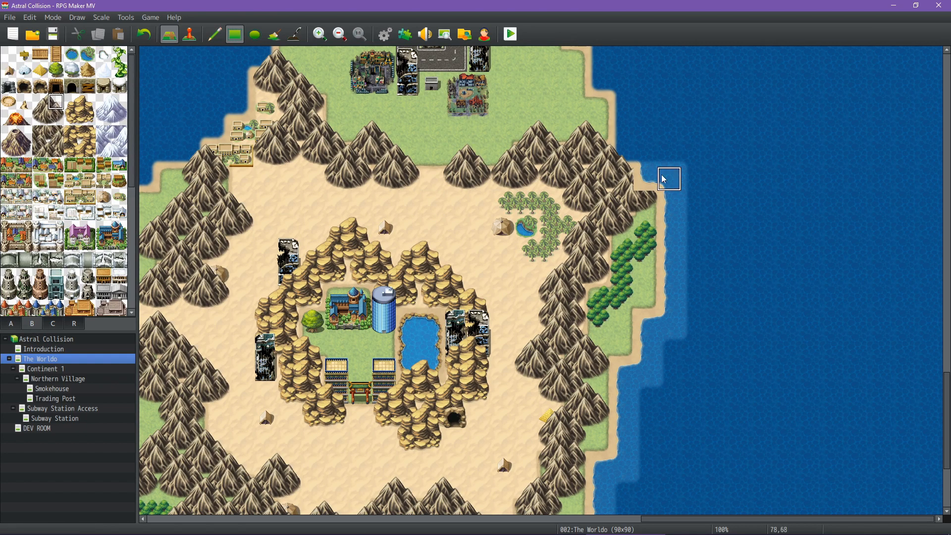
Paint shallow sea around the desert continent's southeastern corner and along the southern coast below the mountains and forests.
click(11, 324)
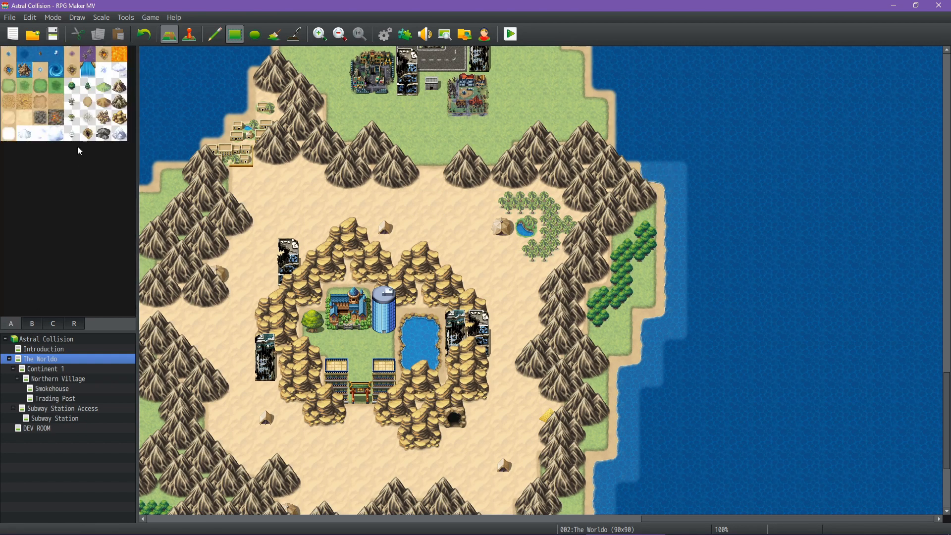
click(9, 54)
mouse_move(682, 321)
middle_down()
mouse_move(646, 483)
mouse_move(694, 403)
middle_up()
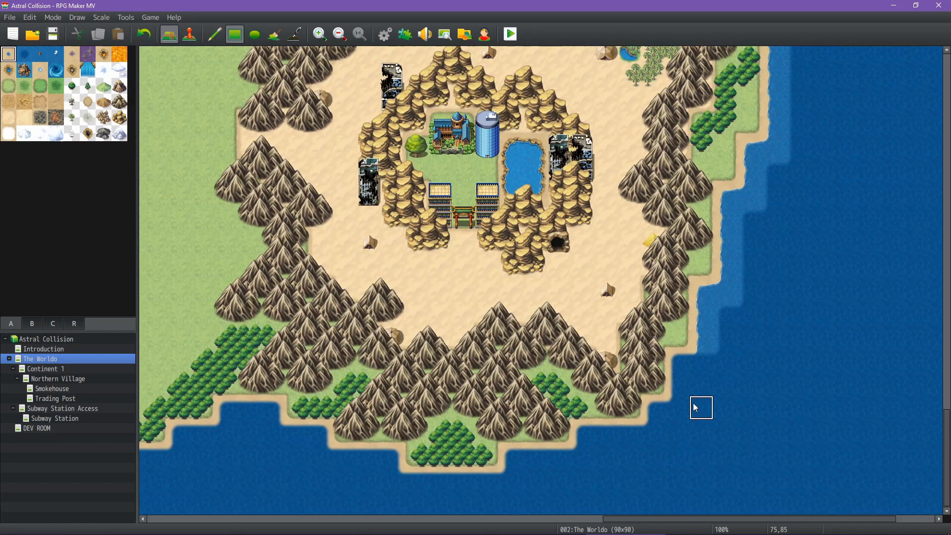
drag(702, 363, 659, 435)
mouse_move(590, 436)
mouse_down()
mouse_move(573, 456)
mouse_move(508, 463)
mouse_up()
mouse_move(498, 495)
mouse_down()
mouse_move(510, 478)
mouse_move(441, 487)
mouse_move(391, 480)
mouse_move(331, 462)
mouse_move(320, 439)
mouse_move(276, 437)
mouse_move(269, 416)
mouse_move(238, 414)
mouse_up()
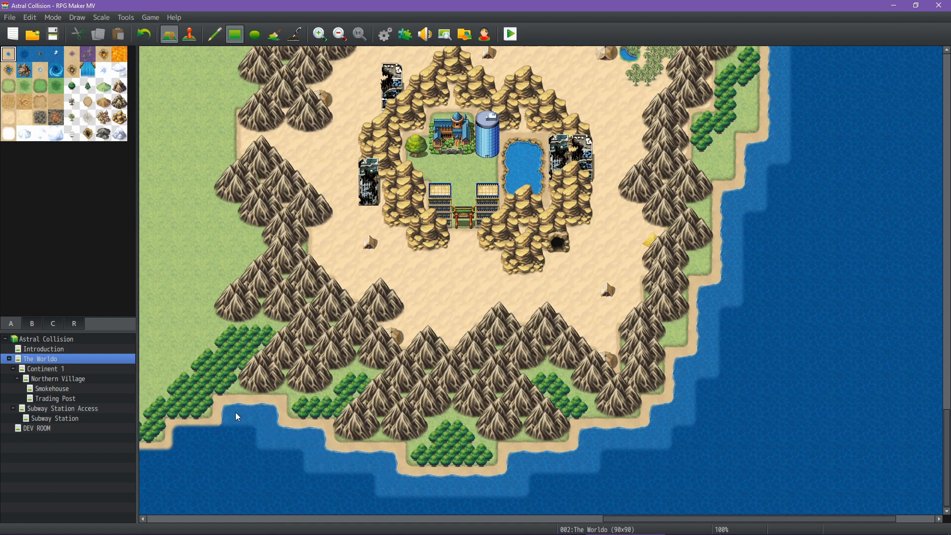
Continue the shallow sea westwards below the diagonal forest to the grassland's south coast, filling the bay between forest and mountains.
shift+scroll(316, 434, left, 5)
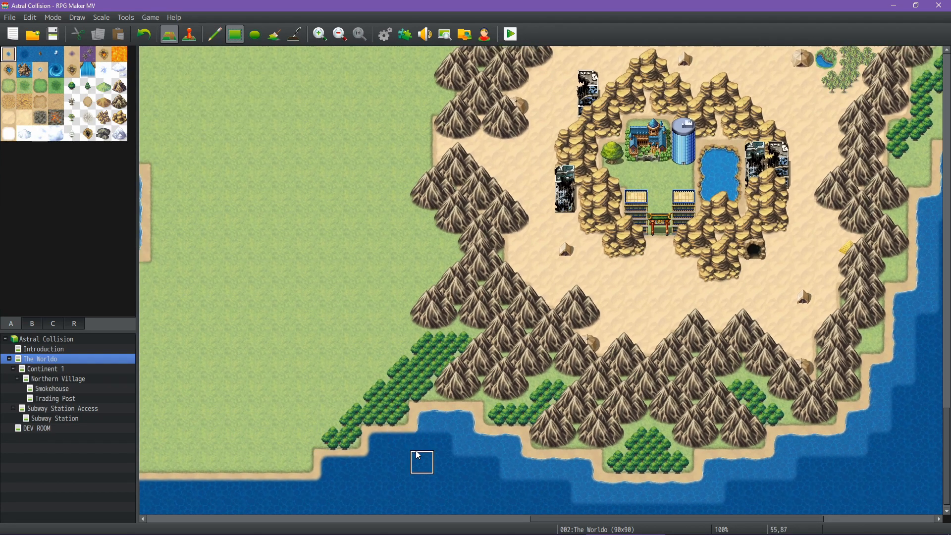
mouse_move(422, 448)
mouse_down()
mouse_move(382, 446)
mouse_move(372, 458)
mouse_move(335, 463)
mouse_move(334, 484)
mouse_move(251, 484)
mouse_up()
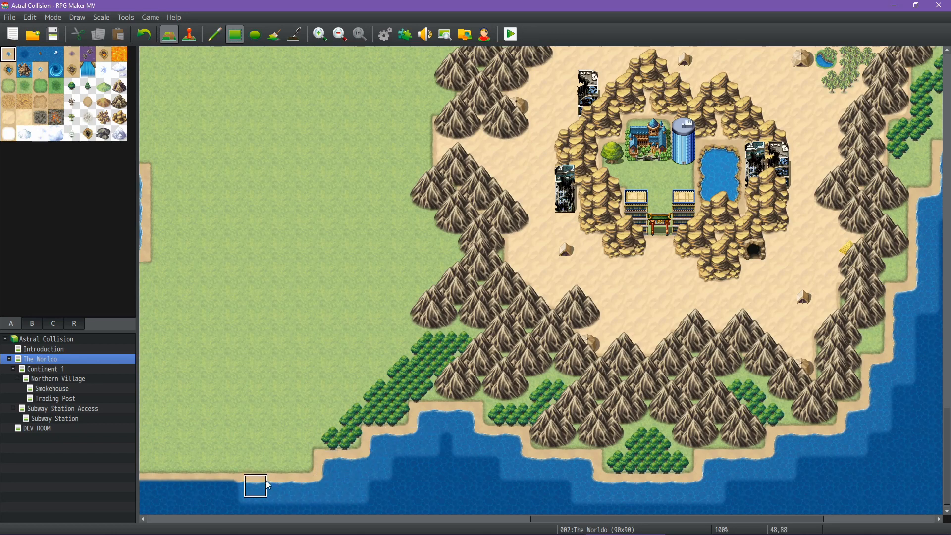
mouse_move(455, 472)
mouse_down()
mouse_move(452, 450)
mouse_move(400, 458)
mouse_move(489, 472)
mouse_move(406, 487)
mouse_up()
drag(544, 492, 562, 492)
Try to run a castle wall westwards across the grassland from the mountains just above the diagonal forest.
scroll(764, 471, right, 5)
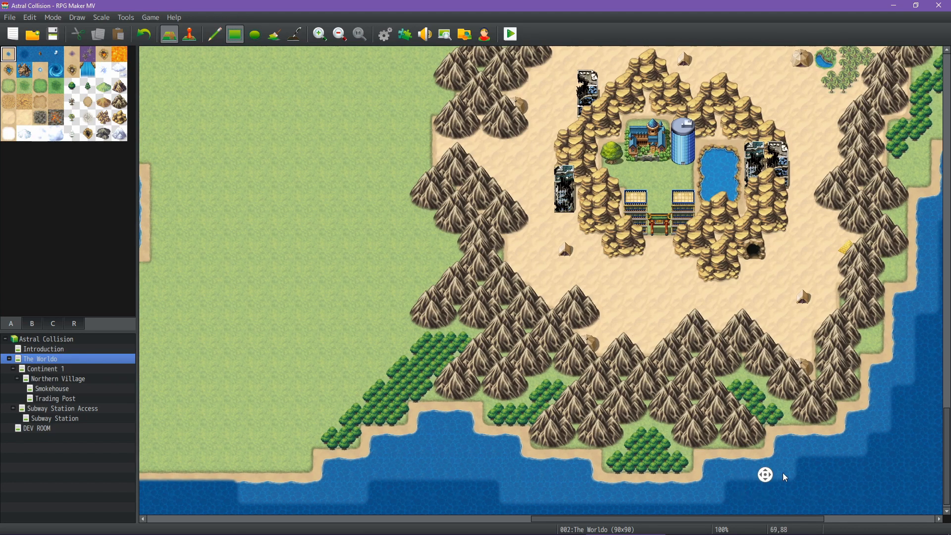
middle_drag(793, 469, 454, 480)
mouse_move(677, 421)
middle_down()
mouse_move(729, 455)
mouse_move(728, 444)
middle_up()
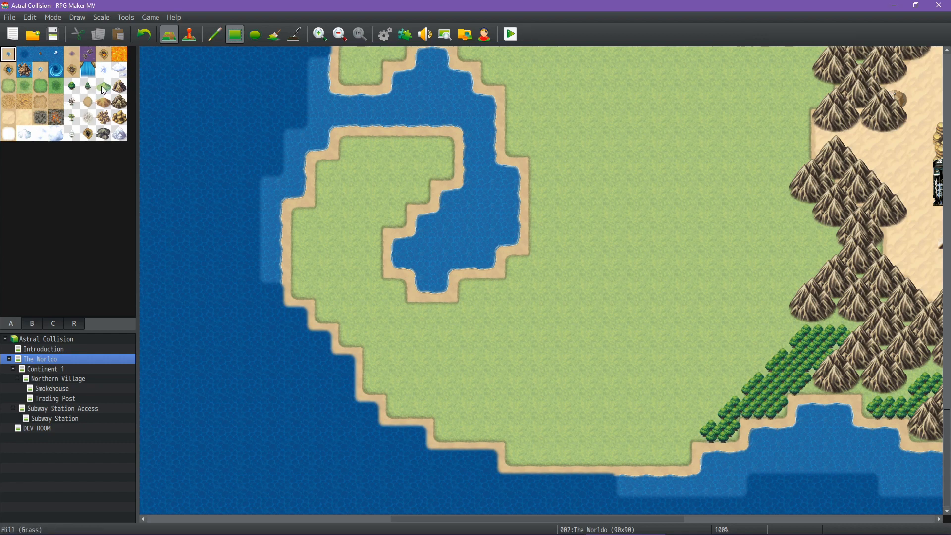
click(31, 323)
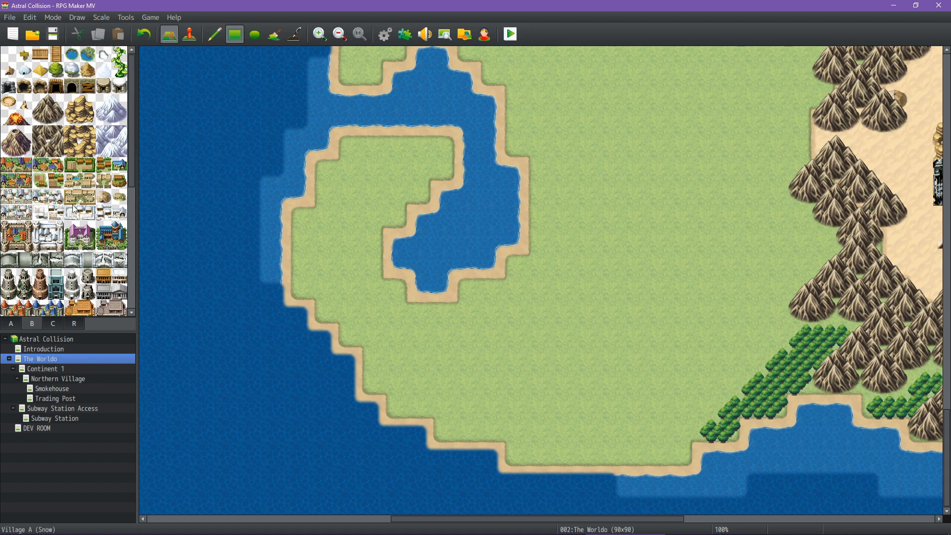
scroll(74, 208, down, 3)
scroll(74, 208, down, 9)
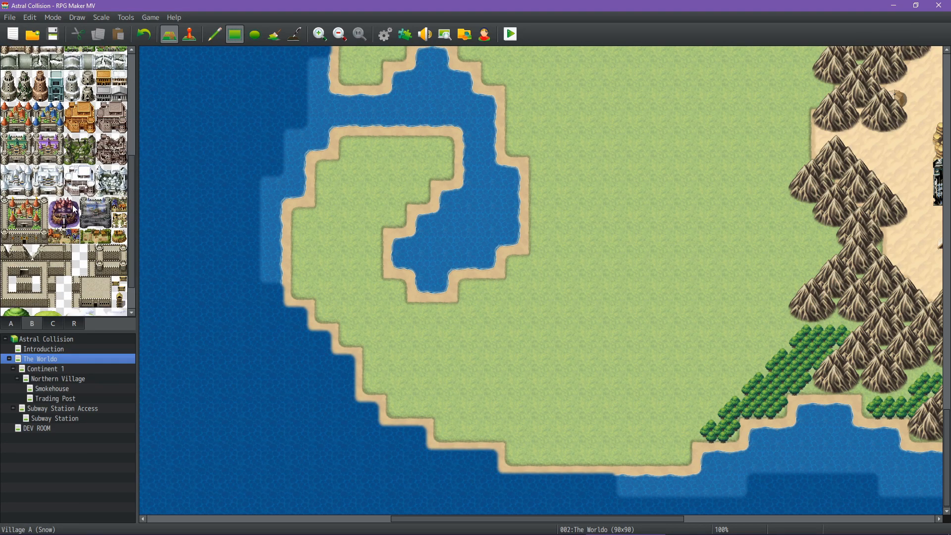
click(24, 230)
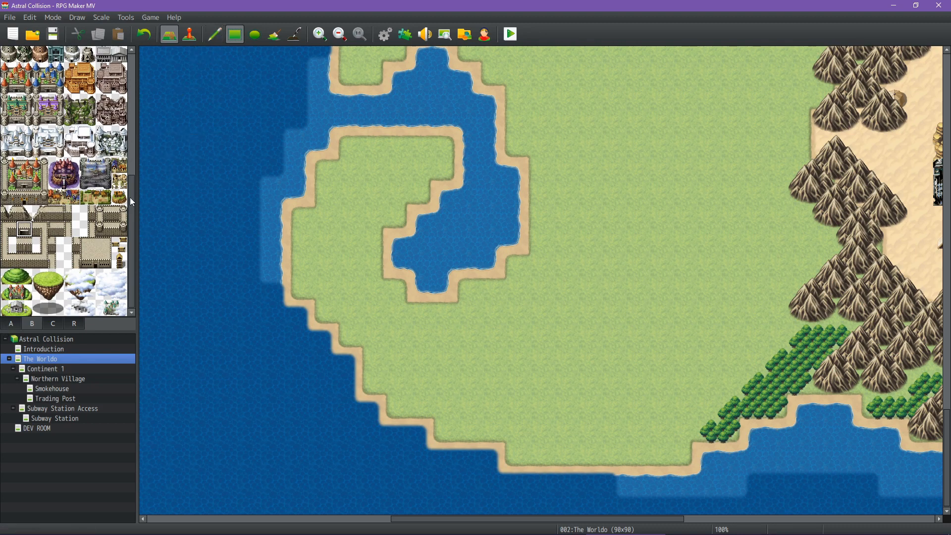
click(29, 217)
click(213, 32)
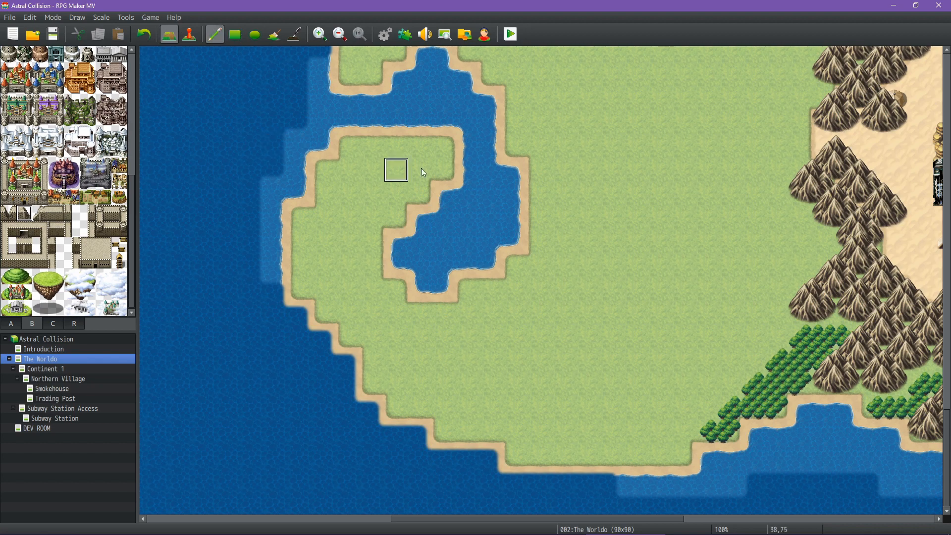
click(24, 260)
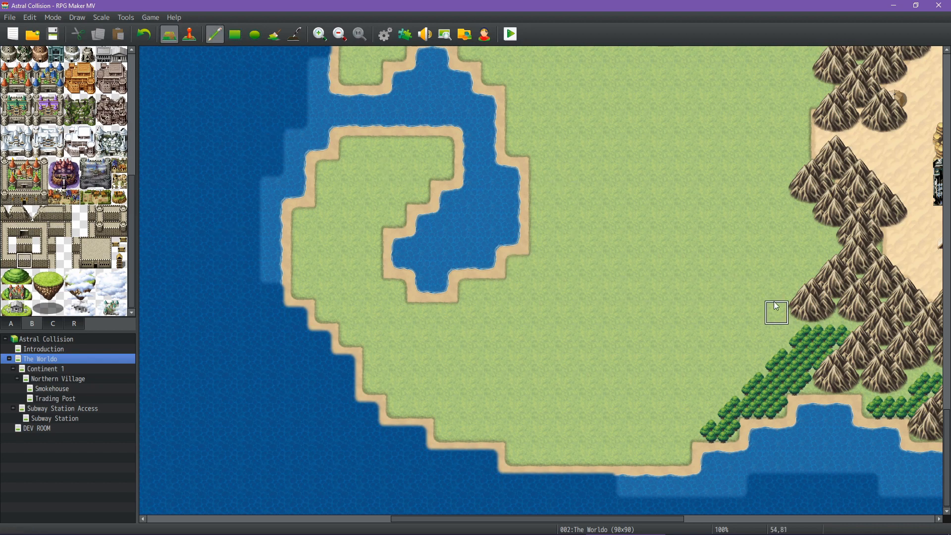
drag(784, 316, 754, 315)
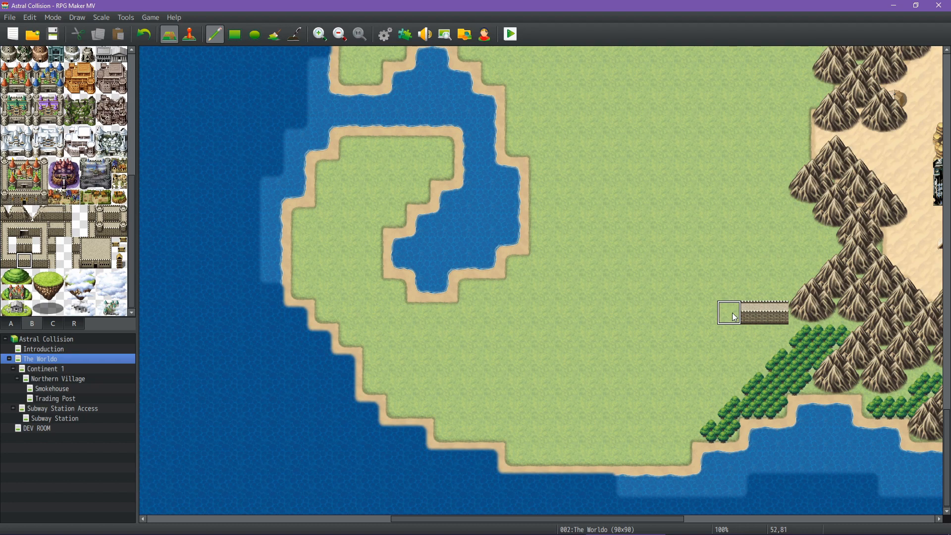
key(ctrl+z)
key(ctrl+z)
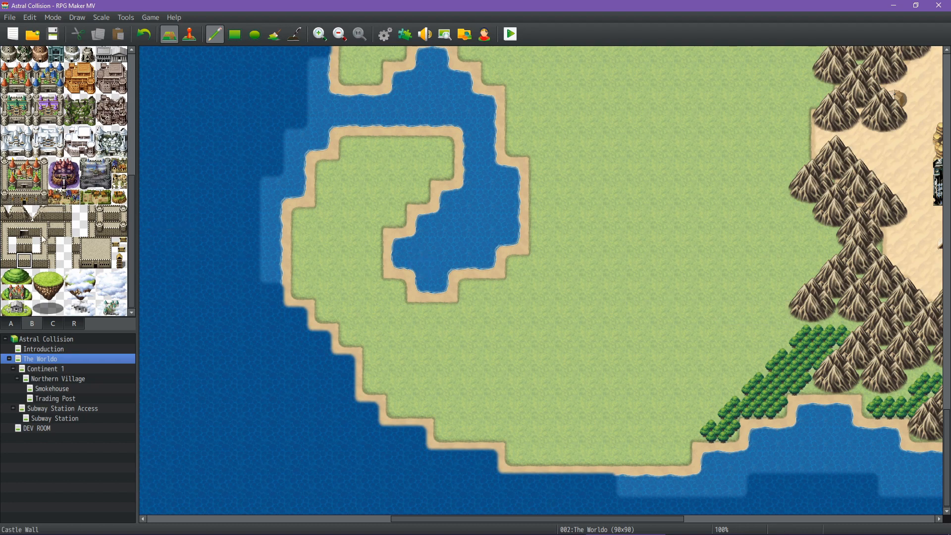
Build a castle wall five tiles long with slanted ends across the grassland, running west from the mountains just above the diagonal forest.
click(24, 213)
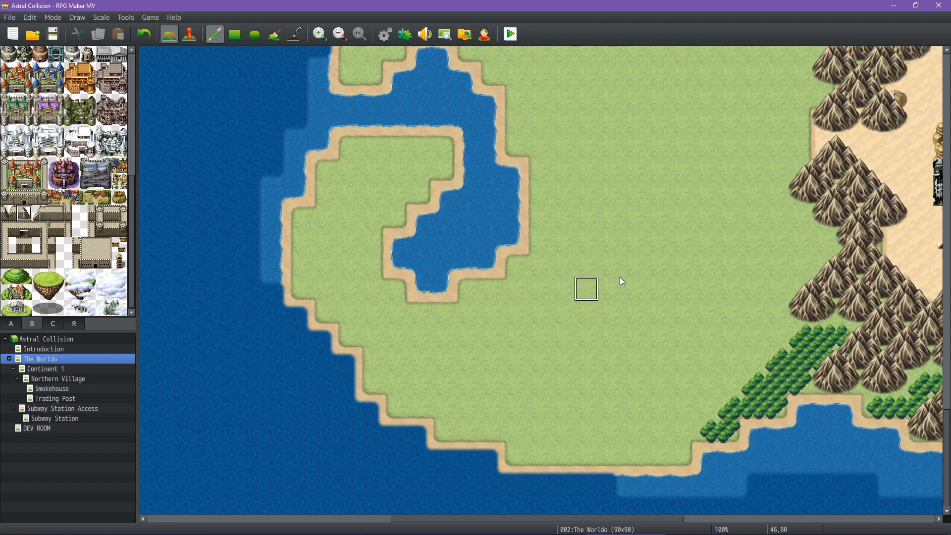
click(777, 313)
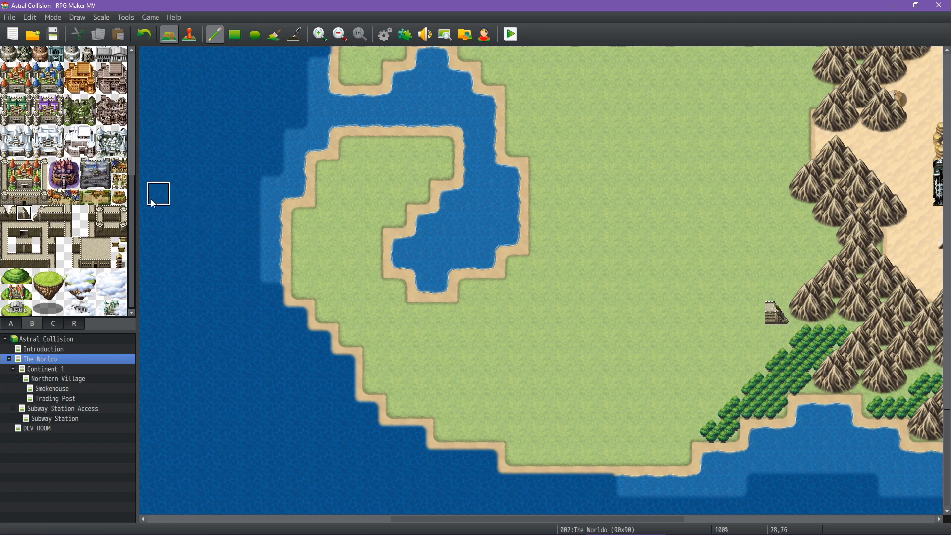
click(24, 260)
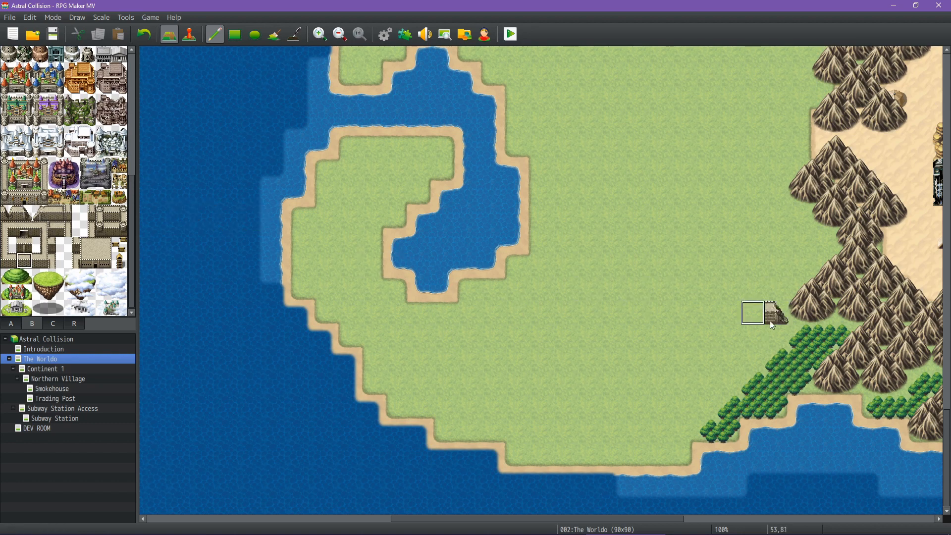
click(753, 313)
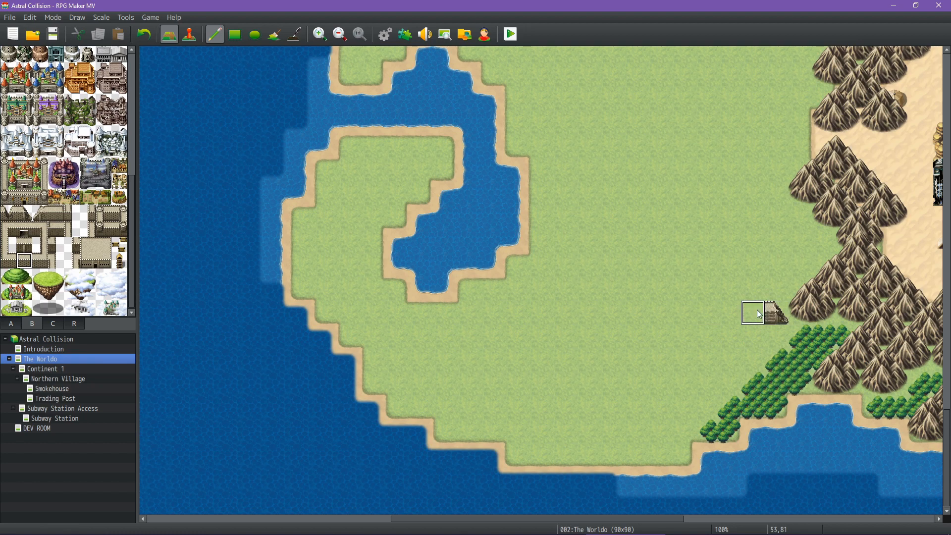
click(706, 313)
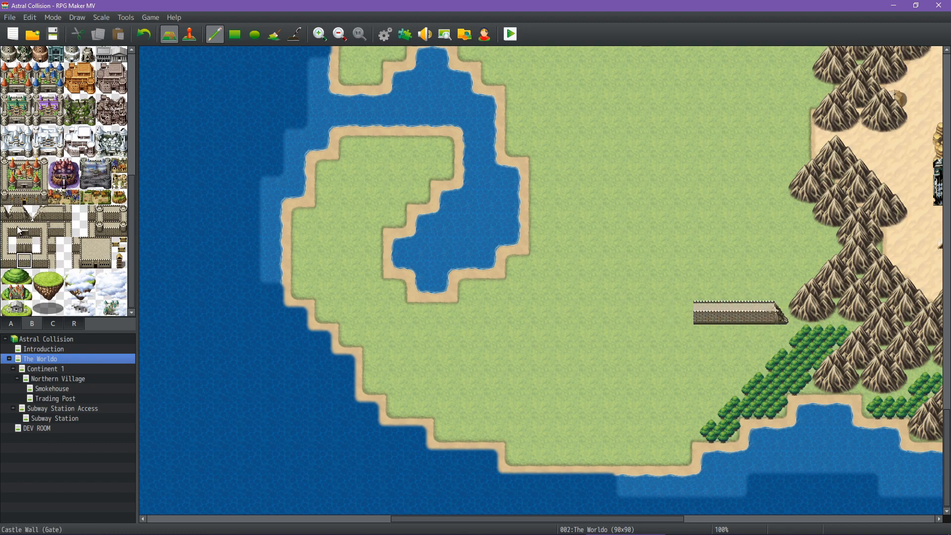
click(40, 213)
click(682, 313)
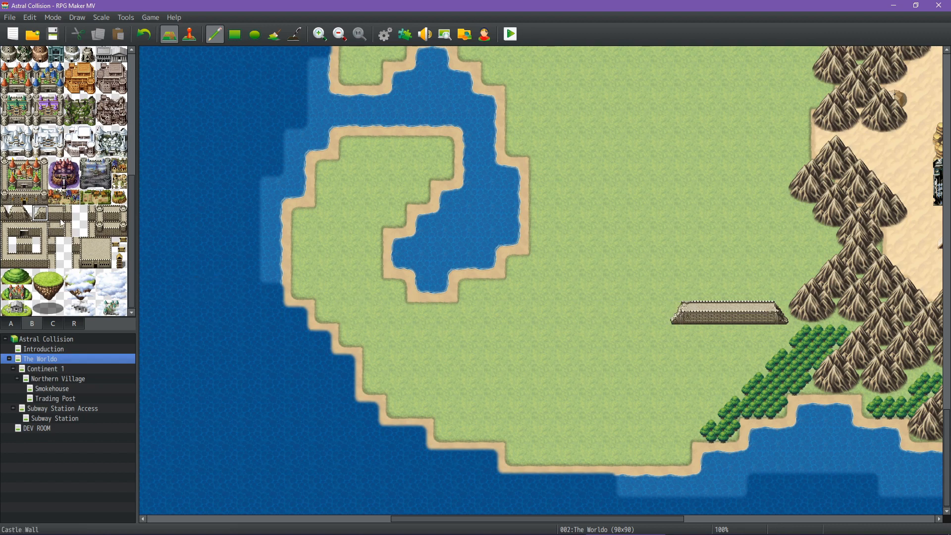
Try a different castle wall end tile in the middle of the new wall and undo it.
click(7, 219)
click(729, 313)
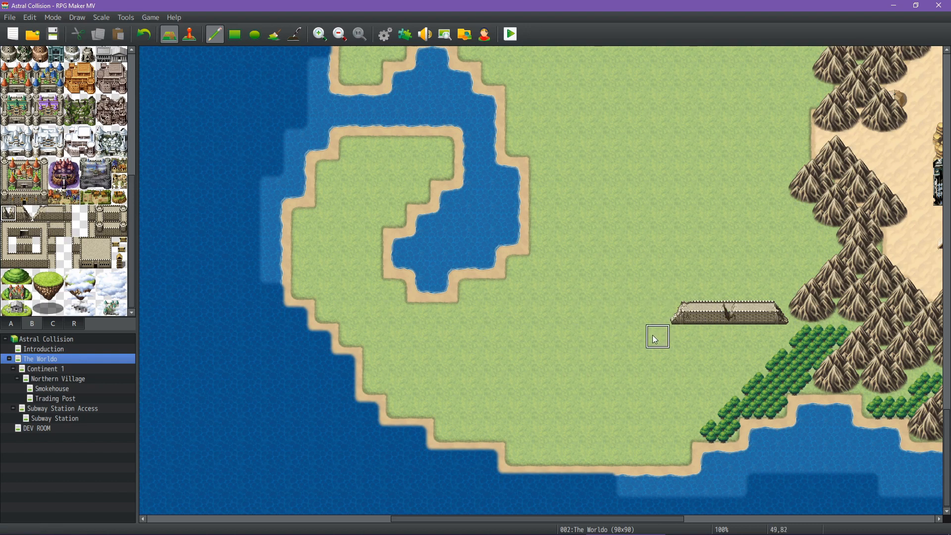
key(ctrl+z)
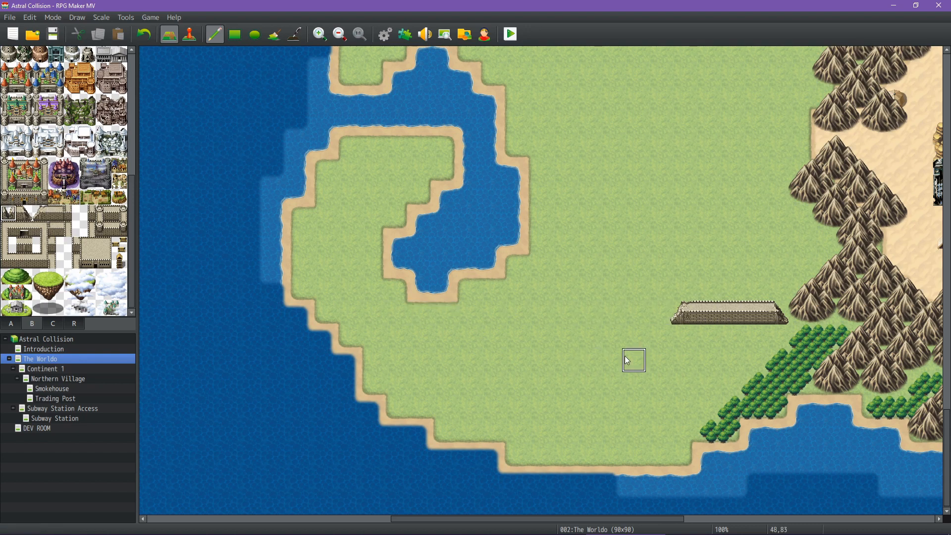
Continue the wall west of a one-tile gap with a slanted end and a corner, then run it south to the coast with a base tile.
click(27, 216)
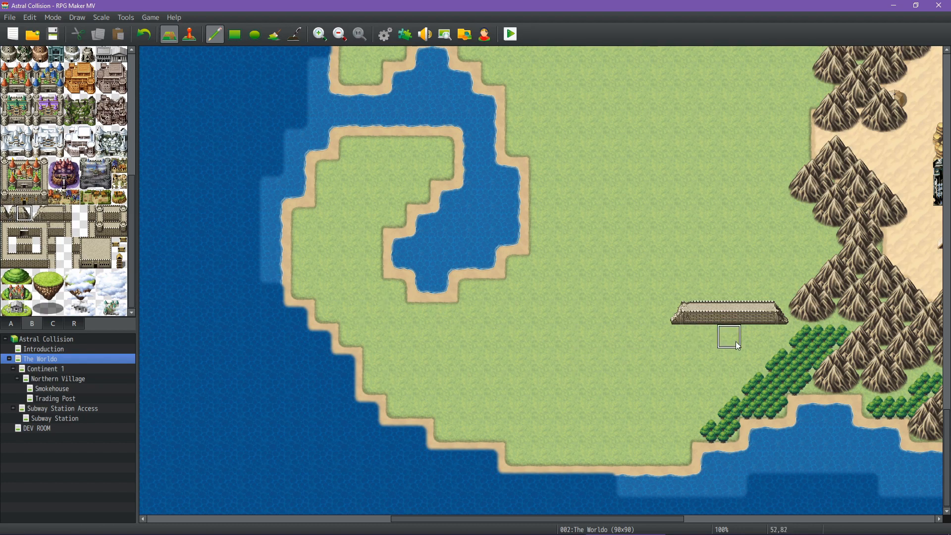
click(634, 313)
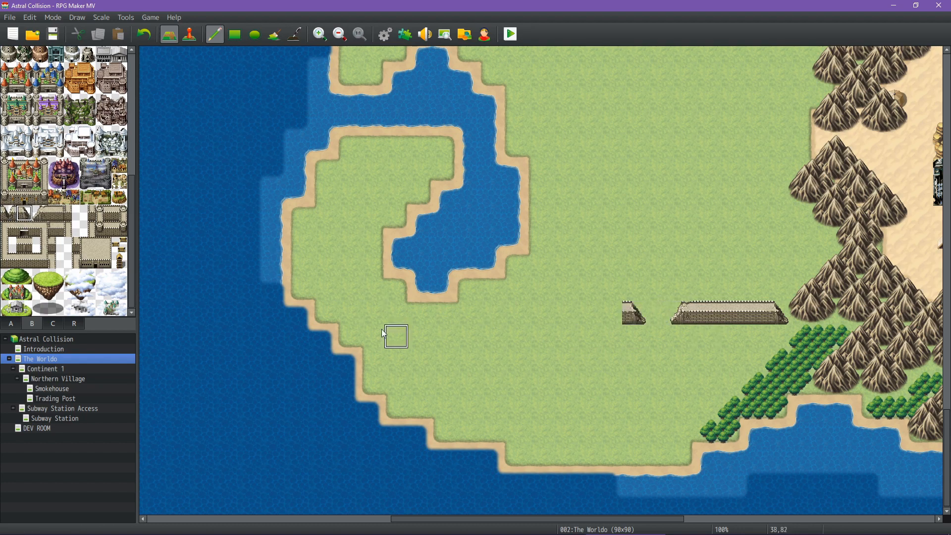
click(8, 231)
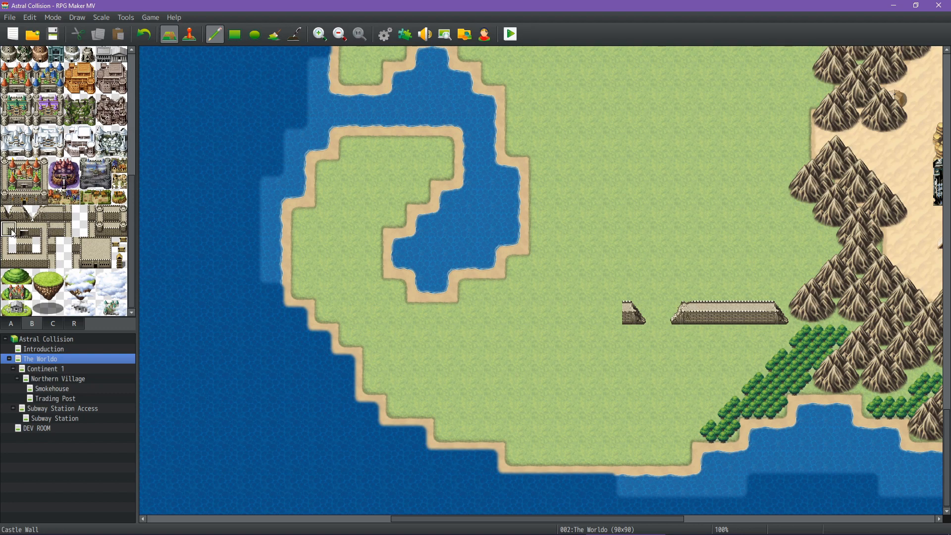
click(607, 318)
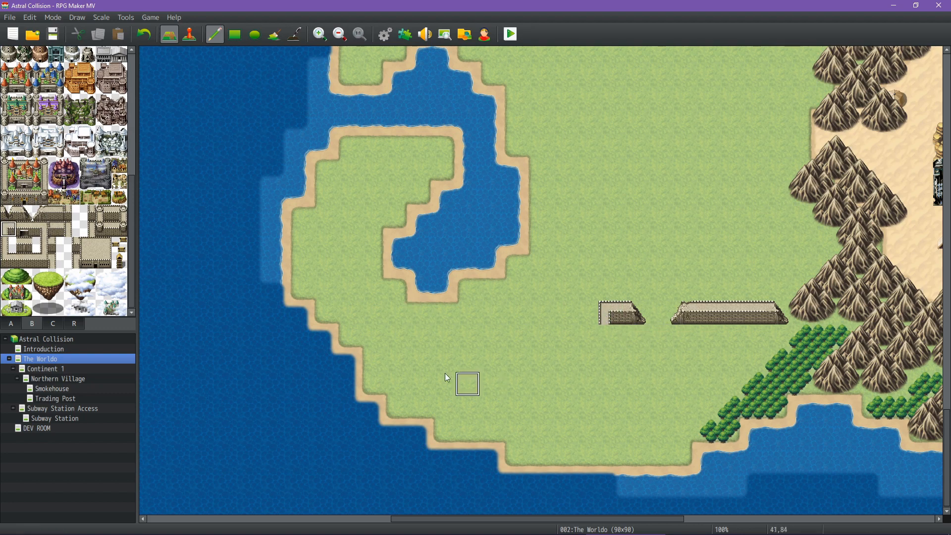
click(8, 246)
drag(607, 333, 605, 431)
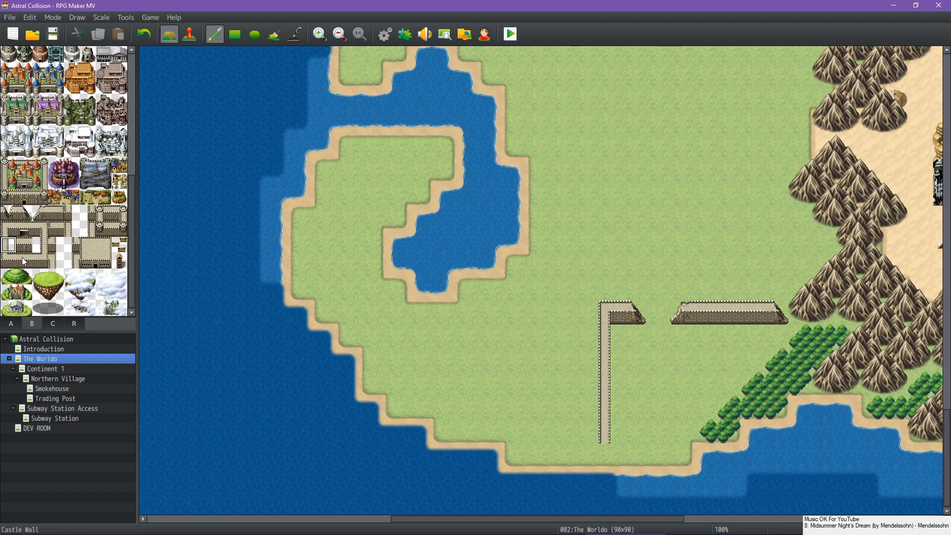
click(72, 213)
click(610, 455)
Place a fortress city on the south coast inside the wall and a two-tile town directly below the eastern wall section.
middle_click(735, 402)
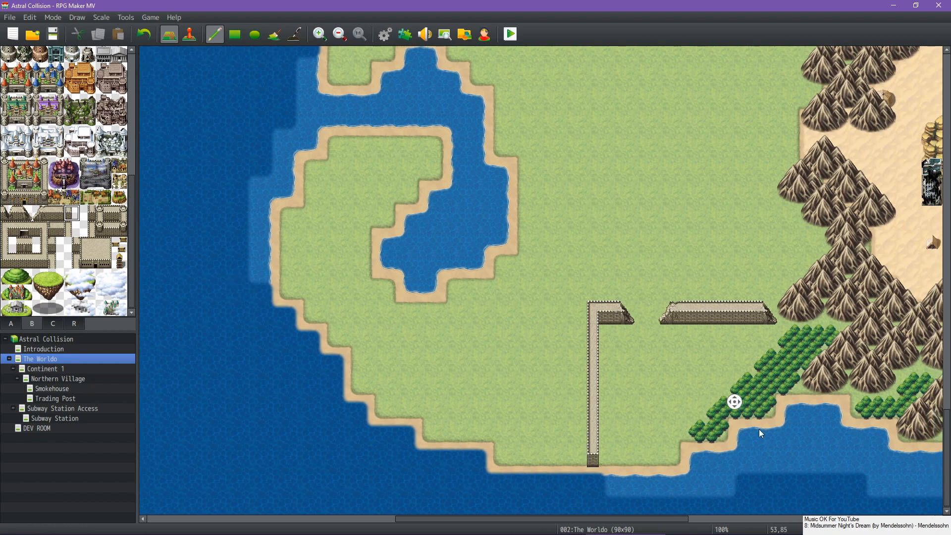
middle_click(759, 429)
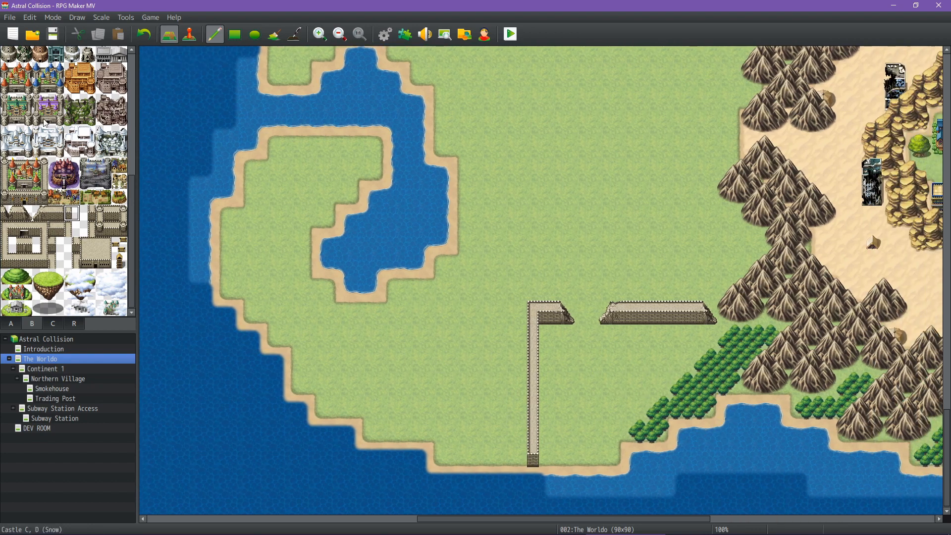
scroll(45, 110, up, 3)
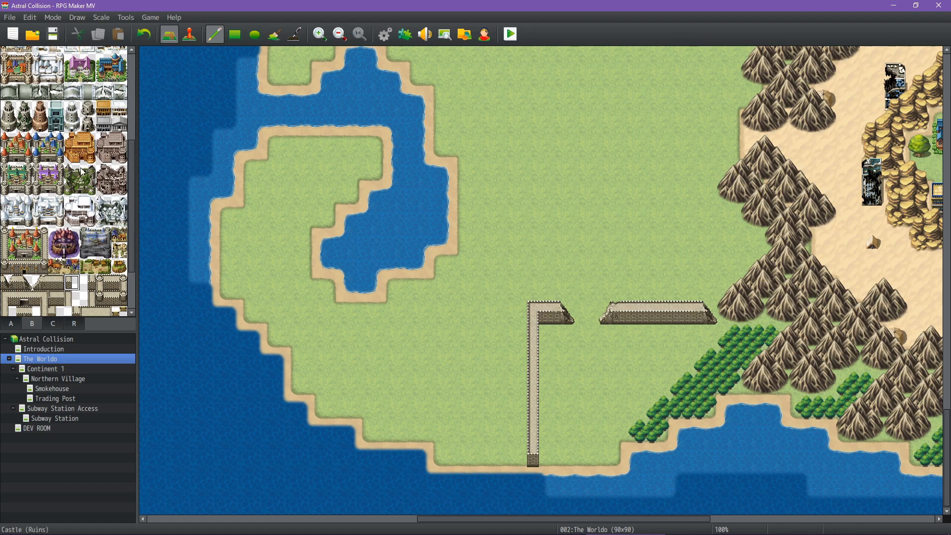
scroll(54, 158, up, 4)
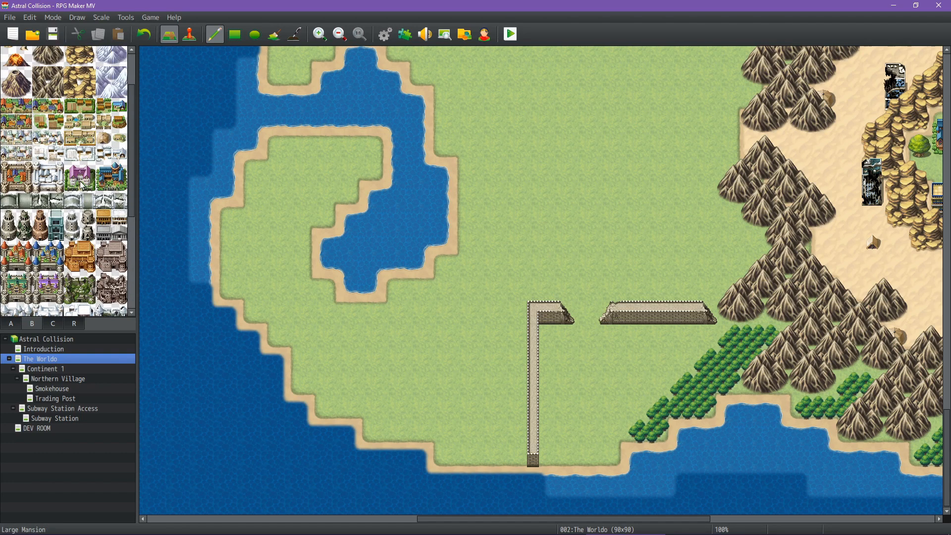
scroll(91, 177, up, 1)
scroll(90, 183, down, 5)
scroll(89, 194, down, 1)
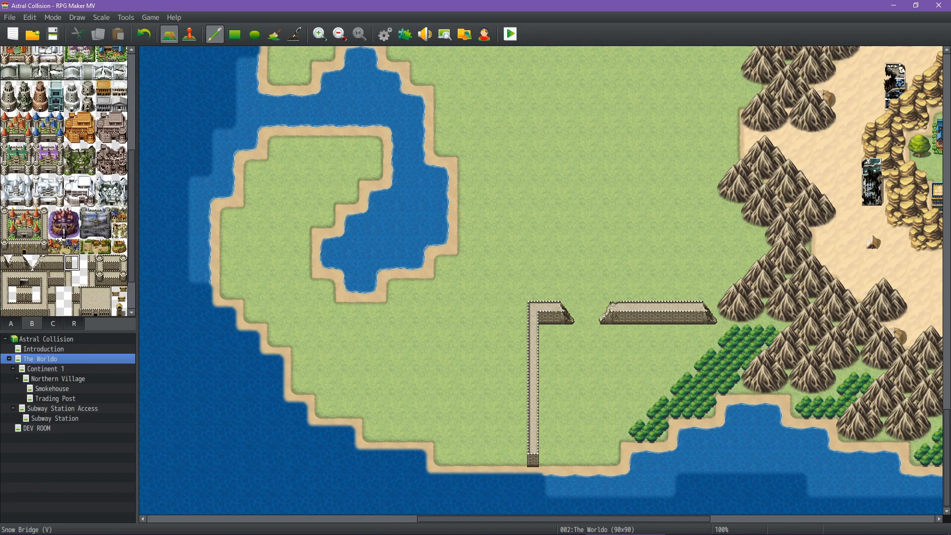
scroll(90, 190, up, 6)
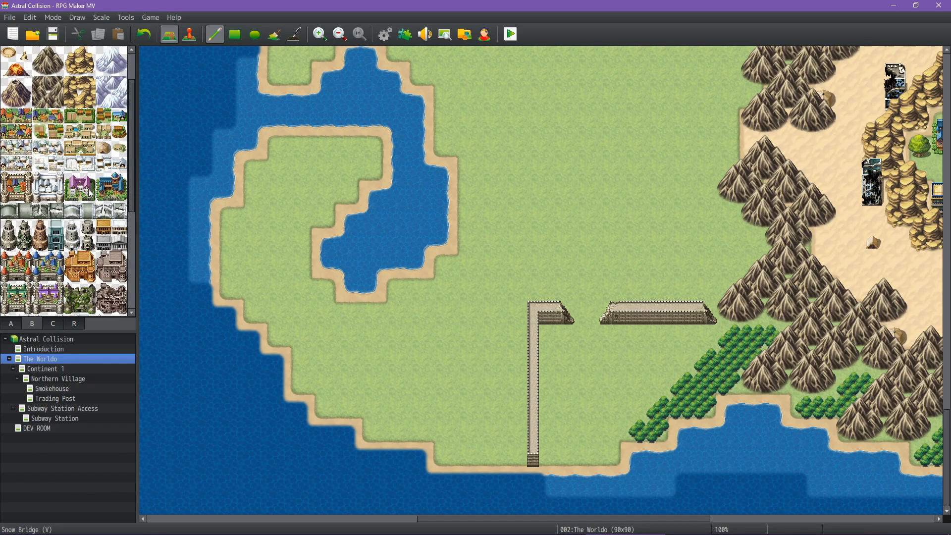
scroll(87, 184, up, 1)
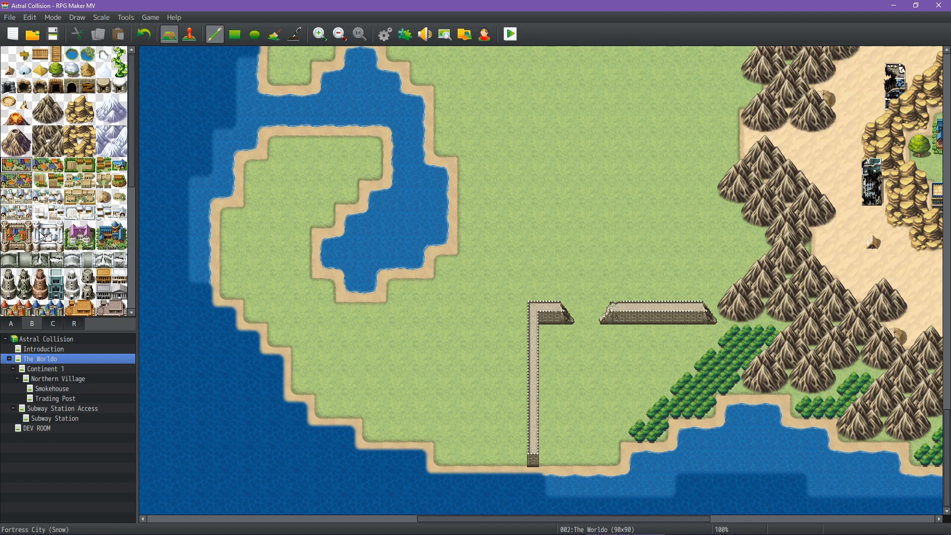
click(9, 231)
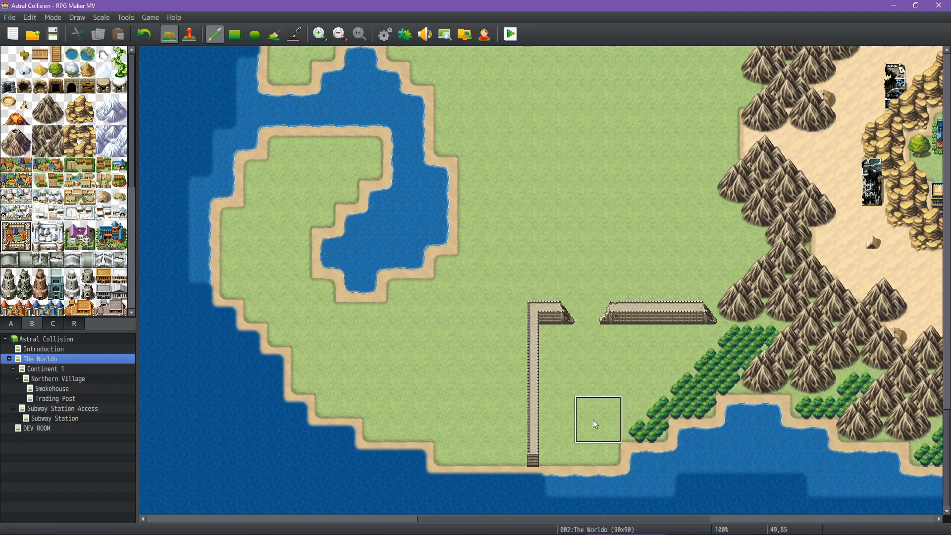
click(575, 420)
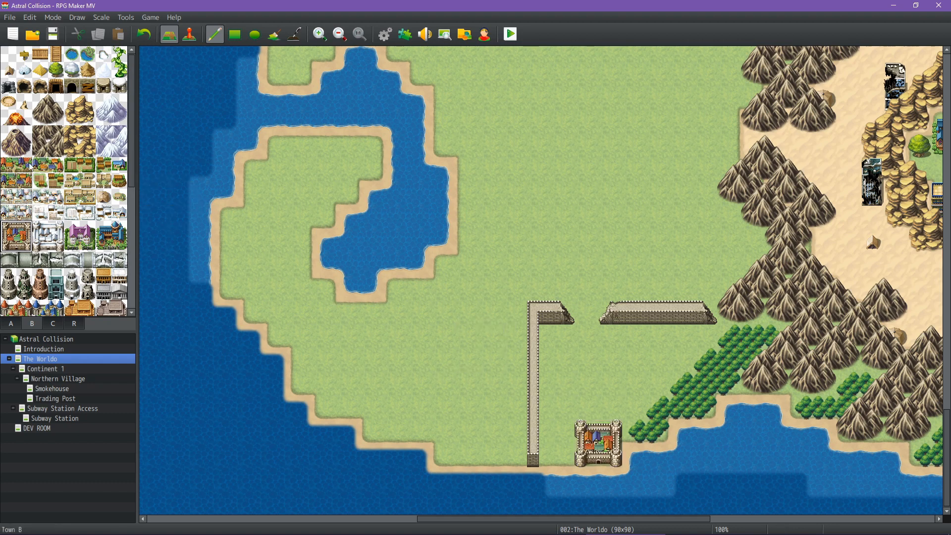
click(9, 169)
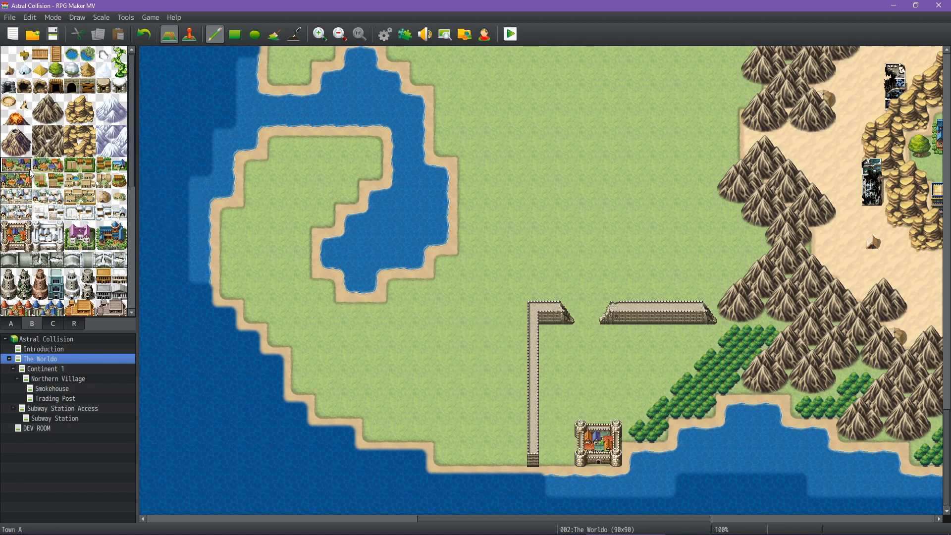
click(643, 338)
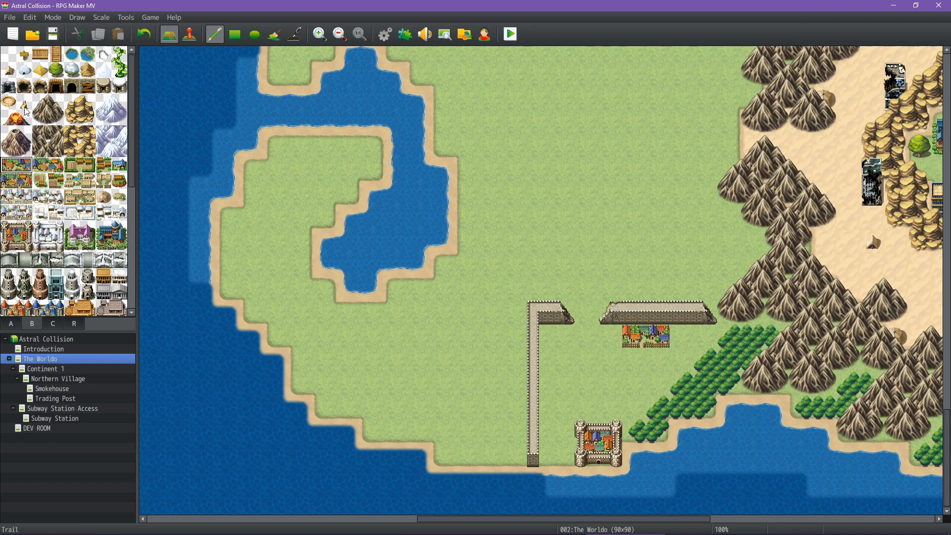
Plant forest inside the wall's northwestern corner and down along its western side to the fortress city.
click(10, 324)
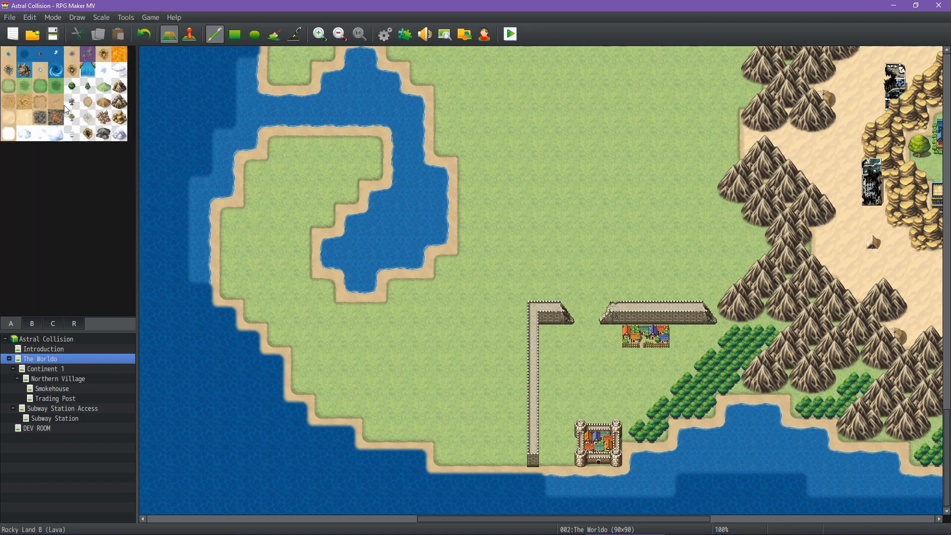
click(80, 92)
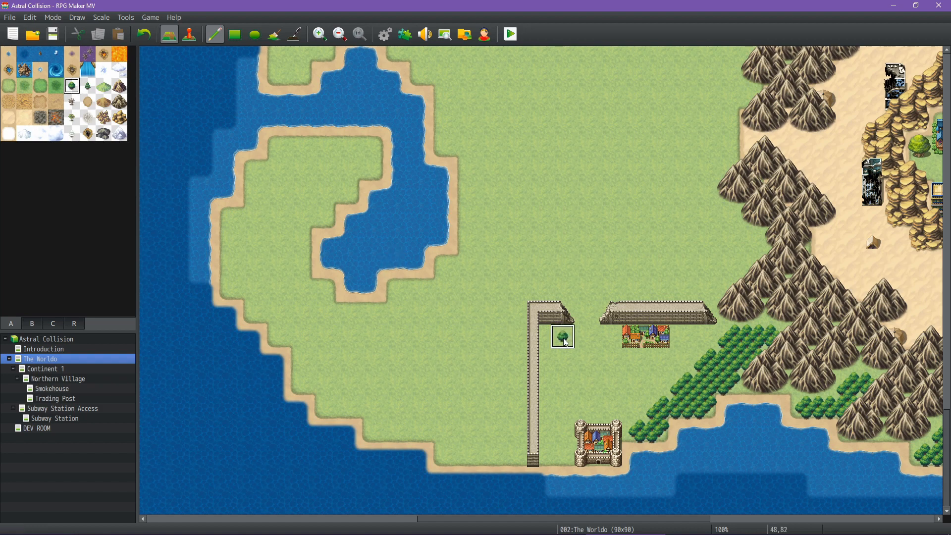
mouse_move(567, 342)
mouse_down()
mouse_move(565, 362)
mouse_move(585, 337)
mouse_move(611, 339)
mouse_up()
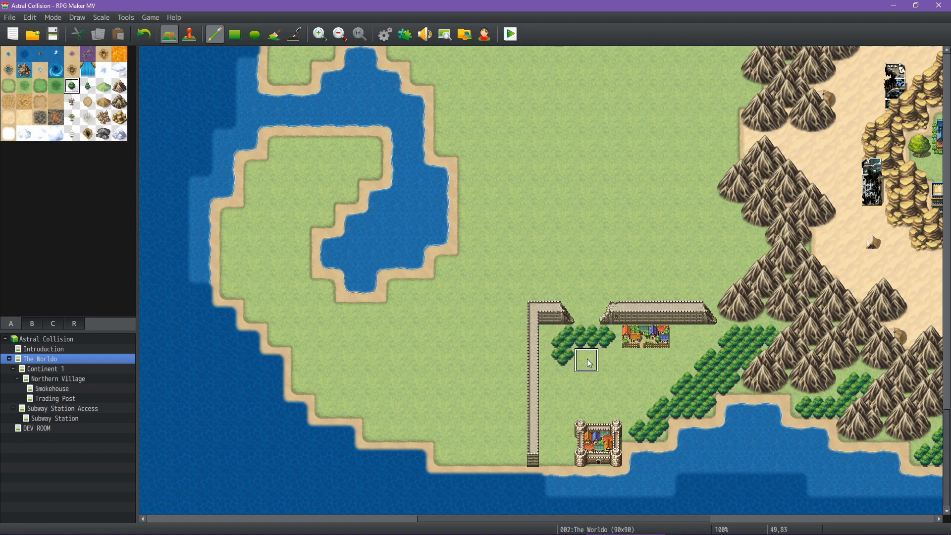
drag(567, 363, 560, 447)
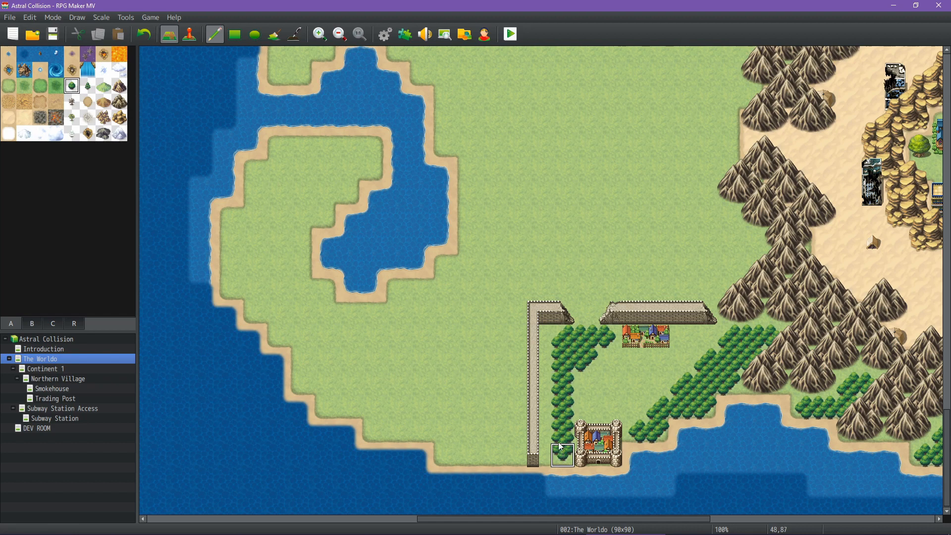
Thicken the forest on both sides of the walled area, leaving a grass path between the town and the fortress city.
mouse_move(705, 349)
mouse_down()
mouse_move(703, 339)
mouse_move(679, 358)
mouse_move(680, 382)
mouse_move(656, 397)
mouse_move(650, 443)
mouse_move(630, 403)
mouse_move(658, 361)
mouse_up()
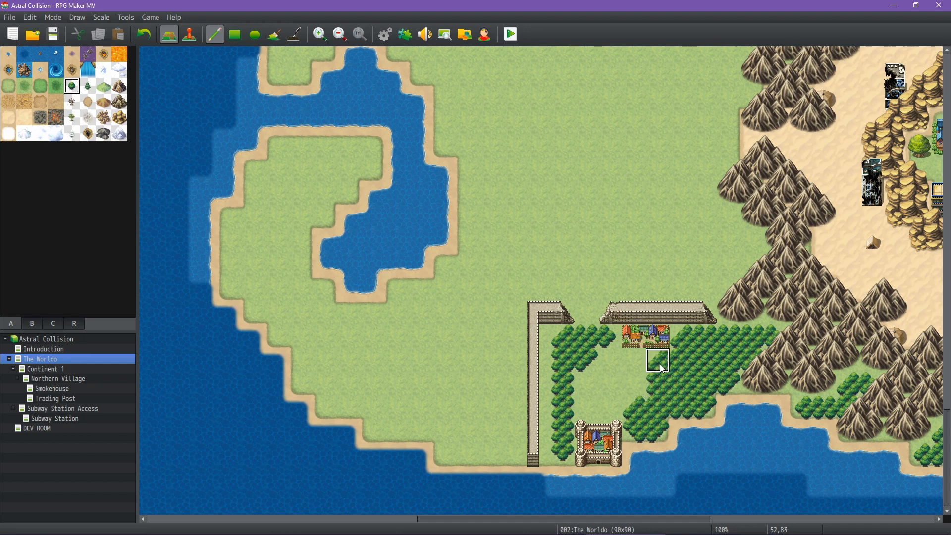
click(587, 382)
click(588, 405)
middle_drag(641, 373, 669, 399)
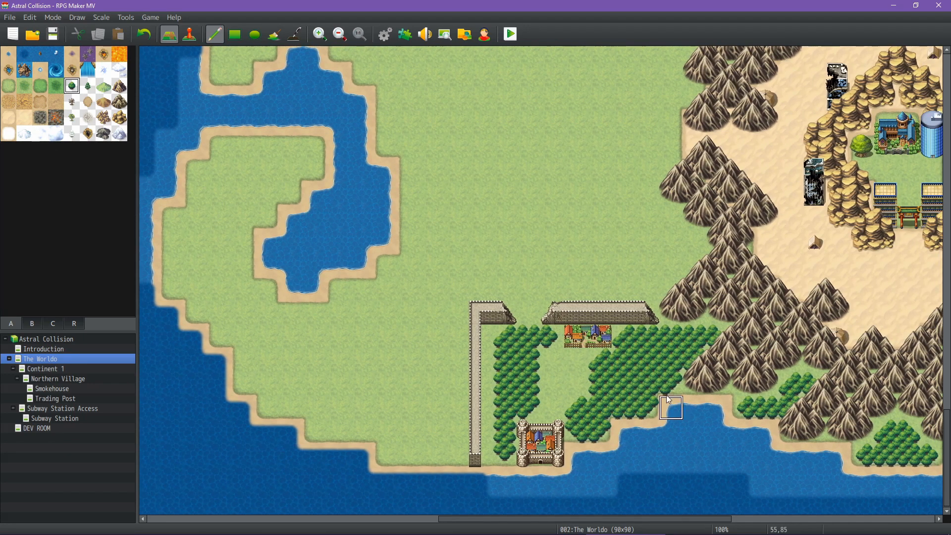
click(551, 359)
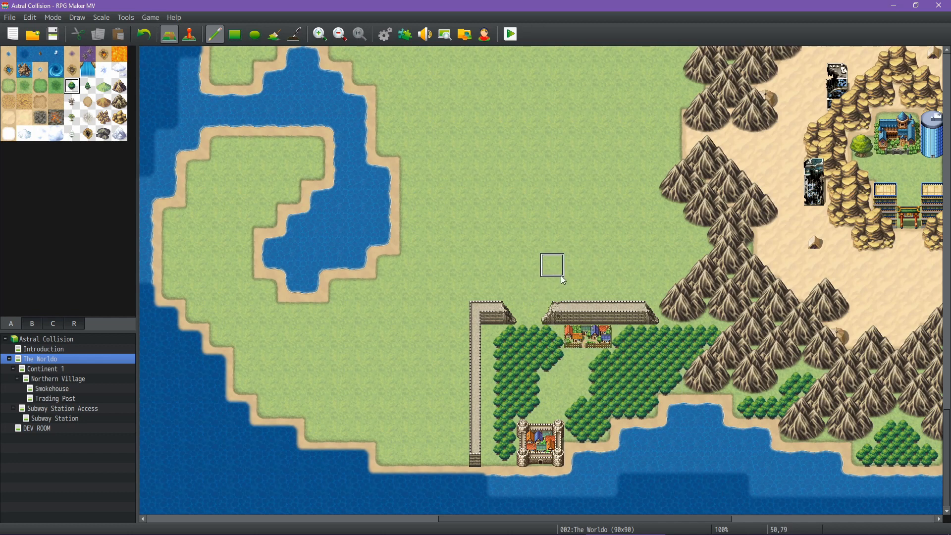
Replace the forest along the southern headland's shore with grass and trim the western tip of the neighbouring grove.
middle_drag(659, 350, 683, 379)
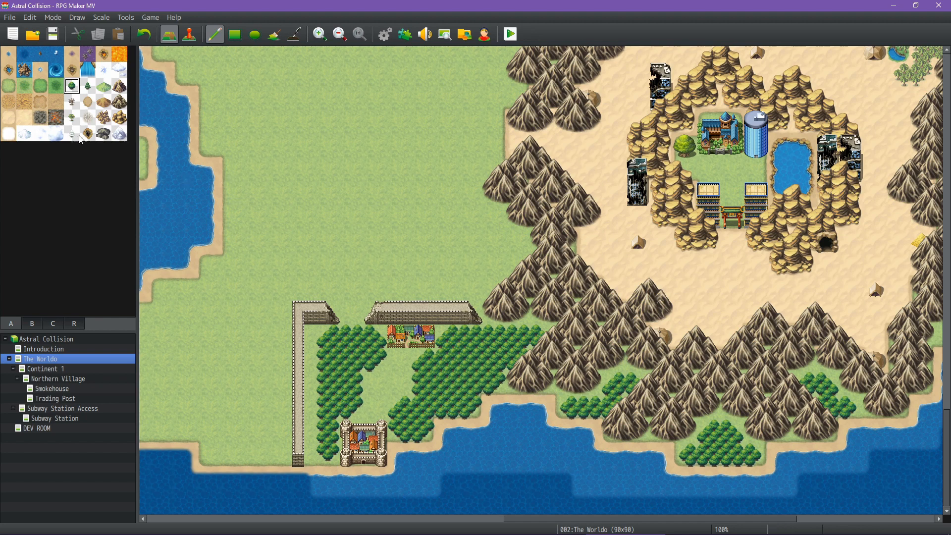
click(8, 85)
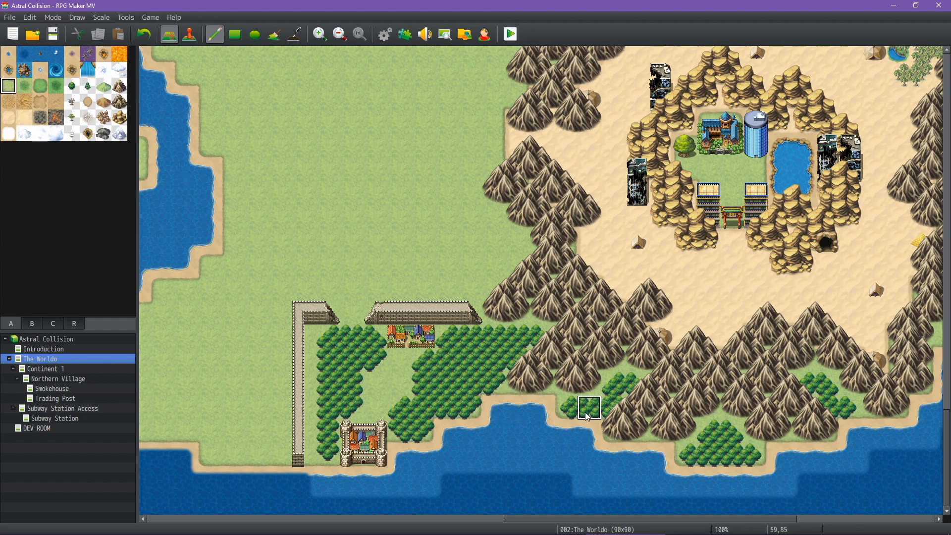
click(728, 455)
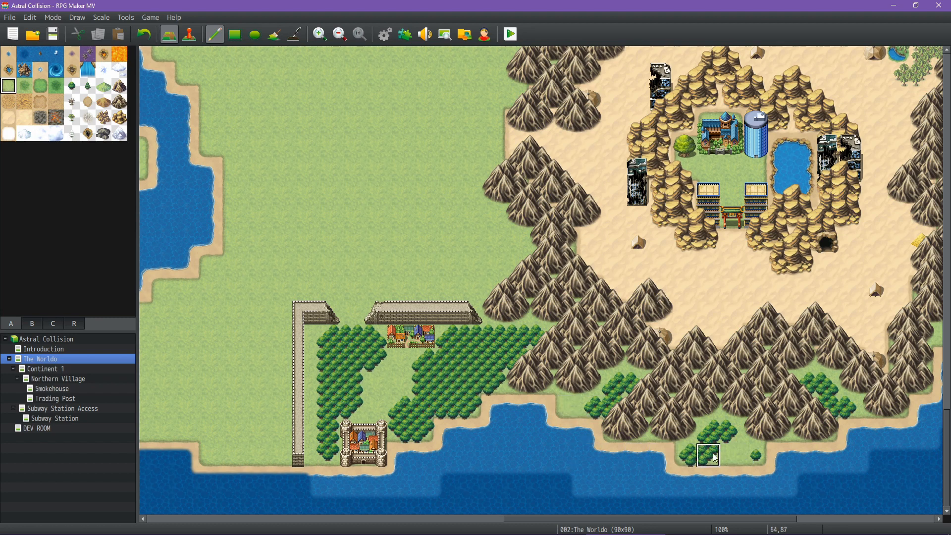
click(716, 458)
click(757, 456)
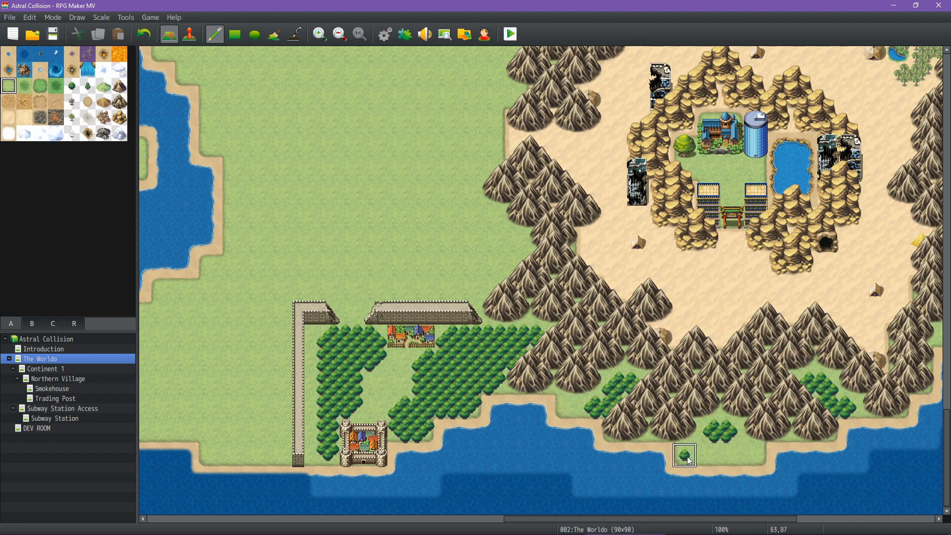
Clear the western edge of the southeastern grove to grass and place a two-tile-high teal stone tower there among the mountains.
shift+scroll(744, 451, right, 6)
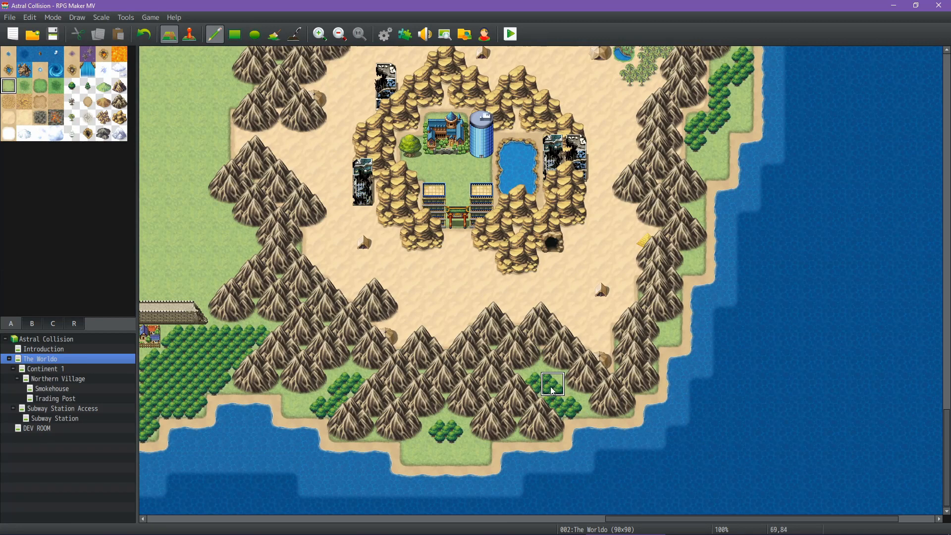
click(529, 384)
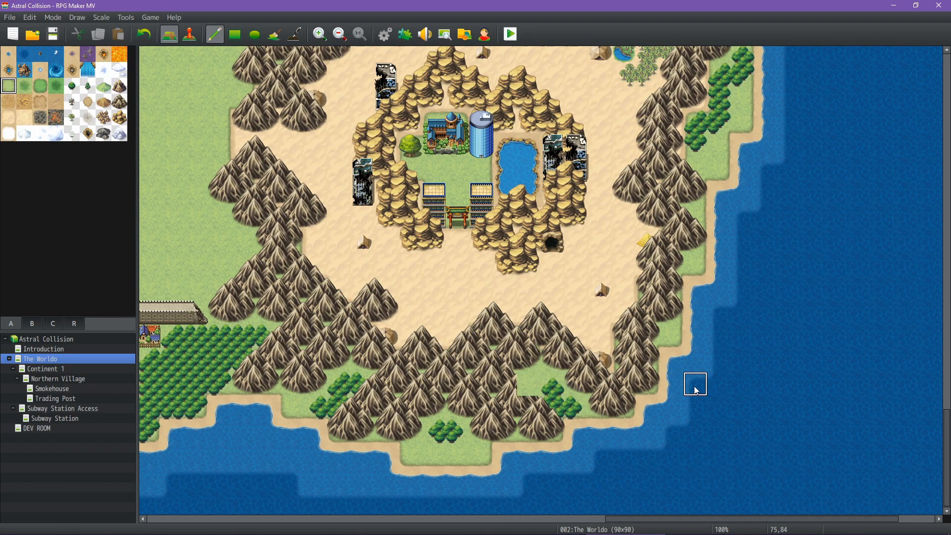
middle_drag(703, 365, 678, 426)
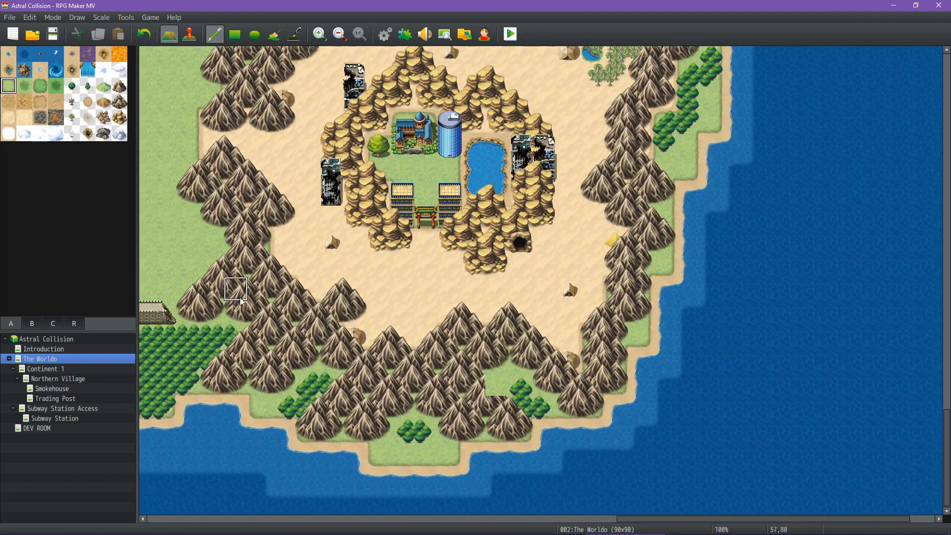
click(33, 323)
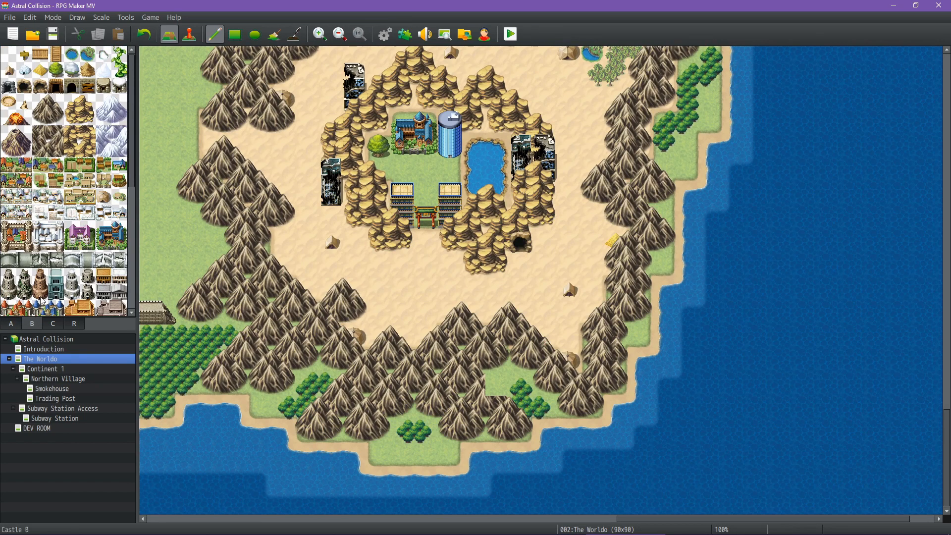
scroll(66, 236, down, 3)
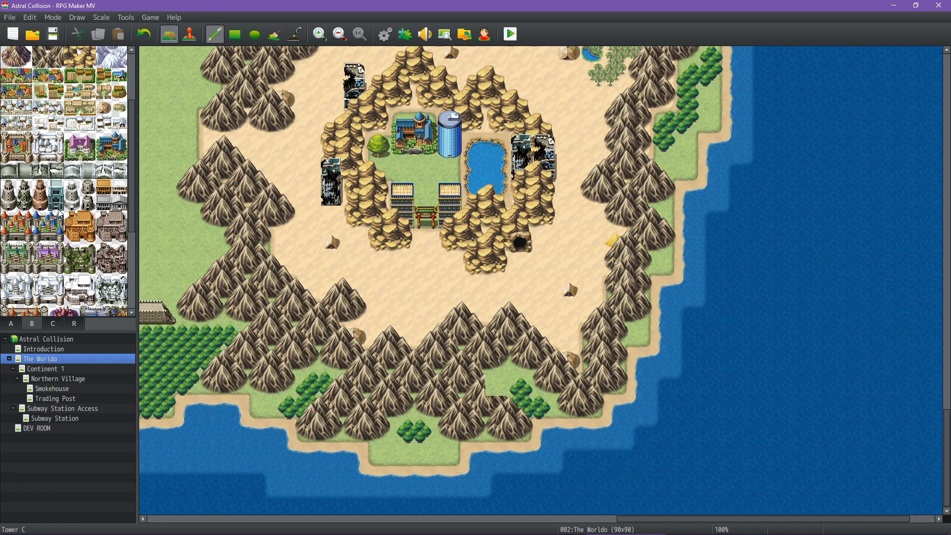
drag(60, 195, 59, 187)
click(498, 359)
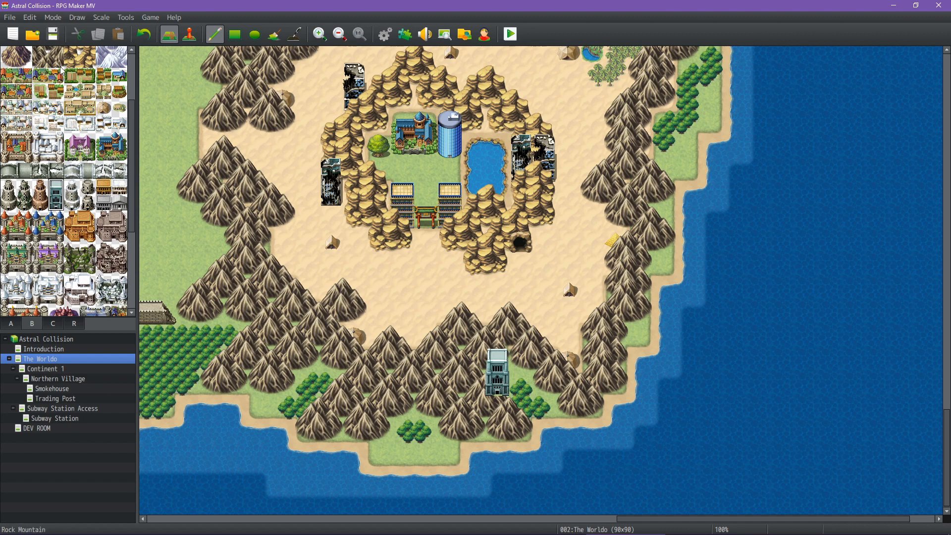
click(73, 77)
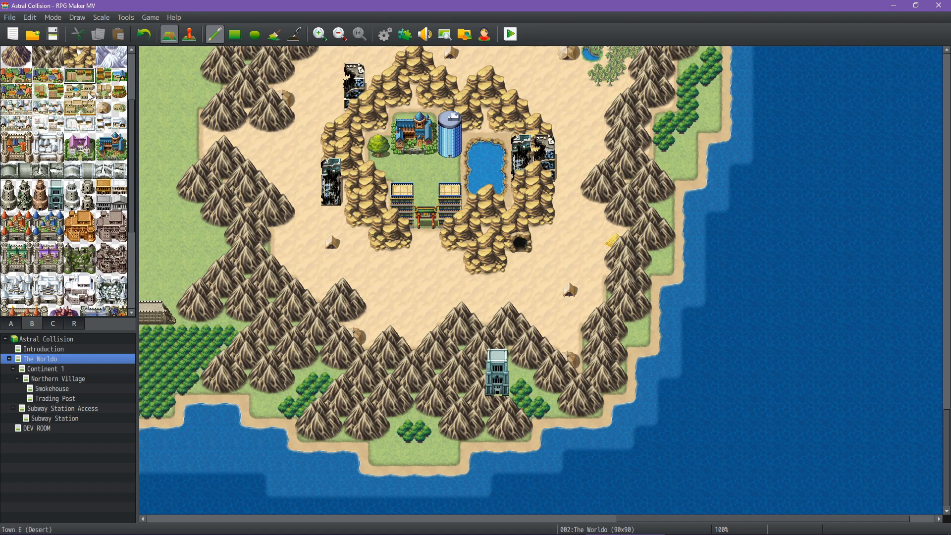
scroll(245, 335, left, 5)
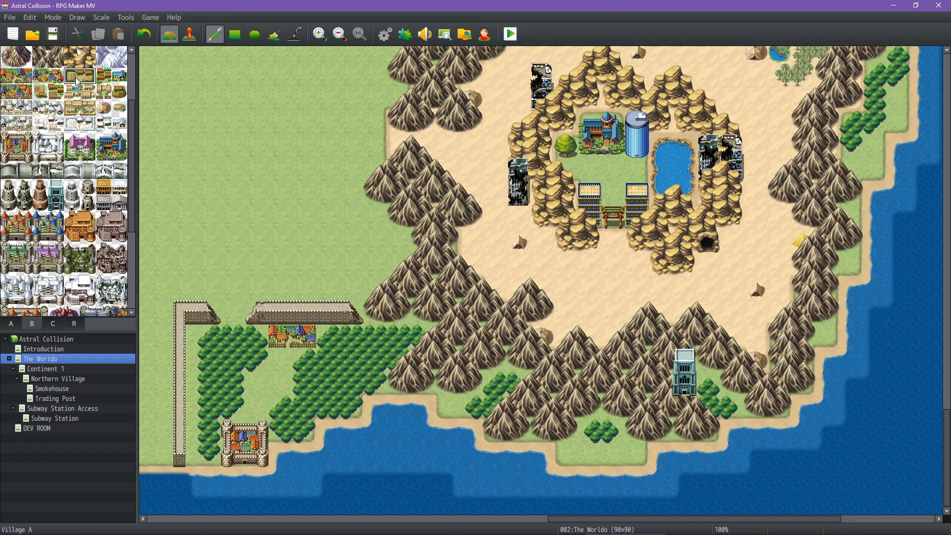
scroll(75, 89, up, 3)
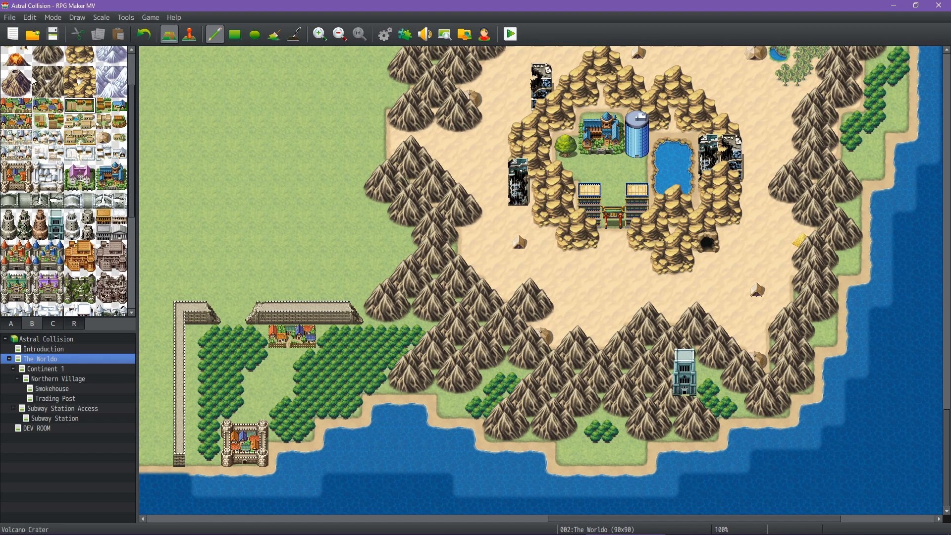
click(56, 86)
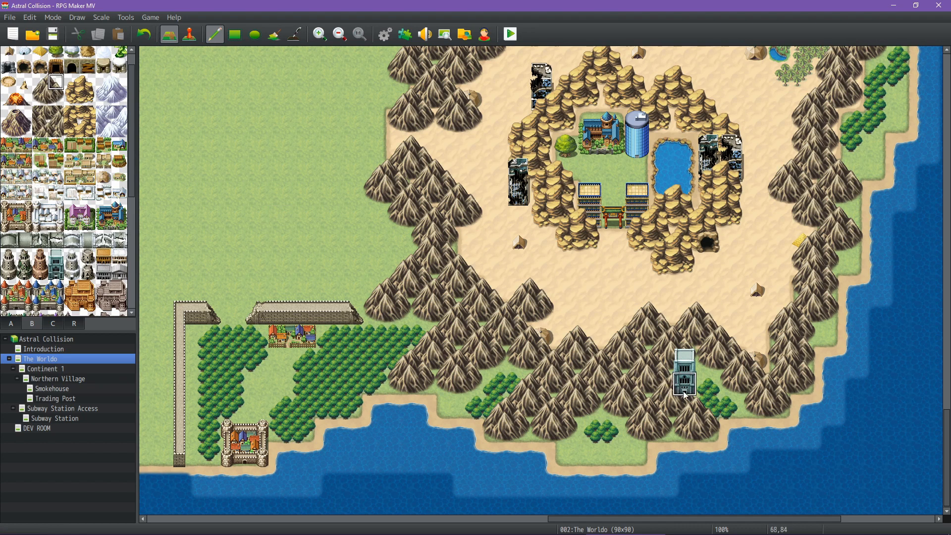
mouse_move(576, 423)
middle_down()
mouse_move(678, 400)
mouse_move(666, 356)
middle_up()
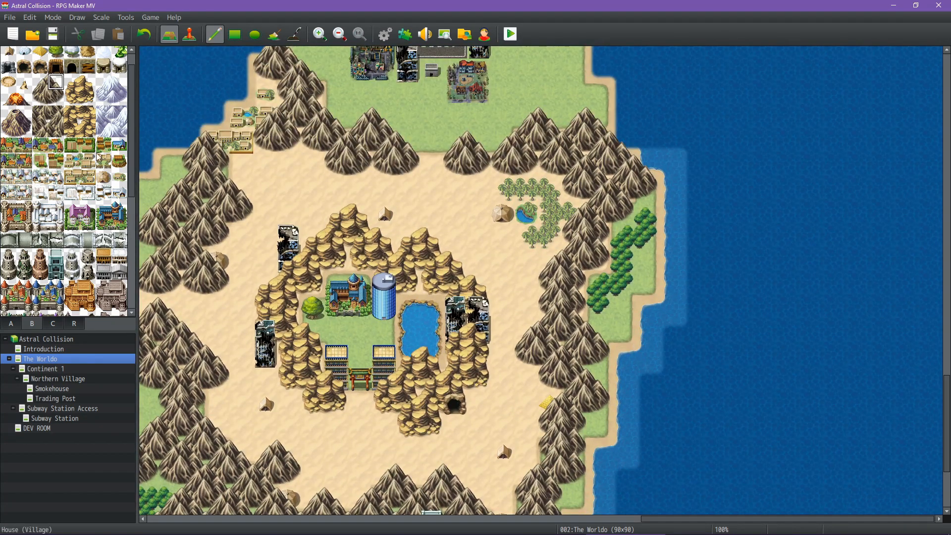
Place wooden houses just below the eastern coastal forest and a small fenced village on the grass strip farther south.
scroll(64, 153, down, 3)
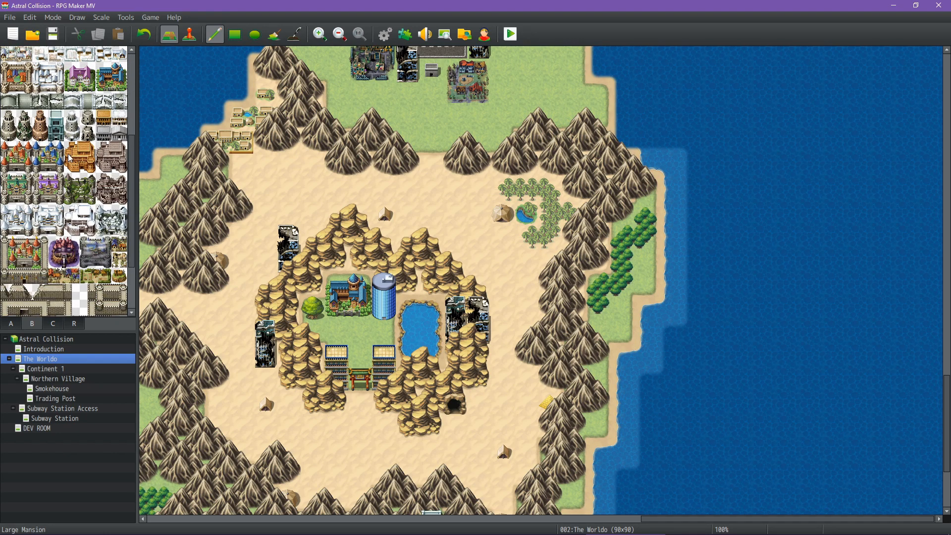
scroll(63, 142, up, 1)
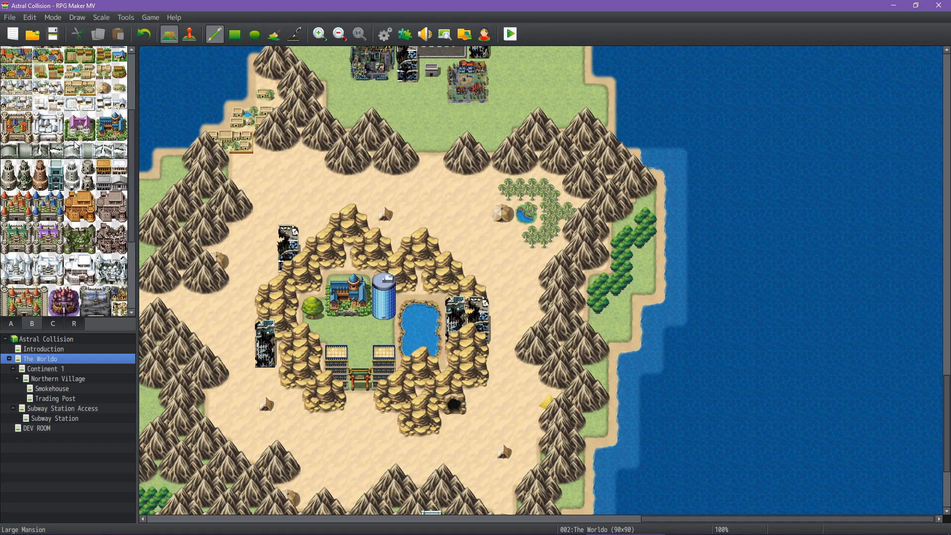
scroll(86, 154, up, 1)
click(105, 96)
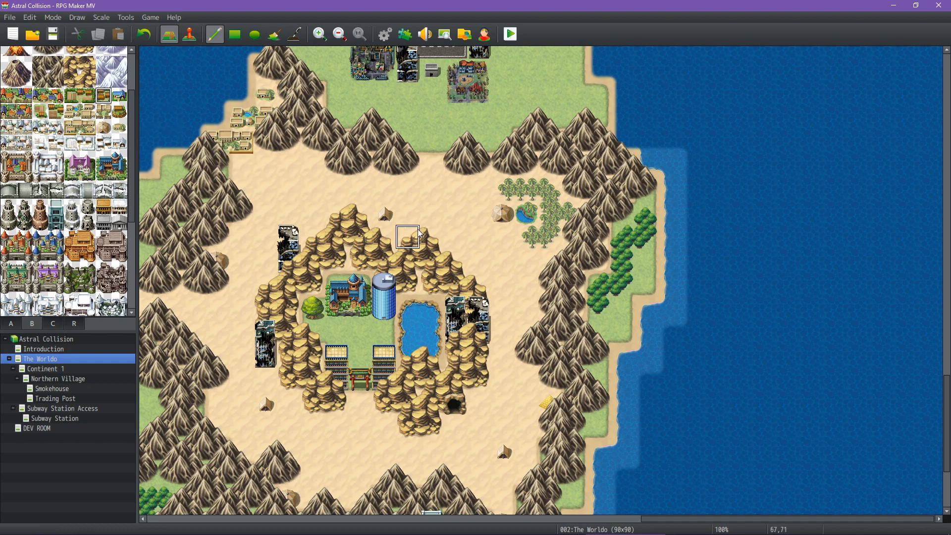
click(621, 310)
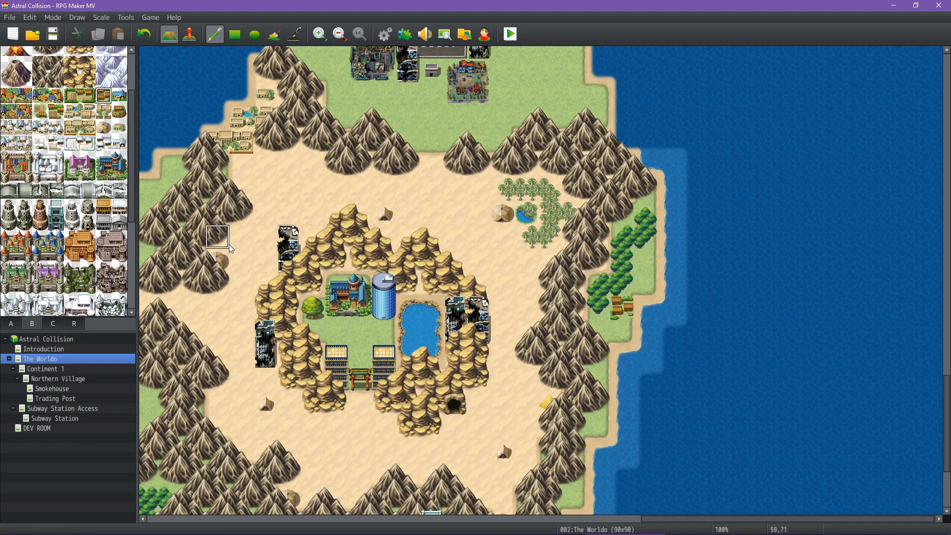
click(119, 112)
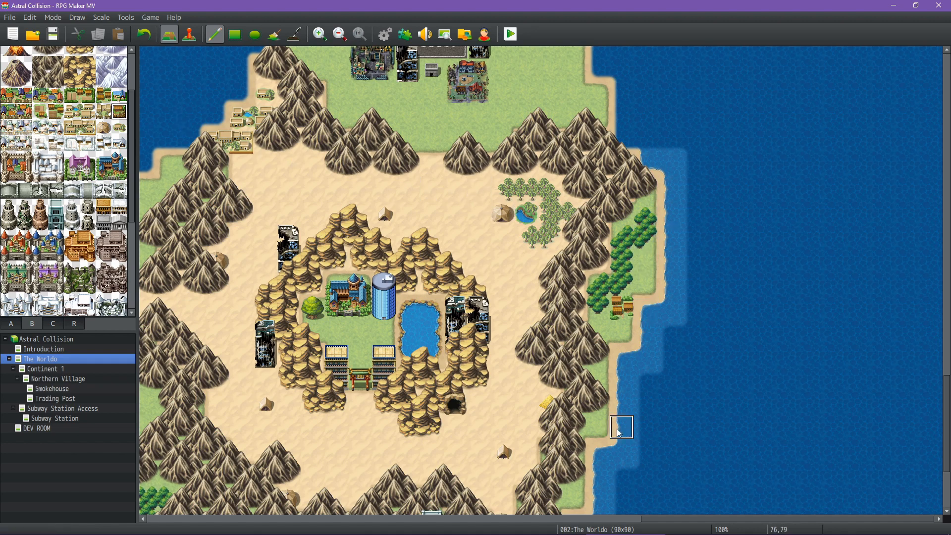
click(598, 427)
Clear the remaining trees from the southern headland and place the blue-towered Castle B at its centre by the shore.
scroll(688, 382, down, 6)
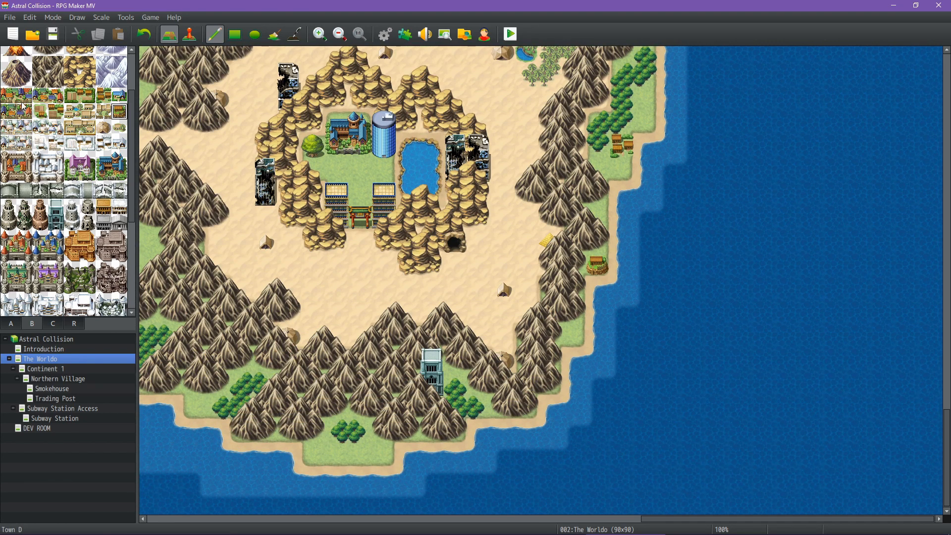
click(352, 437)
click(336, 431)
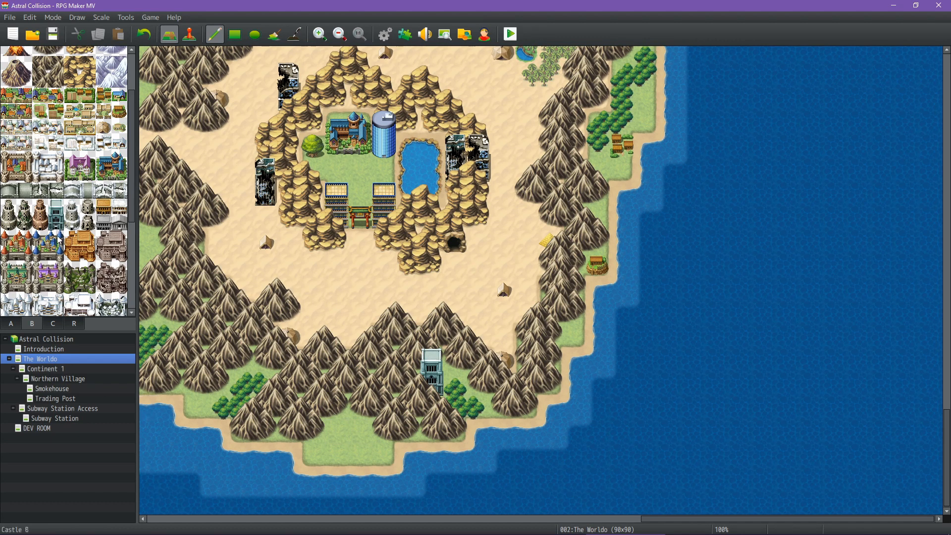
scroll(308, 290, left, 10)
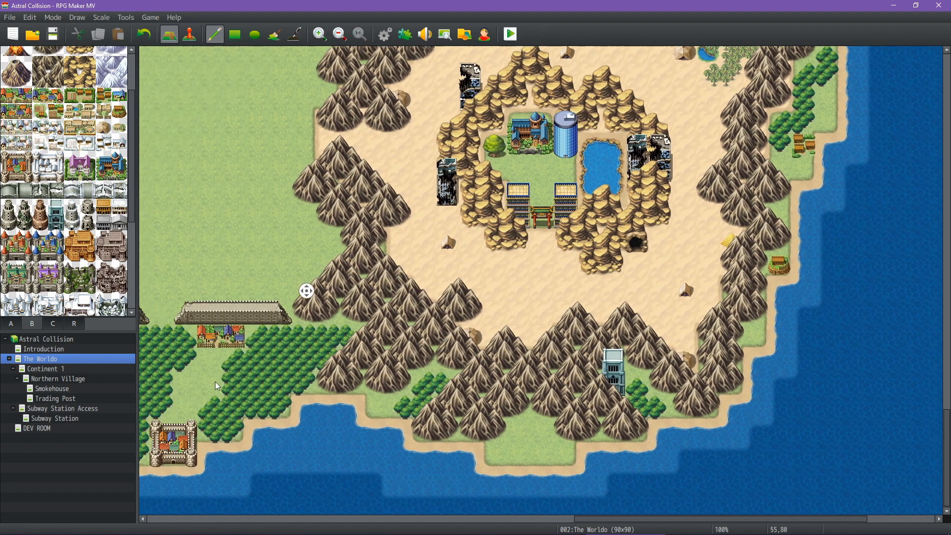
drag(40, 240, 60, 256)
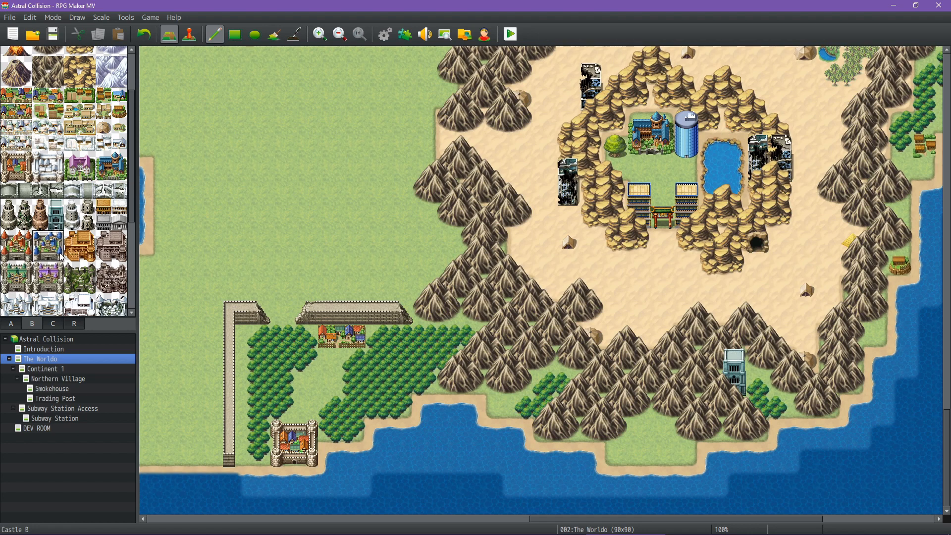
click(644, 437)
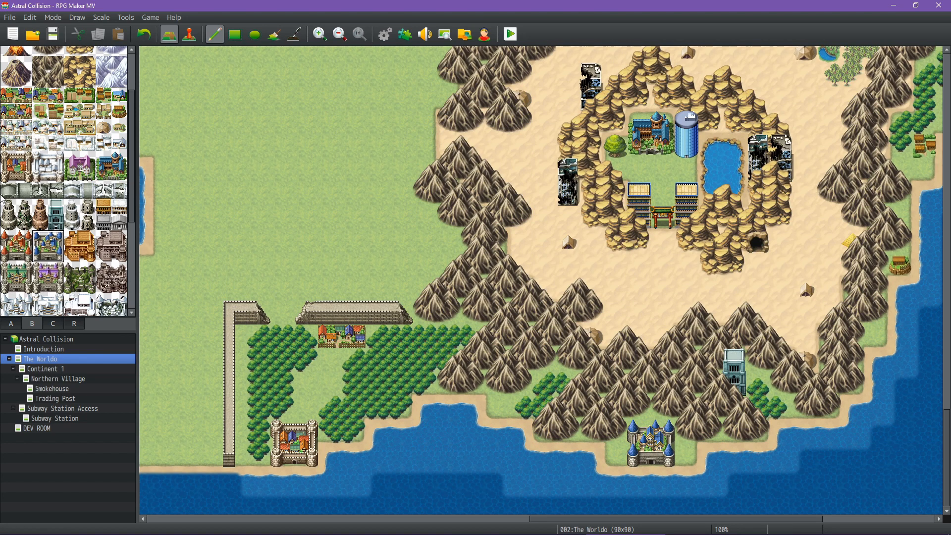
Plant one large round tree on each side of the blue-towered castle.
scroll(60, 77, up, 3)
click(57, 71)
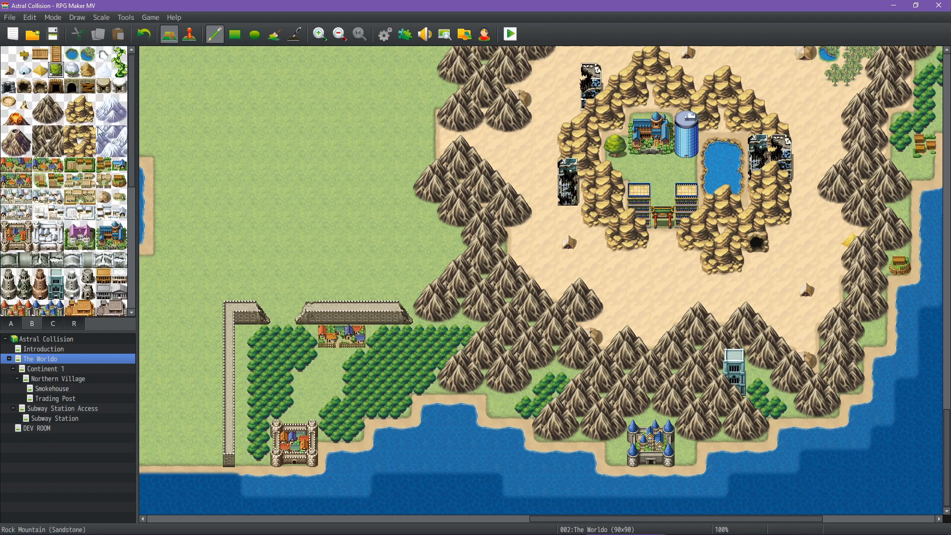
click(616, 457)
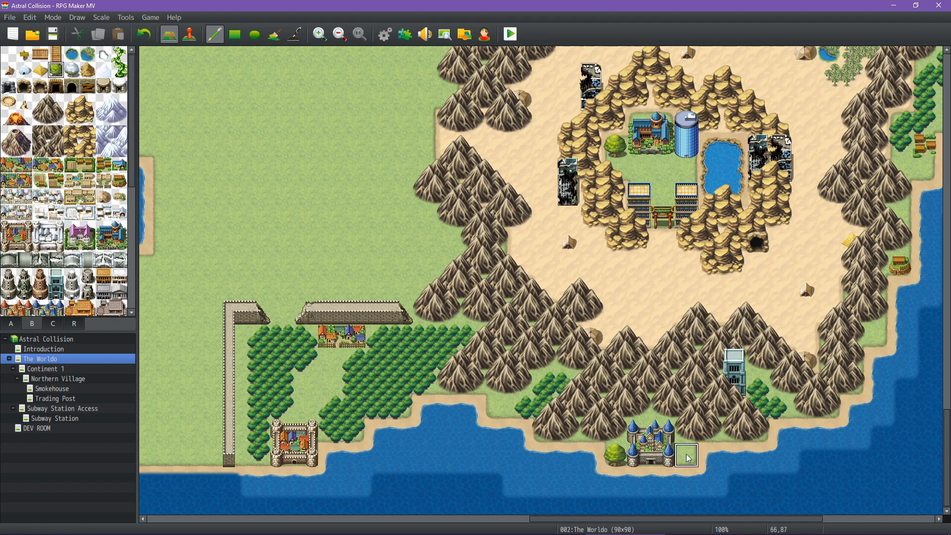
click(687, 455)
Place a one-tile wooden settlement on the small grass patch east of the mountains on the southeastern coast.
scroll(816, 463, right, 2)
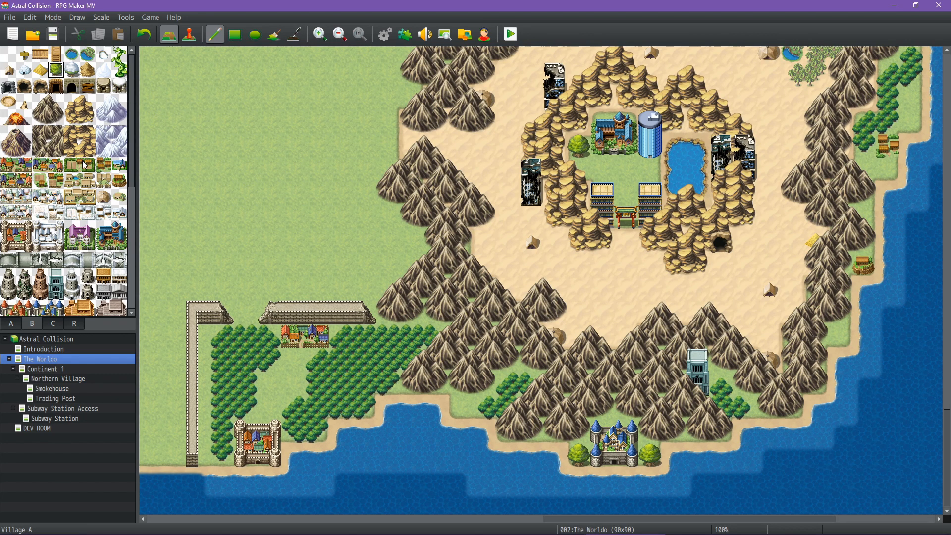
scroll(83, 171, down, 2)
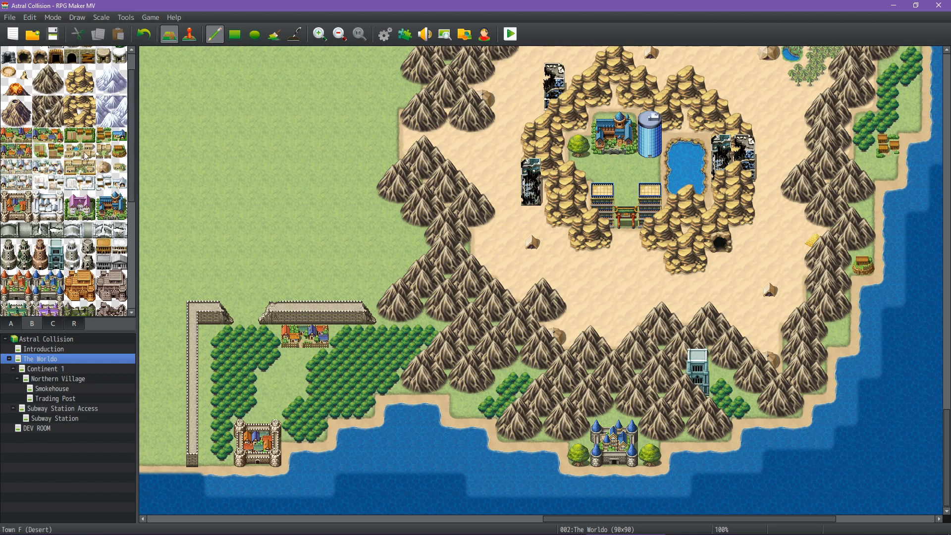
click(42, 151)
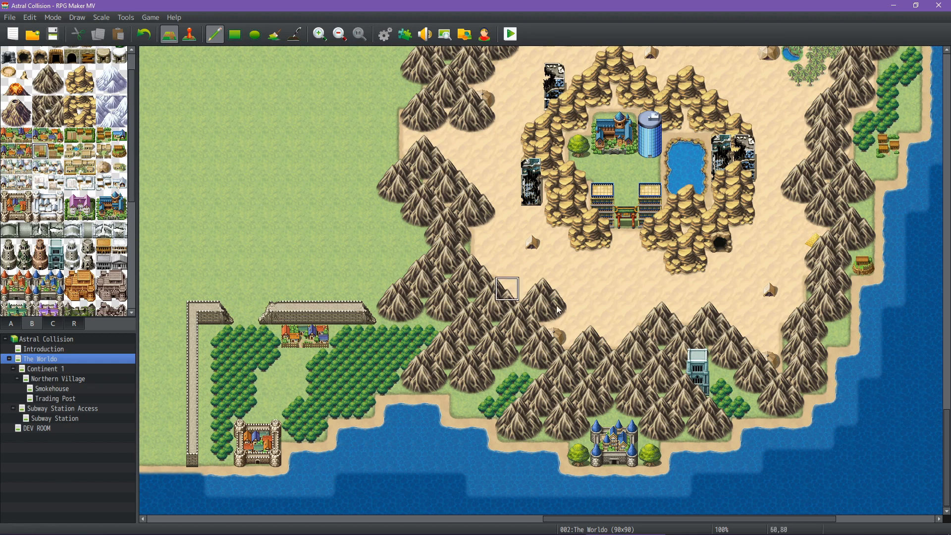
click(841, 339)
Clear the wooden houses below the eastern coastal forest and place the same houses on the grass along that forest's eastern shore.
middle_click(827, 448)
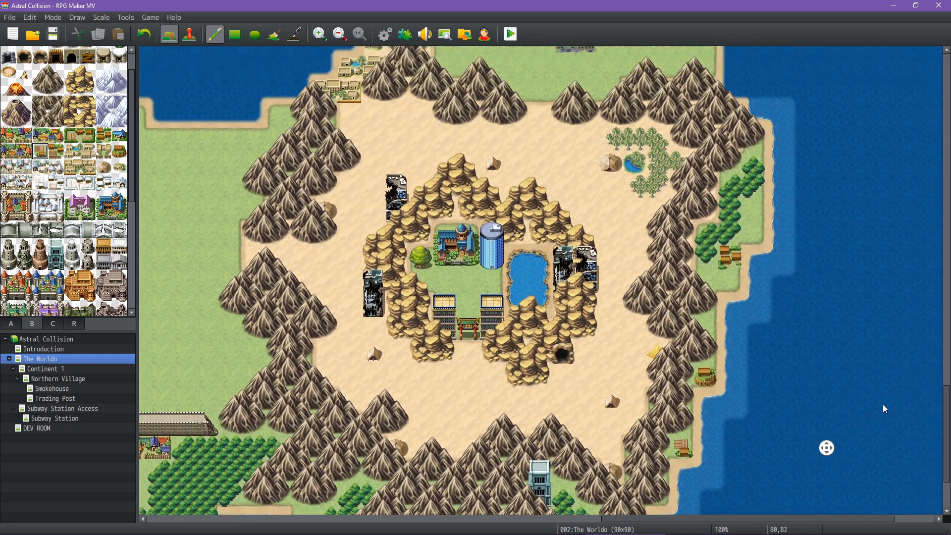
middle_click(883, 405)
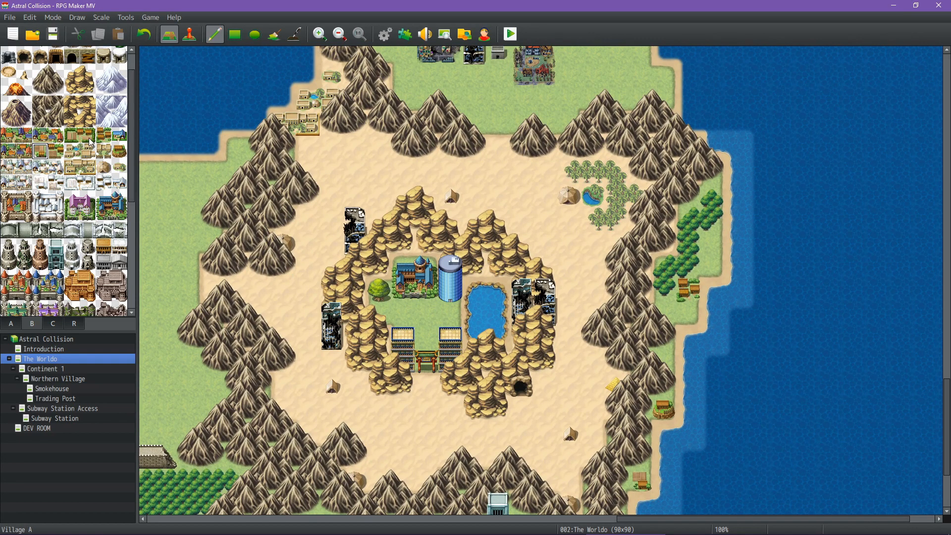
scroll(101, 185, down, 3)
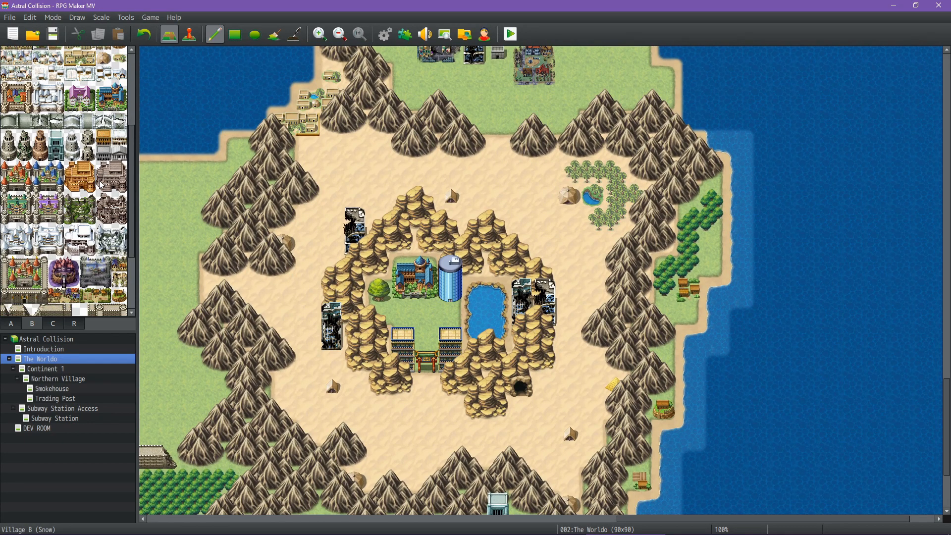
scroll(102, 185, down, 1)
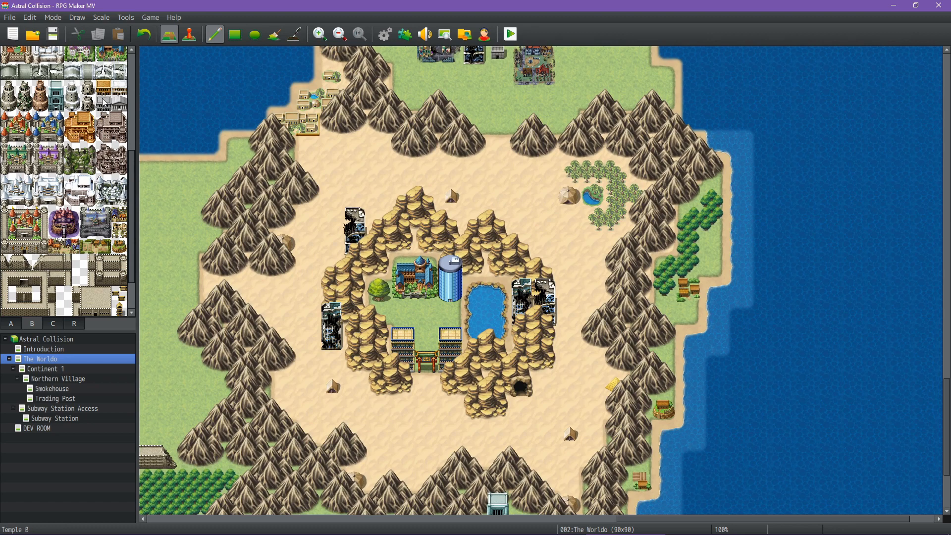
scroll(88, 135, down, 1)
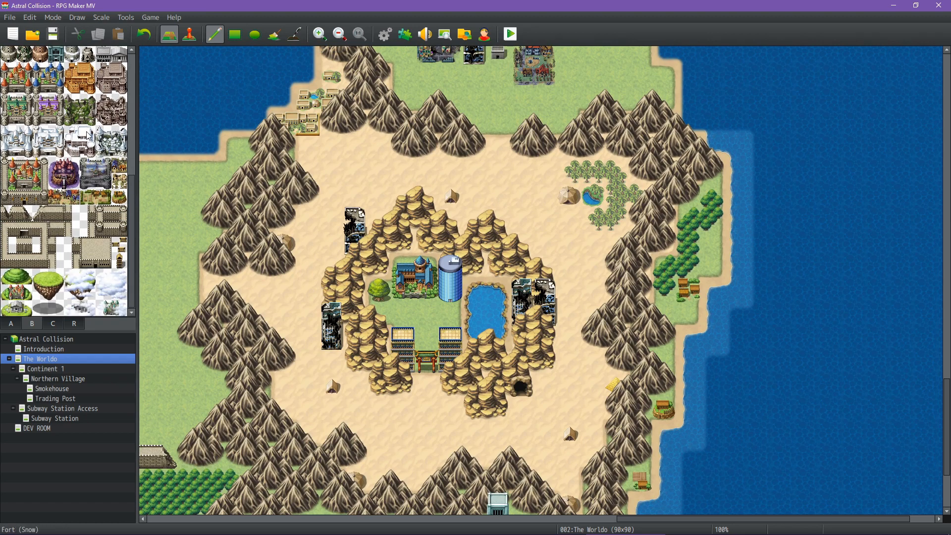
scroll(97, 175, up, 4)
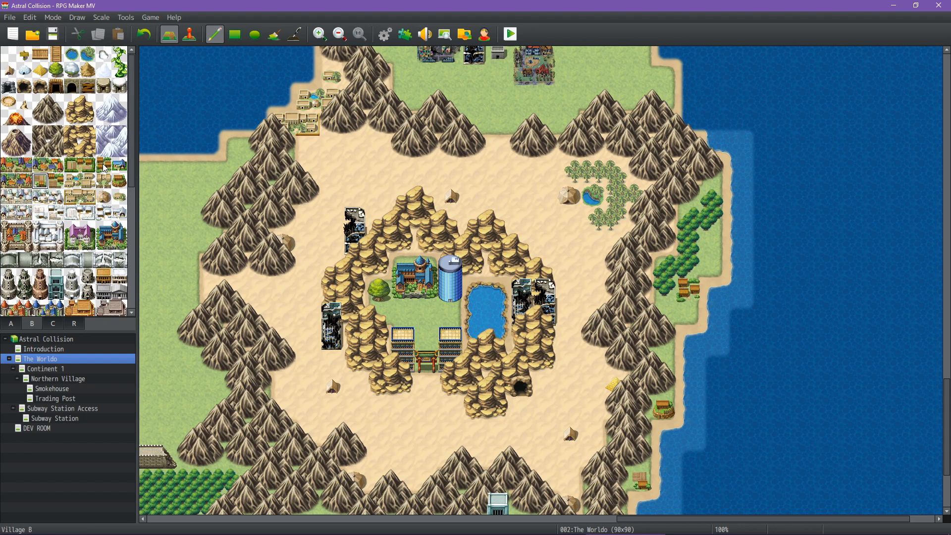
click(690, 301)
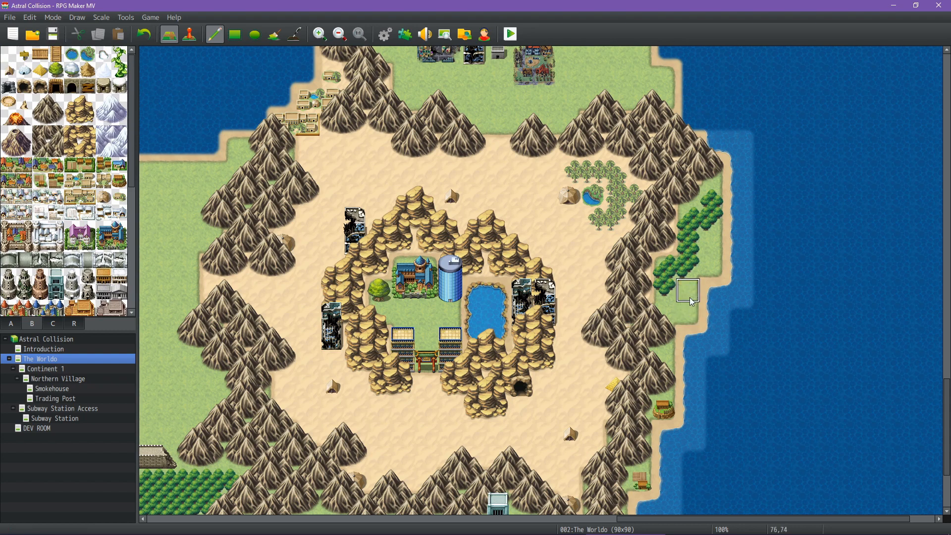
click(110, 169)
click(712, 243)
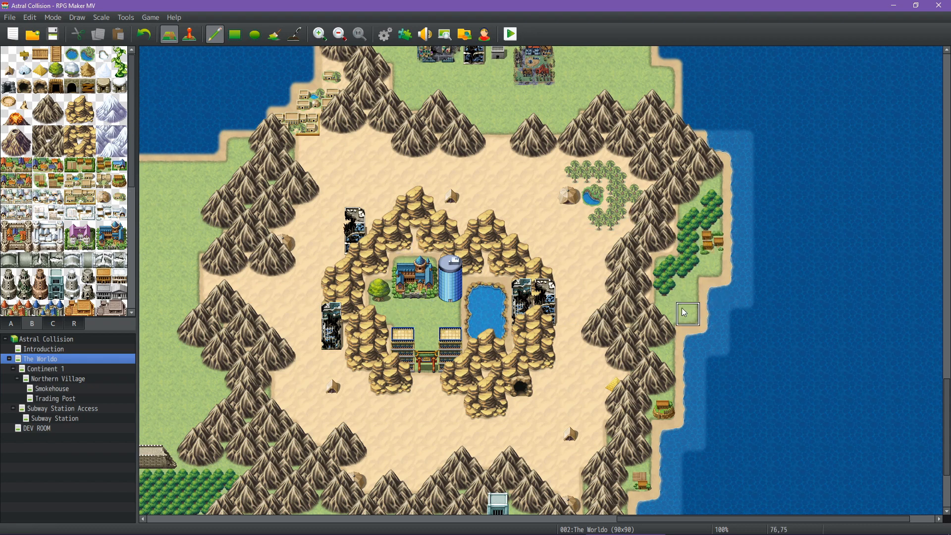
Place a two-tile fenced village below the eastern coastal forest and overlap its western tile with a Rock Mountain peak.
click(73, 168)
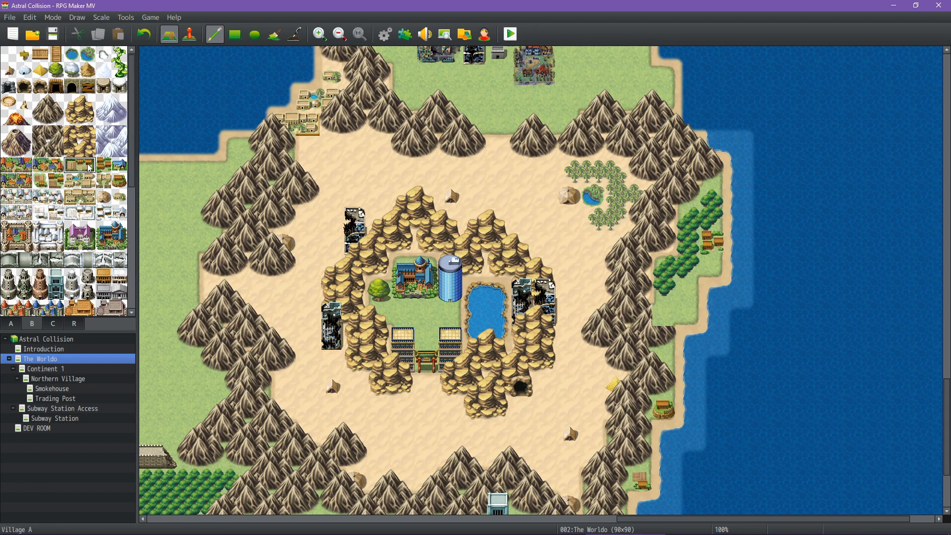
click(663, 317)
click(56, 101)
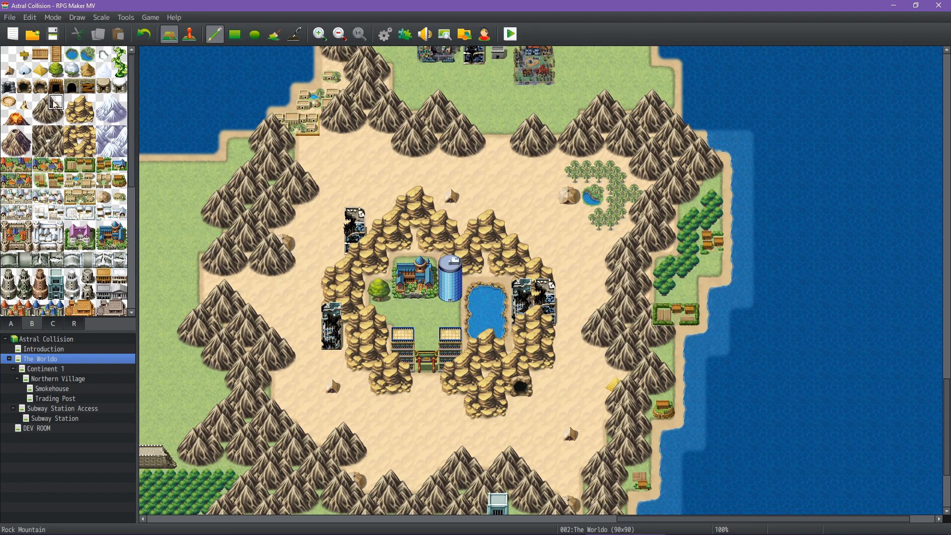
click(663, 313)
Place a one-tile wooden village on the grass strip north of the small fenced settlement and overlap it with a Rock Mountain peak.
scroll(749, 367, down, 5)
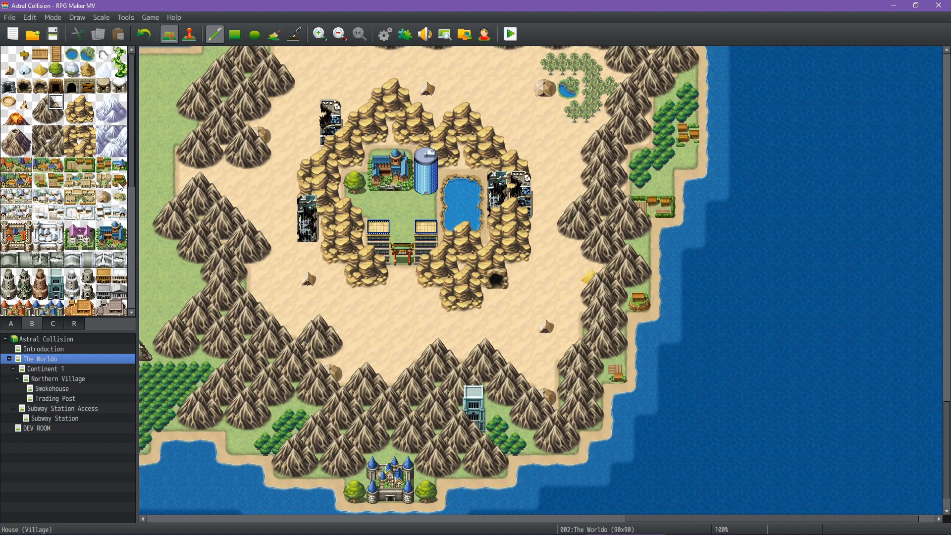
click(55, 183)
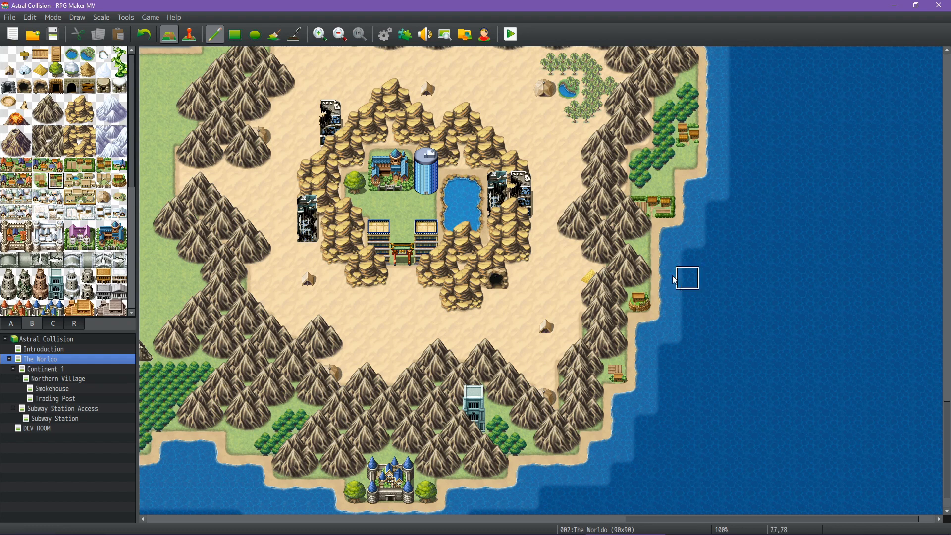
click(639, 253)
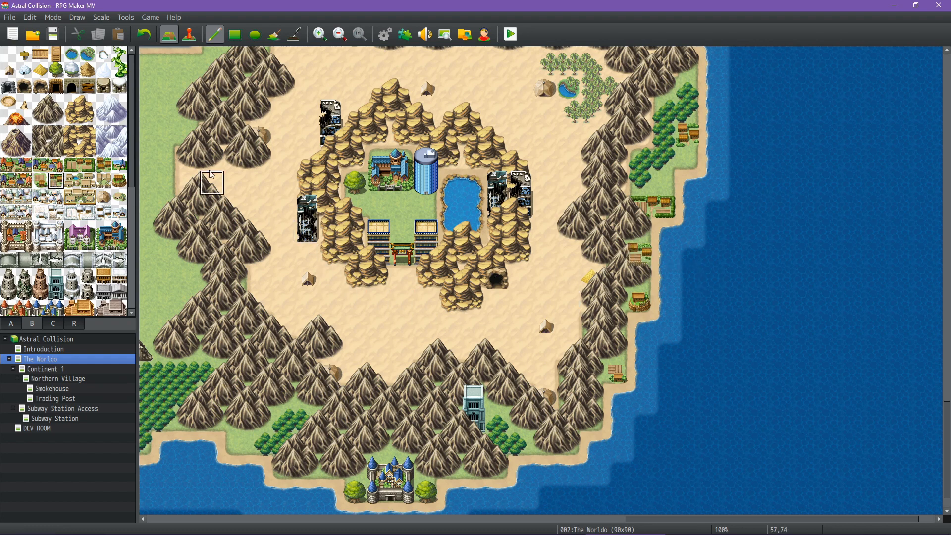
click(56, 102)
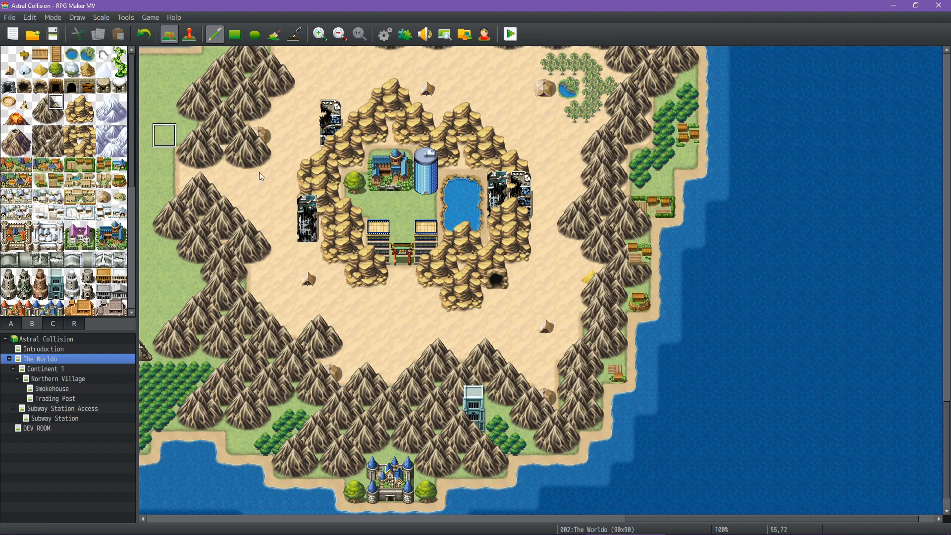
click(627, 264)
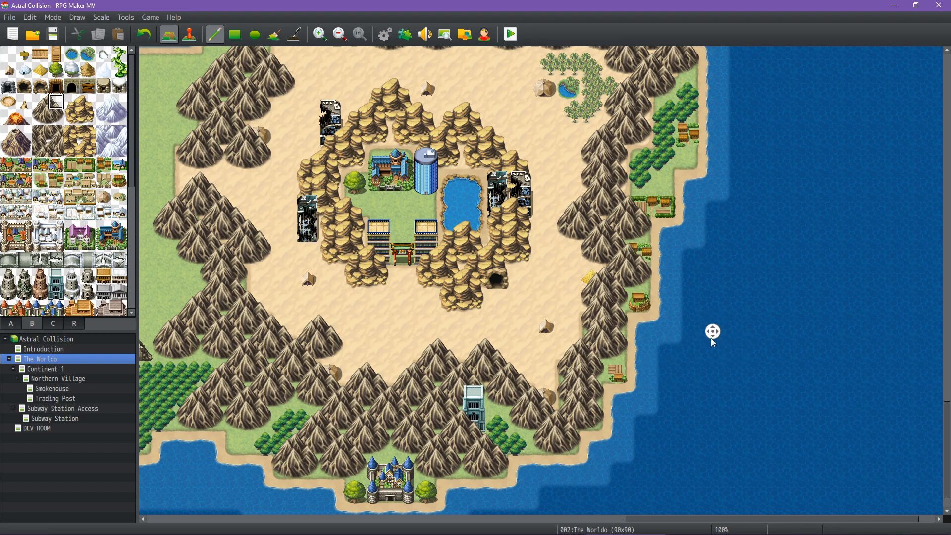
Try a two-tile town on the southern coast west of the small forest, then undo it and place a one-tile town there.
middle_drag(713, 343, 678, 377)
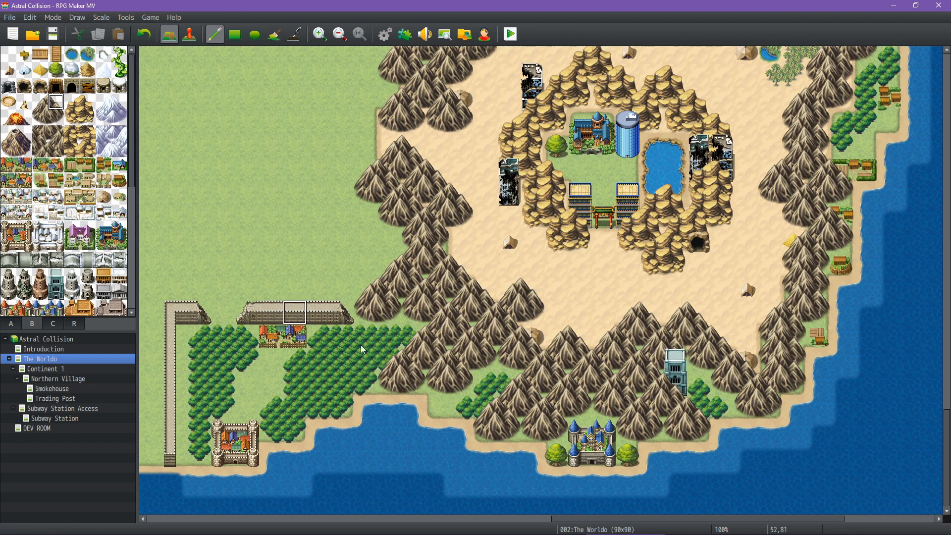
click(25, 186)
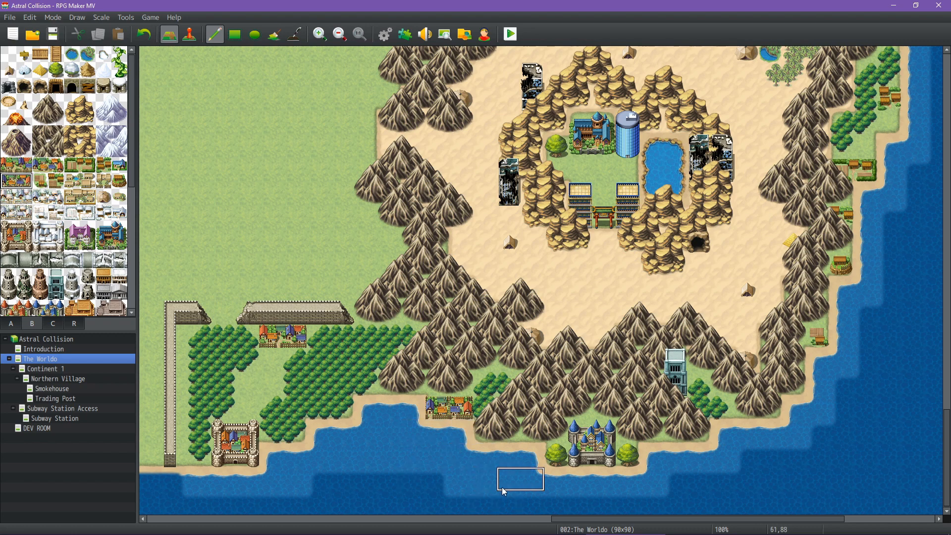
key(ctrl+z)
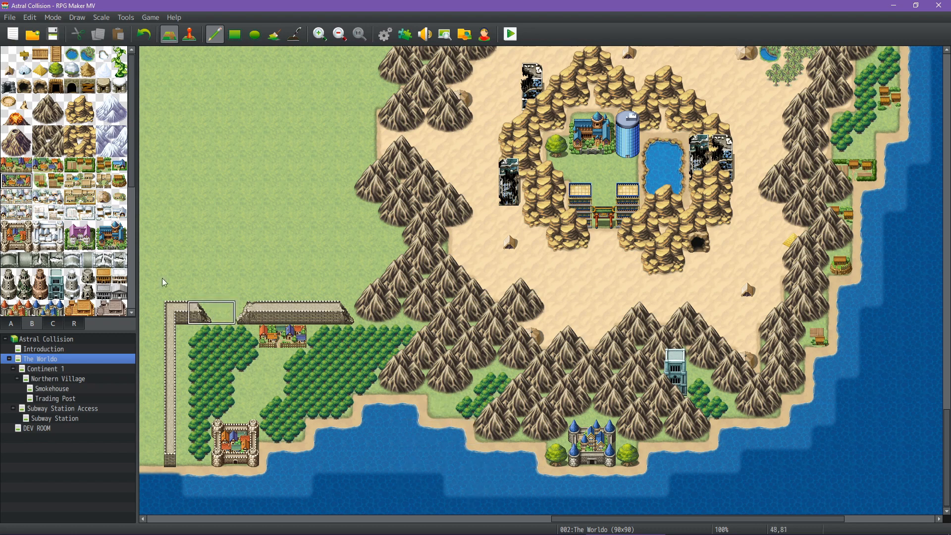
click(10, 181)
click(438, 408)
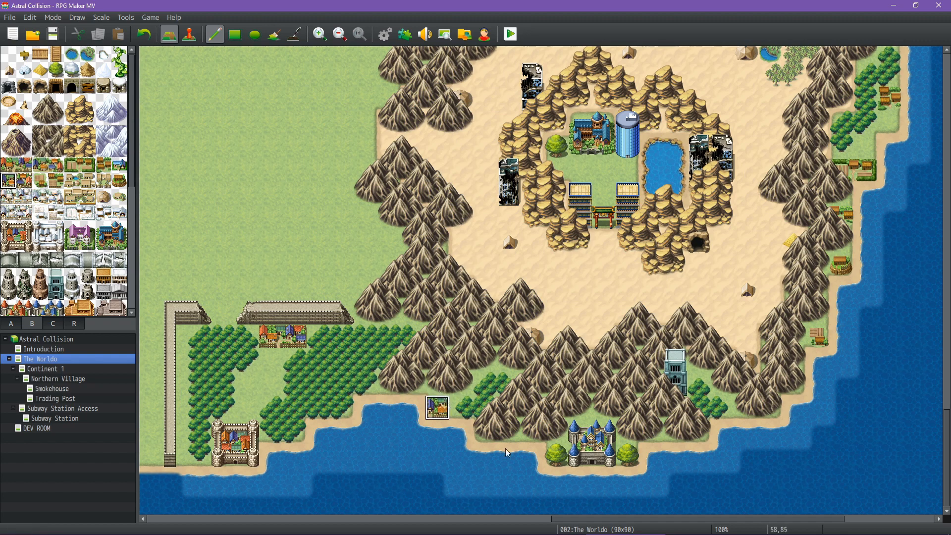
Switch to the Astral Collision Math spreadsheet in Chrome, check the numbered world list, and return to the map editor.
scroll(471, 450, left, 1)
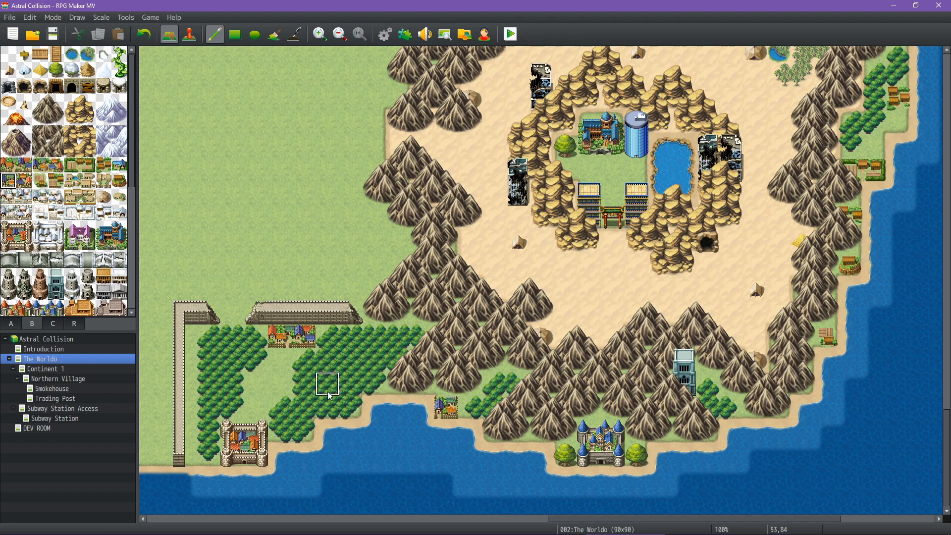
mouse_move(226, 533)
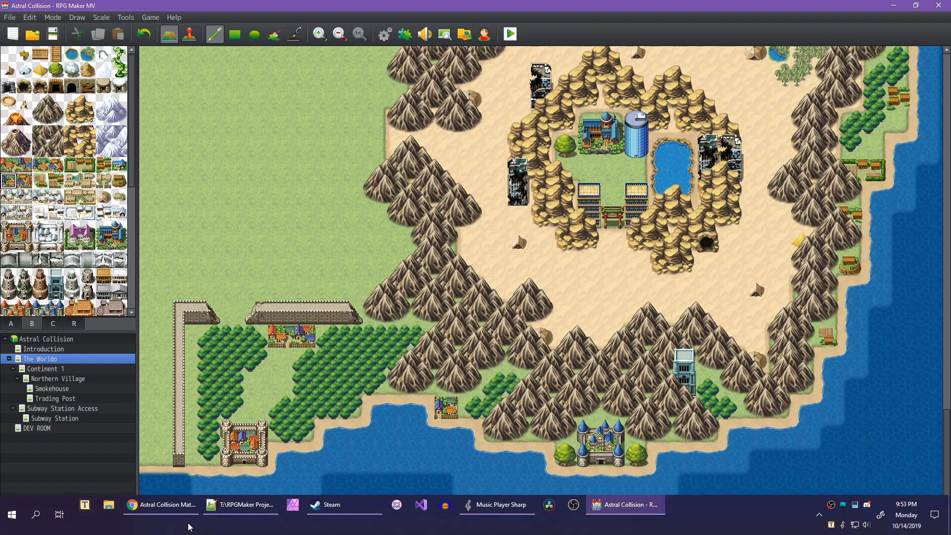
click(165, 504)
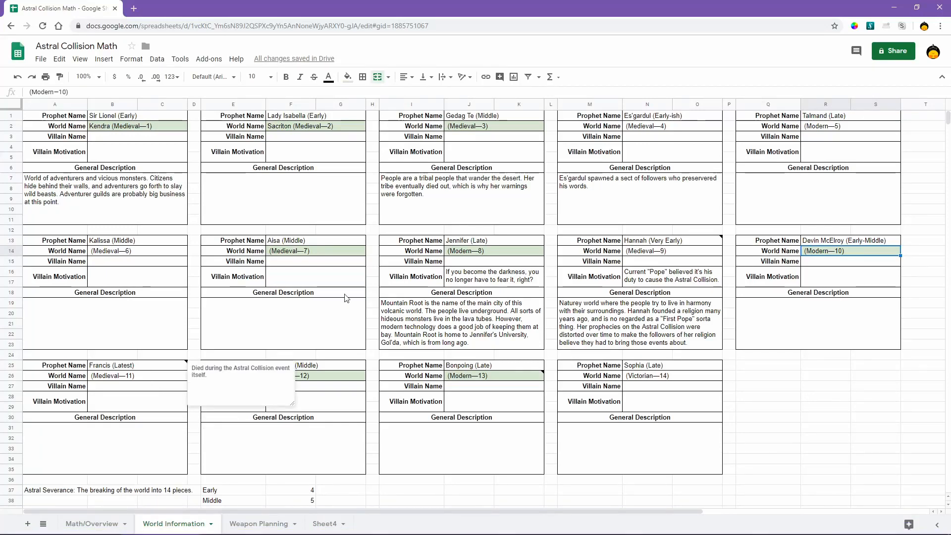
click(894, 7)
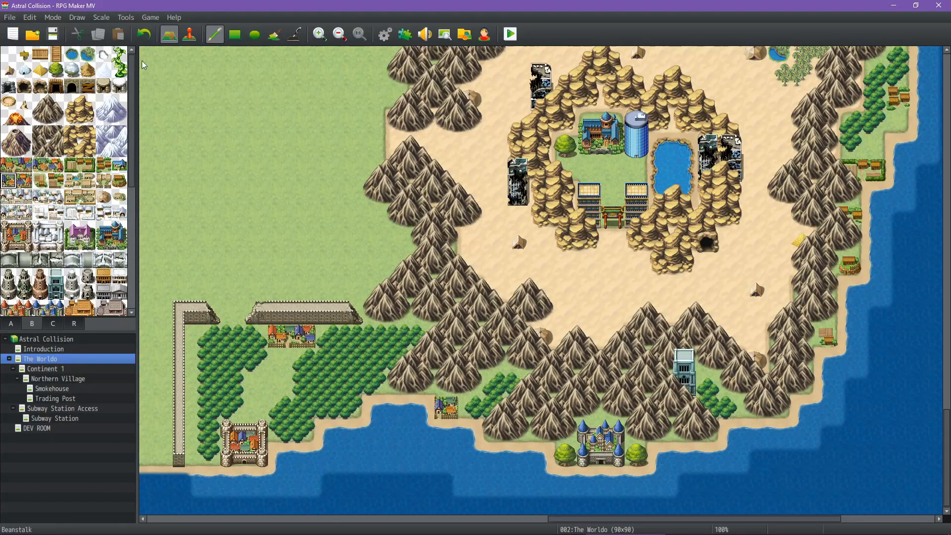
Paint region 11 in rectangles over the walled forest on the southern coast and the mountains directly east of it.
click(233, 35)
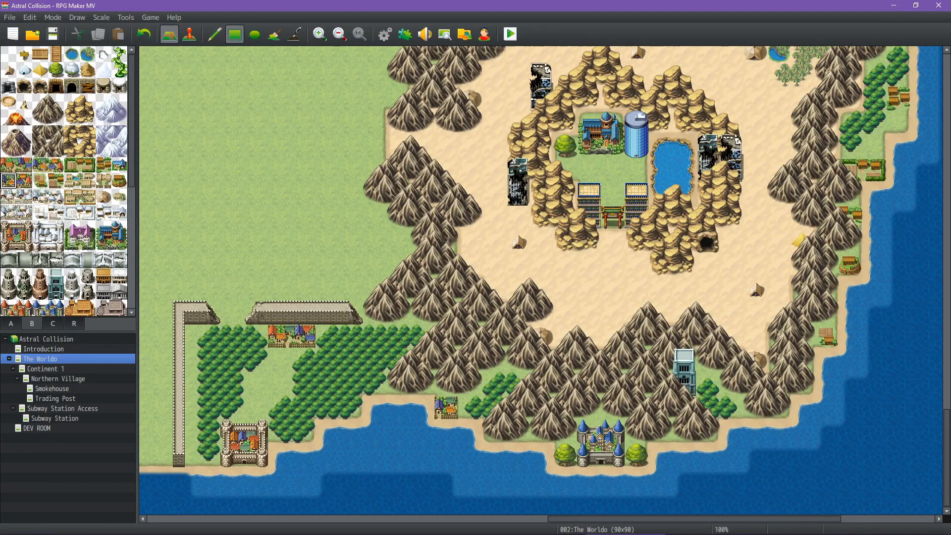
click(76, 324)
click(56, 70)
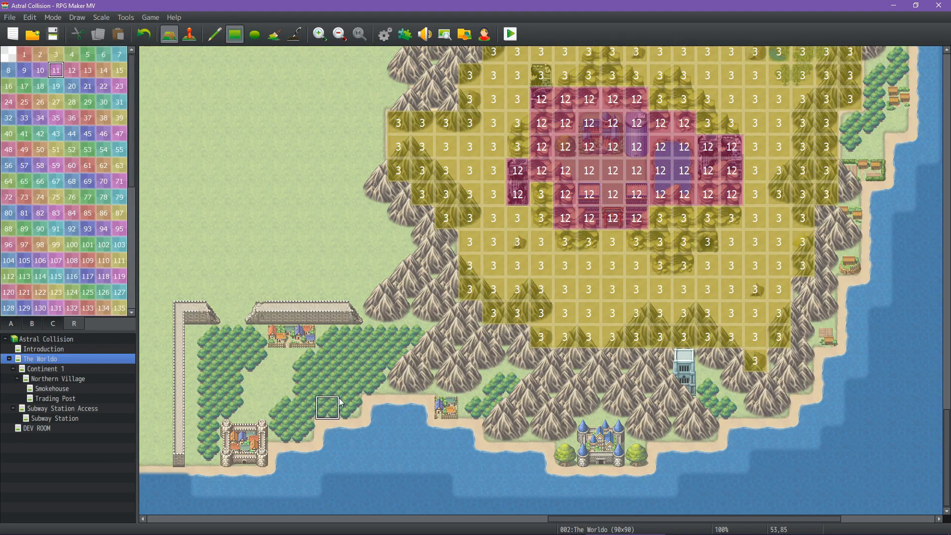
scroll(327, 406, left, 5)
click(298, 322)
drag(301, 325, 468, 407)
mouse_move(482, 342)
mouse_down()
mouse_move(529, 370)
mouse_move(540, 389)
mouse_move(625, 389)
mouse_up()
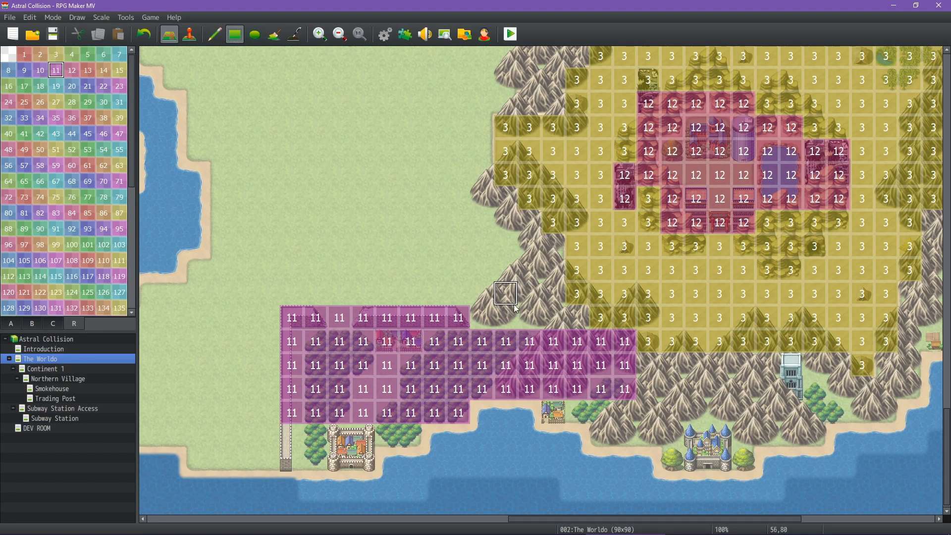
Extend region 11 up the mountains bordering region 3 and down over the walled castle and the small coastal town.
drag(493, 317, 576, 321)
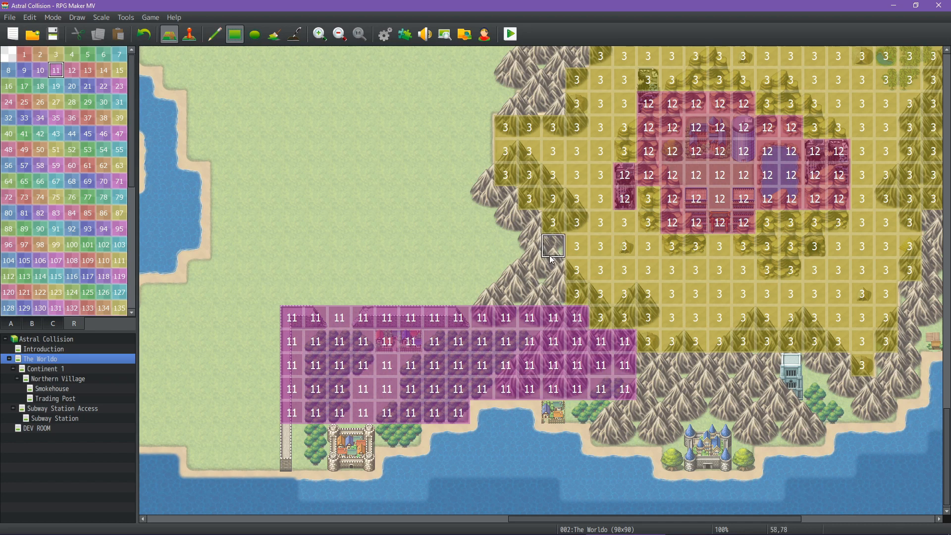
drag(553, 248, 555, 312)
click(536, 298)
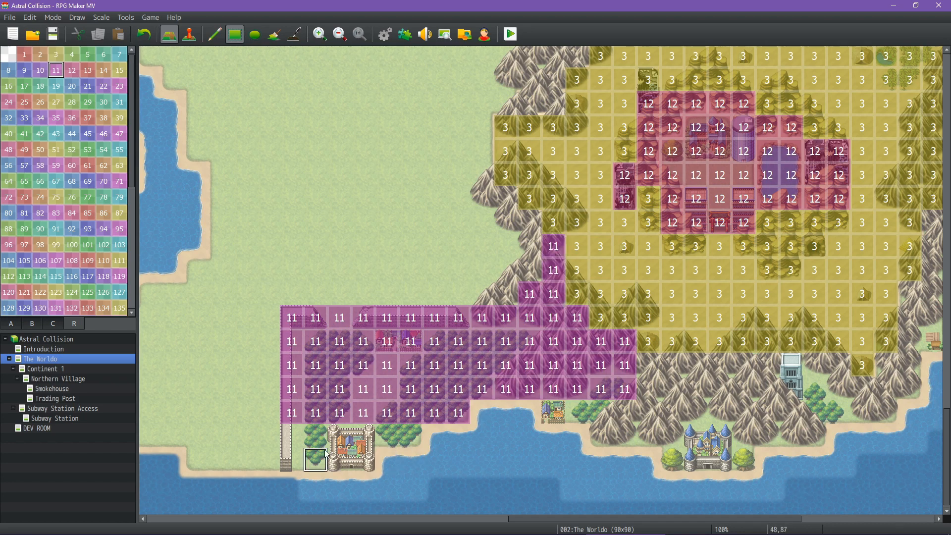
mouse_move(295, 436)
mouse_down()
mouse_move(328, 454)
mouse_move(412, 437)
mouse_up()
drag(551, 418, 601, 413)
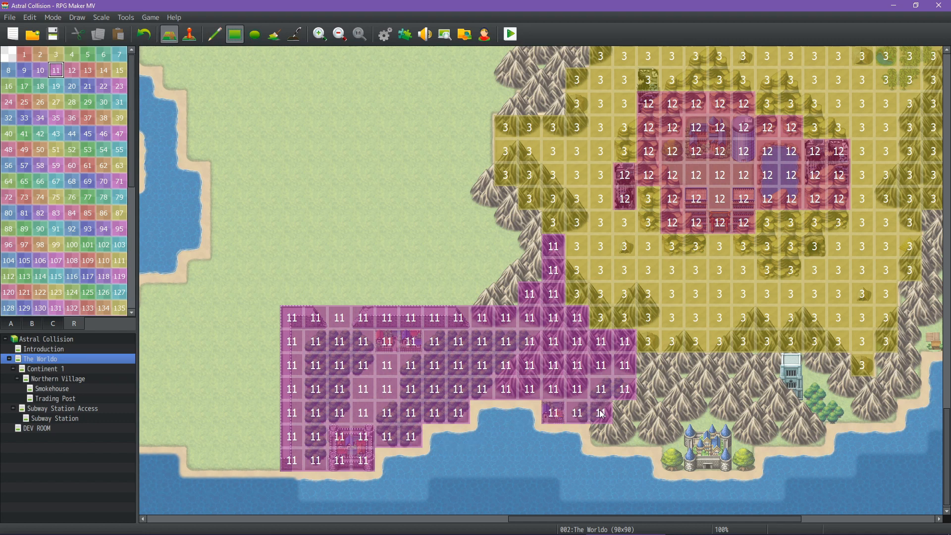
Continue region 11 across the southern mountains and headland castle, and up the eastern coastal strip outside region 3.
scroll(737, 492, right, 2)
scroll(738, 492, right, 4)
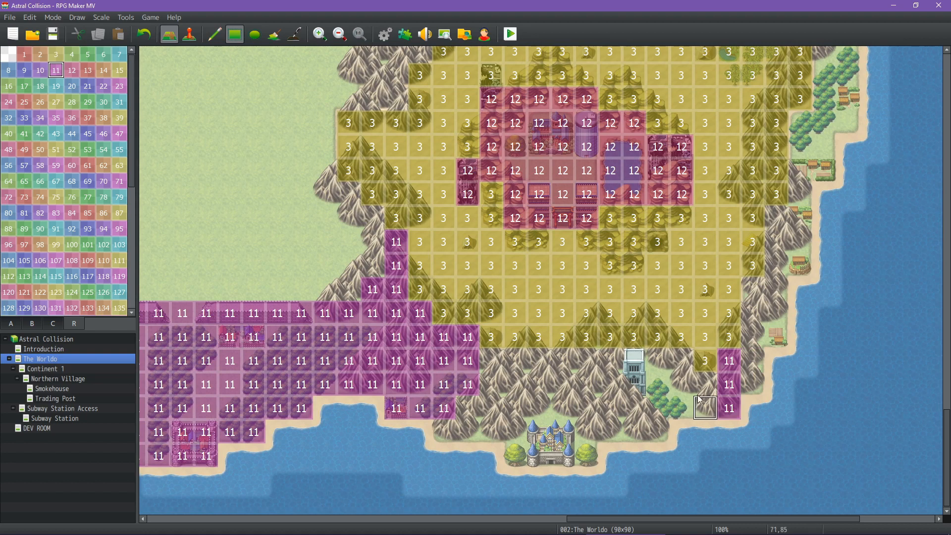
click(681, 362)
drag(778, 217, 808, 264)
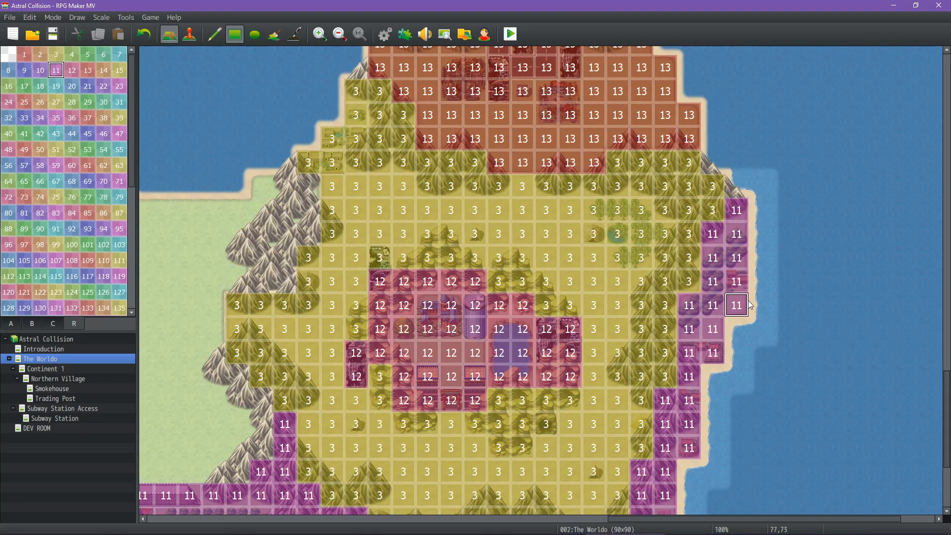
scroll(746, 322, down, 6)
scroll(745, 323, left, 3)
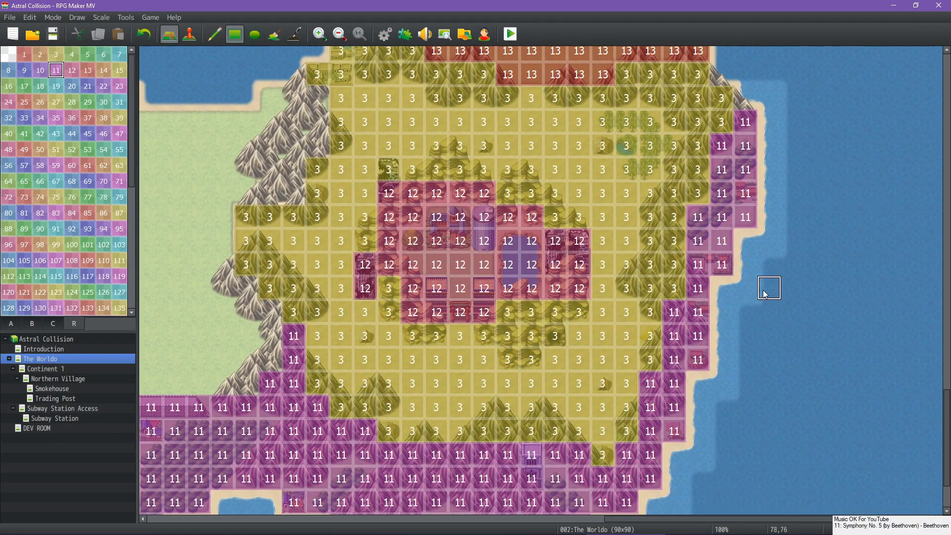
Fill the Medieval—11 world name cell with light green in the Astral Collision Math spreadsheet in Chrome, and return to the map editor.
scroll(649, 356, left, 8)
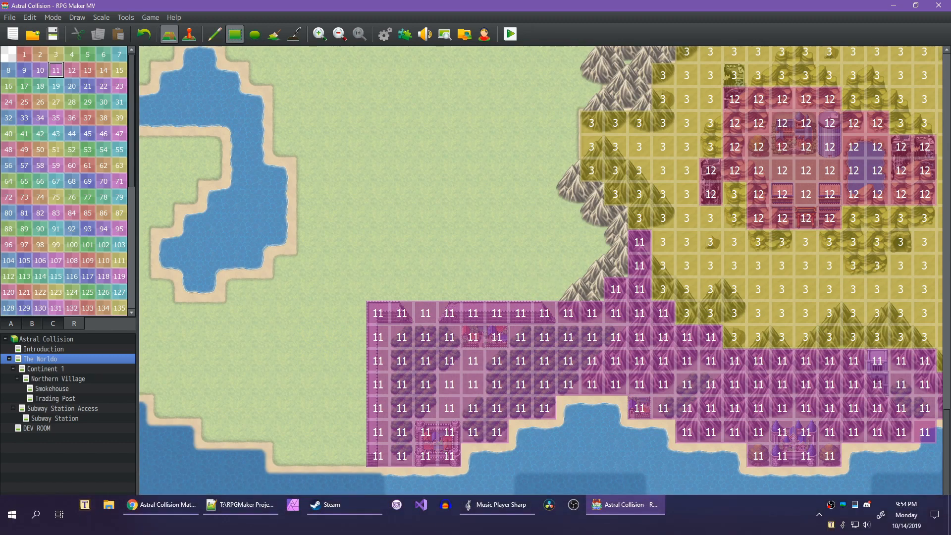
click(161, 505)
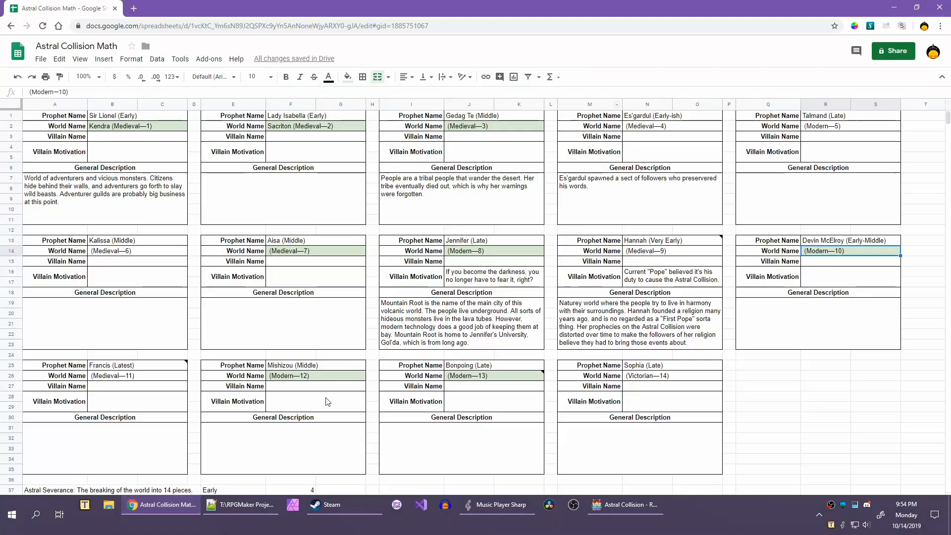
click(129, 376)
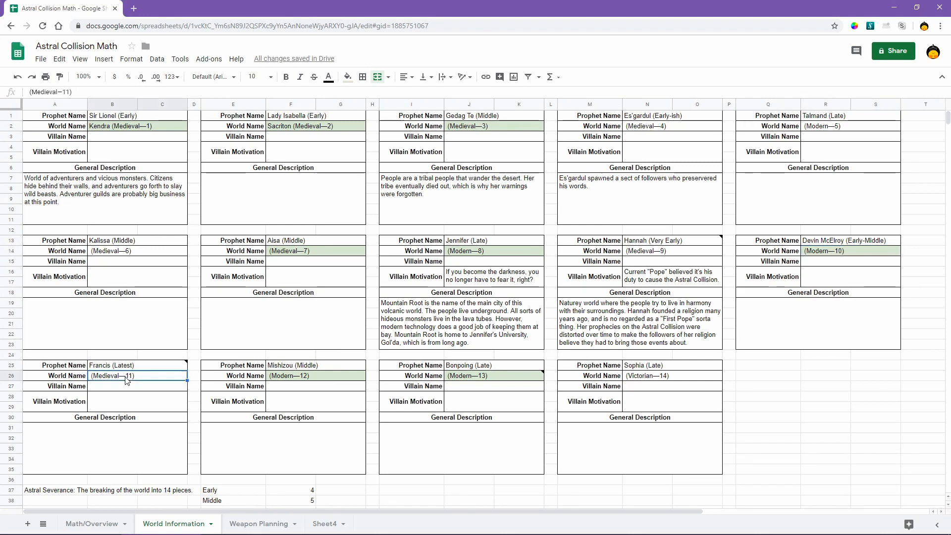
click(348, 77)
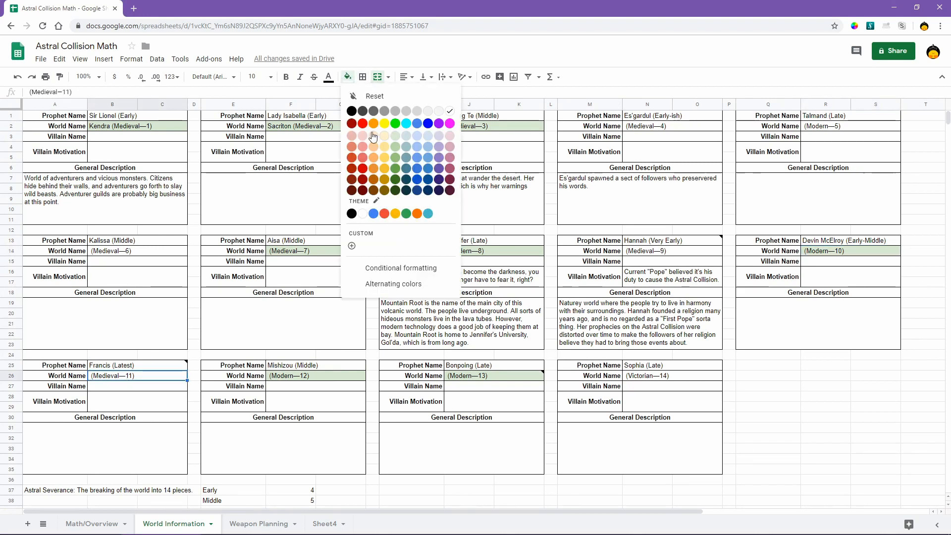
click(396, 141)
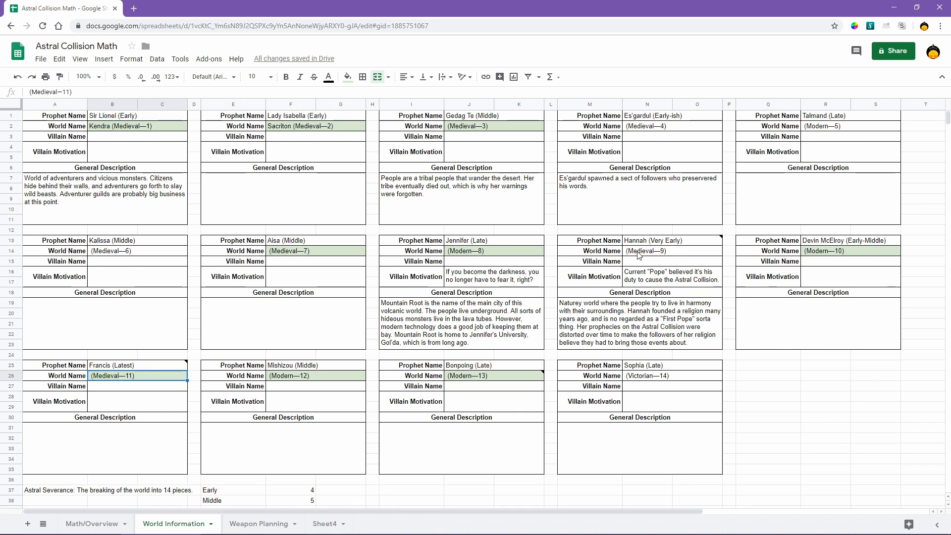
click(893, 12)
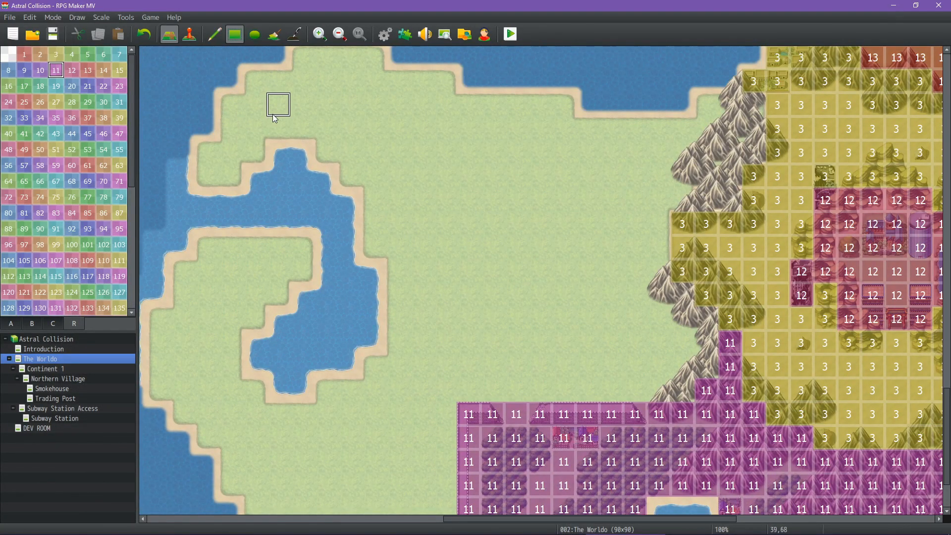
Examine the unassigned western grassland and the whole world map, and compare them with the unmarked worlds in the Chrome spreadsheet.
middle_drag(340, 196, 308, 282)
middle_drag(390, 252, 430, 191)
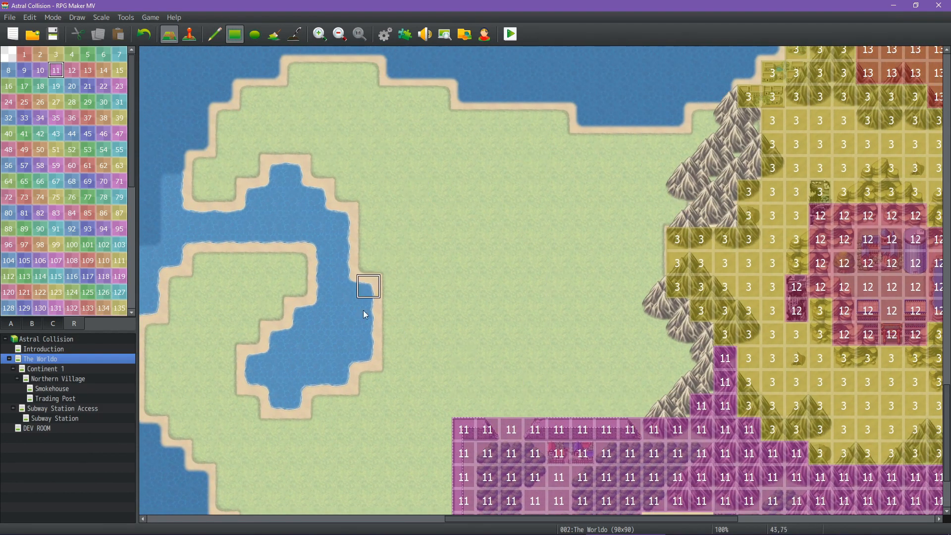
mouse_move(365, 315)
middle_down()
mouse_move(273, 411)
mouse_move(278, 404)
middle_up()
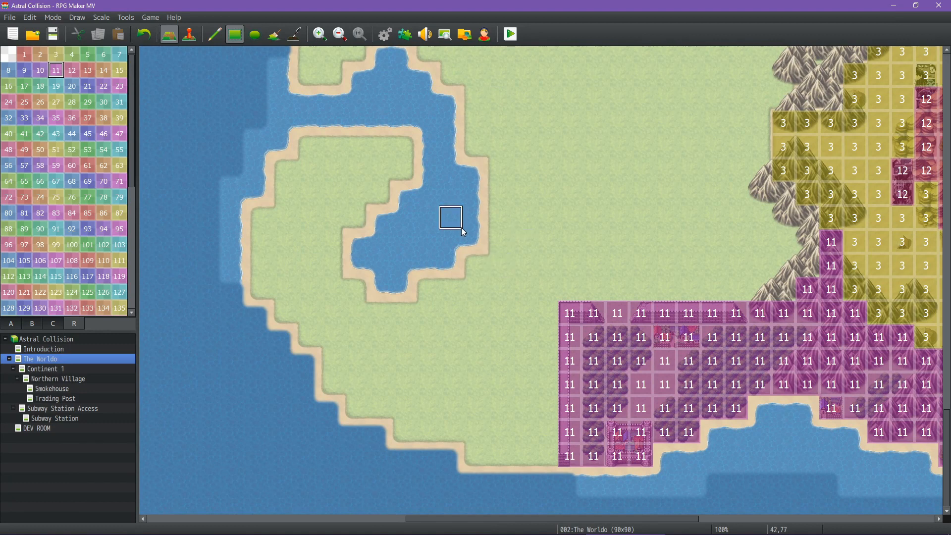
mouse_move(535, 534)
ctrl+scroll(494, 201, down, 5)
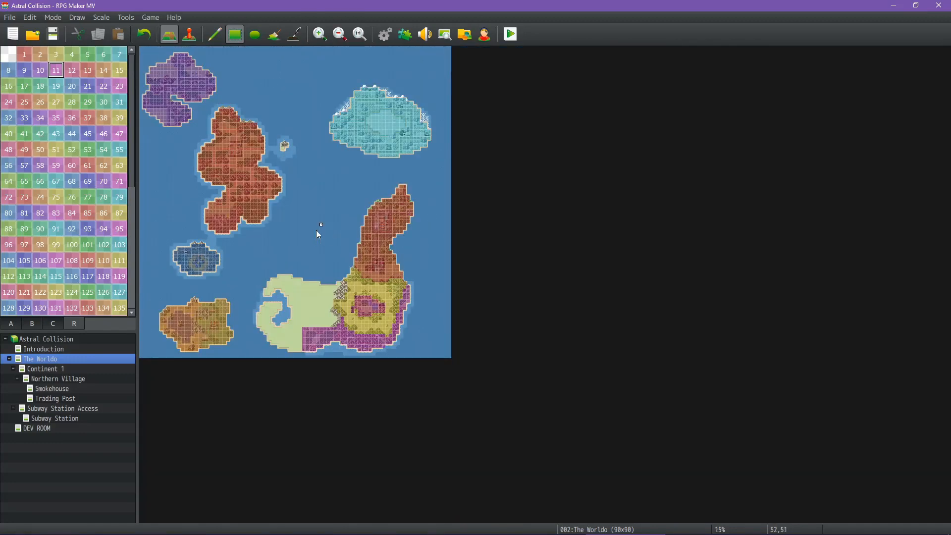
ctrl+scroll(317, 233, up, 1)
ctrl+scroll(328, 234, up, 1)
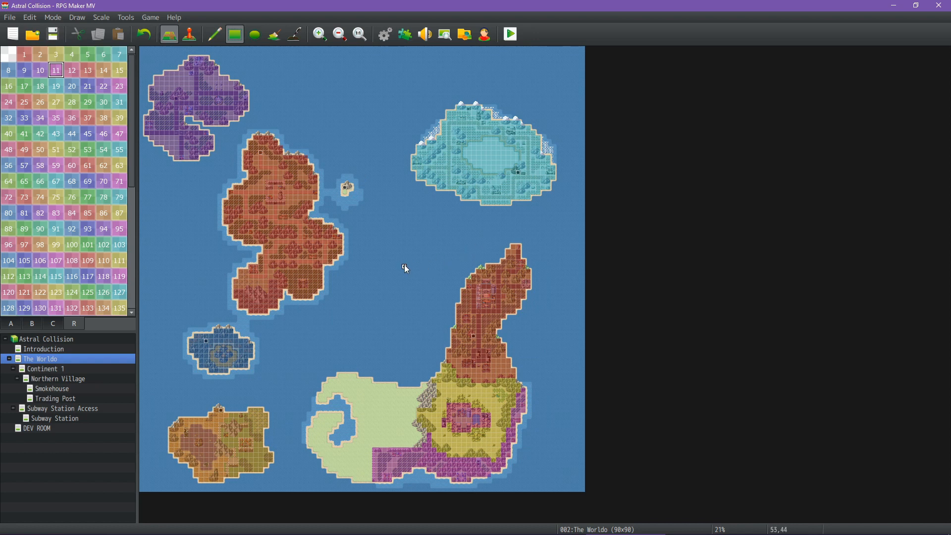
mouse_move(424, 529)
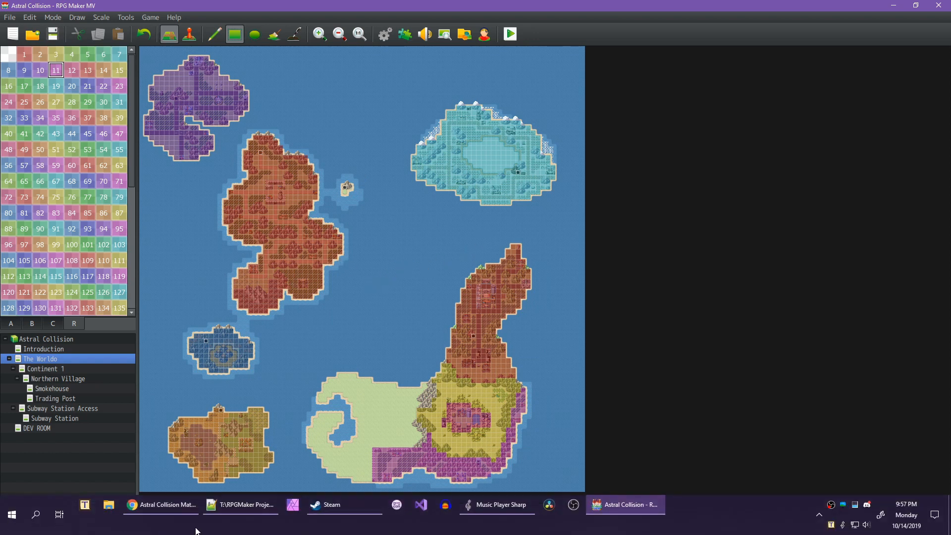
click(166, 514)
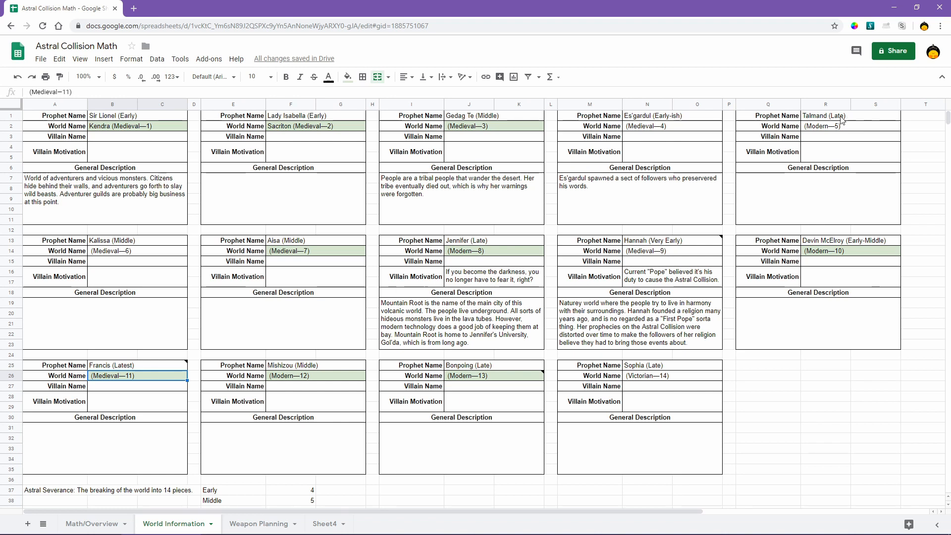
click(894, 7)
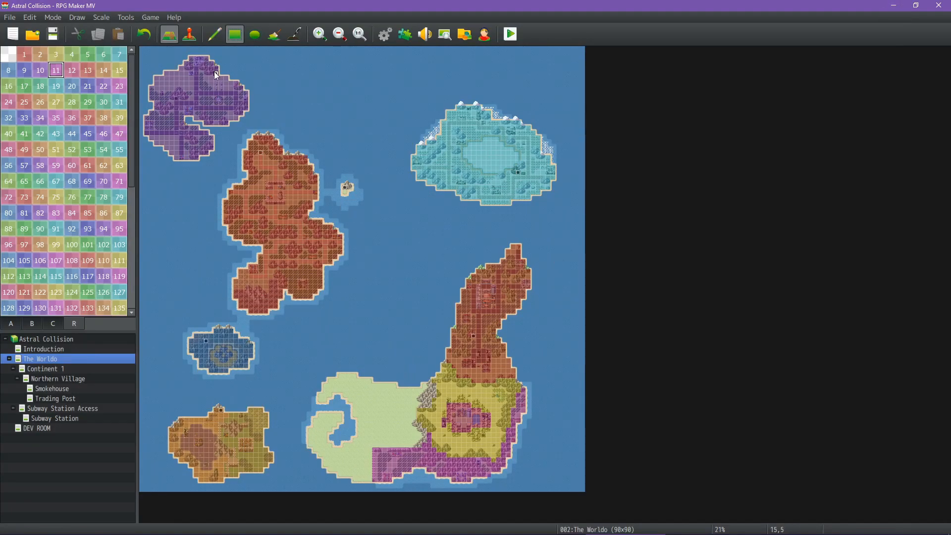
Paint a dark green grass band about 13 by 3 tiles from the western bay's east shore to the central mountains.
click(360, 39)
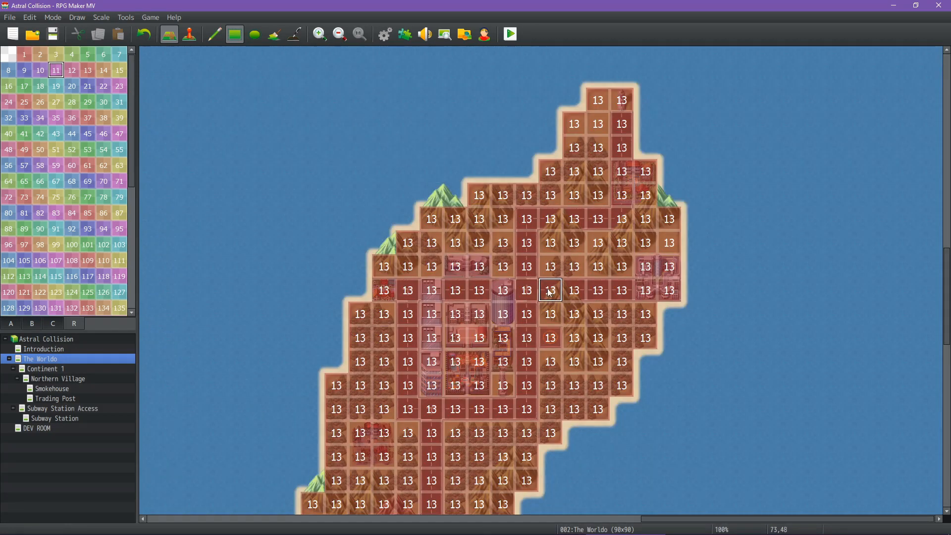
middle_click(587, 287)
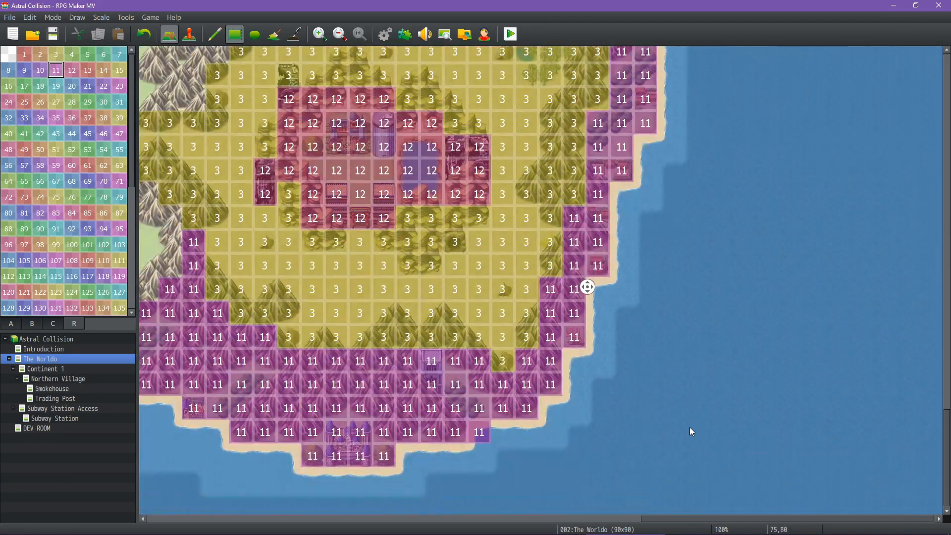
middle_drag(690, 427, 199, 264)
middle_drag(508, 291, 596, 261)
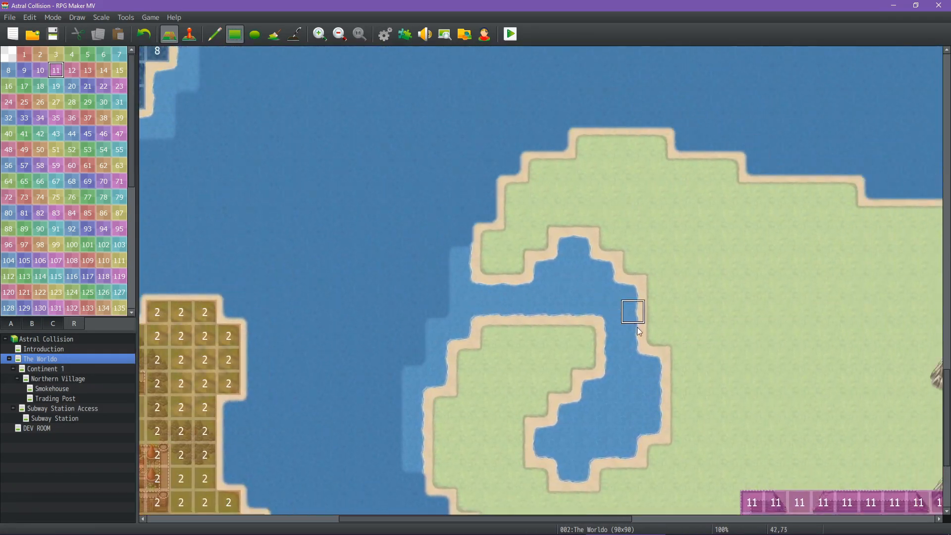
middle_drag(636, 327, 669, 345)
middle_drag(594, 272, 592, 231)
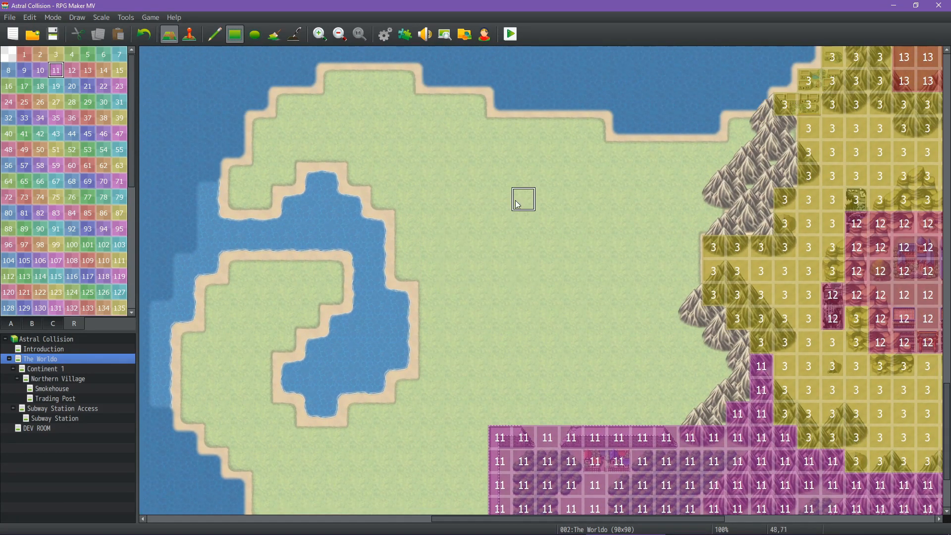
middle_drag(527, 298, 490, 372)
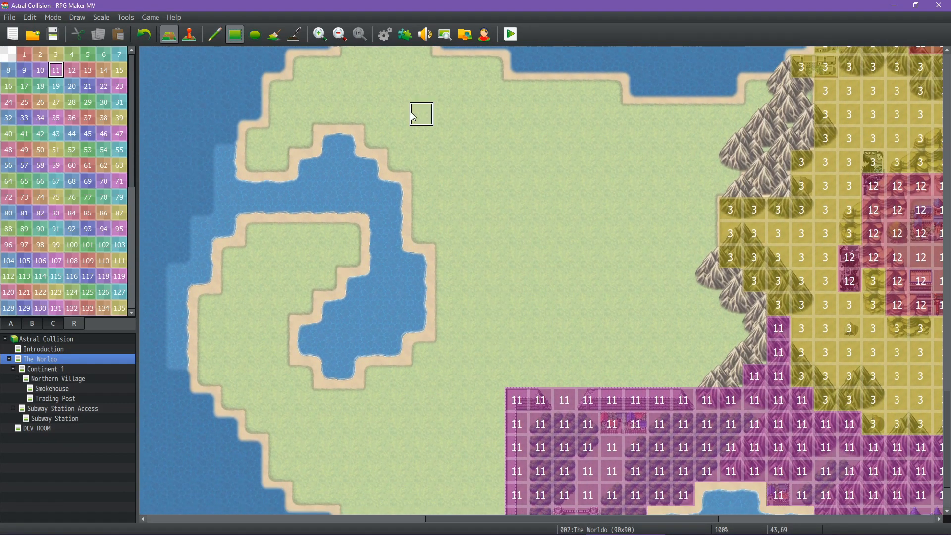
click(15, 326)
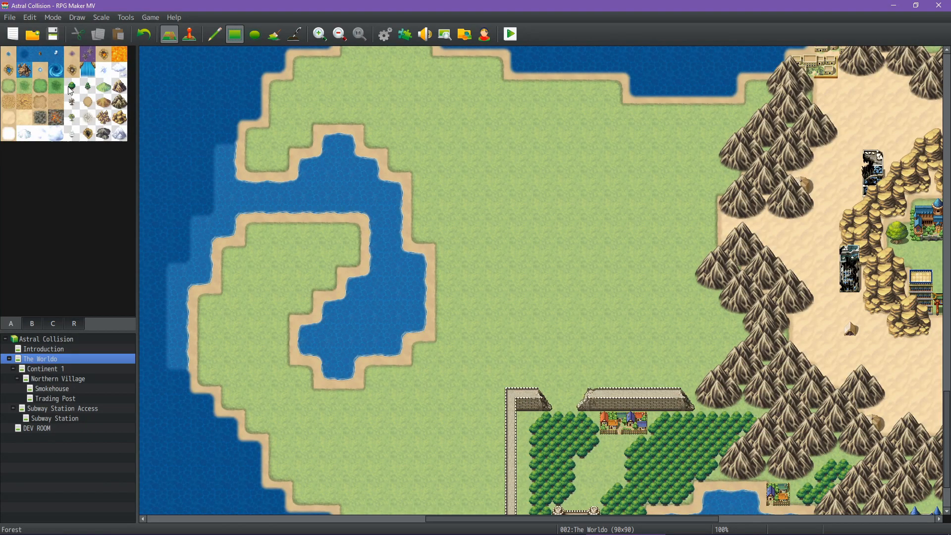
click(56, 86)
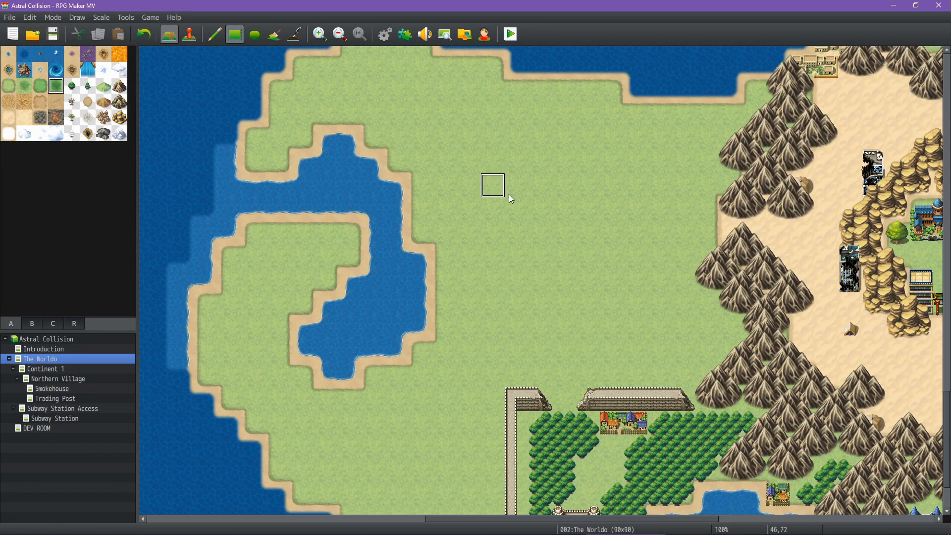
drag(706, 213, 625, 225)
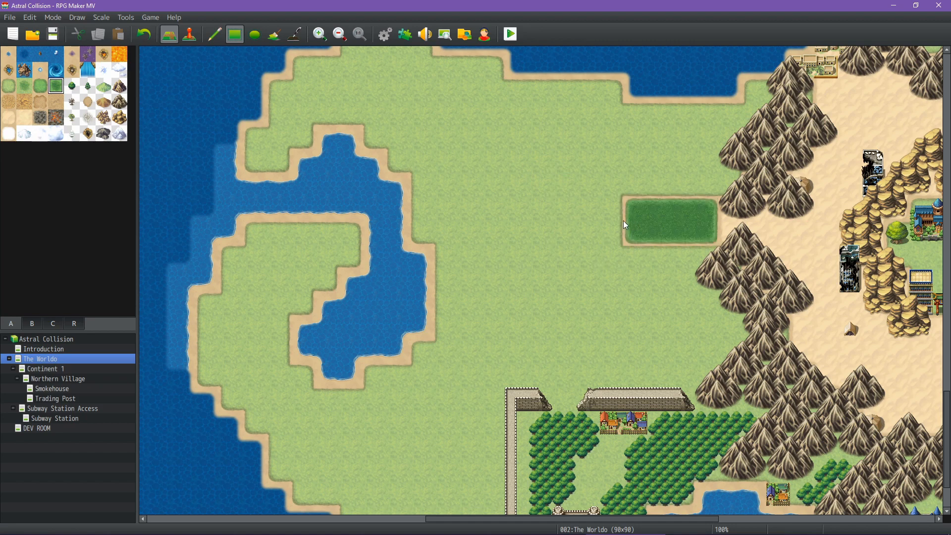
mouse_move(562, 222)
mouse_down()
mouse_move(528, 187)
mouse_move(430, 185)
mouse_up()
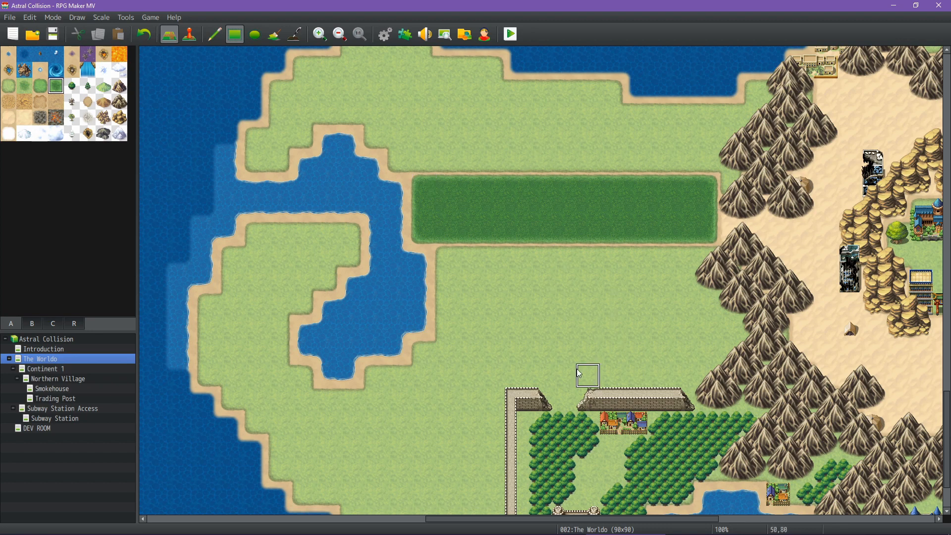
Paint dark green grass along the north side of the walled forest as far as the mountains, covering the wall's gap and adjoining ends.
drag(563, 376, 661, 376)
click(563, 394)
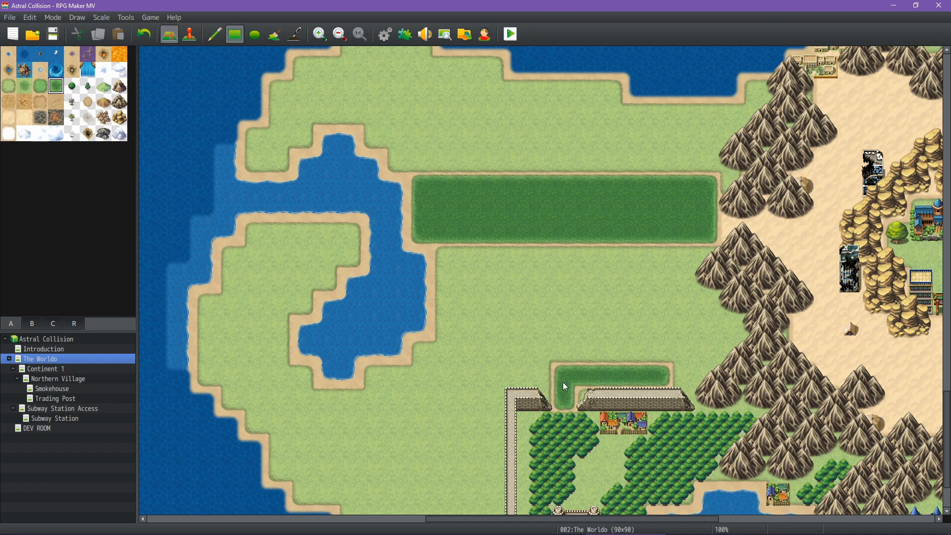
click(580, 393)
click(541, 399)
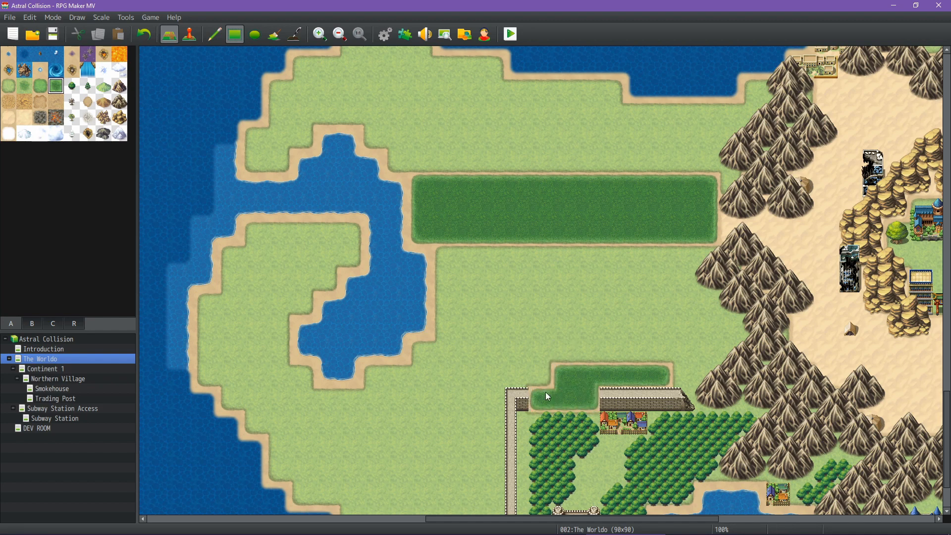
click(687, 376)
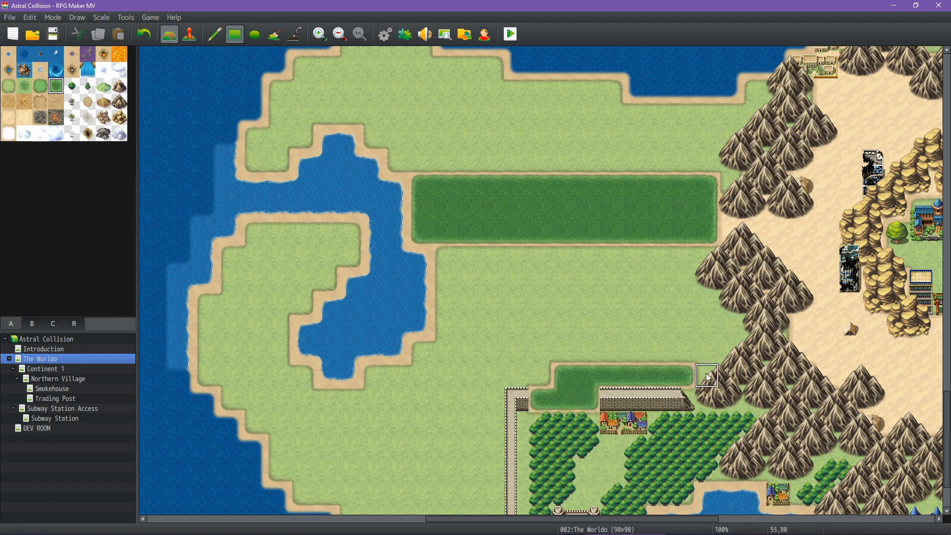
click(709, 377)
Line the western foot of the mountains with dark green grass between the walled forest and the wide band.
click(731, 352)
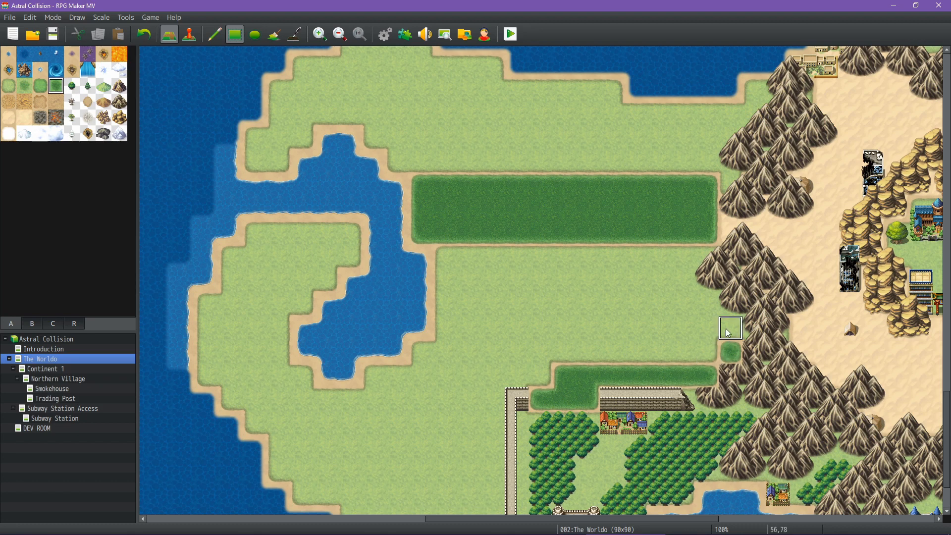
click(731, 328)
click(710, 324)
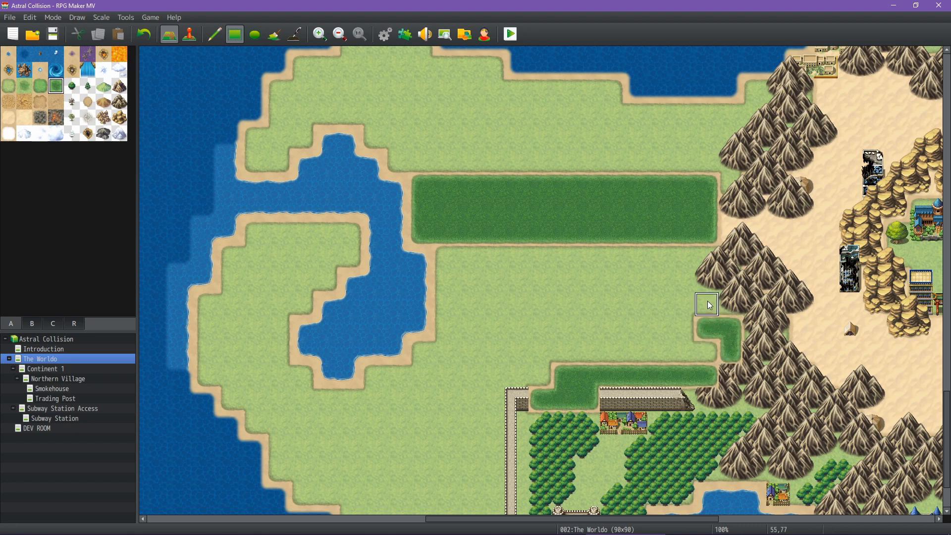
click(691, 276)
click(690, 253)
click(706, 255)
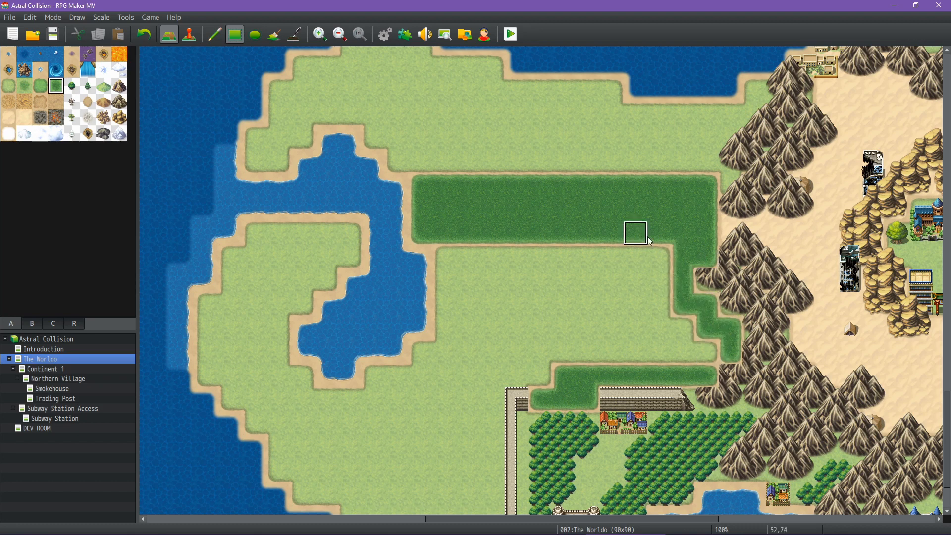
Extend the dark green grass border north from the wide band along the mountain foot to the northern coast.
click(706, 186)
click(731, 185)
click(706, 161)
click(706, 138)
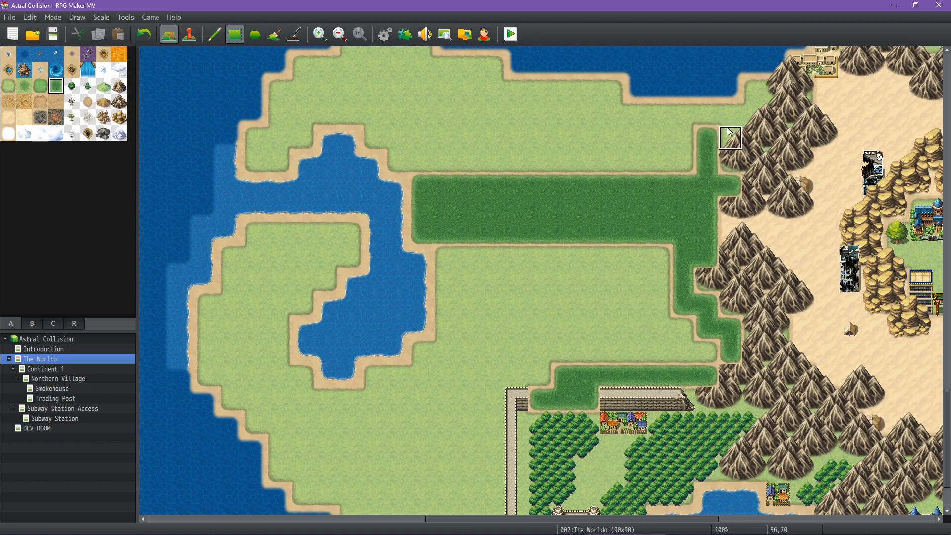
click(729, 134)
click(731, 113)
click(753, 112)
click(753, 90)
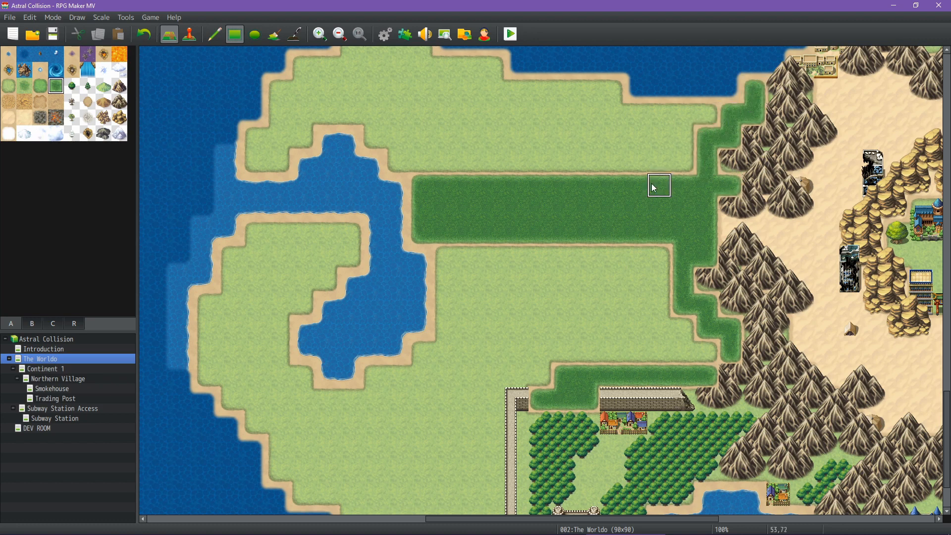
Flood-fill the remaining light grass south and north of the band with dark green grass, including the land around the western bay.
scroll(493, 259, down, 3)
scroll(479, 297, left, 1)
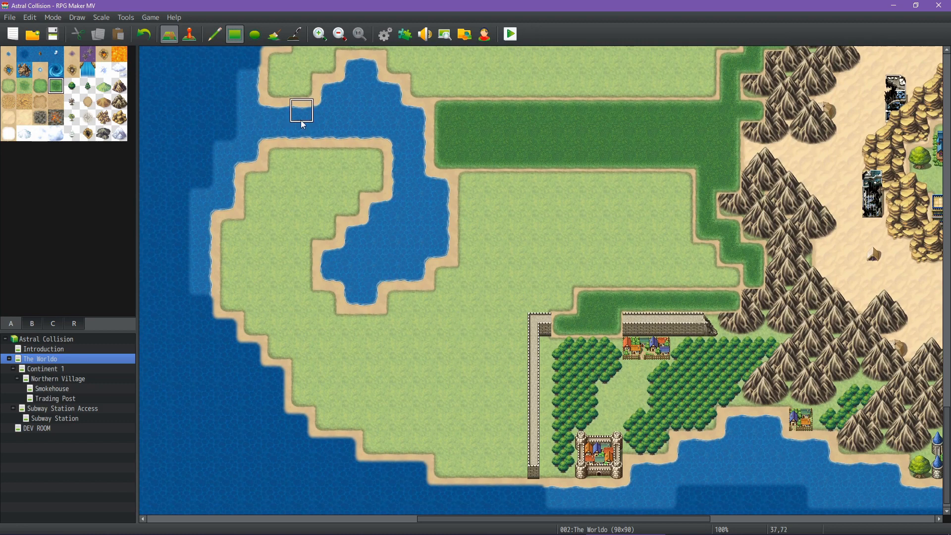
click(275, 34)
click(420, 372)
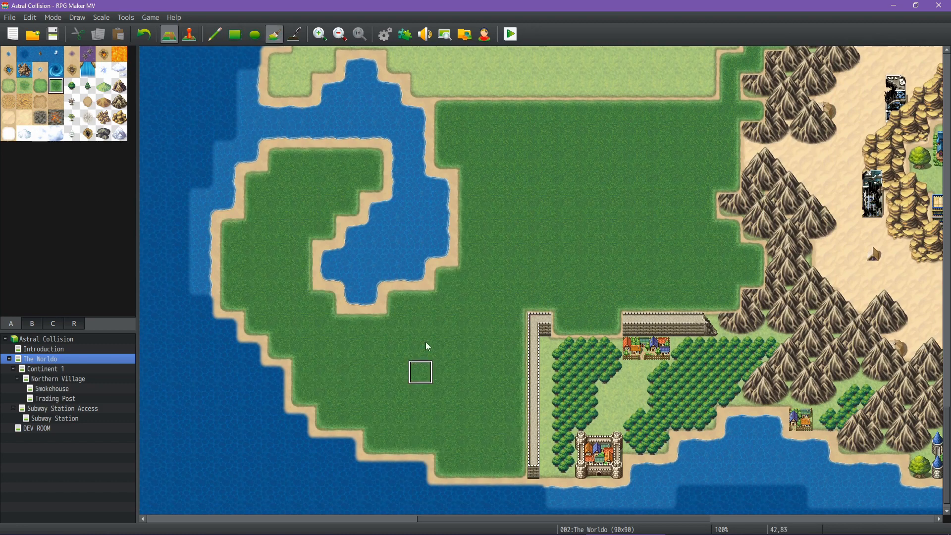
scroll(496, 208, up, 1)
click(516, 116)
scroll(539, 283, up, 2)
scroll(570, 267, right, 3)
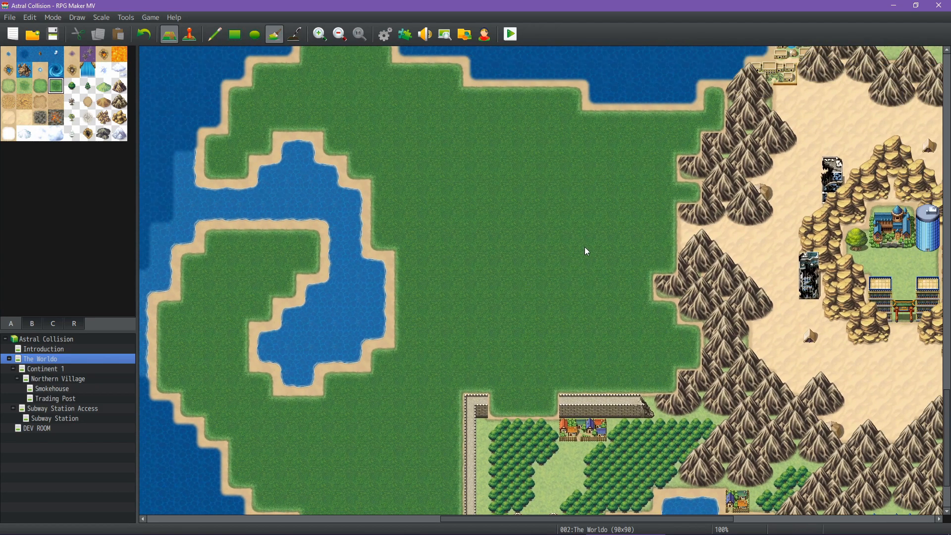
Cap both ends of the gap in the walled forest's north wall with crumbling Castle Wall ruin tiles.
click(214, 34)
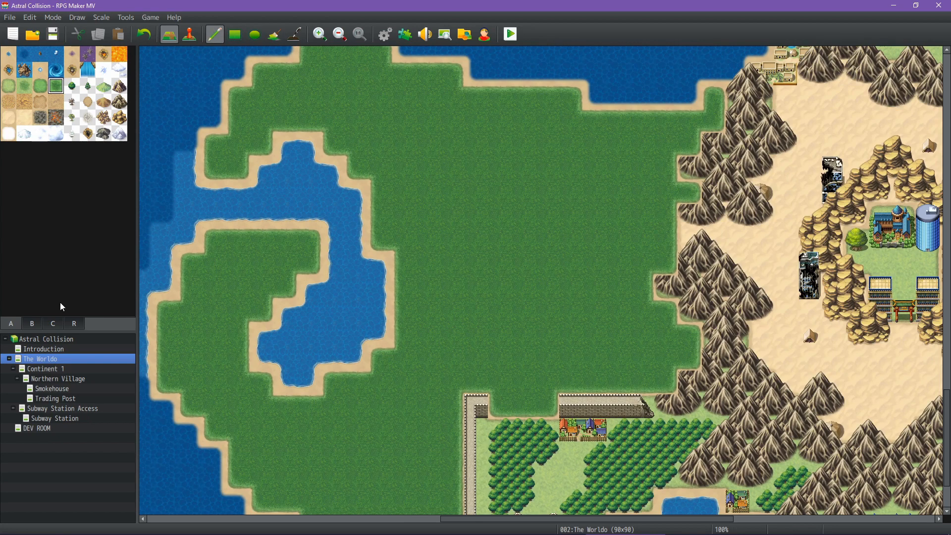
click(33, 325)
scroll(58, 259, down, 3)
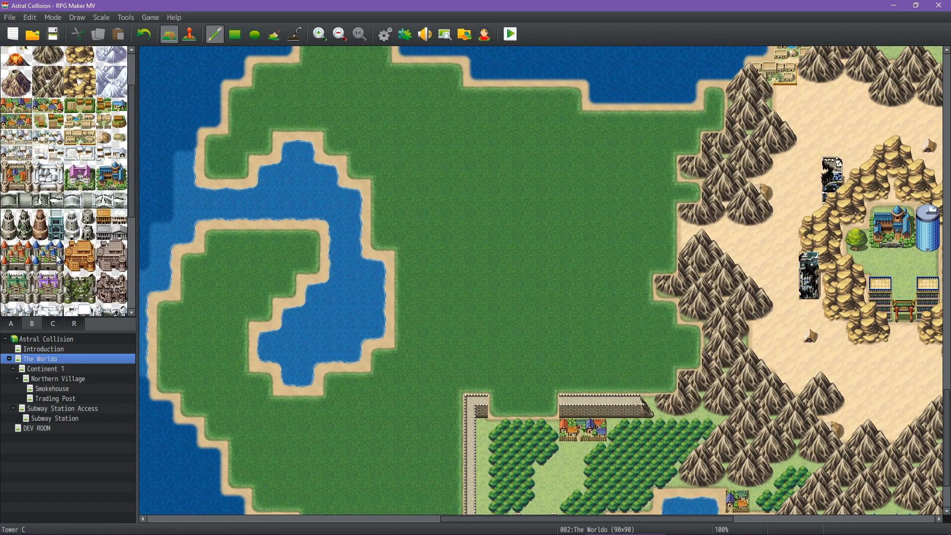
scroll(58, 259, down, 3)
click(40, 222)
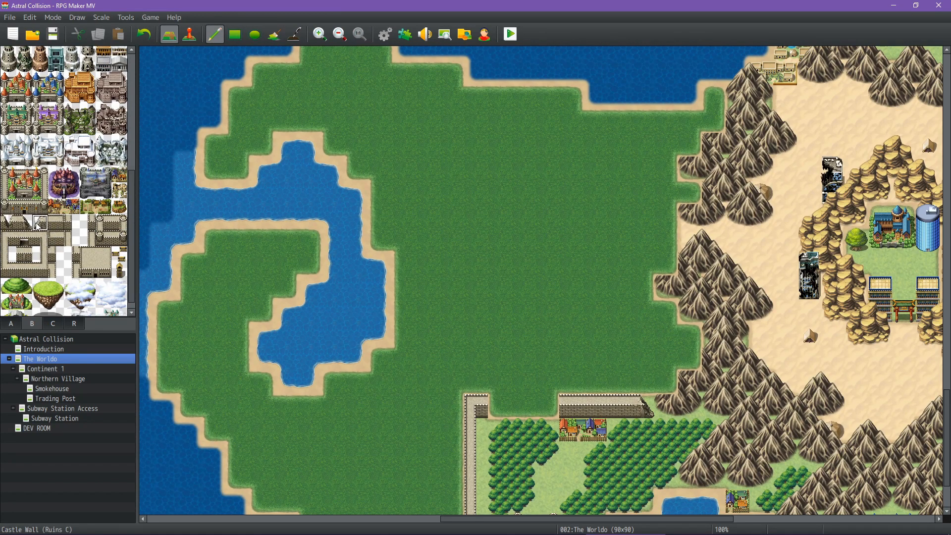
click(548, 406)
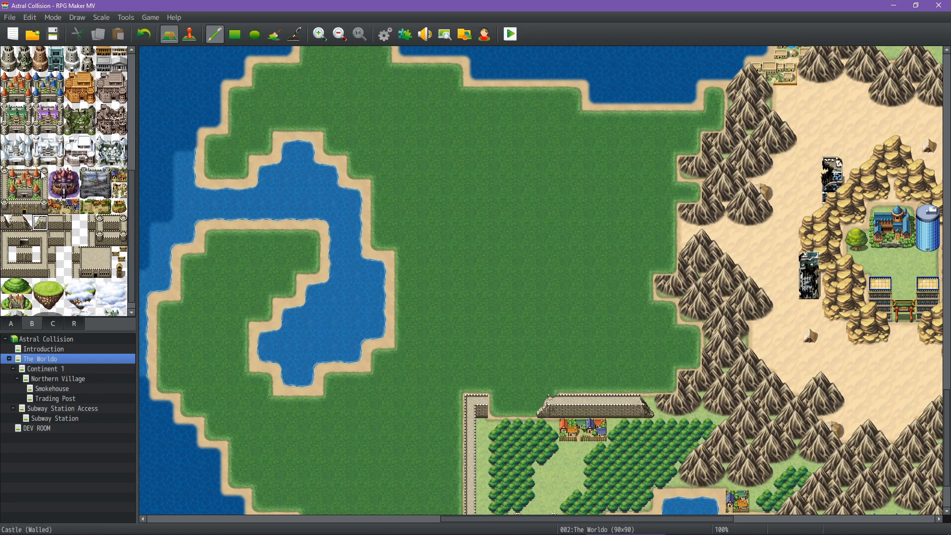
click(24, 223)
click(500, 406)
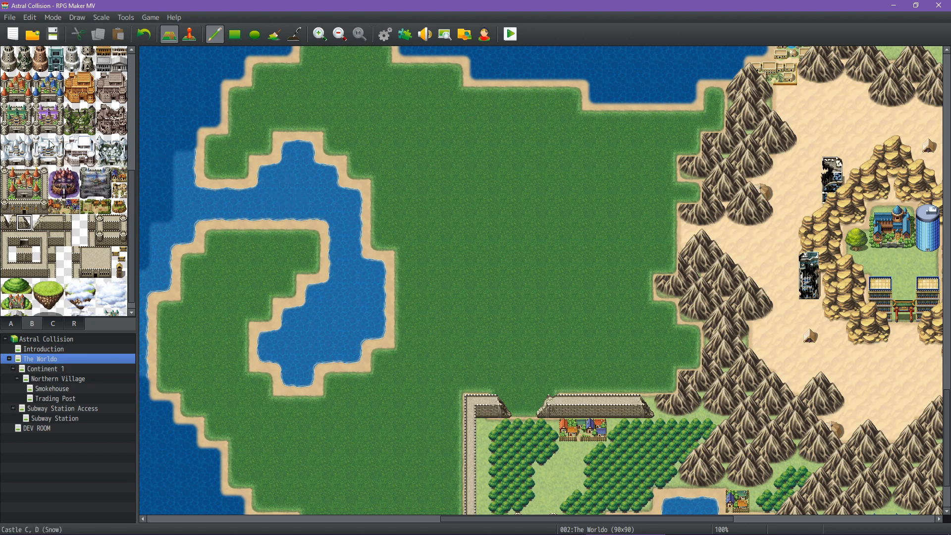
scroll(70, 117, up, 6)
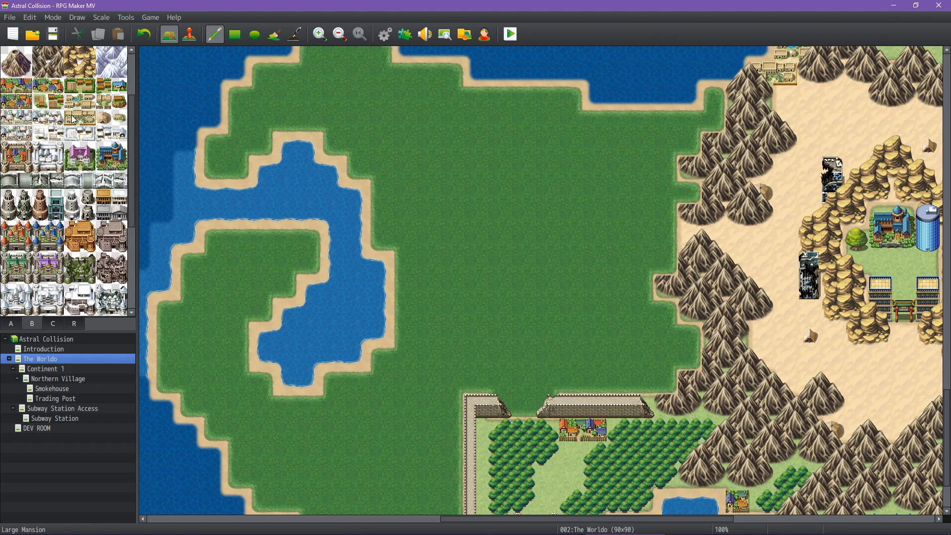
drag(40, 101, 55, 102)
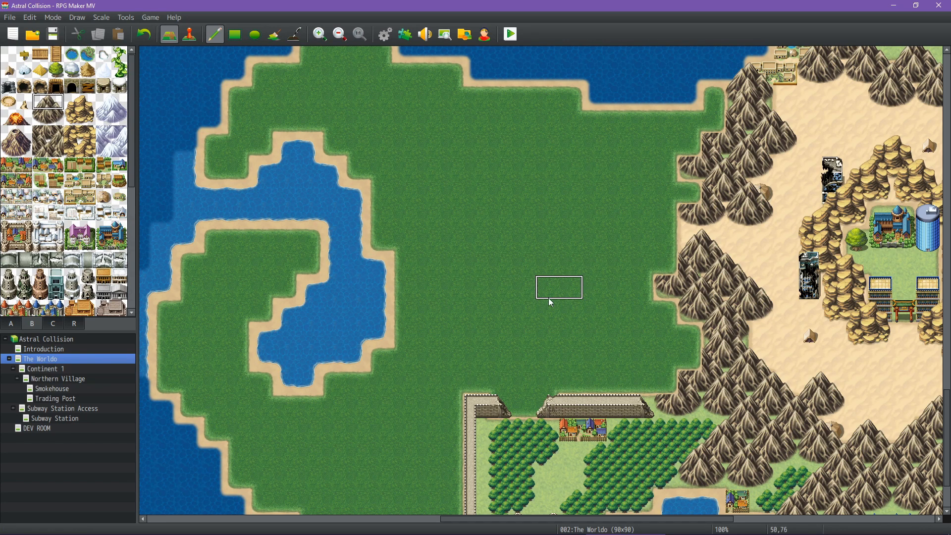
mouse_move(672, 385)
mouse_down()
mouse_move(696, 362)
mouse_move(697, 292)
mouse_move(676, 268)
mouse_move(701, 198)
mouse_move(702, 146)
mouse_move(726, 121)
mouse_move(716, 121)
mouse_move(702, 168)
mouse_up()
middle_drag(594, 293, 617, 308)
mouse_move(524, 301)
middle_down()
mouse_move(549, 264)
mouse_move(529, 303)
mouse_move(536, 325)
middle_up()
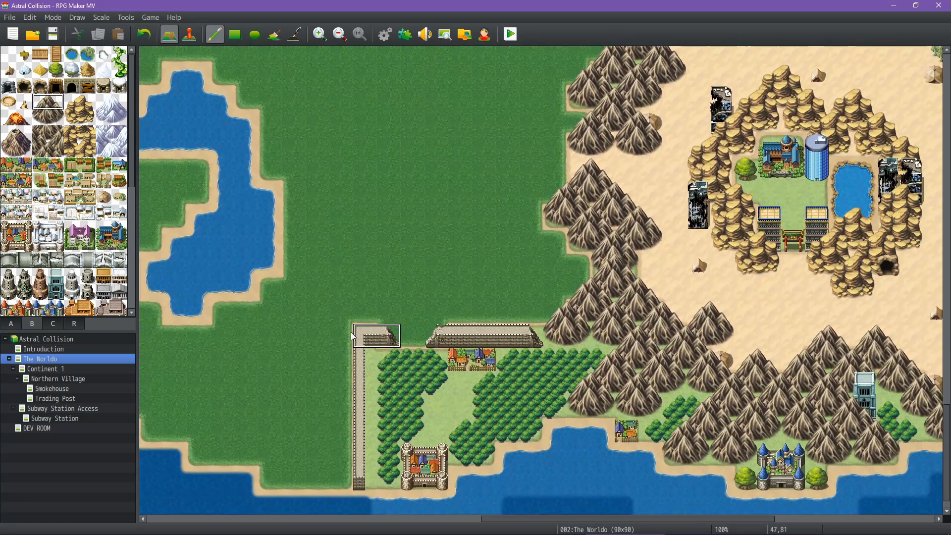
mouse_move(311, 319)
middle_down()
mouse_move(268, 263)
mouse_move(275, 252)
middle_up()
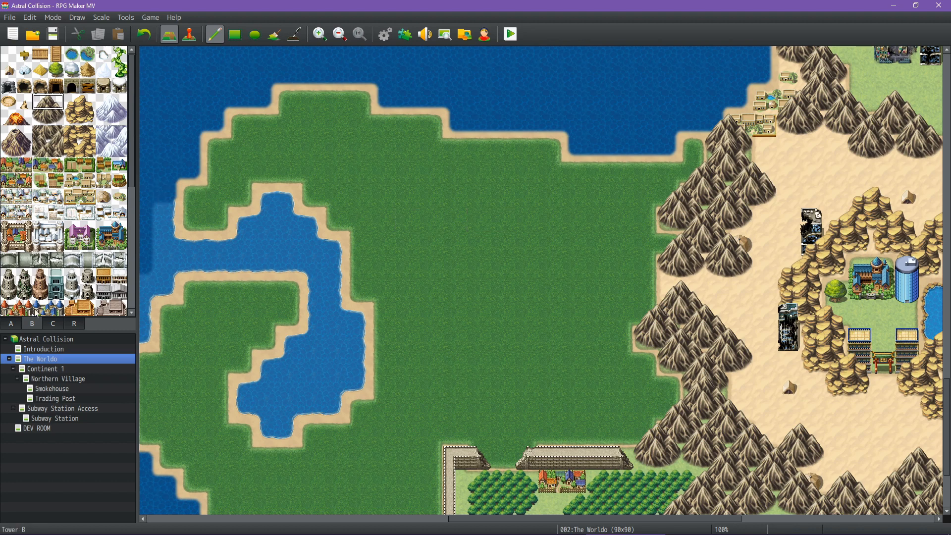
Try dark green grass under one mountain corner at the range's western foot and restore the mountain tile there.
click(11, 323)
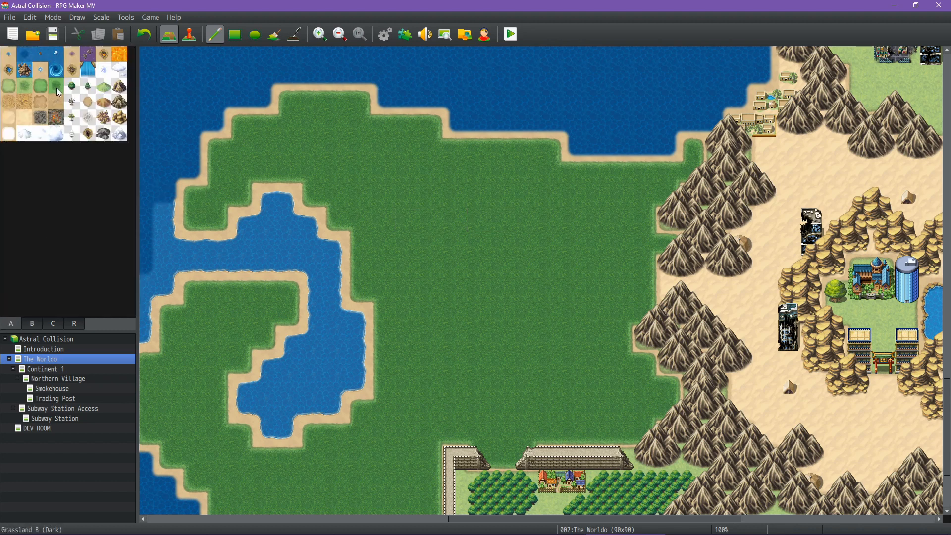
click(59, 93)
click(666, 218)
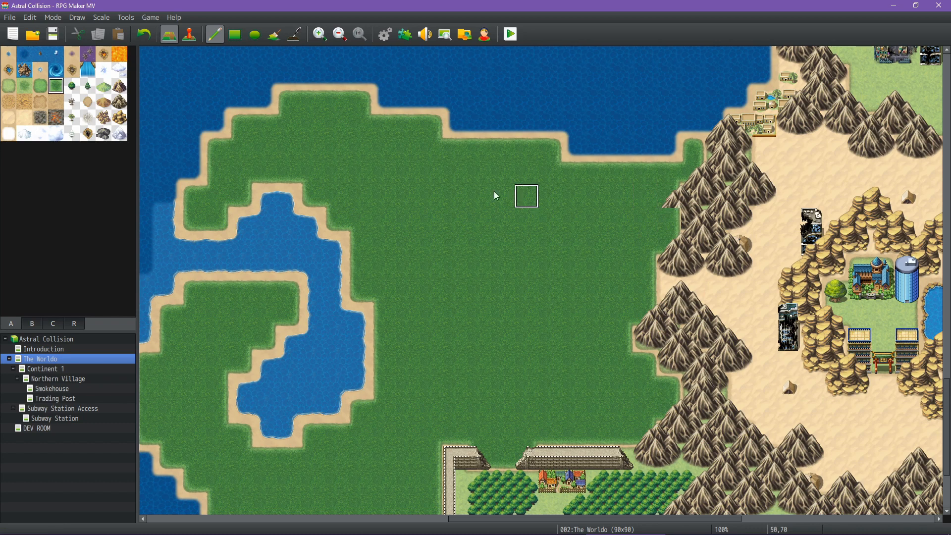
click(35, 322)
click(40, 122)
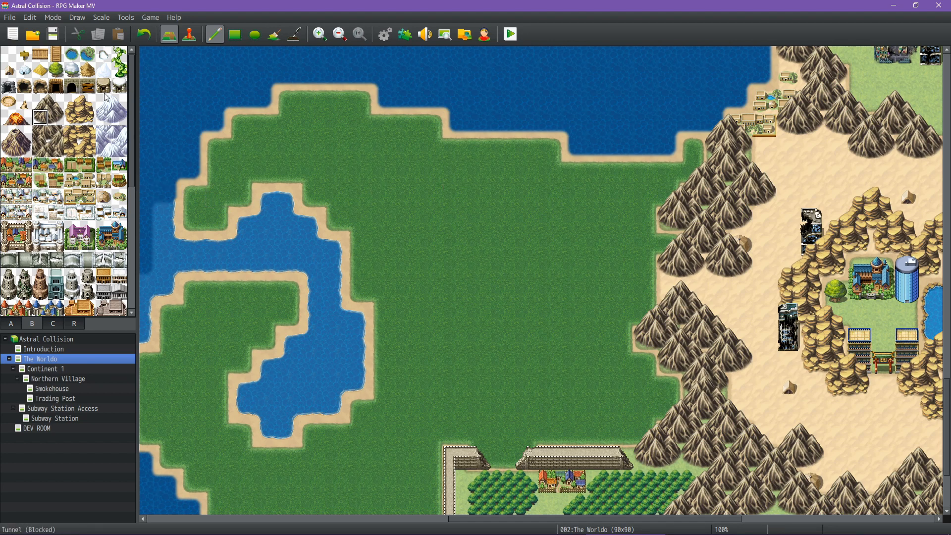
middle_click(538, 288)
middle_drag(573, 270, 570, 270)
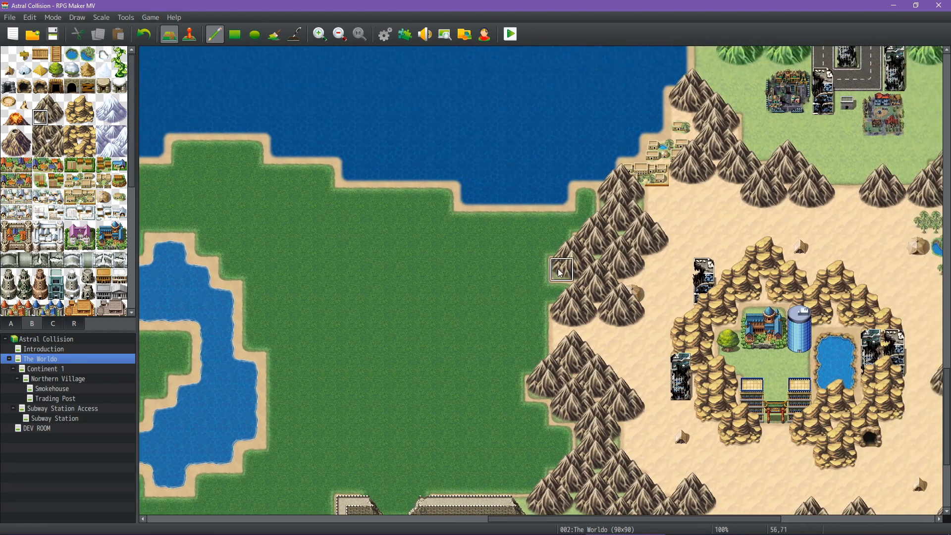
middle_drag(499, 272, 366, 288)
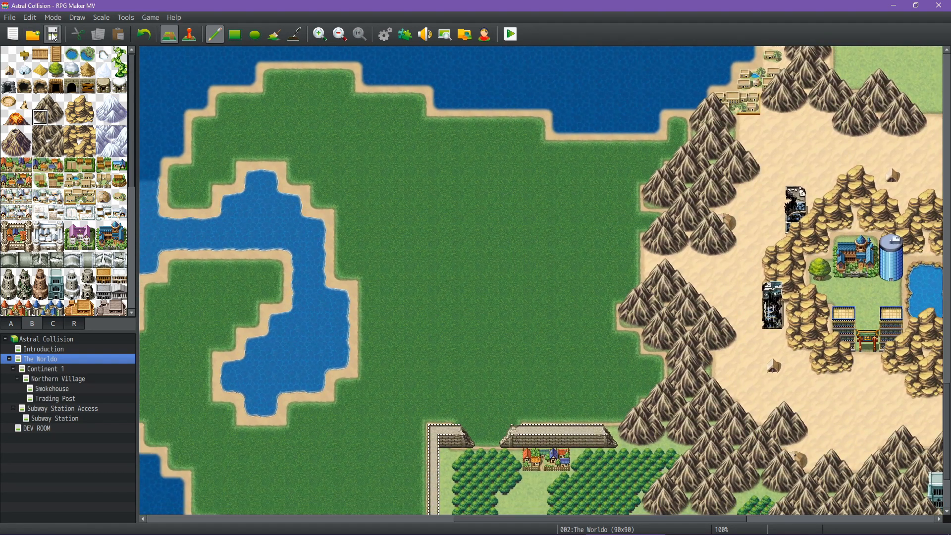
middle_click(409, 236)
middle_drag(321, 233, 317, 233)
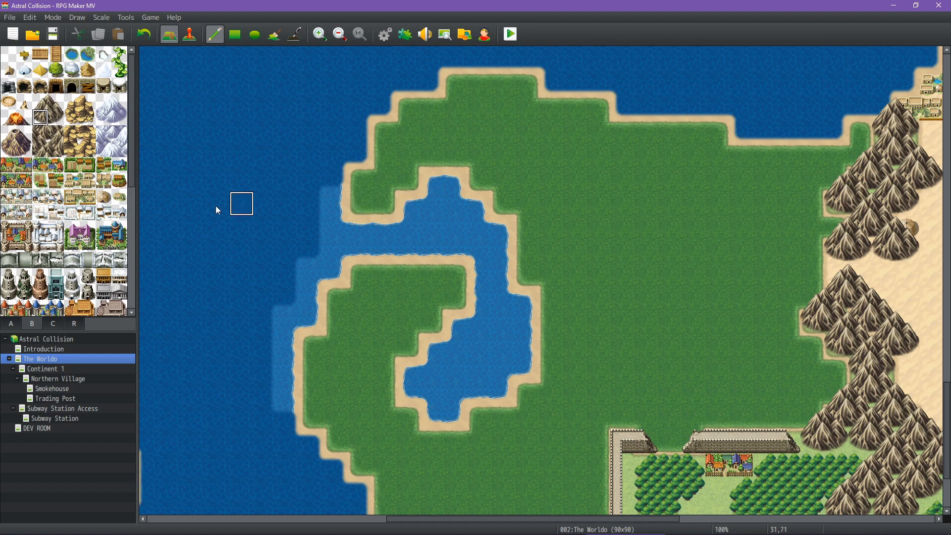
scroll(79, 261, down, 3)
scroll(78, 261, down, 2)
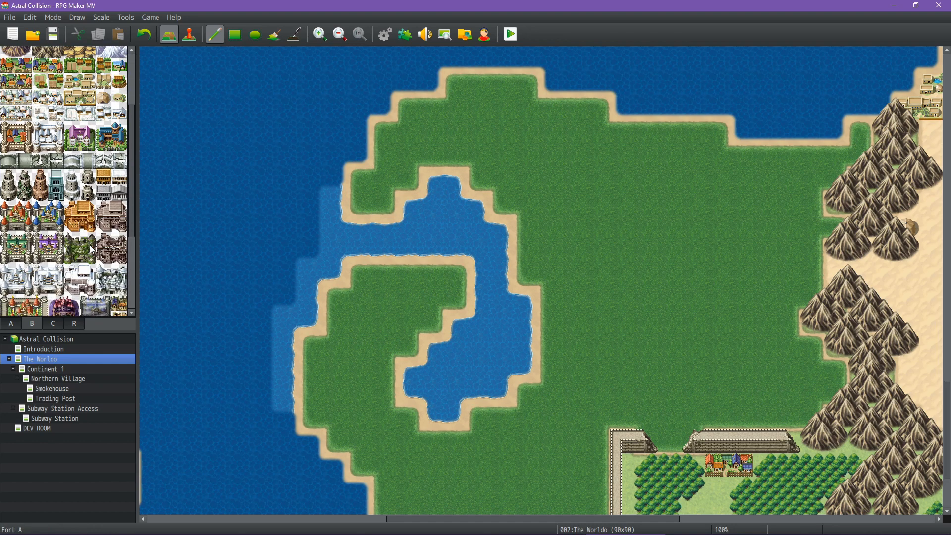
scroll(102, 229, down, 1)
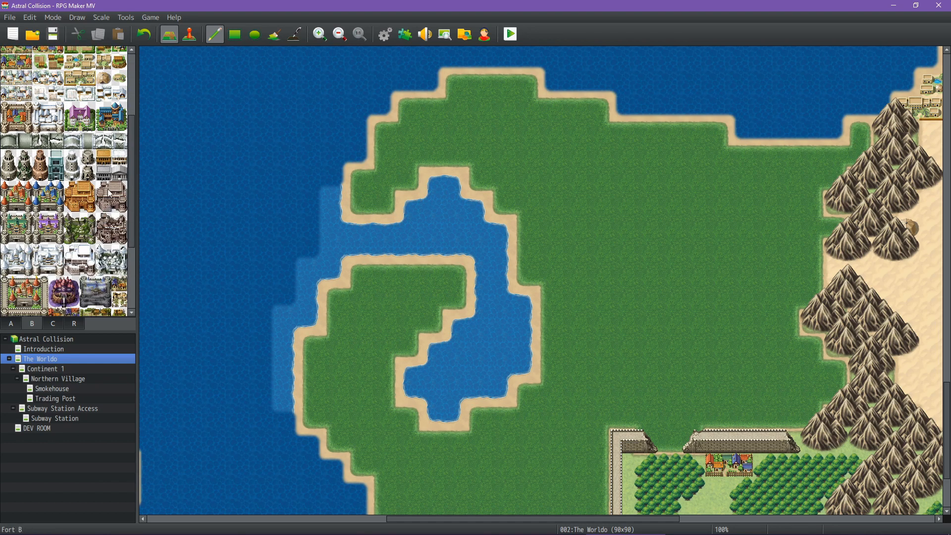
scroll(81, 198, up, 3)
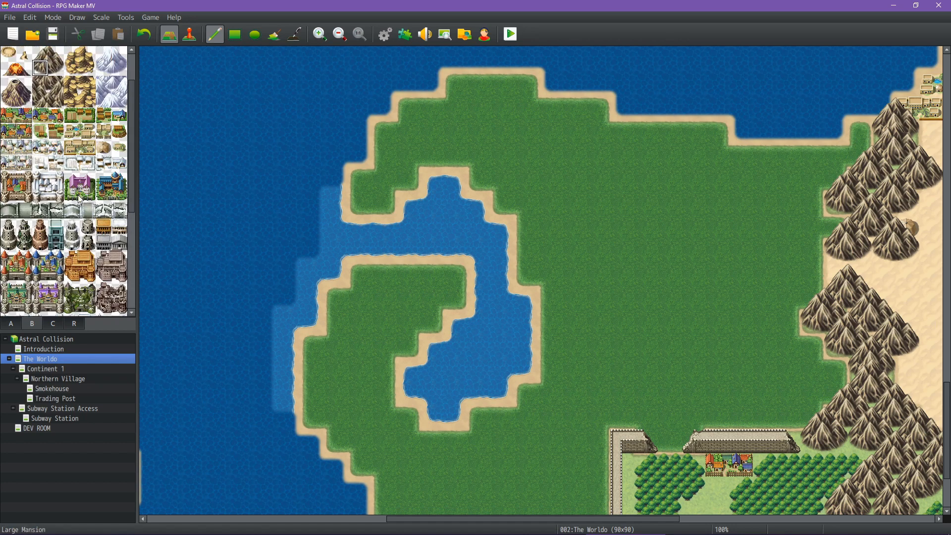
scroll(80, 198, down, 5)
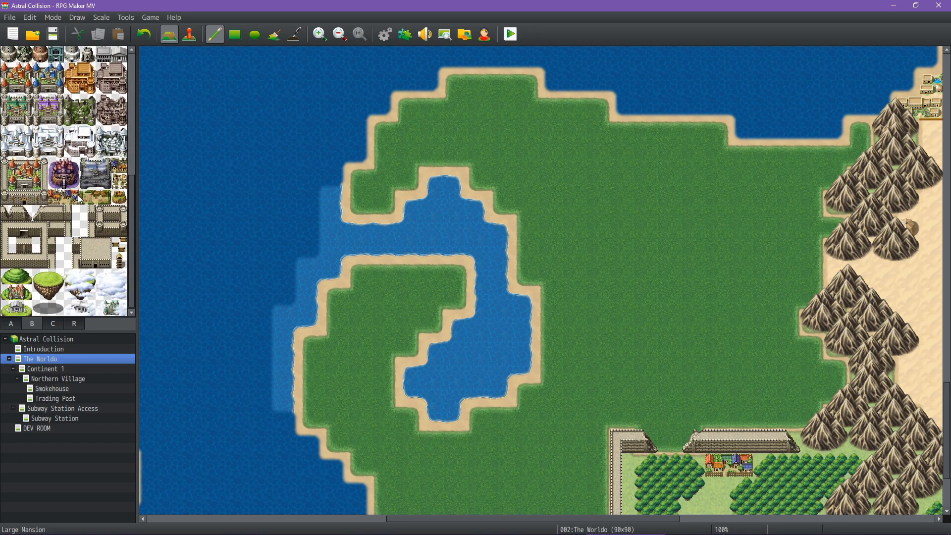
Lay a pale cobblestone road from the northwestern peninsula east above the bay, stepping south and east, with a branch north to the coast.
click(10, 324)
click(235, 35)
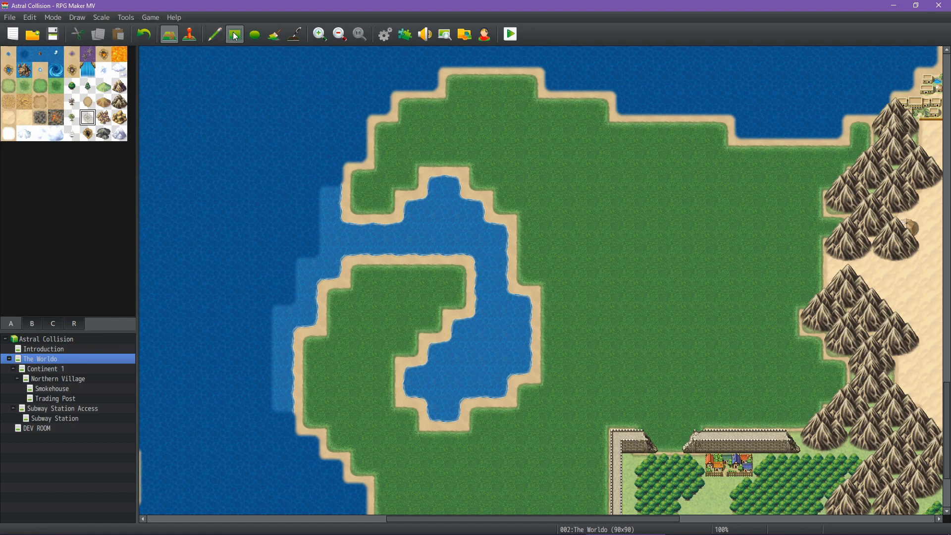
shift+scroll(504, 233, right, 5)
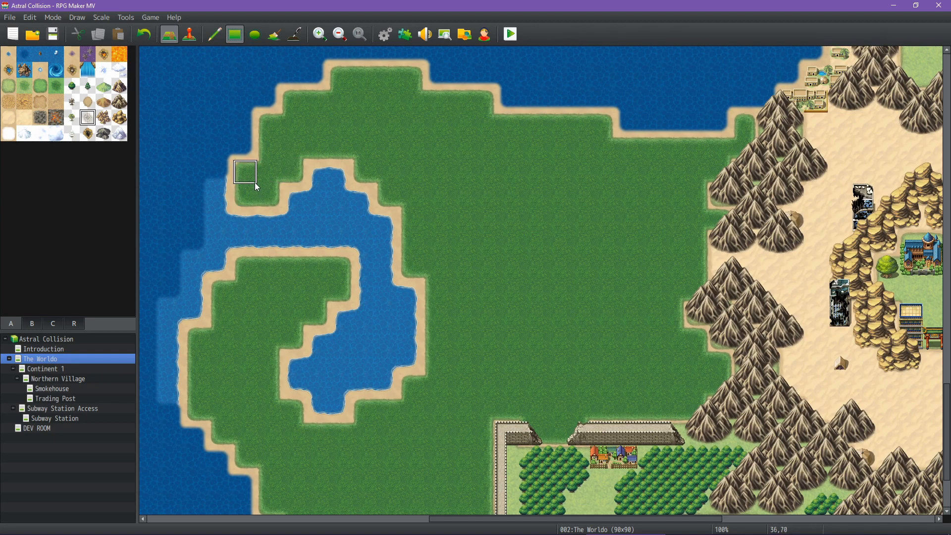
drag(263, 174, 273, 154)
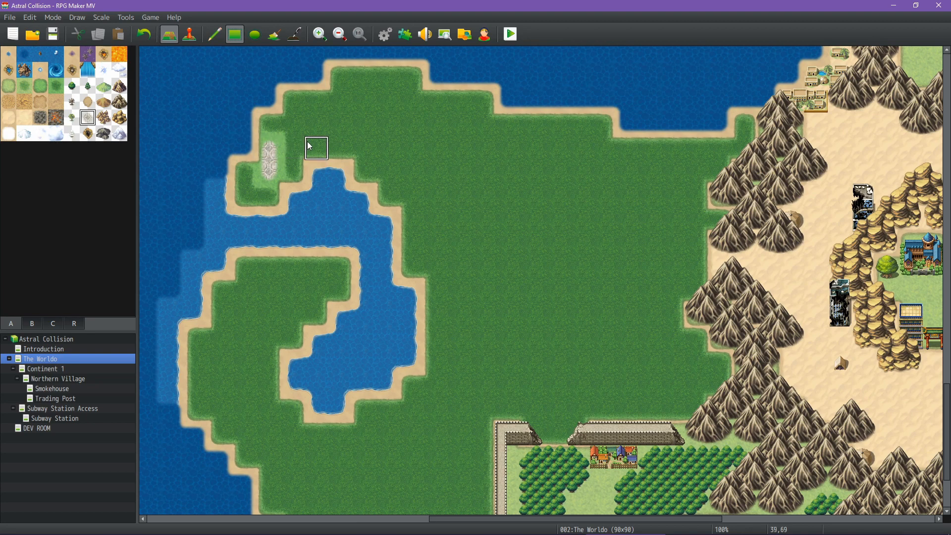
drag(291, 144, 322, 142)
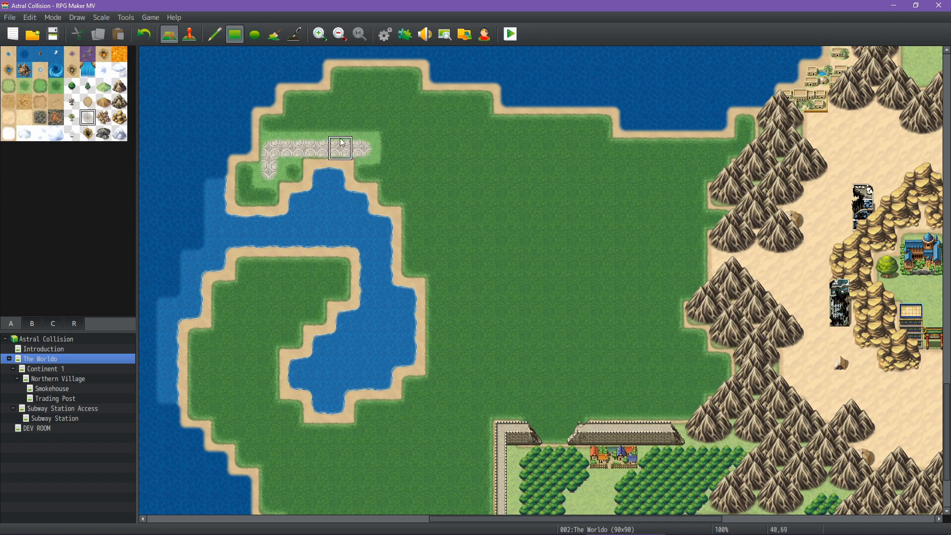
key(ctrl+z)
mouse_move(272, 129)
mouse_down()
mouse_move(458, 128)
mouse_move(456, 195)
mouse_move(574, 198)
mouse_move(577, 124)
mouse_up()
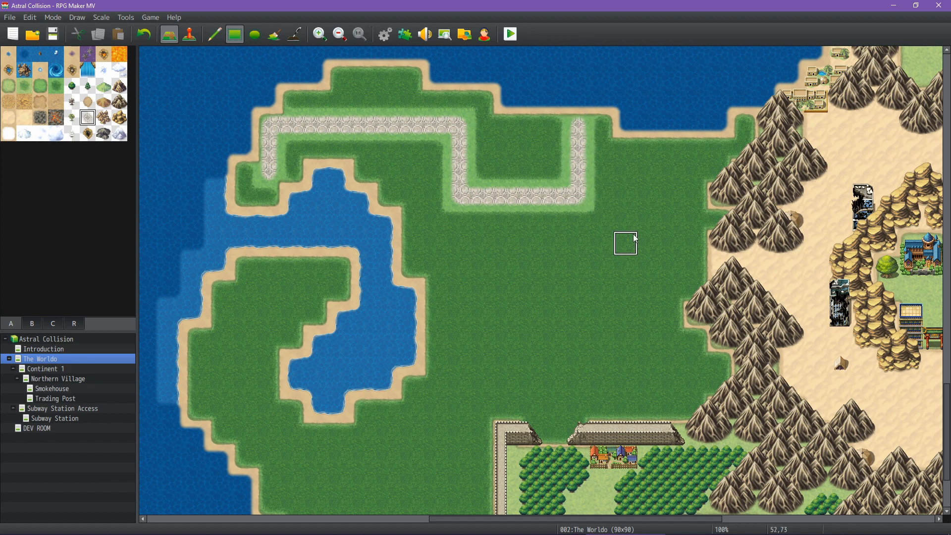
Extend the cobblestone road southeast toward the mountains, then back west and south into the gap in the forest wall.
mouse_move(579, 218)
mouse_down()
mouse_move(579, 245)
mouse_move(648, 250)
mouse_up()
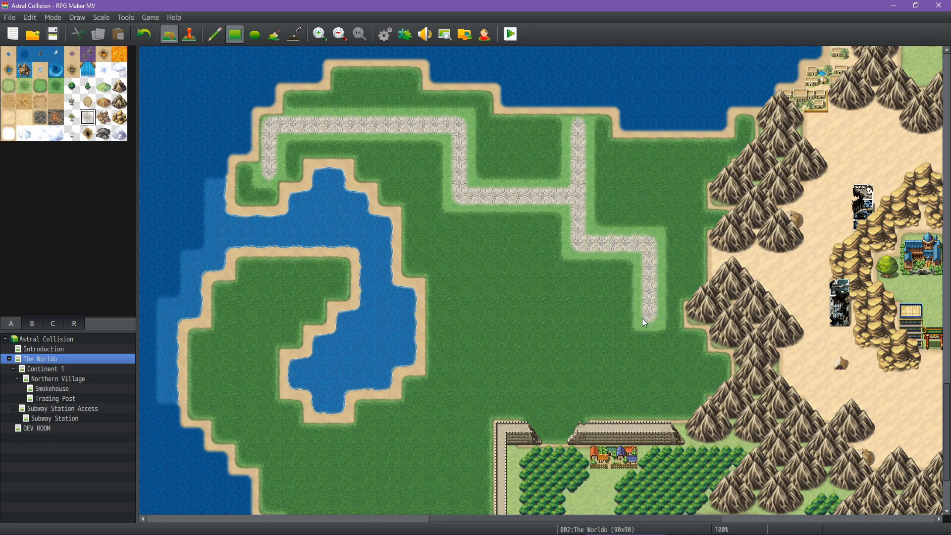
drag(555, 430, 559, 389)
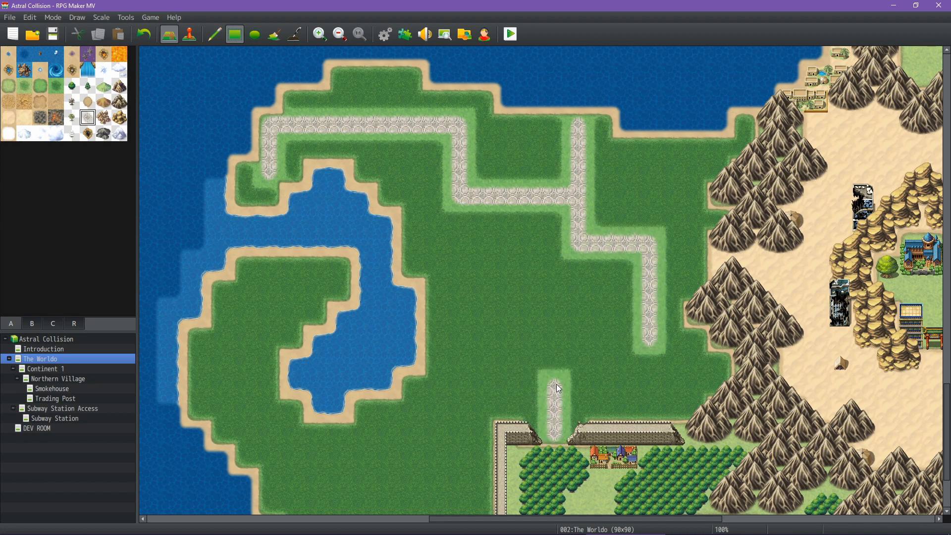
mouse_move(560, 350)
mouse_down()
mouse_move(552, 335)
mouse_move(634, 339)
mouse_move(550, 353)
mouse_up()
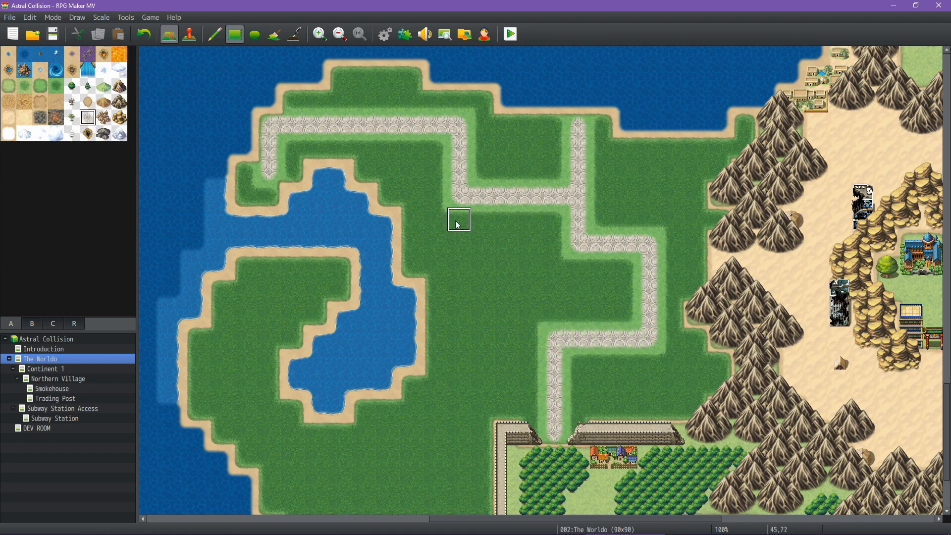
Close the road loop with a one-tile-wide cobblestone road down its west side, adding a short stub toward the bay.
mouse_move(459, 218)
mouse_down()
mouse_move(460, 298)
mouse_move(447, 291)
mouse_up()
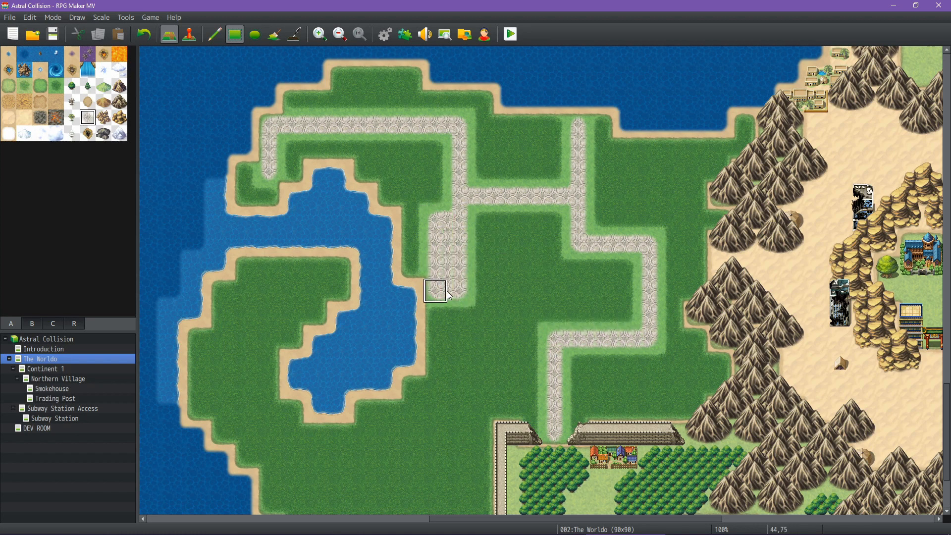
key(ctrl+z)
mouse_move(462, 216)
mouse_down()
mouse_move(463, 340)
mouse_move(533, 340)
mouse_up()
click(446, 313)
Lay a cobblestone road from the tip of the bay's western peninsula west, south and then east below the bay.
middle_click(486, 337)
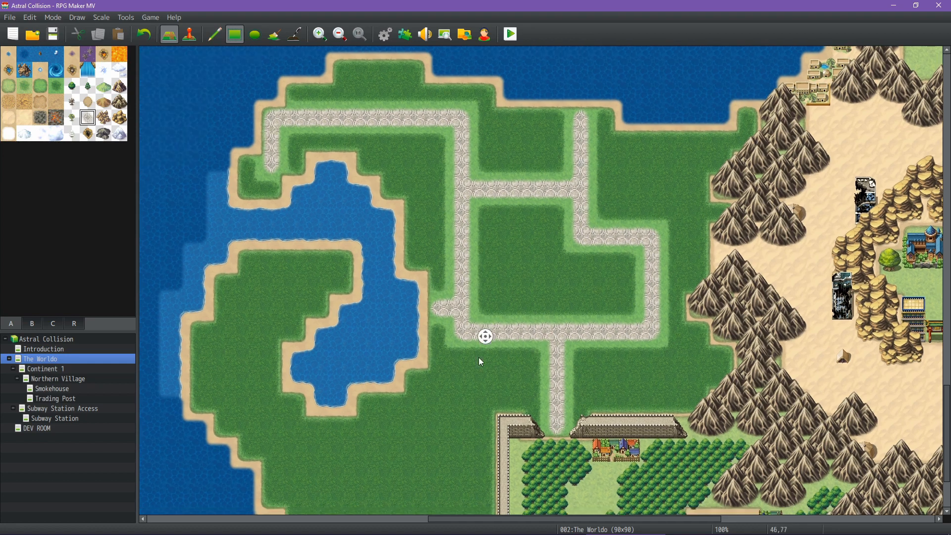
middle_drag(479, 362, 475, 366)
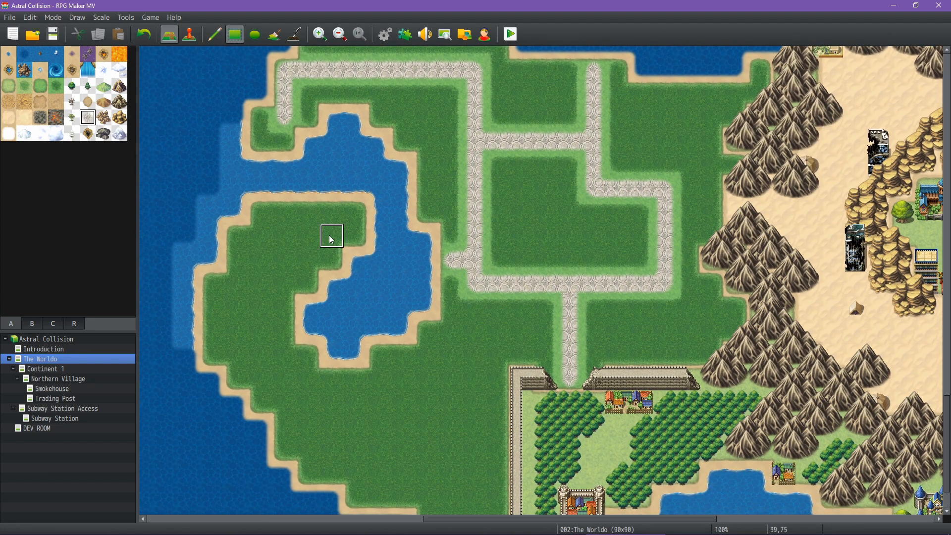
mouse_move(346, 240)
mouse_down()
mouse_move(279, 236)
mouse_move(282, 380)
mouse_up()
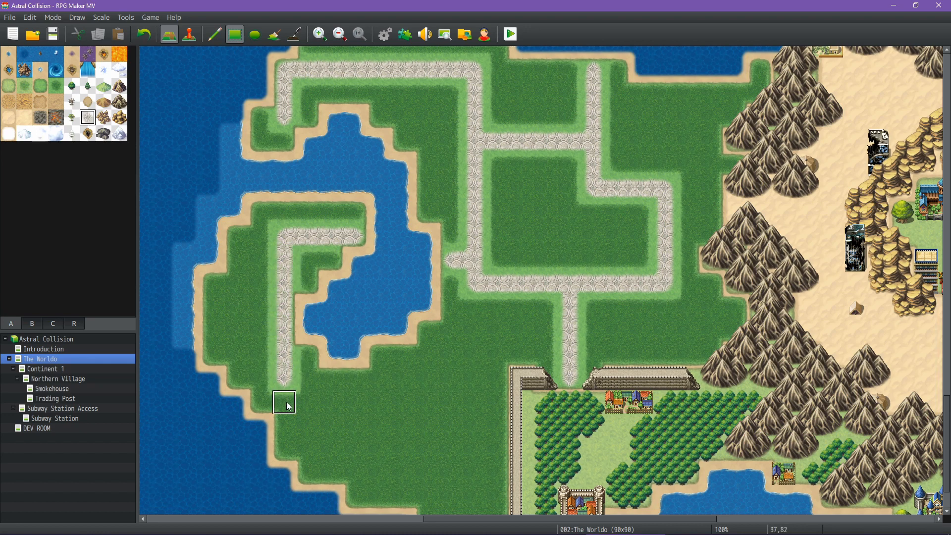
drag(290, 406, 429, 405)
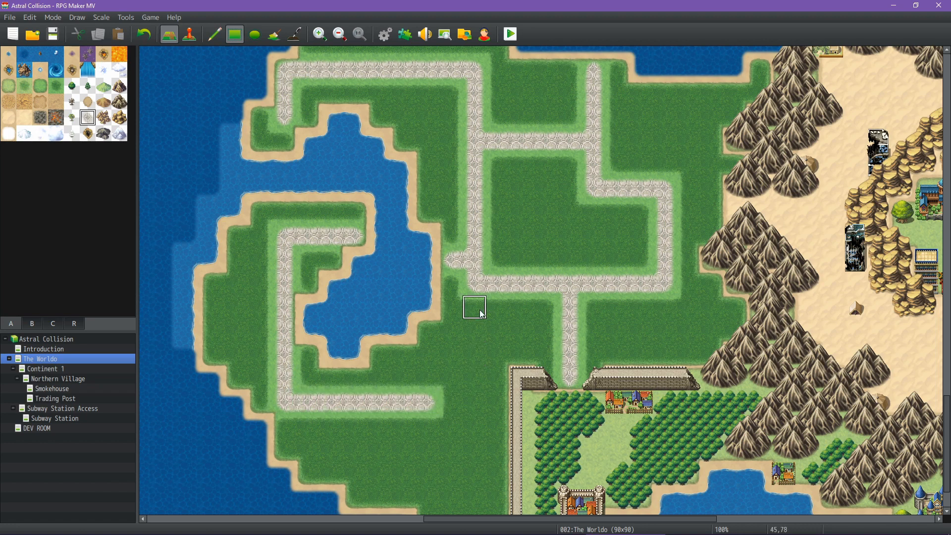
Run the main road south to join the peninsula road, and add a rectangular cobblestone loop down to the southern coast beside the wall.
drag(482, 314, 481, 411)
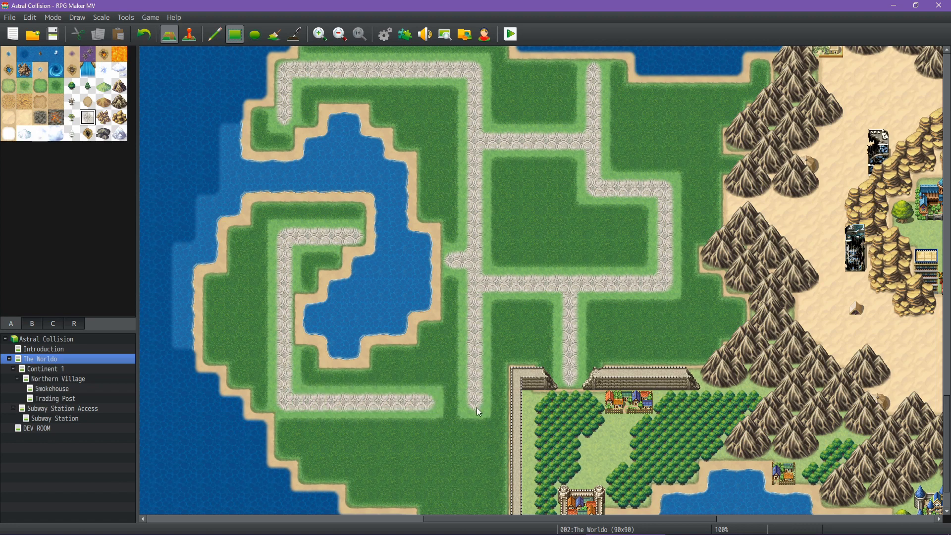
click(457, 409)
scroll(447, 377, down, 3)
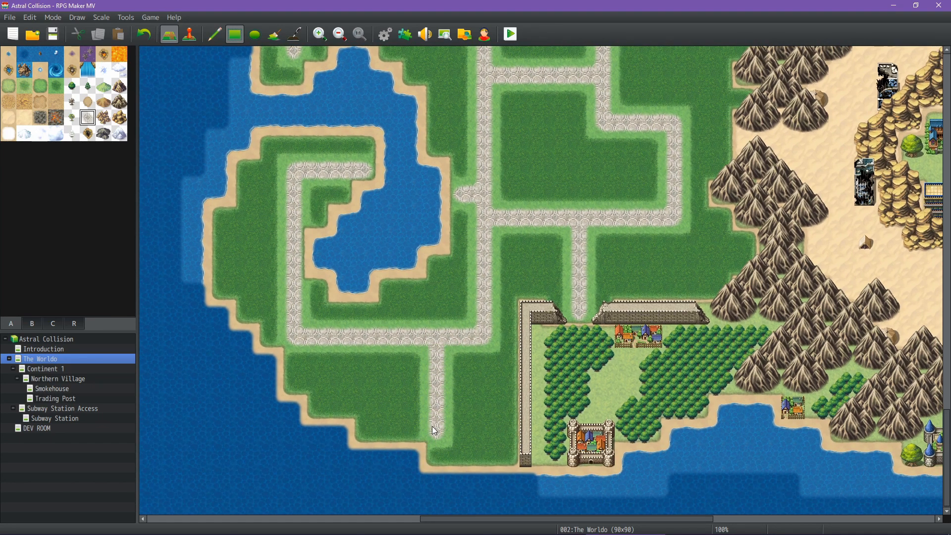
click(484, 452)
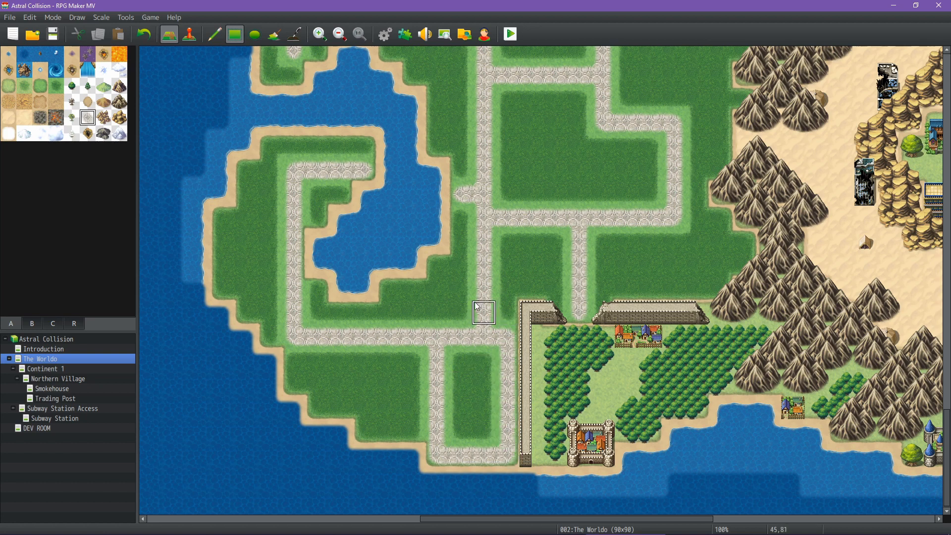
Place a Temple C building at the north end of the eastern road and another above the northernmost road.
scroll(460, 302, up, 3)
scroll(463, 276, up, 4)
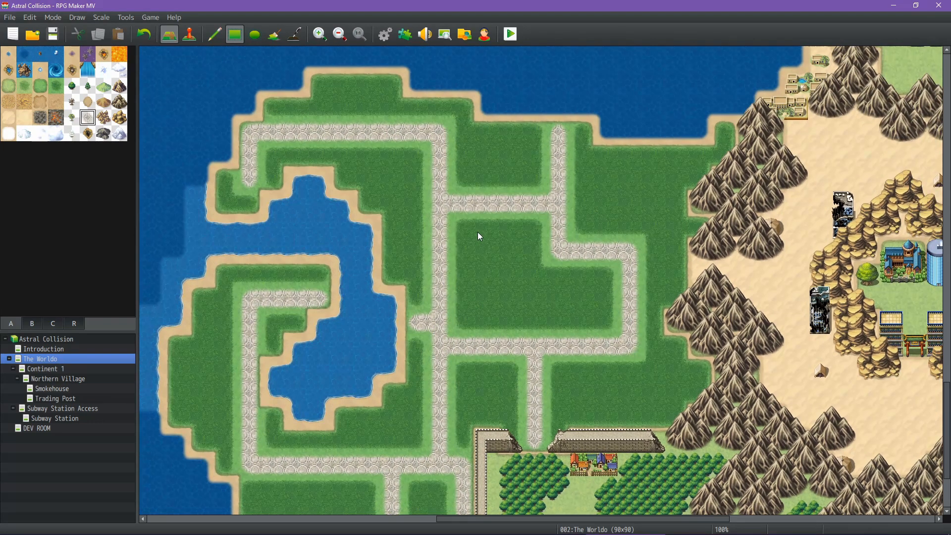
click(33, 324)
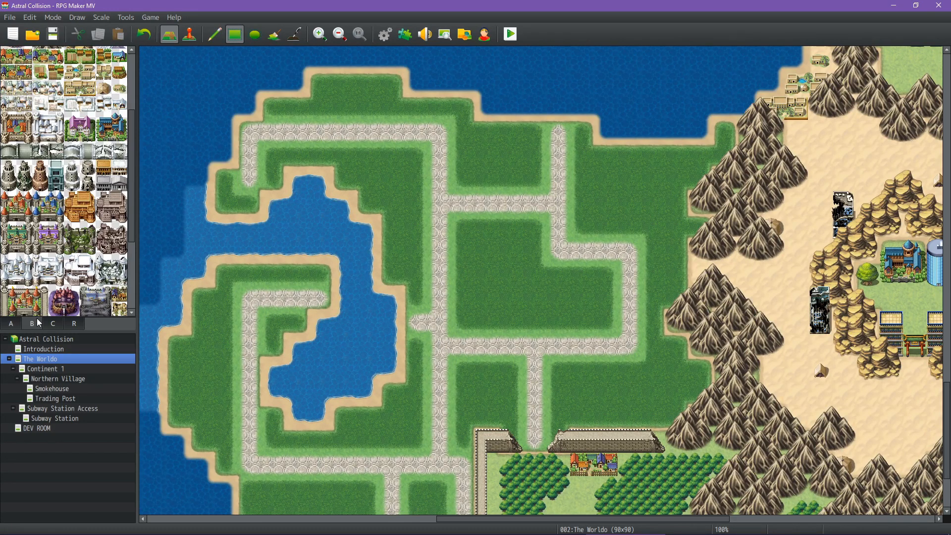
scroll(58, 178, down, 4)
scroll(58, 188, down, 4)
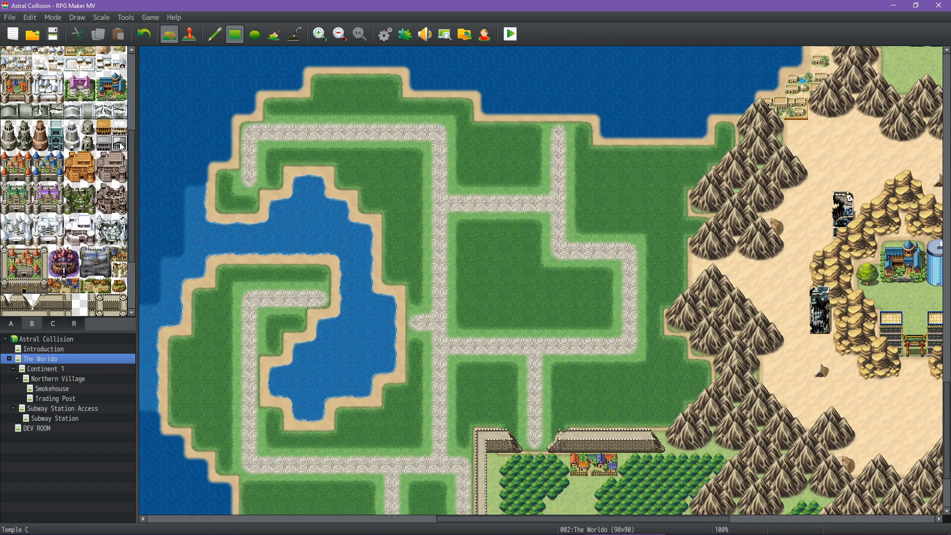
click(215, 35)
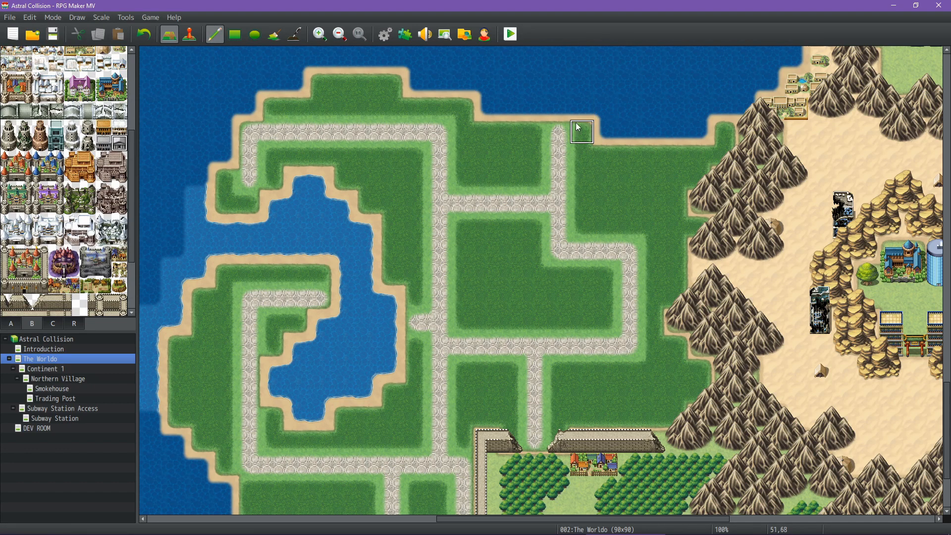
click(559, 131)
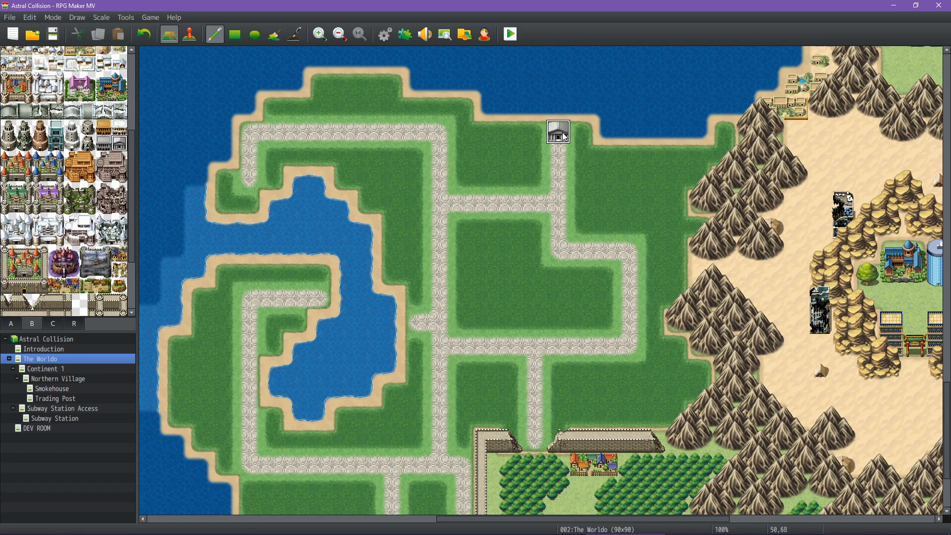
click(355, 116)
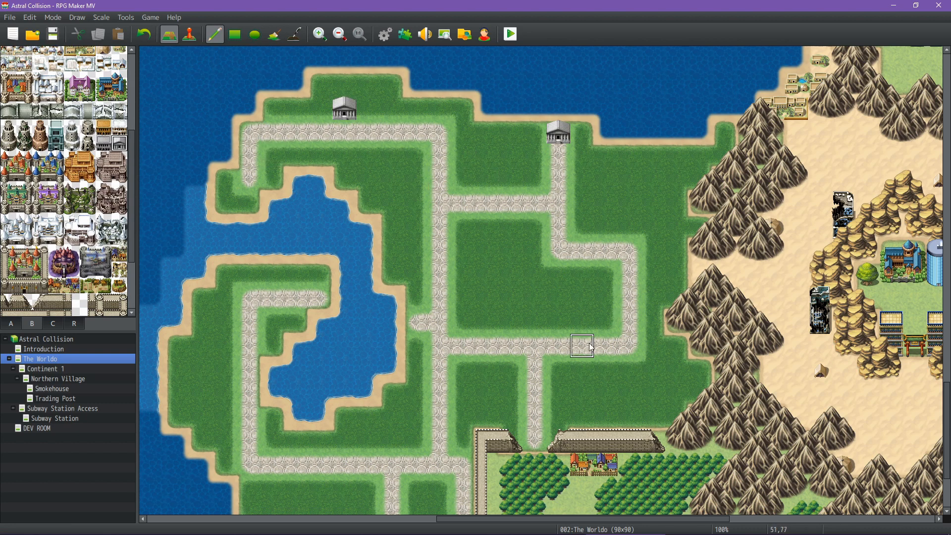
Add Temple C buildings above the central road junction, at the northwest corner of the peninsula road, and above the junction south of the bay.
click(540, 331)
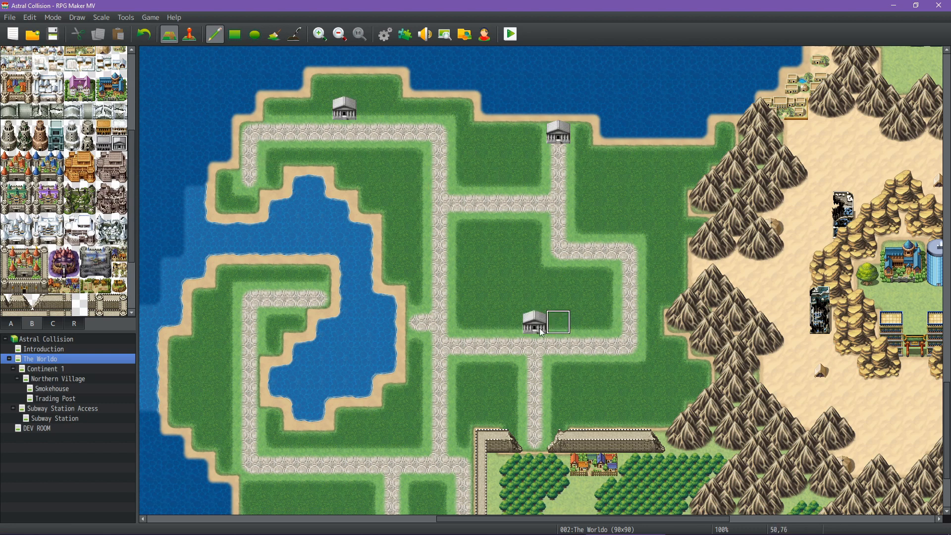
click(251, 278)
scroll(344, 319, down, 3)
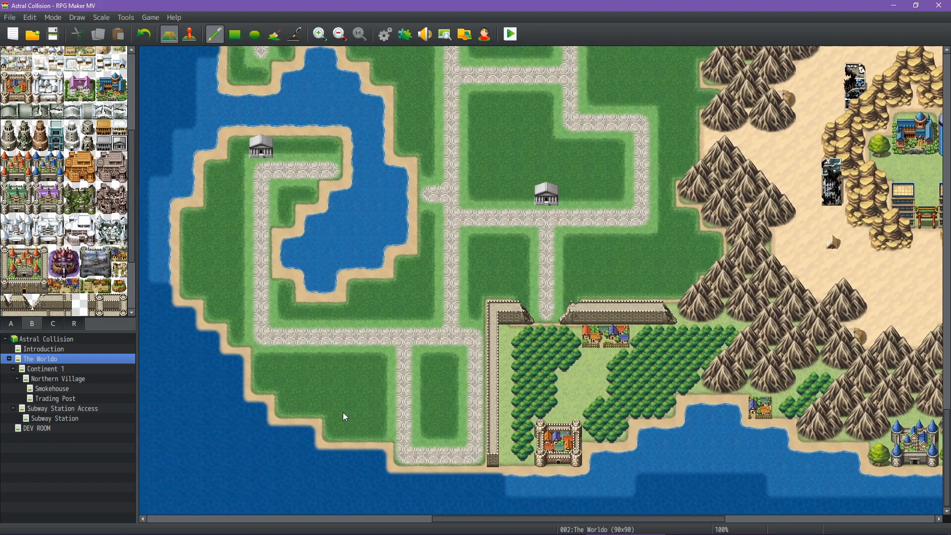
click(404, 313)
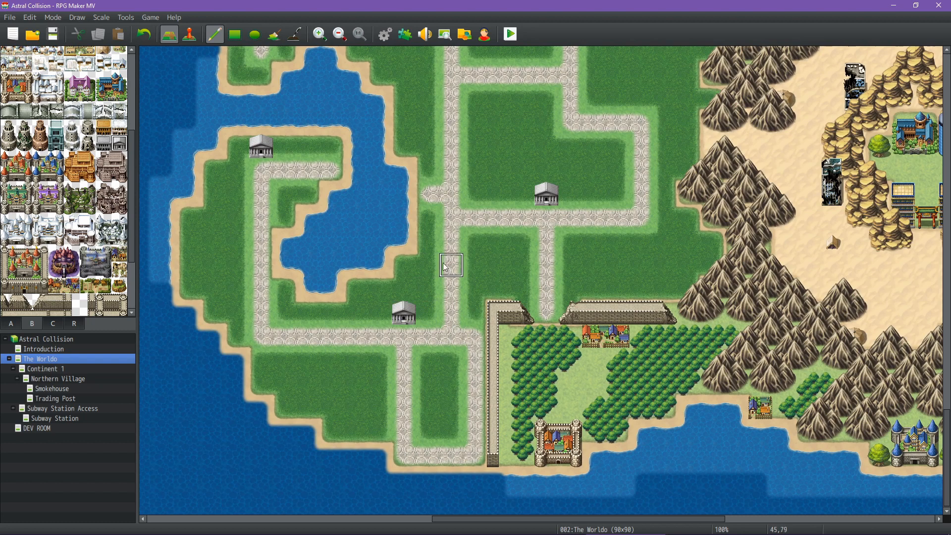
Look through the world map tileset's castles, forts, towers and towns for settlements that suit the western land.
scroll(453, 258, up, 3)
scroll(453, 258, right, 2)
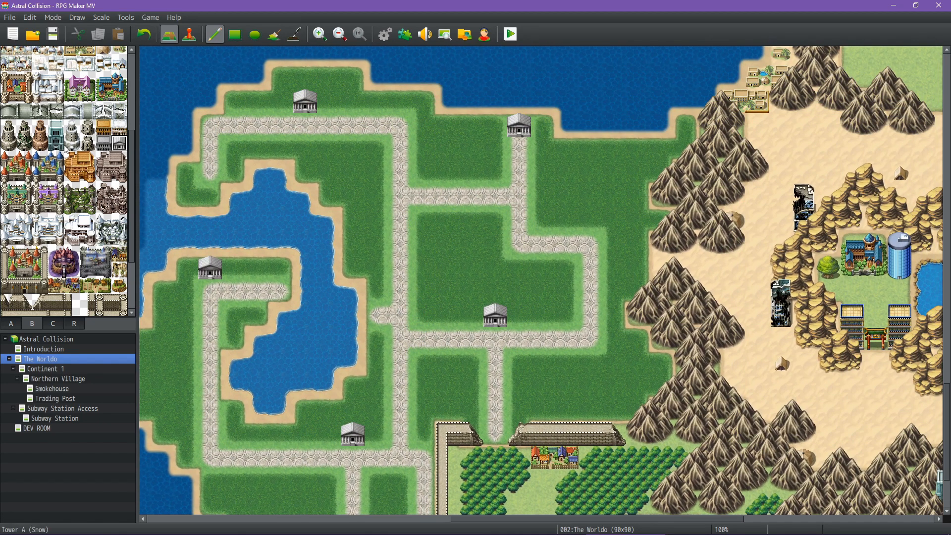
scroll(89, 196, down, 3)
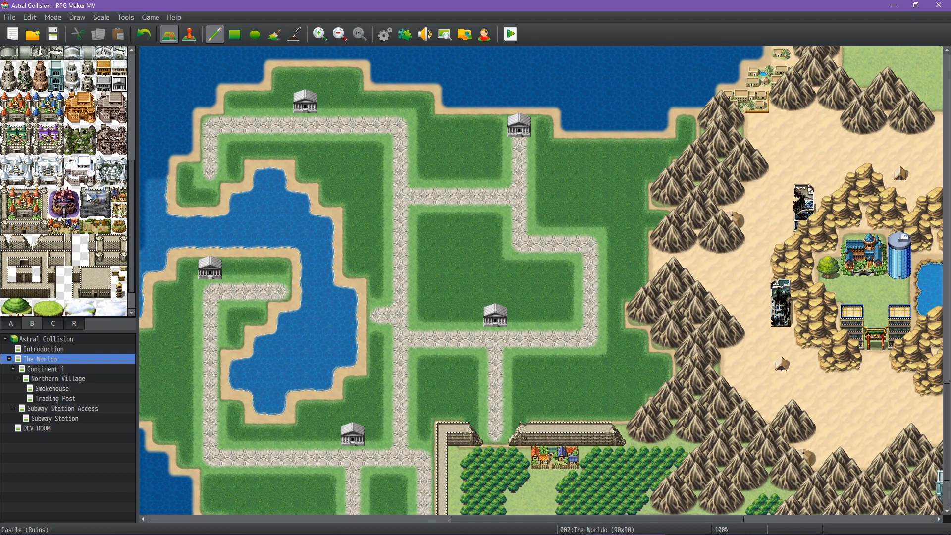
scroll(89, 197, up, 2)
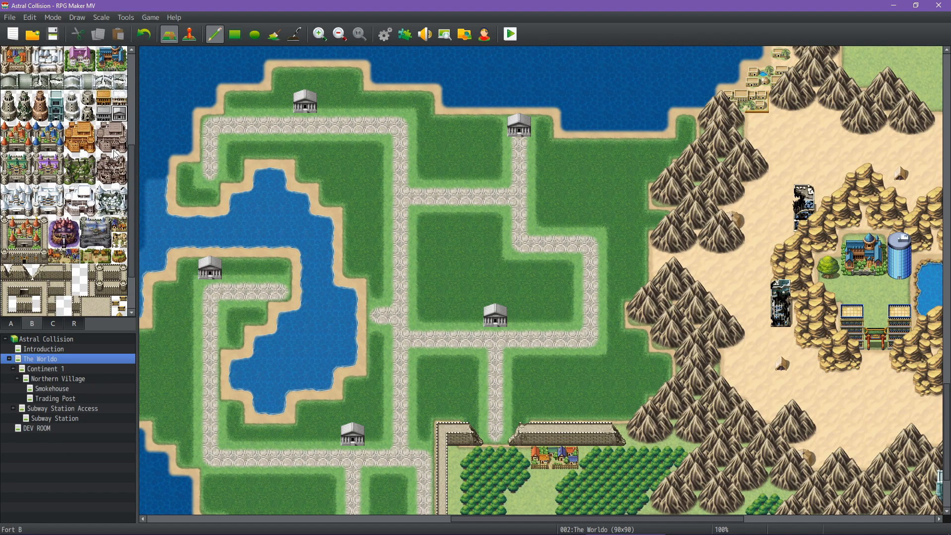
scroll(115, 143, down, 3)
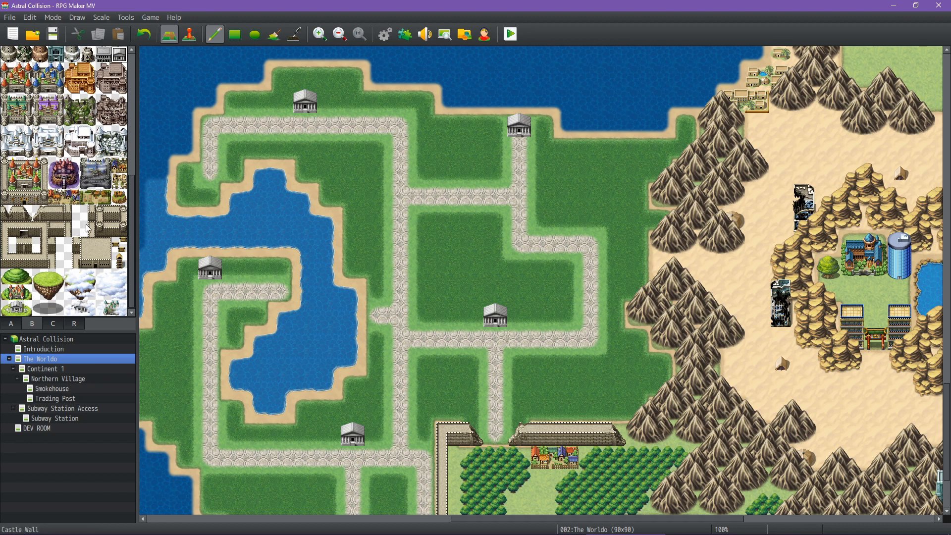
scroll(84, 200, up, 5)
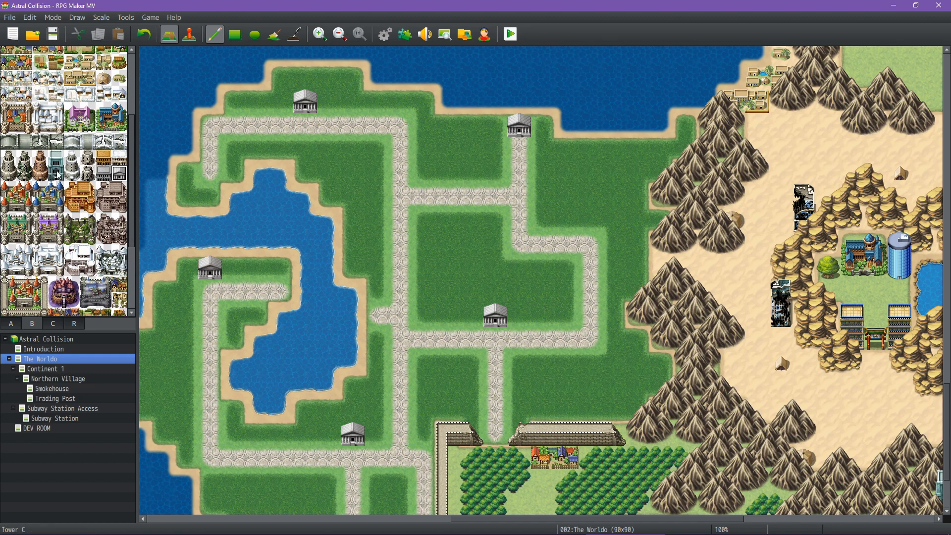
scroll(60, 171, up, 3)
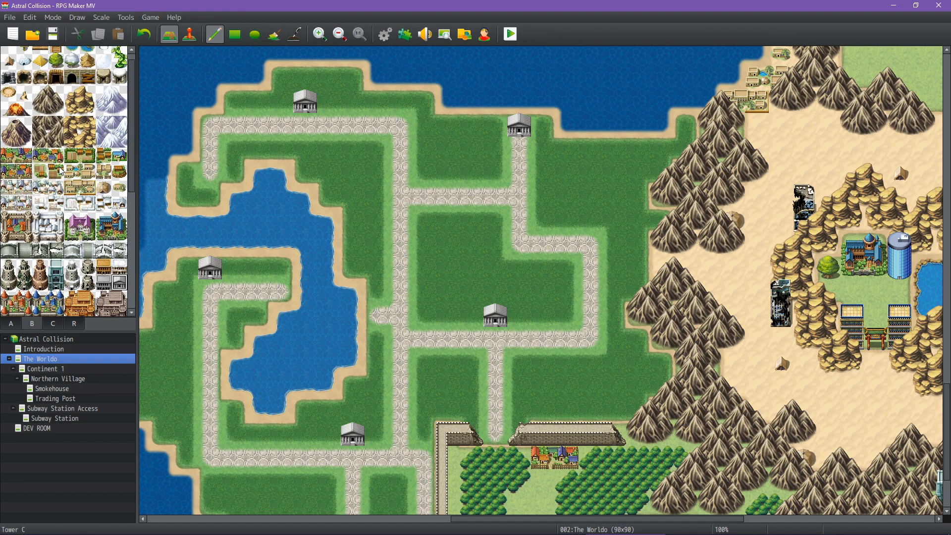
scroll(60, 171, up, 1)
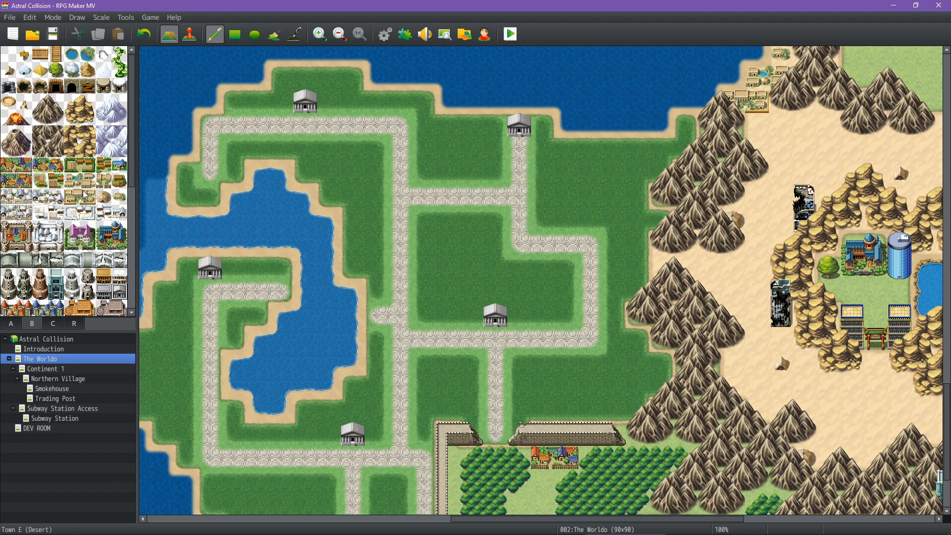
scroll(72, 207, down, 1)
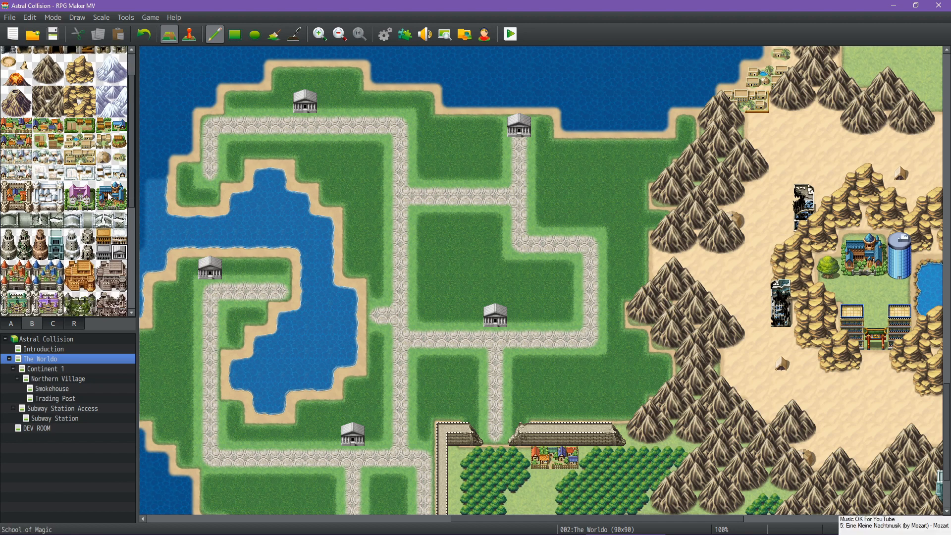
scroll(101, 195, down, 1)
scroll(52, 169, up, 2)
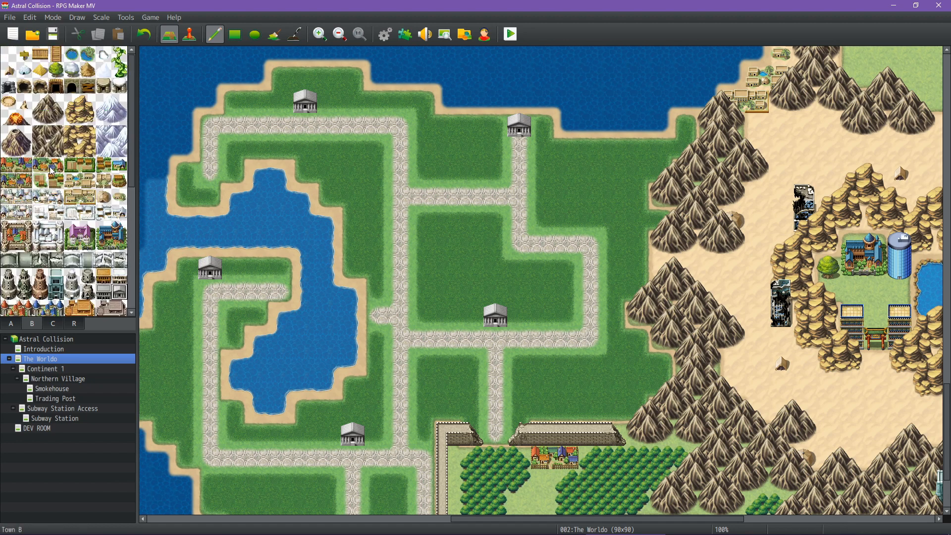
Place a Castle A at each of the two road ends facing each other across the bay's inlet.
scroll(52, 169, down, 4)
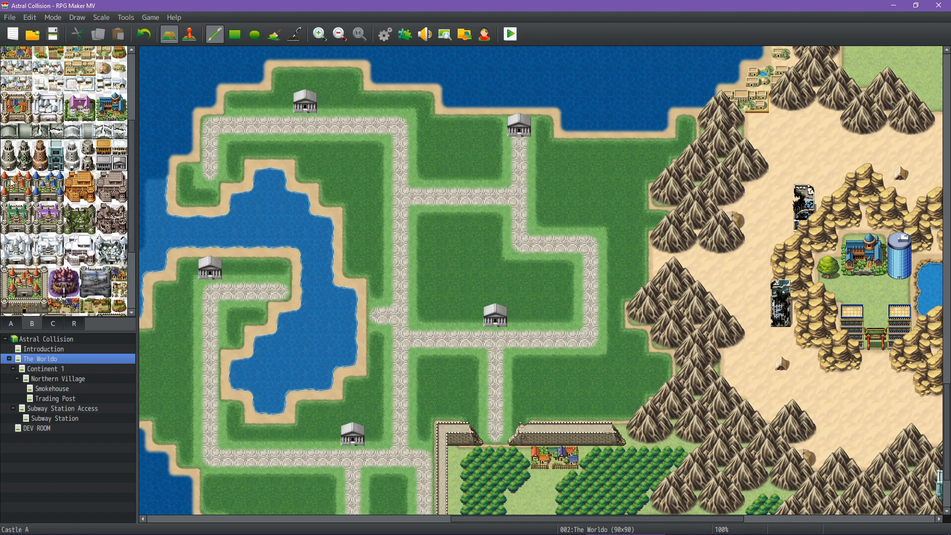
drag(5, 177, 19, 192)
middle_drag(373, 214, 326, 288)
middle_drag(344, 243, 353, 194)
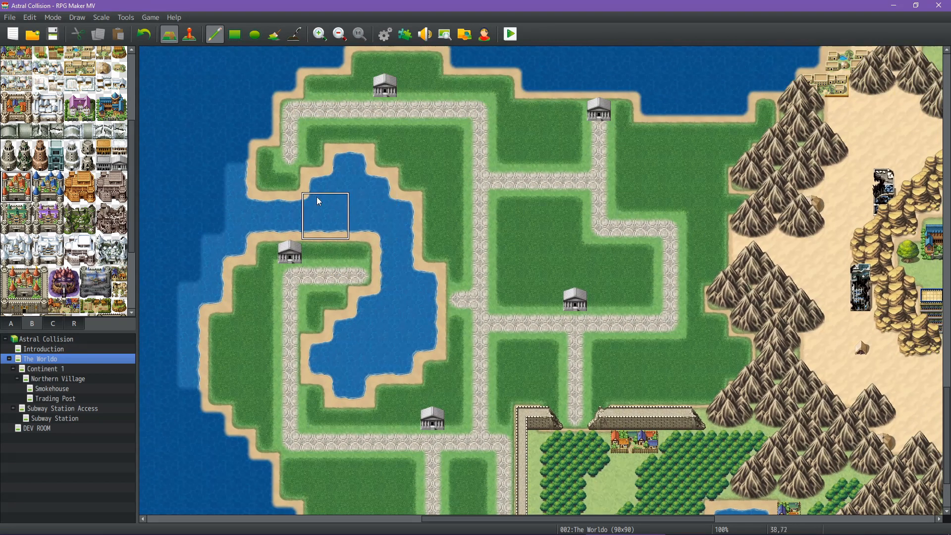
click(273, 157)
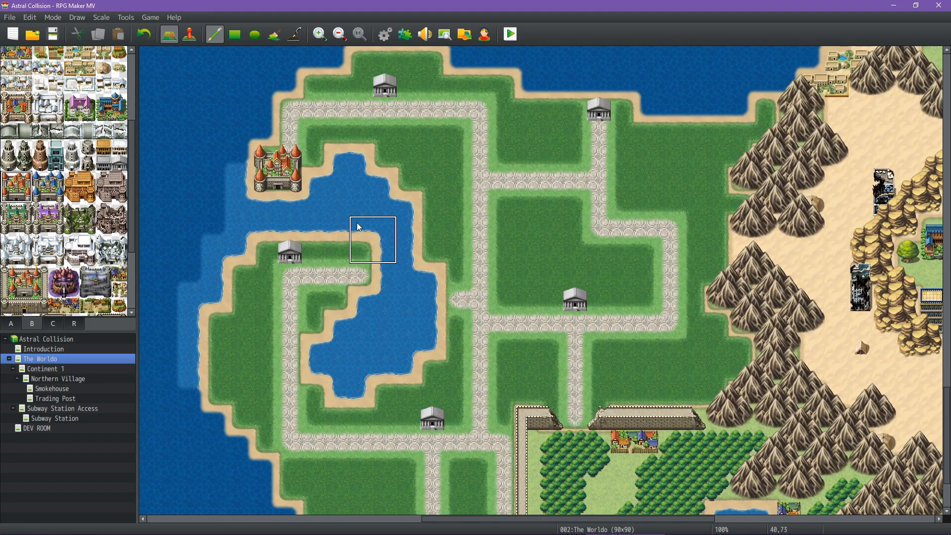
click(336, 253)
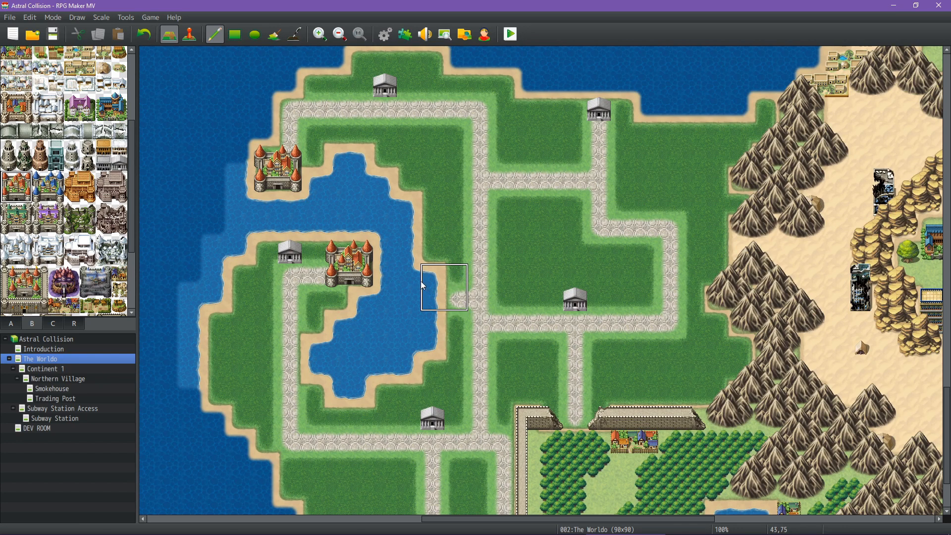
Place the two-tile Town B inside the south end of the rectangular road loop, and the two-tile town listed before it beside the central temple.
scroll(80, 145, up, 2)
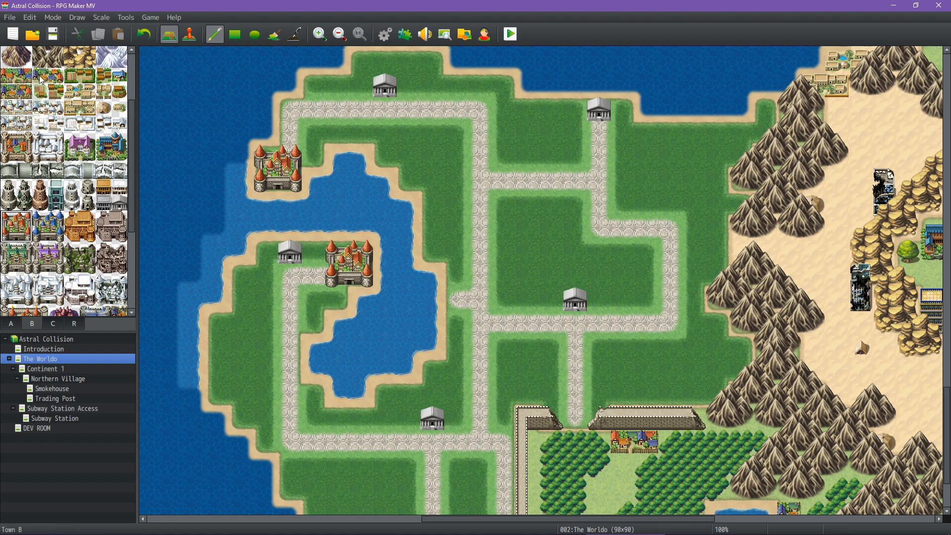
drag(42, 79, 64, 79)
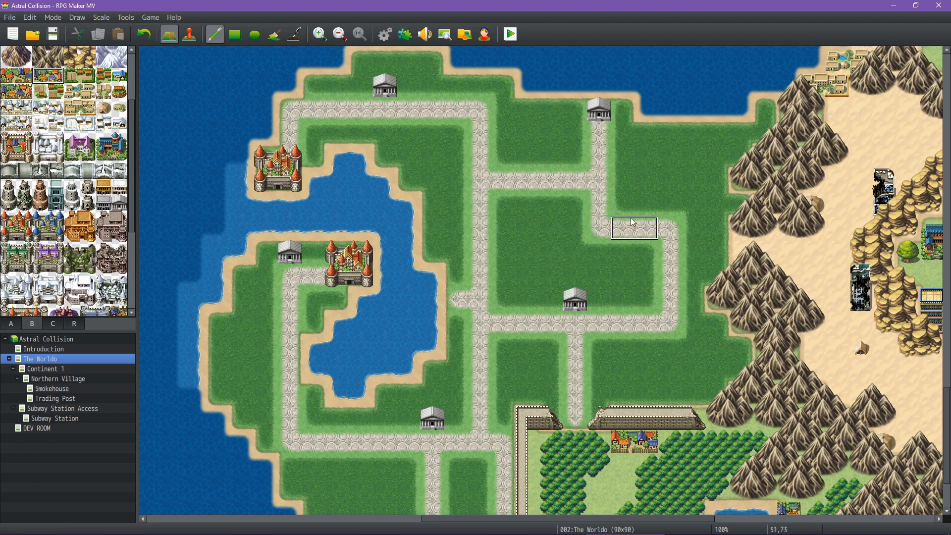
scroll(337, 421, down, 3)
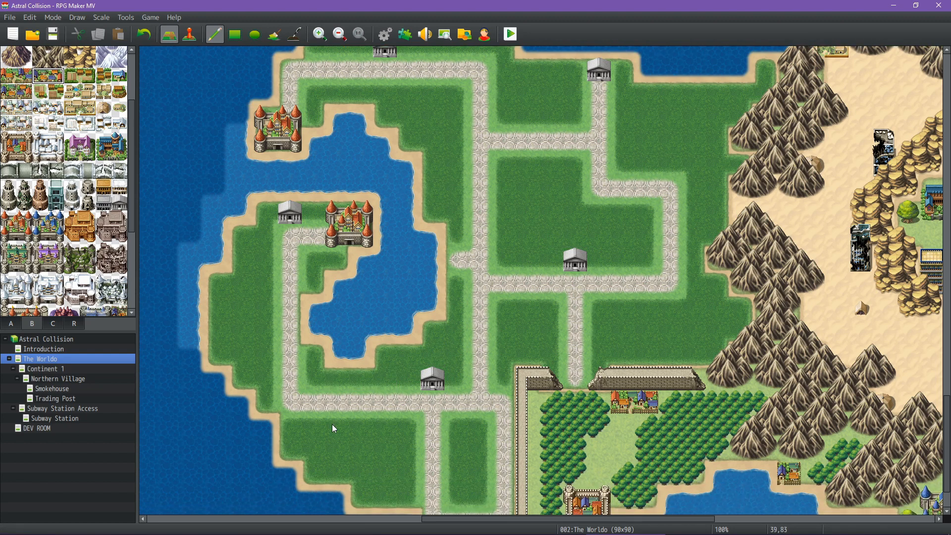
click(462, 434)
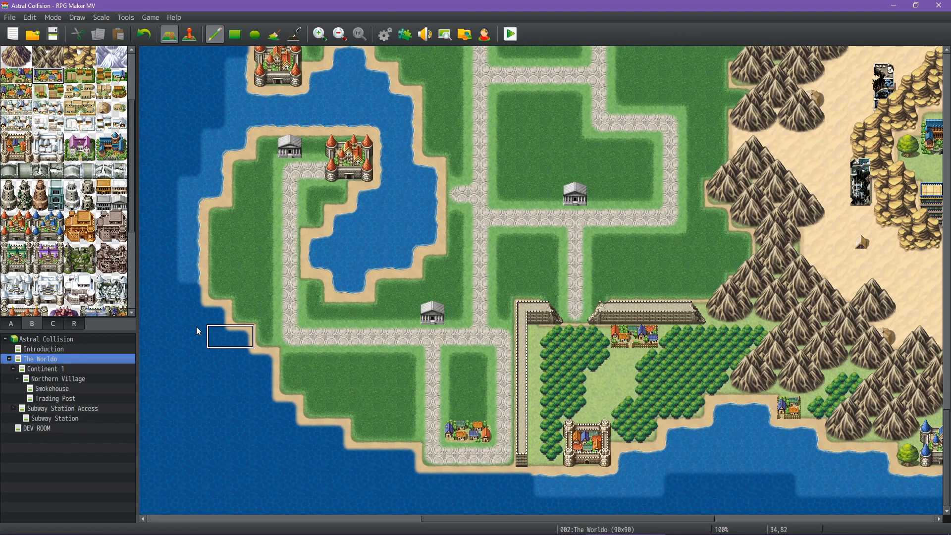
drag(14, 79, 26, 78)
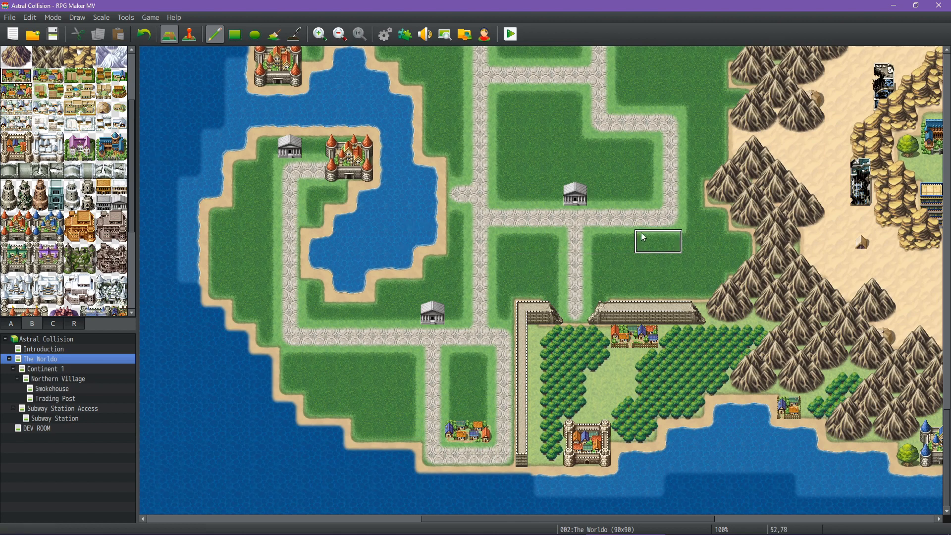
click(596, 191)
Flank the northern temple with two different one-tile towns, one on its east side and one on its west.
scroll(559, 248, up, 2)
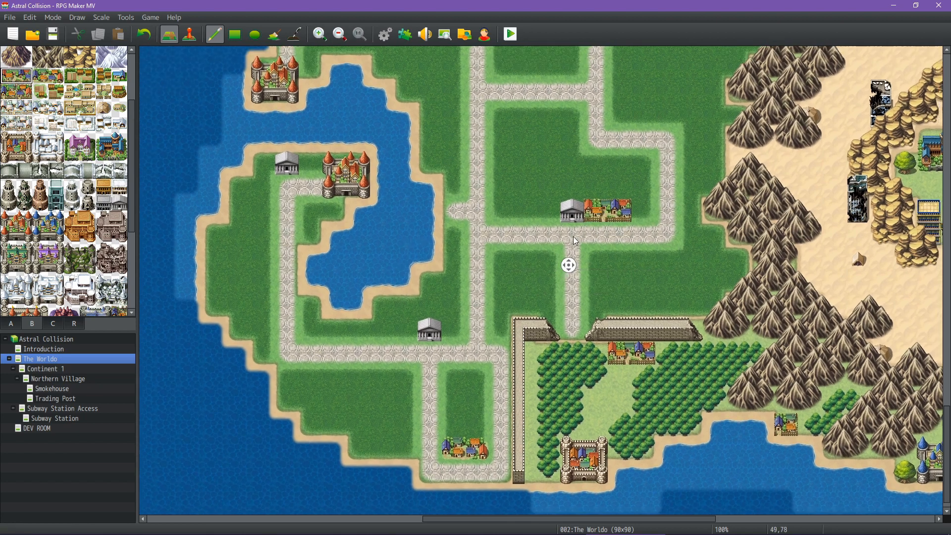
click(9, 92)
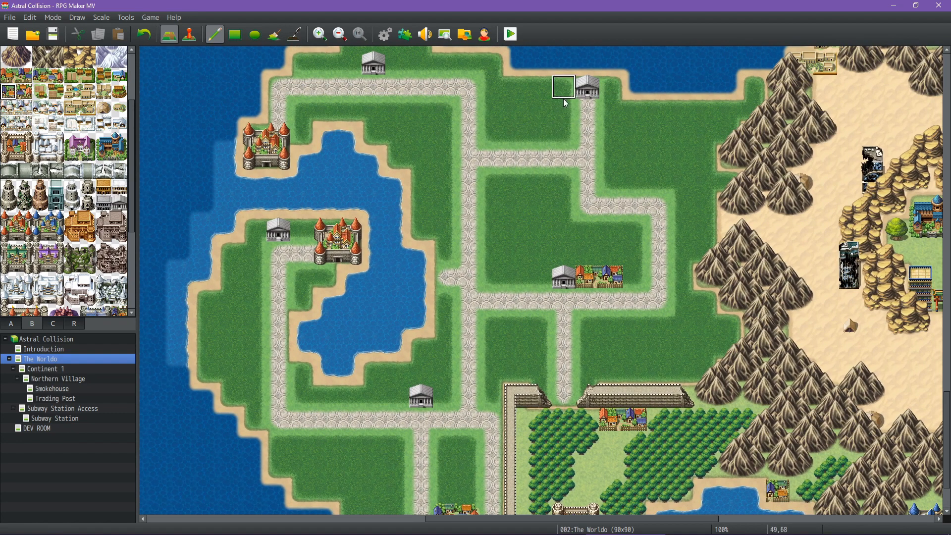
click(397, 64)
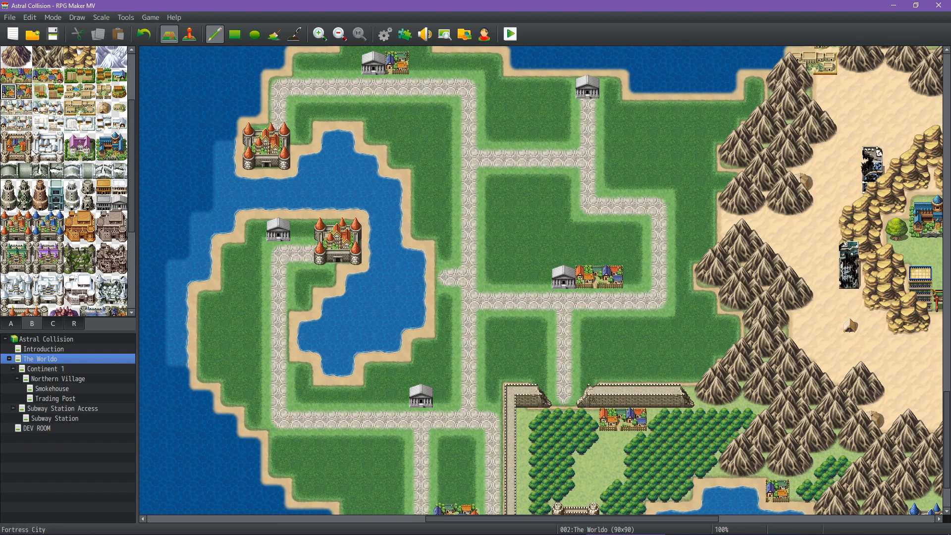
click(24, 92)
click(347, 69)
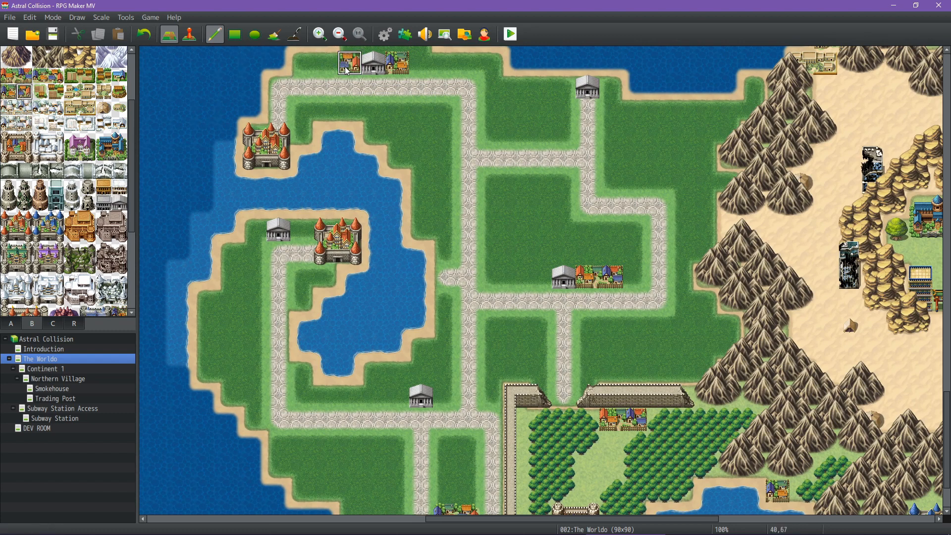
Place the two-tile Village A above the northern crossroad, and a one-tile village inside the north end of the southern road loop.
click(77, 77)
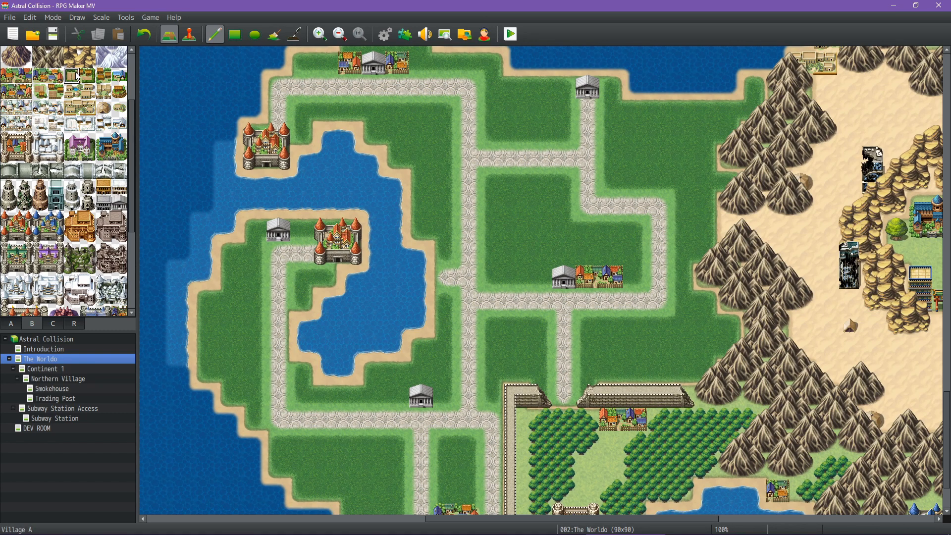
drag(77, 77, 90, 77)
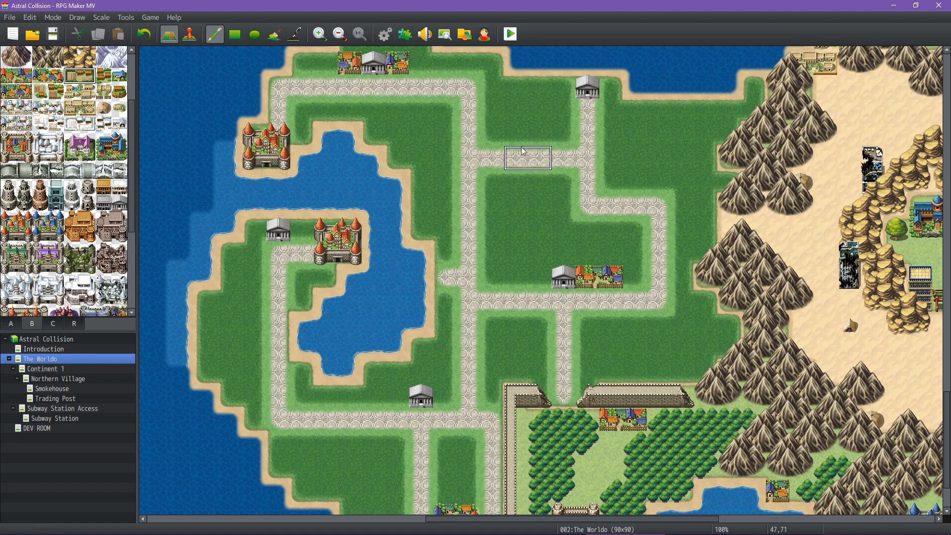
click(524, 128)
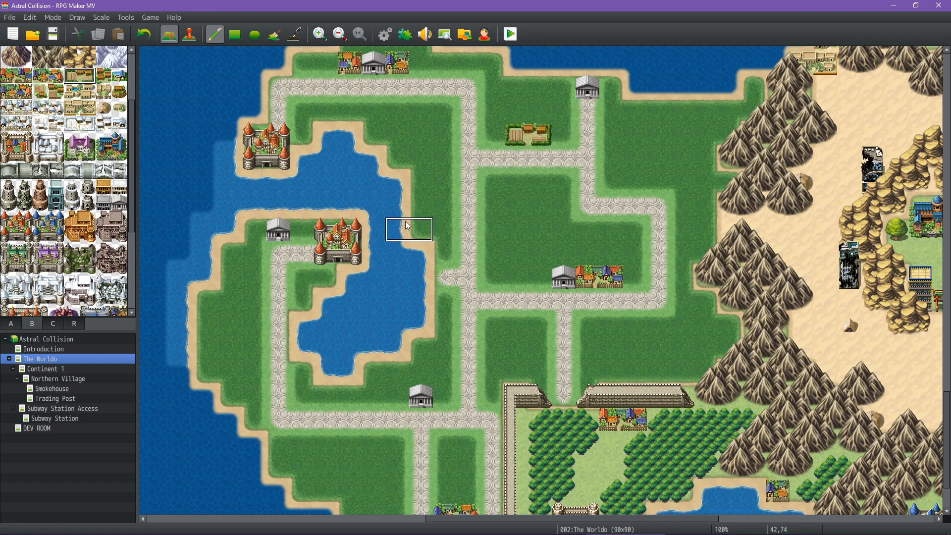
click(104, 76)
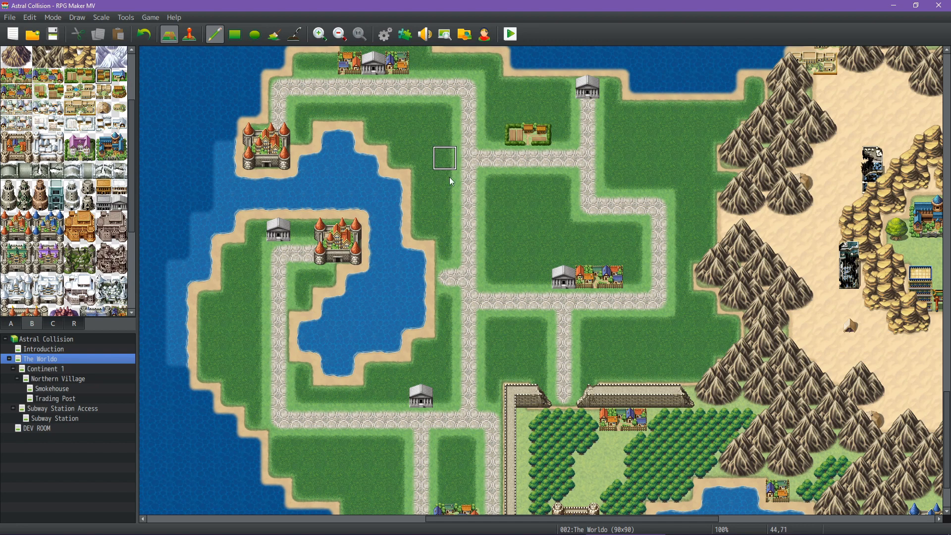
scroll(476, 322, down, 3)
click(469, 361)
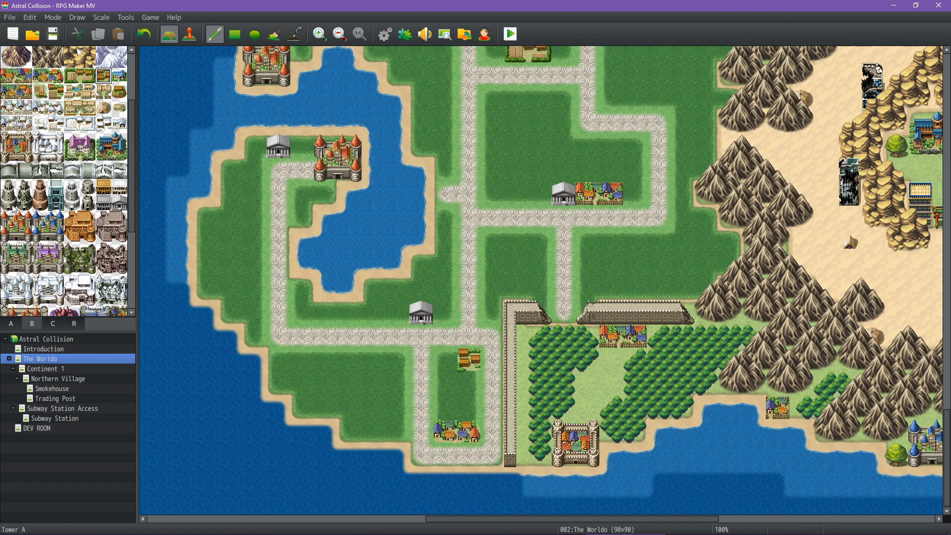
Place a small red-and-blue-roofed village on the short road stub at the lake's eastern shore.
drag(12, 205, 12, 189)
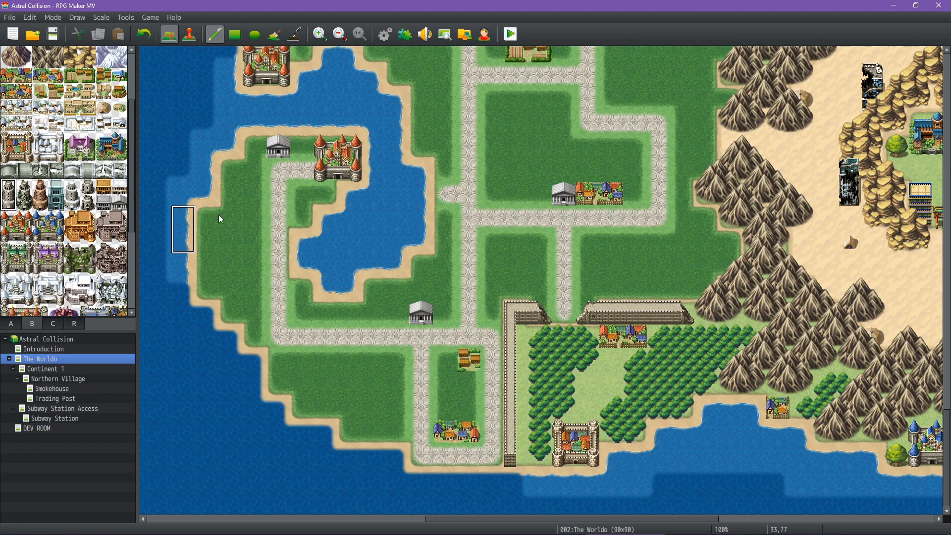
scroll(106, 181, down, 5)
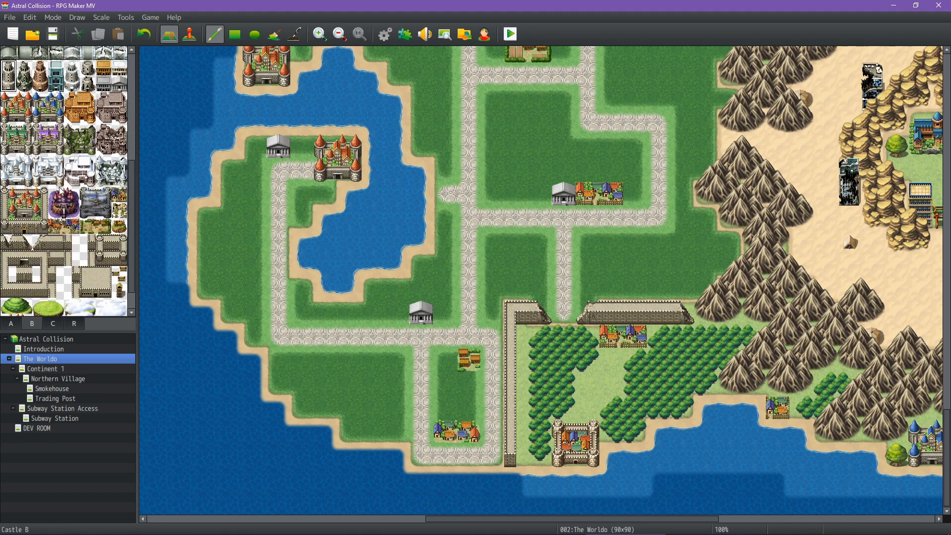
scroll(61, 191, down, 1)
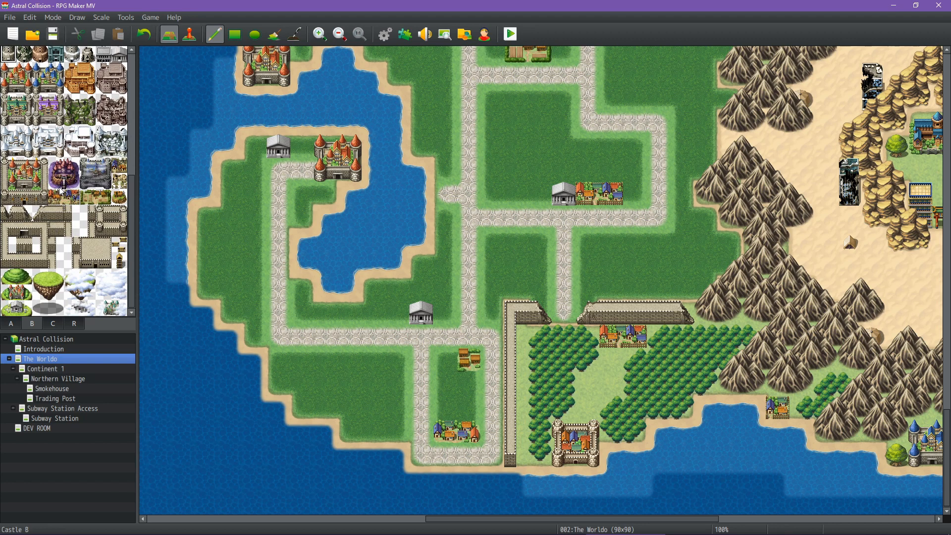
scroll(61, 191, up, 4)
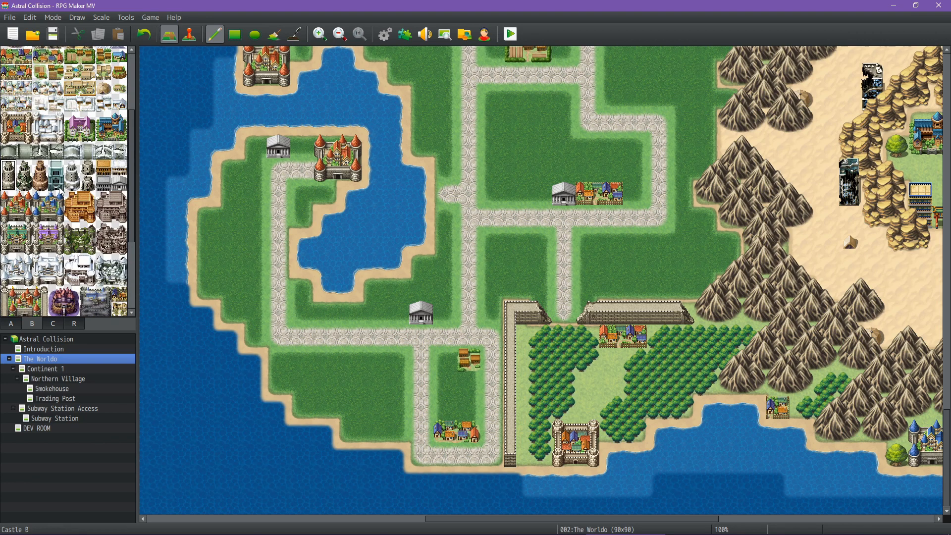
scroll(63, 189, up, 4)
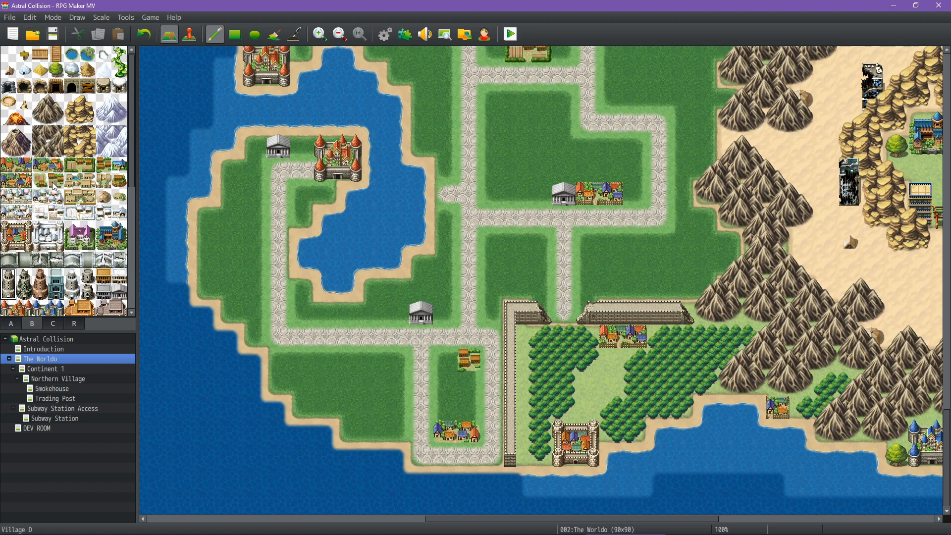
click(24, 181)
click(445, 194)
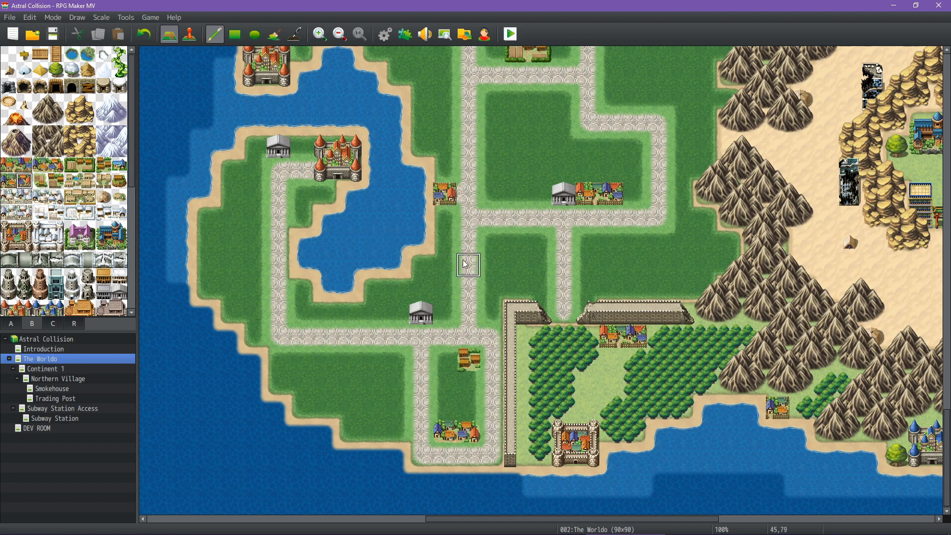
Plant dark conifer patches with the Rectangle tool west of the northernmost town and beside the northwestern castle.
mouse_move(456, 250)
middle_down()
mouse_move(501, 206)
mouse_move(486, 213)
middle_up()
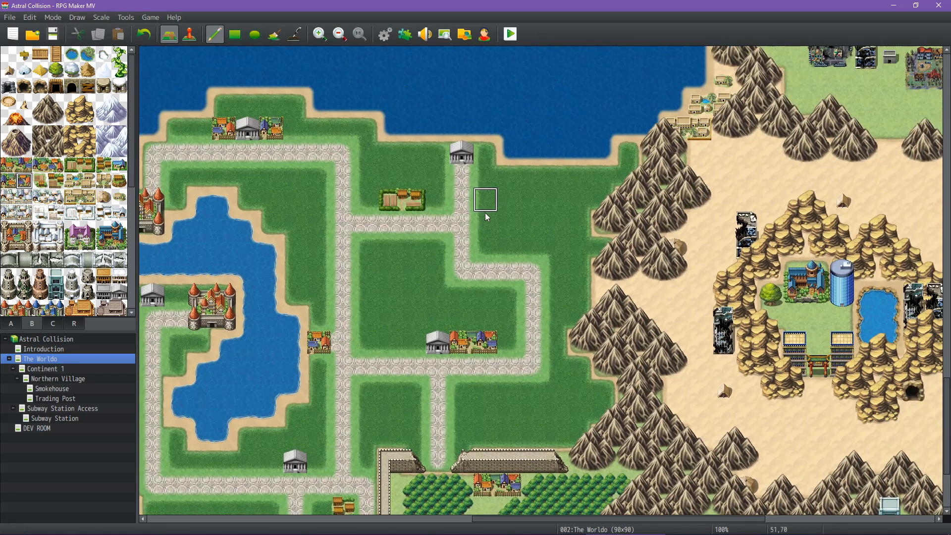
mouse_move(410, 235)
middle_down()
mouse_move(385, 252)
mouse_move(286, 244)
middle_up()
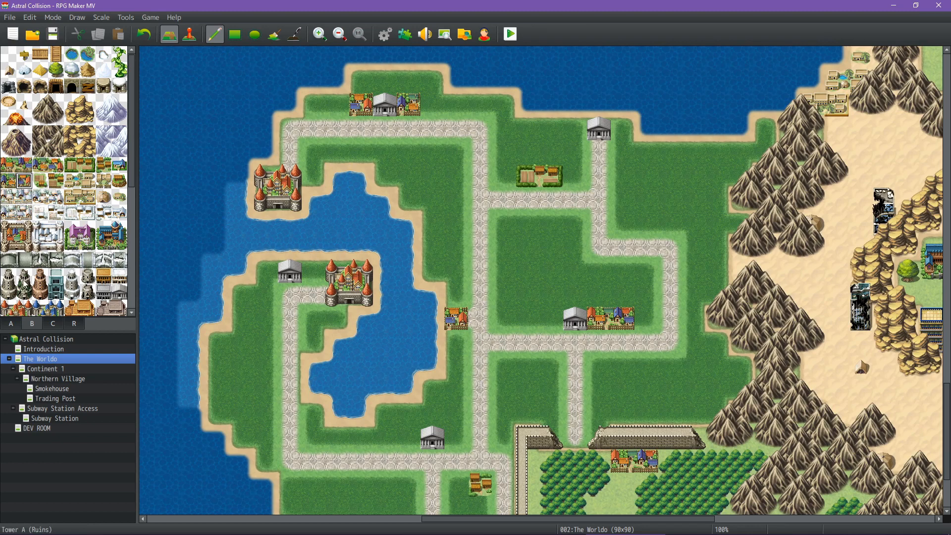
click(15, 326)
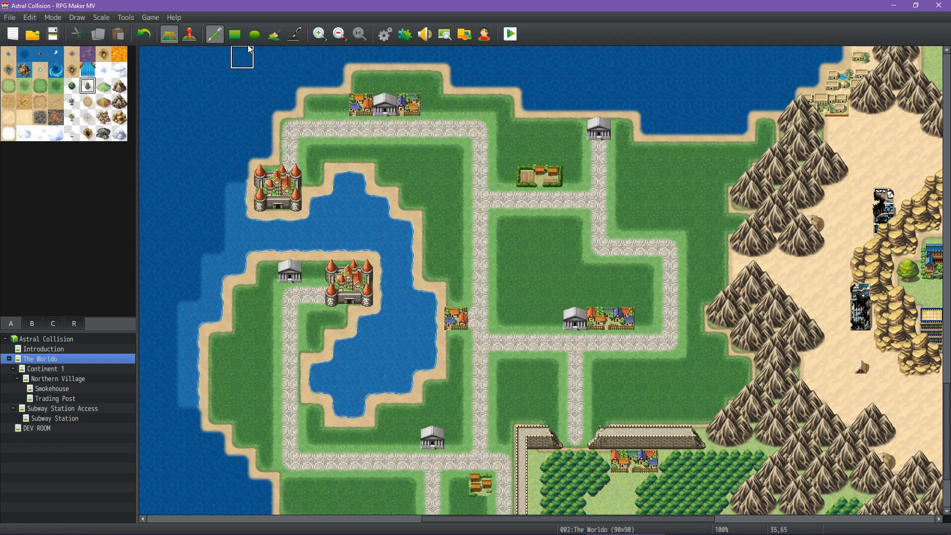
key(r)
drag(342, 105, 318, 111)
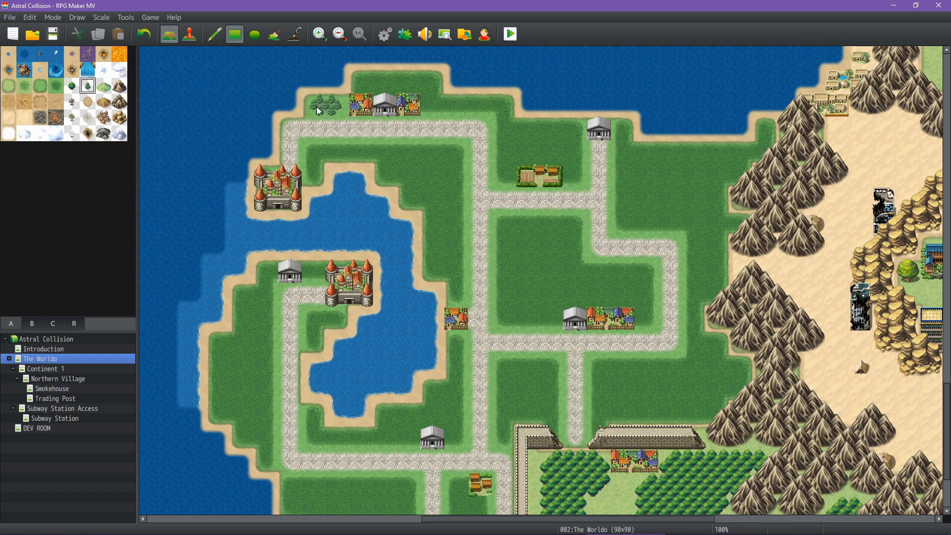
drag(316, 176, 324, 156)
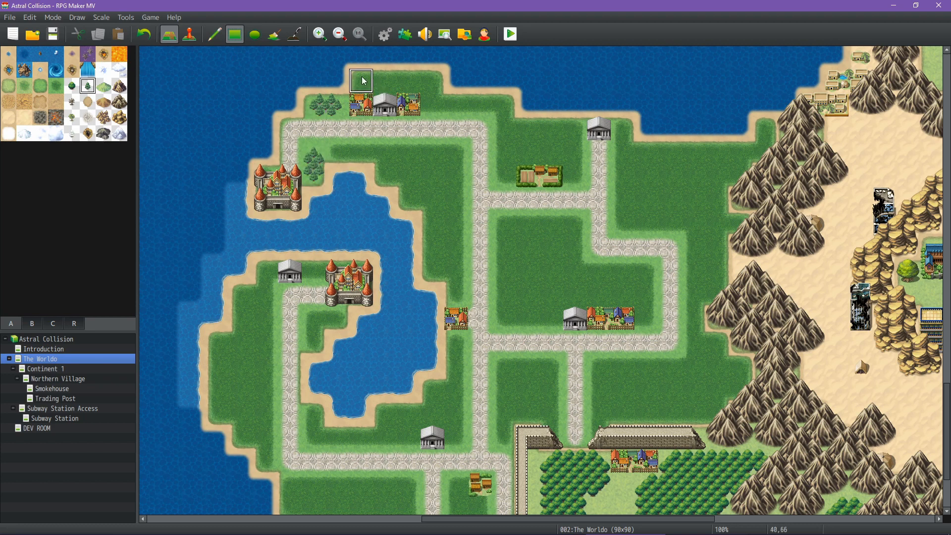
Plant conifer forests behind and east of the northernmost town, around the farm, and east of the northern temple.
mouse_move(362, 78)
mouse_down()
mouse_move(428, 82)
mouse_move(446, 107)
mouse_move(503, 106)
mouse_up()
mouse_move(537, 134)
mouse_down()
mouse_move(575, 132)
mouse_move(577, 177)
mouse_up()
mouse_move(519, 159)
mouse_down()
mouse_move(535, 142)
mouse_move(503, 173)
mouse_up()
drag(624, 128, 626, 179)
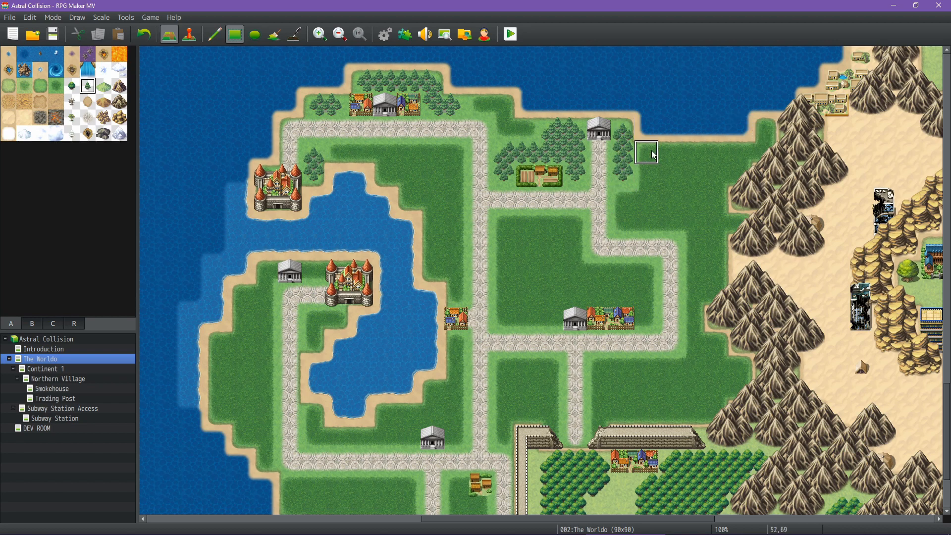
click(653, 159)
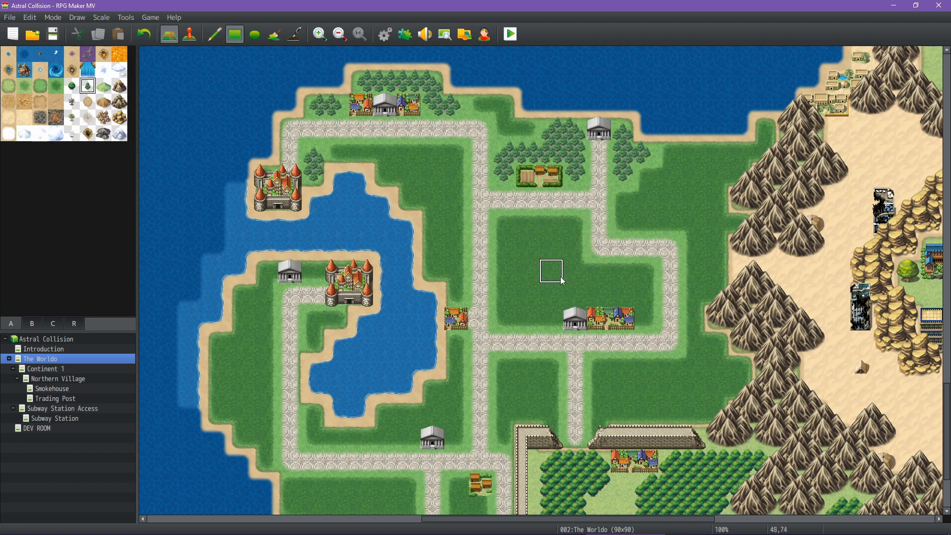
Surround the temple village inside the central road loop with conifers on its north, east and west sides.
mouse_move(581, 302)
mouse_down()
mouse_move(624, 297)
mouse_move(613, 275)
mouse_move(644, 272)
mouse_move(647, 319)
mouse_up()
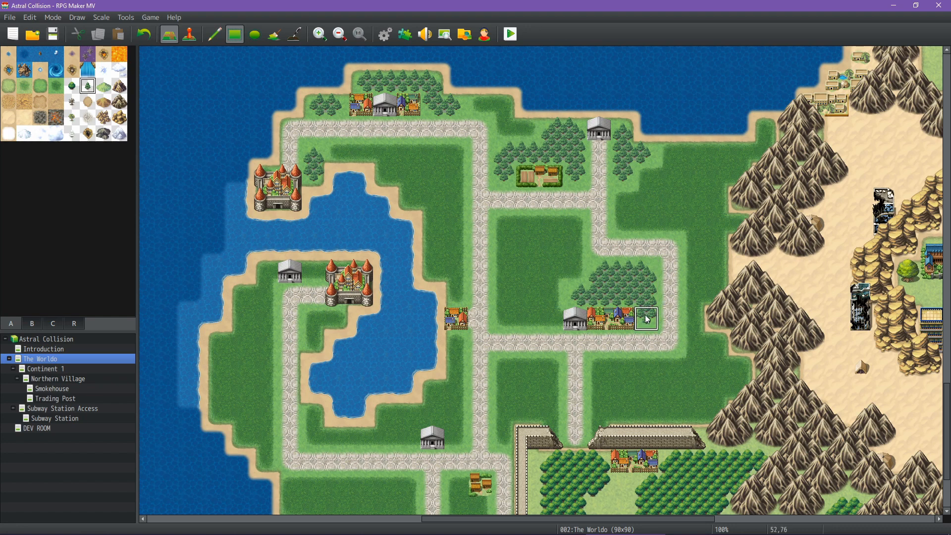
mouse_move(555, 302)
mouse_down()
mouse_move(535, 319)
mouse_move(553, 317)
mouse_up()
click(501, 318)
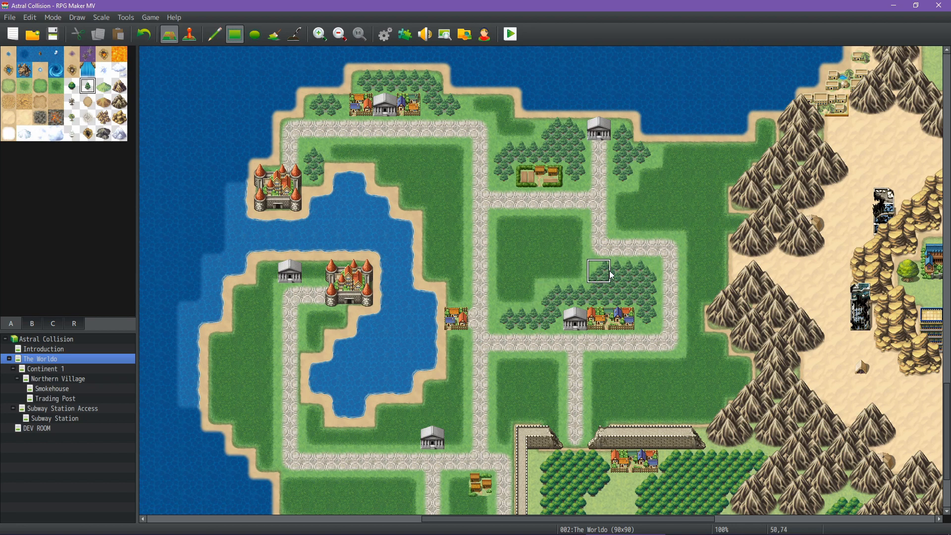
Plant conifer forests on both sides of the road running south to the gap in the stone wall.
scroll(639, 297, down, 3)
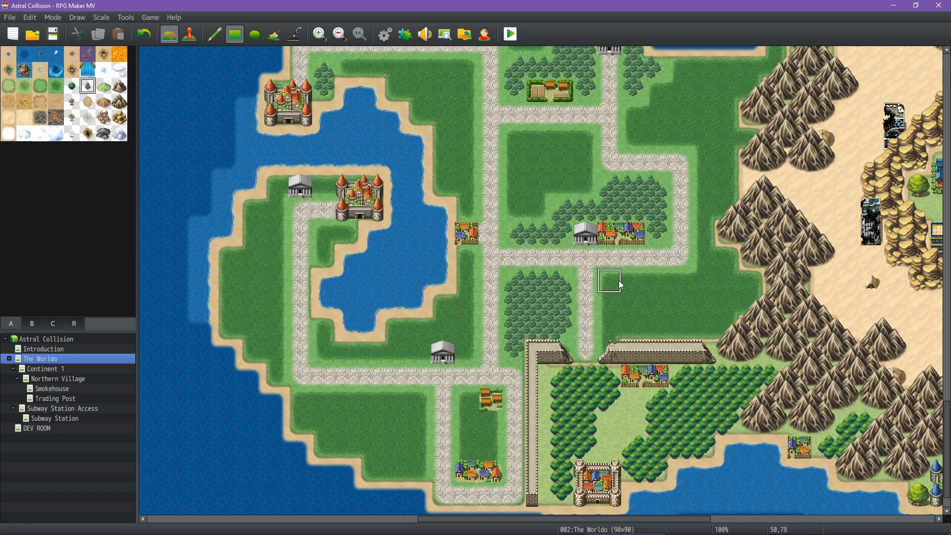
mouse_move(619, 285)
mouse_down()
mouse_move(631, 327)
mouse_move(653, 282)
mouse_move(673, 291)
mouse_up()
click(657, 302)
Plant conifers between the two southern villages and along the strip between the lake's southeast shore and the main road.
middle_drag(697, 276, 716, 256)
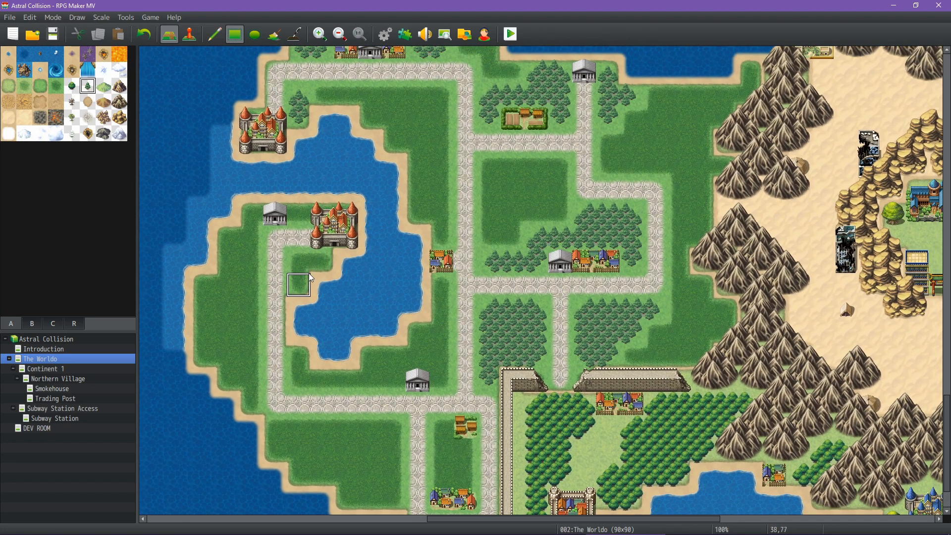
middle_drag(311, 278, 365, 333)
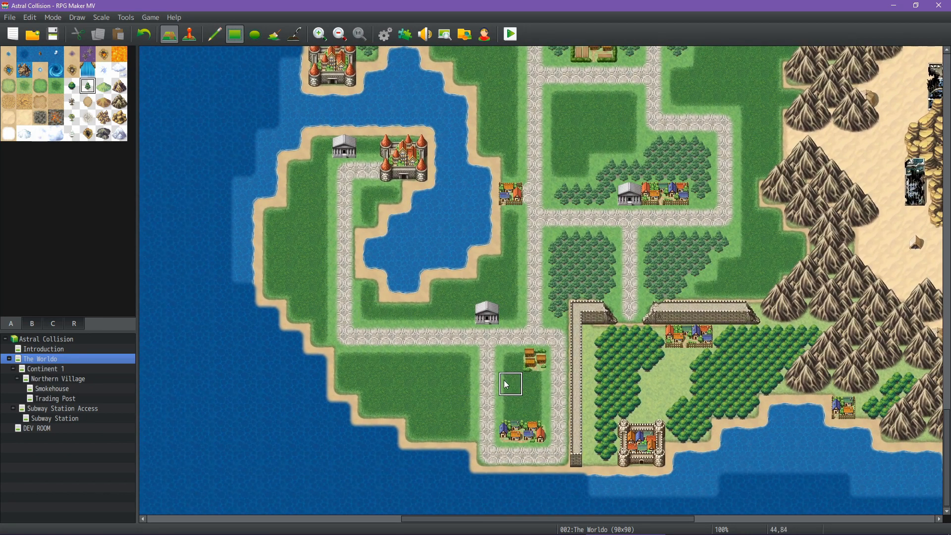
mouse_move(507, 384)
mouse_down()
mouse_move(510, 359)
mouse_move(515, 414)
mouse_move(540, 382)
mouse_move(534, 409)
mouse_up()
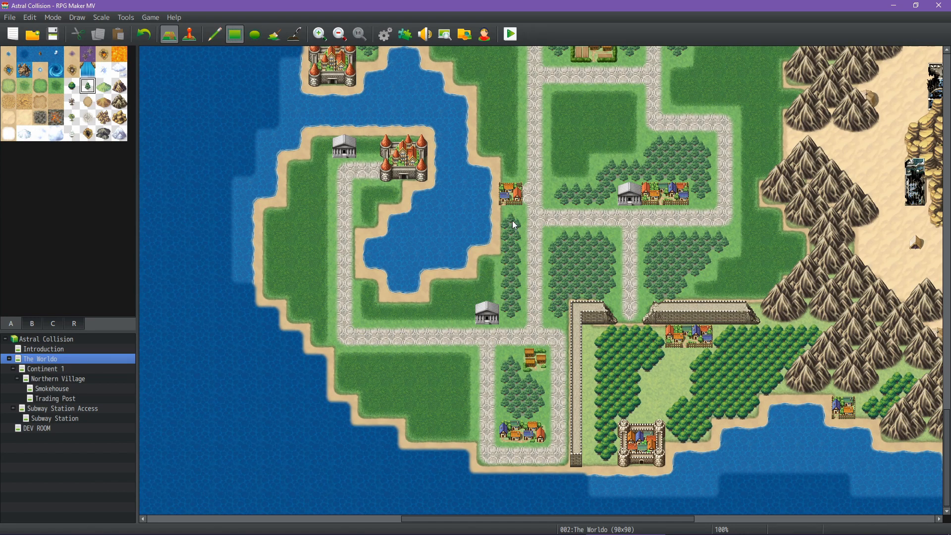
drag(486, 267, 487, 282)
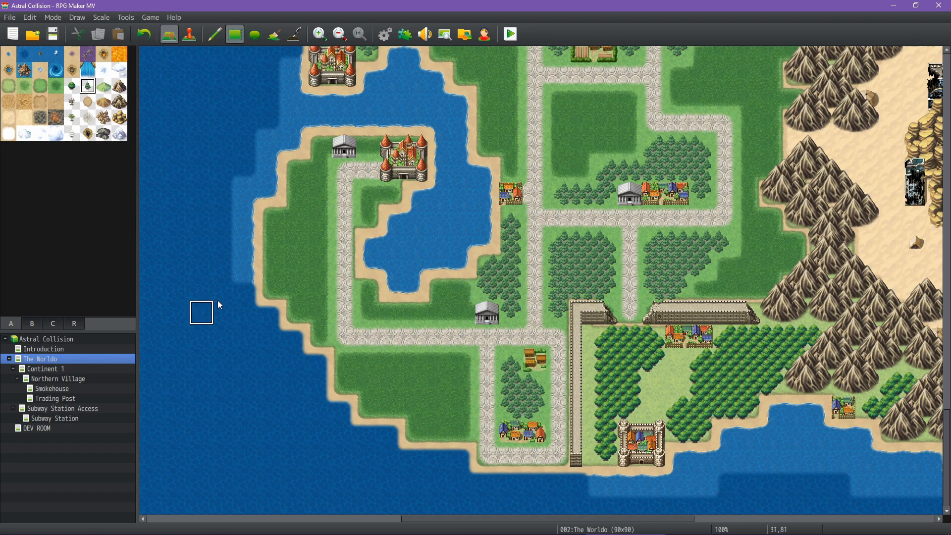
Place two overlapping green mountains with the Pencil tool on the northern coast, east of the northernmost town.
click(52, 324)
drag(89, 107, 99, 121)
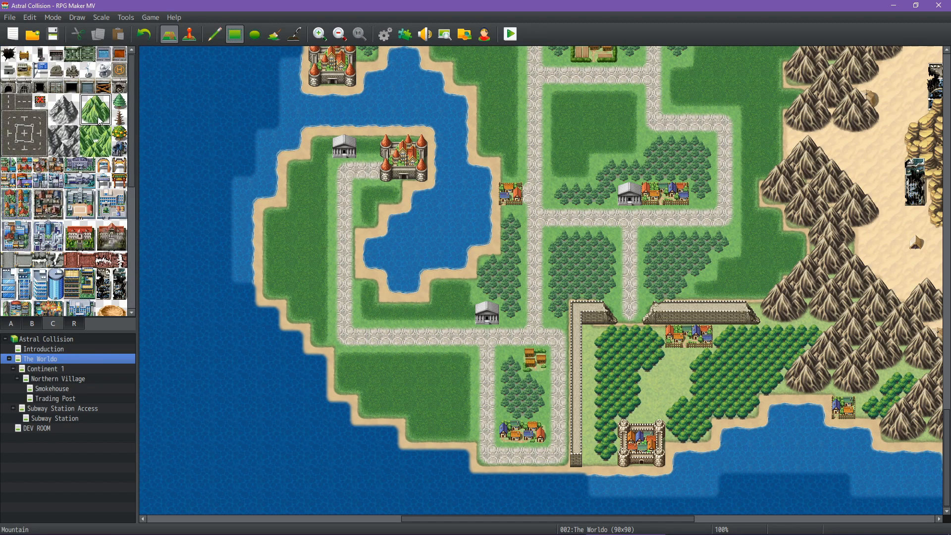
scroll(484, 251, up, 5)
scroll(484, 251, right, 2)
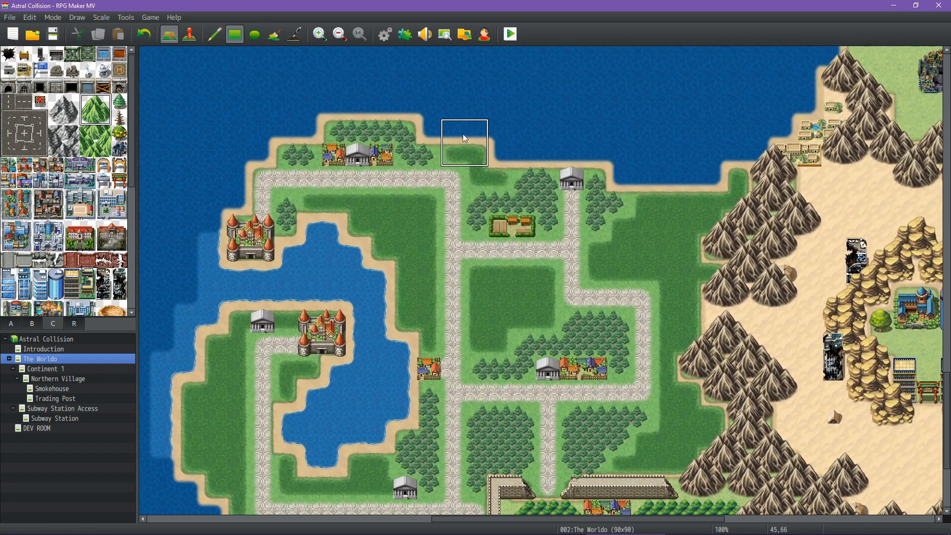
click(214, 34)
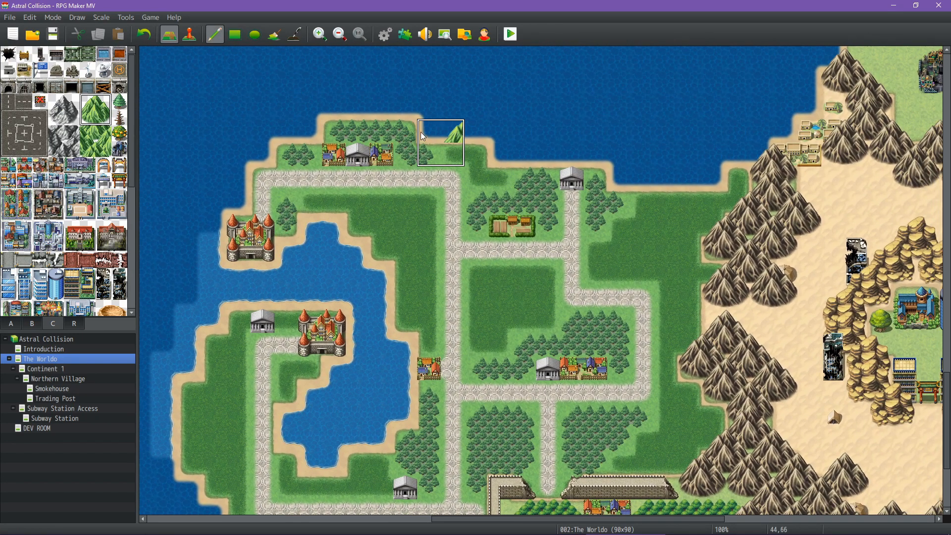
click(451, 133)
click(475, 157)
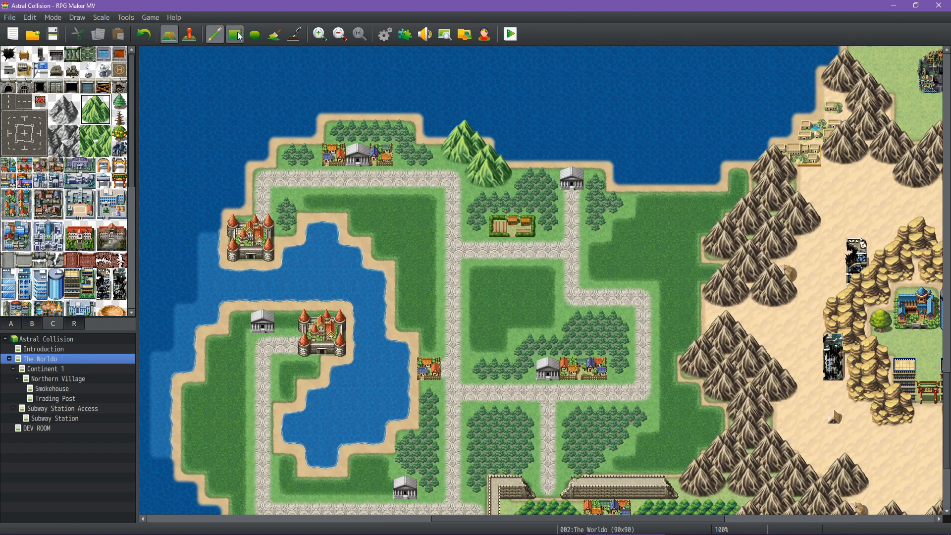
Place single green mountains north of the lake, below the farm, northwest of the temple village, east of the northern road and at the desert range.
click(311, 174)
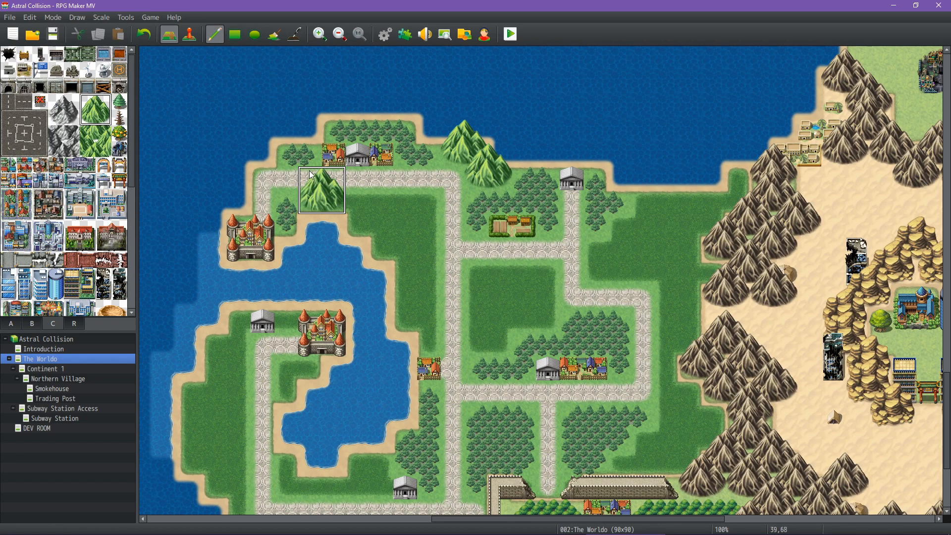
click(529, 255)
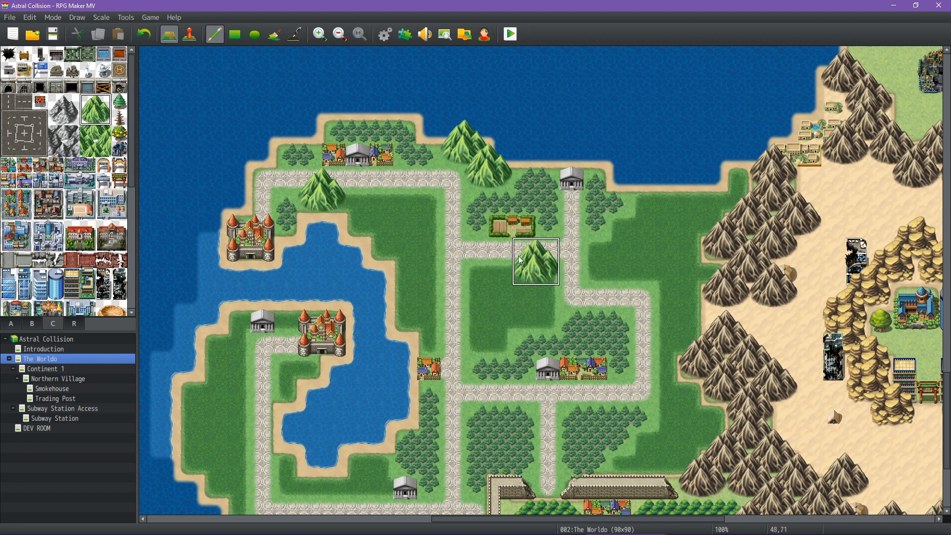
click(475, 325)
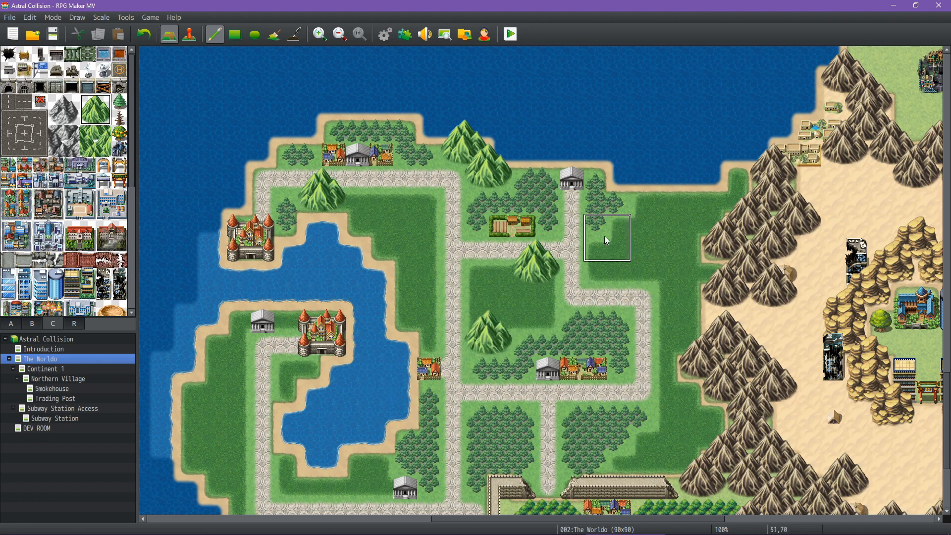
click(609, 263)
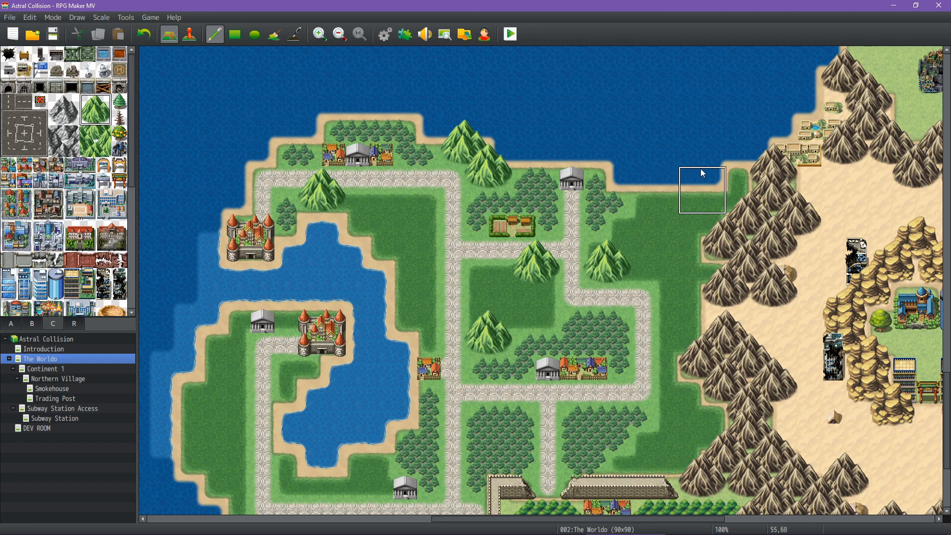
click(683, 249)
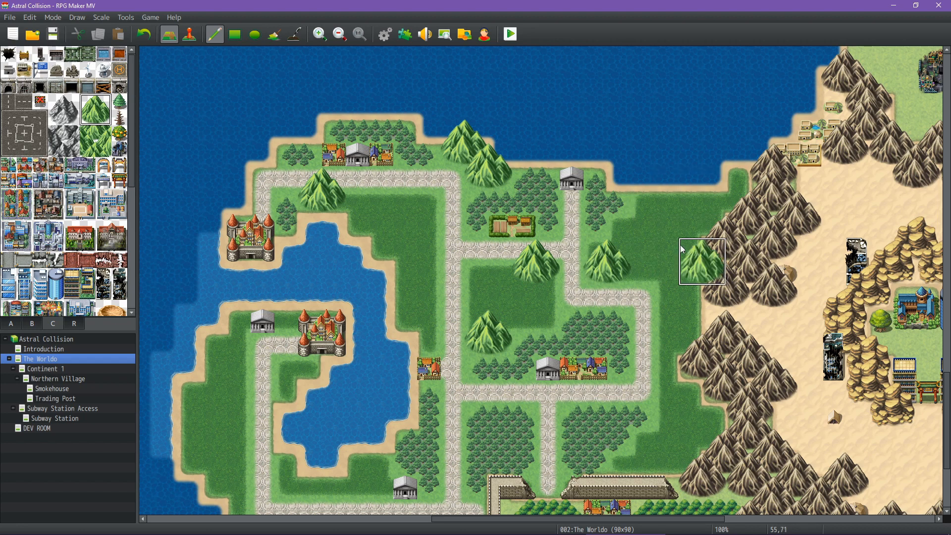
click(33, 324)
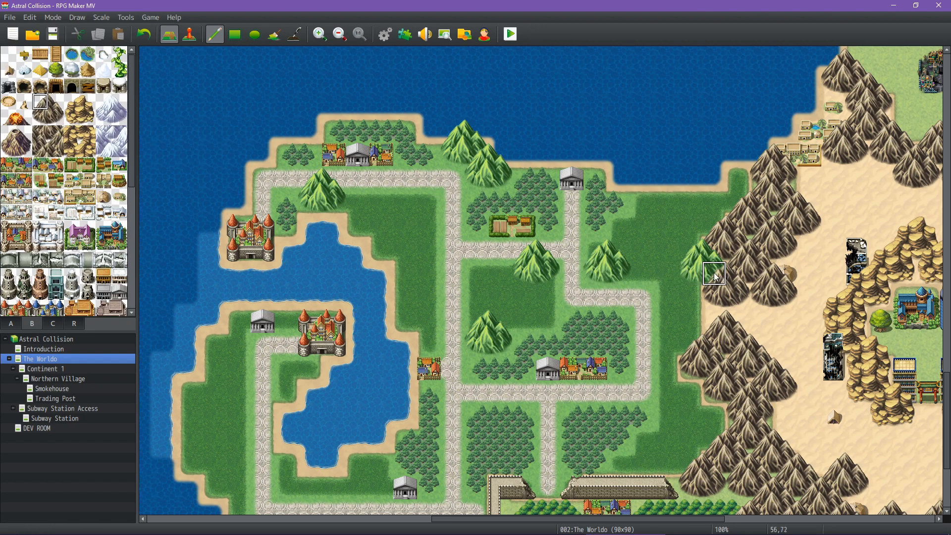
click(52, 325)
drag(88, 102, 103, 116)
click(233, 33)
mouse_move(540, 76)
mouse_down()
mouse_move(574, 112)
mouse_move(680, 148)
mouse_up()
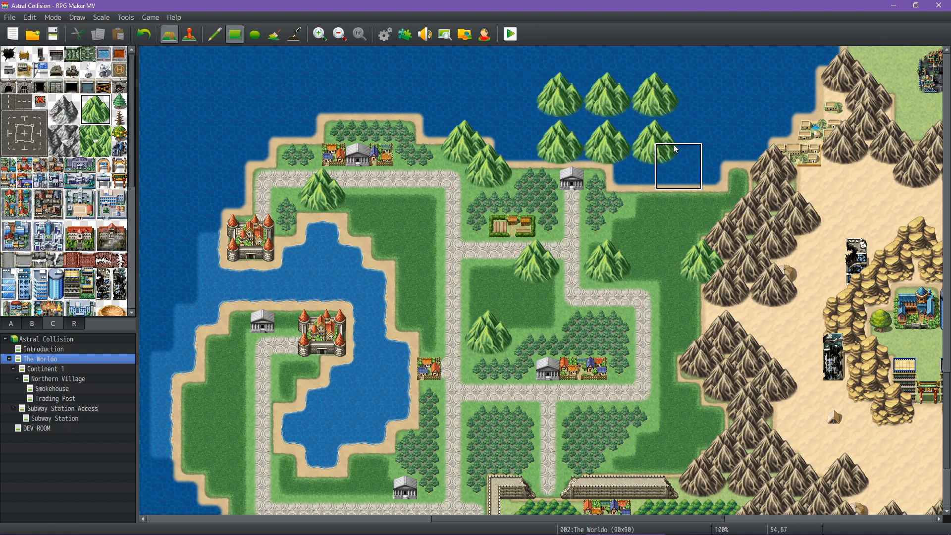
key(ctrl+z)
click(215, 34)
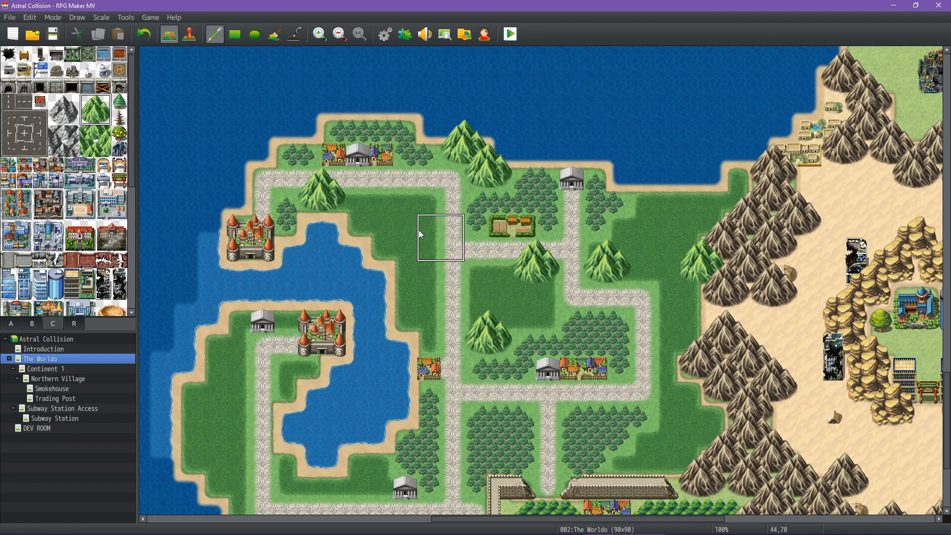
Place two overlapping green mountains on the lake's southern shore and one west of the temple near the lakeside castle.
scroll(418, 230, down, 2)
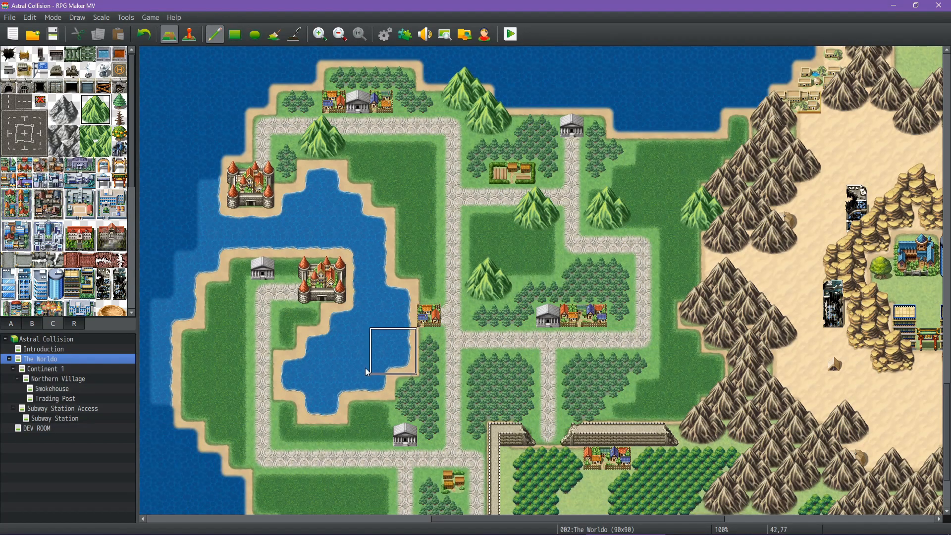
click(360, 391)
click(341, 419)
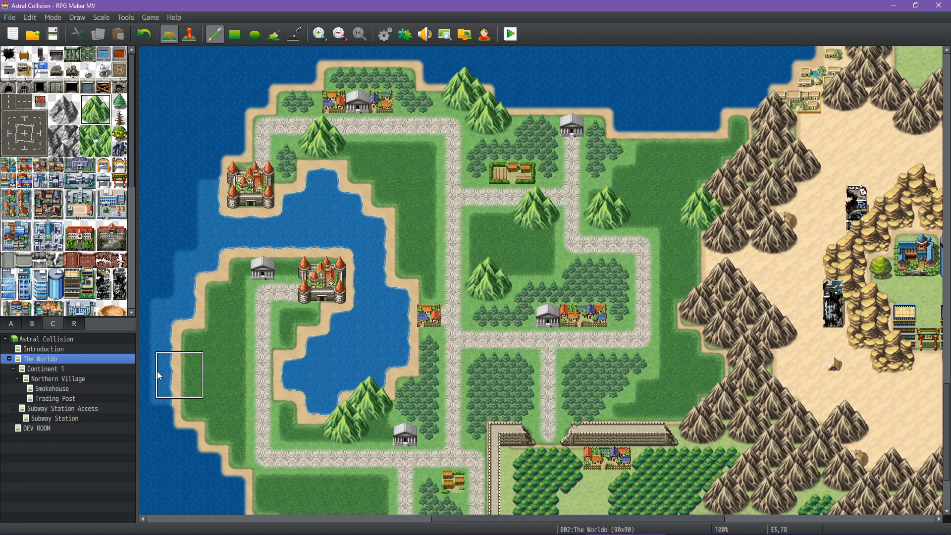
click(223, 274)
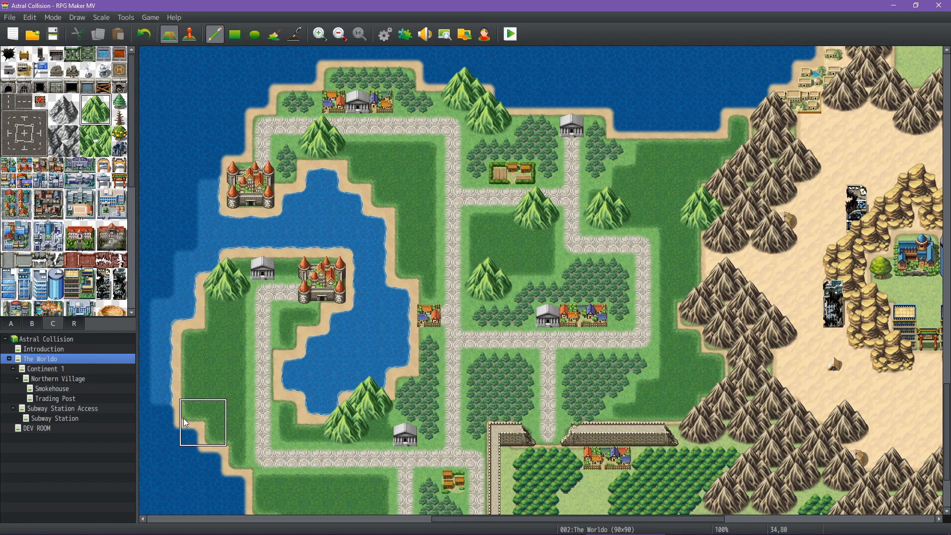
Place single green mountains on the western coast, at the southwest road corner, north of the wall and east of the eastern road loop.
click(199, 317)
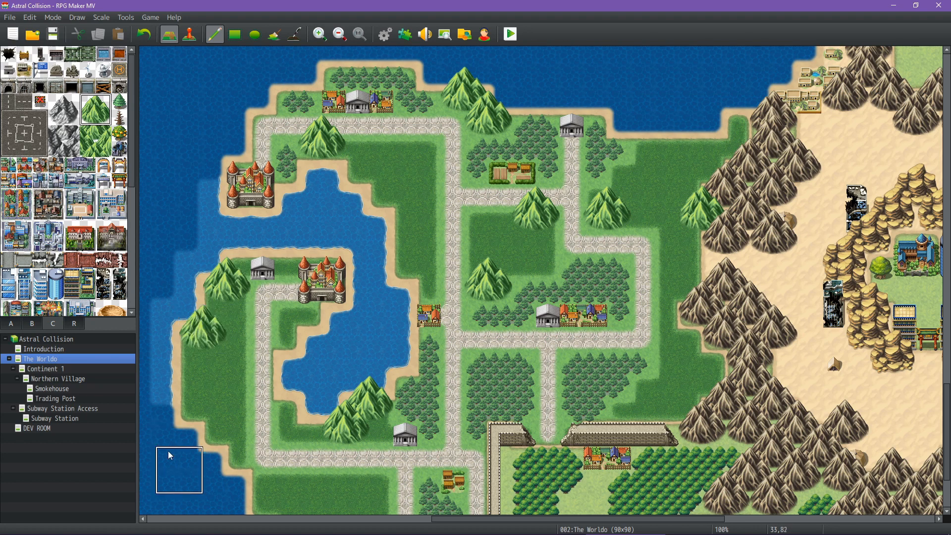
middle_drag(298, 408, 286, 438)
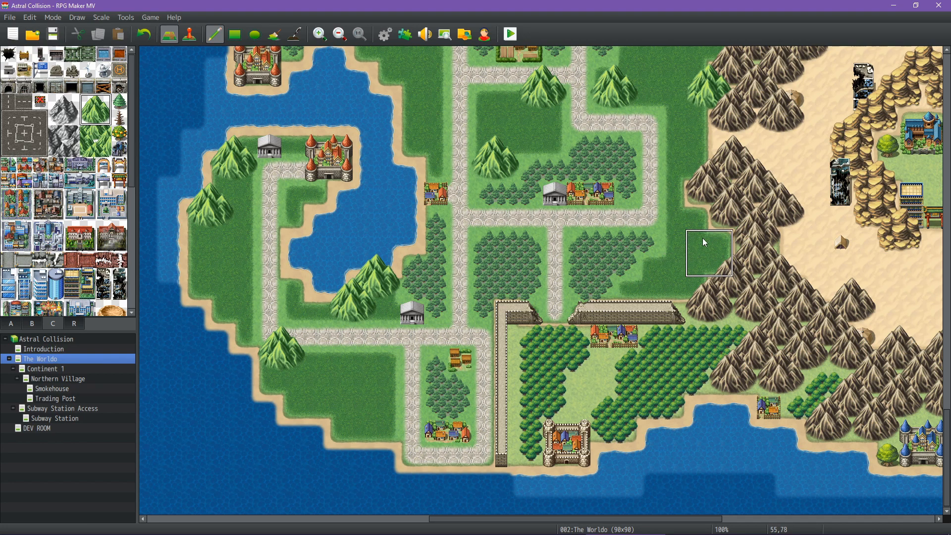
click(635, 263)
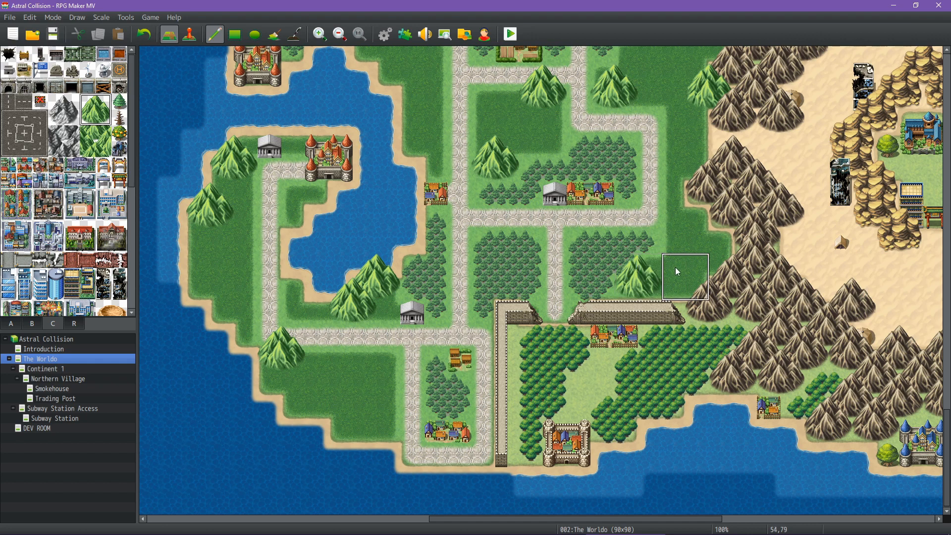
scroll(634, 245, up, 6)
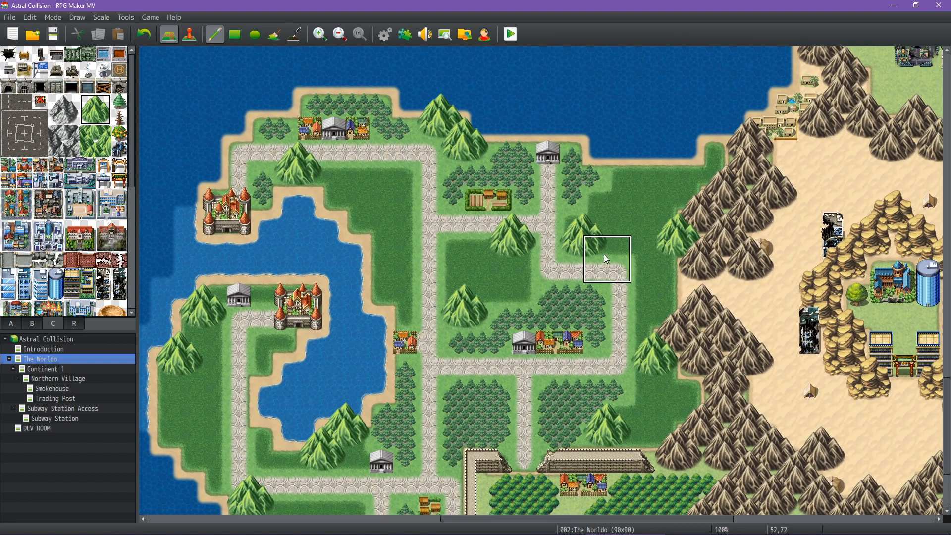
scroll(429, 244, down, 5)
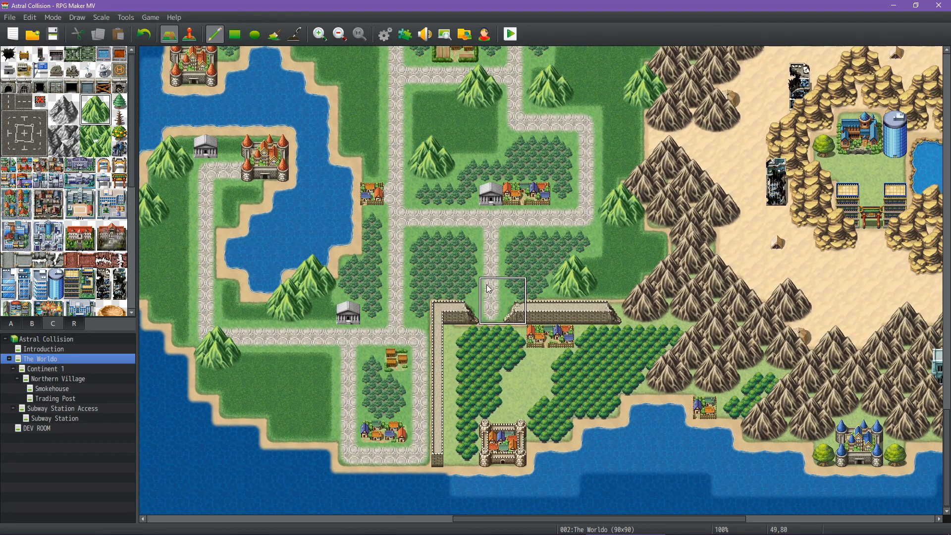
Add green mountains down the western peninsula, along the strip between the lake and the main road, and on the northern road's east end.
middle_click(445, 271)
middle_drag(438, 263, 416, 249)
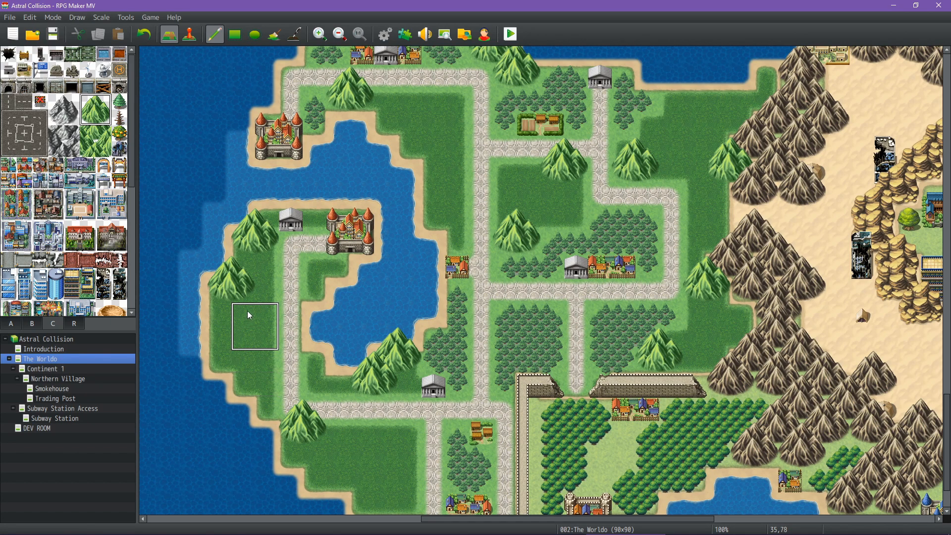
middle_drag(435, 293, 442, 272)
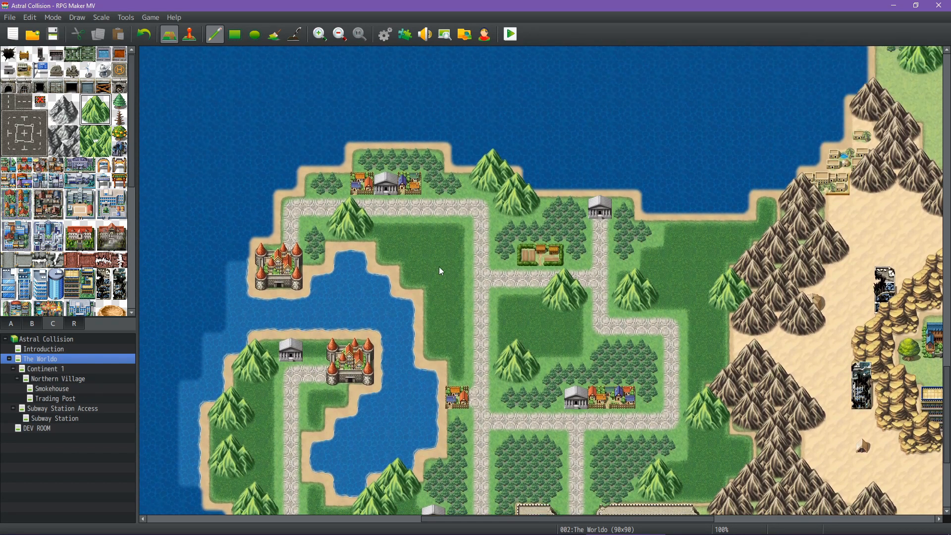
click(436, 323)
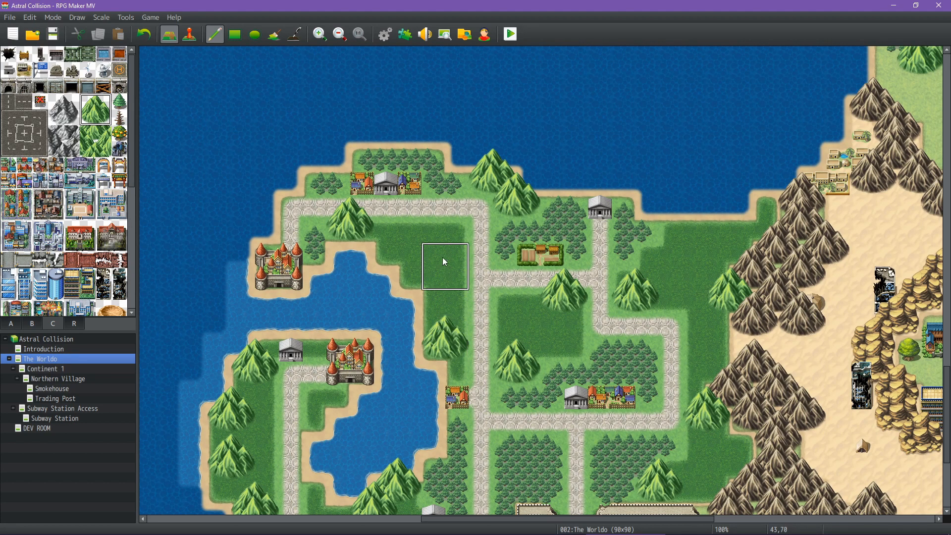
click(415, 251)
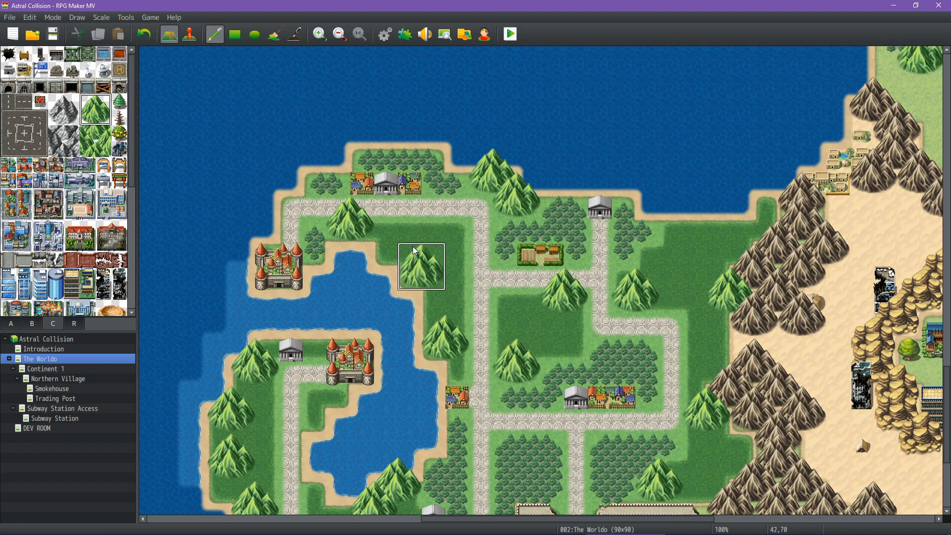
click(451, 213)
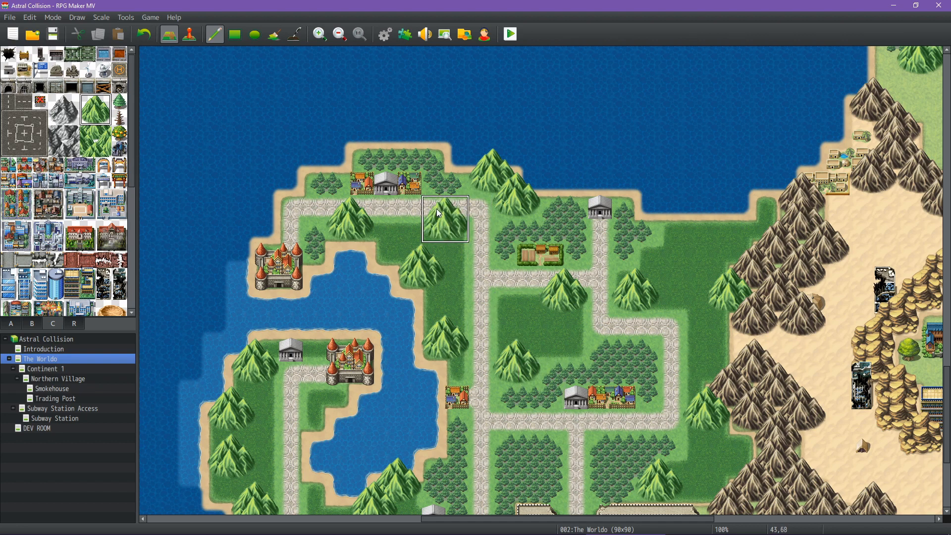
middle_drag(658, 341, 690, 372)
middle_drag(486, 382, 419, 302)
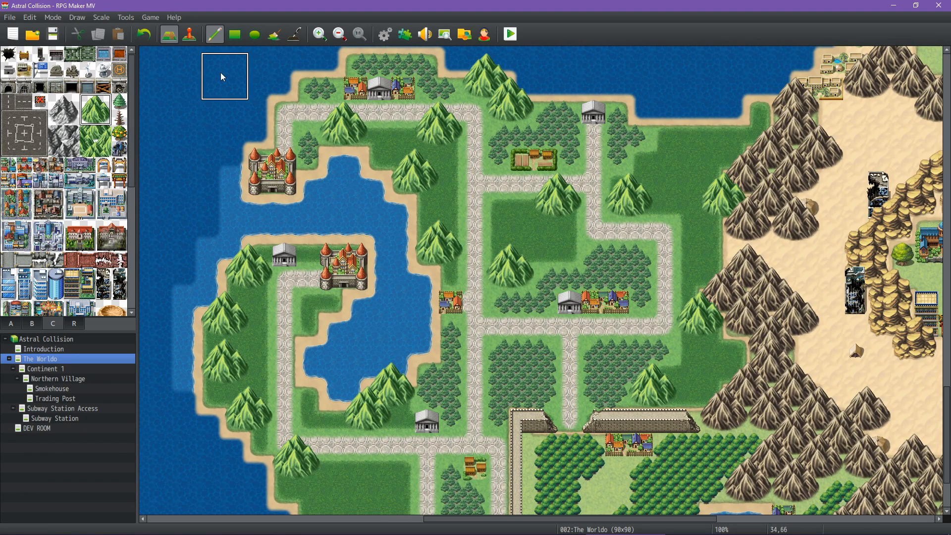
Switch to the Astral Collision Math spreadsheet and check the world numbers on the World Information sheet.
mouse_move(189, 529)
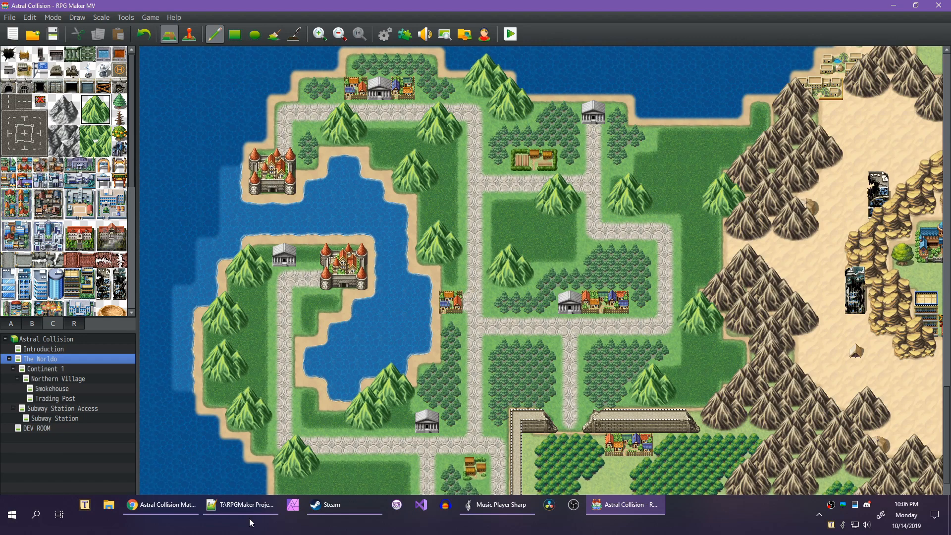
click(161, 504)
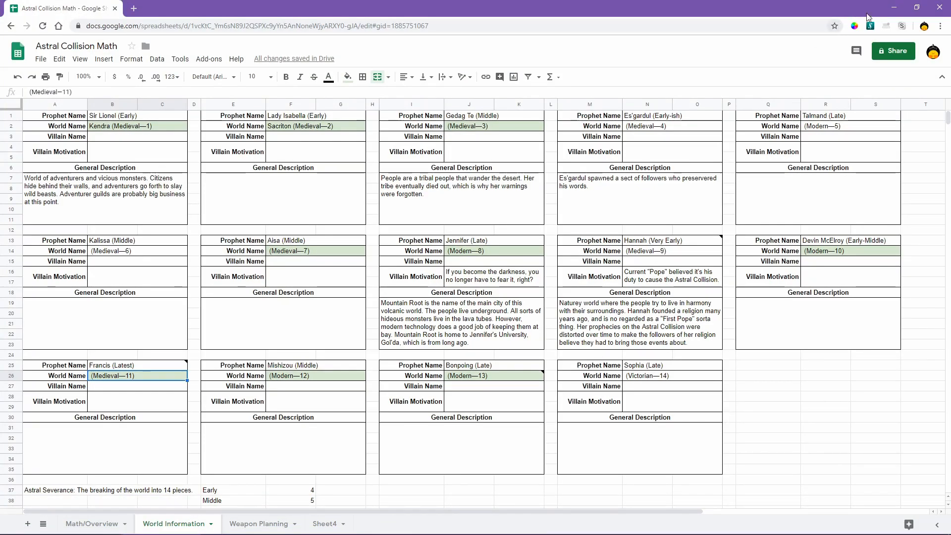
click(894, 7)
Paint region 9 with the Rectangle tool over the northern land from the desert mountains toward the lake, undoing the misplaced rectangle.
click(73, 324)
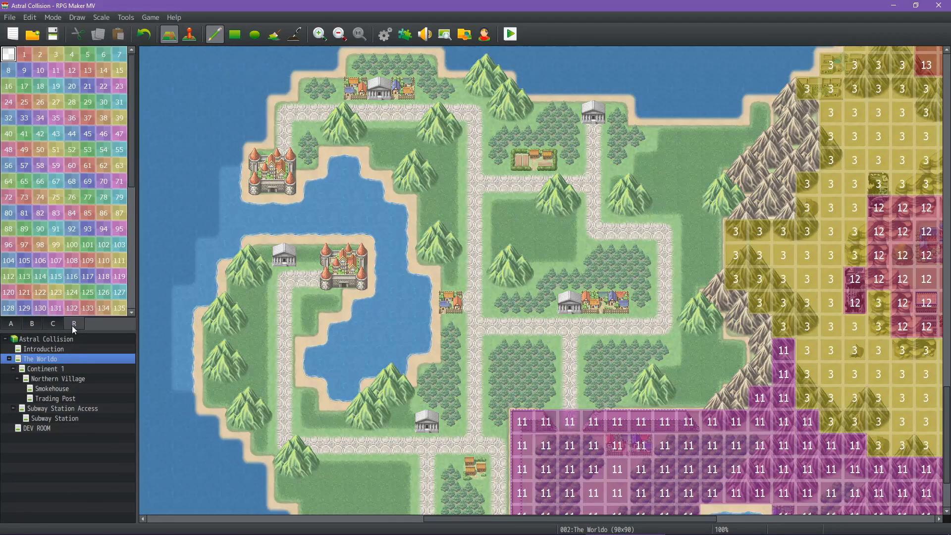
click(236, 36)
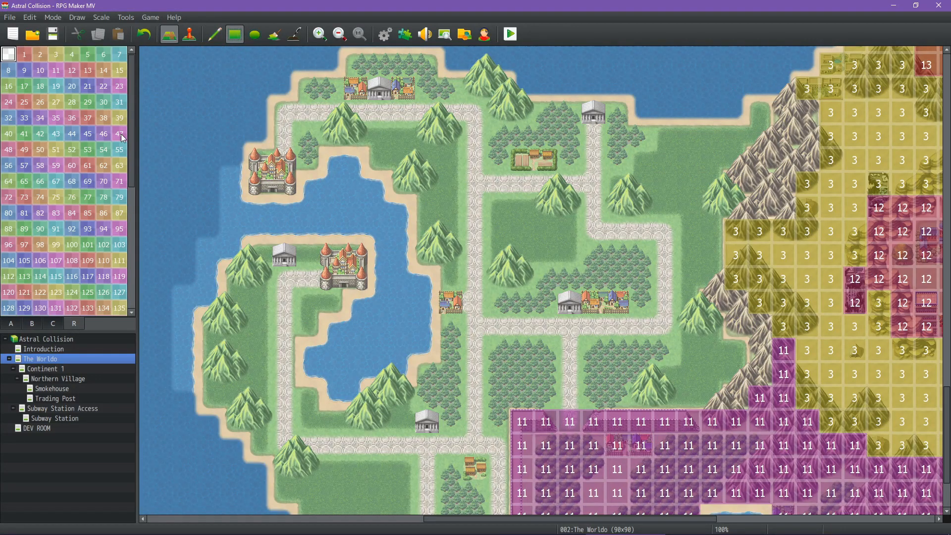
click(27, 76)
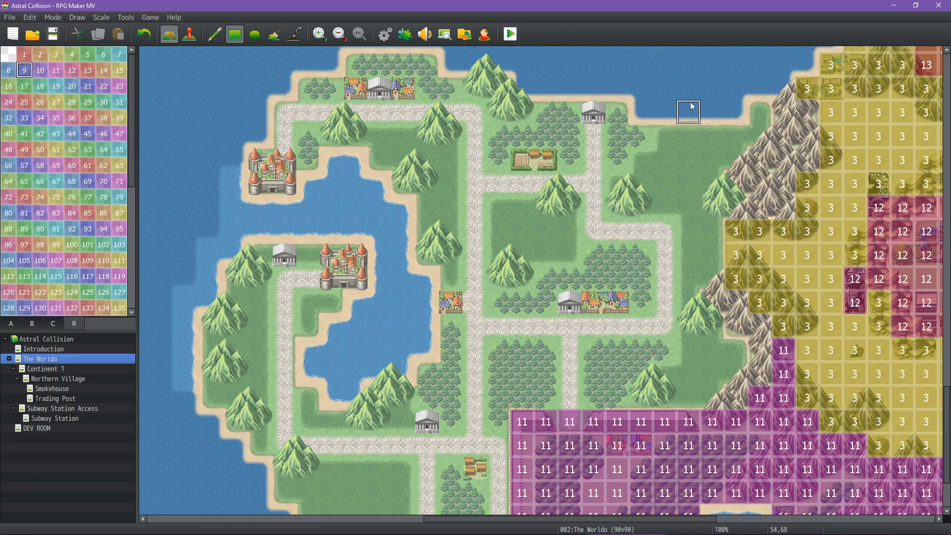
click(780, 106)
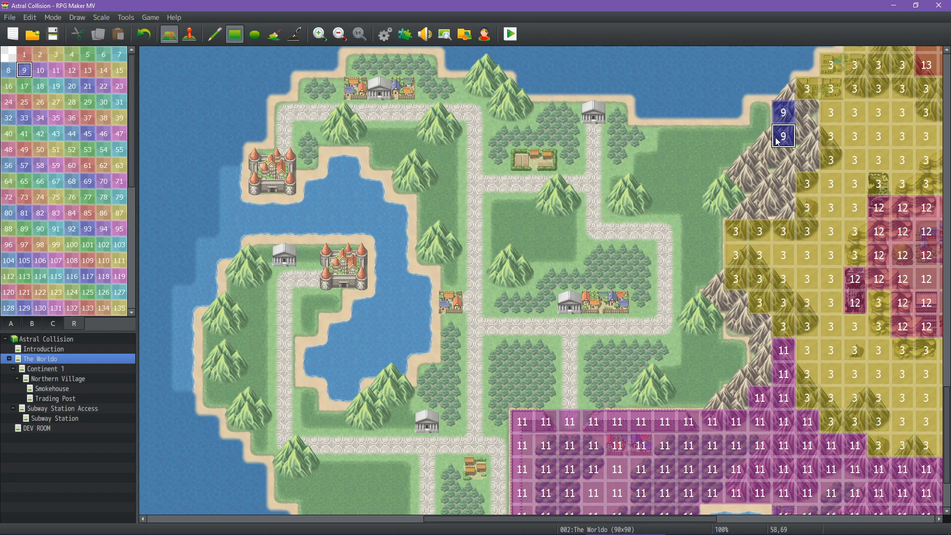
mouse_move(758, 151)
mouse_down()
mouse_move(784, 116)
mouse_move(807, 116)
mouse_move(807, 160)
mouse_move(785, 176)
mouse_move(785, 203)
mouse_move(427, 207)
mouse_up()
mouse_move(733, 138)
mouse_down()
mouse_move(284, 137)
mouse_move(238, 161)
mouse_move(285, 185)
mouse_up()
key(ctrl+z)
Extend region 9 over the northern coast, the northernmost town, the northwestern castle and the lake's northeast shore.
click(310, 156)
drag(289, 113, 617, 113)
scroll(498, 148, up, 3)
drag(498, 159, 308, 160)
drag(365, 132, 427, 136)
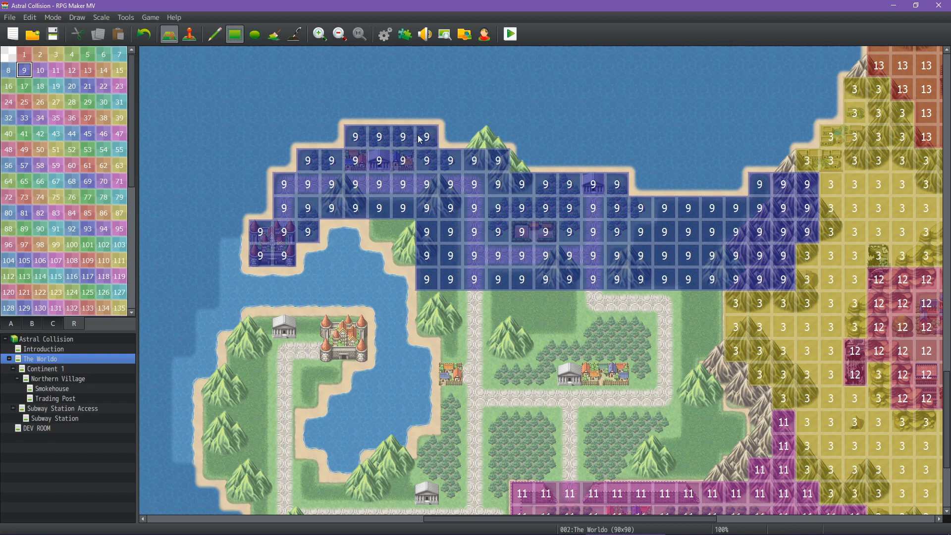
mouse_move(379, 231)
mouse_down()
mouse_move(412, 238)
mouse_move(402, 255)
mouse_up()
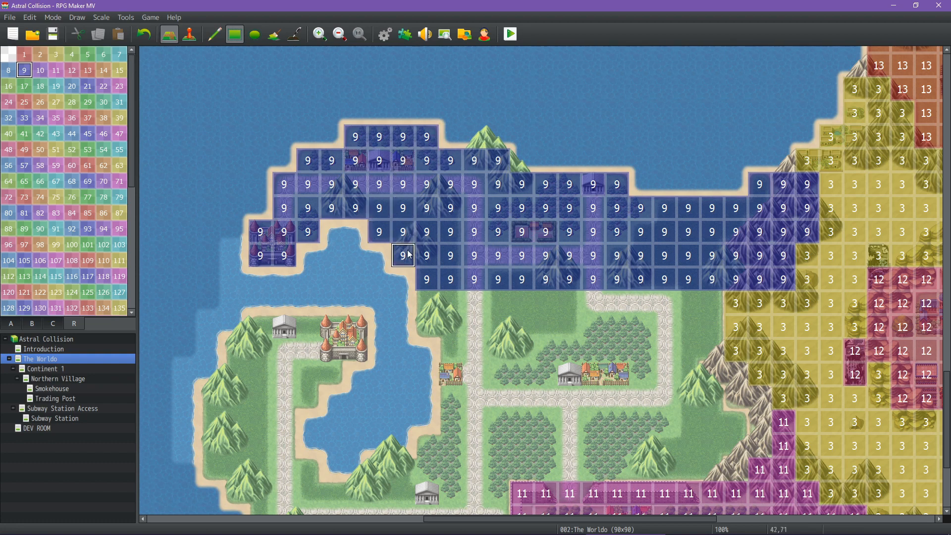
Cover the central roads and villages with region 9 rectangles and flood-fill the remaining land north of region 11.
scroll(482, 340, down, 5)
drag(693, 190, 479, 418)
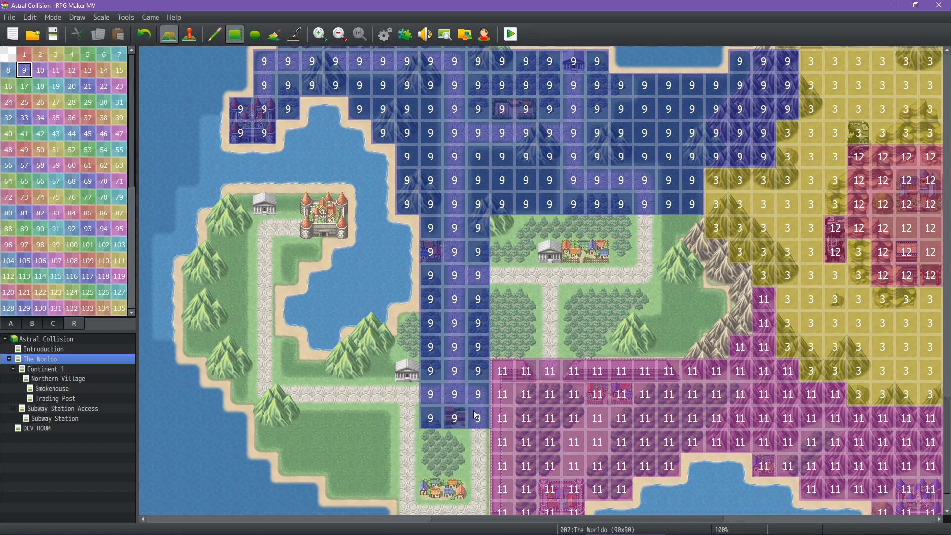
drag(502, 228, 620, 299)
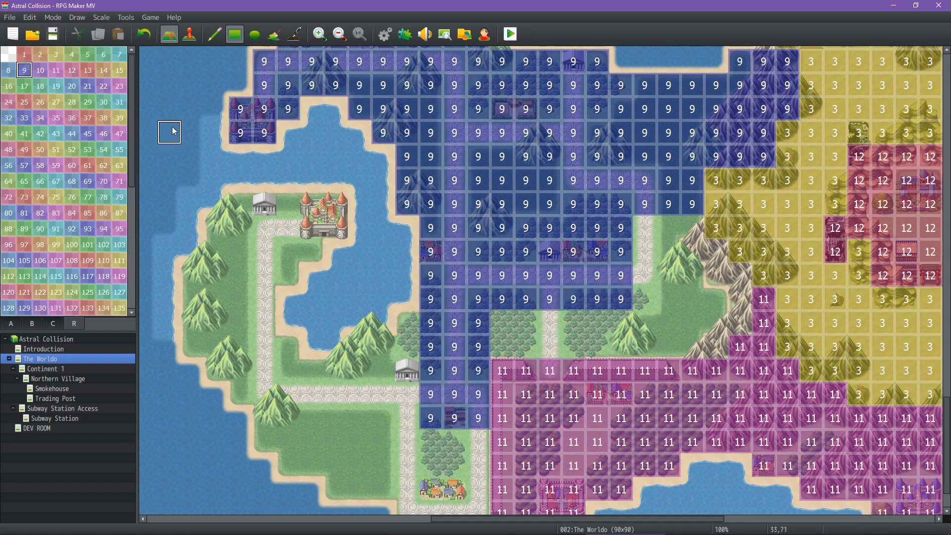
click(274, 33)
click(668, 300)
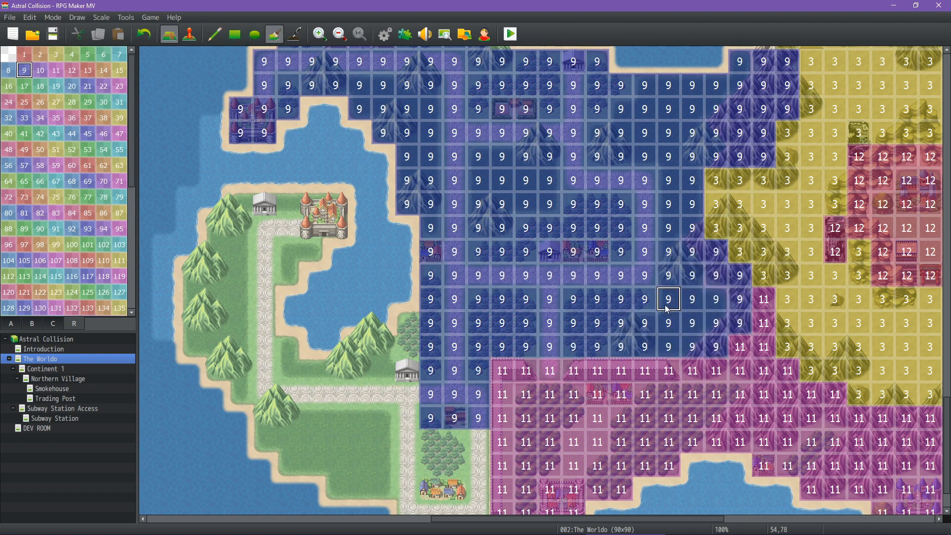
Paint region 9 rectangles over the southern villages, the lake's southeast shore and the adjoining southern coast.
click(235, 34)
scroll(299, 199, down, 3)
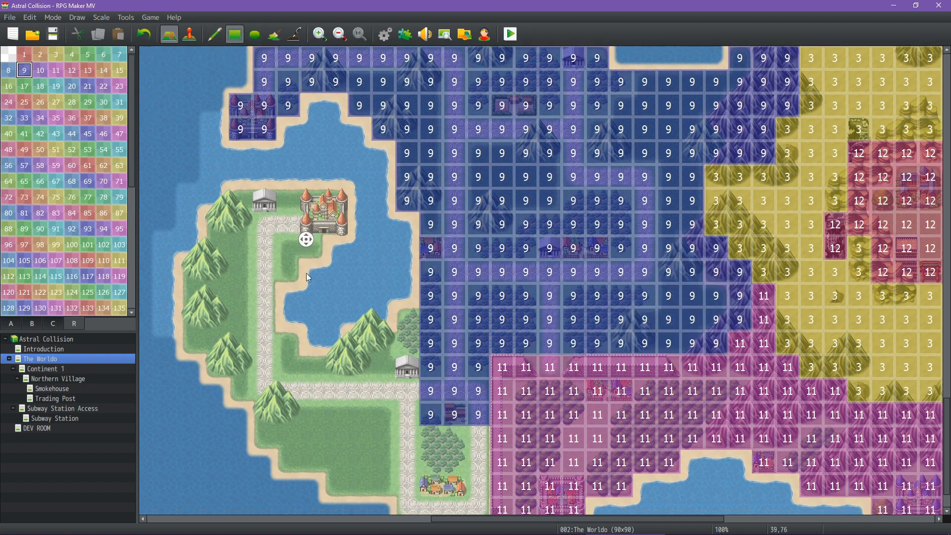
click(479, 385)
drag(479, 391, 408, 456)
drag(407, 267, 403, 373)
drag(357, 290, 379, 430)
click(340, 428)
drag(320, 412, 300, 410)
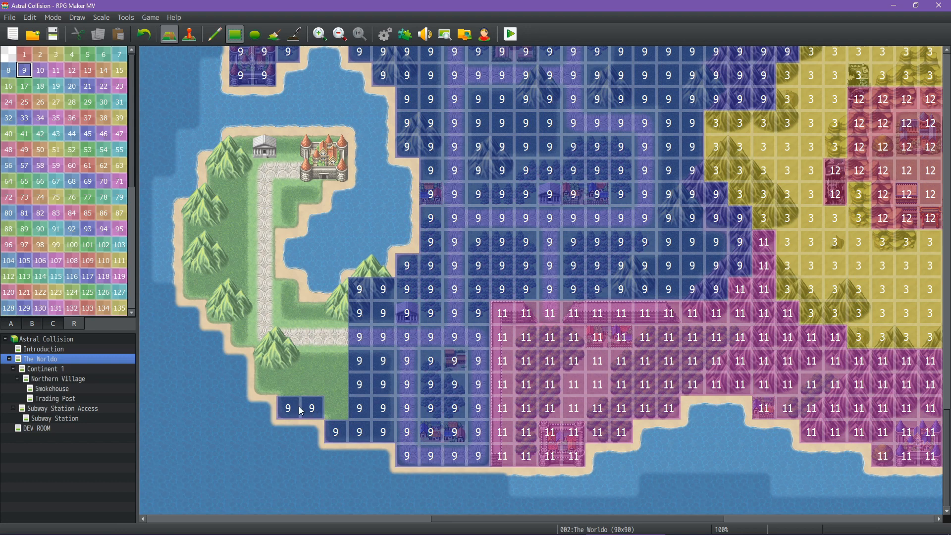
Mark the southwestern coast tiles with region 9, stepping northwest up to the peninsula's lowest mountain.
click(271, 388)
click(265, 358)
click(239, 329)
click(215, 309)
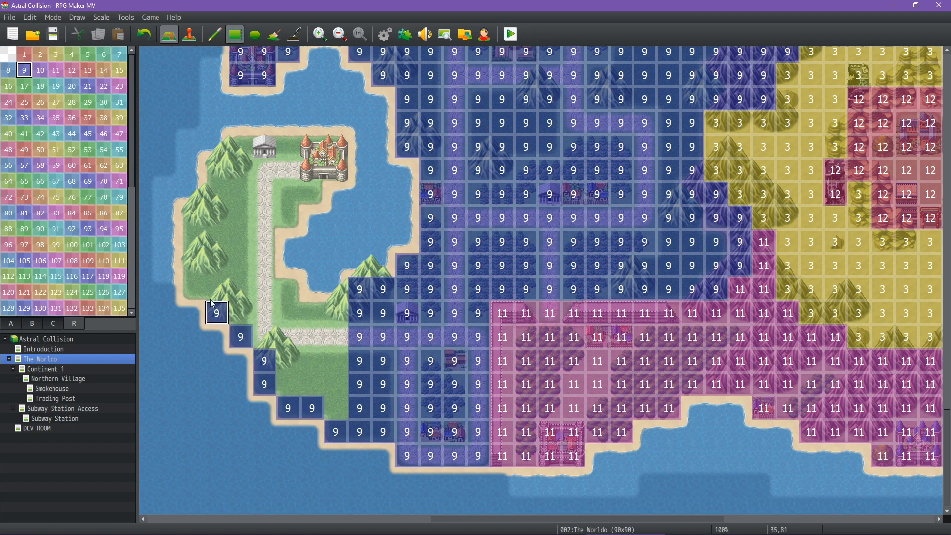
Outline the western peninsula's coast and inner lakeshore with region 9, and flood-fill the enclosed land.
mouse_move(212, 303)
mouse_down()
mouse_move(183, 212)
mouse_move(210, 194)
mouse_move(243, 149)
mouse_move(337, 149)
mouse_move(335, 171)
mouse_move(291, 197)
mouse_move(281, 275)
mouse_up()
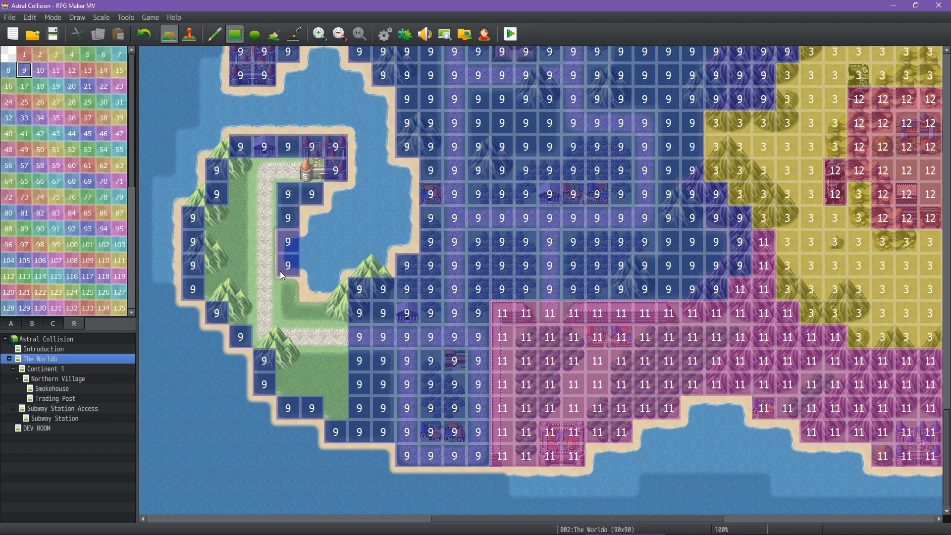
right_drag(281, 276, 285, 232)
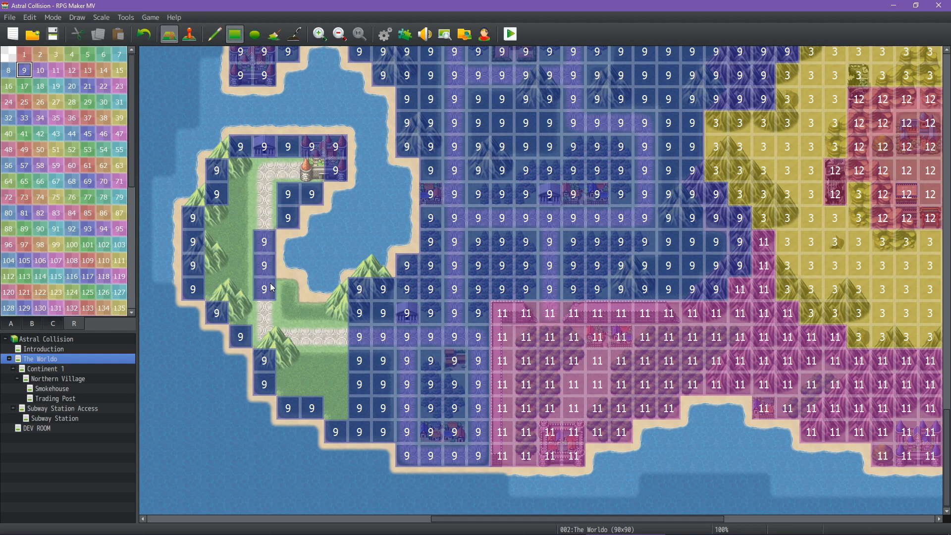
mouse_move(271, 287)
mouse_down()
mouse_move(313, 313)
mouse_move(336, 313)
mouse_up()
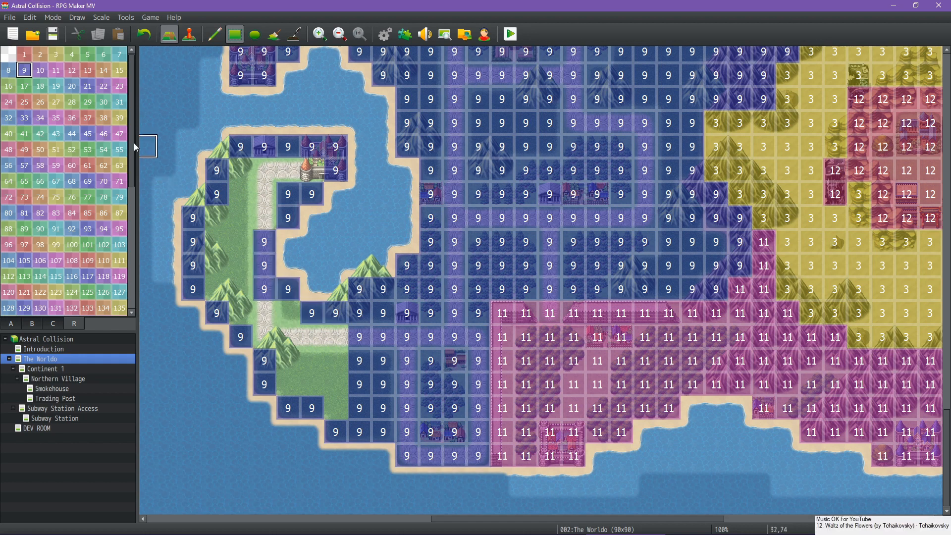
click(275, 33)
click(251, 204)
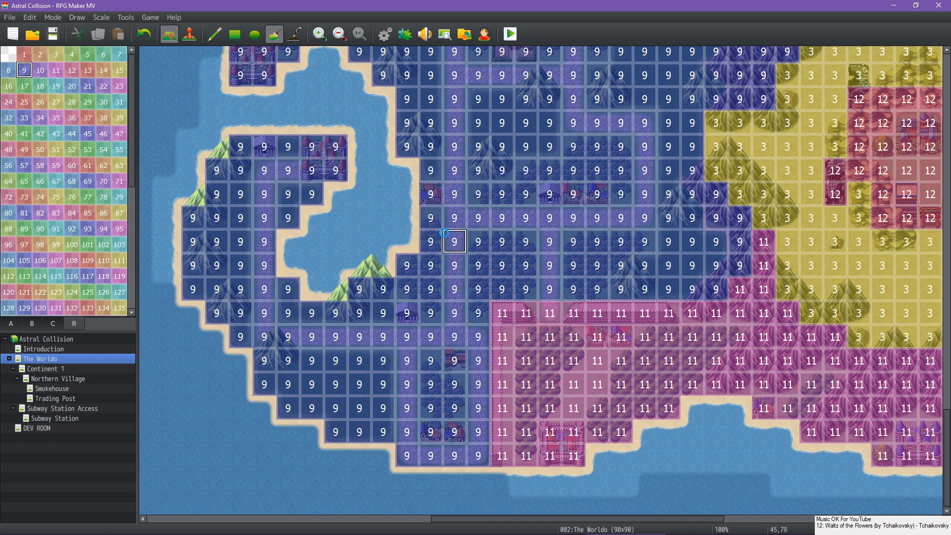
Shade the World Name cell (Medieval—9) light green in the Astral Collision Math spreadsheet and return to the map editor.
mouse_move(385, 534)
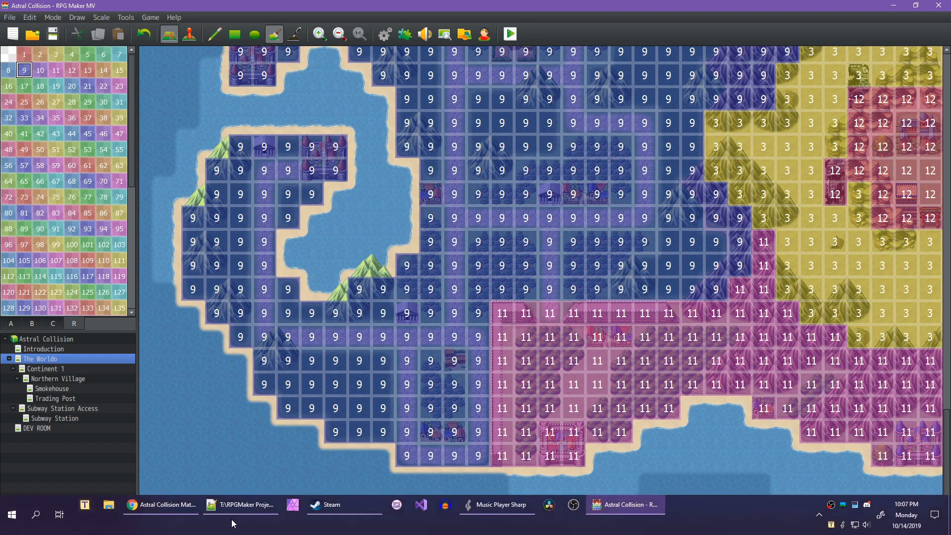
click(163, 507)
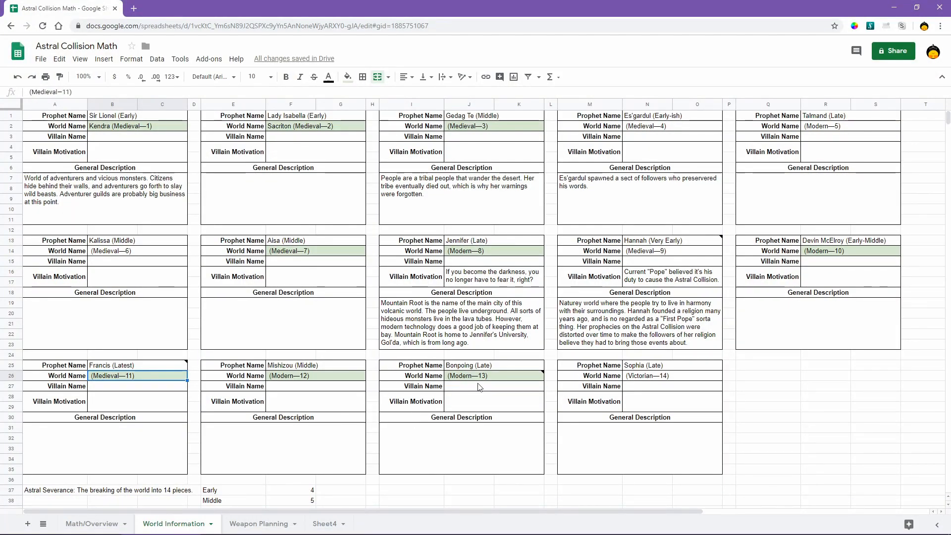
click(662, 250)
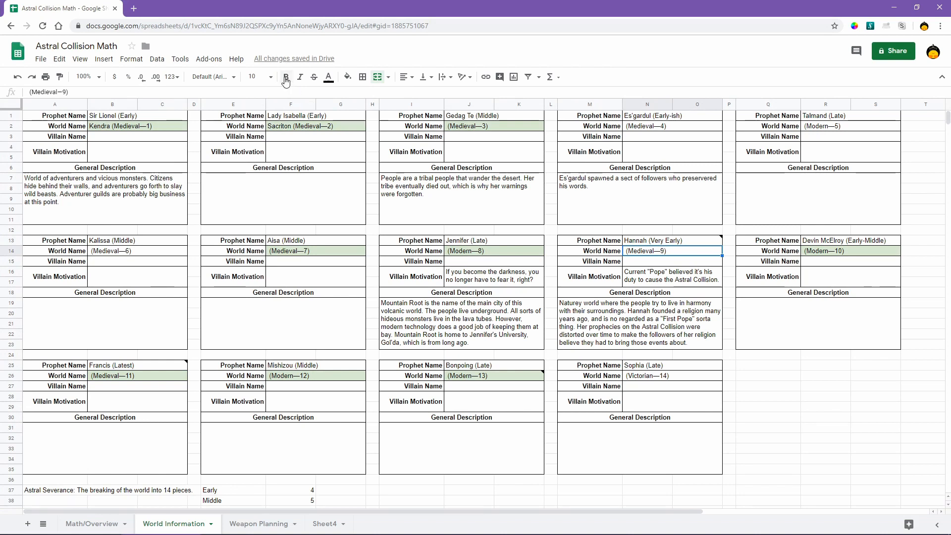
click(335, 84)
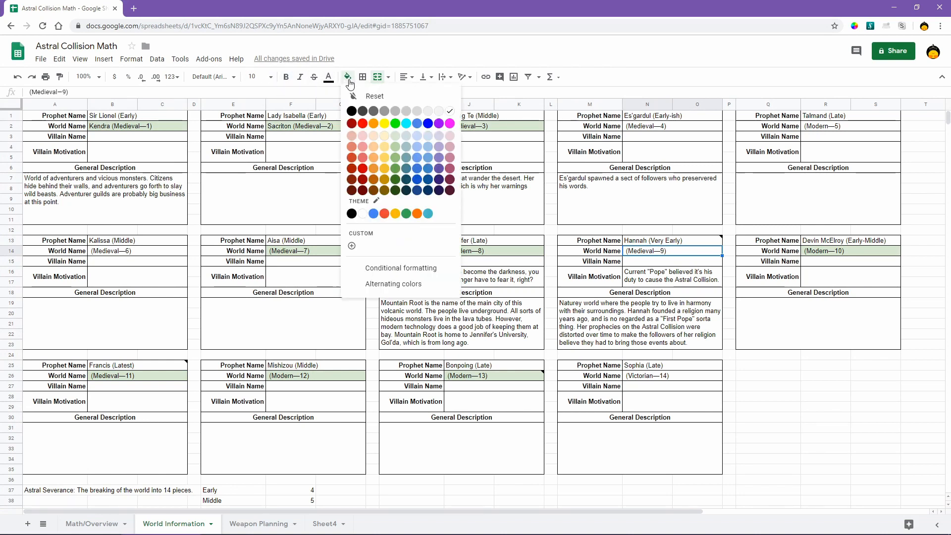
click(393, 142)
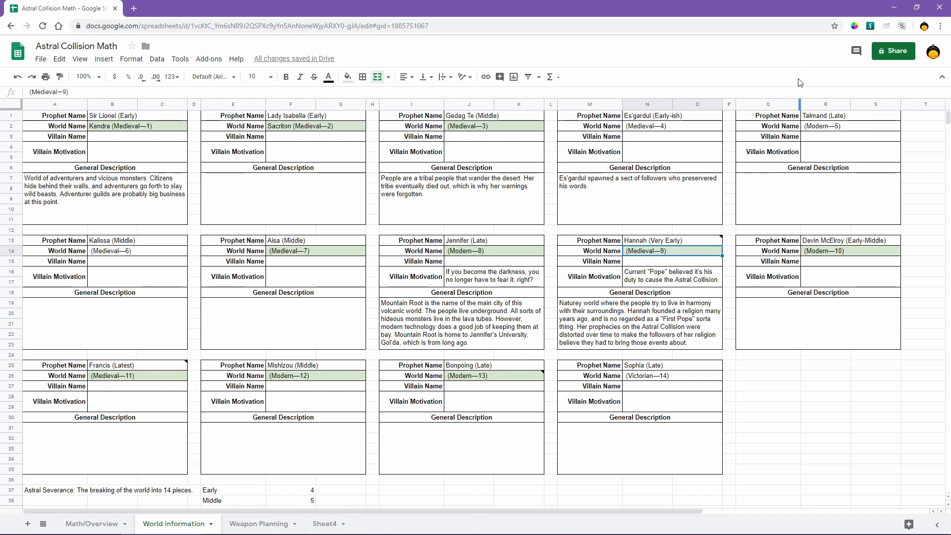
click(894, 8)
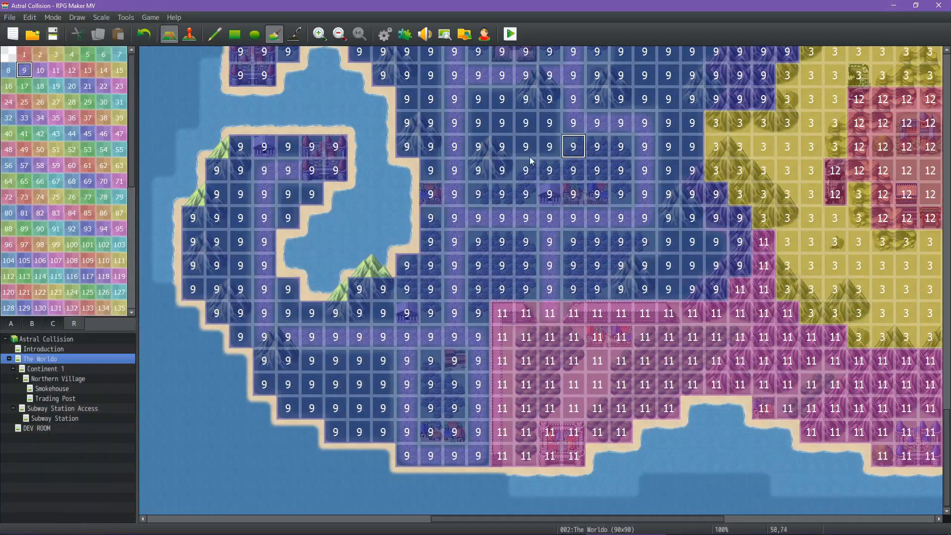
Survey the whole overworld with regions hidden and terrain tiles shown, and examine the open ocean north of the western continent.
middle_drag(548, 337, 475, 196)
middle_drag(598, 271, 578, 295)
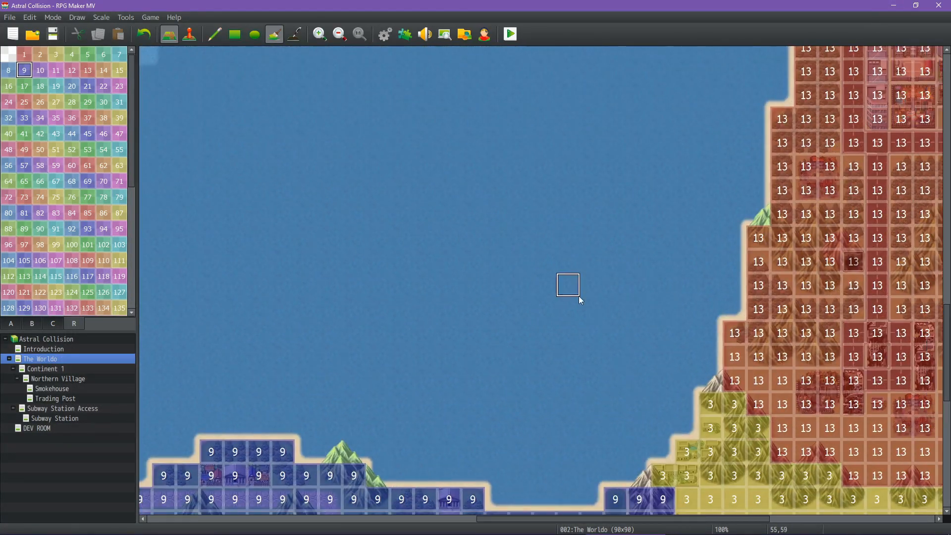
middle_drag(527, 272, 561, 331)
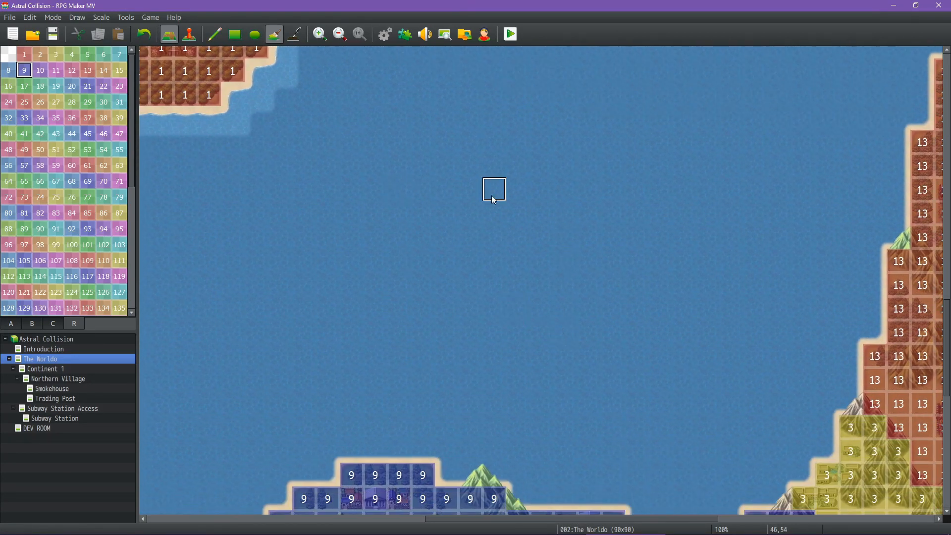
ctrl+scroll(504, 203, down, 2)
ctrl+scroll(467, 205, down, 1)
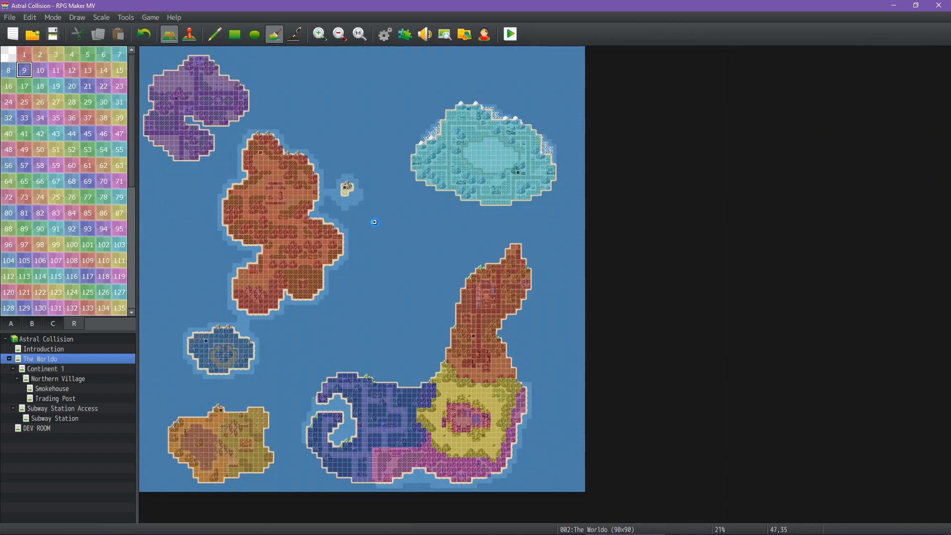
click(7, 323)
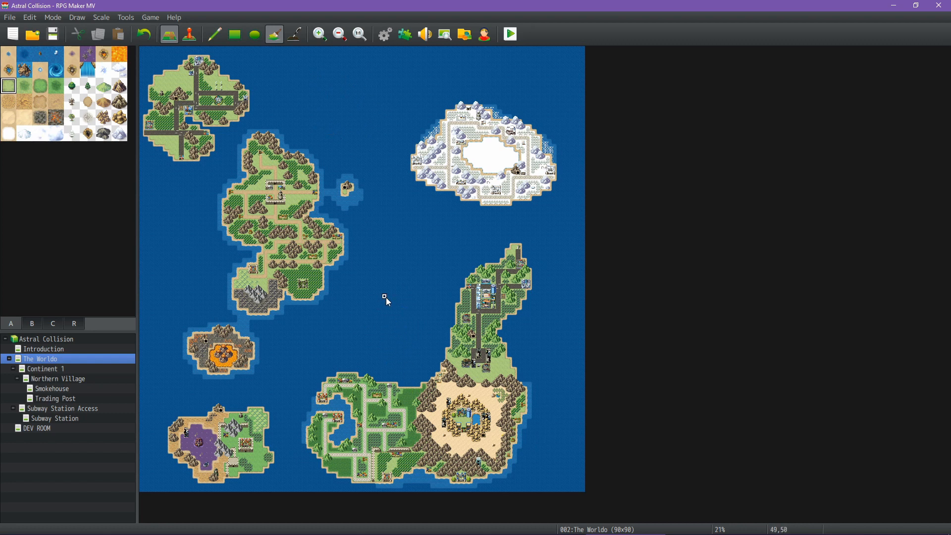
ctrl+scroll(410, 323, up, 3)
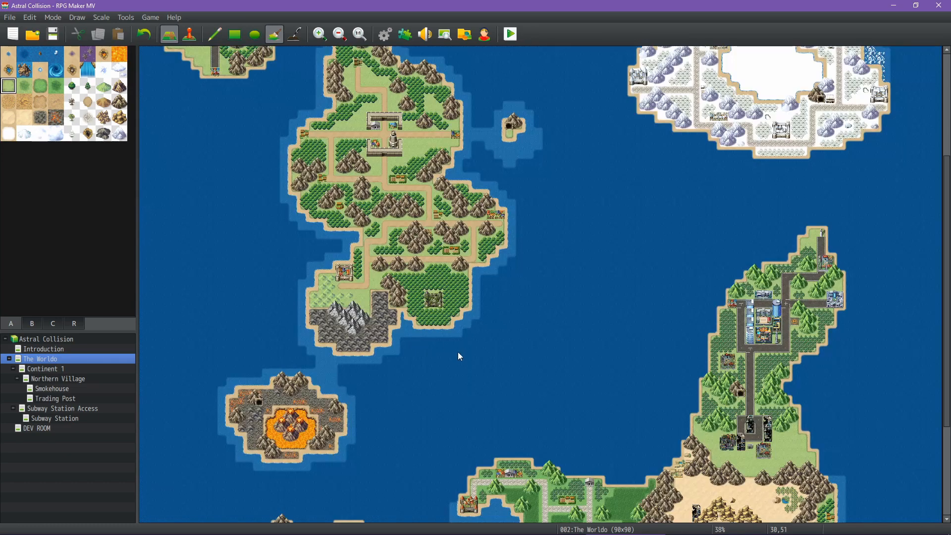
middle_click(623, 392)
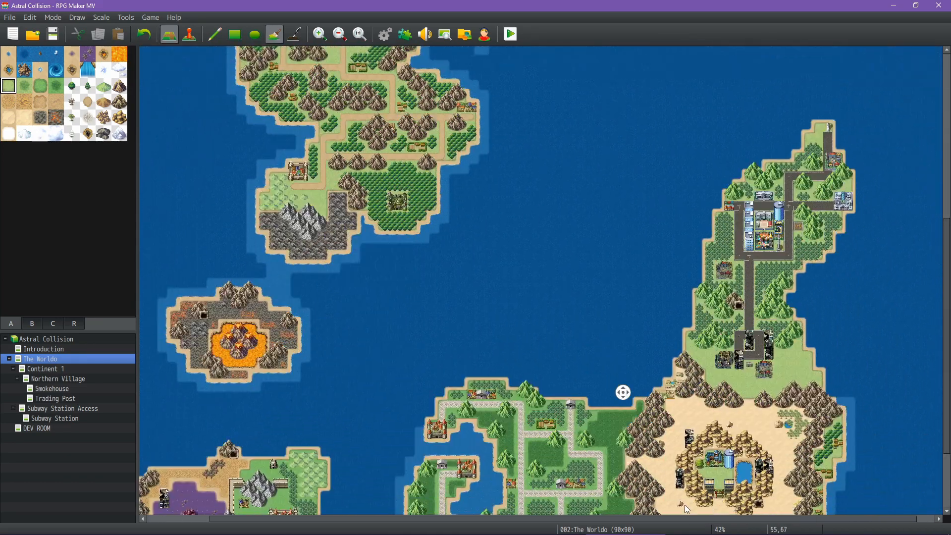
middle_click(653, 444)
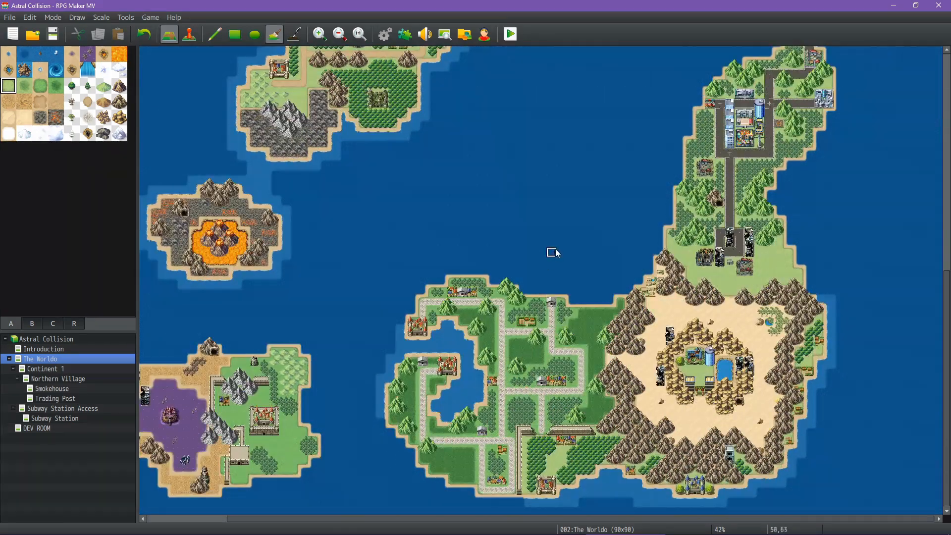
ctrl+scroll(629, 245, up, 5)
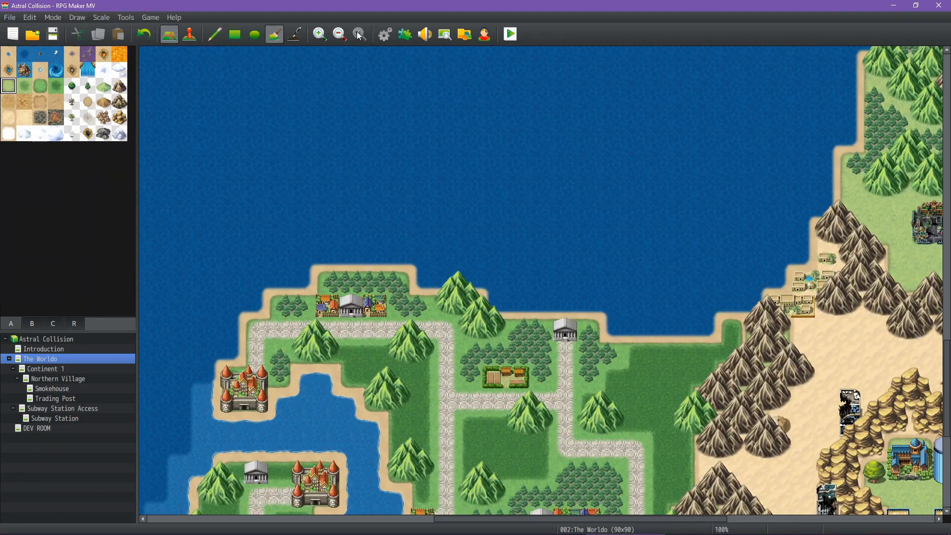
middle_click(583, 292)
middle_click(282, 135)
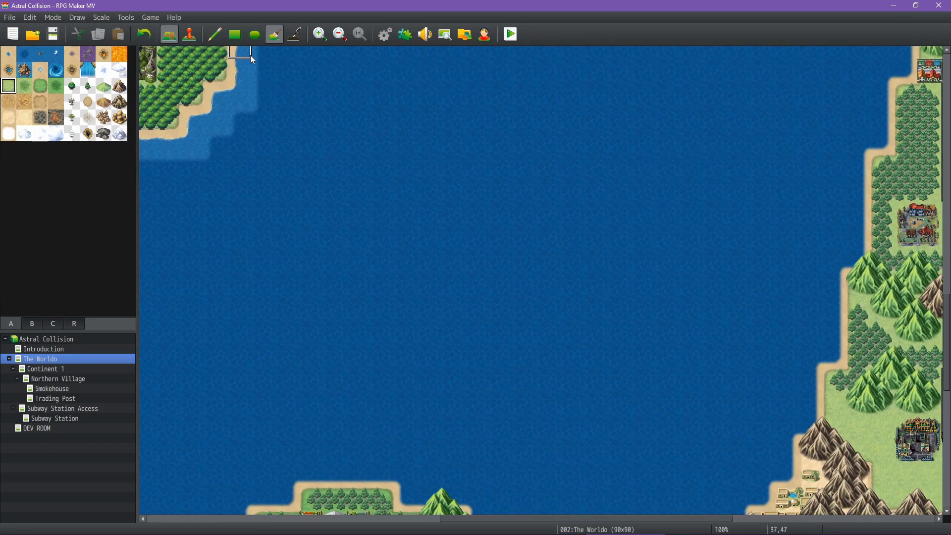
Draw overlapping grass ellipses in the open central ocean to form a new island's northern arm and western side.
click(256, 36)
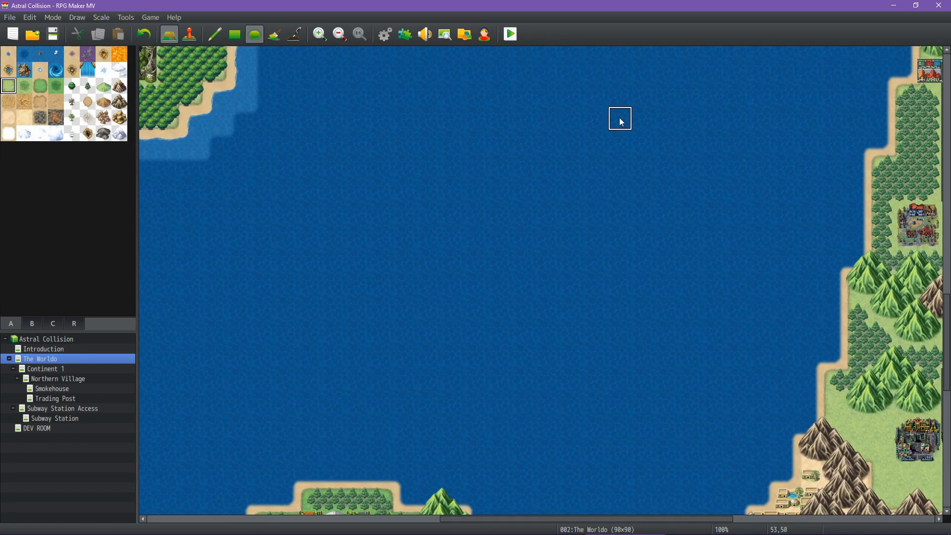
drag(644, 99, 498, 150)
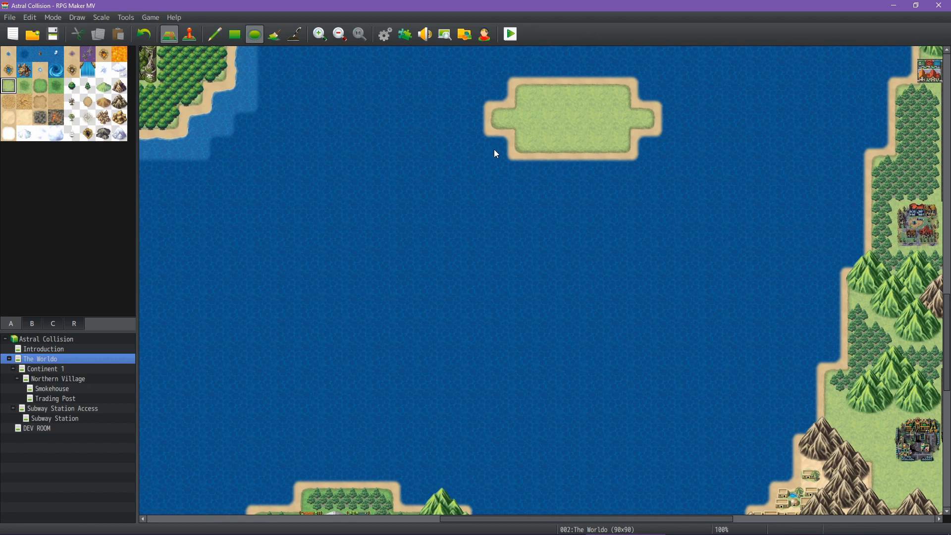
drag(549, 118, 367, 215)
drag(454, 166, 304, 305)
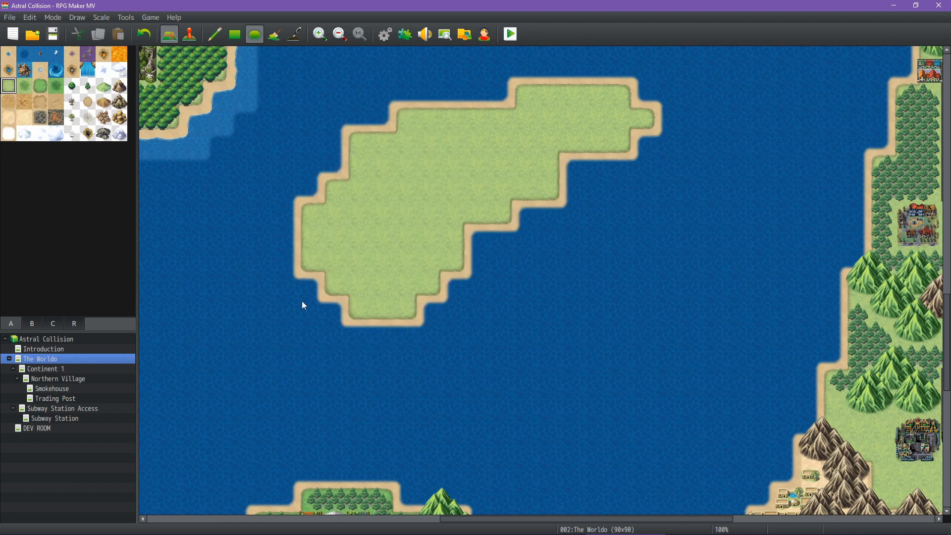
drag(376, 293, 474, 406)
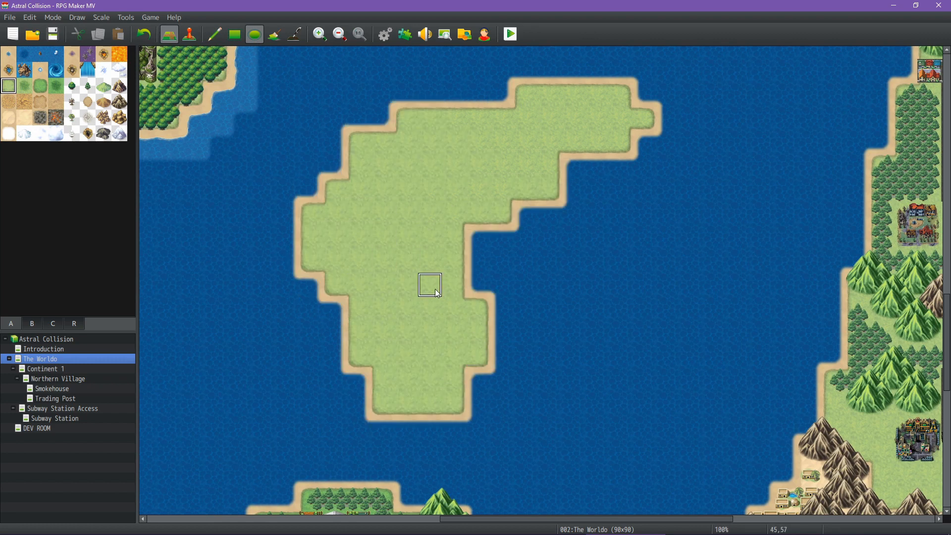
Extend the island with grass ellipses around its south, east and northeast, and fill the enclosed centre with grass.
drag(438, 294, 589, 448)
drag(541, 355, 662, 444)
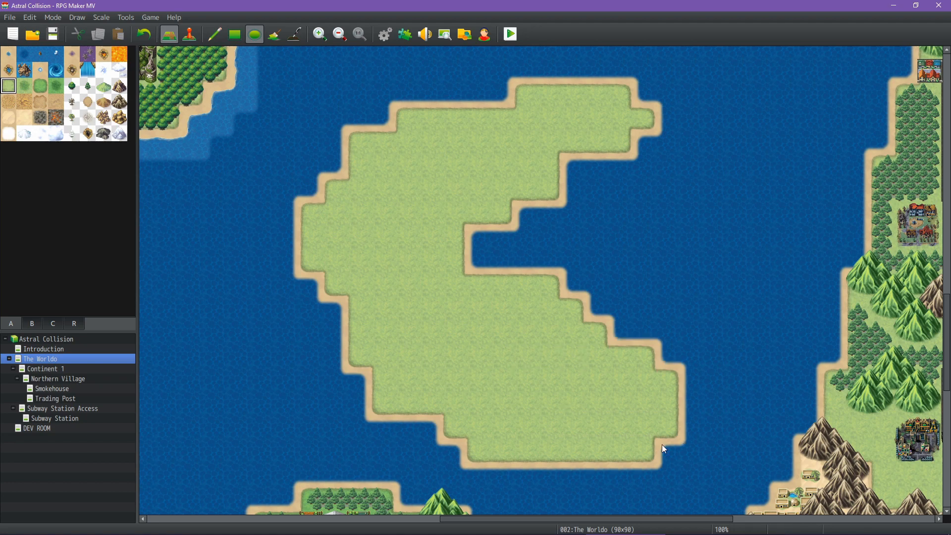
drag(620, 403, 746, 284)
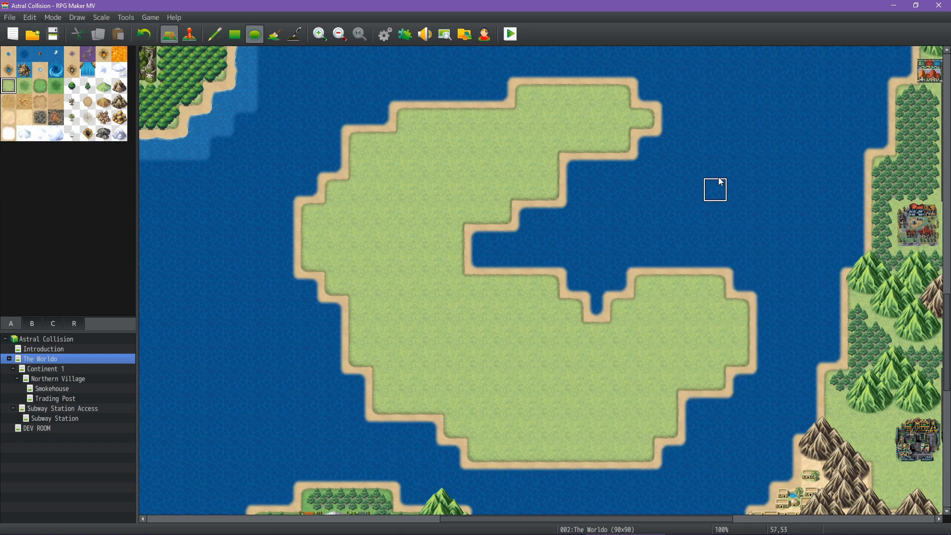
drag(717, 166, 638, 293)
drag(700, 112, 551, 210)
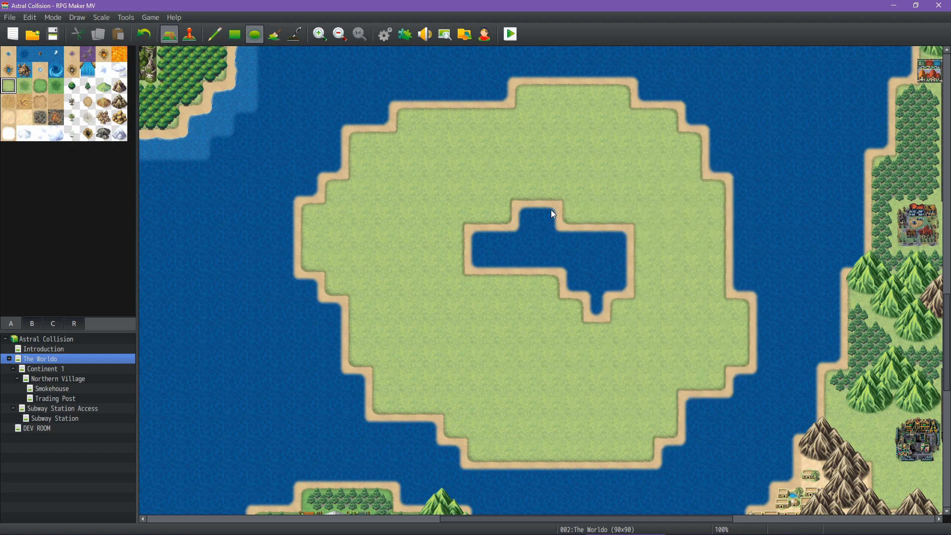
drag(652, 194, 468, 305)
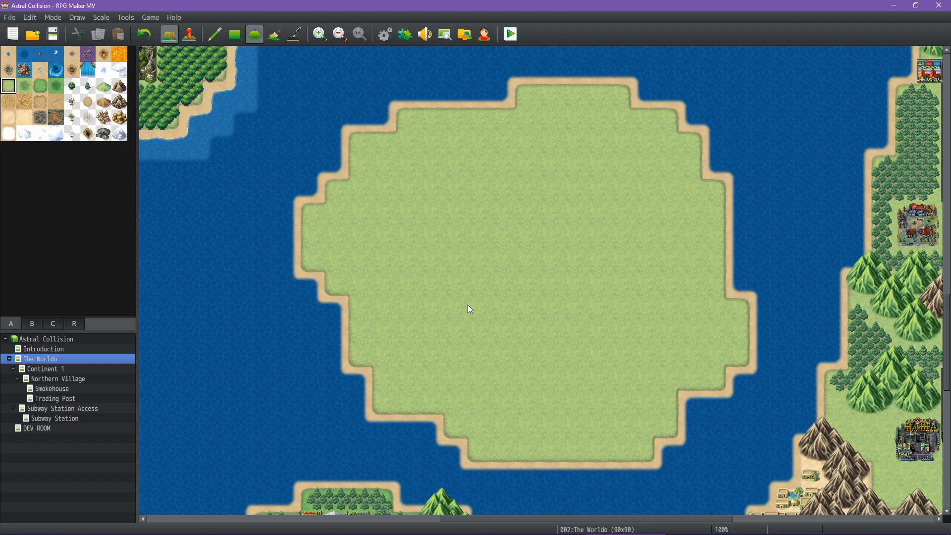
Paint shallow-water rectangles across the strait between the new island's southeast shore and the mainland coast.
mouse_move(561, 338)
middle_down()
mouse_move(579, 400)
mouse_move(567, 325)
middle_up()
middle_drag(541, 292, 540, 280)
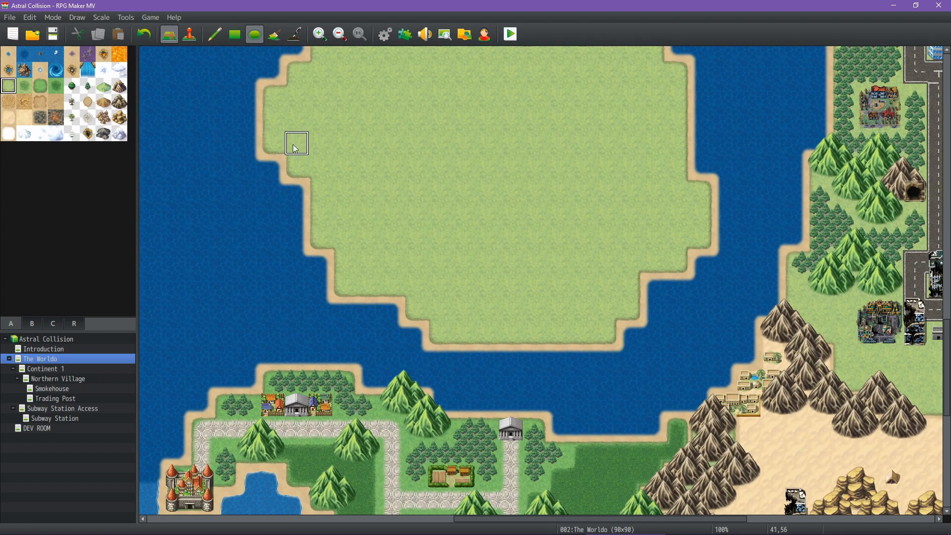
click(7, 54)
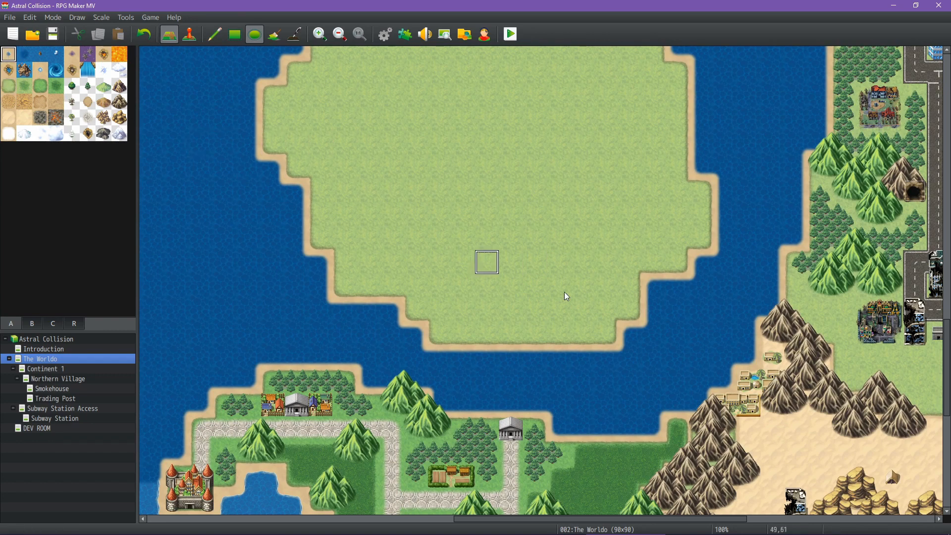
click(235, 34)
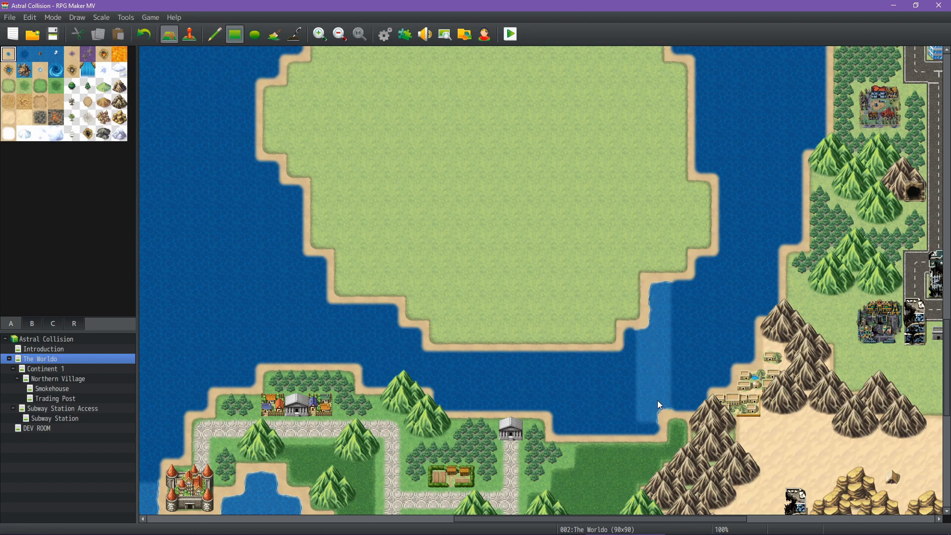
mouse_move(676, 309)
mouse_down()
mouse_move(675, 286)
mouse_move(766, 308)
mouse_move(686, 307)
mouse_up()
drag(724, 336, 697, 332)
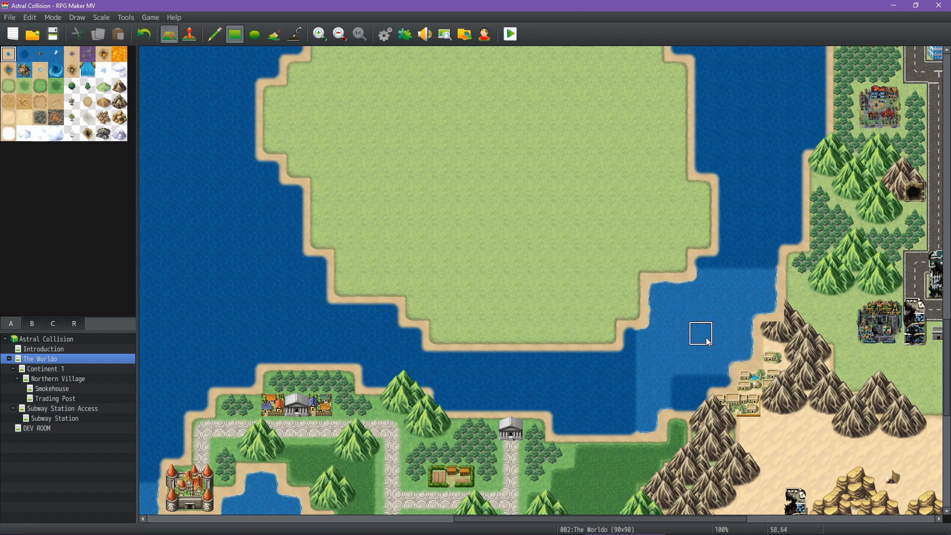
Extend the shallow water southwest along the mainland's north coast and northeast up the eastern peninsula's shore.
mouse_move(723, 374)
mouse_down()
mouse_move(677, 373)
mouse_move(693, 401)
mouse_up()
mouse_move(627, 348)
mouse_down()
mouse_move(626, 379)
mouse_move(632, 359)
mouse_up()
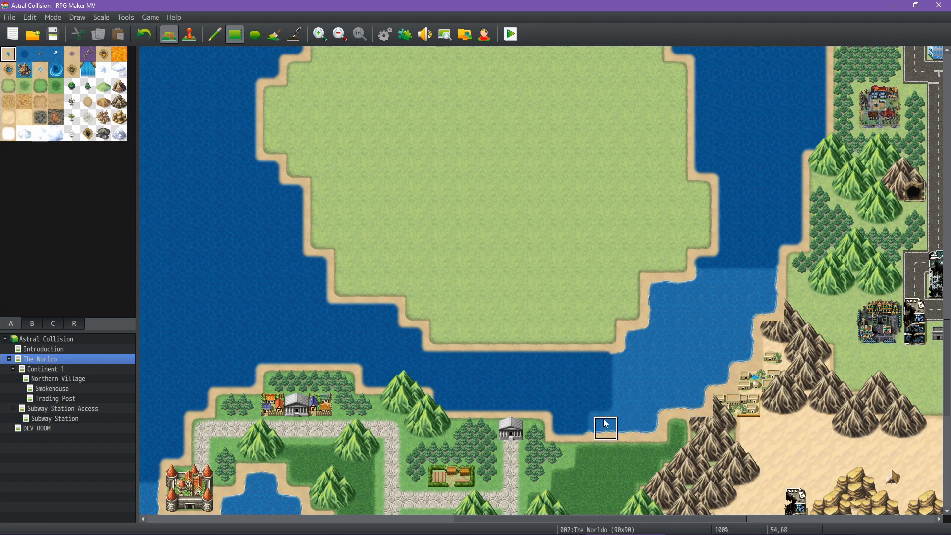
mouse_move(607, 425)
mouse_down()
mouse_move(629, 382)
mouse_move(575, 421)
mouse_move(594, 411)
mouse_up()
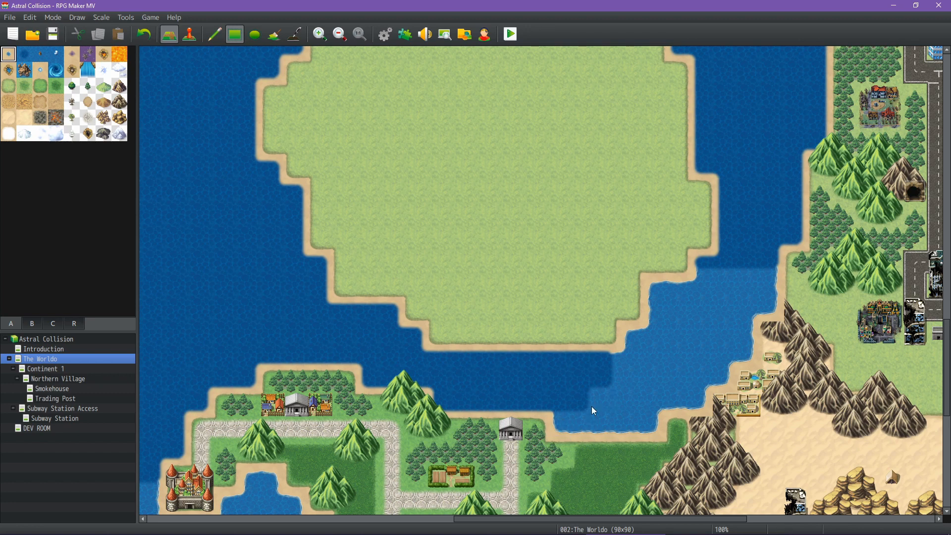
mouse_move(703, 263)
mouse_down()
mouse_move(774, 255)
mouse_move(792, 212)
mouse_move(771, 236)
mouse_move(771, 213)
mouse_move(796, 195)
mouse_move(675, 282)
mouse_up()
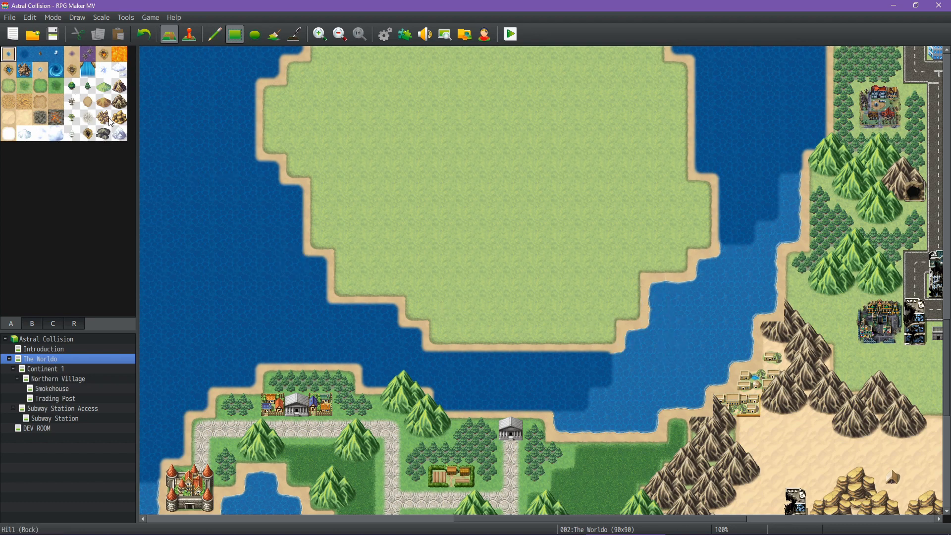
Draw an oval shallow-water lake about 5 by 4 tiles inside the new grass island.
click(33, 325)
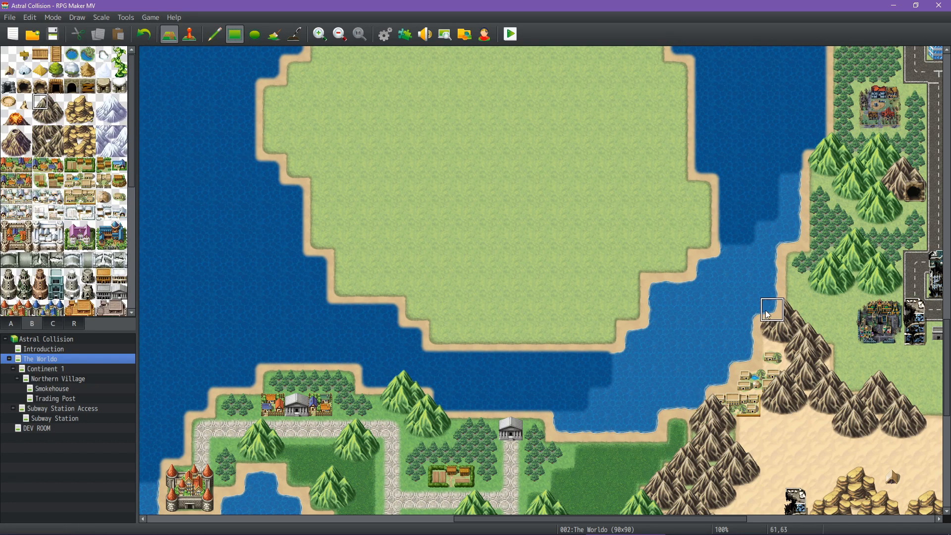
click(11, 325)
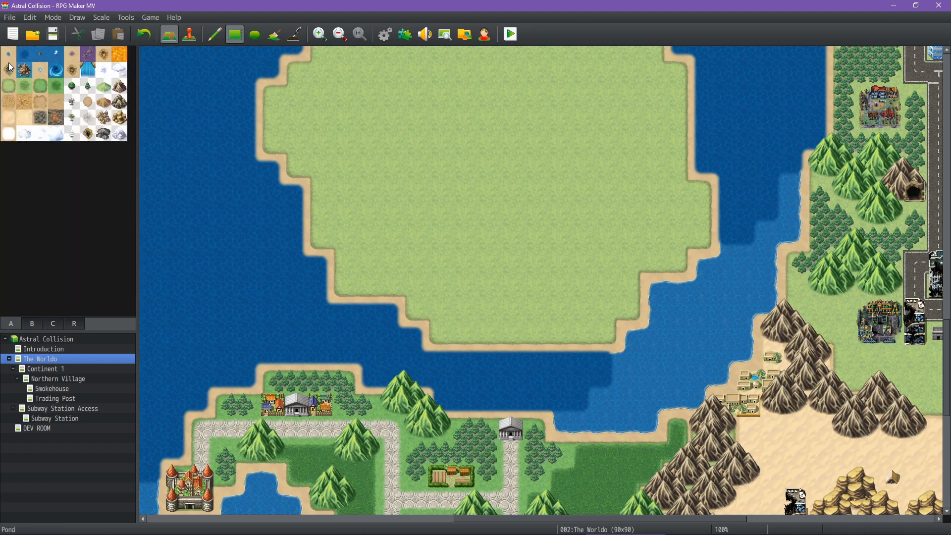
mouse_move(444, 322)
middle_down()
mouse_move(394, 257)
mouse_move(416, 233)
middle_up()
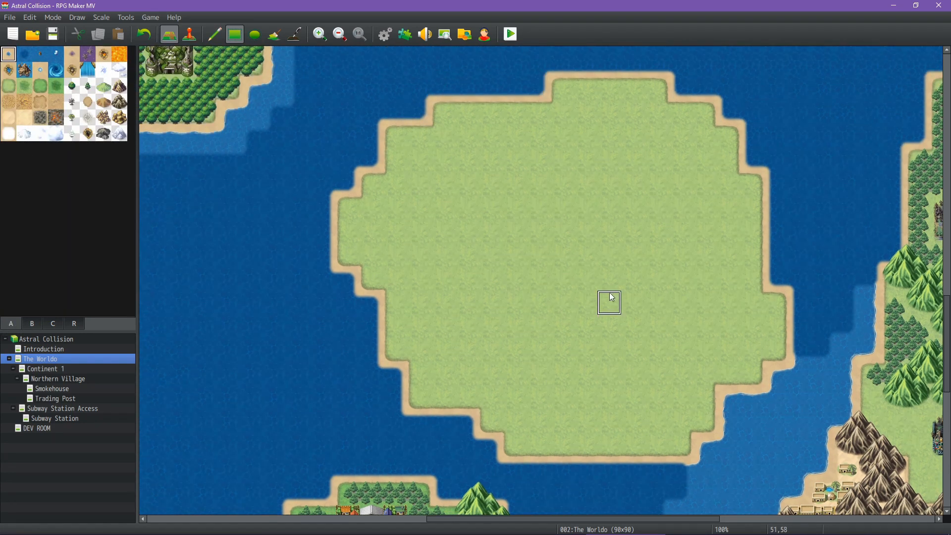
click(254, 35)
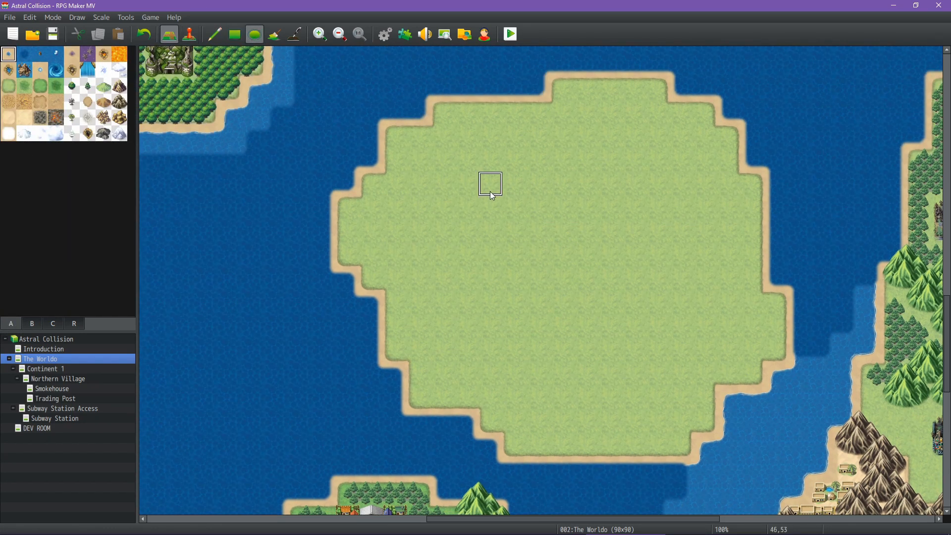
drag(537, 254, 637, 319)
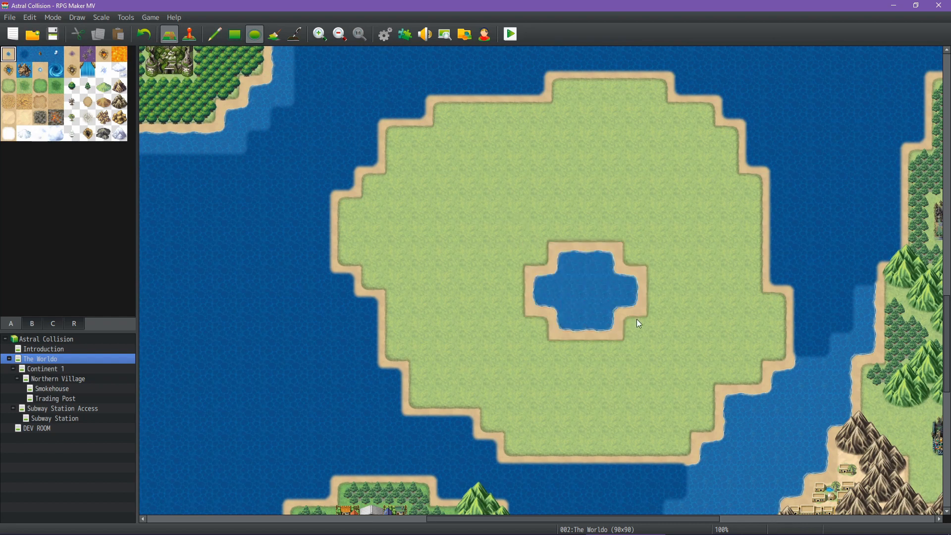
Trim the lake's bottom row and western edge back to grass with rectangles.
click(238, 39)
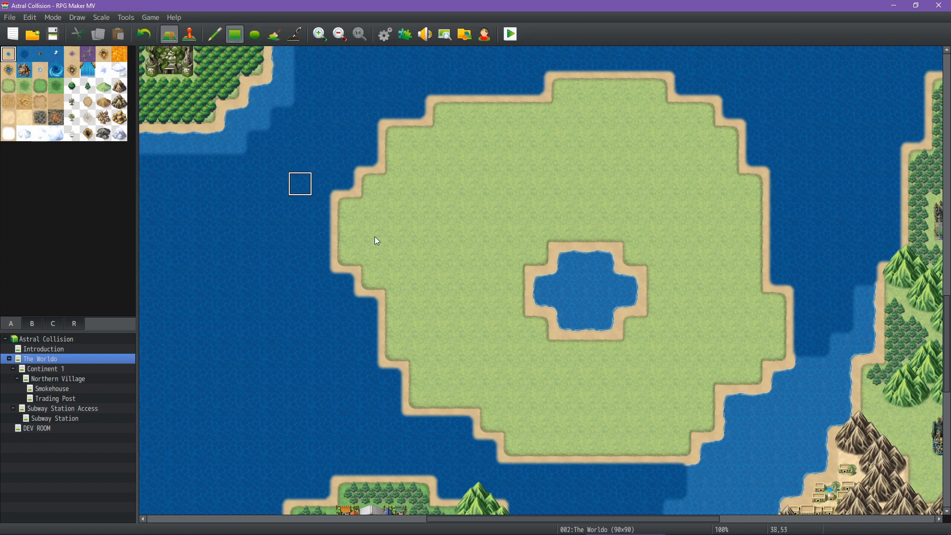
drag(640, 337, 510, 331)
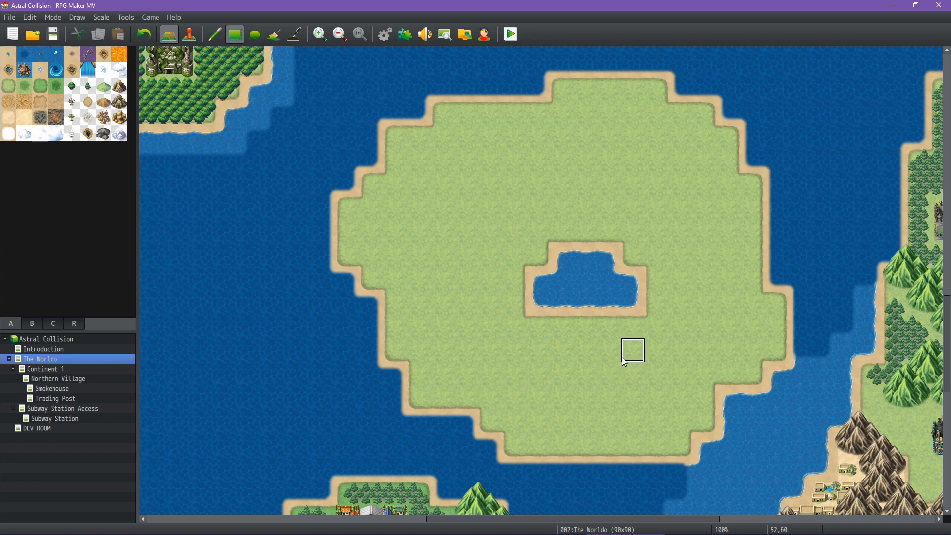
drag(537, 277, 562, 301)
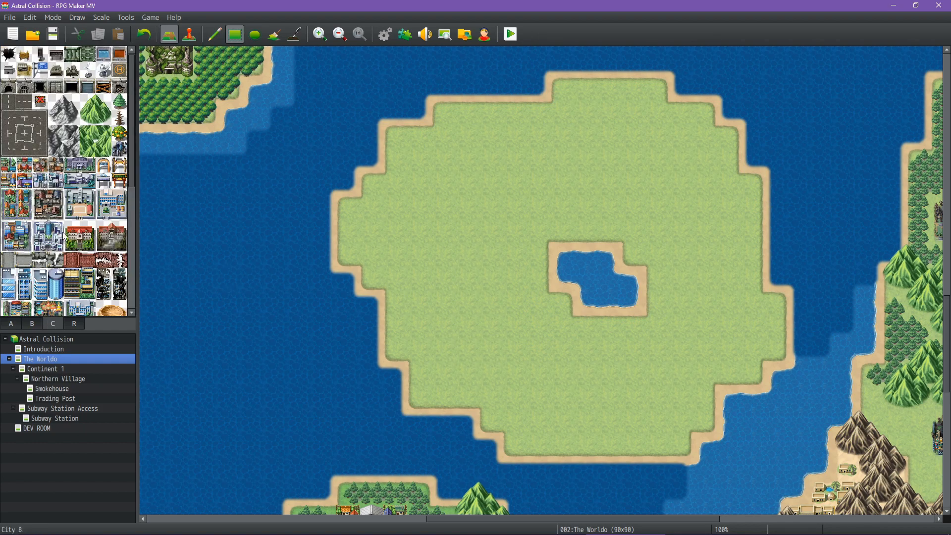
Place the Floating Continent tile graphic over the new island's lake, with its shadow on the water.
scroll(70, 267, down, 5)
scroll(70, 267, down, 1)
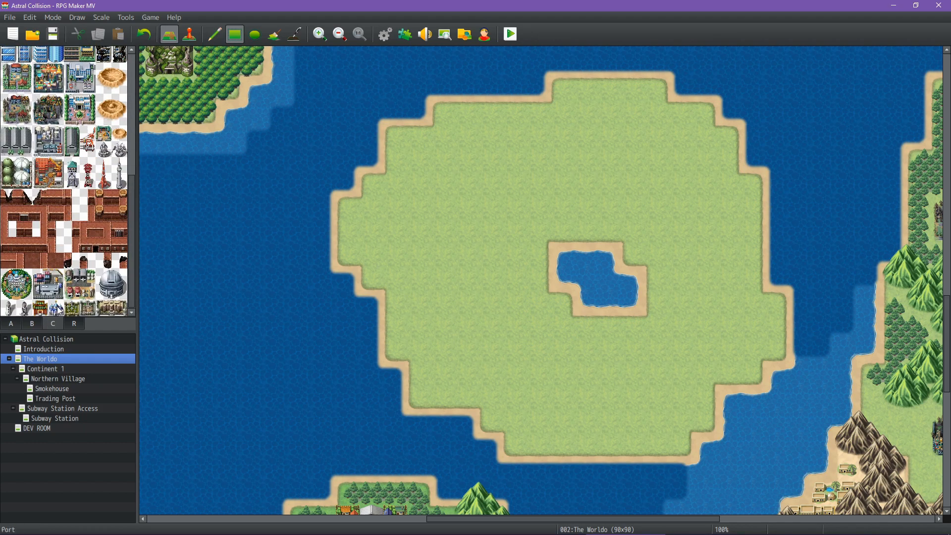
click(28, 323)
scroll(79, 238, down, 3)
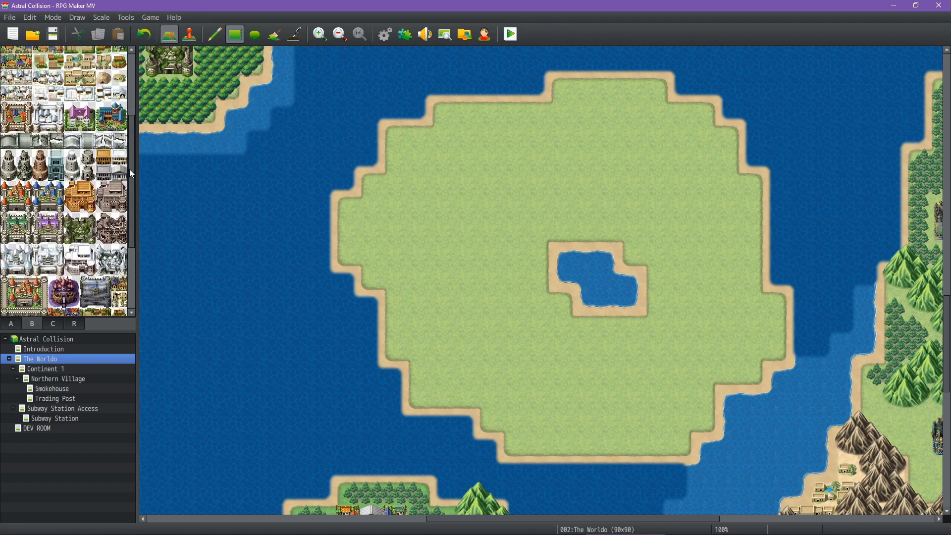
drag(130, 168, 121, 257)
drag(40, 280, 59, 307)
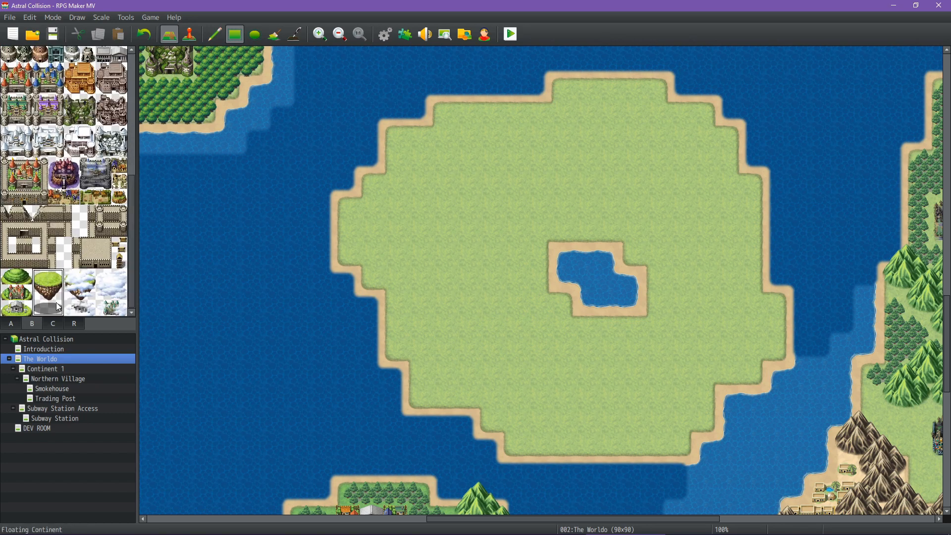
click(217, 35)
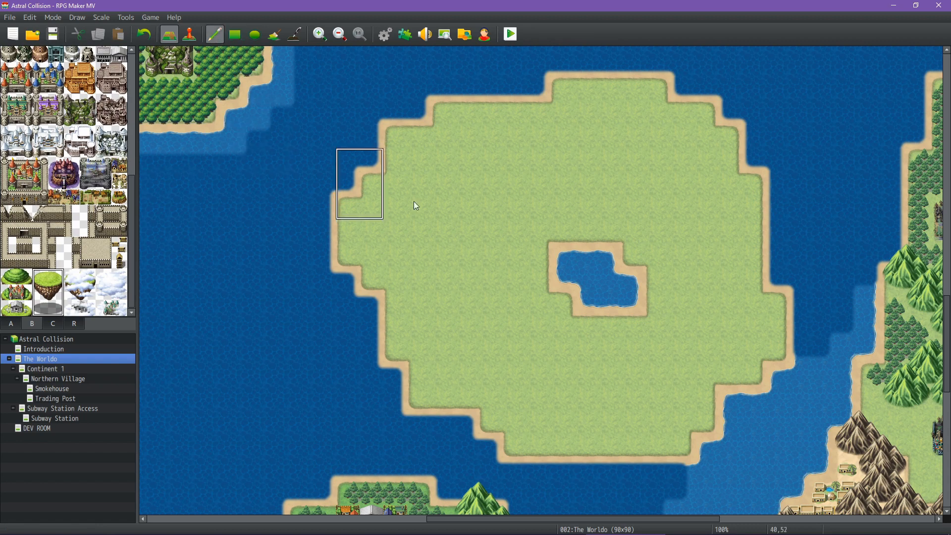
click(597, 256)
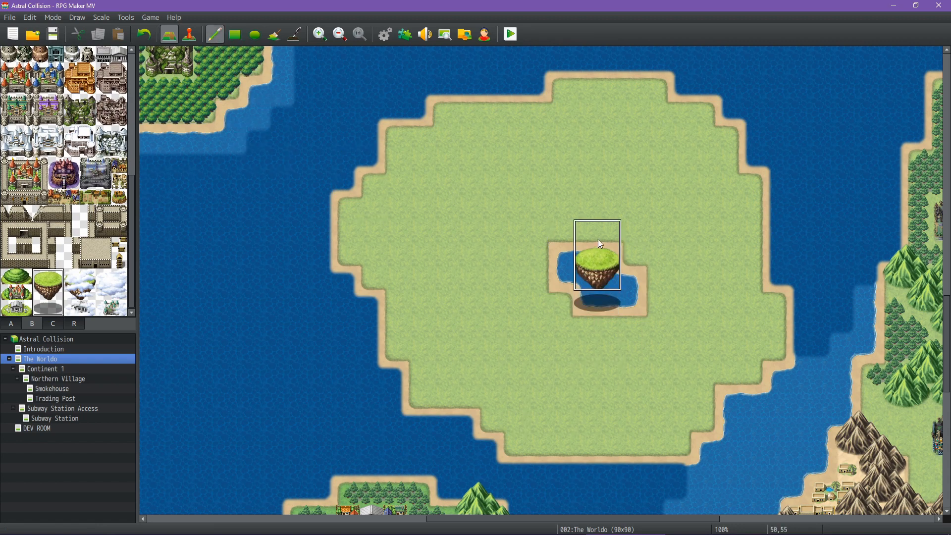
key(ctrl+z)
click(588, 244)
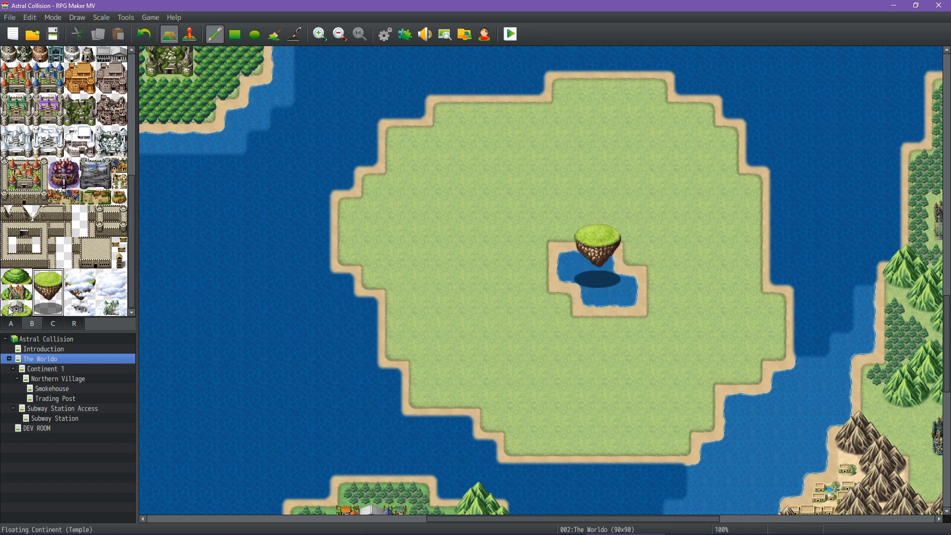
Place the Floating Continent (Temple) tile on the grassy top of the floating landmass above the lake.
drag(9, 308, 24, 309)
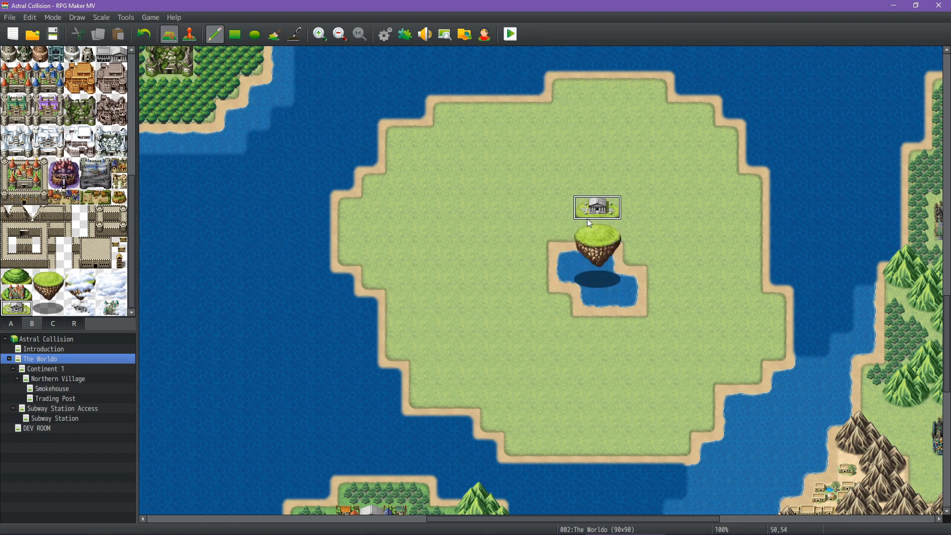
click(588, 217)
key(ctrl+z)
click(587, 228)
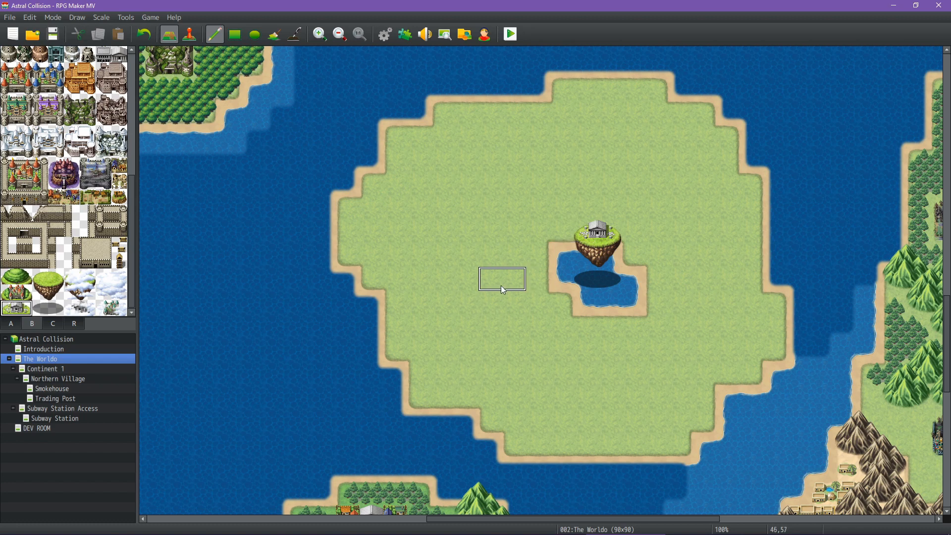
Lay a straight east-west road nine tiles long across the grass north of the lake.
scroll(64, 190, up, 3)
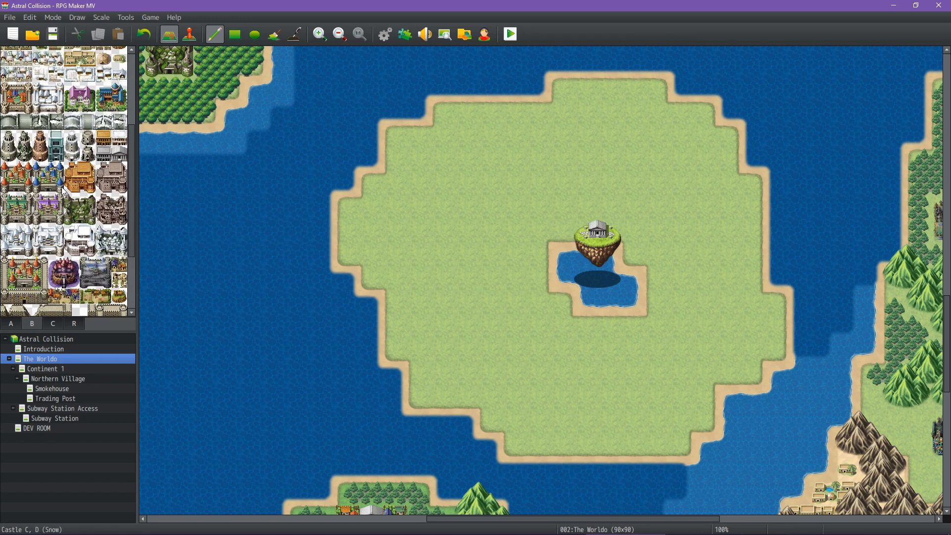
scroll(63, 191, up, 2)
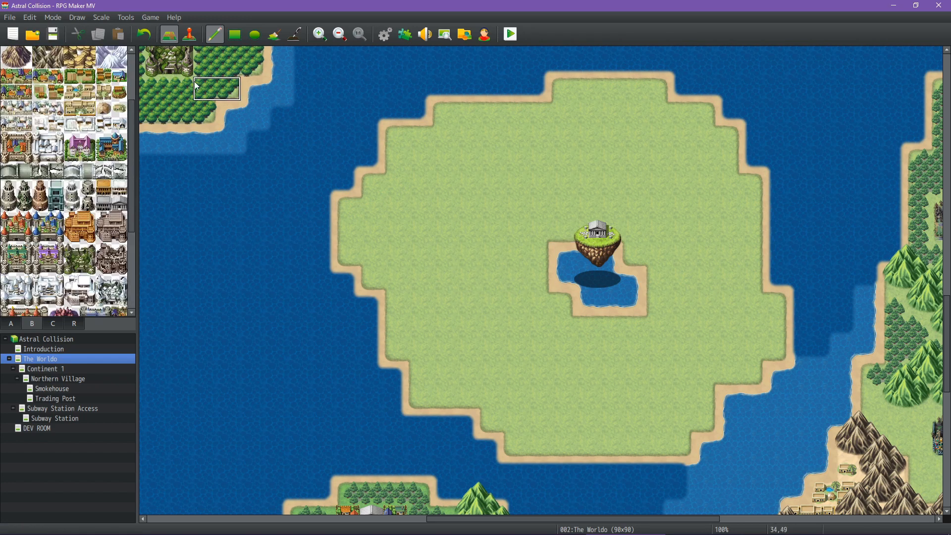
scroll(92, 114, down, 5)
scroll(38, 143, up, 8)
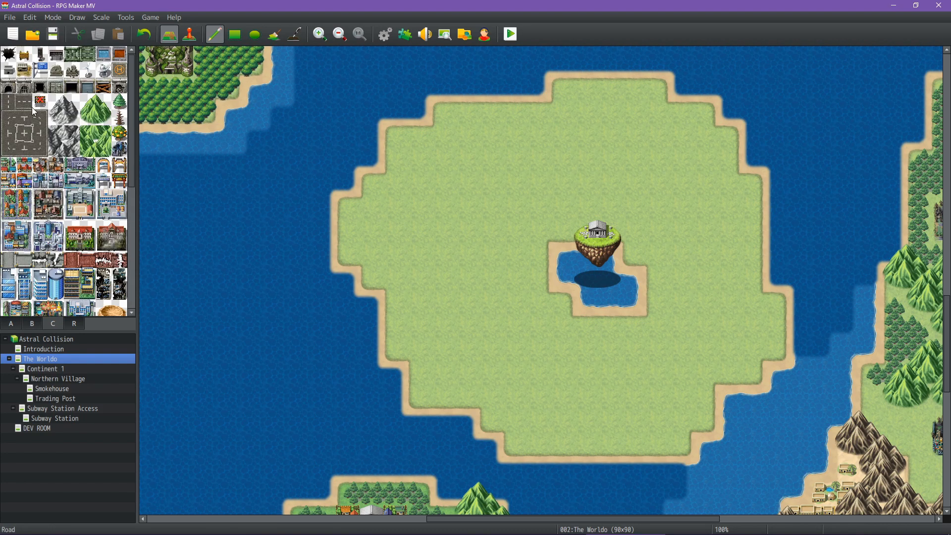
click(31, 104)
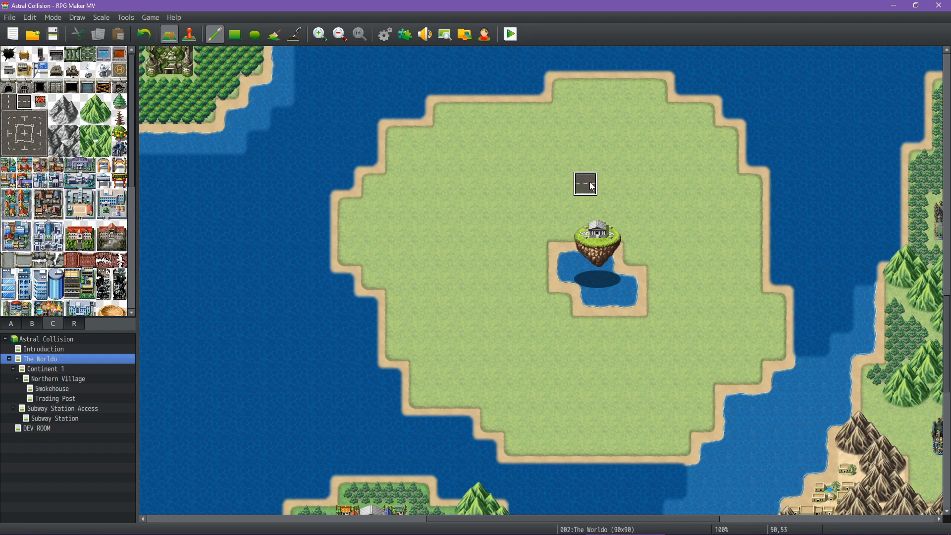
click(235, 34)
mouse_move(586, 184)
mouse_down()
mouse_move(466, 183)
mouse_move(491, 182)
mouse_up()
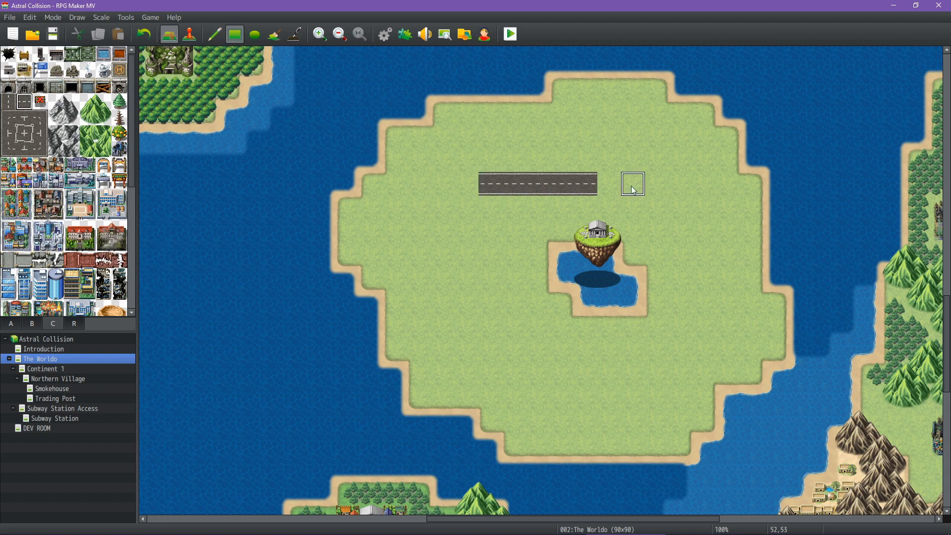
drag(610, 184, 682, 186)
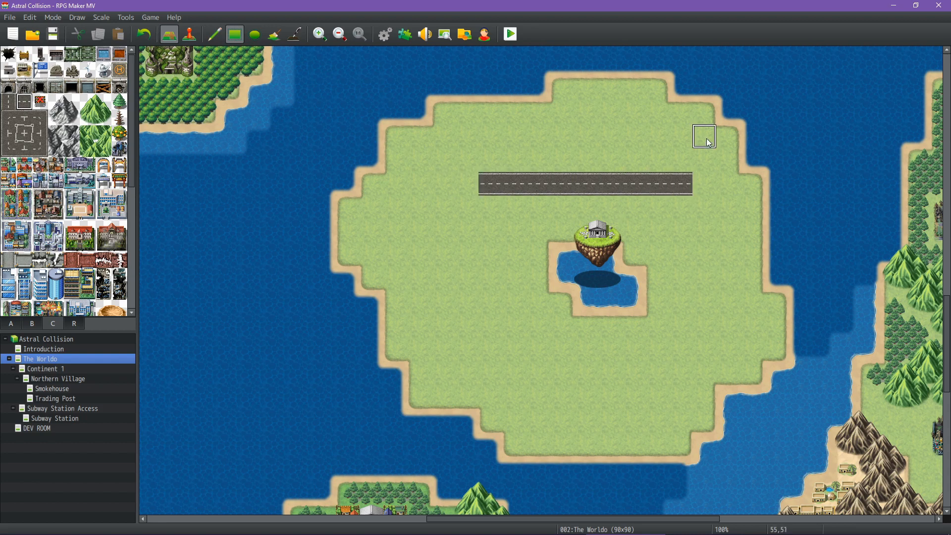
click(644, 382)
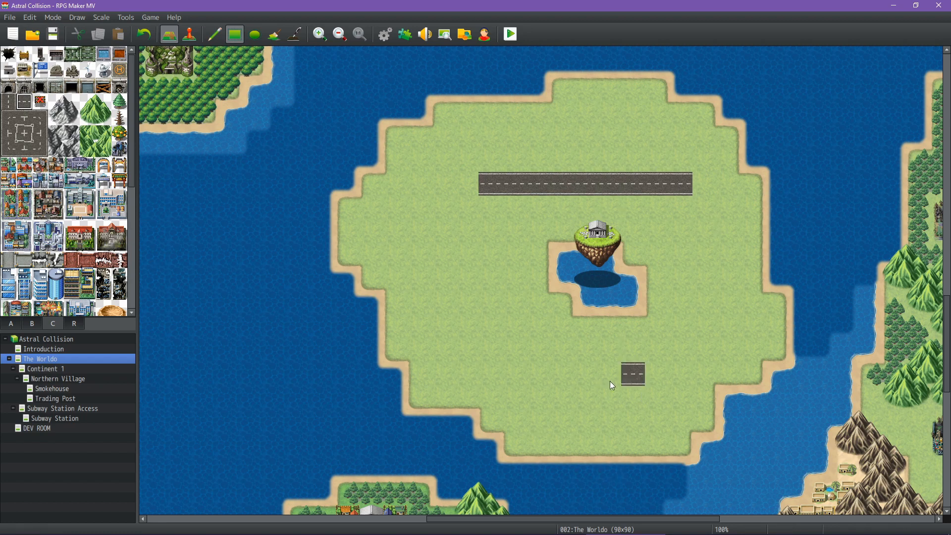
drag(586, 374, 547, 373)
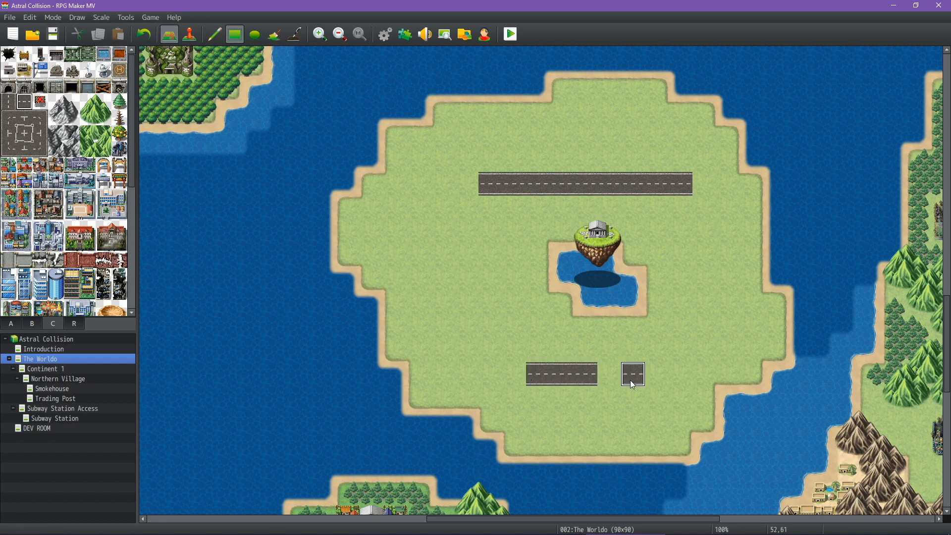
key(ctrl+z)
key(ctrl+z)
Lay an east-west road south of the lake, with six tiles west and two tiles east of a crossroads tile.
click(631, 395)
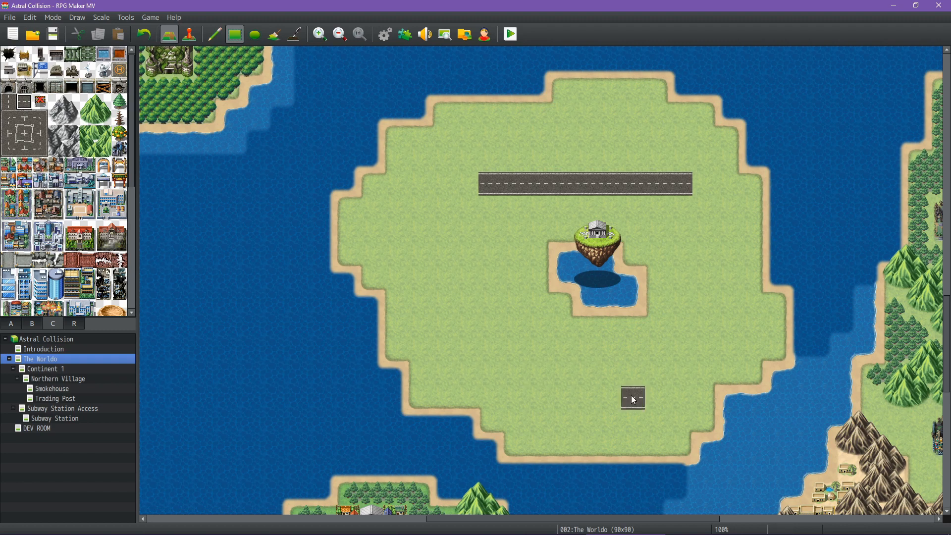
click(562, 391)
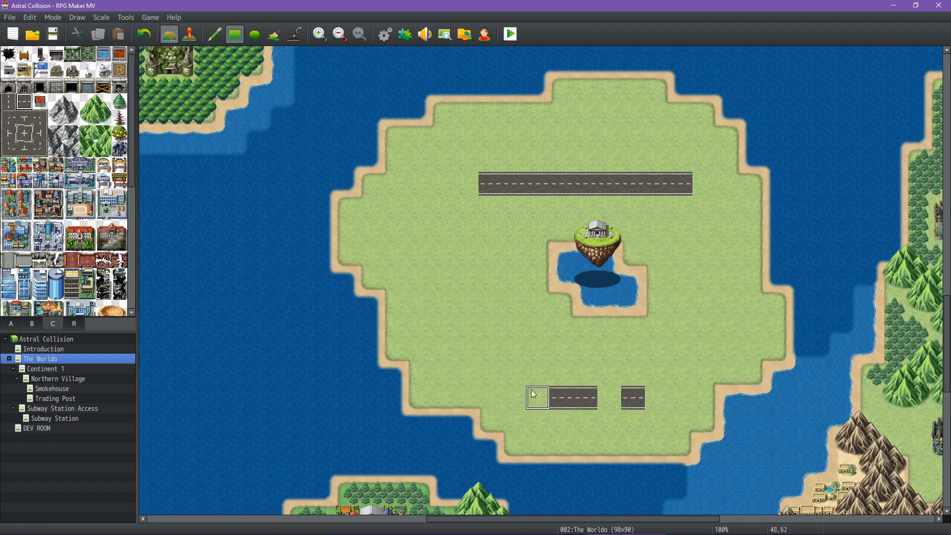
click(466, 397)
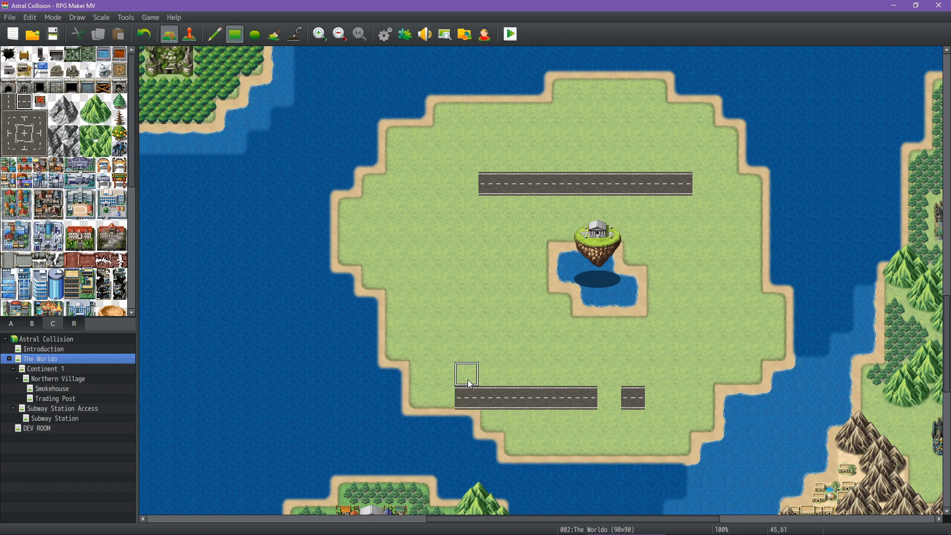
click(657, 398)
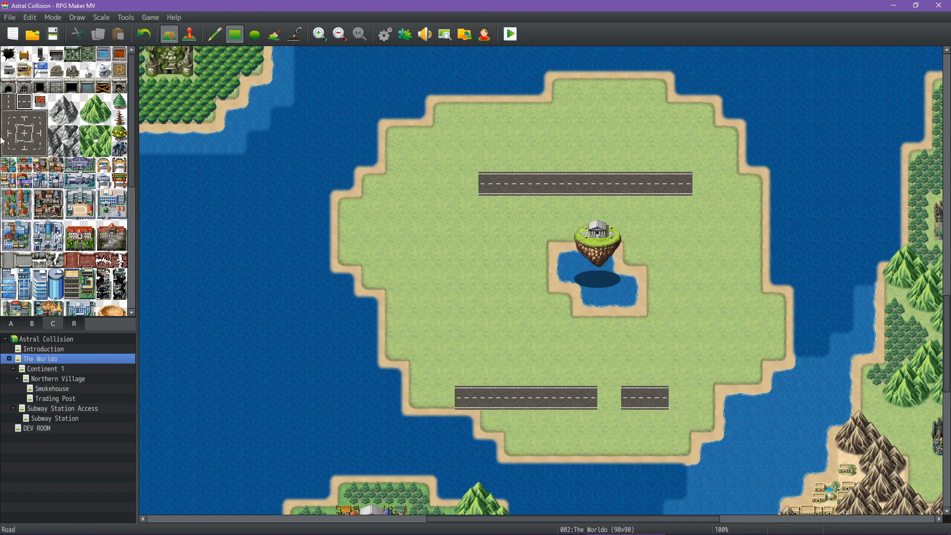
click(25, 149)
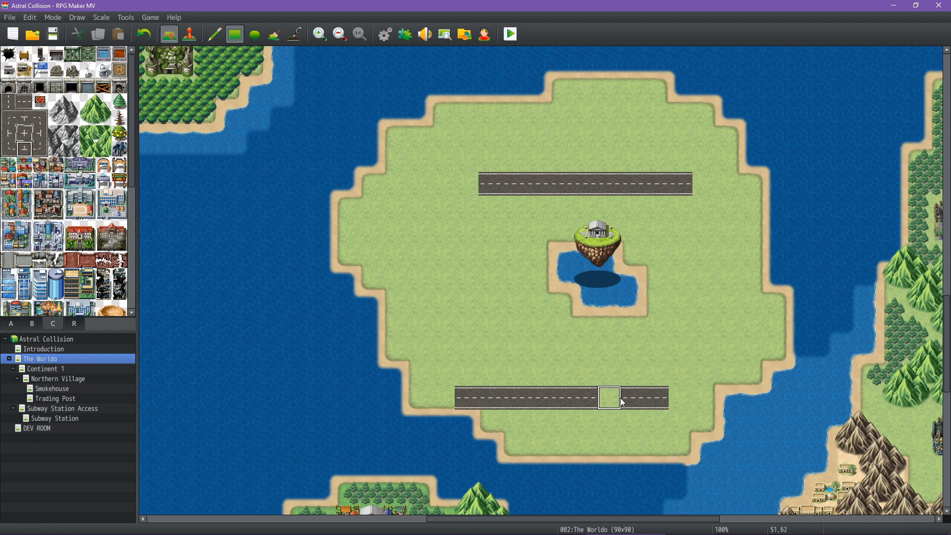
click(24, 133)
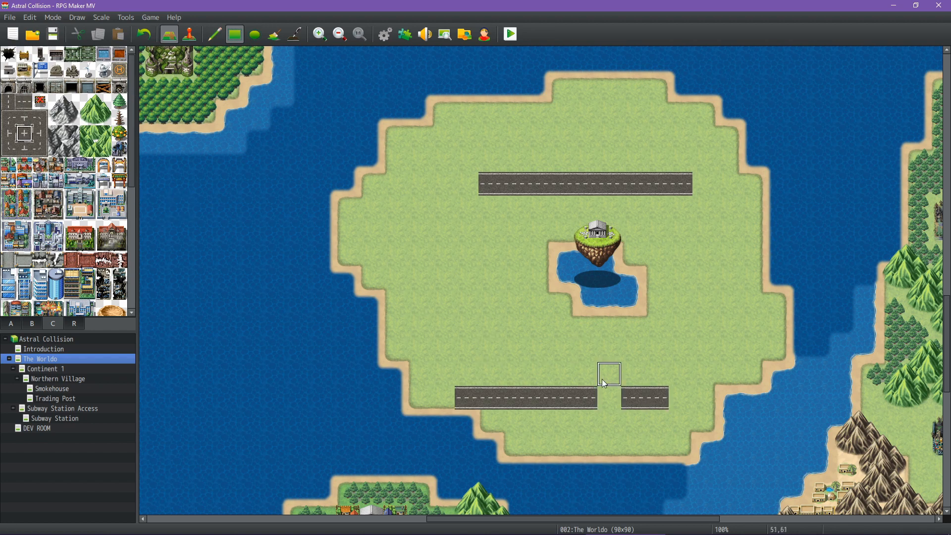
click(609, 398)
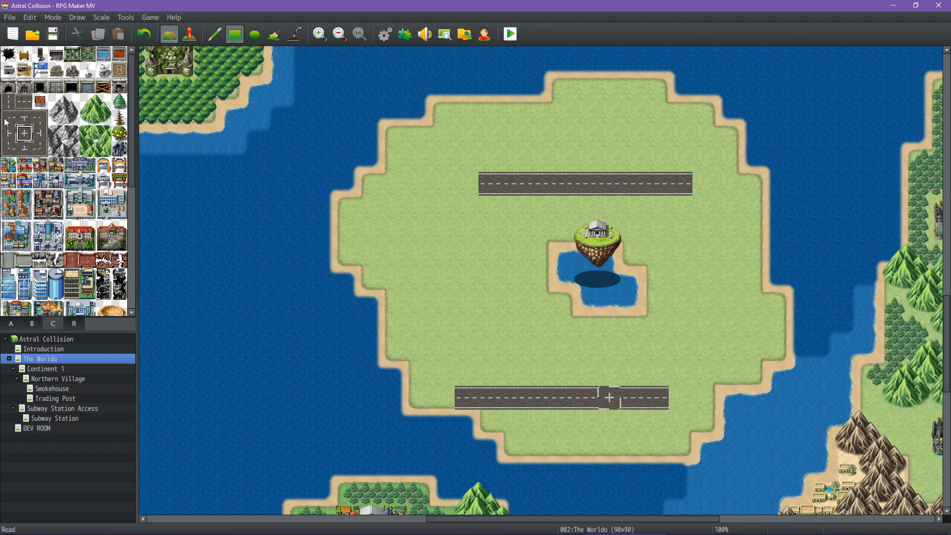
Add south-opening T-junctions at both ends of the northern road and a crossroads tile in its middle.
click(24, 117)
click(466, 182)
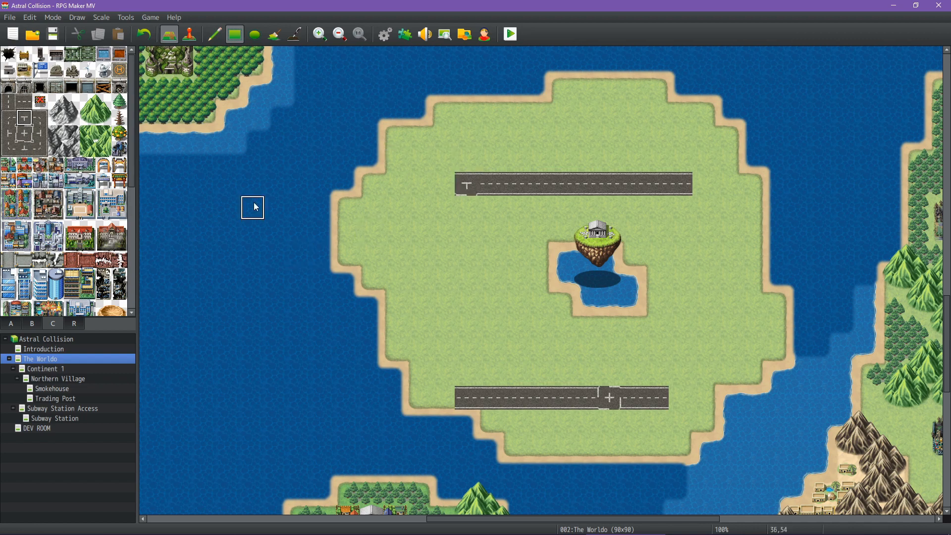
click(24, 149)
click(589, 188)
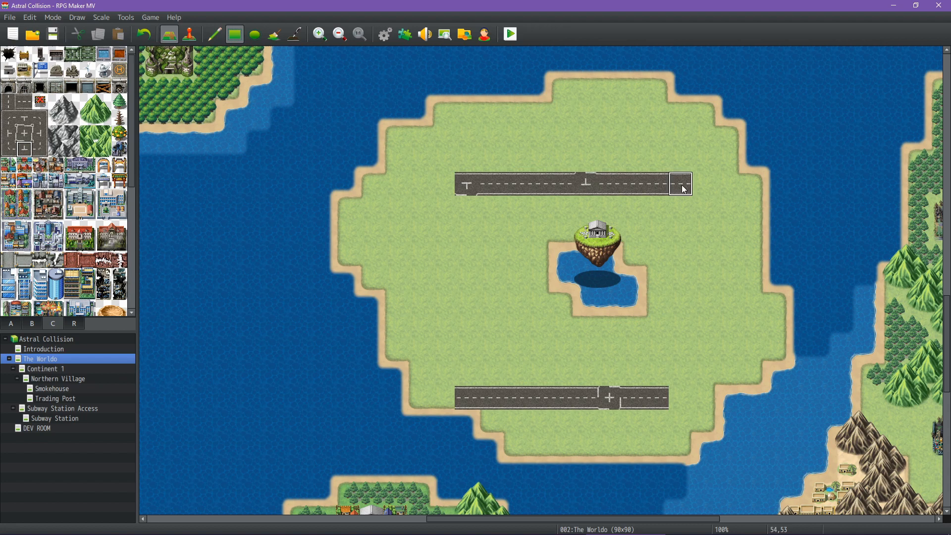
click(26, 133)
click(589, 183)
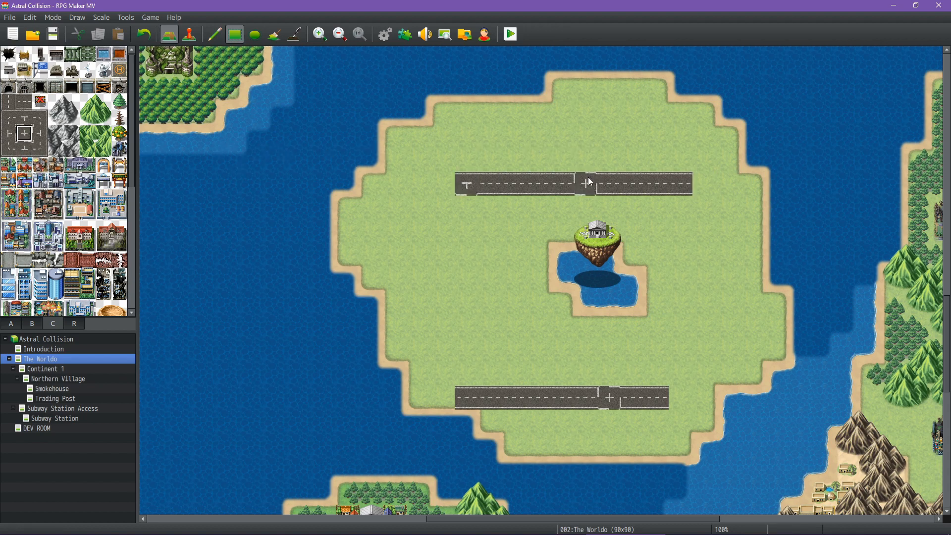
click(20, 123)
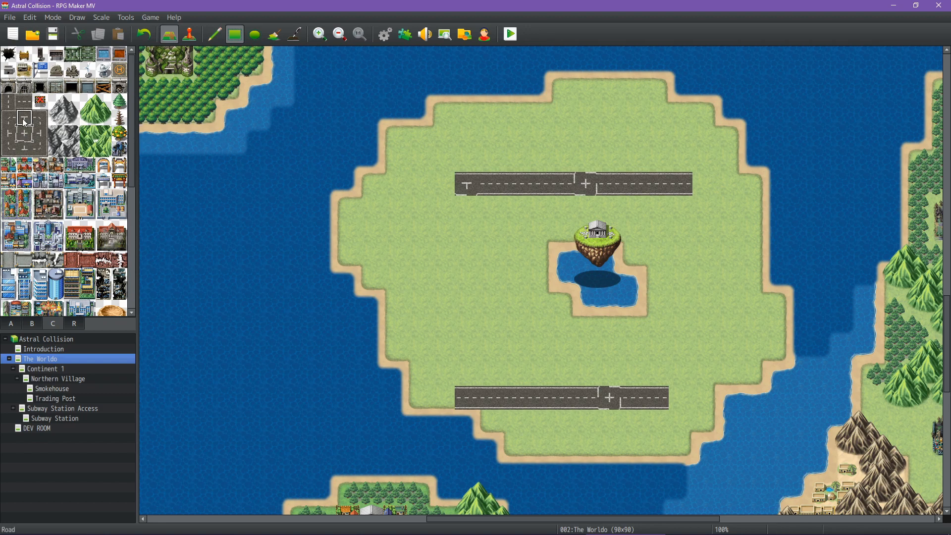
click(712, 181)
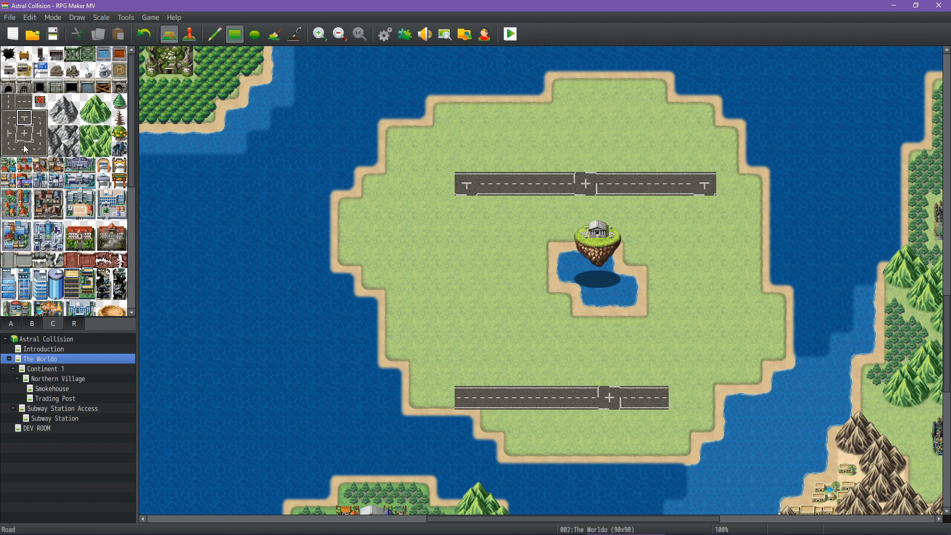
Lay vertical roads eight tiles long south from the T-junctions at both ends of the northern road.
click(7, 101)
drag(704, 207, 710, 290)
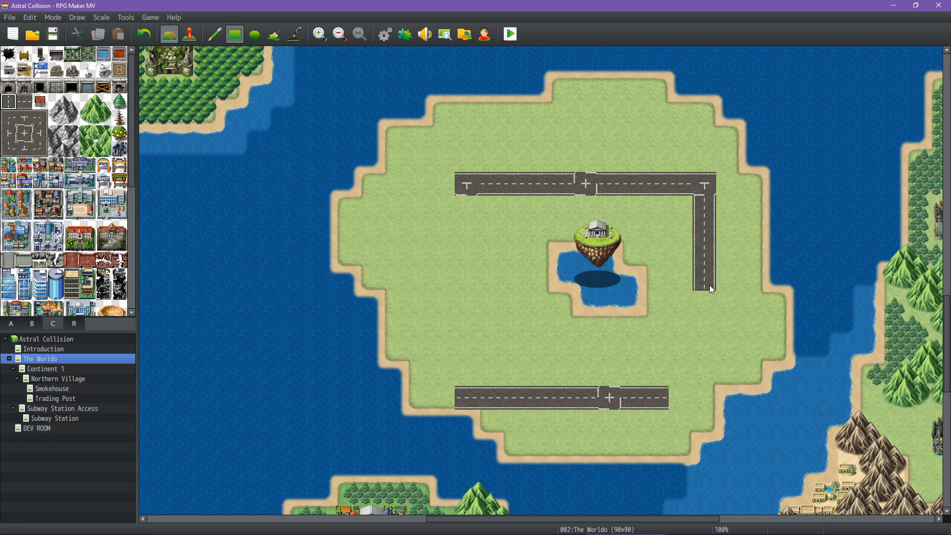
click(695, 384)
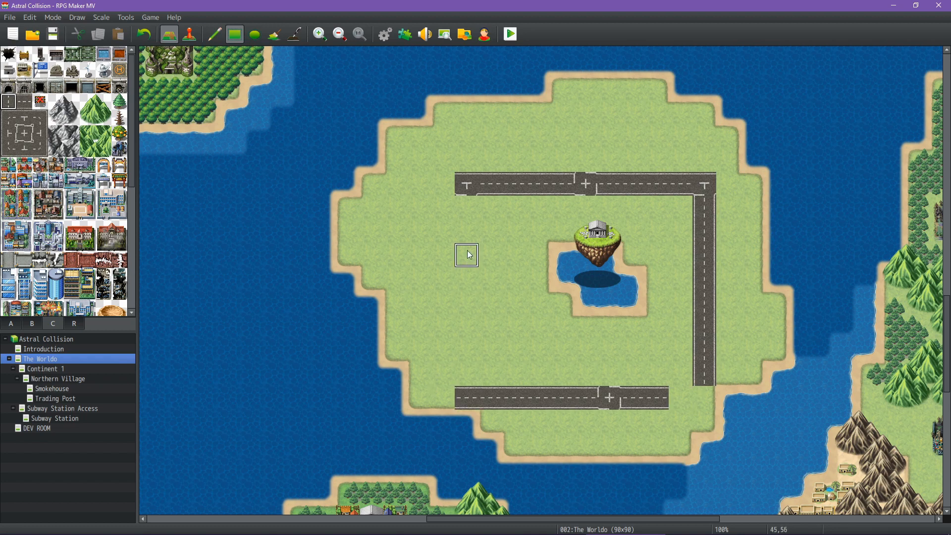
drag(458, 210, 457, 296)
drag(458, 346, 462, 388)
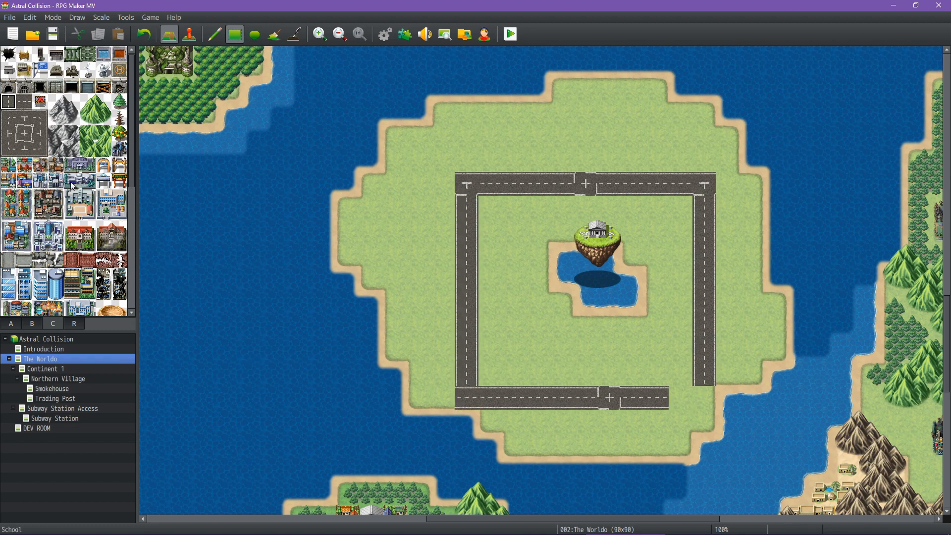
Place a north-opening T-junction at the road loop's southwest corner and a crossroads tile partway along both the west and east roads.
click(24, 149)
click(469, 398)
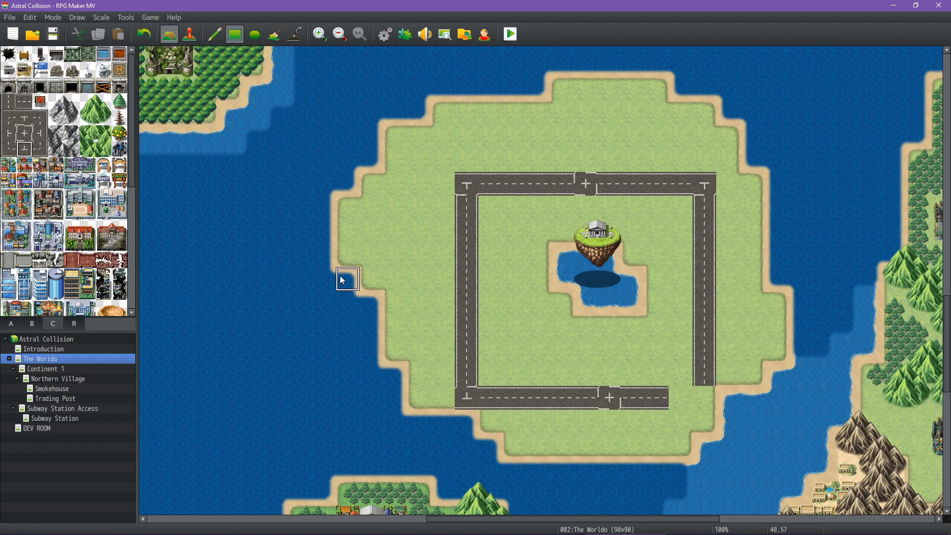
click(24, 133)
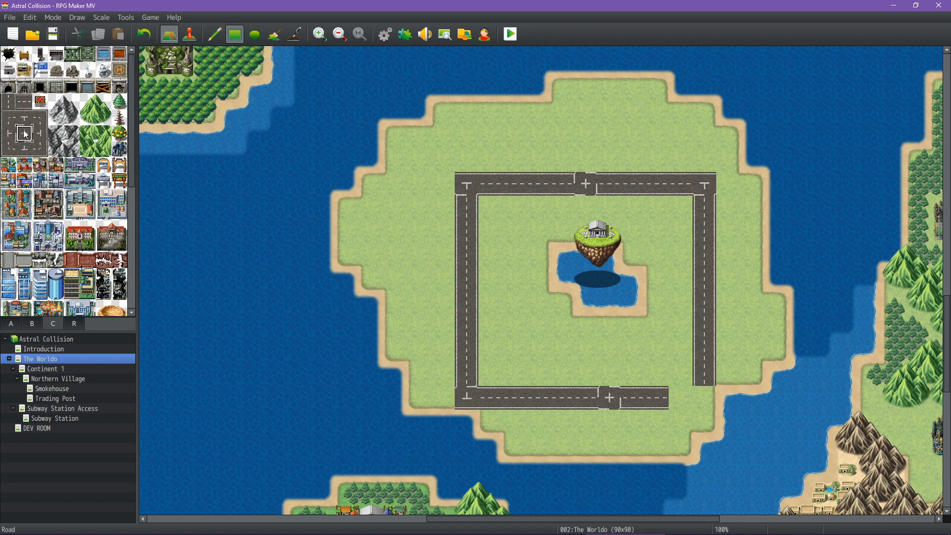
click(467, 279)
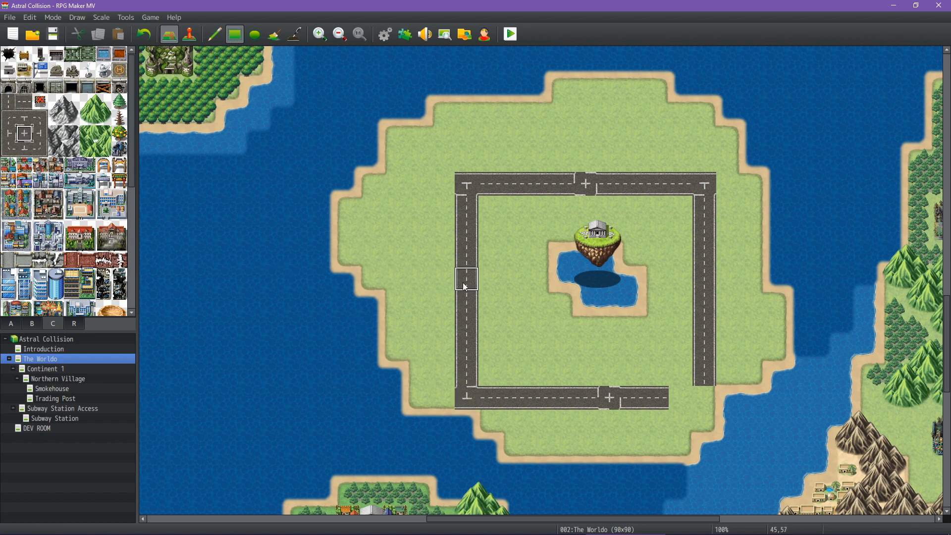
click(704, 326)
Close the road loop with a corner tile at the southeast and a horizontal tile in the southern gap, and save the project.
click(40, 150)
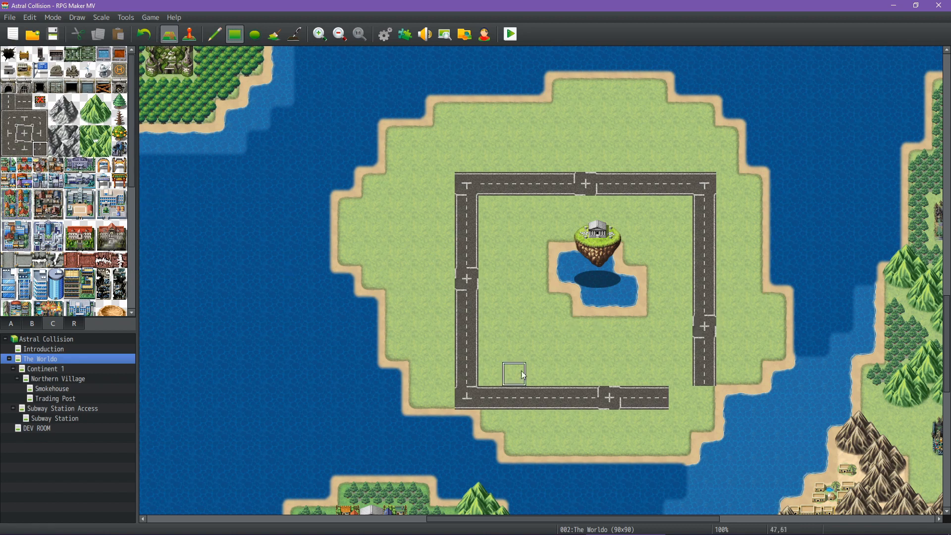
click(705, 397)
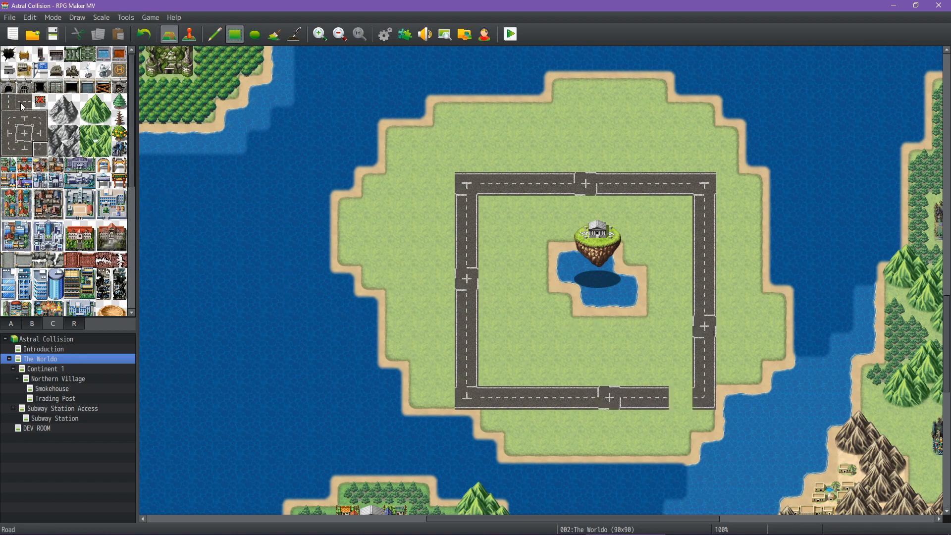
click(24, 101)
click(683, 401)
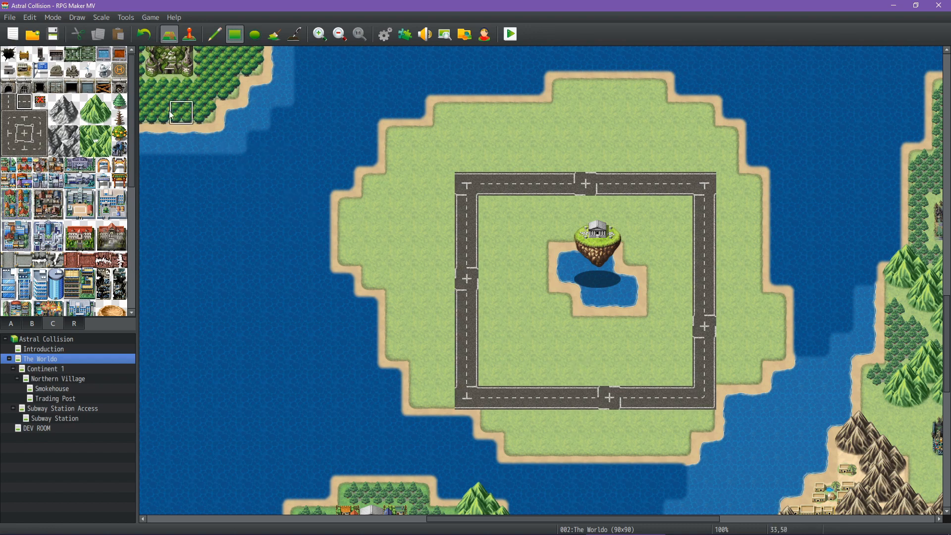
click(53, 36)
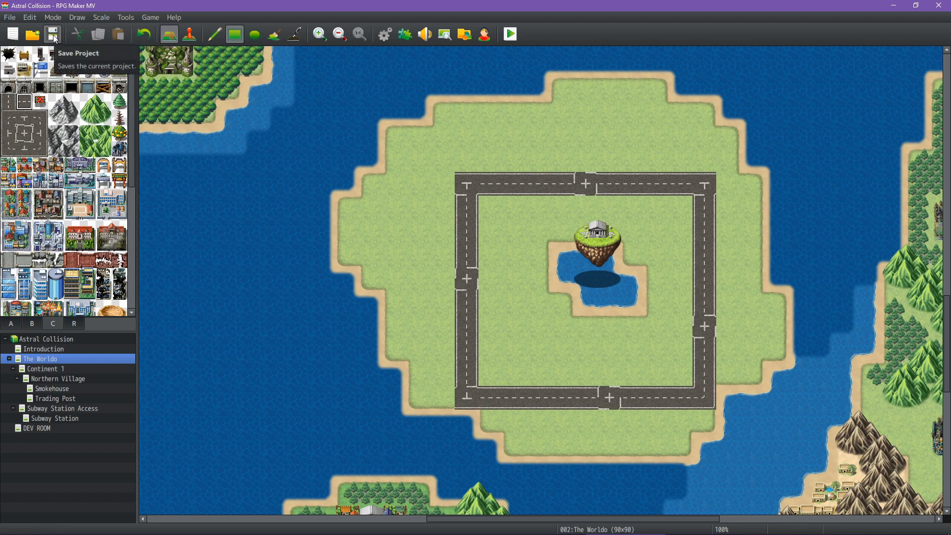
Place the School of Magic building with the pencil on the grass directly south of the lake, inside the road loop.
click(32, 324)
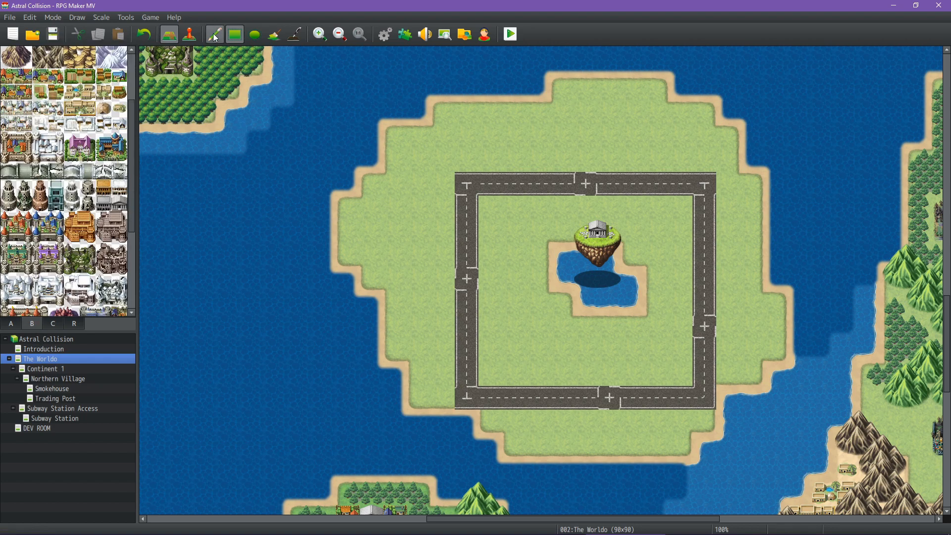
scroll(88, 197, up, 2)
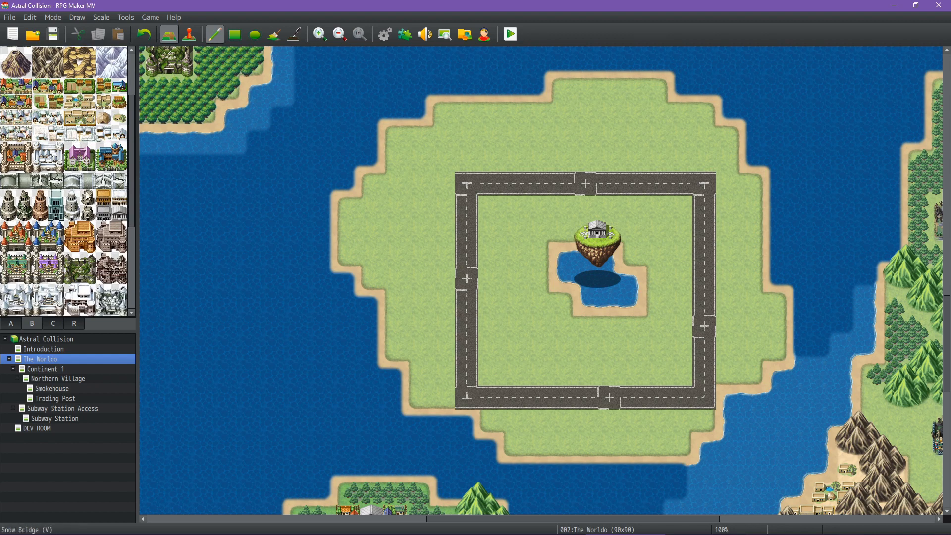
scroll(89, 196, down, 3)
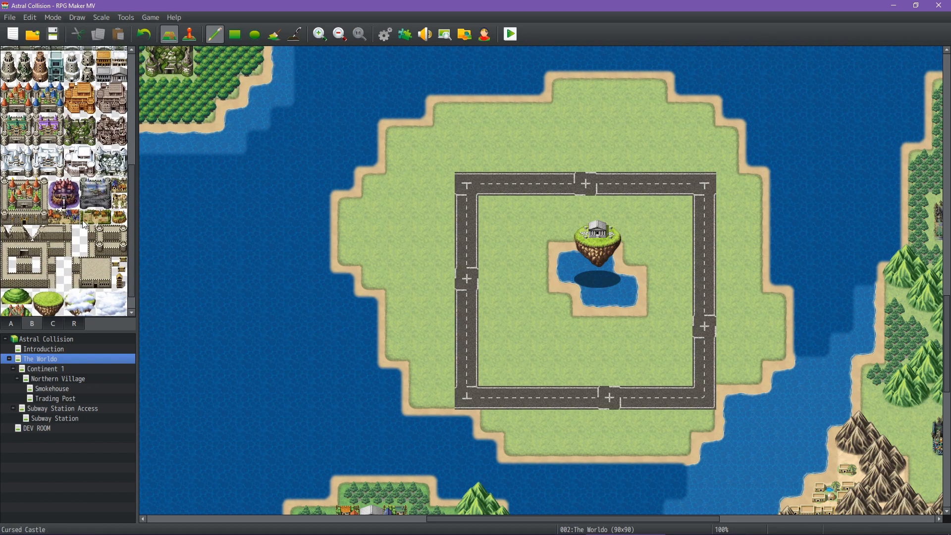
scroll(87, 198, up, 5)
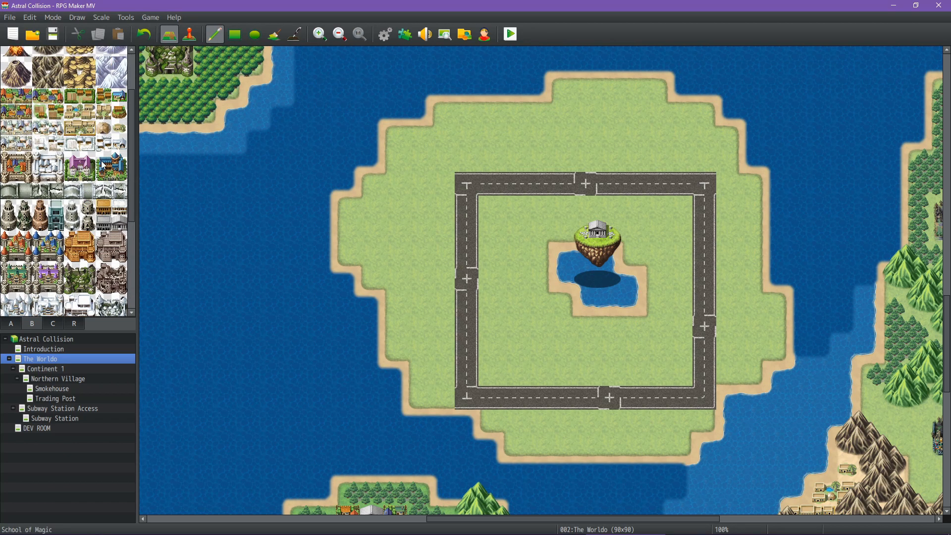
click(101, 162)
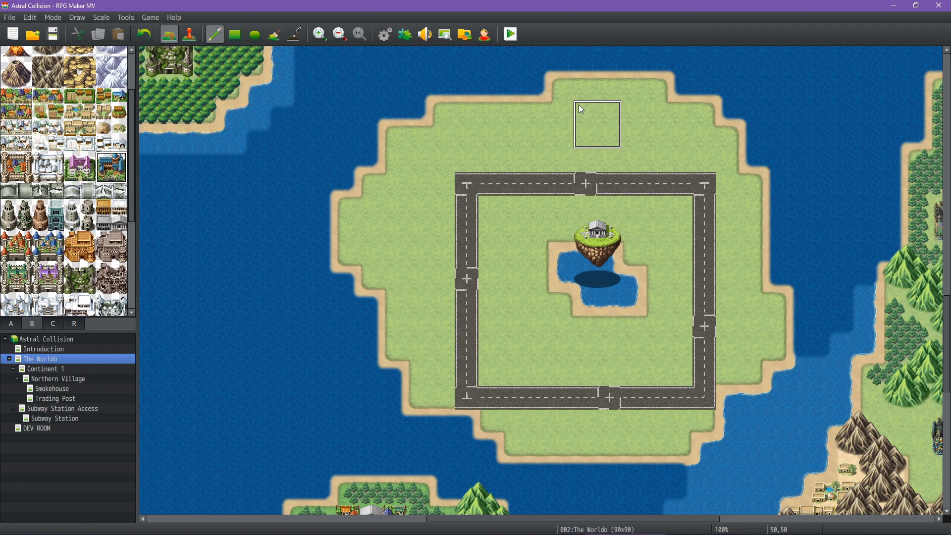
click(593, 331)
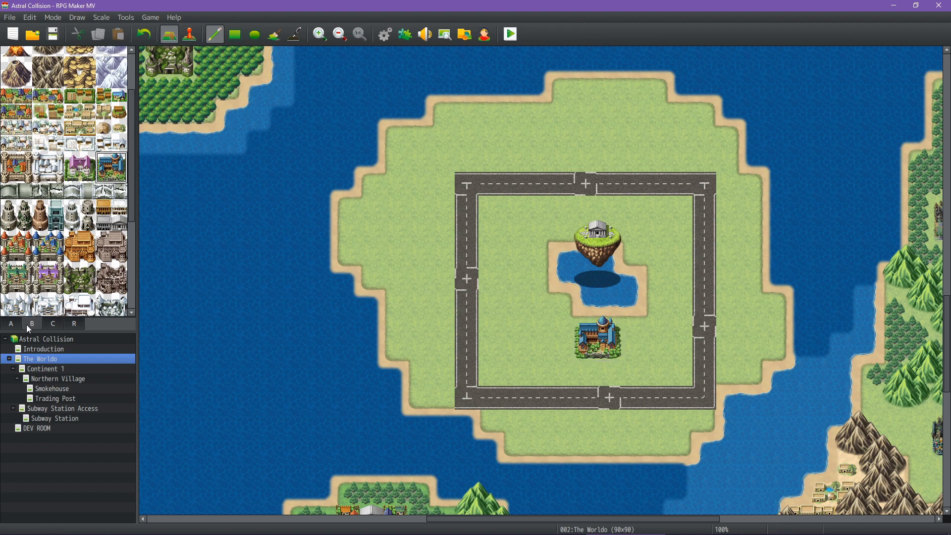
Add single vertical road tiles north and south of the southern crossroads and one north of the northern crossroads.
click(54, 323)
click(8, 101)
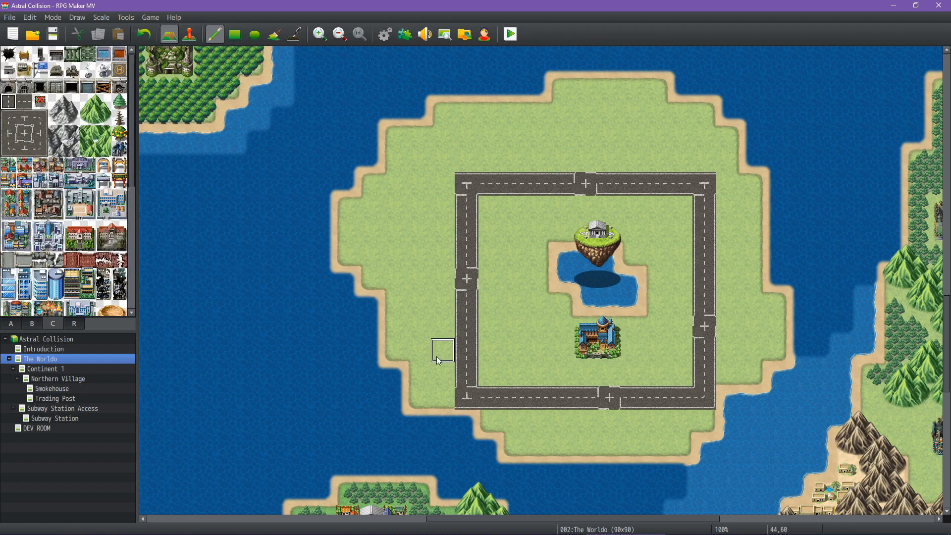
click(613, 419)
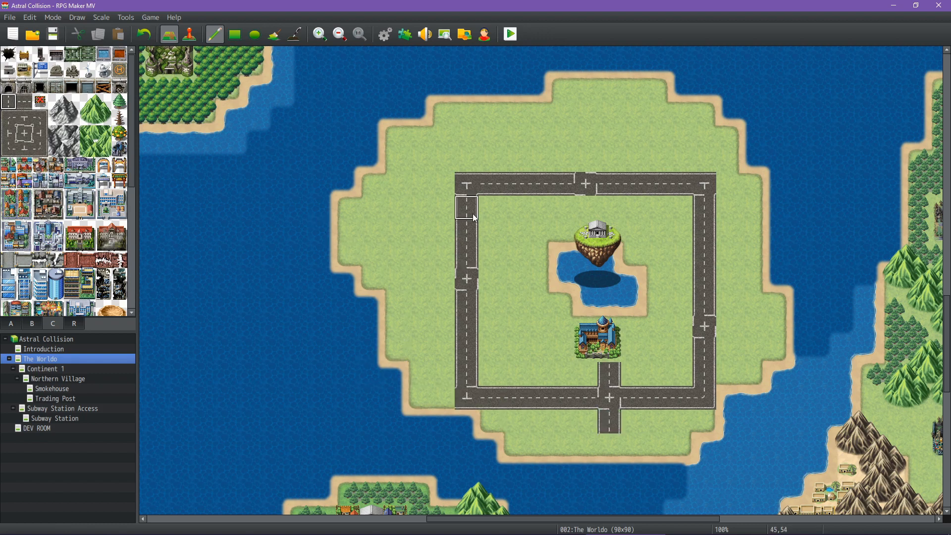
click(586, 160)
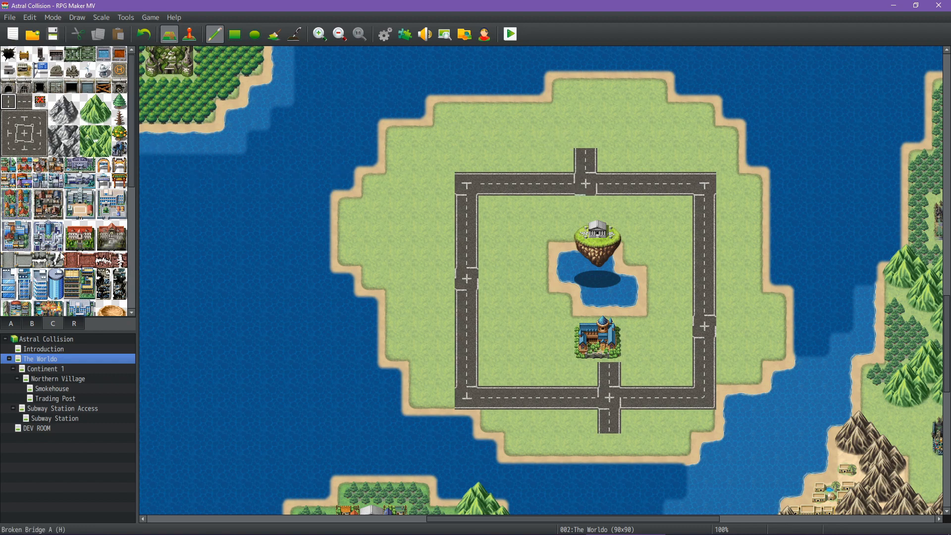
Place the two-tile Mansion A on the grass just outside the road loop's northwest corner.
scroll(62, 255, down, 2)
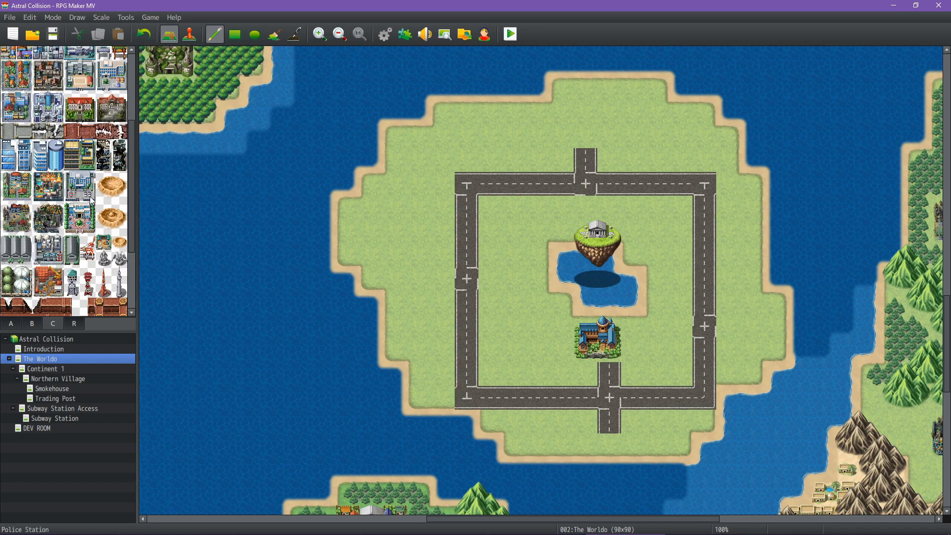
scroll(57, 201, down, 2)
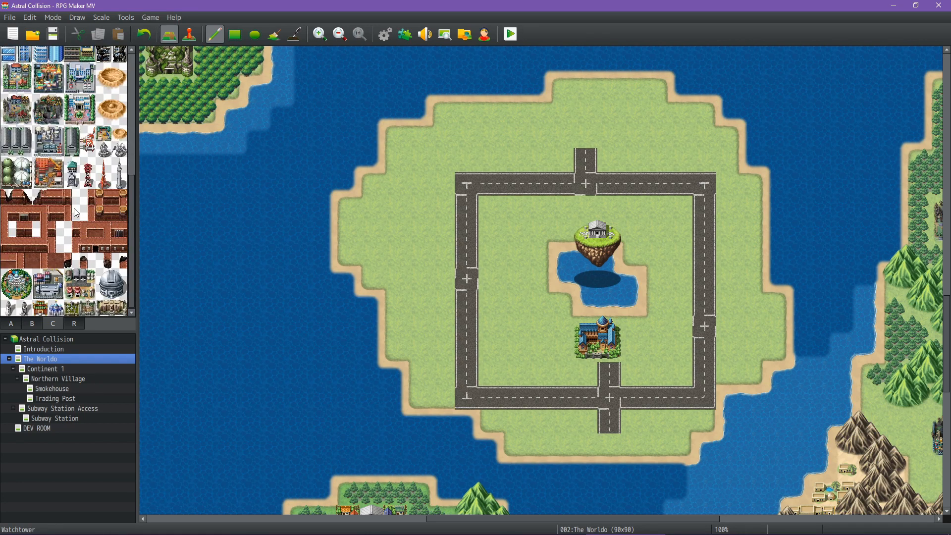
scroll(74, 209, up, 2)
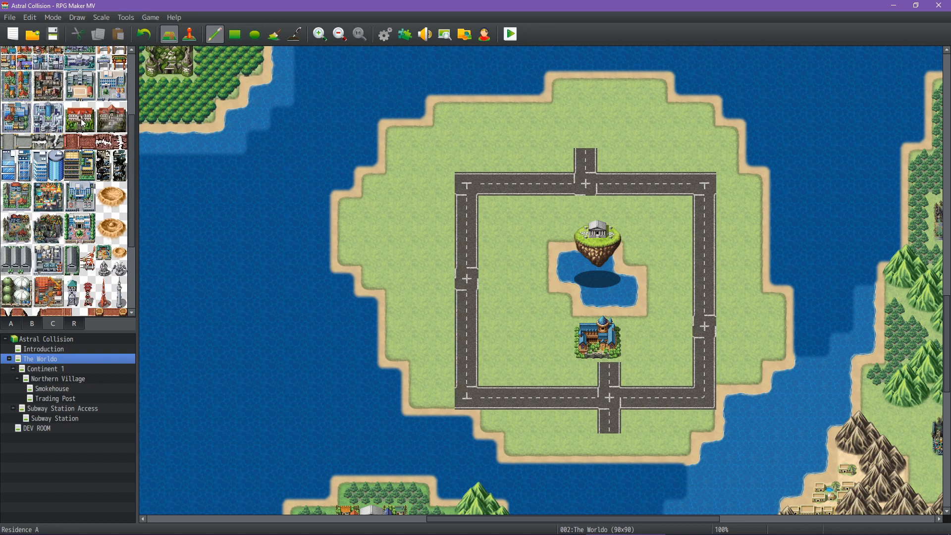
scroll(114, 130, up, 3)
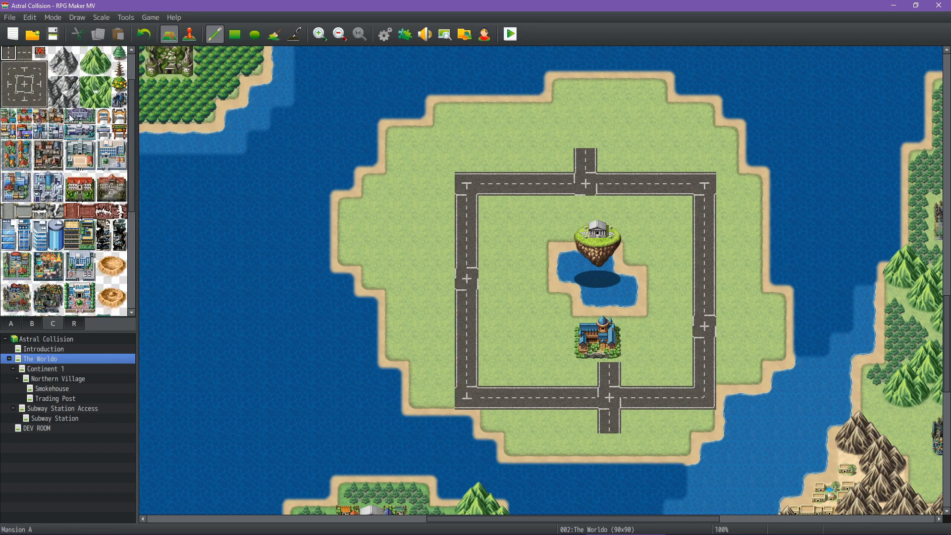
drag(72, 119, 88, 118)
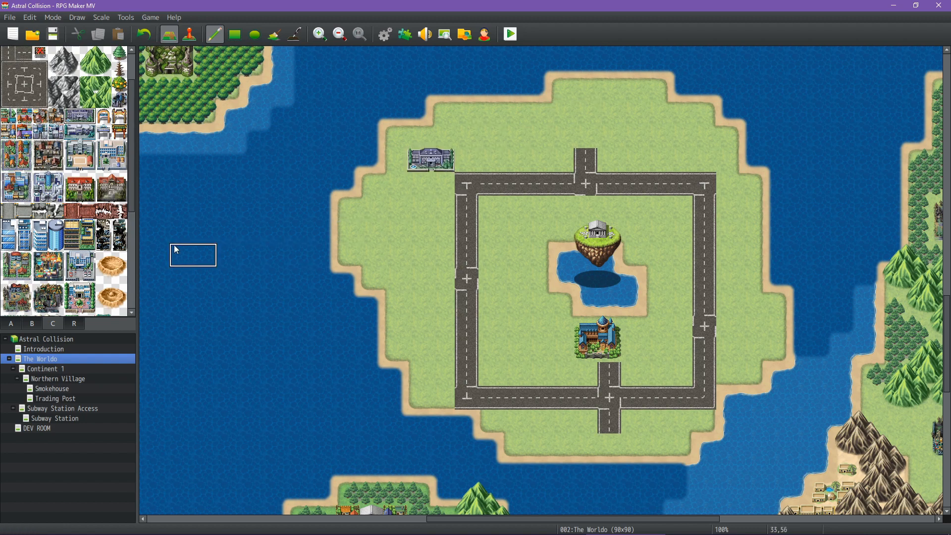
Connect Mansion A to the loop's northwest junction with a corner tile below its west half and a horizontal road tile beside it.
click(9, 101)
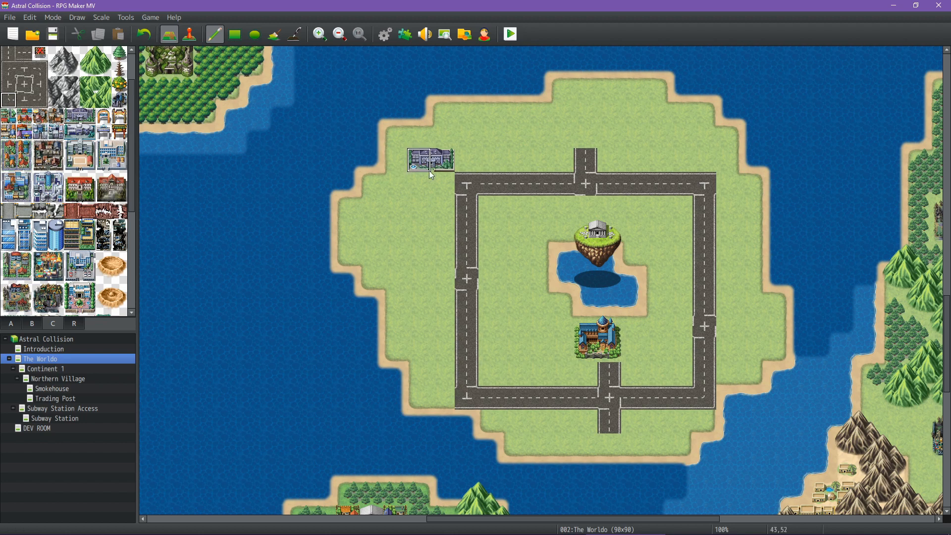
click(439, 191)
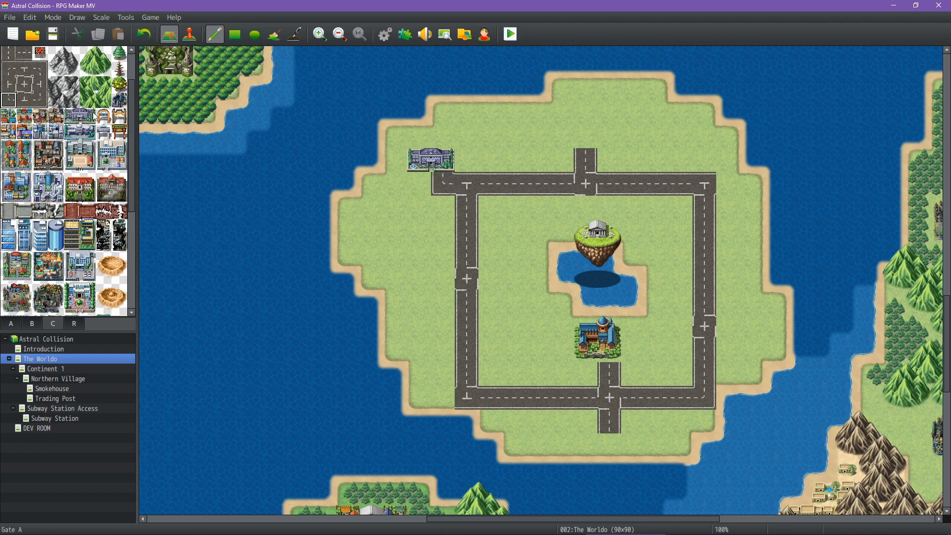
scroll(44, 72, up, 2)
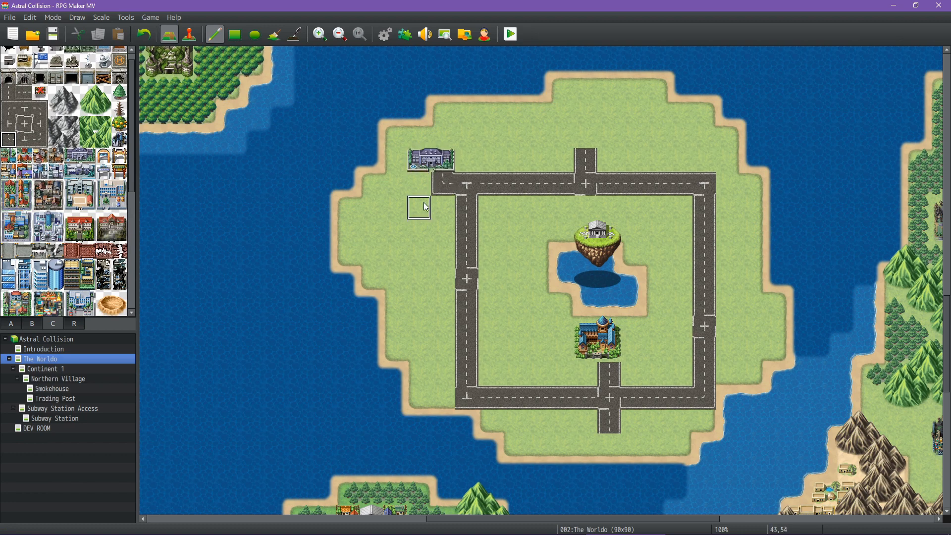
click(420, 183)
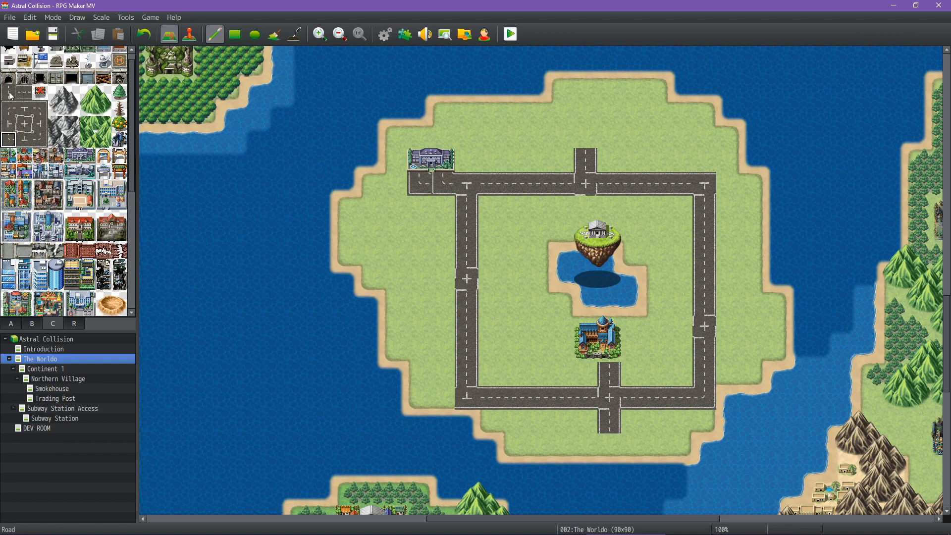
click(24, 93)
click(435, 188)
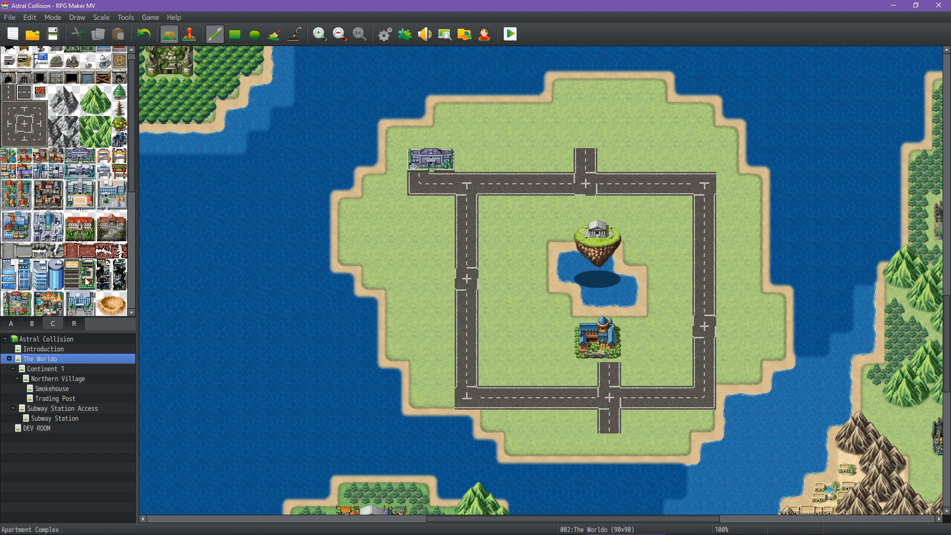
Place the two-tile Mansion B against the east side of the eastern road, just north of its crossroads.
drag(71, 272, 74, 285)
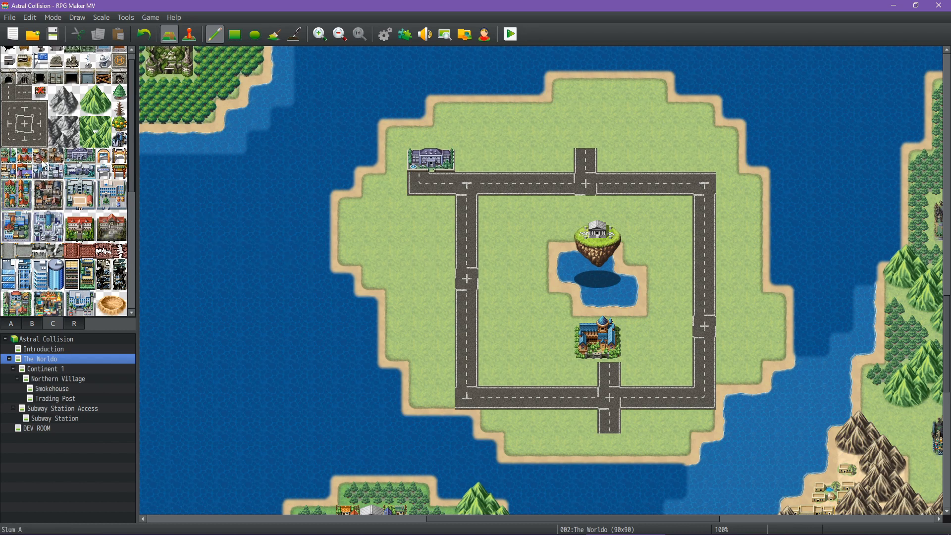
scroll(59, 221, up, 1)
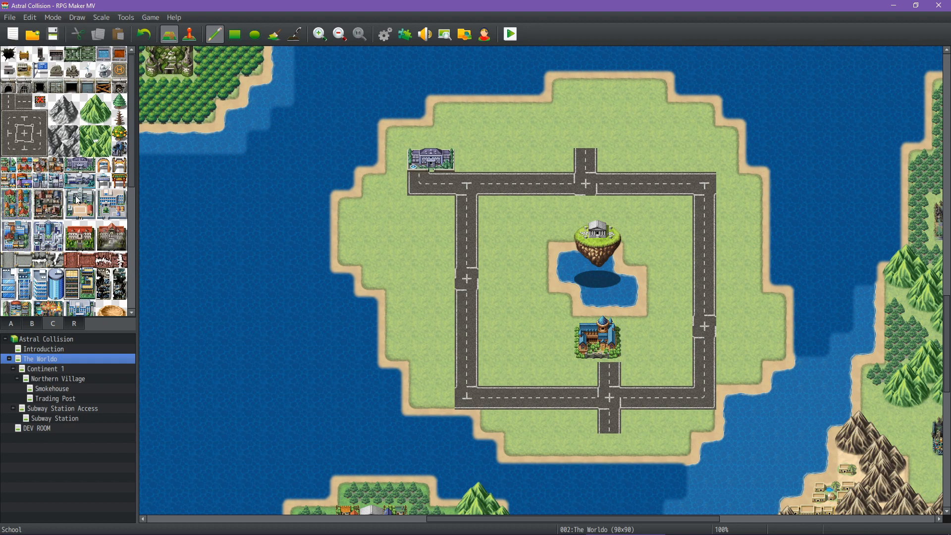
drag(71, 183, 83, 183)
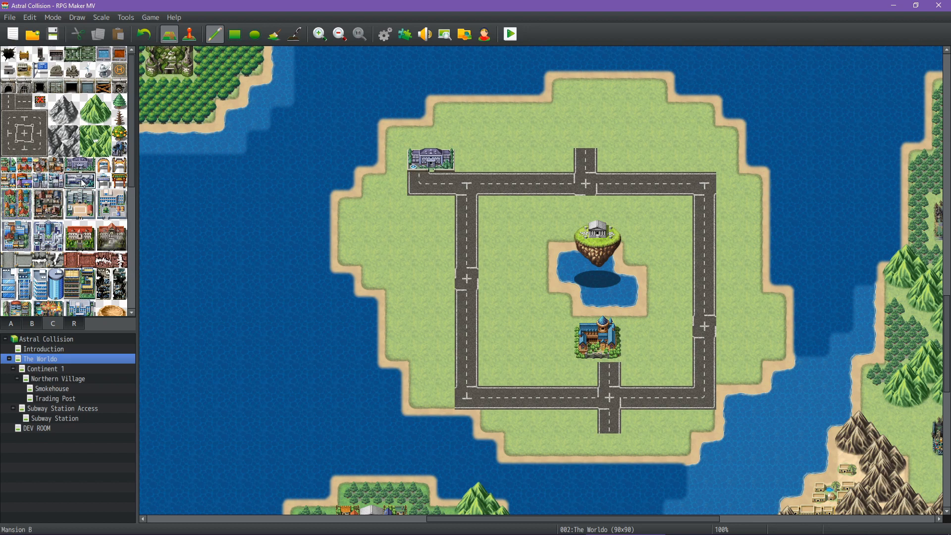
click(731, 307)
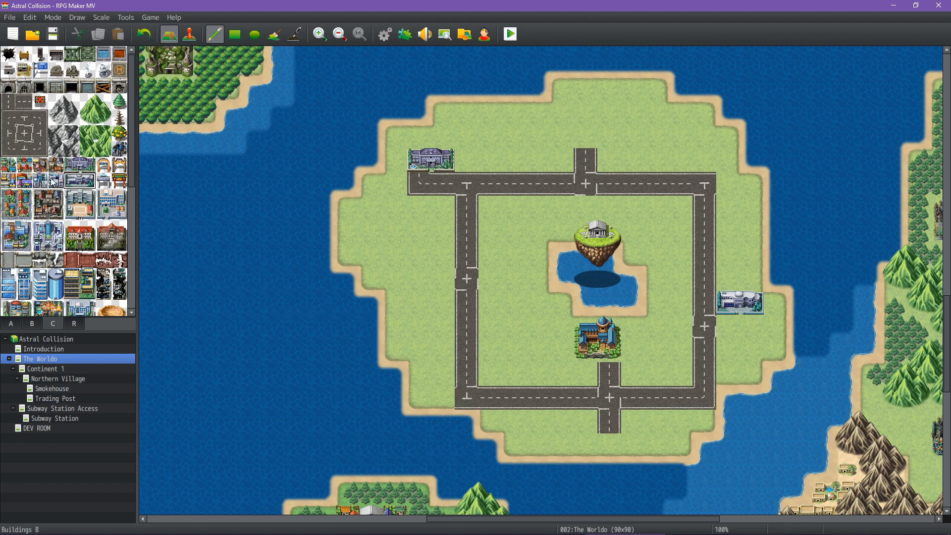
Place the Museum on the grass at the end of the short road leading north from the loop.
scroll(75, 220, down, 2)
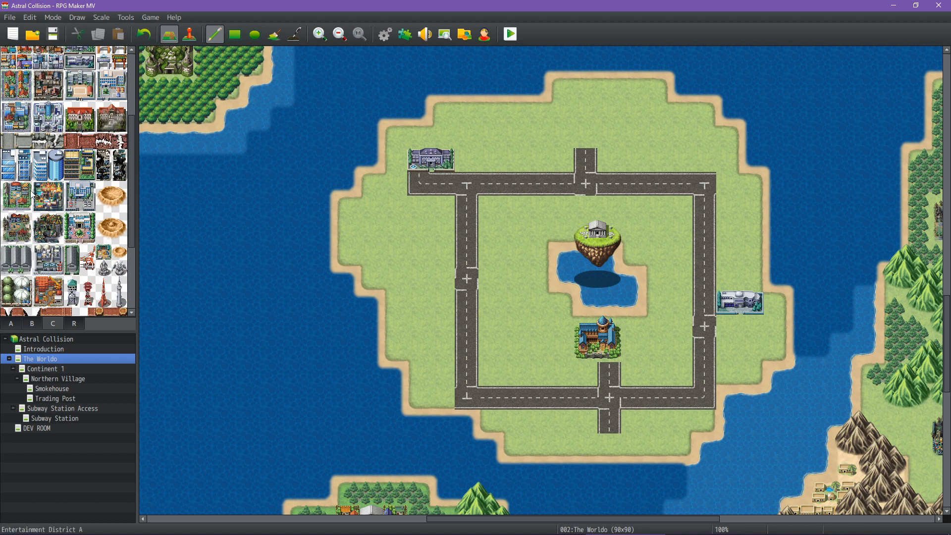
drag(72, 220, 84, 236)
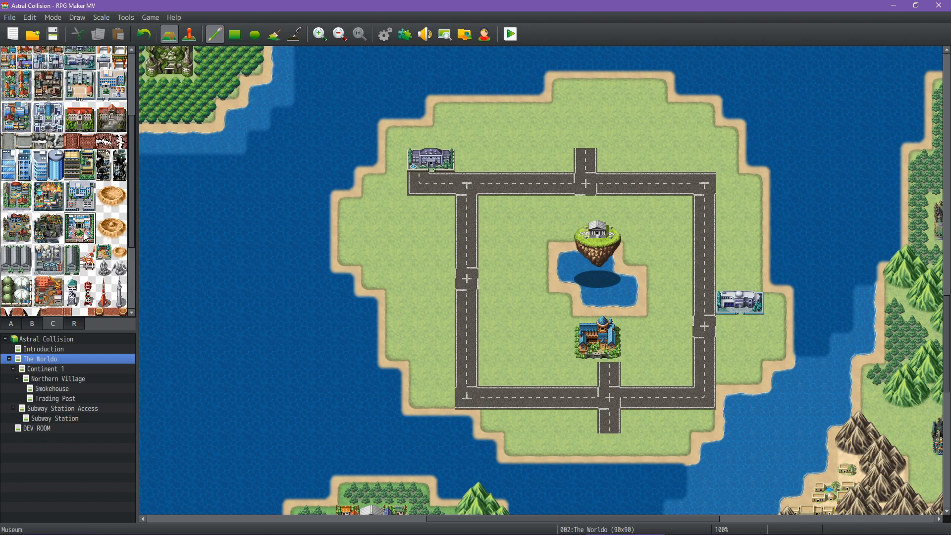
click(581, 112)
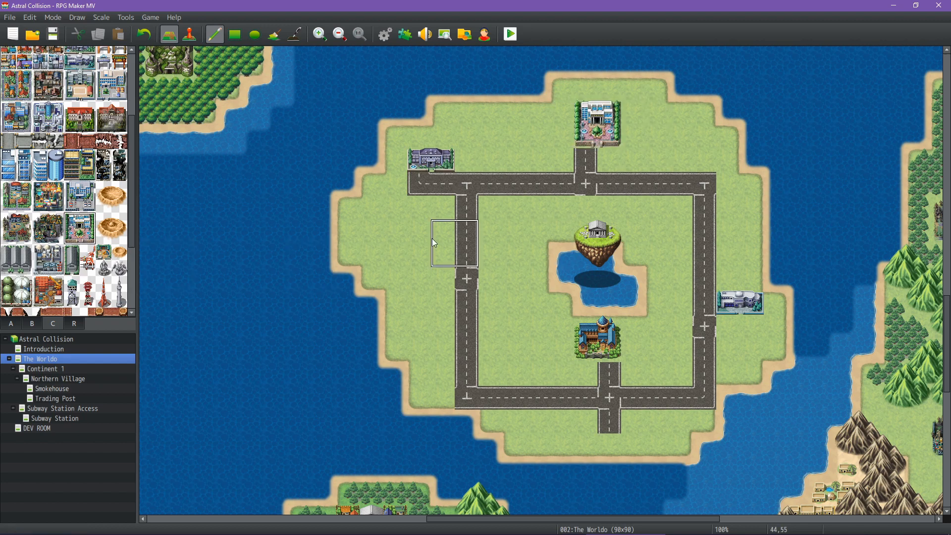
Place the two-by-two Port on the coast just outside the road loop's northeast corner.
scroll(69, 236, down, 2)
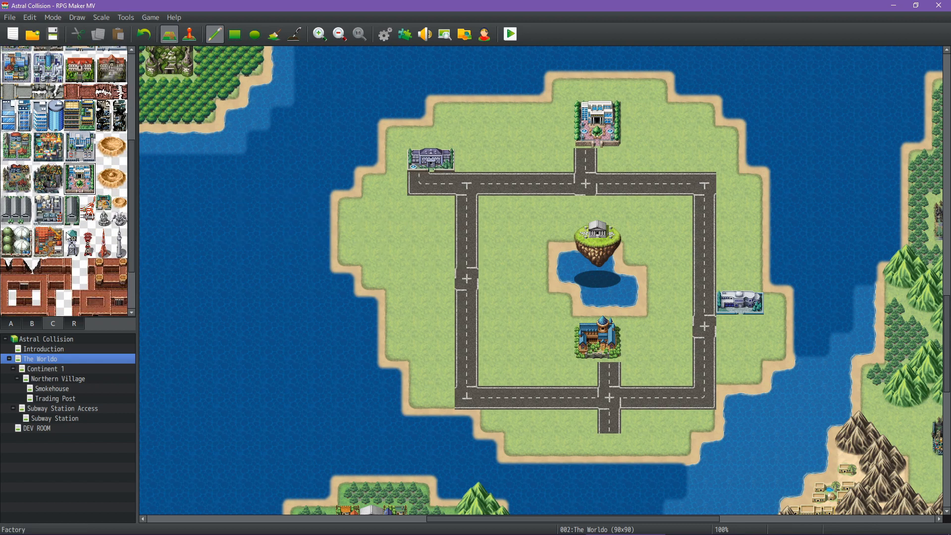
scroll(75, 250, down, 2)
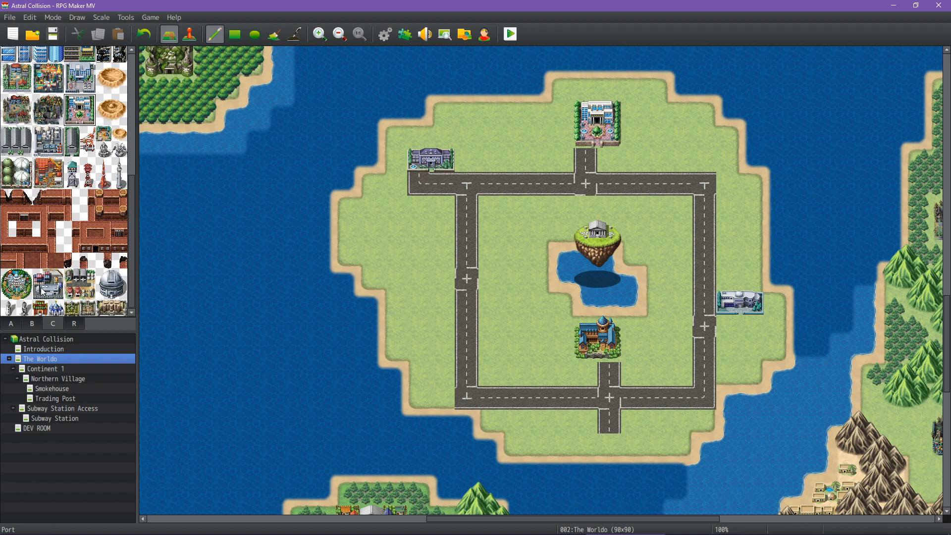
drag(37, 282, 58, 298)
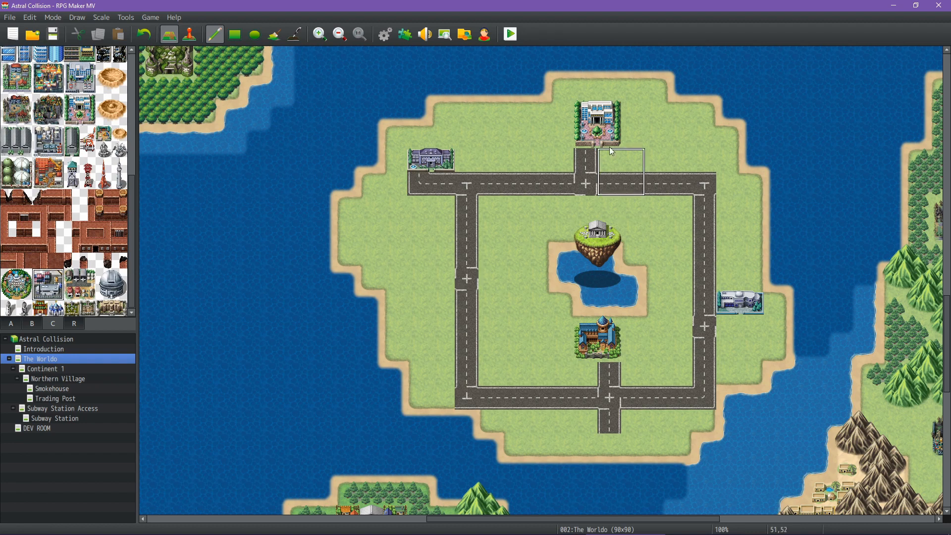
click(736, 169)
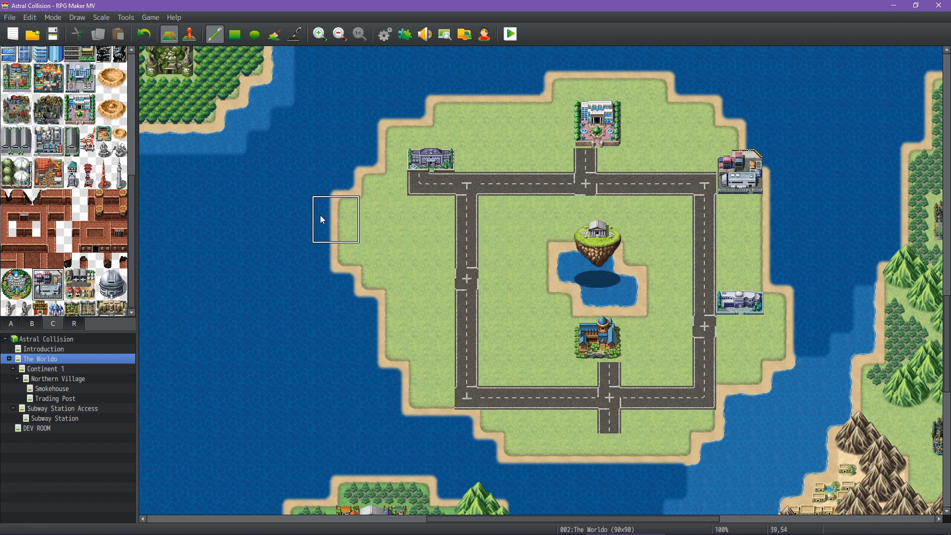
Place the blue-and-red city block inside the loop near the eastern road and the School beside the western road, above its crossroads.
scroll(57, 155, up, 3)
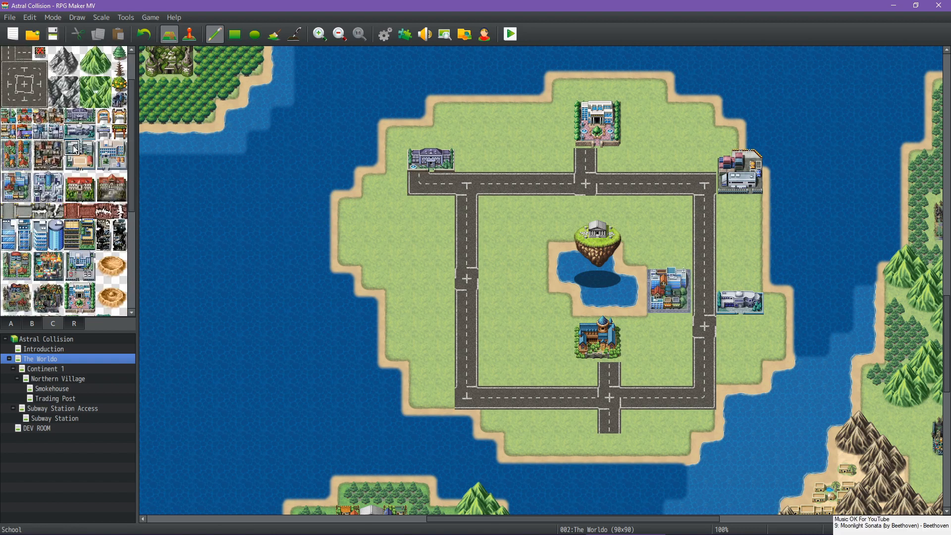
mouse_move(73, 145)
mouse_down()
mouse_move(84, 172)
mouse_move(85, 165)
mouse_up()
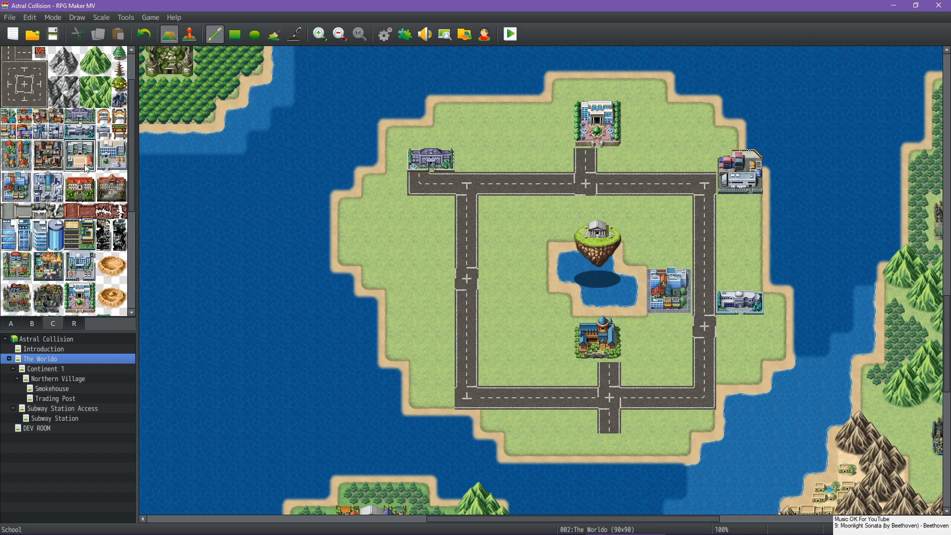
click(496, 229)
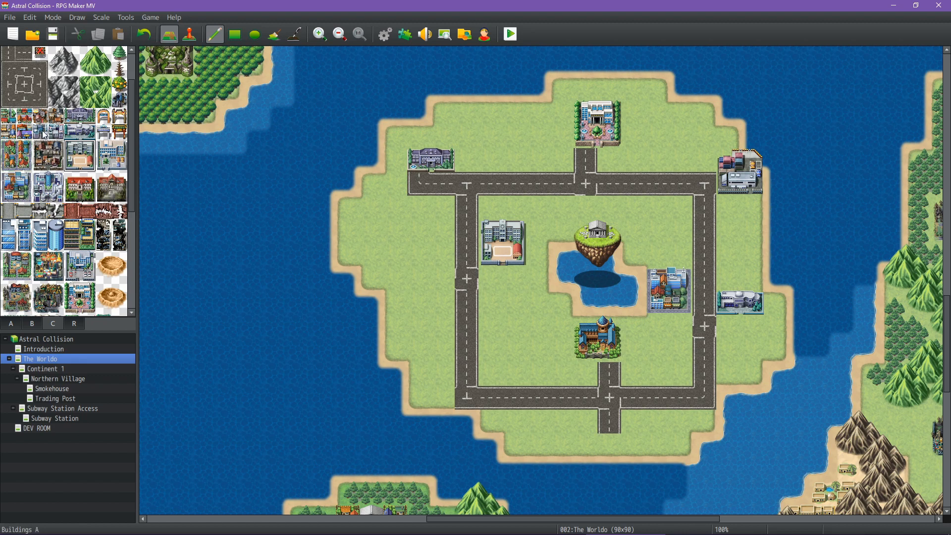
Place the Slum outside the loop's southwest corner and a one-tile group of brown buildings at the end of the short southern road.
click(47, 154)
click(426, 380)
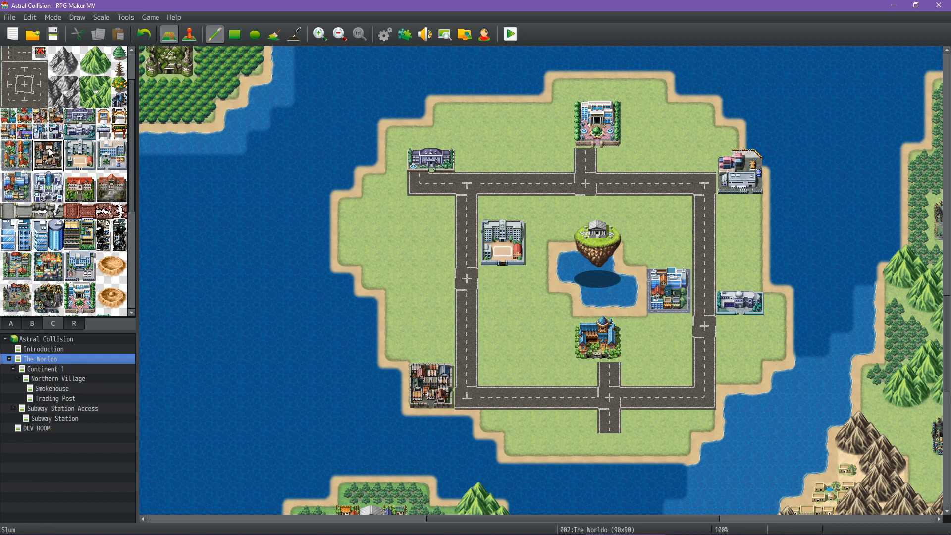
click(56, 117)
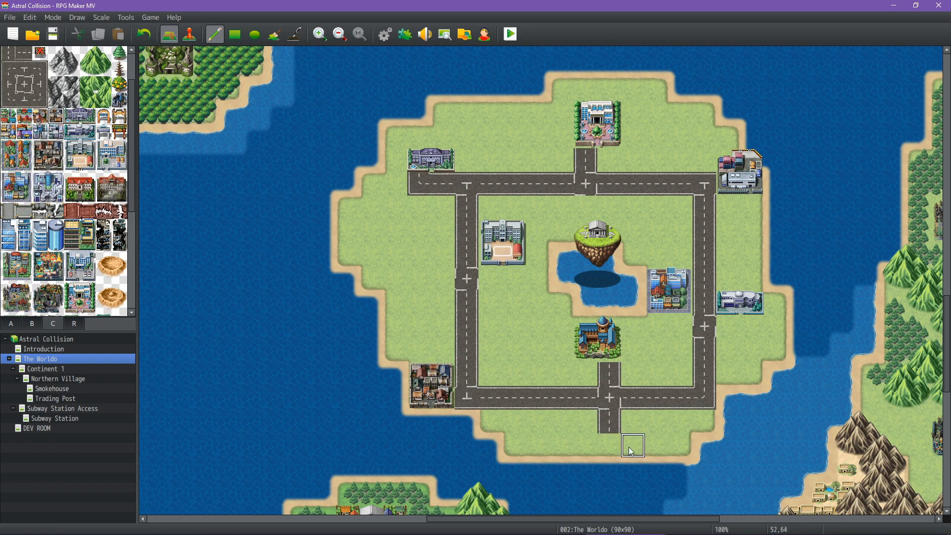
click(609, 446)
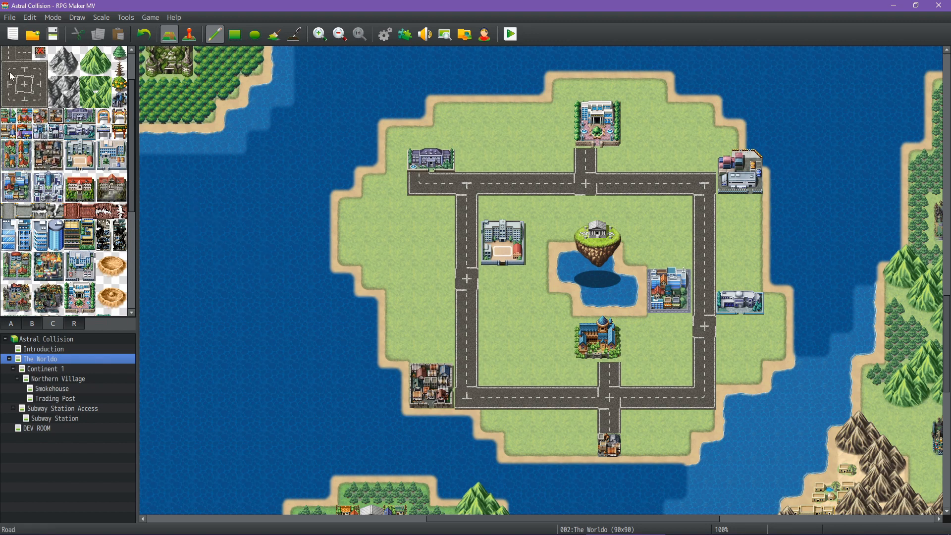
Place corner road tiles below the city block's west half and two tiles west of the western crossroads, with the Hospital directly above the latter.
click(8, 99)
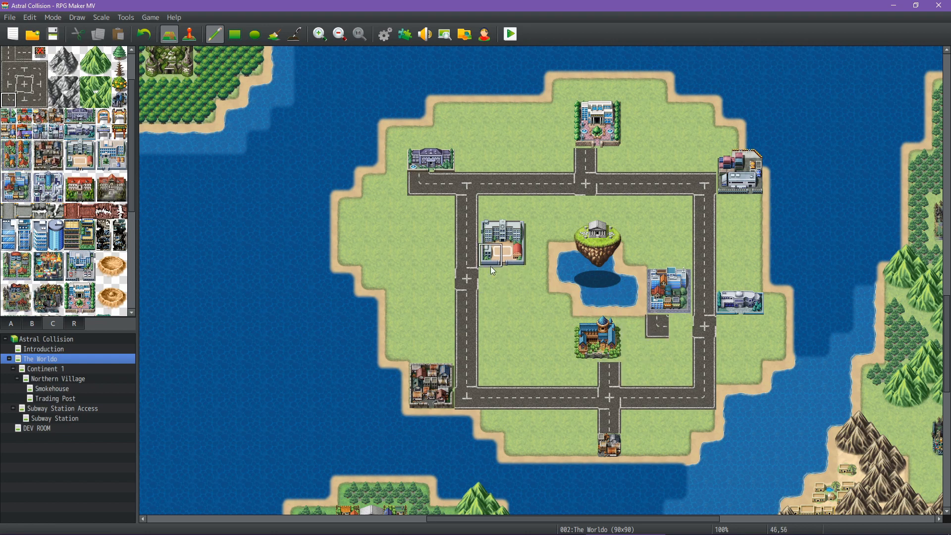
click(429, 277)
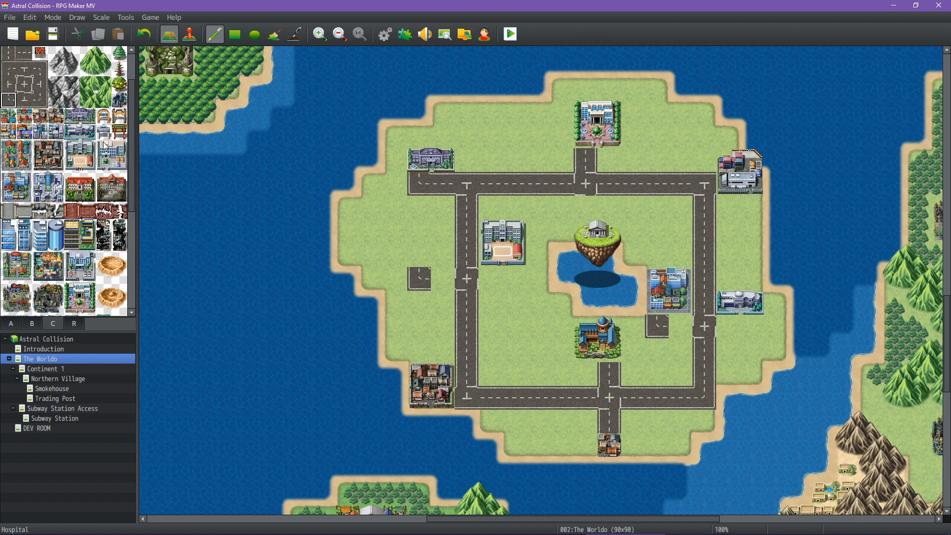
drag(103, 146, 120, 164)
click(429, 226)
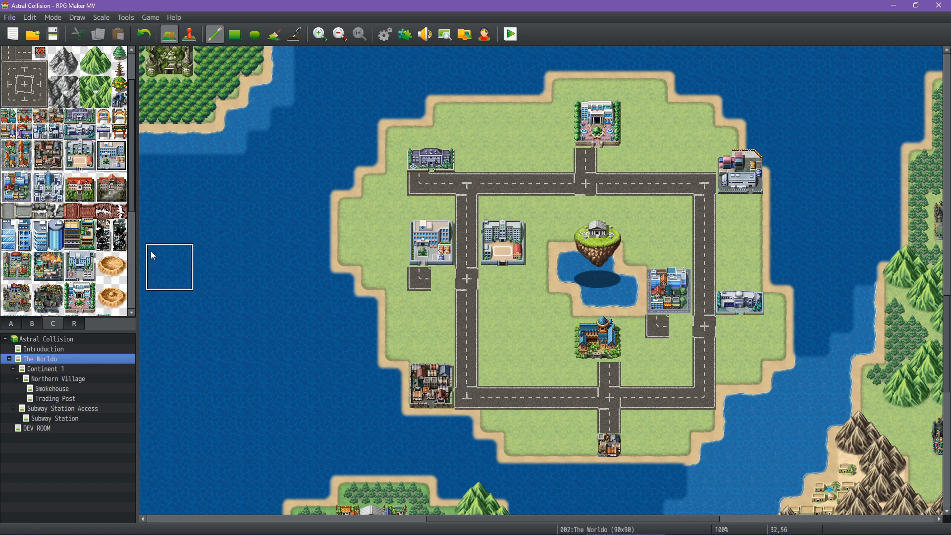
Put a corner road tile below the School's east half and connect School and Hospital to the western crossroads with horizontal road tiles.
click(41, 100)
click(521, 273)
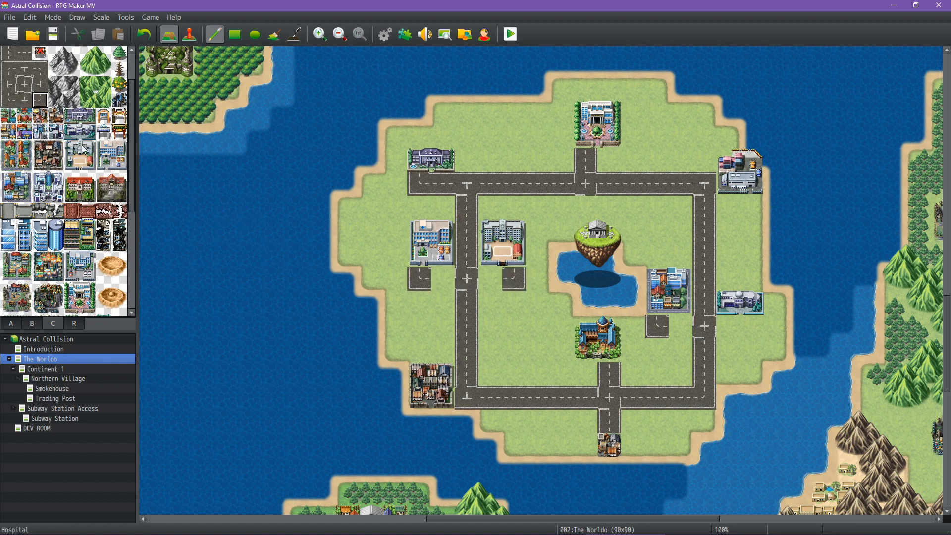
click(26, 59)
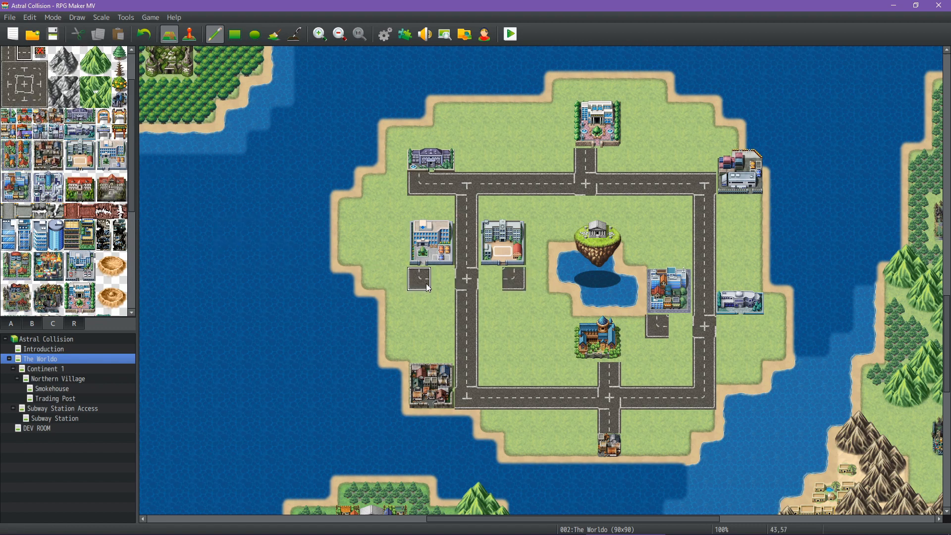
click(444, 284)
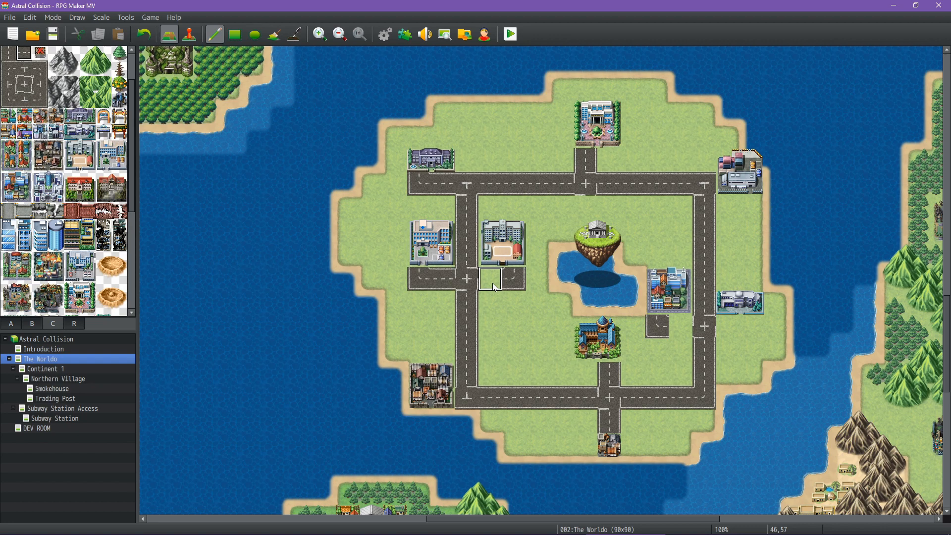
Connect the city block and Mansion B to the eastern crossroads with horizontal road tiles, ending in a corner below Mansion B's east half.
click(680, 326)
click(728, 326)
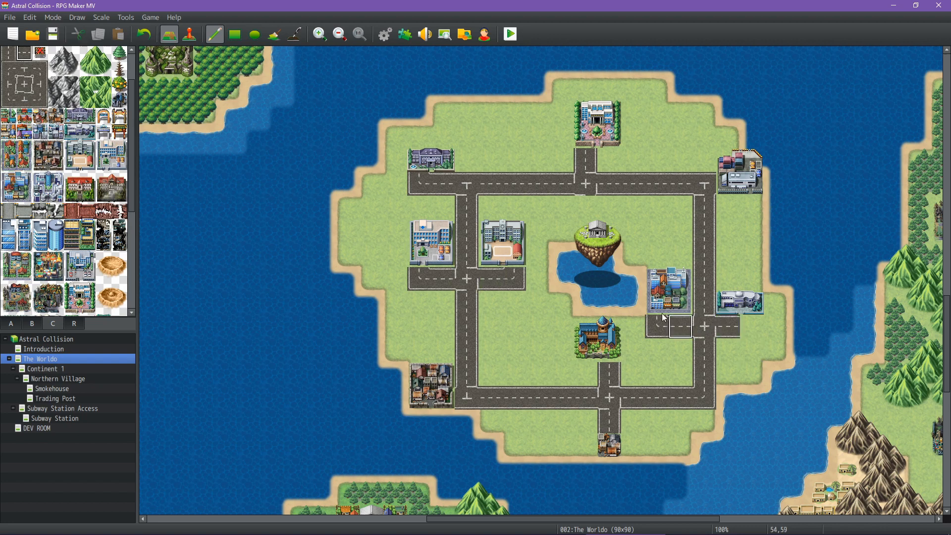
click(39, 99)
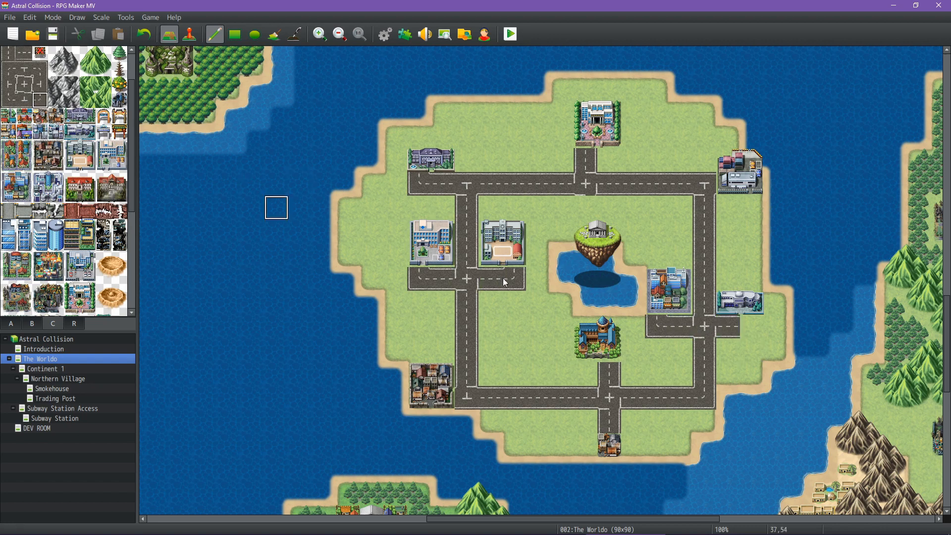
click(738, 323)
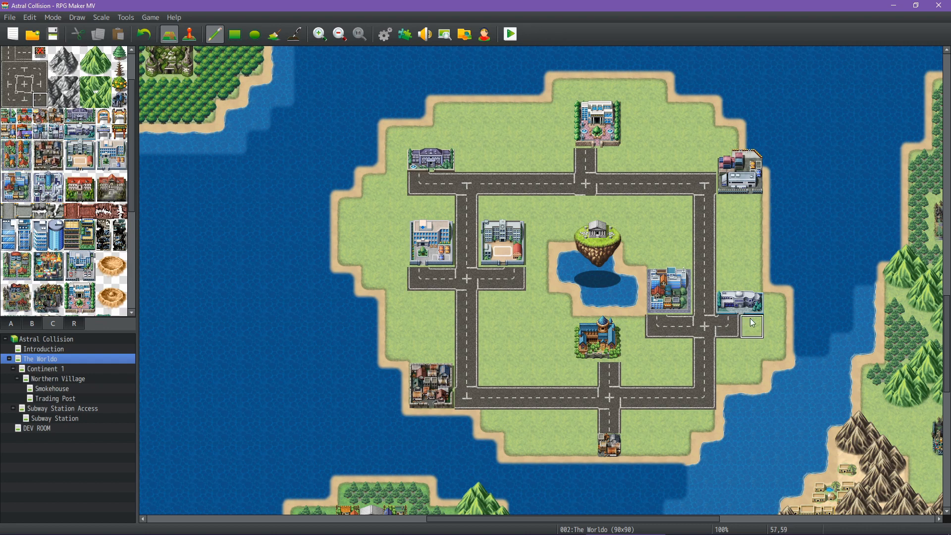
click(753, 323)
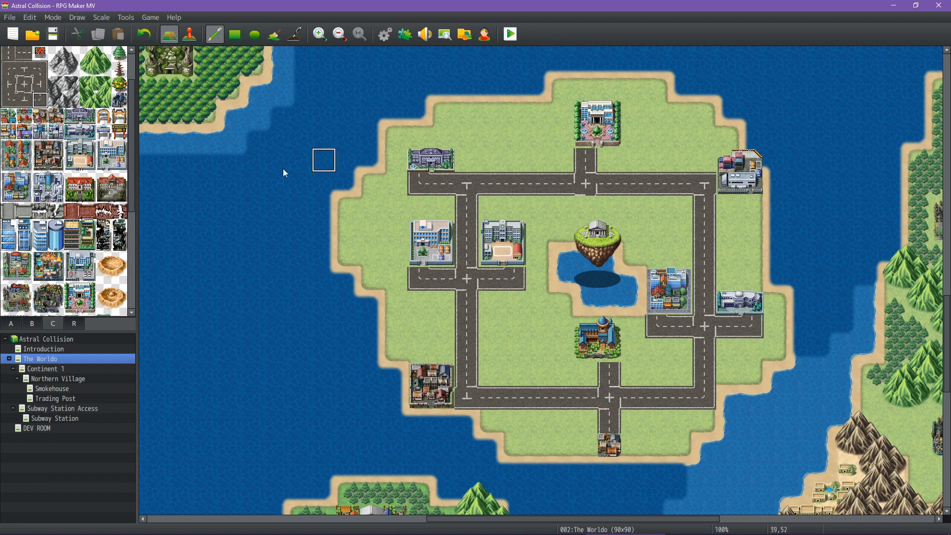
Try Entertainment District B on the grass between Mansion A and the Museum, and undo the placement.
scroll(74, 199, down, 1)
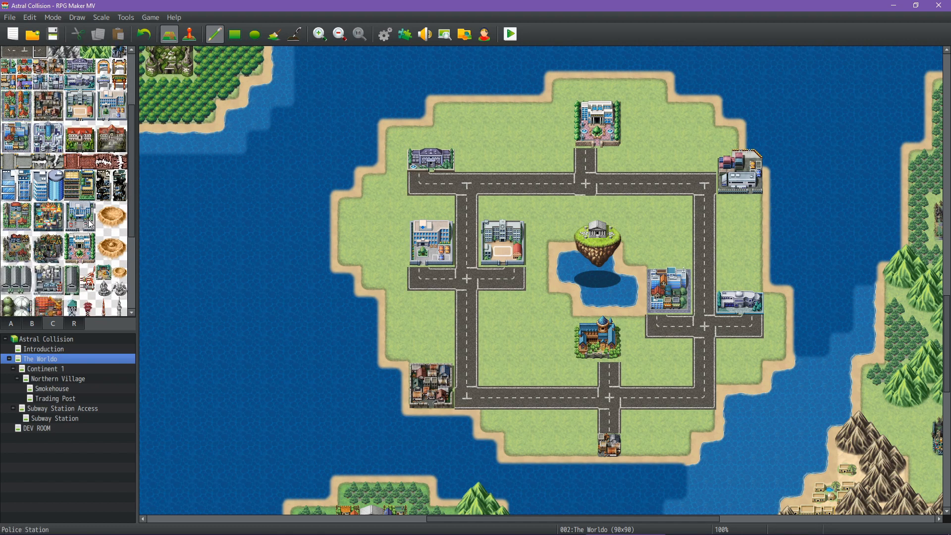
scroll(91, 223, down, 1)
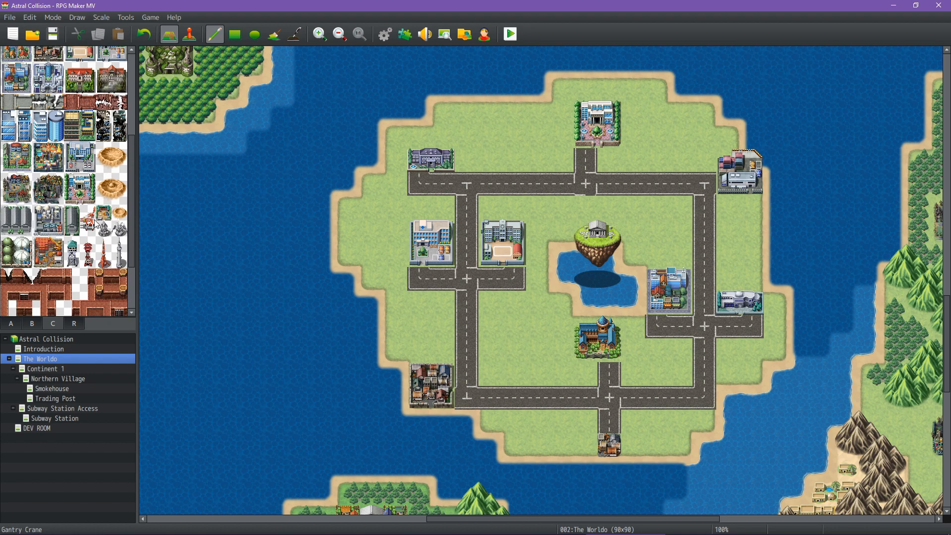
click(58, 199)
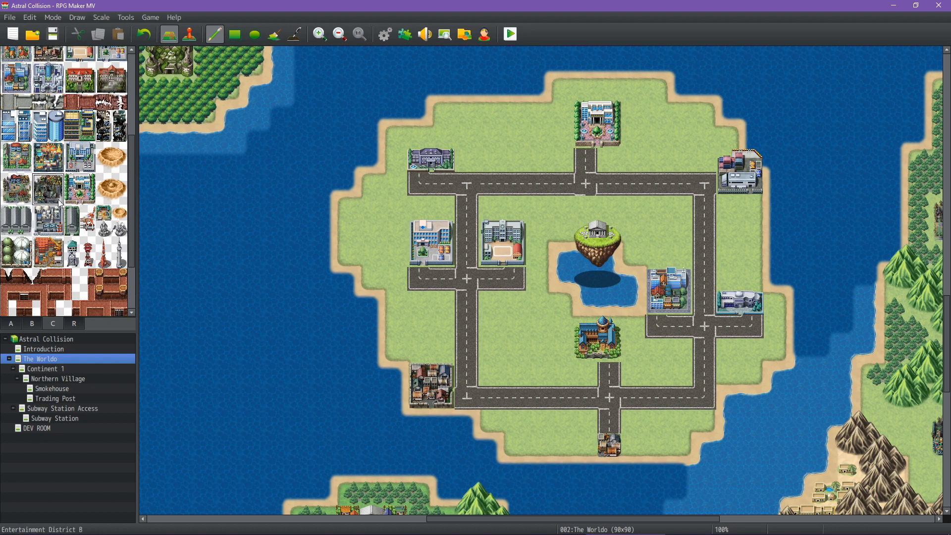
click(502, 149)
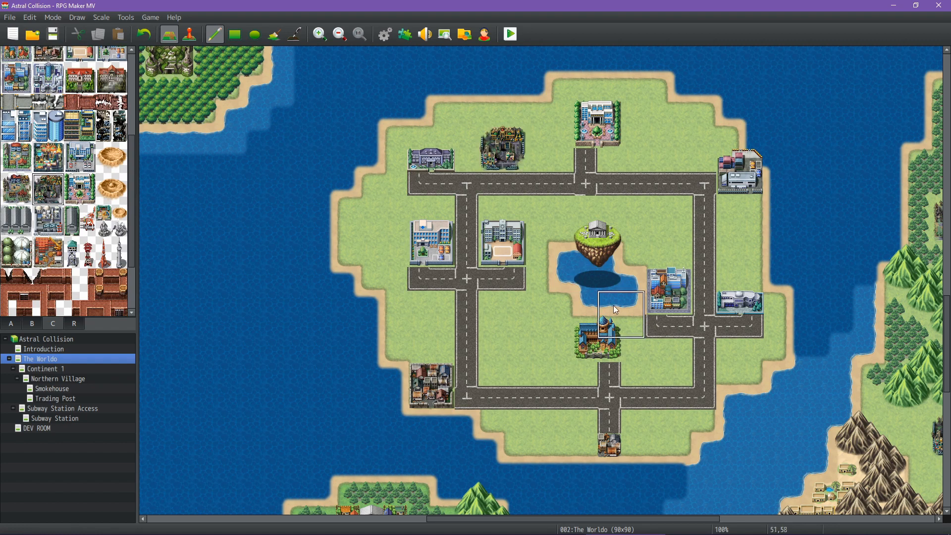
key(ctrl+z)
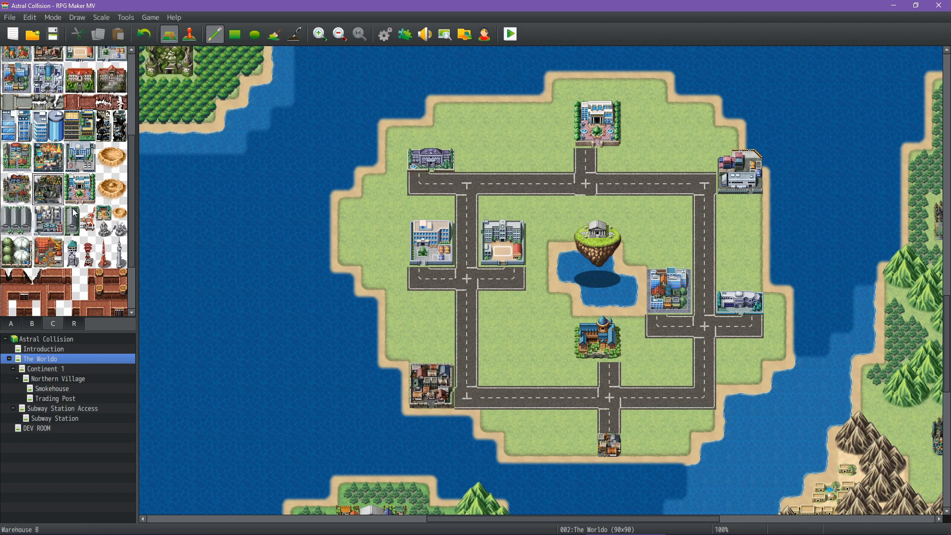
Place the one-tile Cemetery B directly below the loop's northern crossroads, above the floating temple.
scroll(69, 212, down, 3)
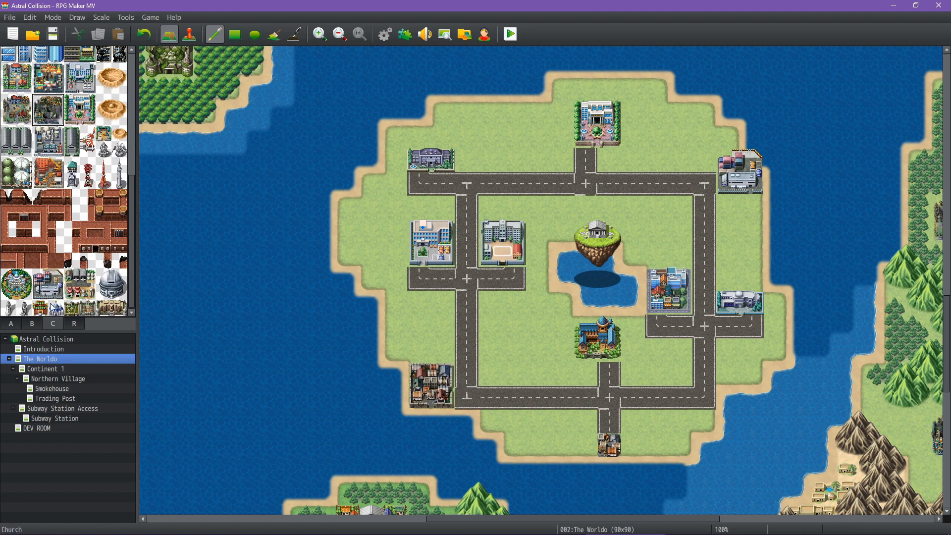
click(89, 310)
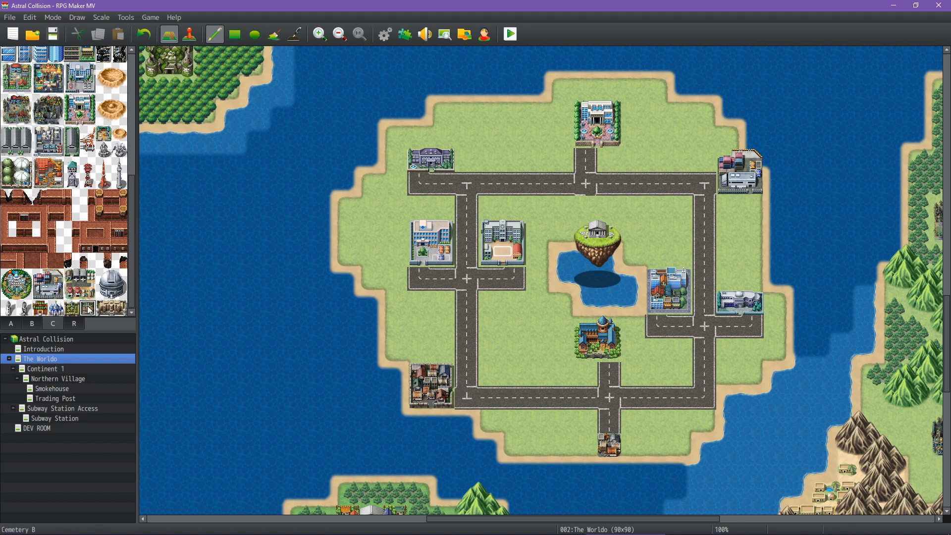
click(587, 207)
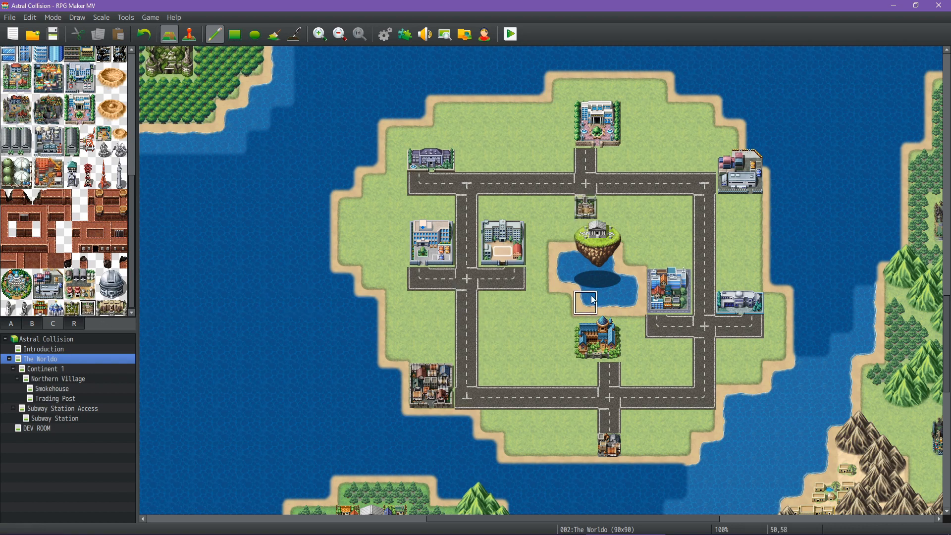
Fill the grass at the island's western edge with a two-tile-wide block of sparse trees using the rectangle tool.
scroll(77, 220, up, 1)
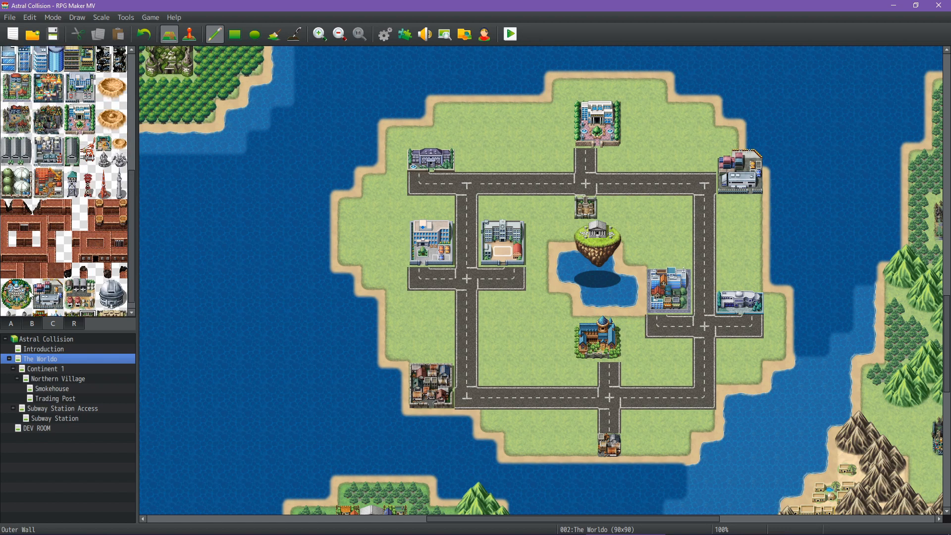
click(11, 325)
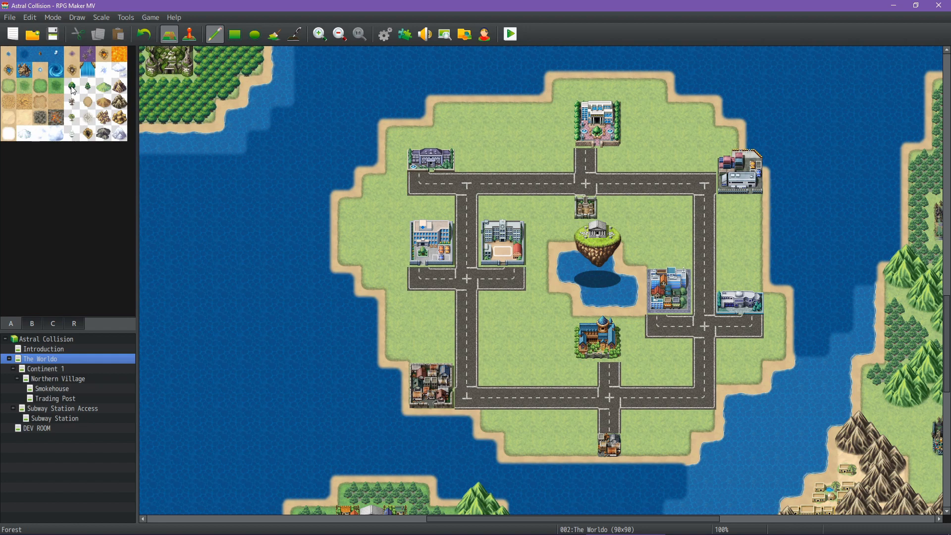
click(75, 122)
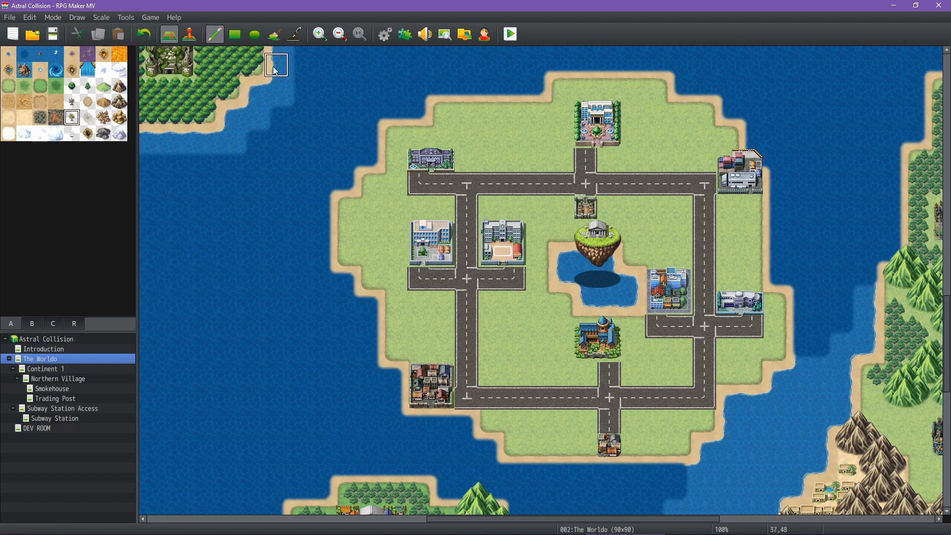
click(257, 36)
click(235, 34)
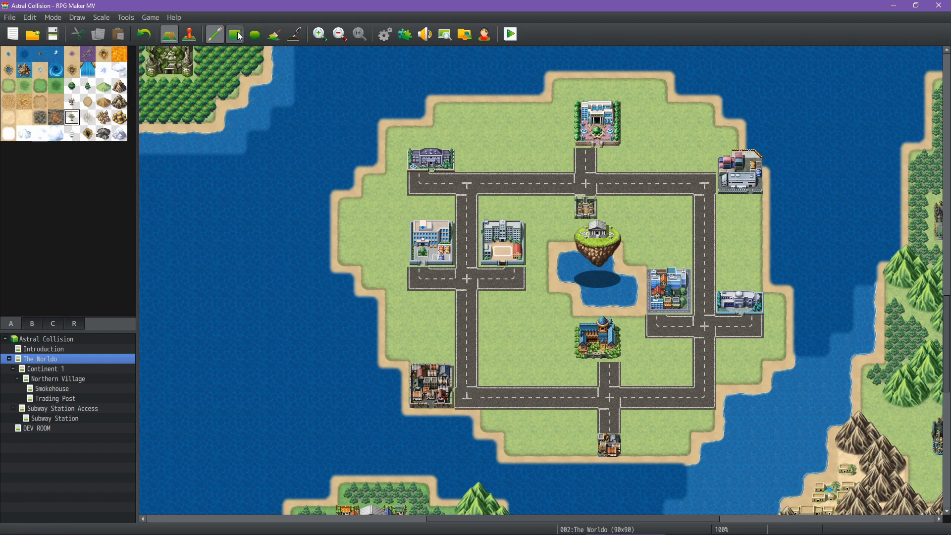
mouse_move(364, 215)
mouse_down()
mouse_move(343, 228)
mouse_move(343, 255)
mouse_up()
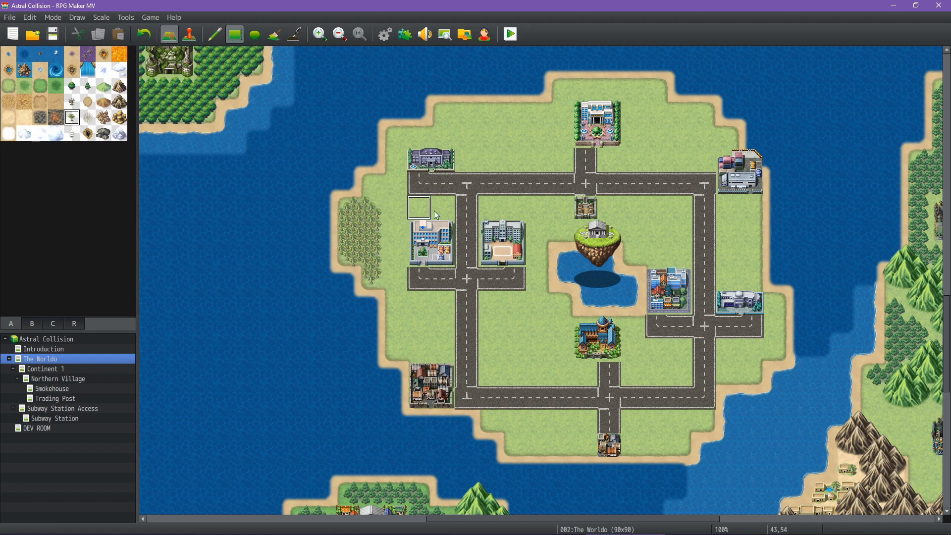
Extend the sparse trees north and east around the Hospital and fill the gap along its west side down to the road.
mouse_move(434, 210)
mouse_down()
mouse_move(396, 206)
mouse_move(371, 185)
mouse_up()
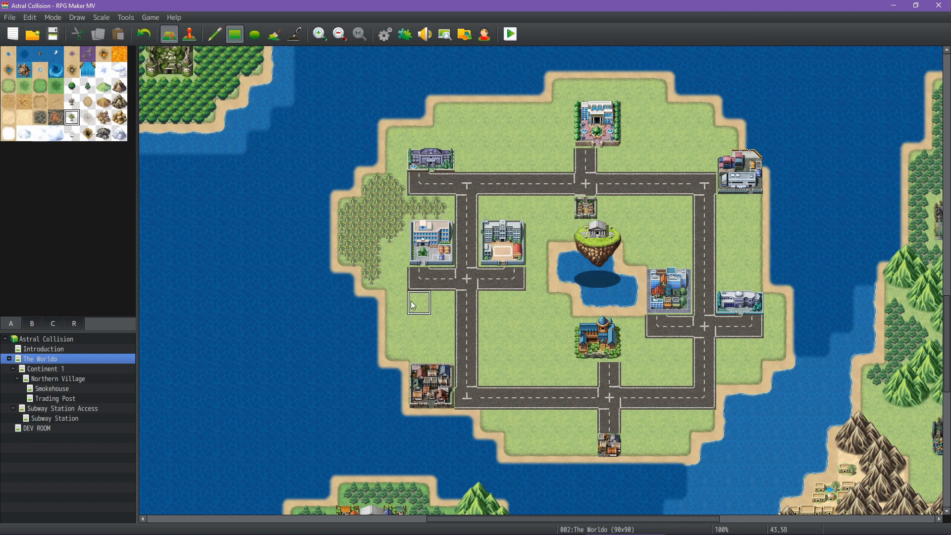
drag(394, 245, 398, 278)
click(396, 278)
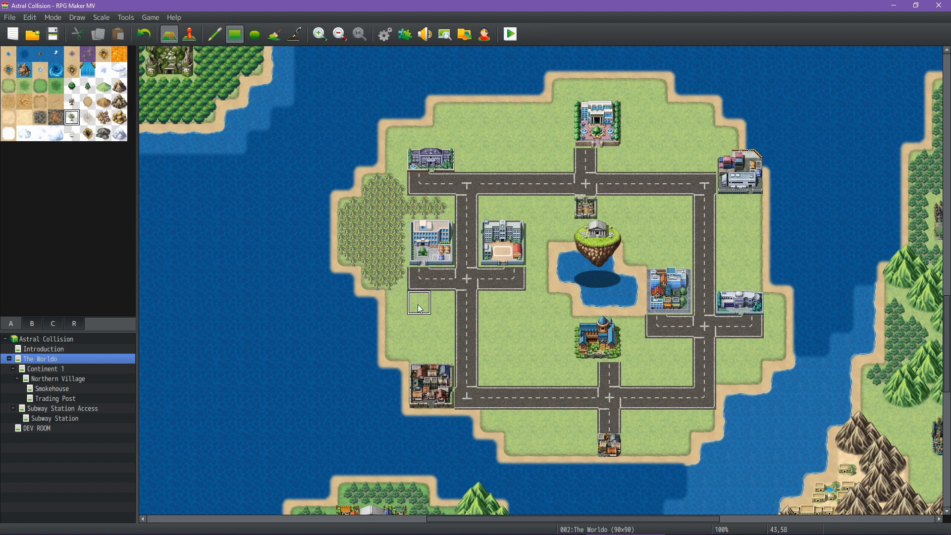
Fill the grass above the southwestern slum district and west of the small southern town with sparse trees.
mouse_move(440, 306)
mouse_down()
mouse_move(441, 326)
mouse_move(402, 333)
mouse_move(412, 349)
mouse_move(437, 349)
mouse_up()
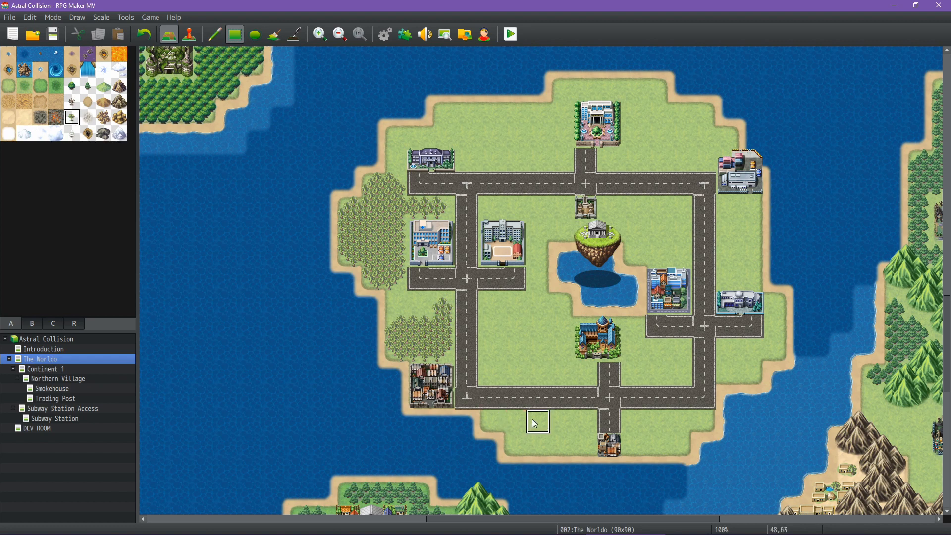
mouse_move(534, 420)
mouse_down()
mouse_move(568, 420)
mouse_move(564, 445)
mouse_move(588, 444)
mouse_up()
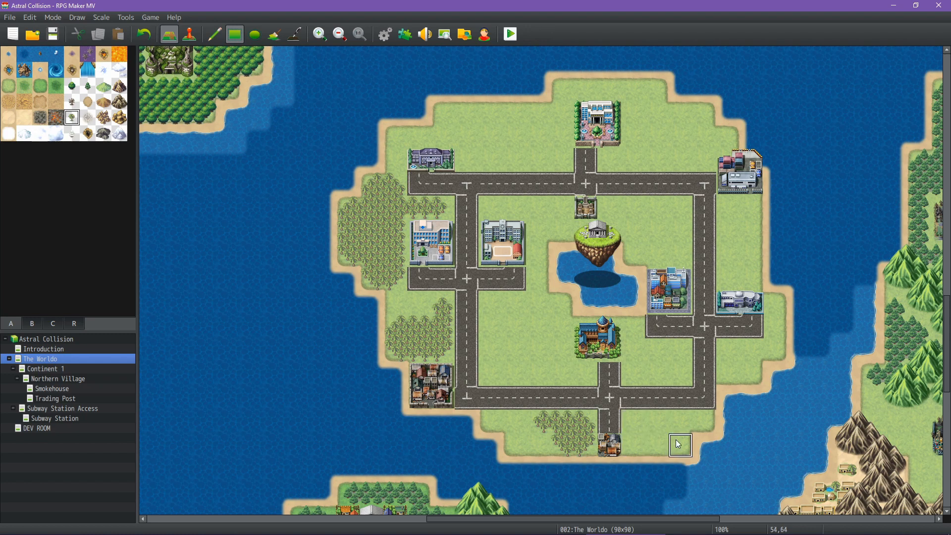
click(633, 445)
key(ctrl+z)
Add an L-shaped strip of sparse trees east of the blue-roofed castle and patches of them along the island's eastern side.
mouse_move(629, 355)
mouse_down()
mouse_move(663, 377)
mouse_move(640, 373)
mouse_move(681, 366)
mouse_move(682, 381)
mouse_up()
key(ctrl+z)
key(ctrl+z)
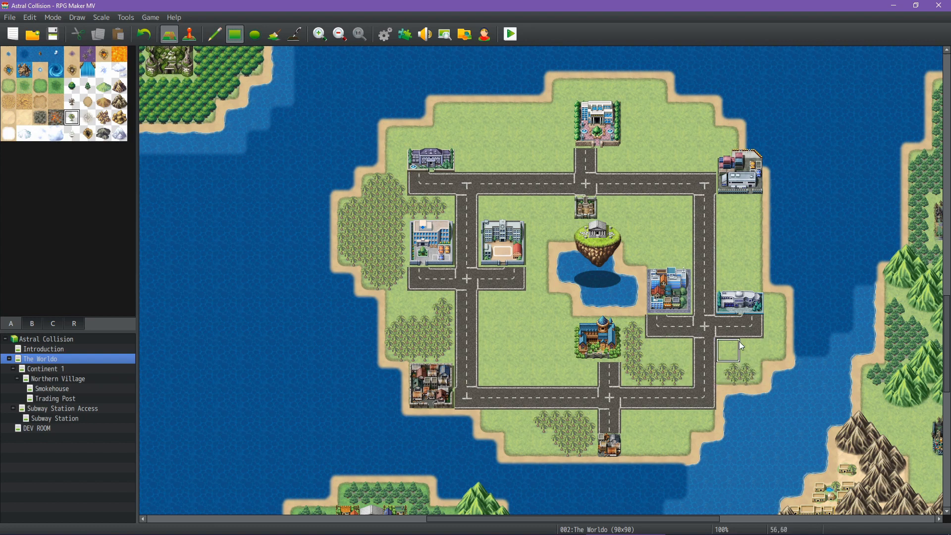
click(776, 300)
drag(774, 342, 775, 346)
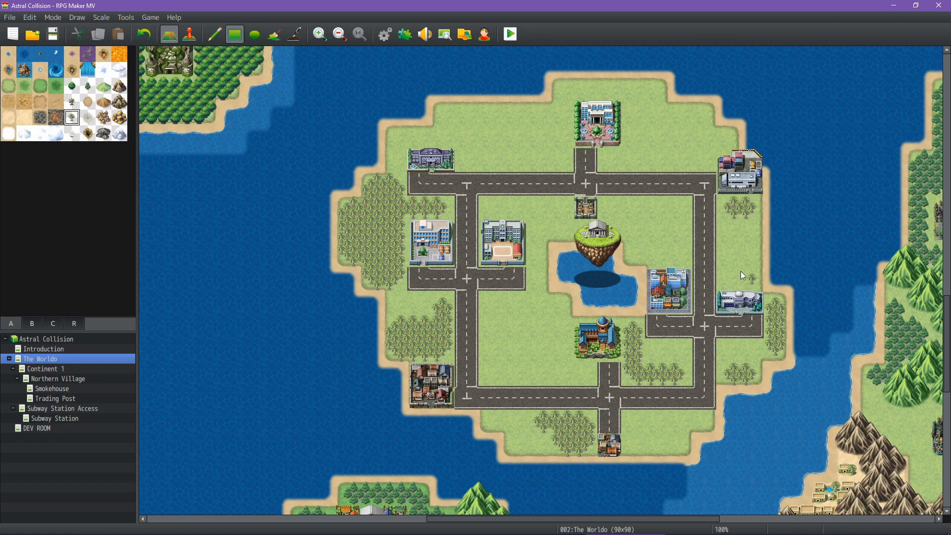
click(753, 231)
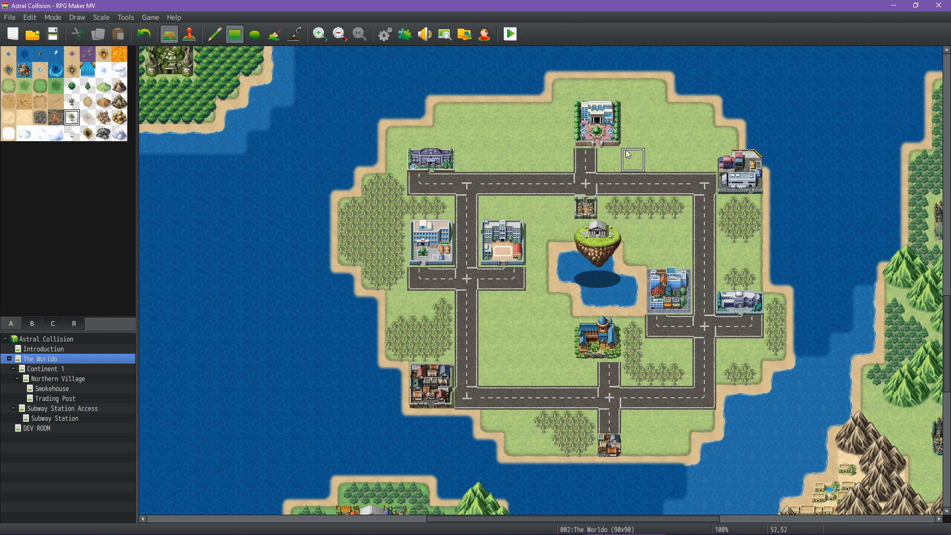
Plant sparse trees east and southeast of the northernmost building, undoing the extra ones along the northern shore.
drag(637, 137, 638, 113)
click(653, 157)
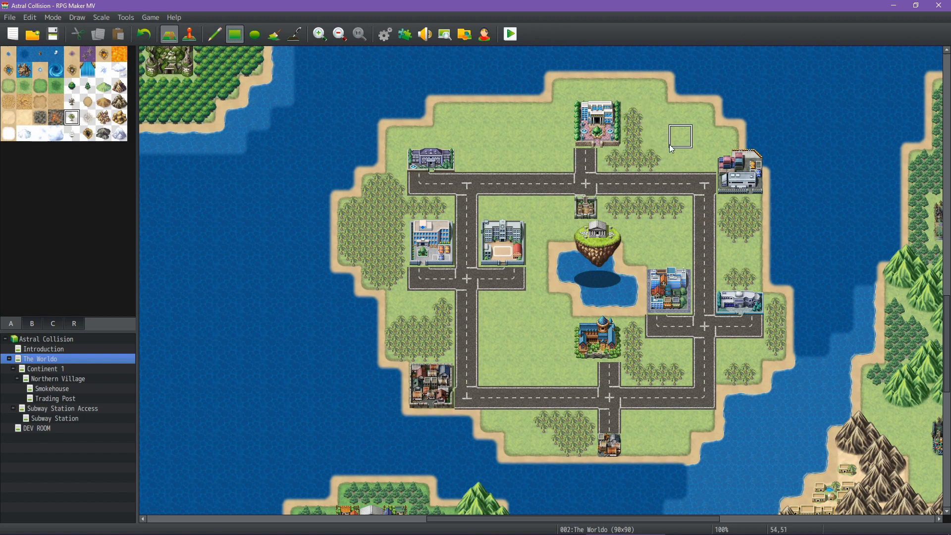
click(686, 158)
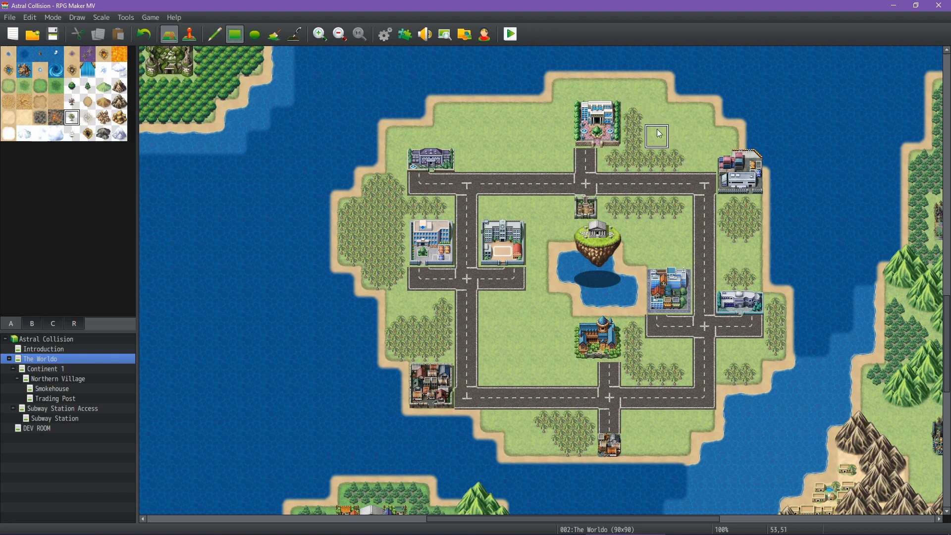
mouse_move(659, 113)
mouse_down()
mouse_move(657, 92)
mouse_move(578, 92)
mouse_up()
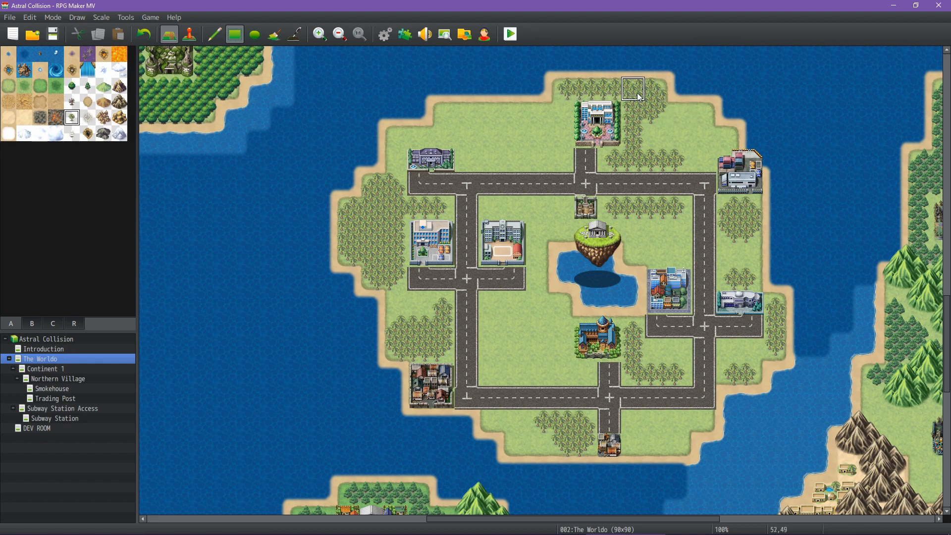
key(ctrl+z)
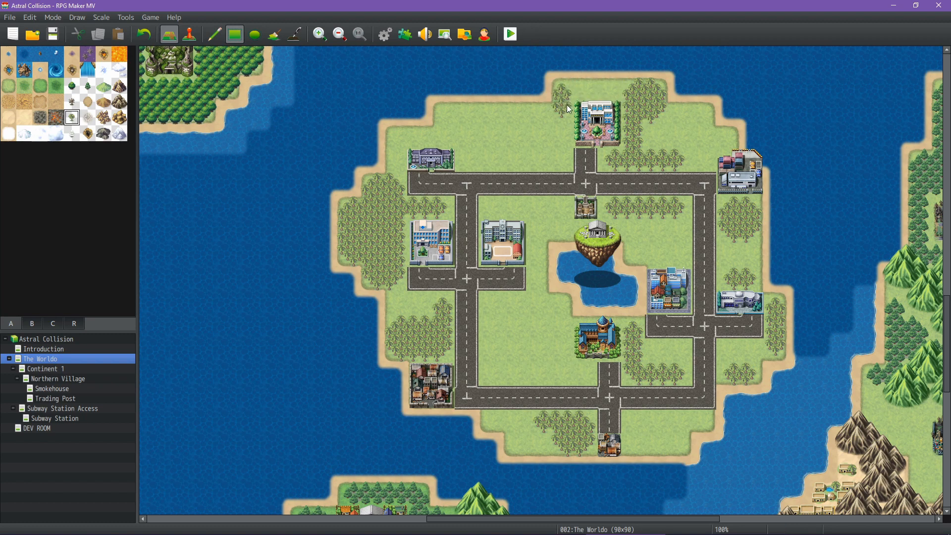
key(ctrl+z)
key(ctrl+z)
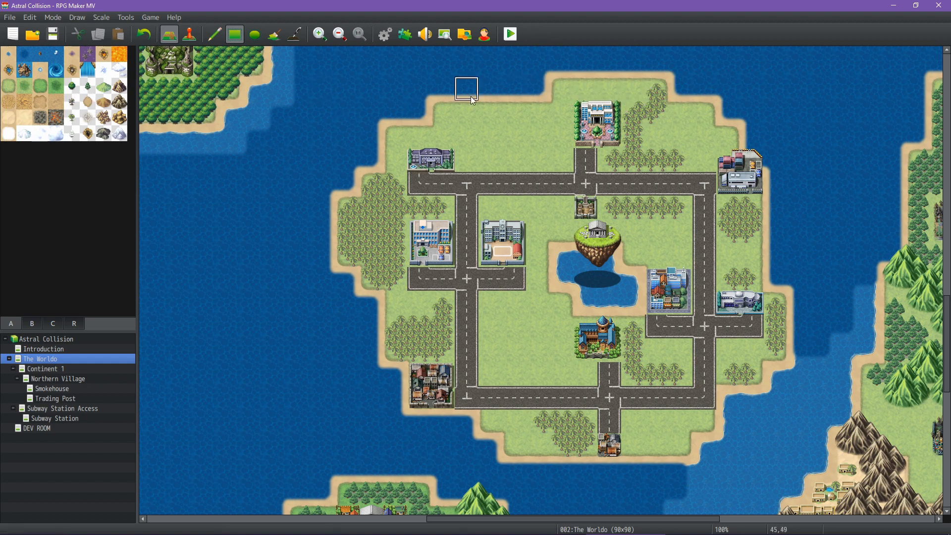
Place one brown rock mountain directly below the building at the end of the loop's eastern side road.
click(34, 321)
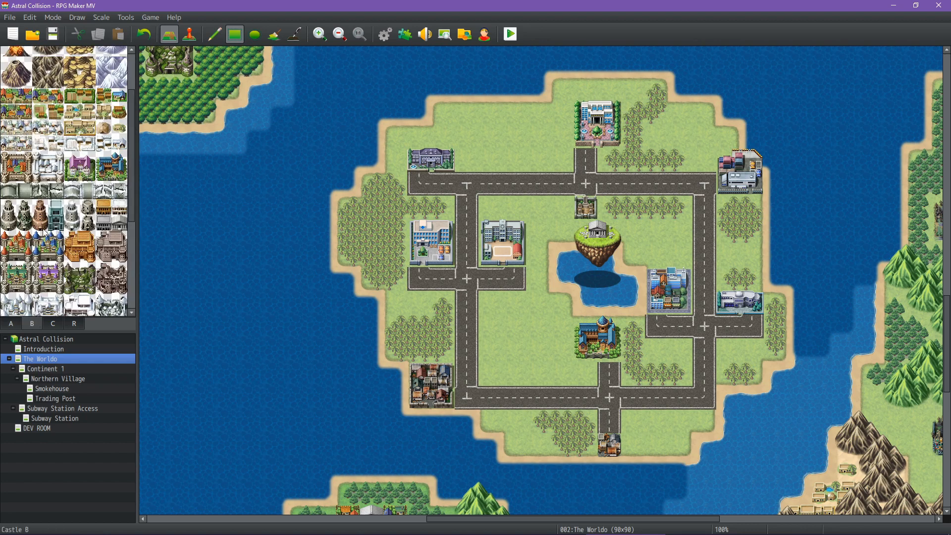
scroll(72, 241, up, 3)
scroll(72, 242, up, 2)
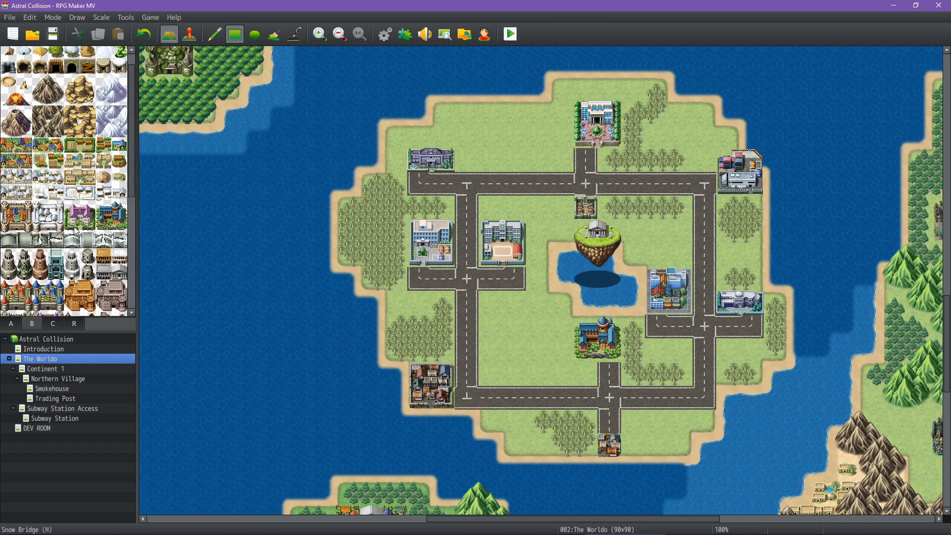
click(52, 113)
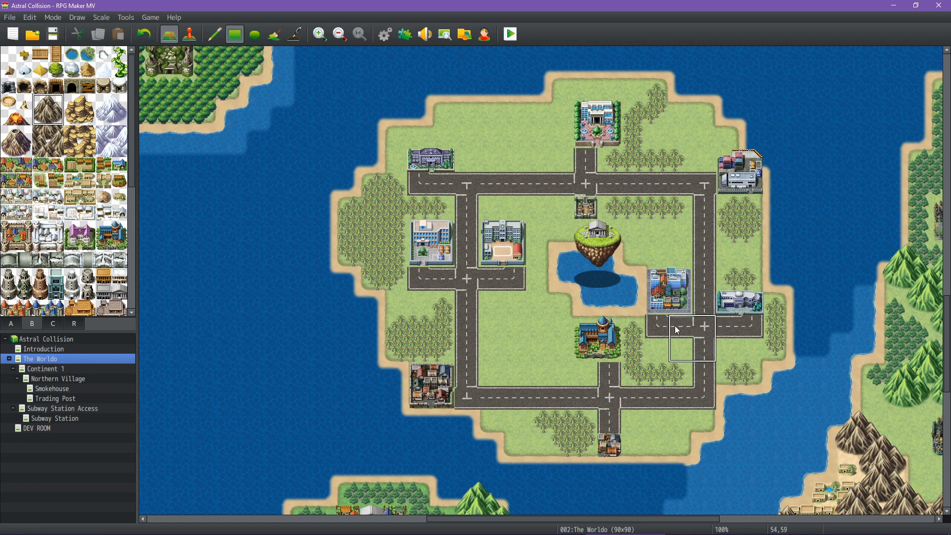
click(729, 328)
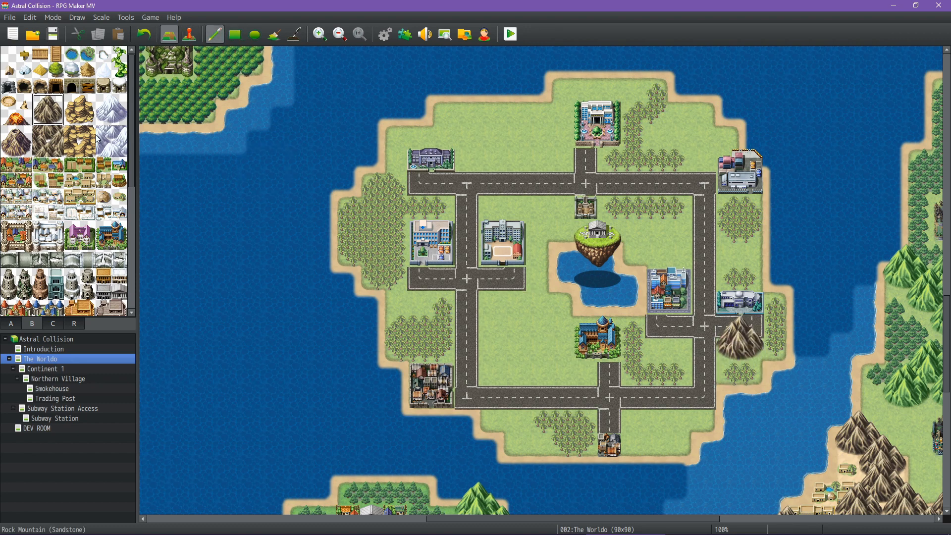
Place a green Mountain outside the loop's eastern road and a diagonal pair northeast of the floating temple.
click(61, 325)
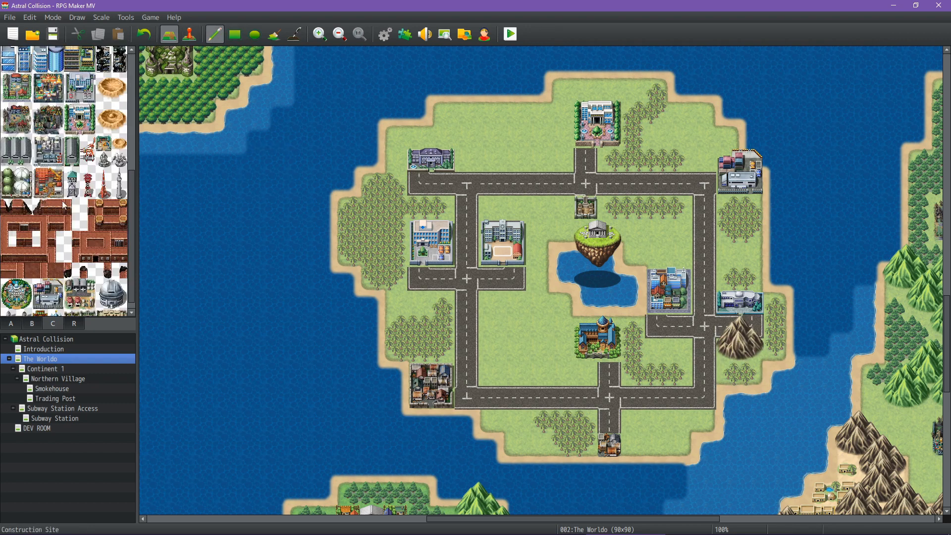
scroll(70, 199, up, 5)
scroll(70, 199, up, 2)
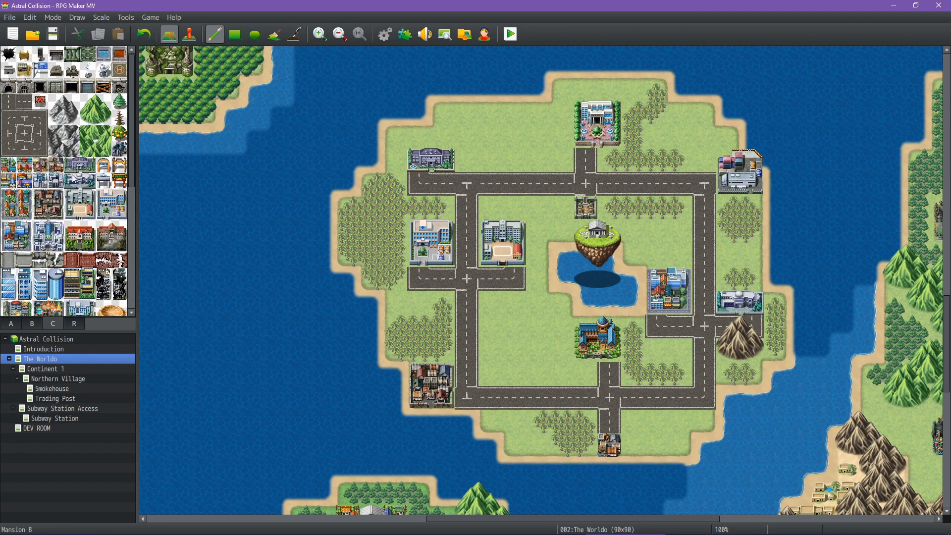
click(95, 109)
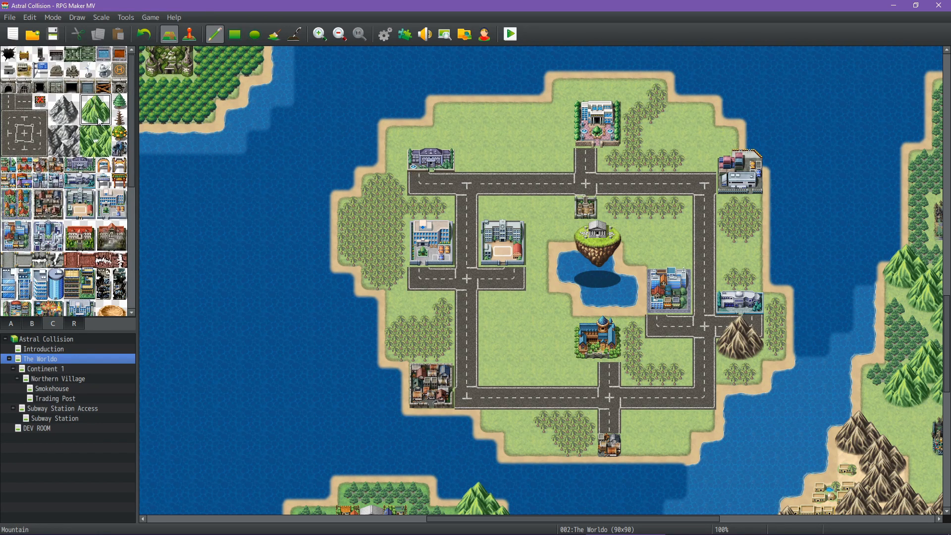
click(727, 234)
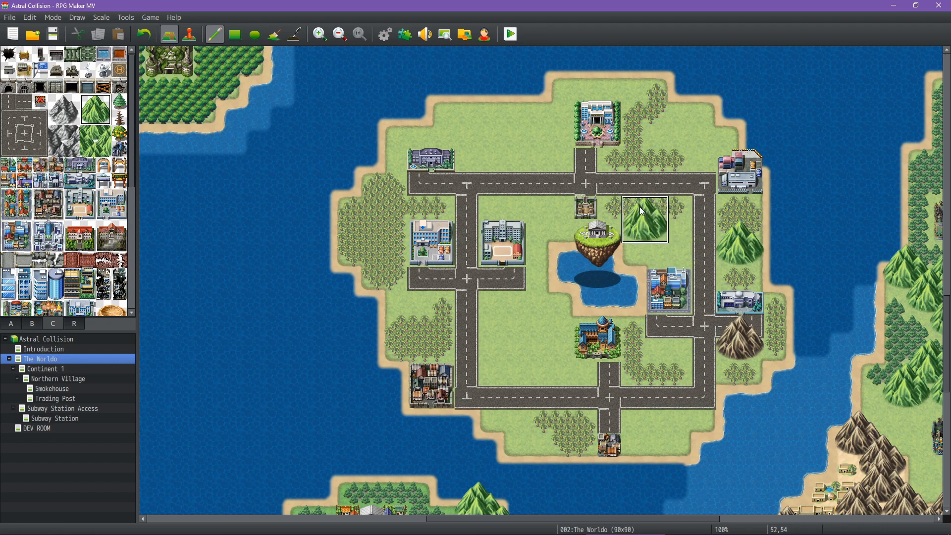
drag(641, 206, 663, 222)
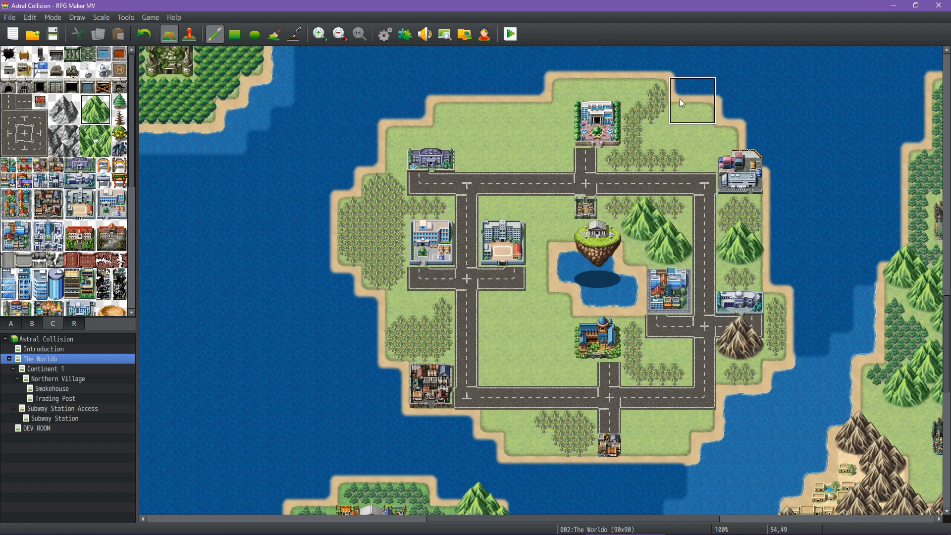
Line the northeastern shore and the shore around the northernmost building with green mountains.
mouse_move(683, 104)
mouse_down()
mouse_move(650, 118)
mouse_move(713, 120)
mouse_up()
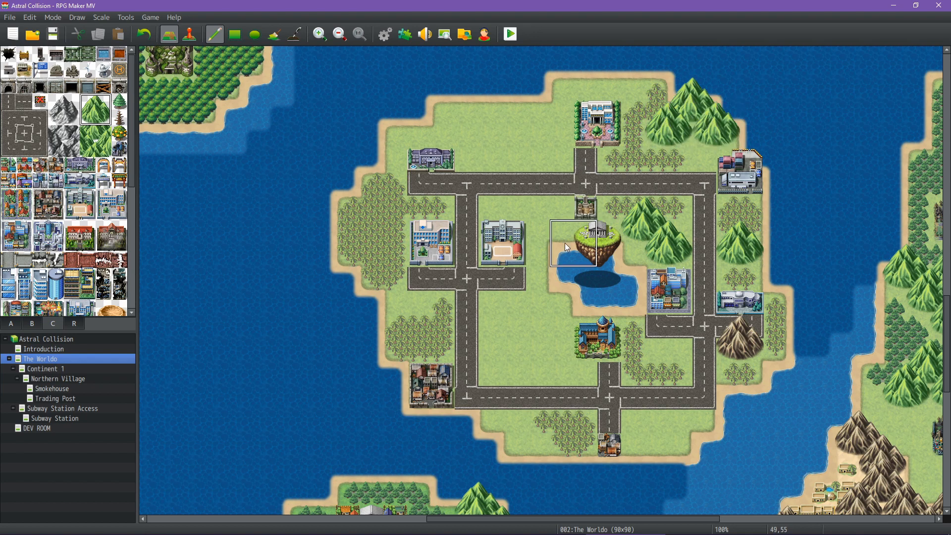
drag(611, 64, 562, 77)
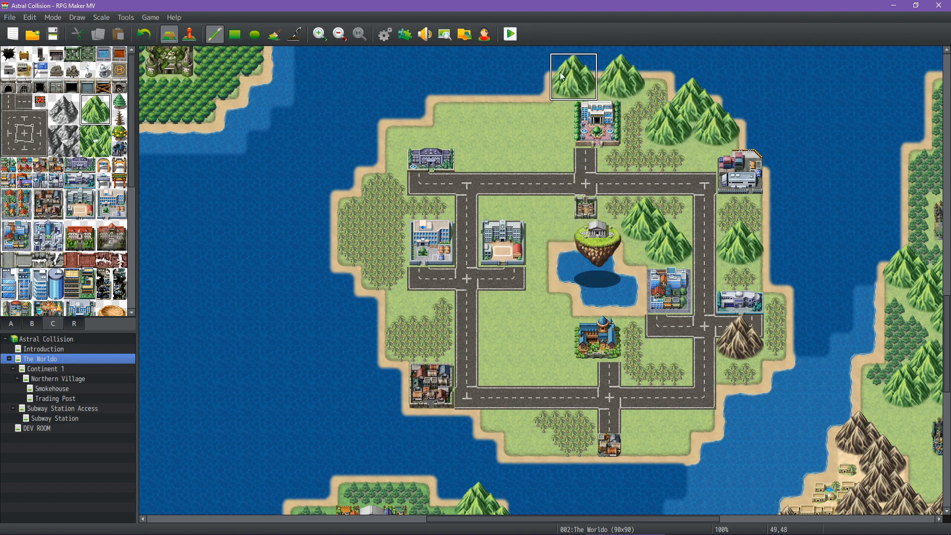
click(550, 101)
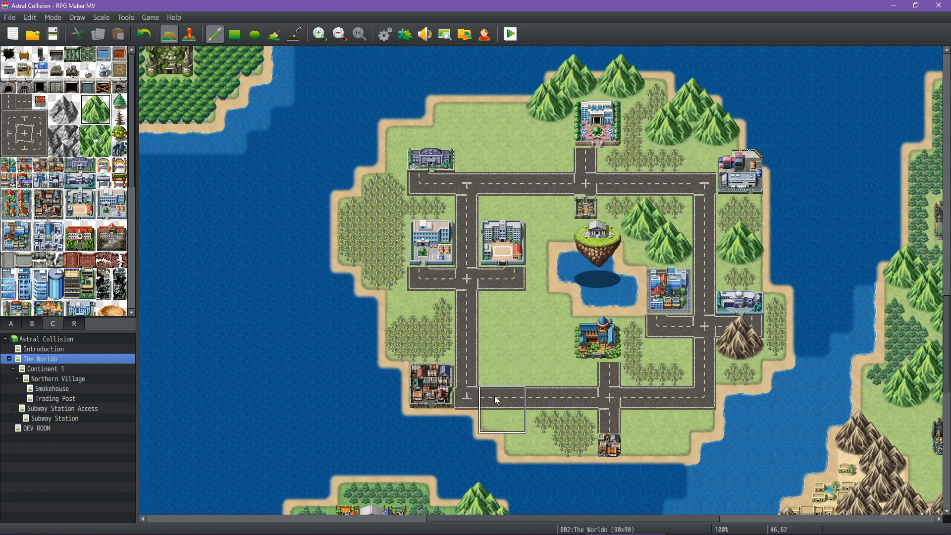
Place two green mountains west and three east of the small southern town, plus one below the city block beside the pond.
click(501, 411)
click(525, 434)
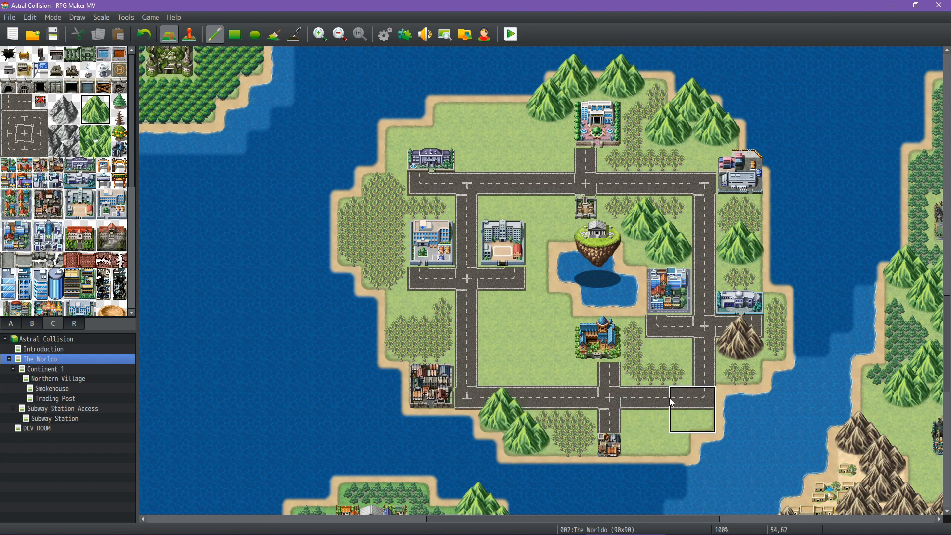
click(673, 402)
click(635, 400)
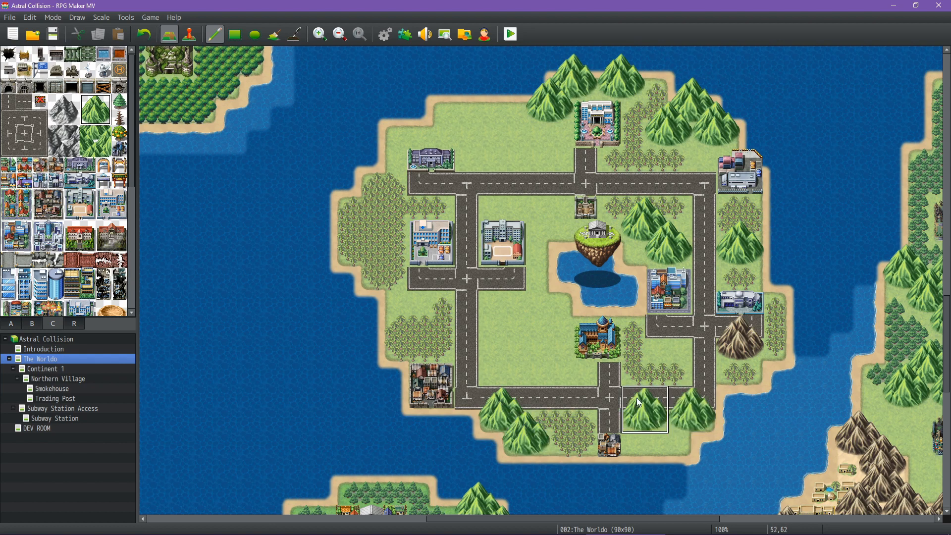
click(659, 422)
click(663, 320)
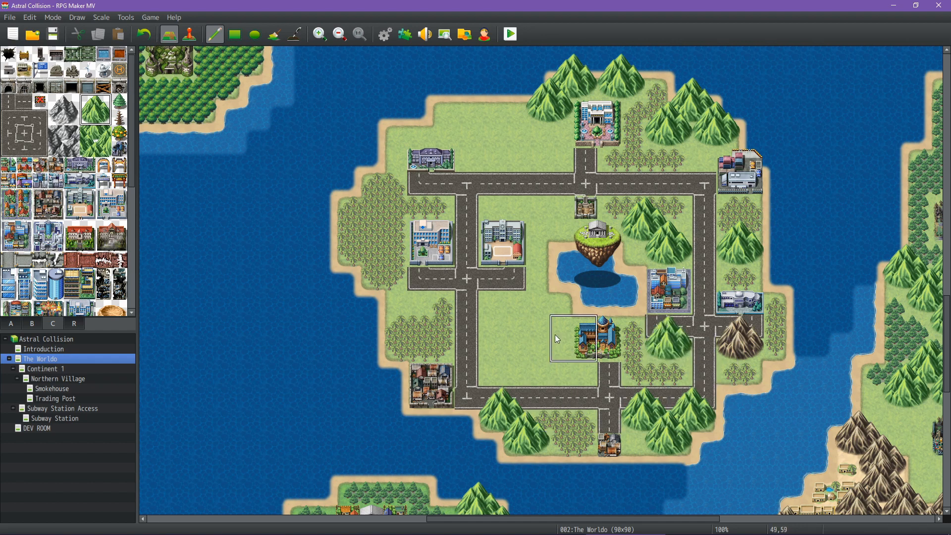
Place a green mountain southwest of the Hospital and five more across the island's northwestern grass.
click(399, 285)
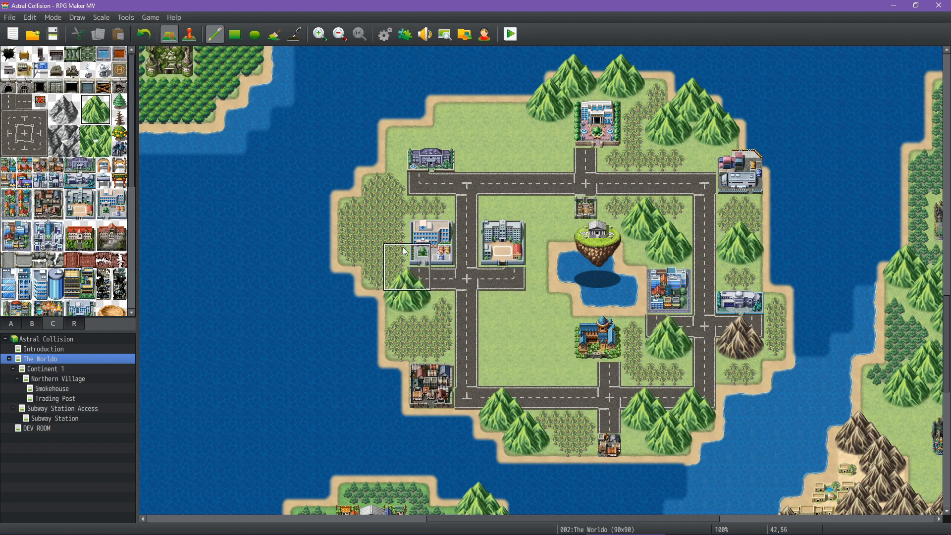
click(406, 120)
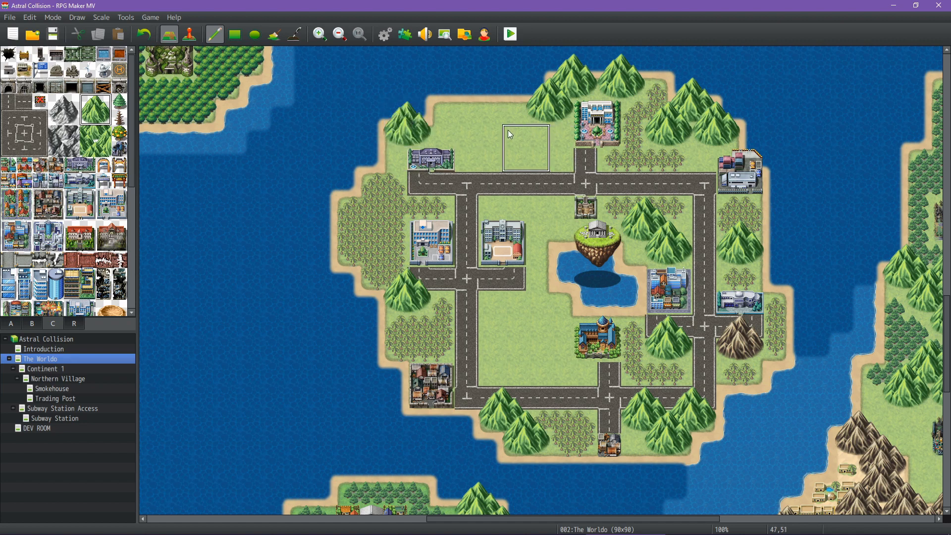
click(498, 96)
click(447, 94)
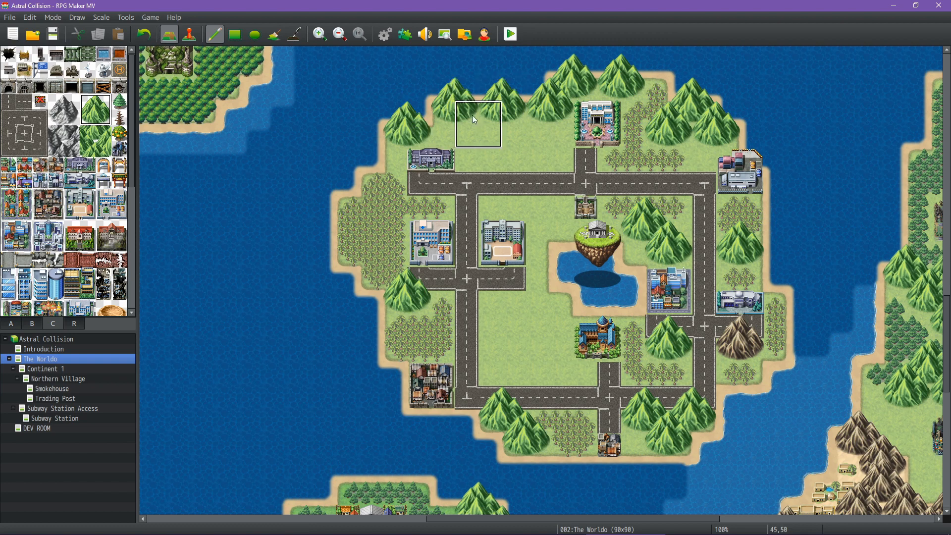
click(474, 116)
click(534, 129)
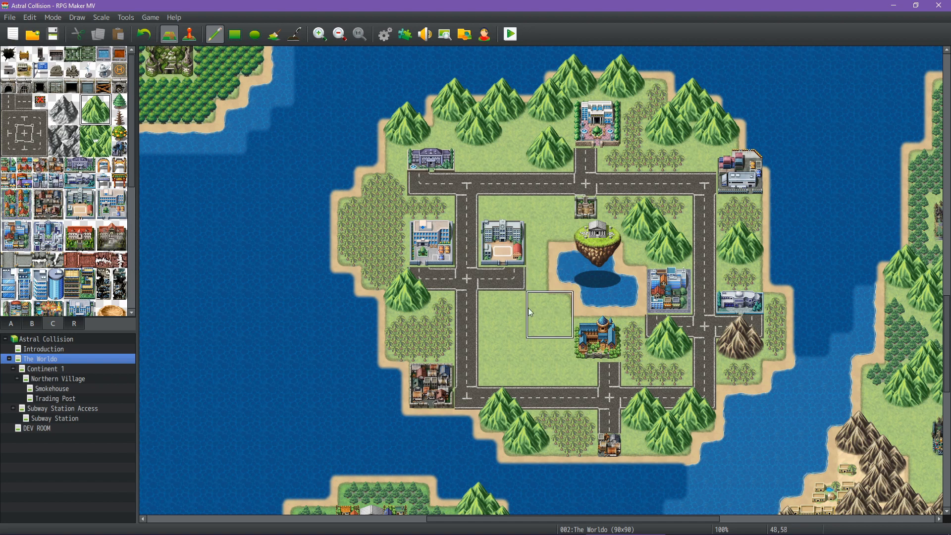
Place two green mountains north and three south of the school building inside the road loop.
click(542, 188)
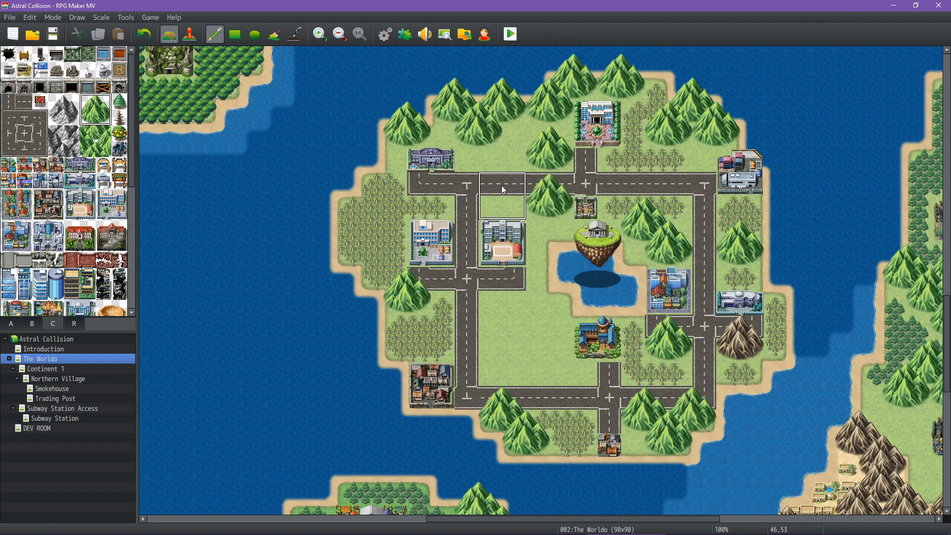
click(504, 190)
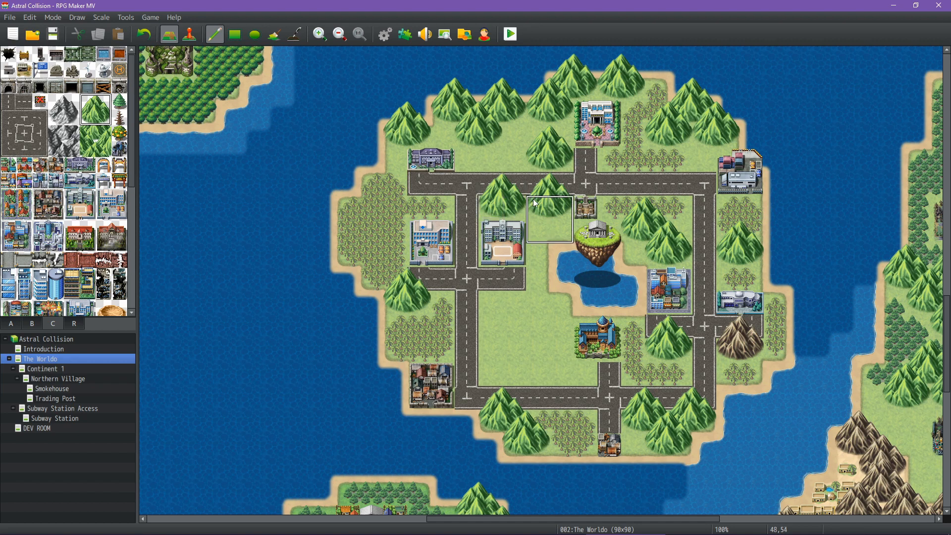
click(532, 305)
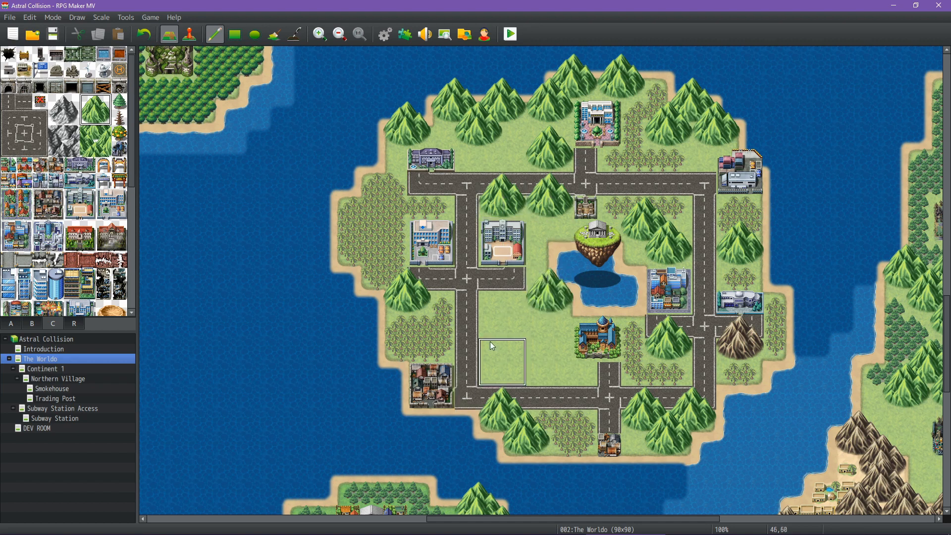
click(495, 288)
click(524, 310)
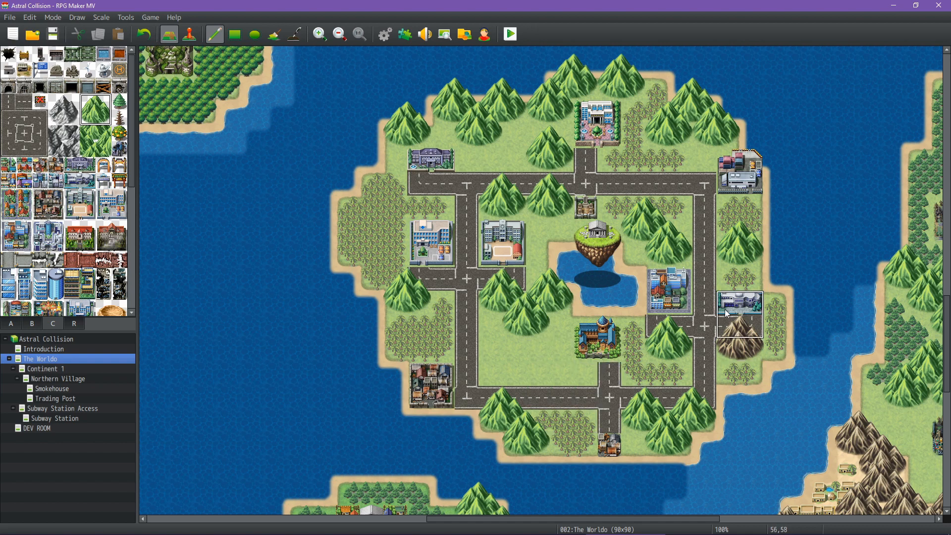
Place a dark cave entrance at the foot of the brown mountain on the central island's eastern side.
click(32, 323)
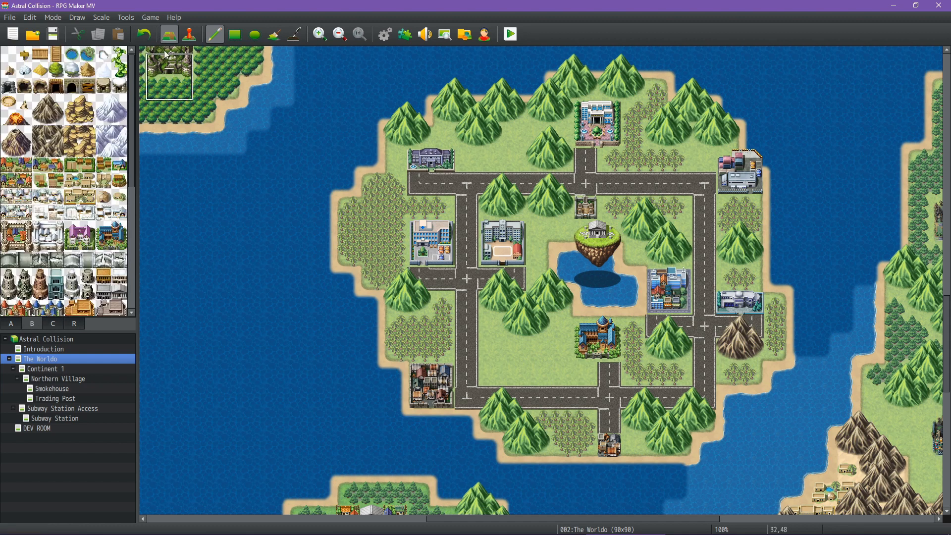
click(24, 86)
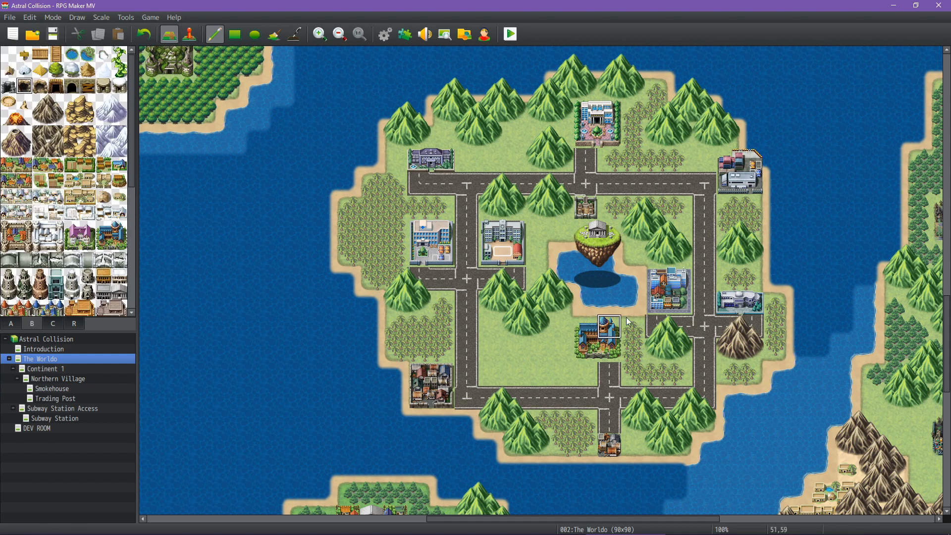
click(728, 351)
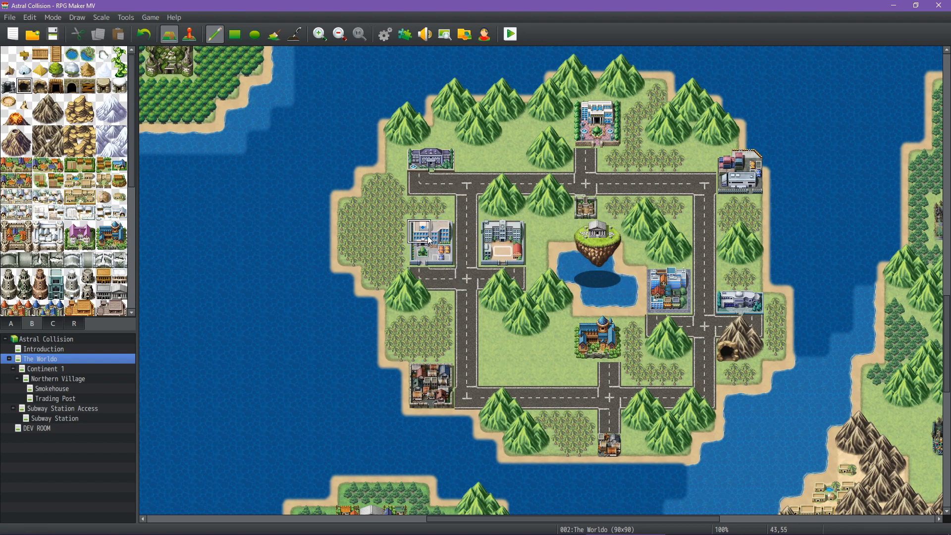
Flood-fill the open grass in the road loop's southwestern part with Grassland A (Dark) and save the project.
click(12, 323)
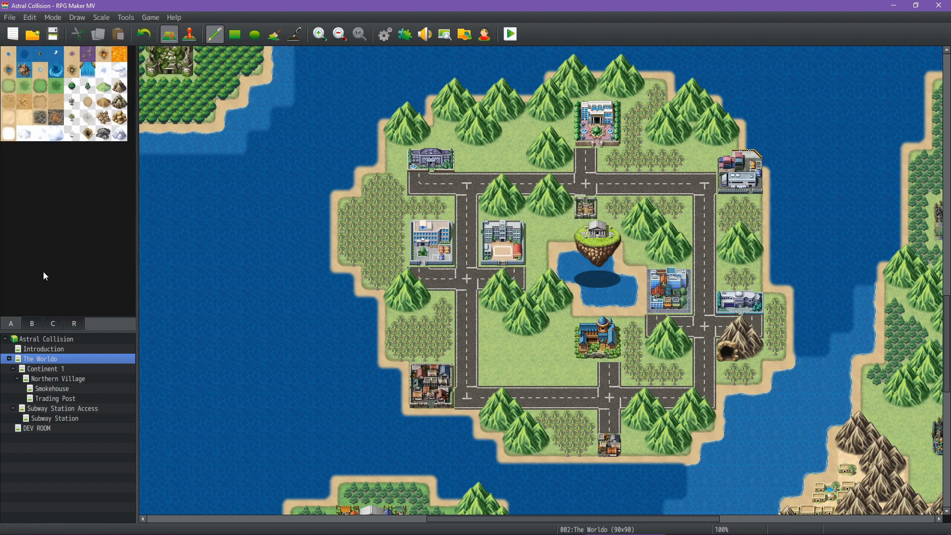
click(274, 35)
click(543, 363)
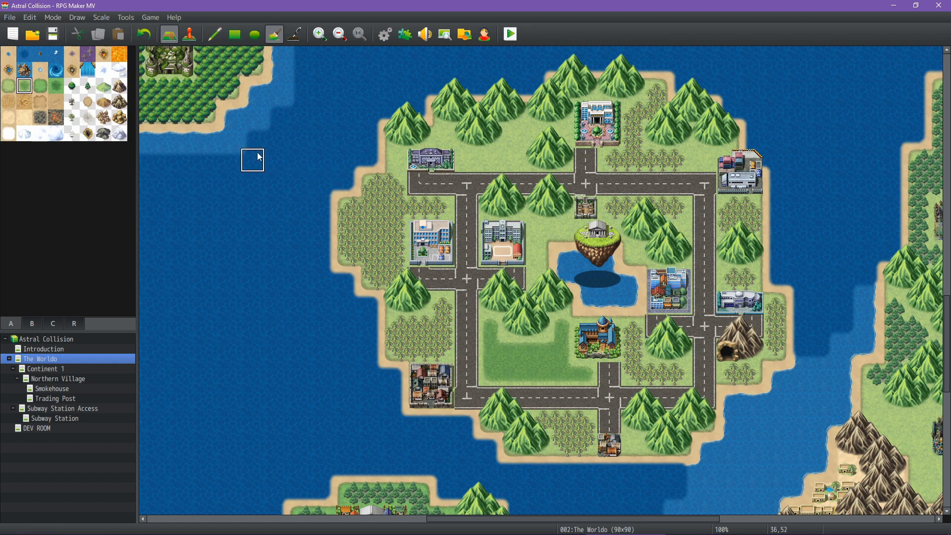
click(52, 38)
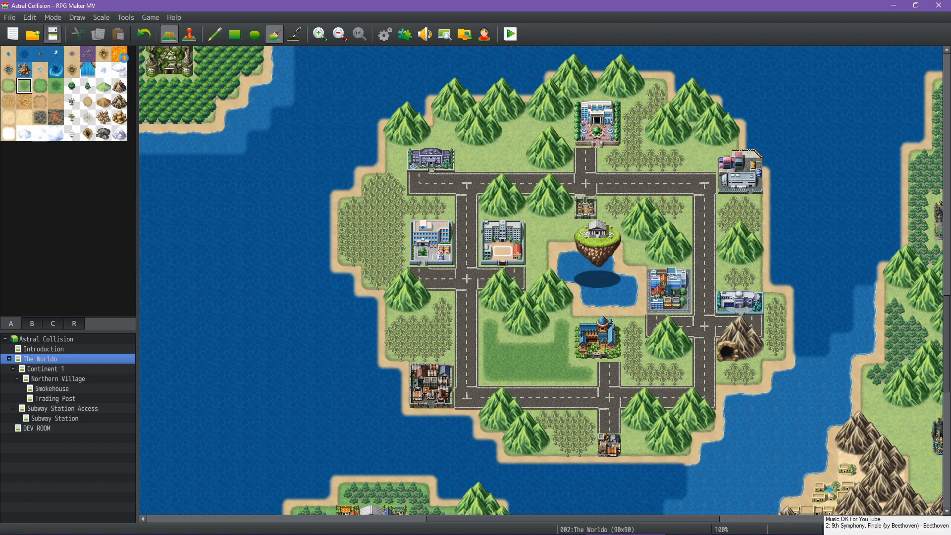
Show the map's region numbers, then switch to the Astral Collision Math spreadsheet and shade the Modern—5 world name cell light green.
click(79, 325)
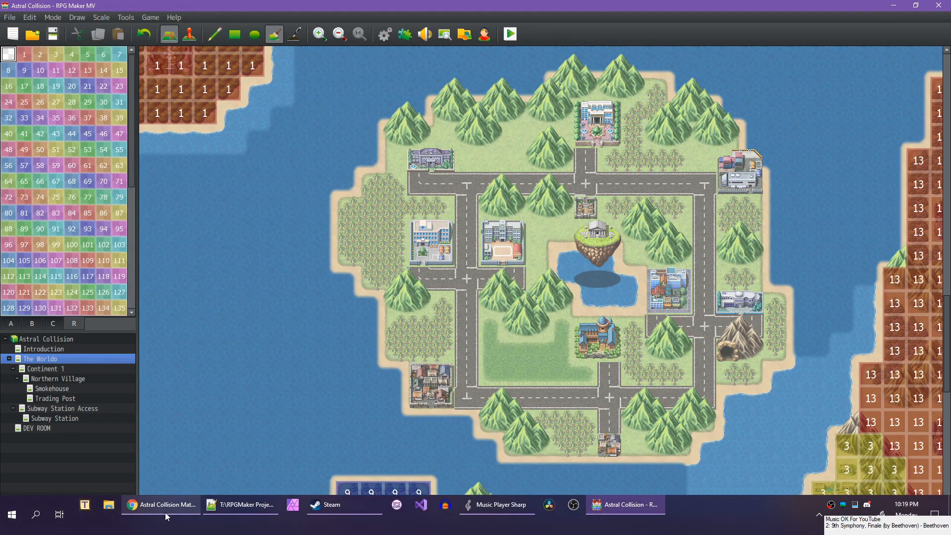
click(165, 513)
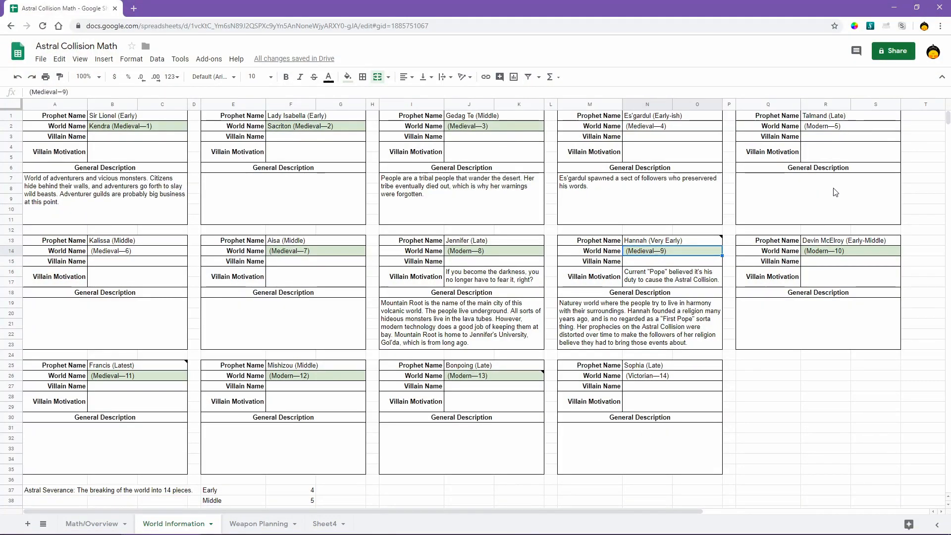
click(823, 128)
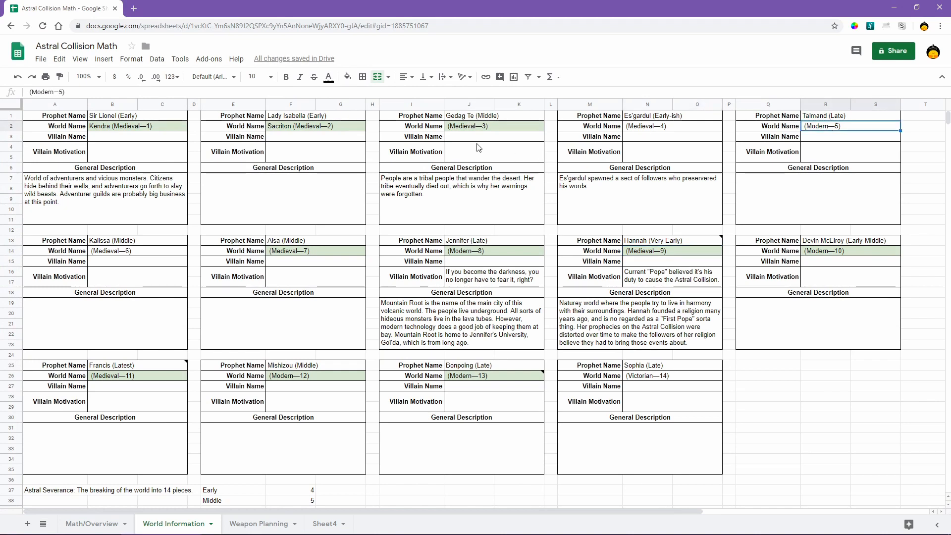
click(348, 77)
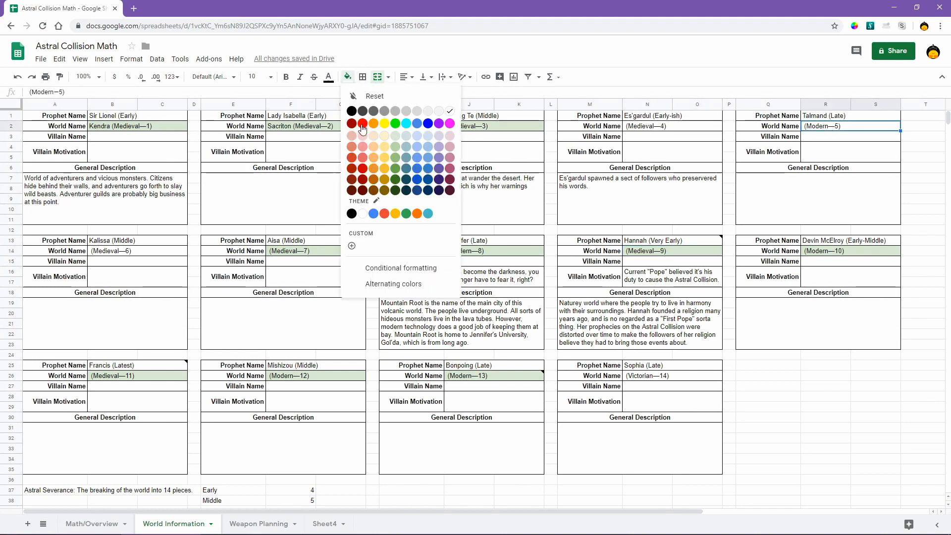
click(395, 136)
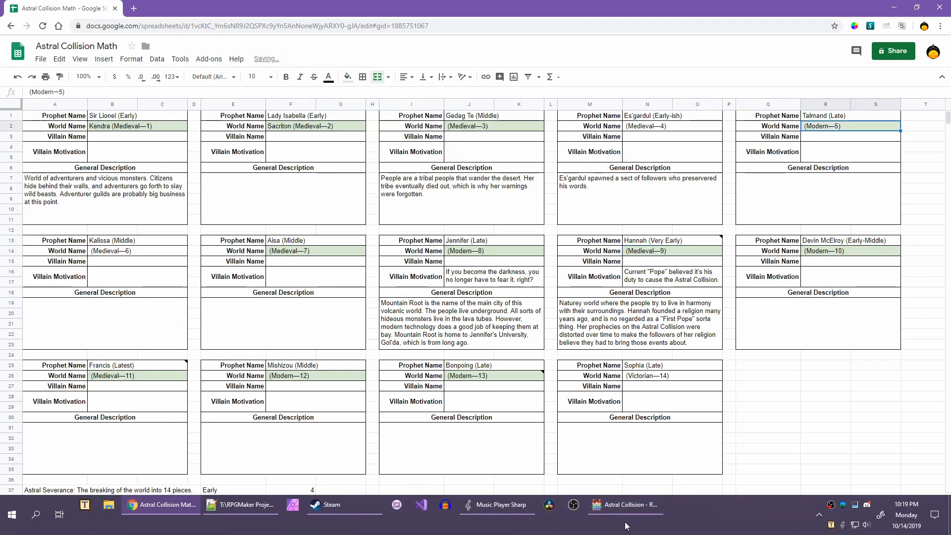
Return to RPG Maker MV, outline the central island along its coast with region 5, and fill its interior with the same region.
click(627, 525)
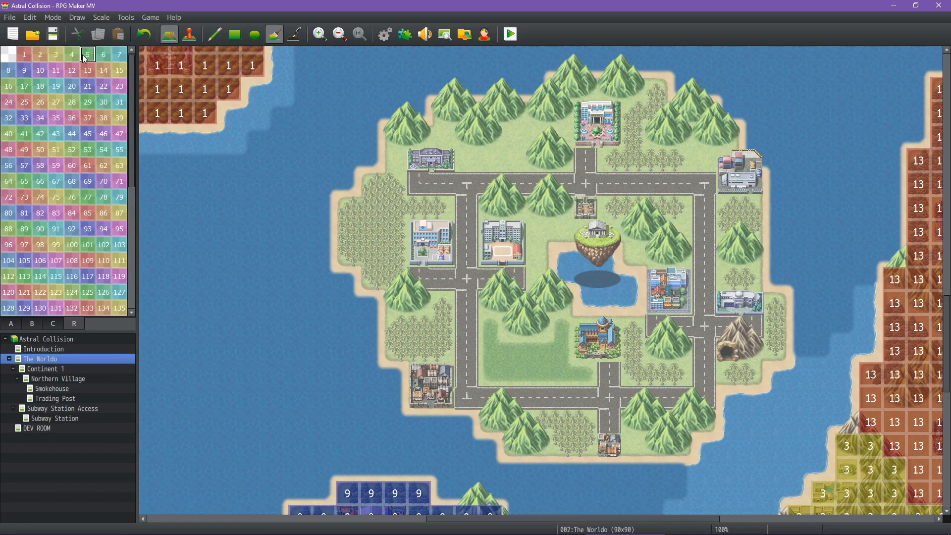
click(239, 37)
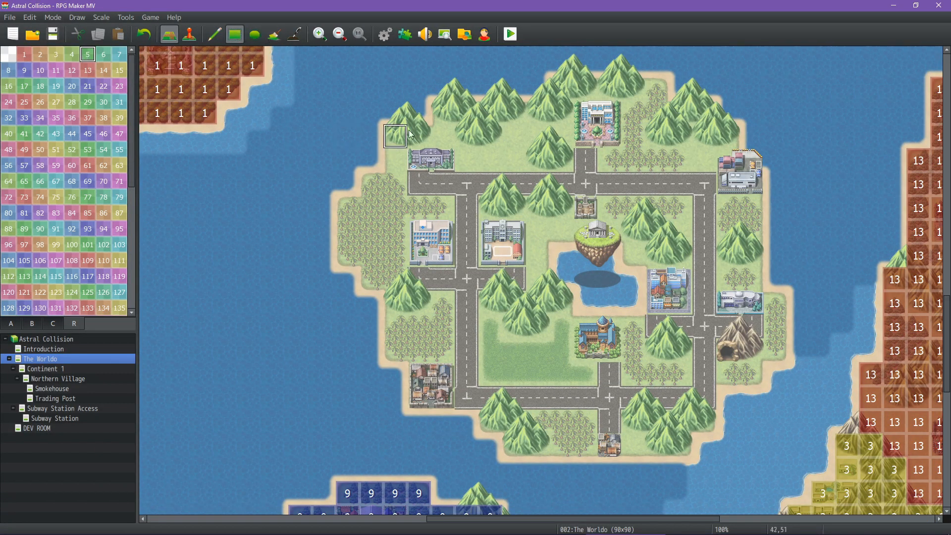
drag(558, 90, 647, 92)
click(660, 109)
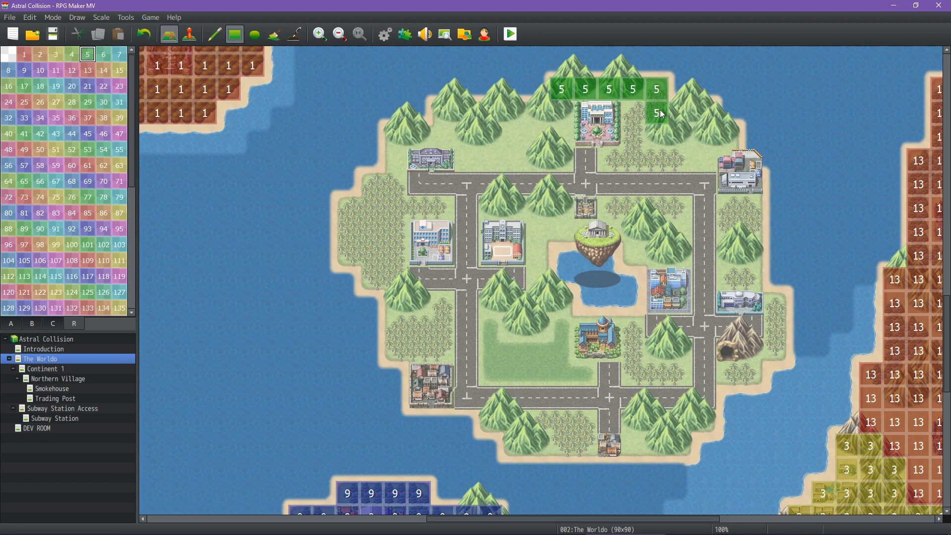
mouse_move(705, 137)
mouse_down()
mouse_move(728, 137)
mouse_move(747, 185)
mouse_move(751, 303)
mouse_move(775, 304)
mouse_move(775, 358)
mouse_move(752, 375)
mouse_up()
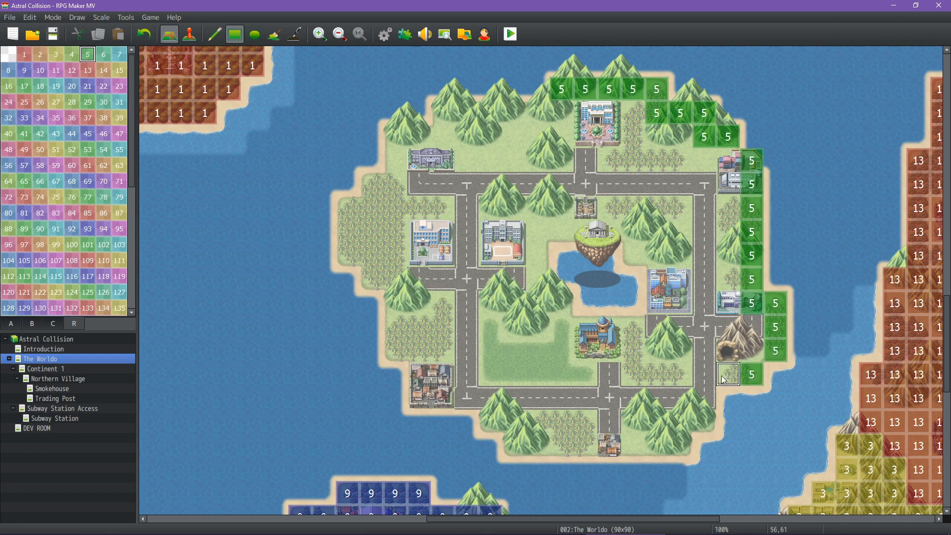
mouse_move(704, 431)
mouse_down()
mouse_move(681, 446)
mouse_move(514, 446)
mouse_move(490, 422)
mouse_move(431, 399)
mouse_move(396, 350)
mouse_move(395, 303)
mouse_move(373, 279)
mouse_move(372, 228)
mouse_move(359, 210)
mouse_move(348, 255)
mouse_move(402, 166)
mouse_move(400, 141)
mouse_move(421, 138)
mouse_move(443, 114)
mouse_move(540, 115)
mouse_up()
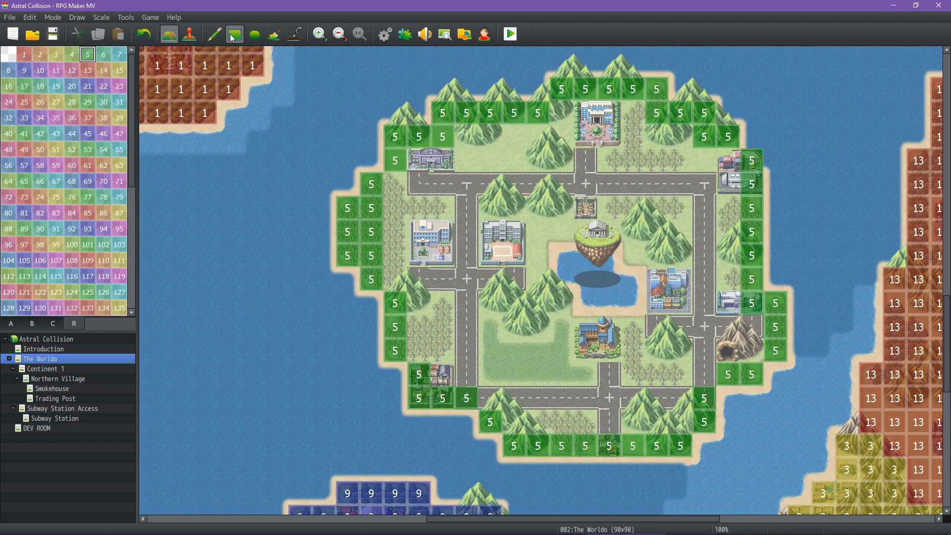
click(275, 34)
click(543, 279)
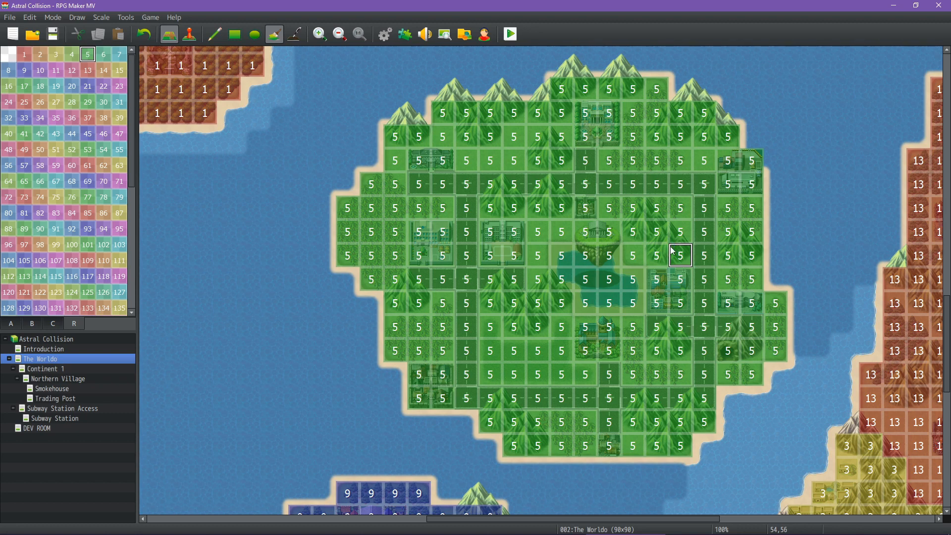
Check the World Information sheet for the next unshaded world entry and return to RPG Maker MV.
click(174, 510)
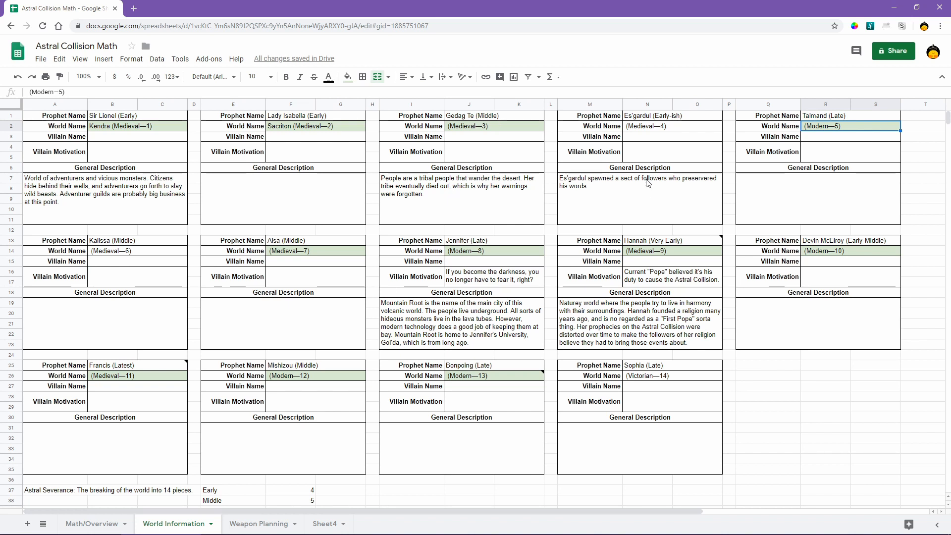
mouse_move(628, 532)
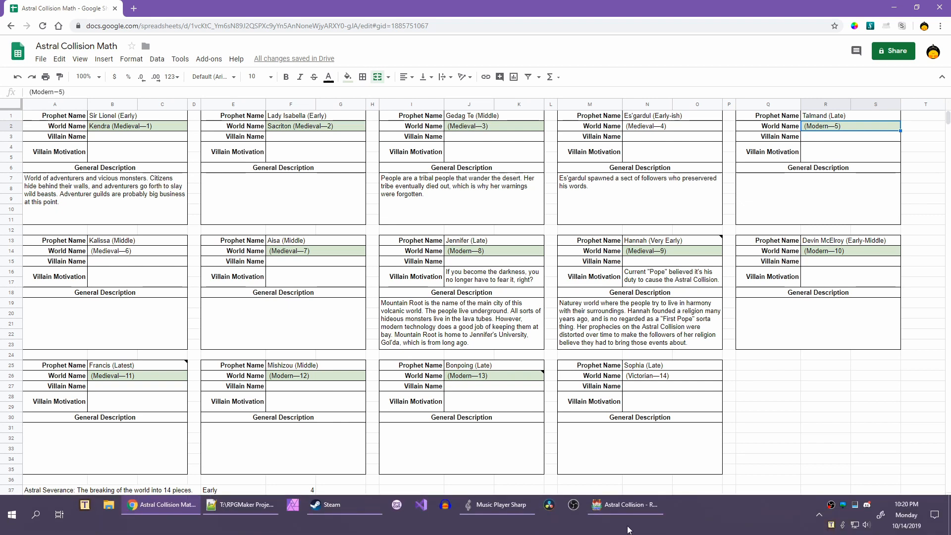
click(627, 505)
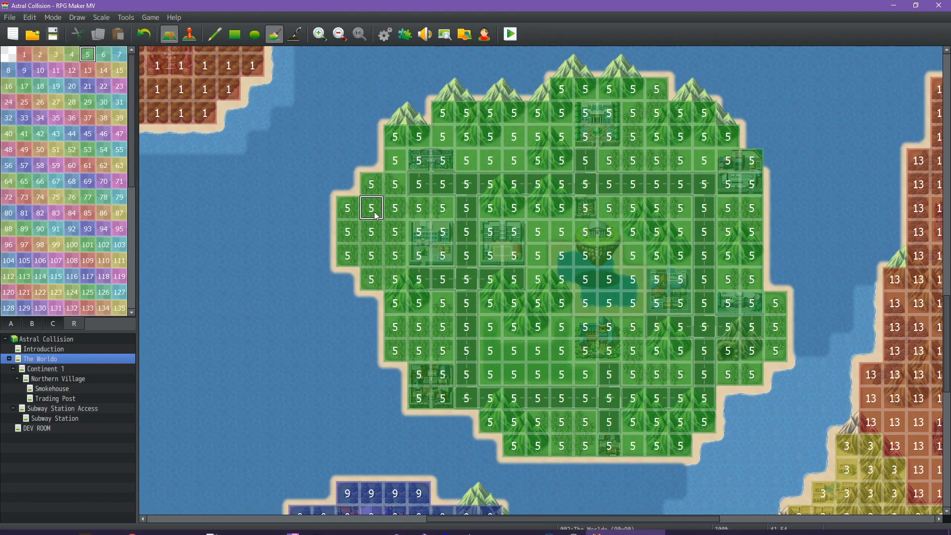
Look over the empty northern sea and review Es'gardul's actor entry in the database, closing it without changes.
mouse_move(576, 155)
middle_down()
mouse_move(620, 57)
mouse_move(584, 85)
mouse_move(542, 142)
mouse_move(279, 49)
mouse_move(484, 140)
mouse_move(798, 112)
mouse_move(384, 106)
mouse_move(410, 98)
mouse_move(579, 144)
mouse_move(557, 131)
middle_up()
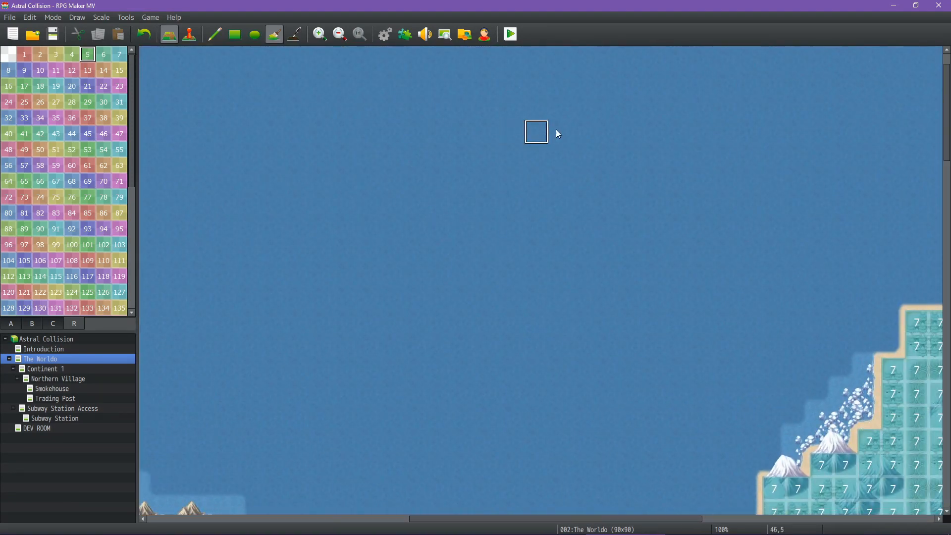
key(F9)
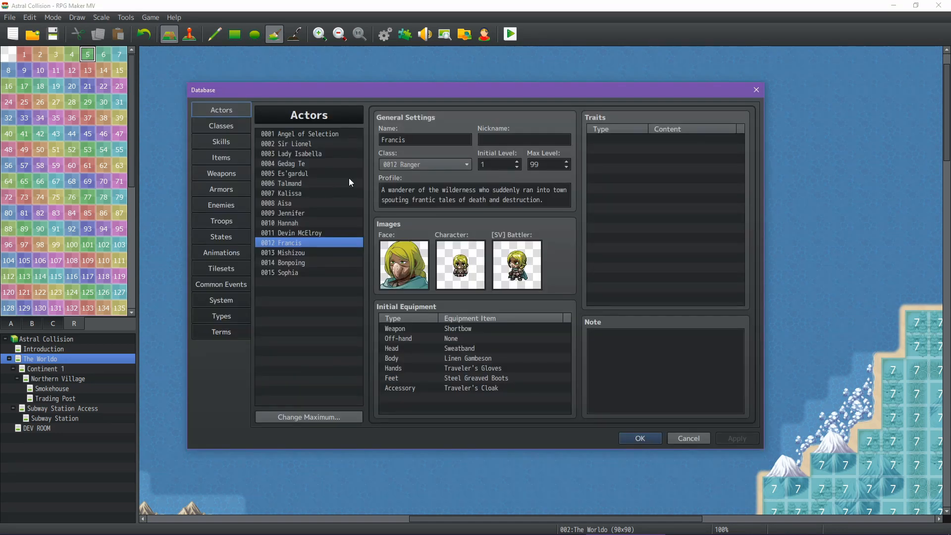
click(305, 173)
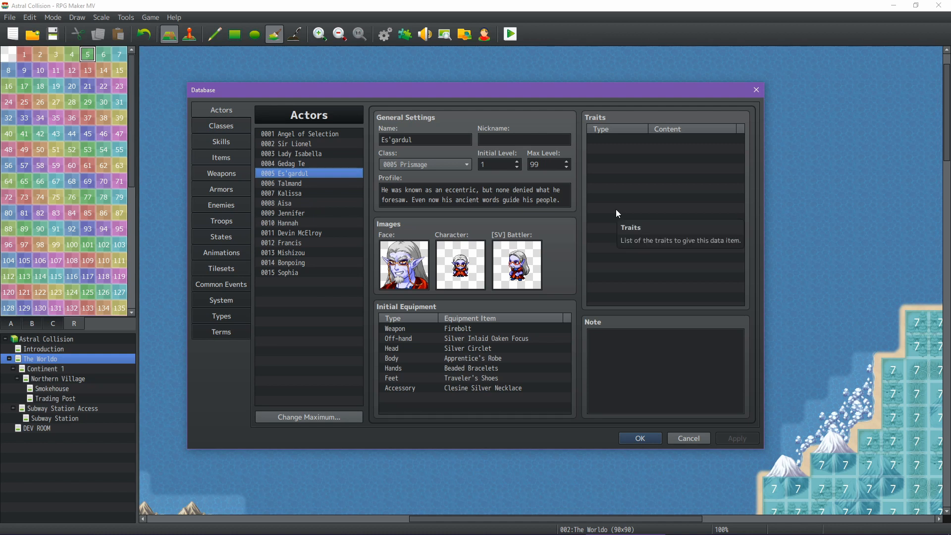
click(692, 439)
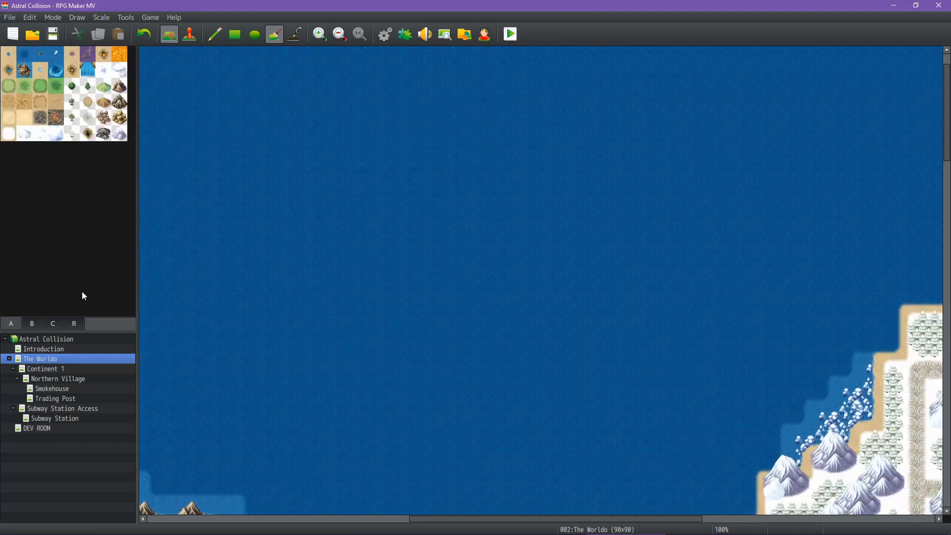
Draw a brown wasteland ellipse in the open sea near the map's northern edge to start a new island.
click(10, 103)
scroll(342, 118, up, 4)
scroll(341, 119, left, 3)
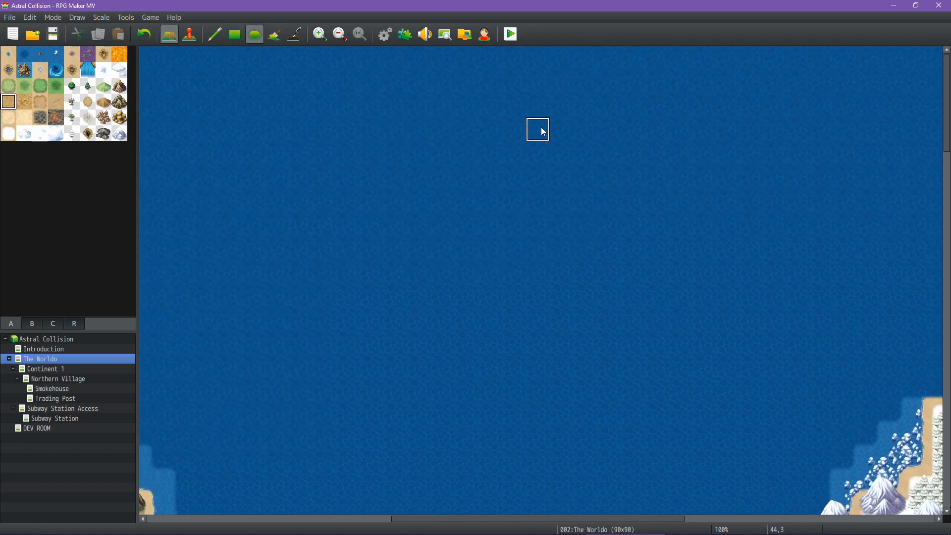
click(529, 83)
drag(526, 83, 390, 198)
Enlarge the new northern island with overlapping wasteland ellipses to the southeast, south and west, and fill the remaining gap in it.
ctrl+scroll(492, 263, down, 5)
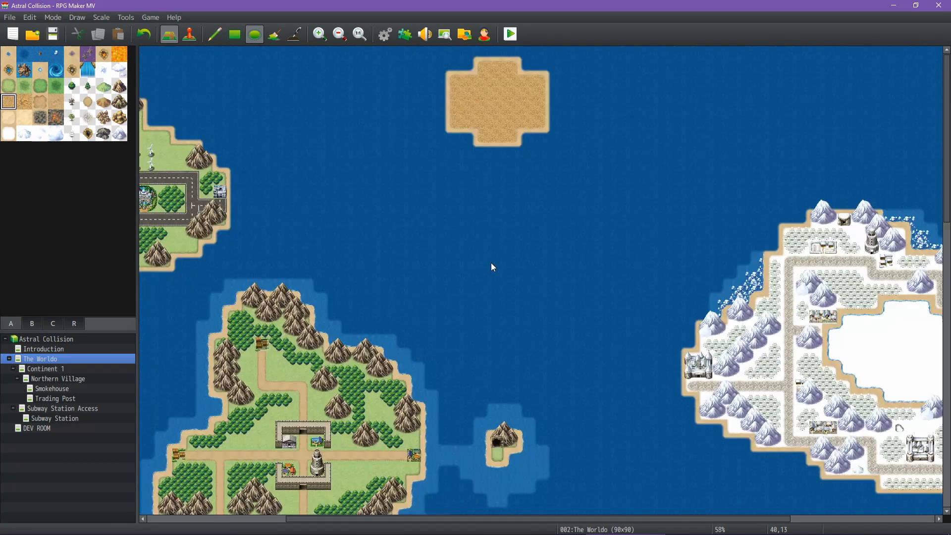
ctrl+scroll(490, 265, down, 3)
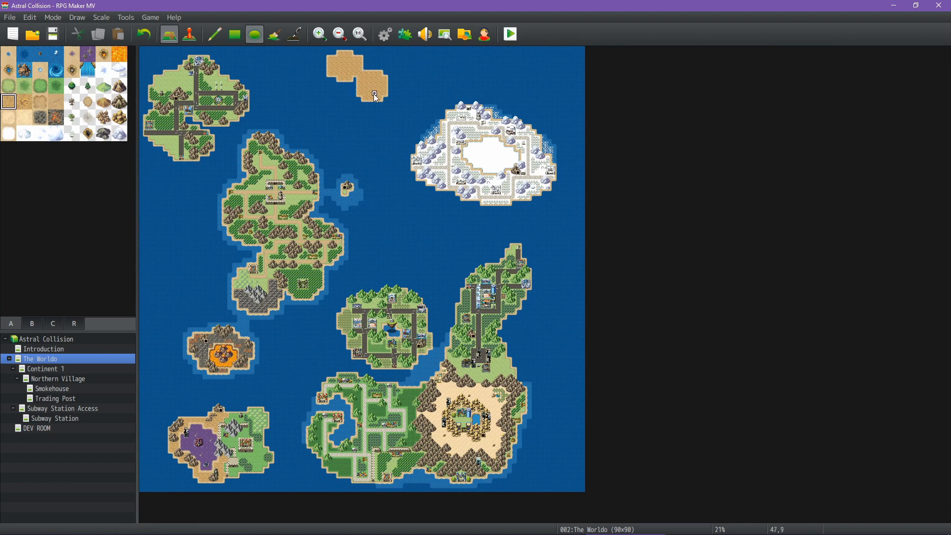
drag(374, 94, 344, 124)
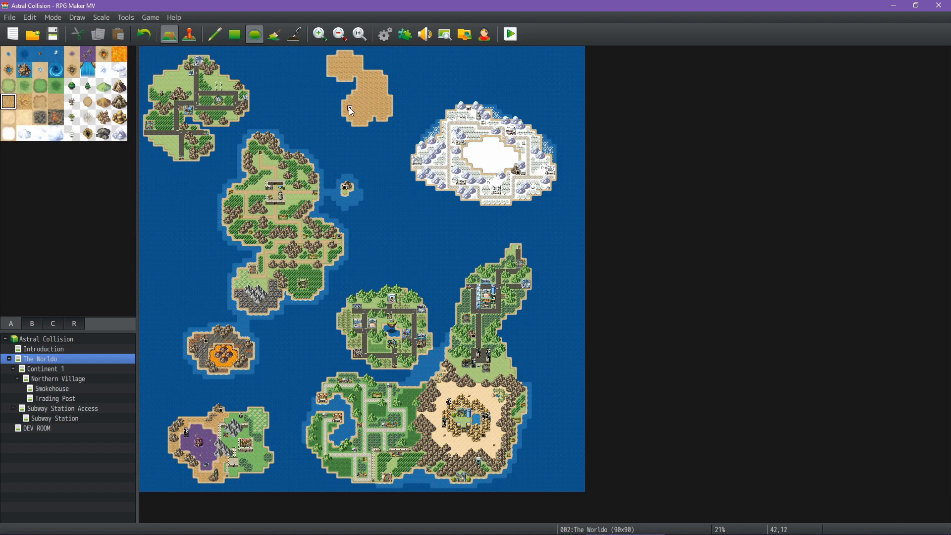
mouse_move(328, 90)
mouse_down()
mouse_move(293, 122)
mouse_move(286, 111)
mouse_up()
drag(303, 71, 279, 102)
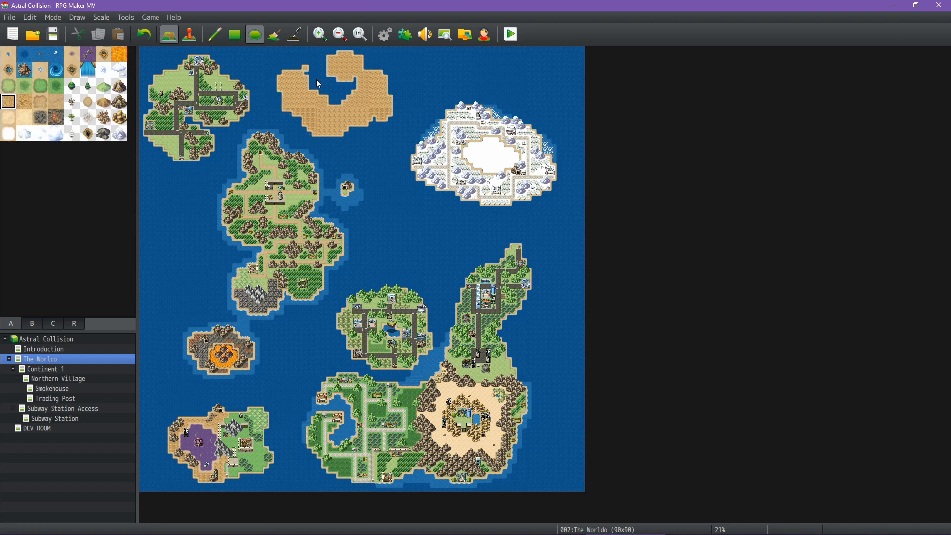
drag(304, 67, 331, 92)
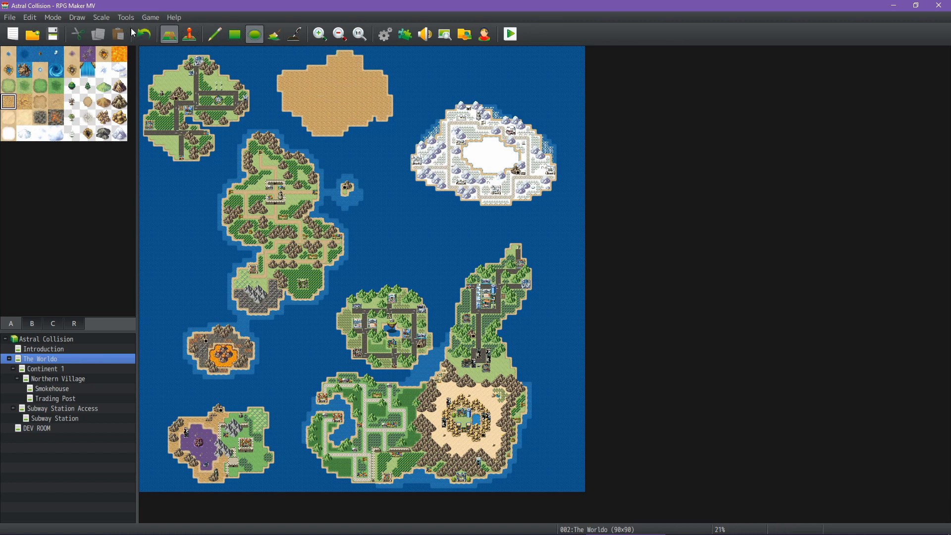
Refine the new island's coastline freehand, trimming its northern tip with sampled sea tiles and smoothing the southeastern shore.
click(215, 34)
right_drag(319, 50, 371, 58)
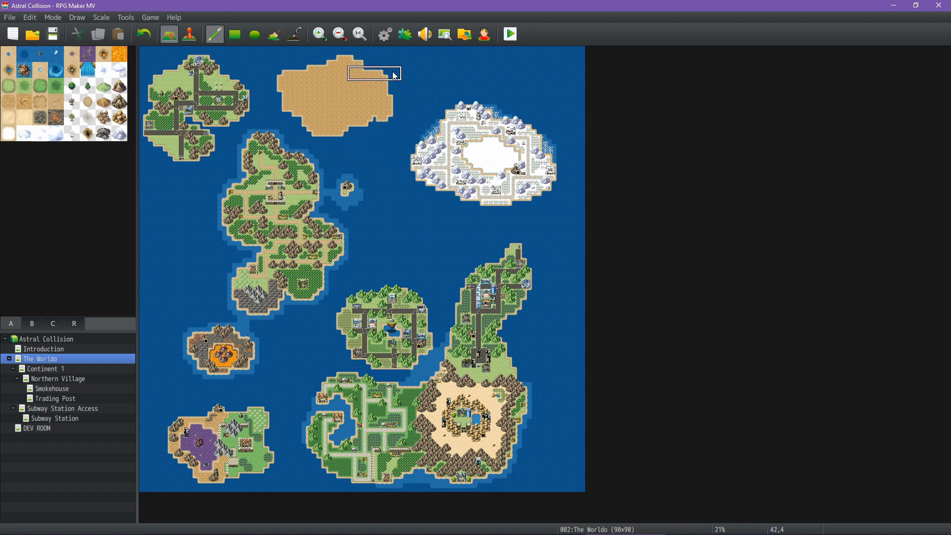
right_click(368, 89)
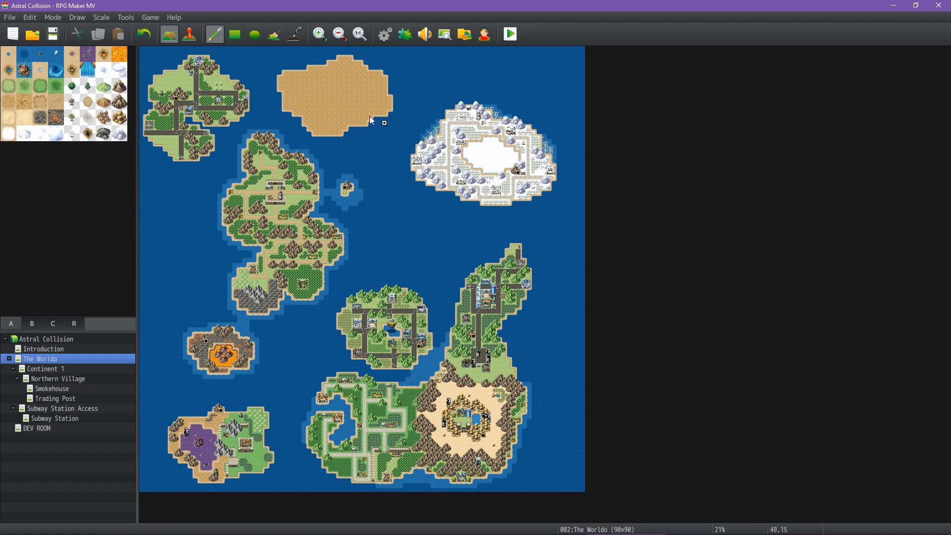
Flood-fill the whole new northern island with the smoother light-brown ground that has a ridged border.
click(363, 42)
middle_click(523, 267)
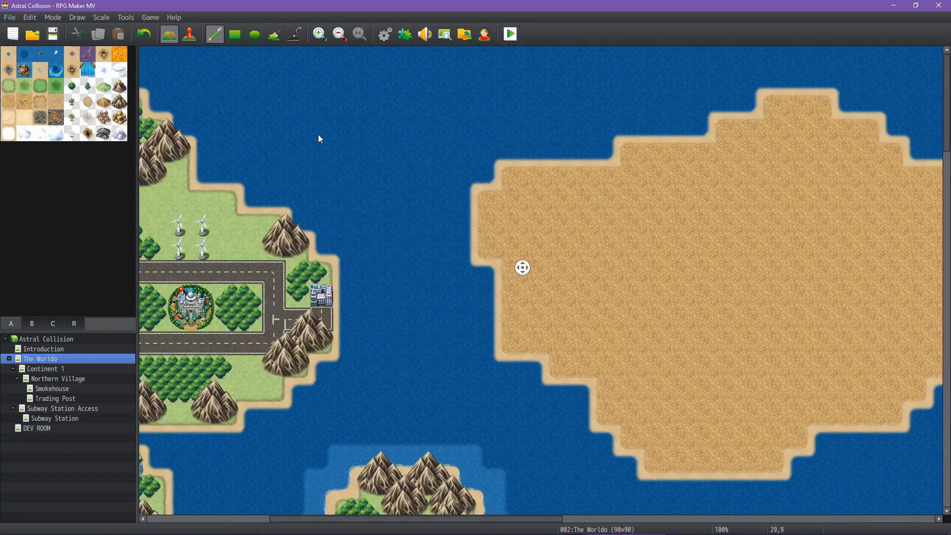
middle_drag(550, 166, 703, 169)
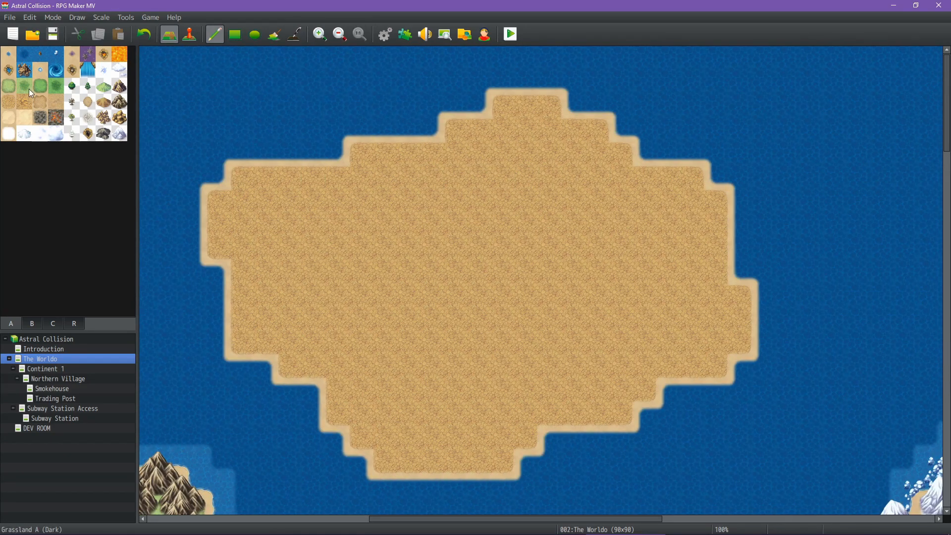
click(25, 101)
click(45, 102)
click(275, 34)
click(422, 260)
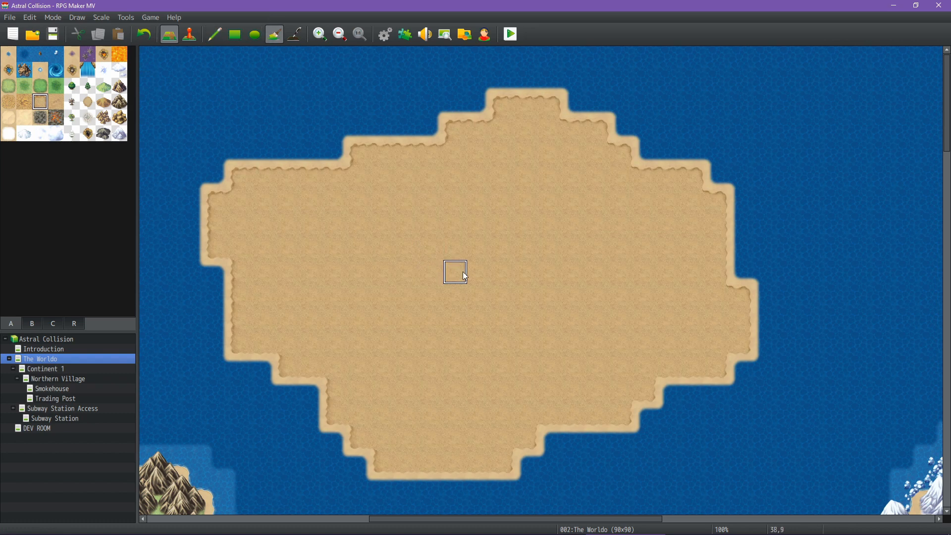
Try the other brown ground types, including Wasteland A, as fills for the northern island, and restore the smooth ground with the ridged border.
click(56, 101)
click(361, 248)
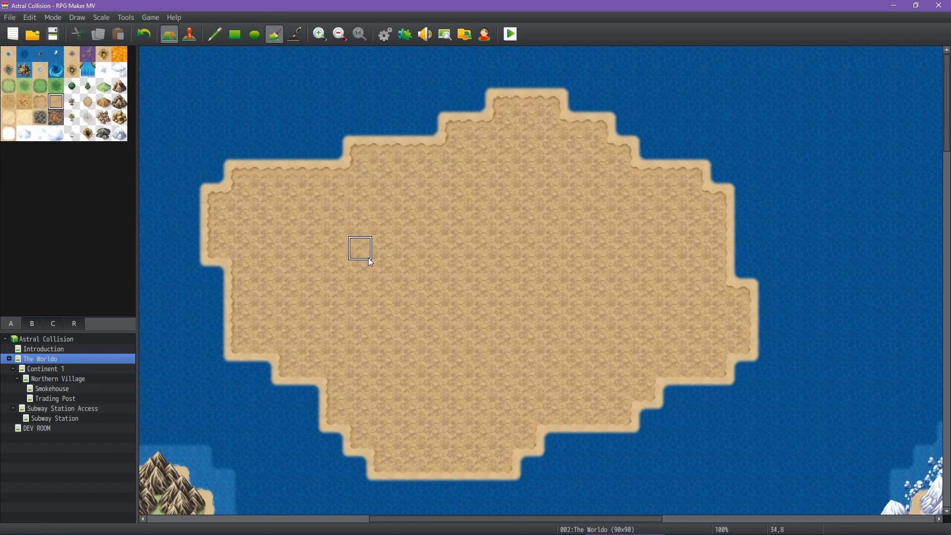
click(23, 99)
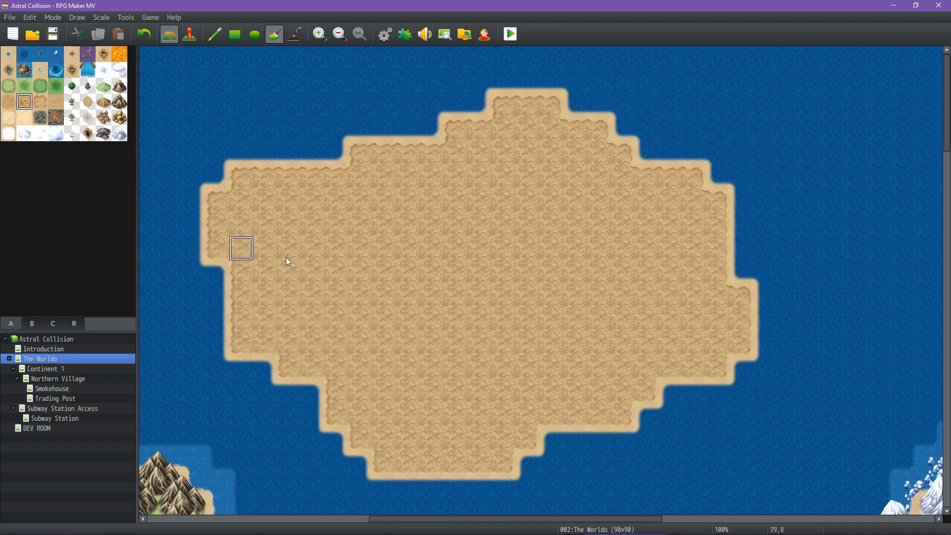
click(303, 270)
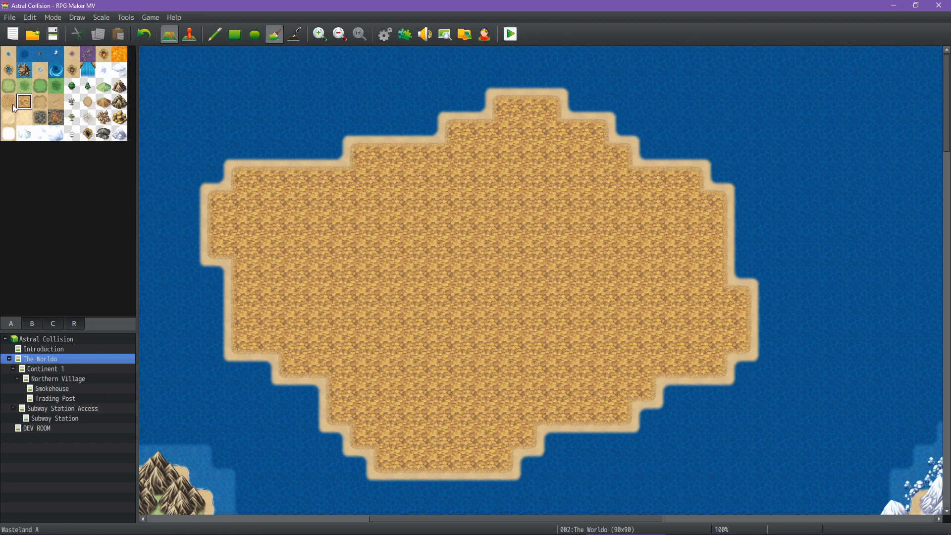
click(9, 102)
click(309, 247)
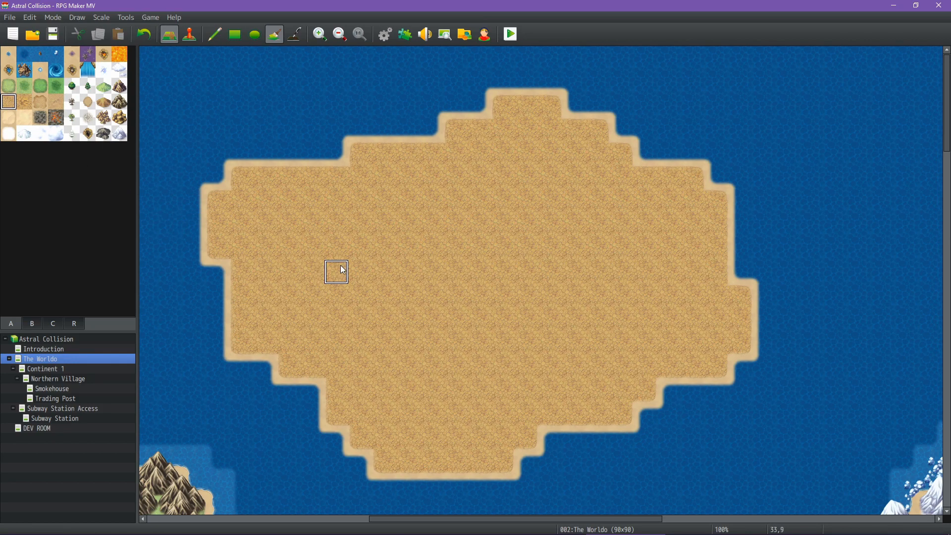
click(25, 101)
click(396, 256)
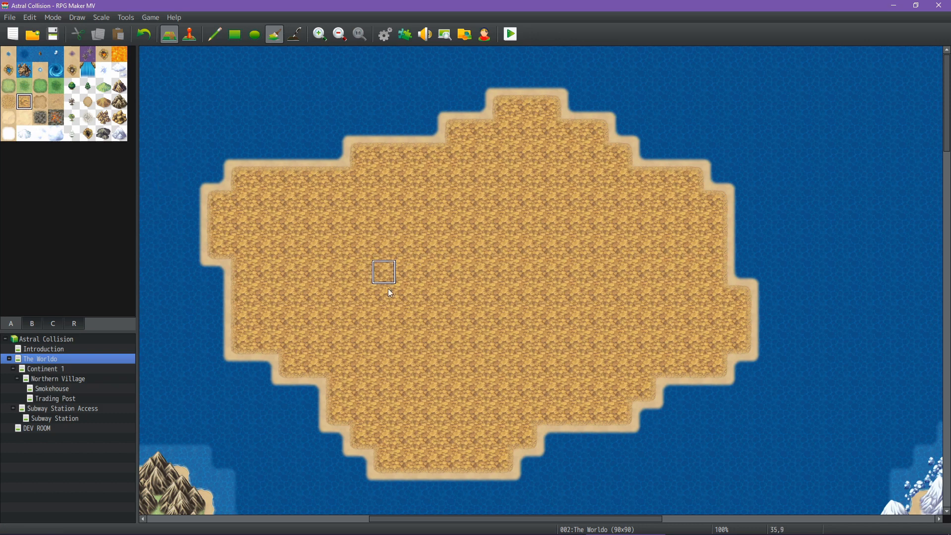
click(40, 101)
click(348, 259)
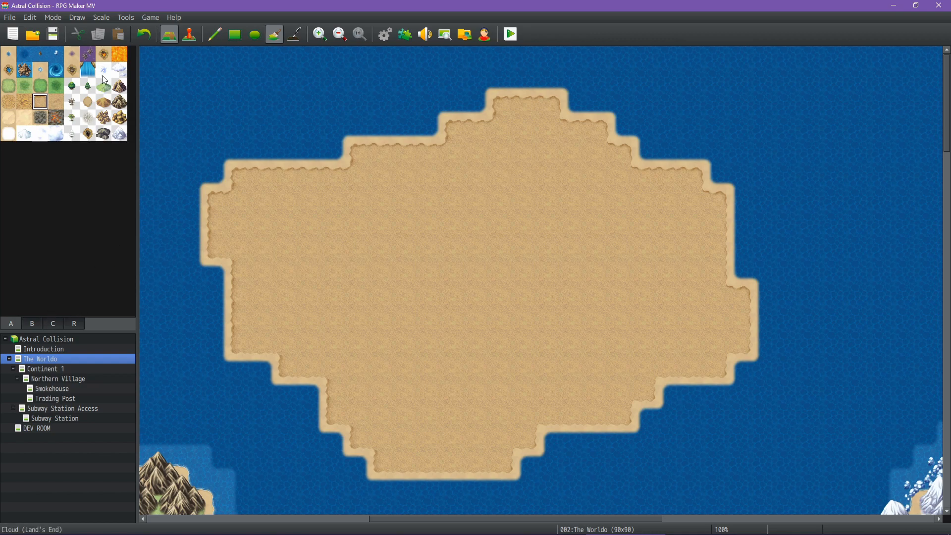
Place a first group of Rock Mountain (Sandstone) tiles freehand on the new island's northern tip.
click(53, 323)
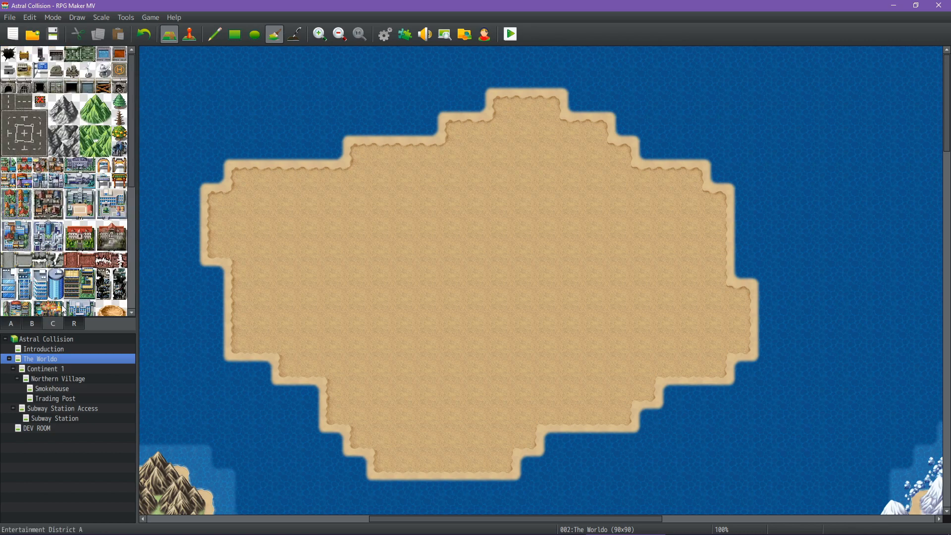
click(33, 322)
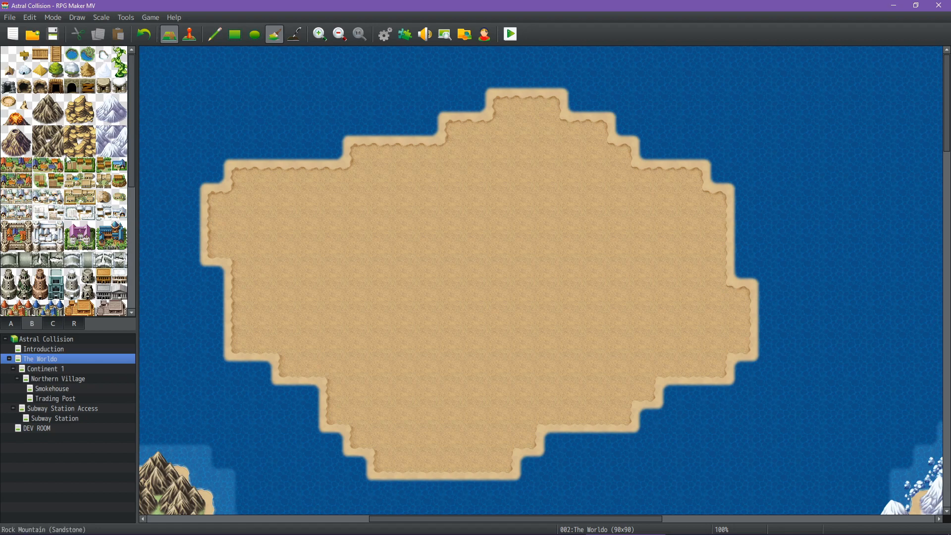
click(77, 104)
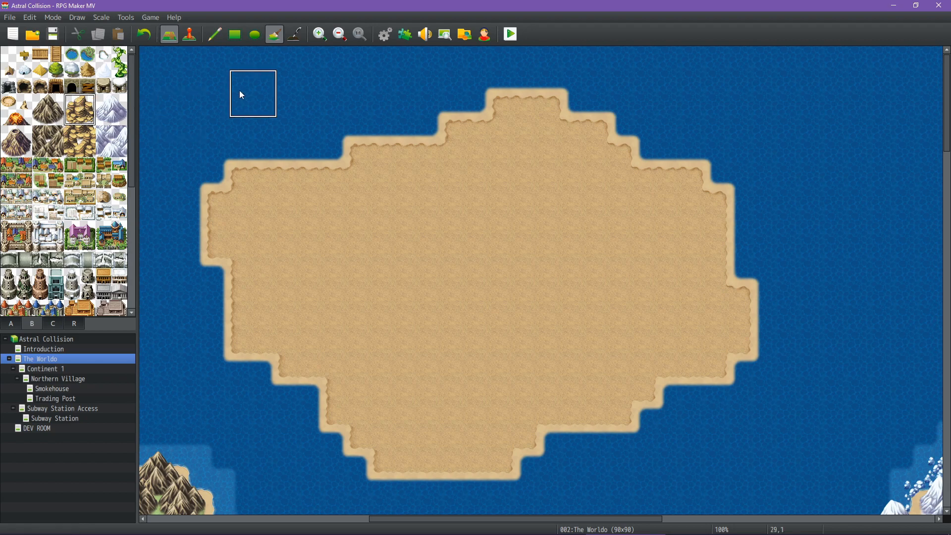
click(215, 36)
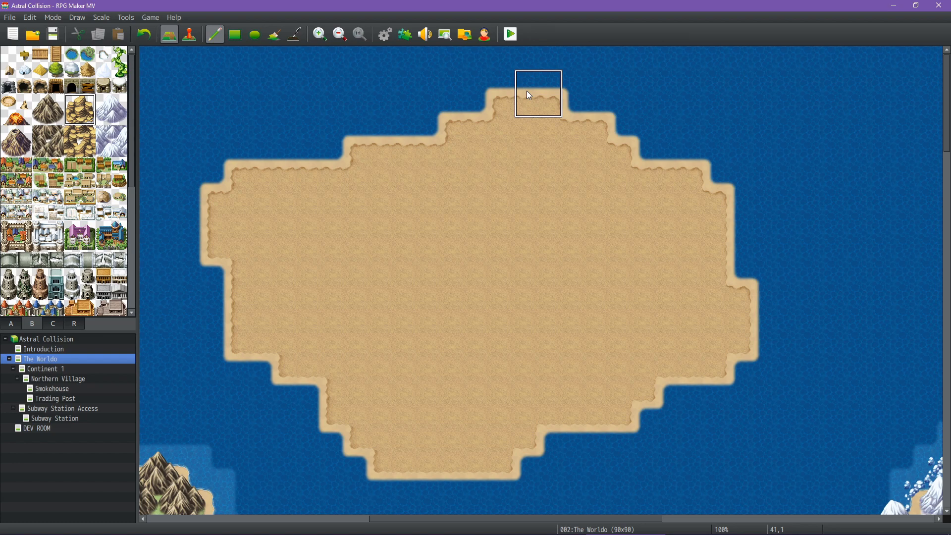
mouse_move(529, 95)
mouse_down()
mouse_move(497, 108)
mouse_move(534, 133)
mouse_move(535, 159)
mouse_up()
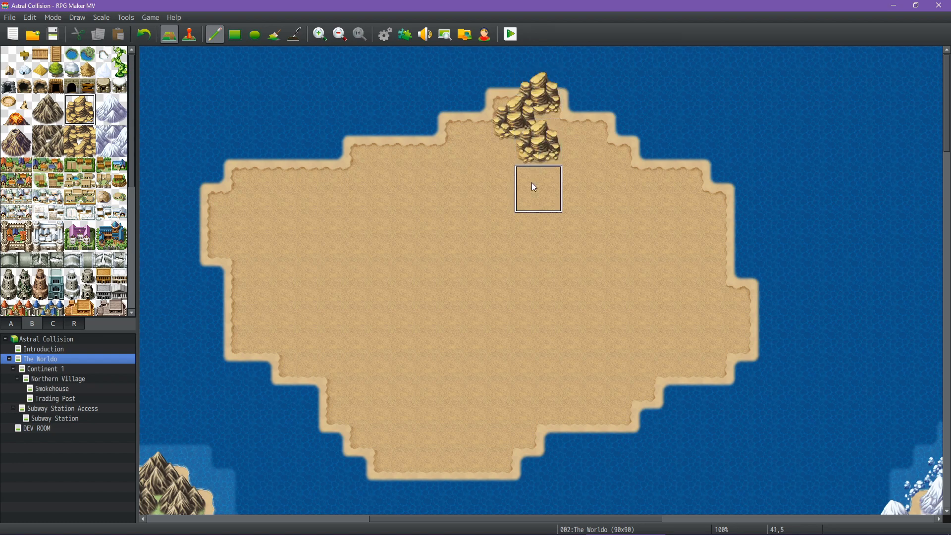
Try more sandstone mountains to the east and southwest of the tip, and undo back to the single mountain at the tip.
click(582, 105)
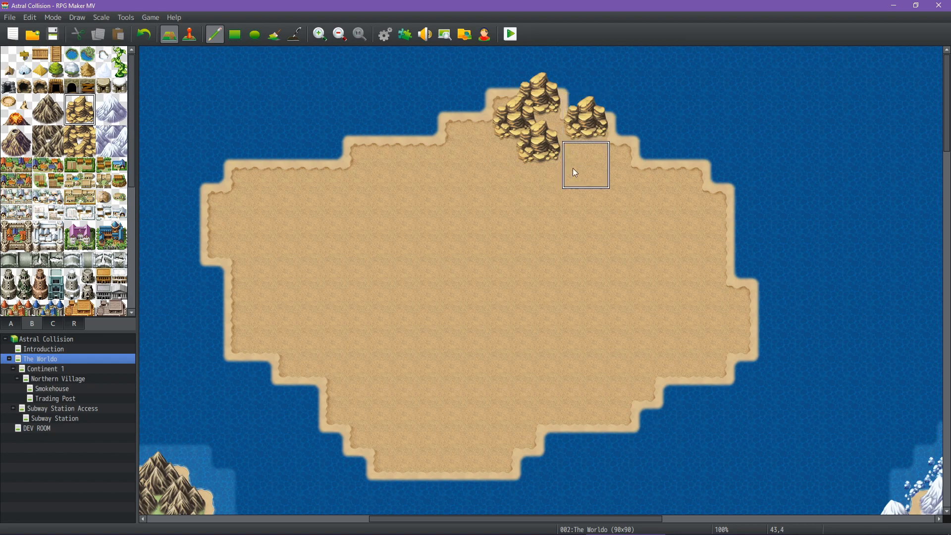
click(499, 159)
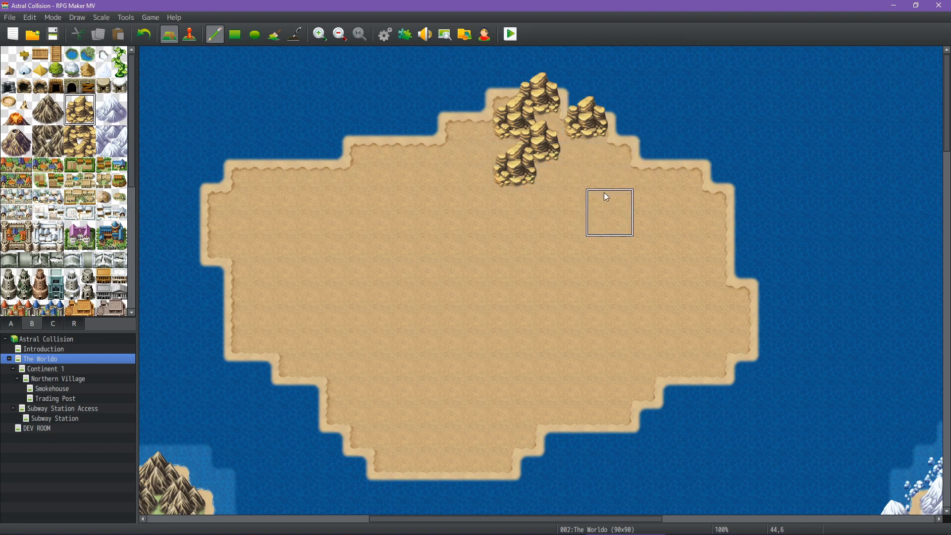
key(ctrl+z)
key(ctrl+z)
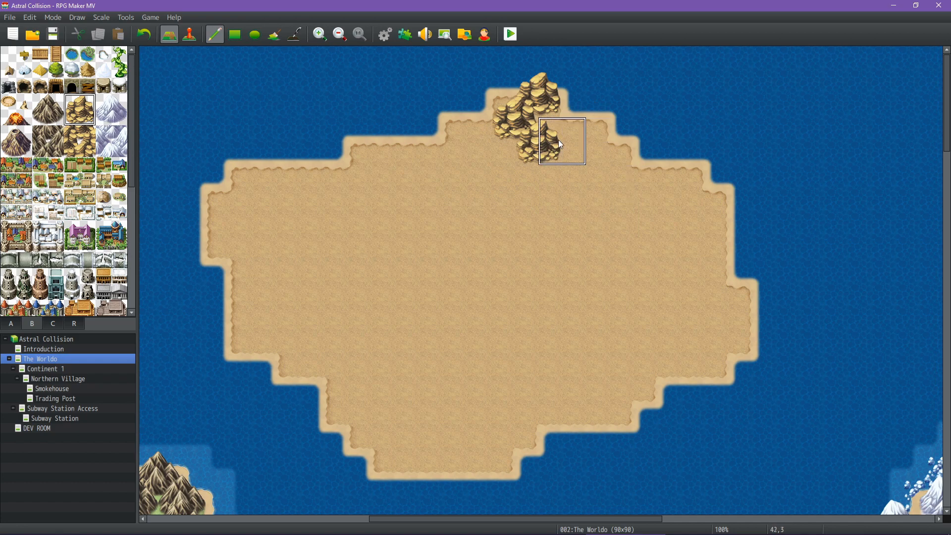
key(ctrl+z)
key(ctrl+z)
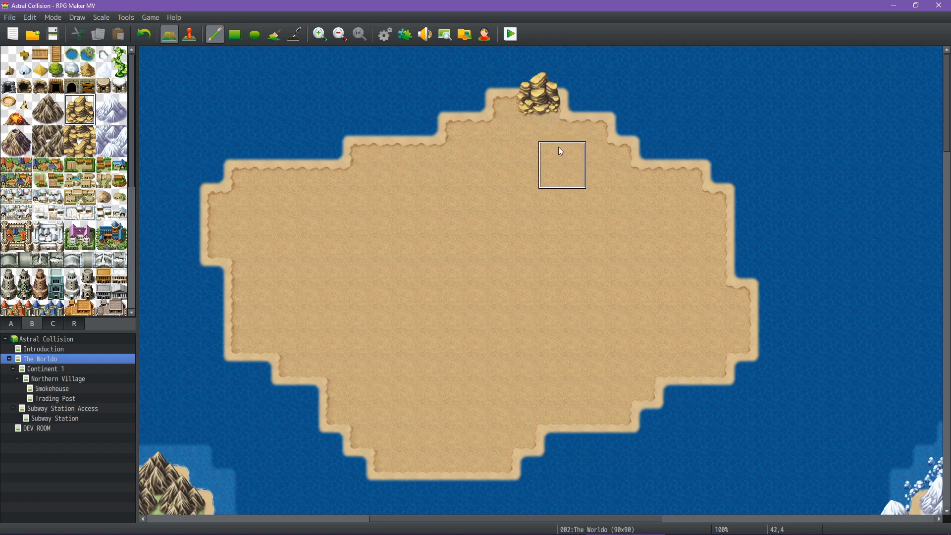
Continue the sandstone mountains southeast and south from the tip, and build a separate cluster just north of the island's center.
click(552, 106)
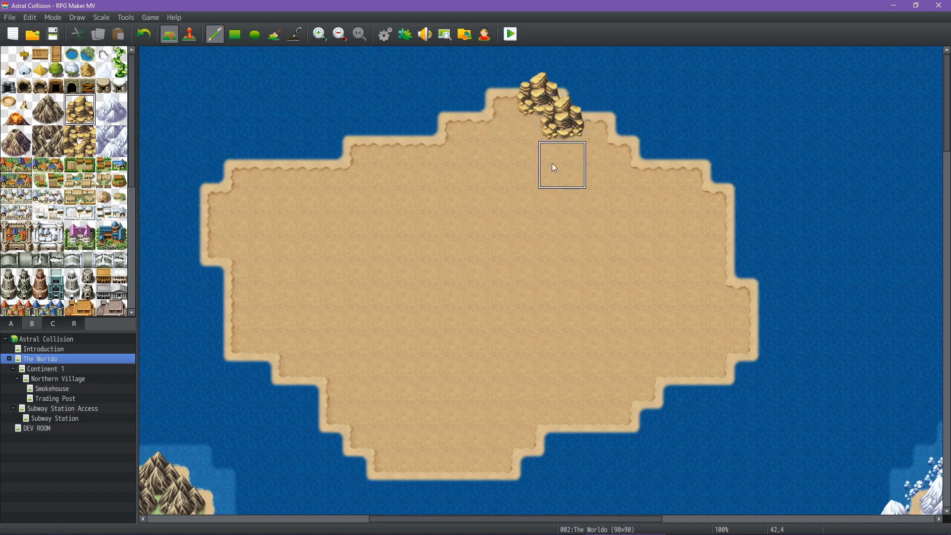
click(540, 139)
click(505, 169)
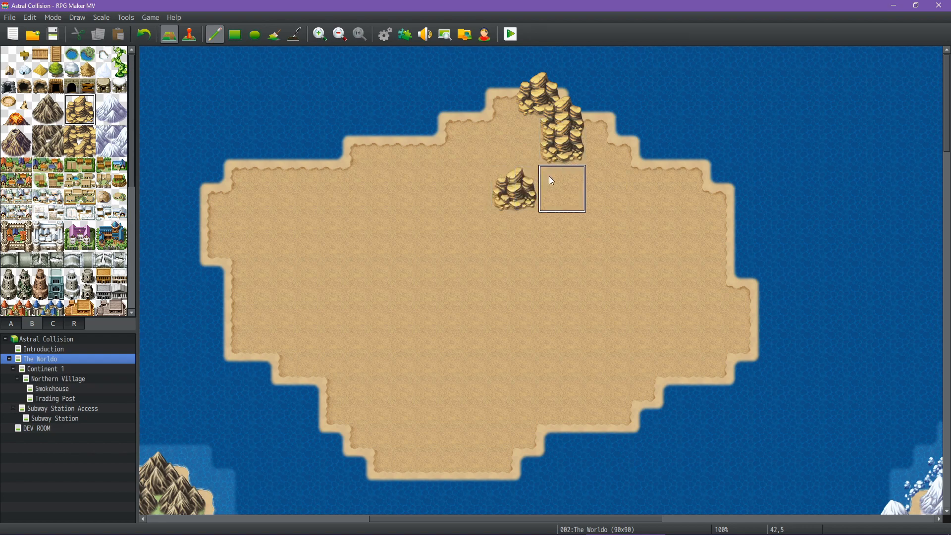
click(553, 180)
click(524, 201)
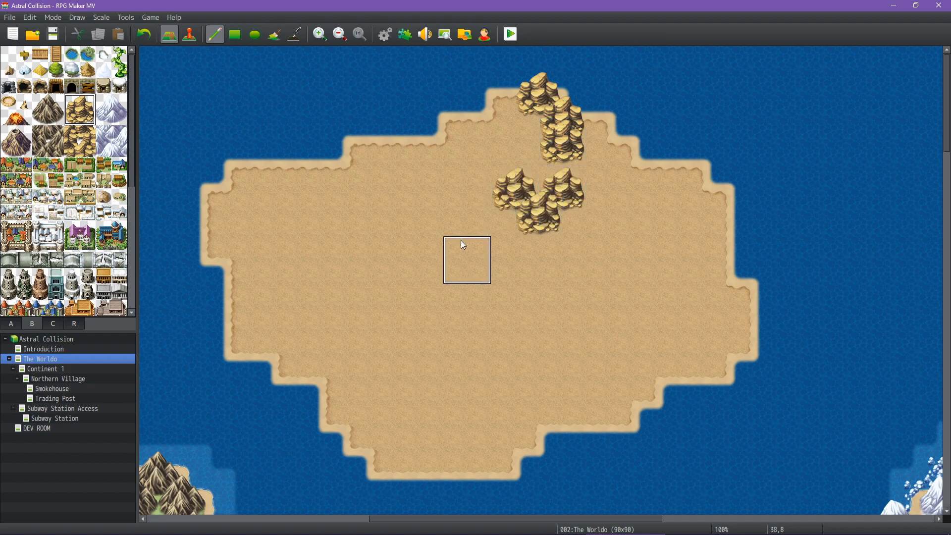
click(488, 212)
click(506, 232)
click(573, 204)
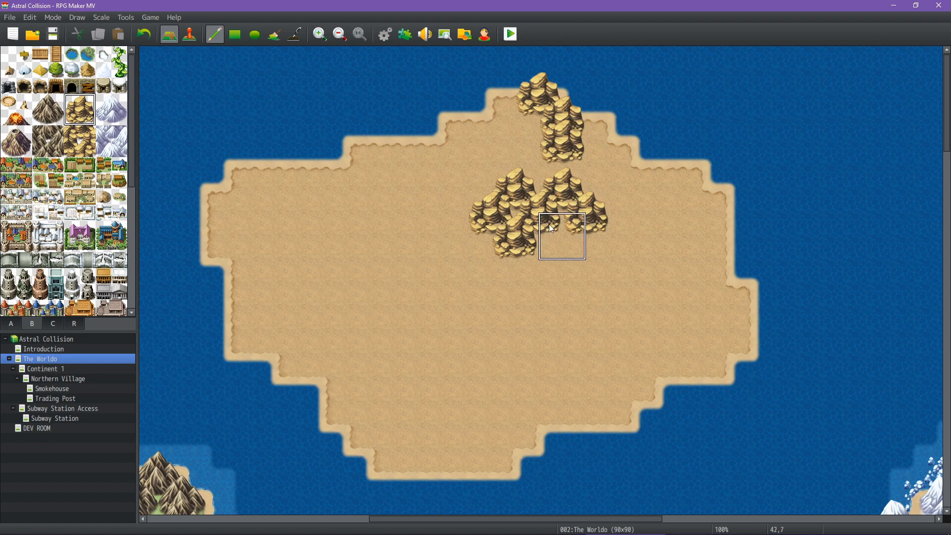
Extend the central sandstone cluster with three mountains on its south side and one on its west side.
click(532, 252)
click(502, 278)
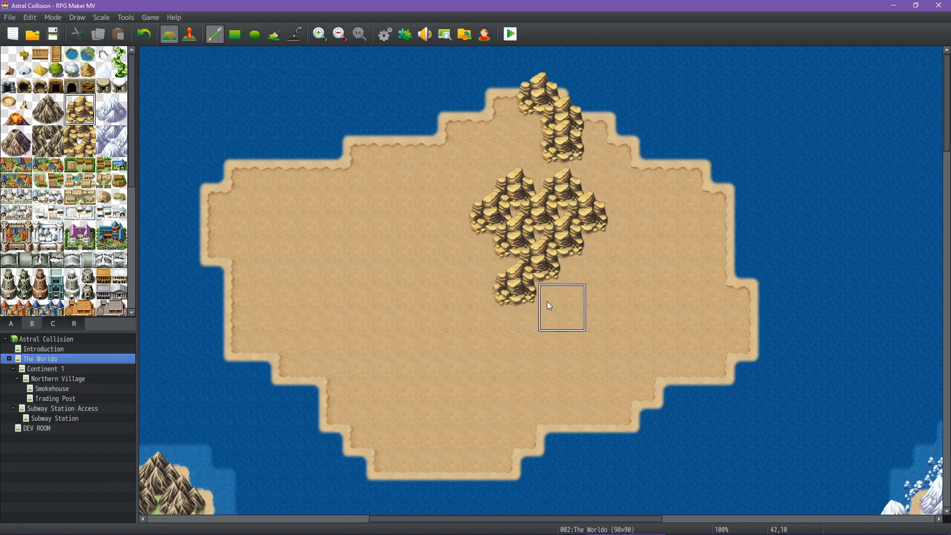
click(546, 276)
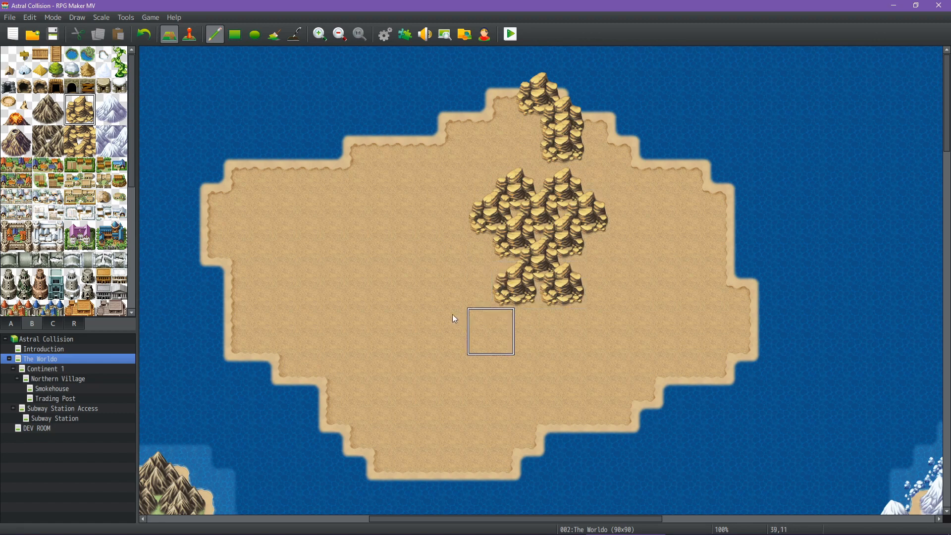
click(453, 236)
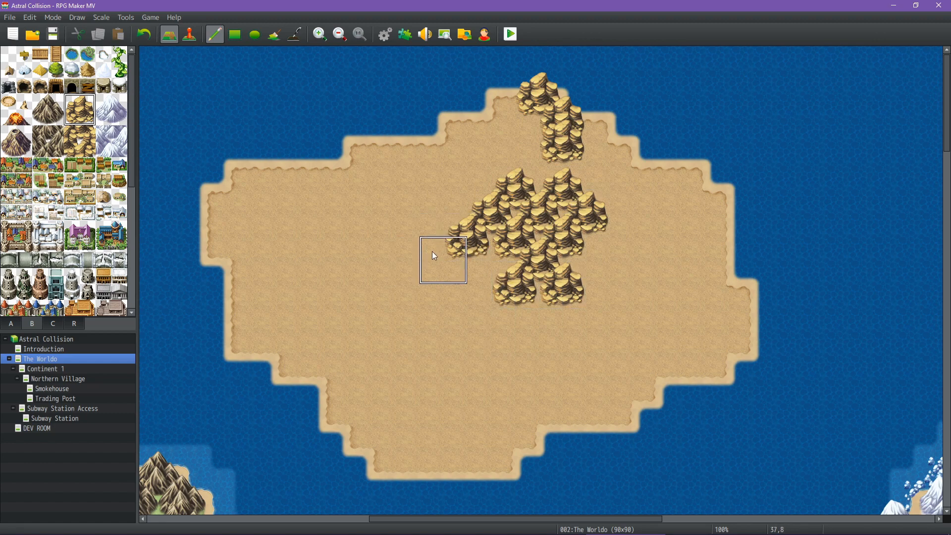
Line the island's northwestern coast with overlapping sandstone mountains, adding a second row to parts of the range.
click(414, 137)
click(362, 133)
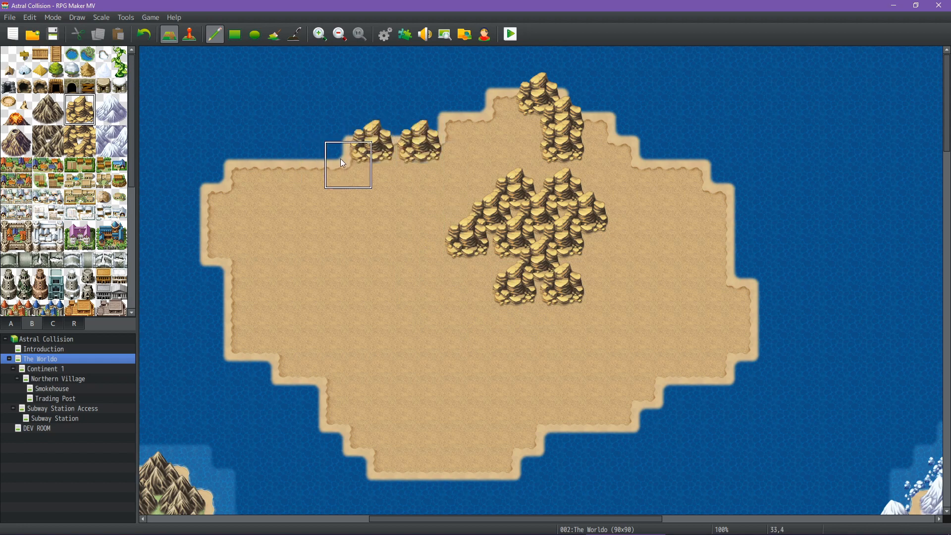
click(343, 163)
click(382, 164)
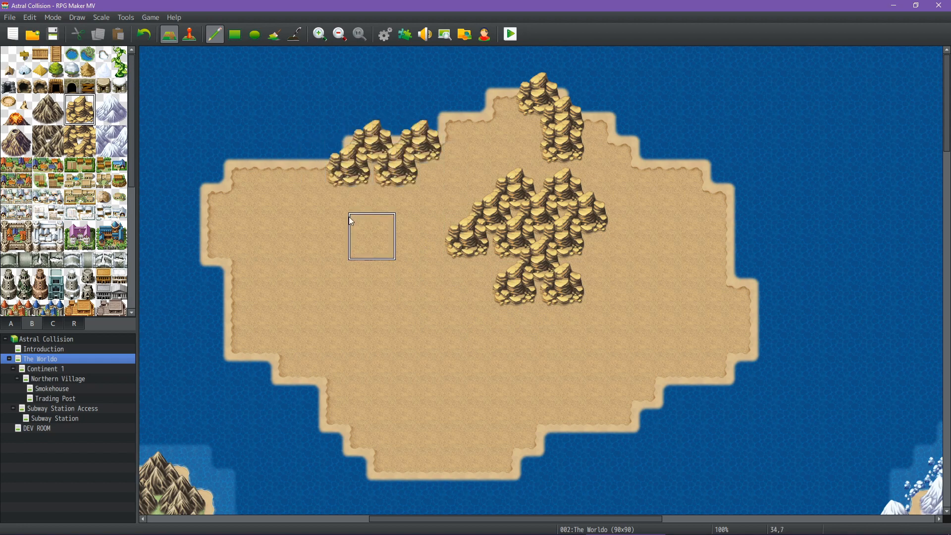
click(294, 156)
click(245, 163)
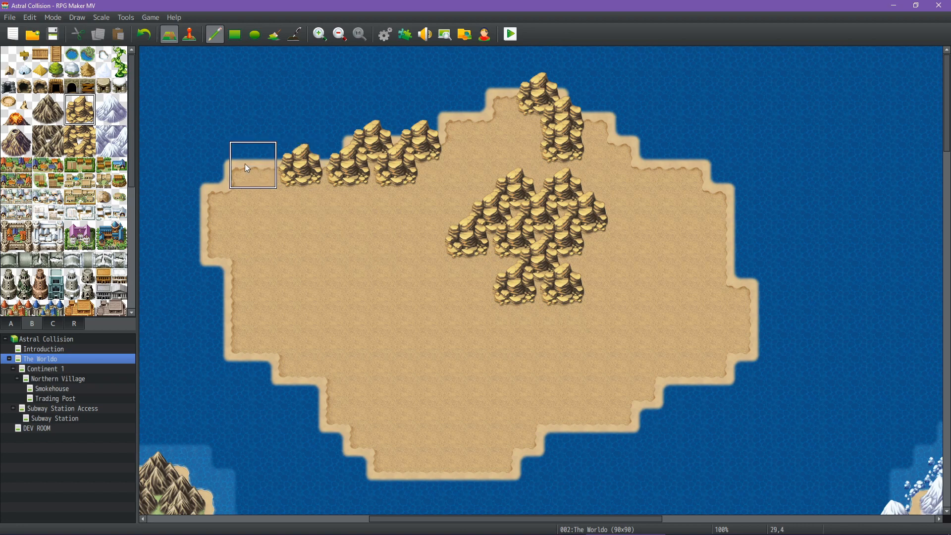
click(320, 179)
Carry the sandstone range around the northwestern corner and down the island's western coast.
click(228, 180)
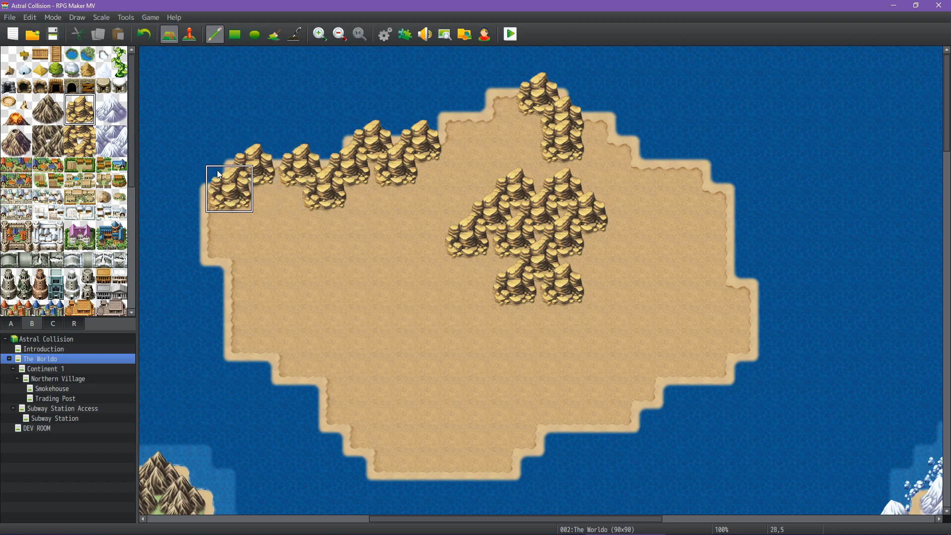
click(219, 204)
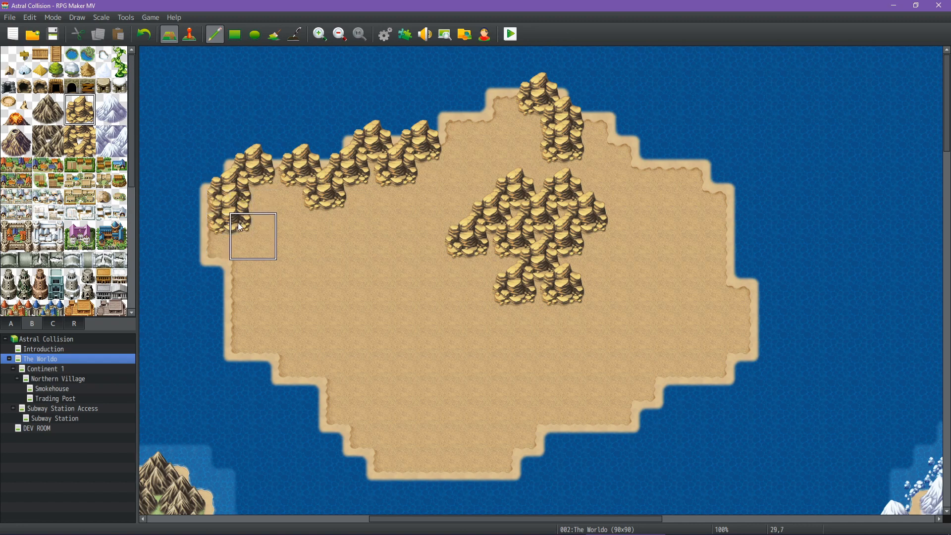
click(221, 223)
click(247, 258)
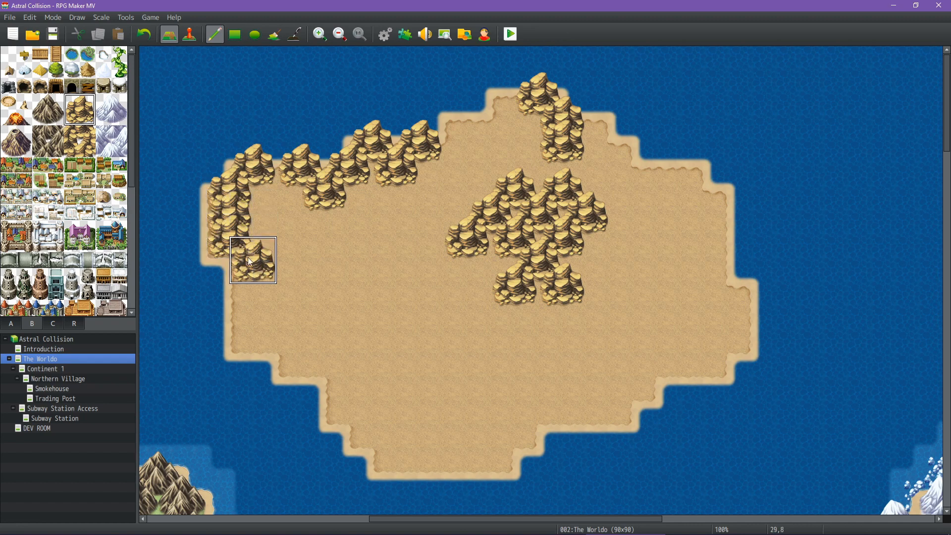
click(252, 283)
Place a diagonal pair of sandstone mountains at the island's southwestern shore, undoing the extra one to the north.
click(288, 346)
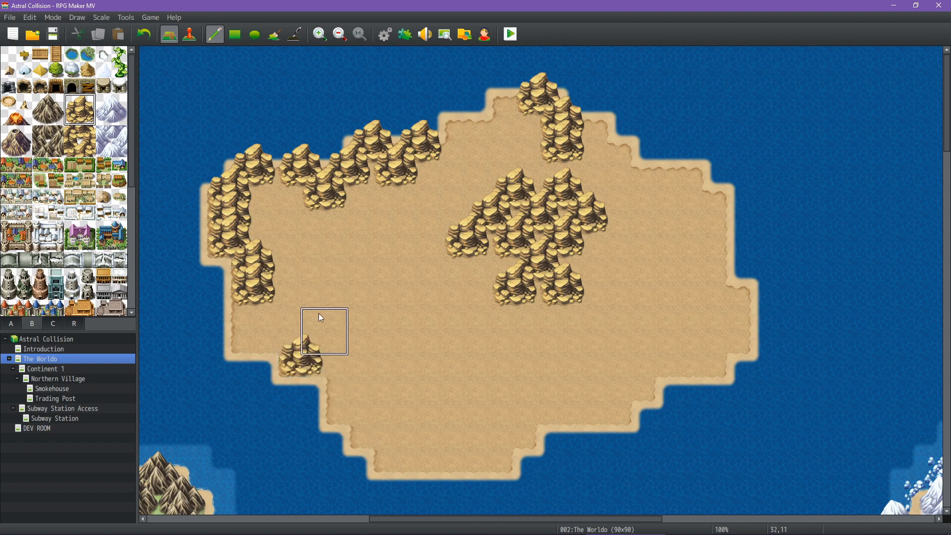
click(305, 315)
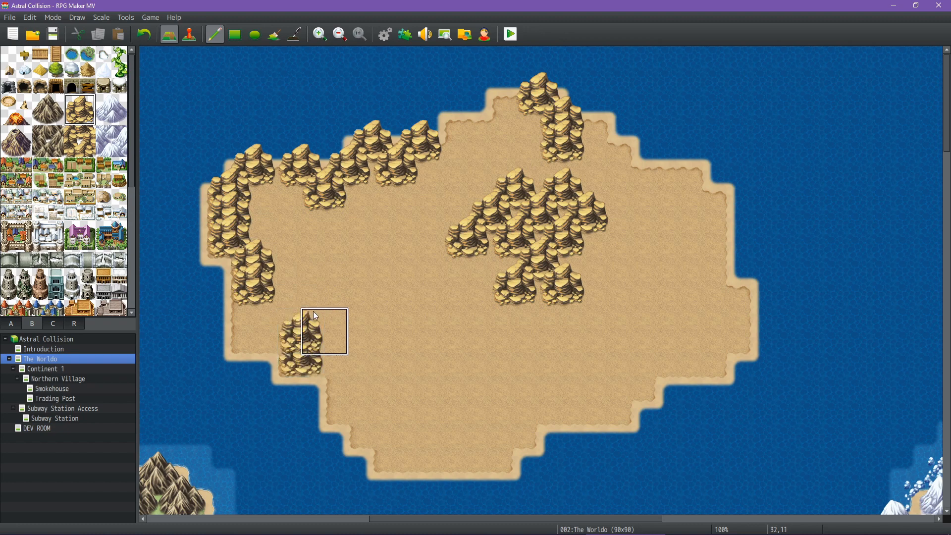
click(319, 313)
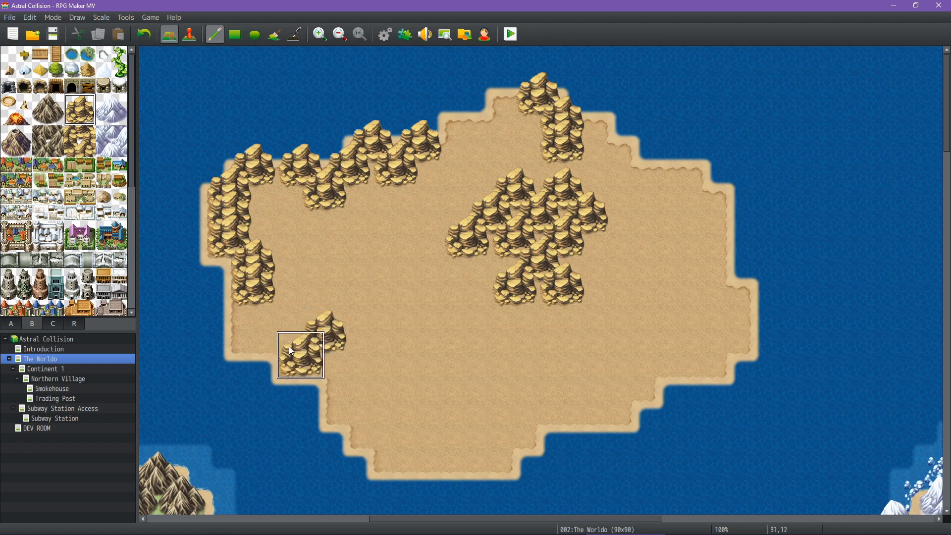
click(313, 300)
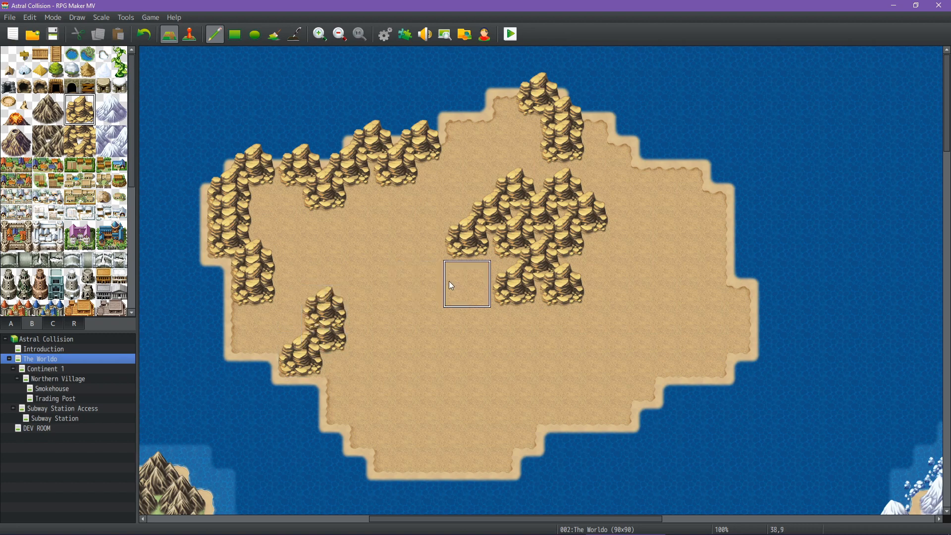
key(ctrl+z)
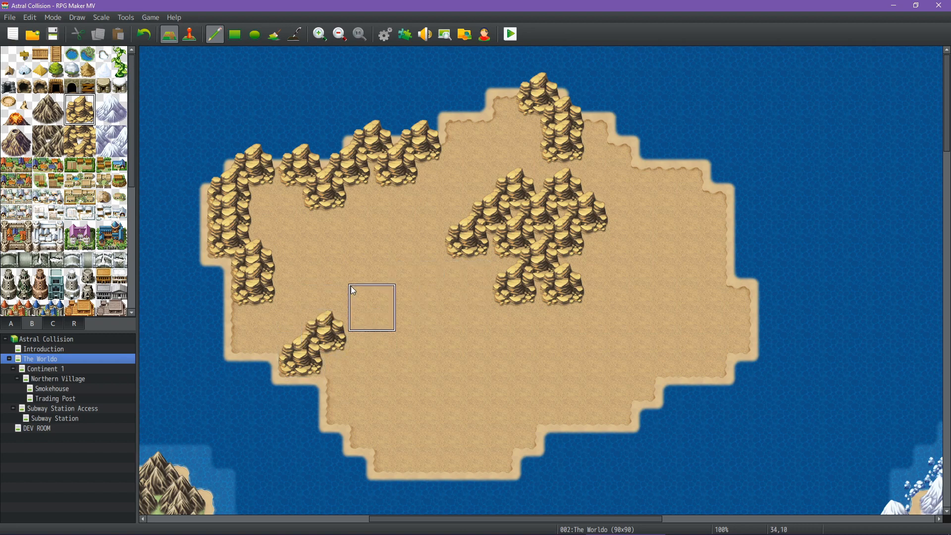
Add a triangular group of three sandstone mountains inland, between the western range and the central cluster.
click(346, 232)
click(364, 255)
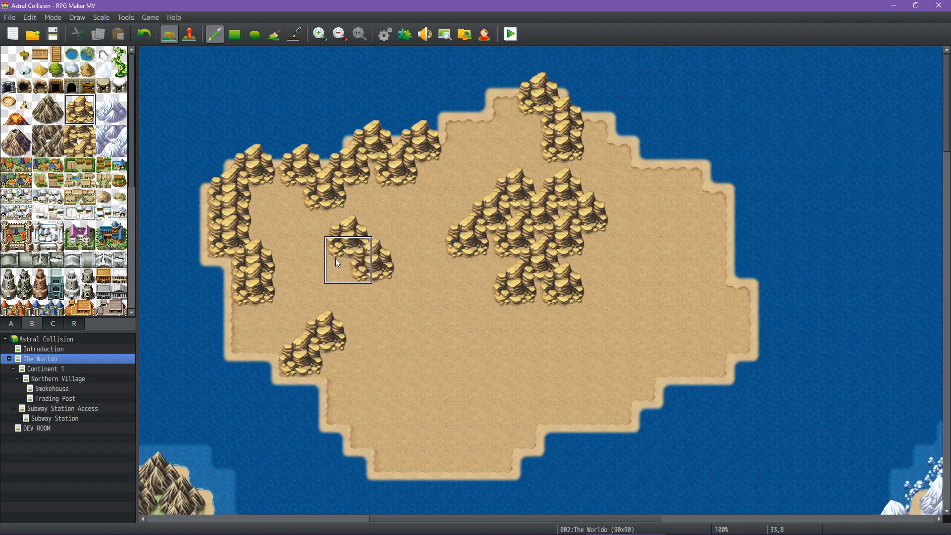
click(318, 260)
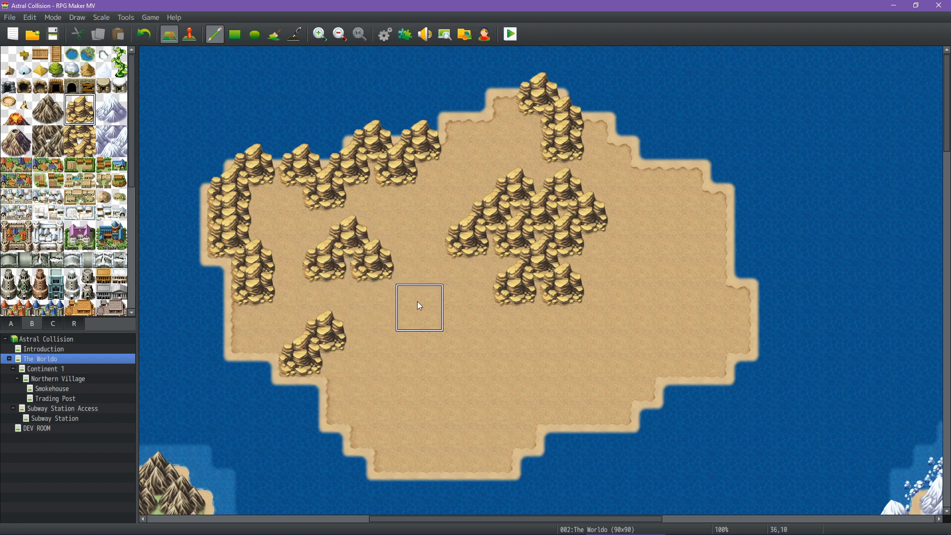
Add a V-shaped group of three sandstone mountains south of the inland triangle, undoing the extra one placed to the north.
click(409, 317)
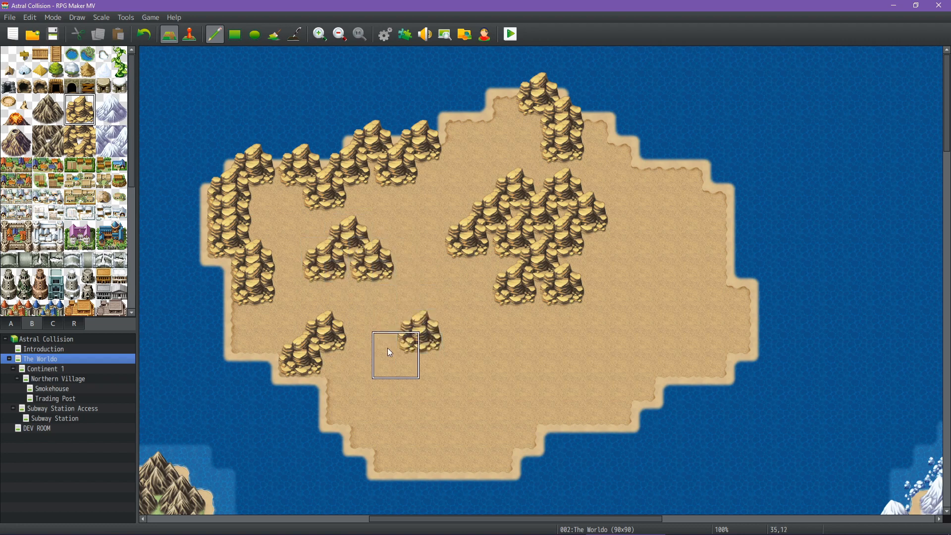
click(391, 292)
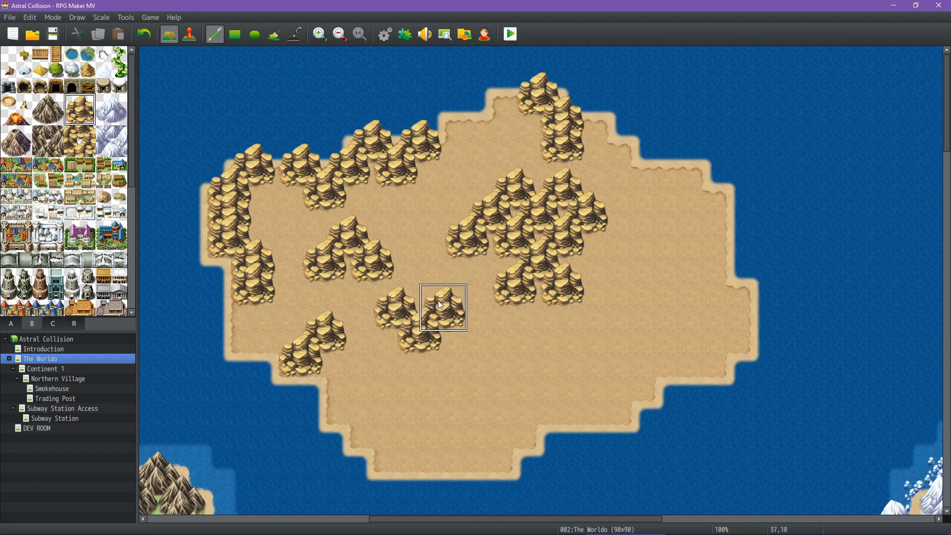
click(408, 208)
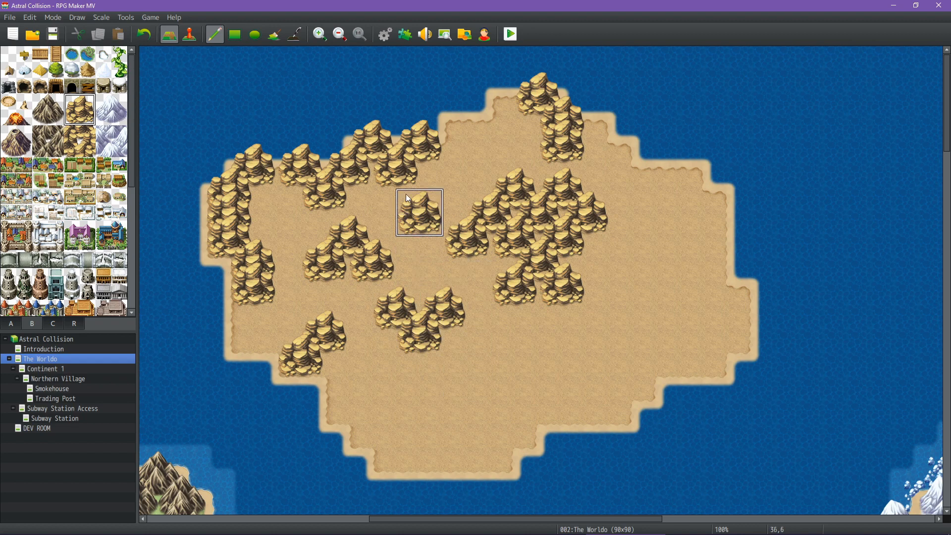
key(ctrl+z)
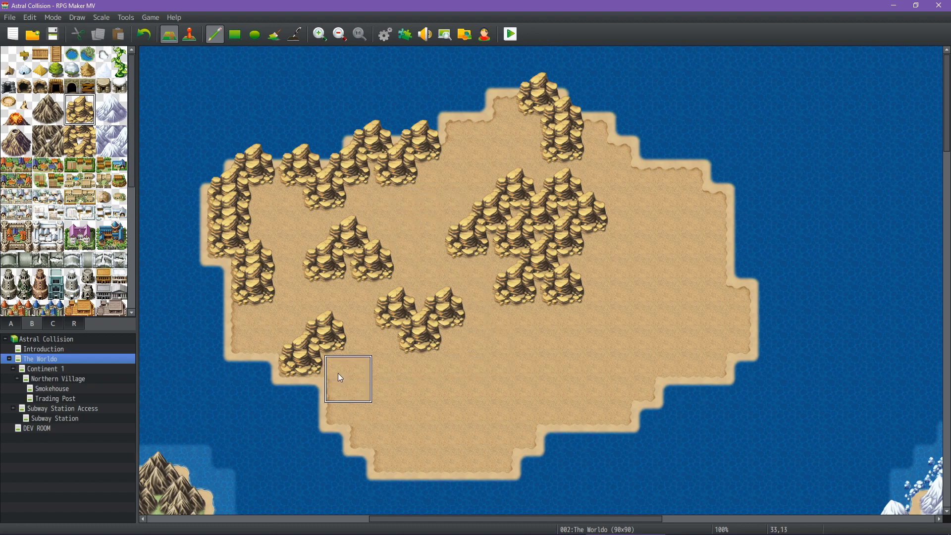
Line the island's stepped southwestern coast with a chain of four overlapping sandstone mountains reaching down to the southern shore.
drag(341, 378, 341, 399)
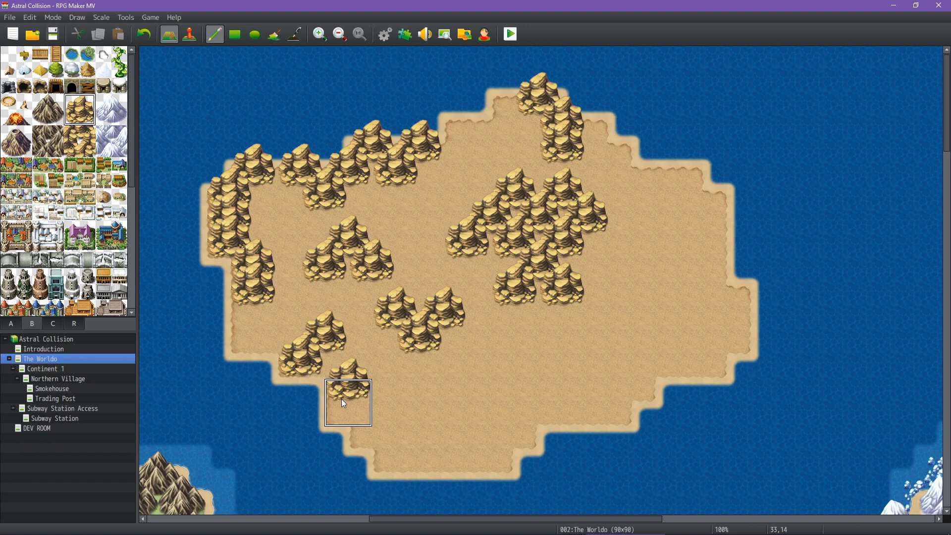
click(366, 418)
click(386, 442)
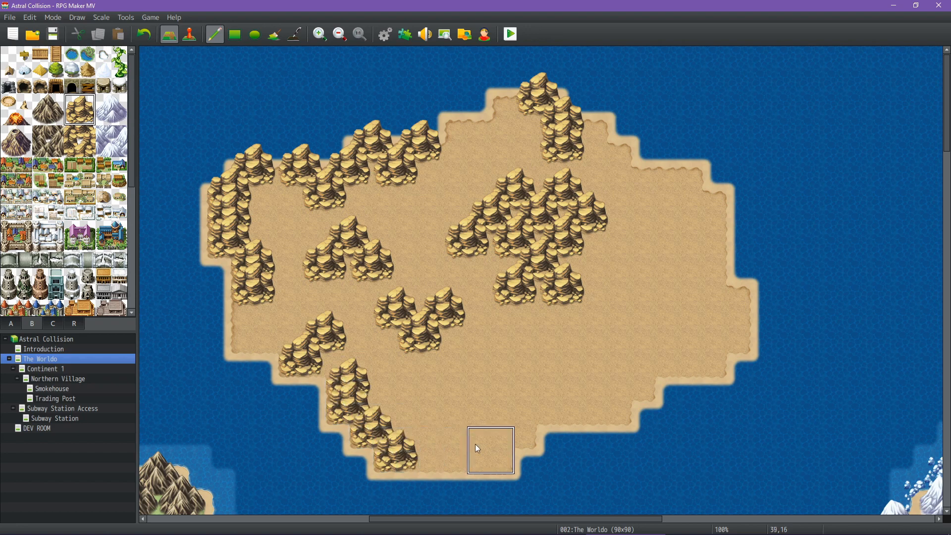
Place a diagonal pair of sandstone mountains inland in the south and two separate ones along the southern shore.
click(443, 381)
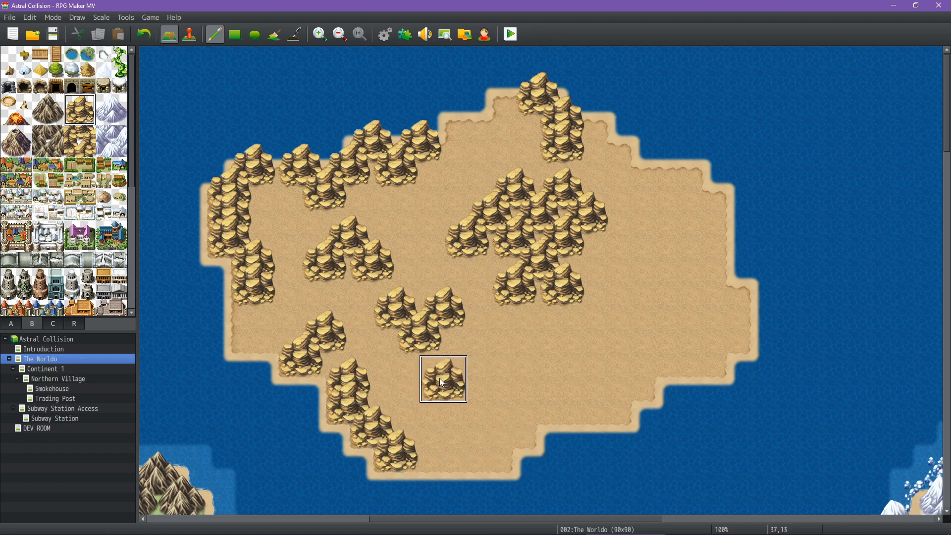
click(459, 399)
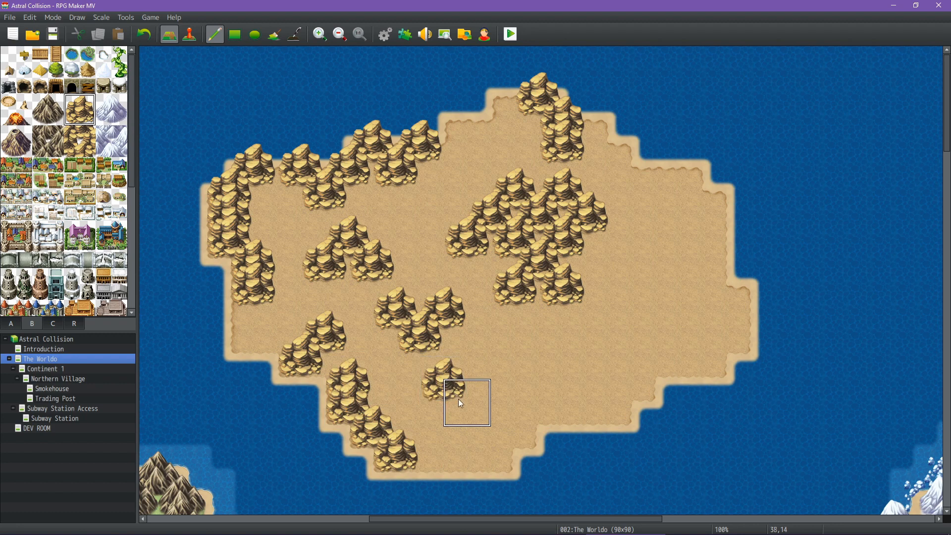
click(438, 430)
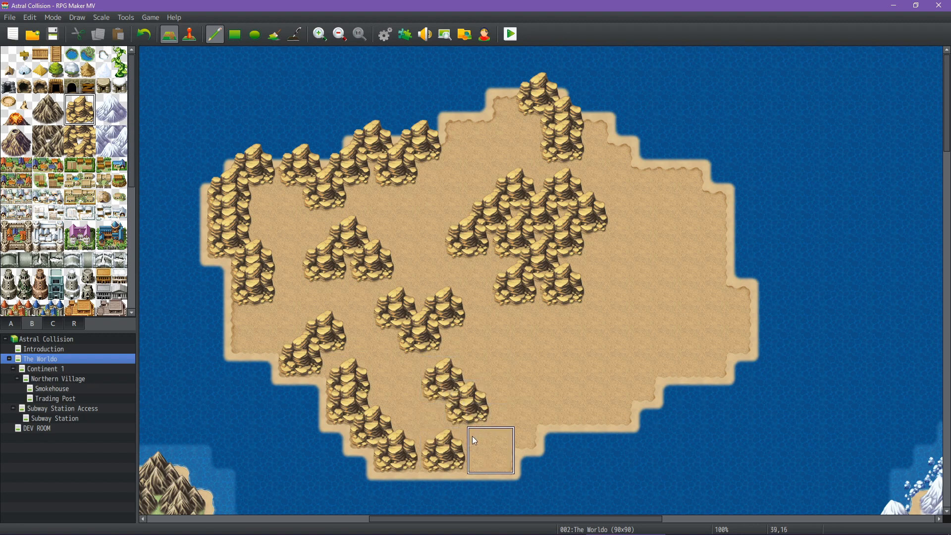
click(474, 435)
Add a diagonal pair of sandstone mountains south of the central cluster and a single one just below the pair.
click(518, 388)
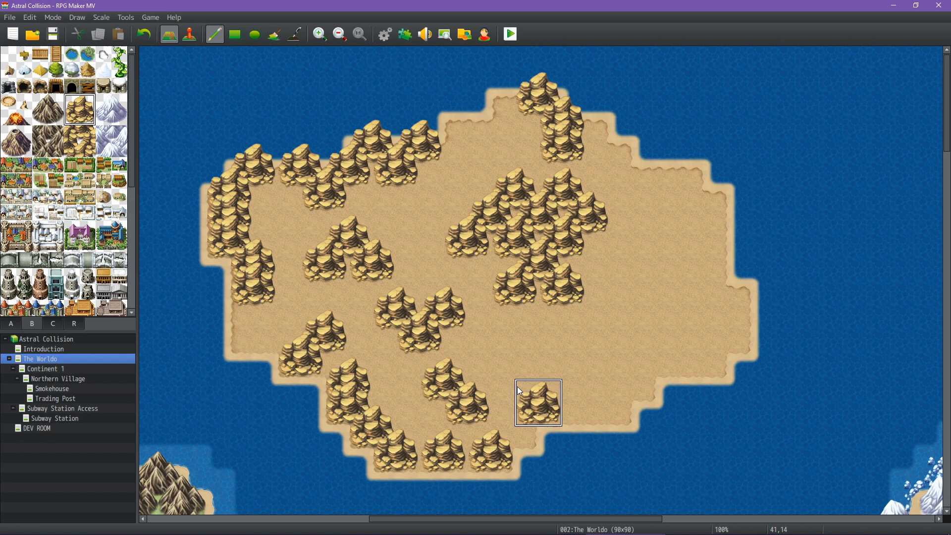
click(507, 323)
click(537, 347)
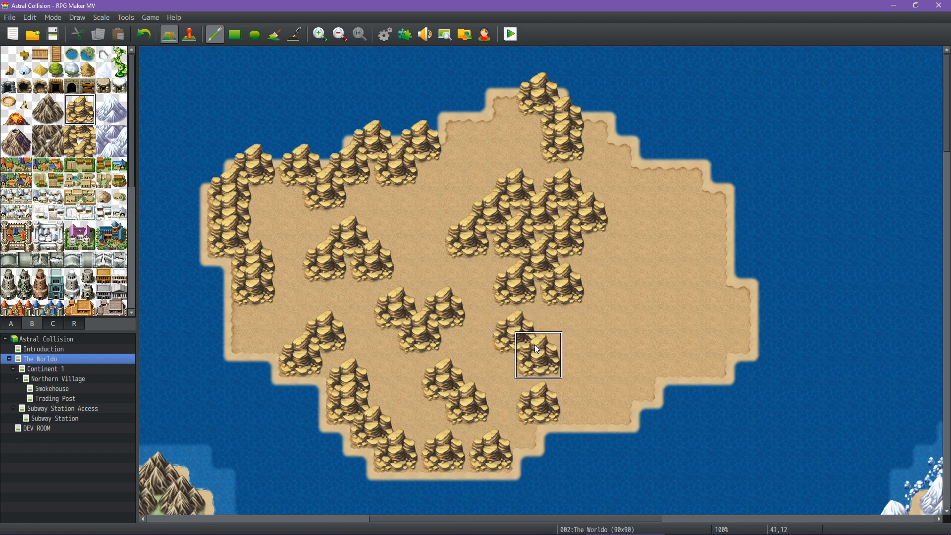
Group three sandstone mountains at the southeastern shore, undoing the lowest one and placing it again one tile farther east.
click(592, 352)
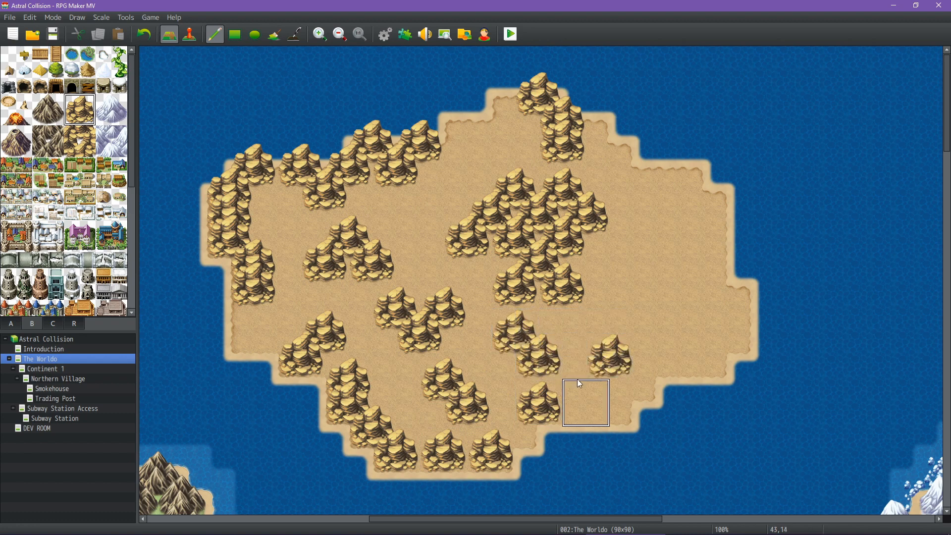
click(621, 376)
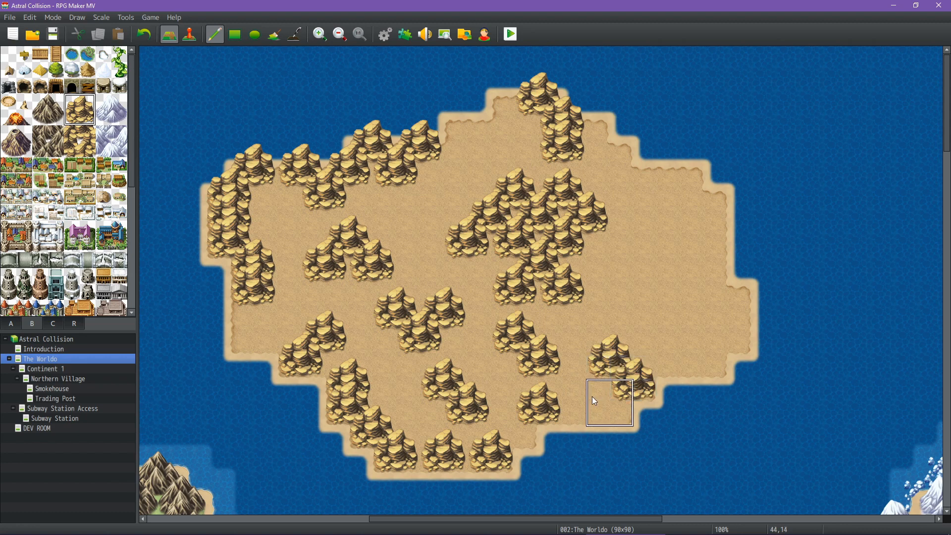
click(598, 403)
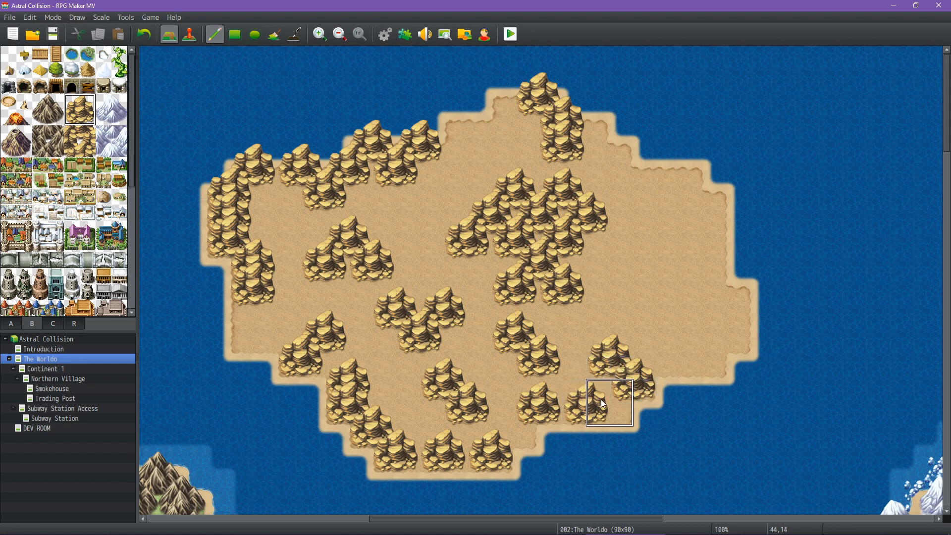
key(ctrl+z)
click(601, 400)
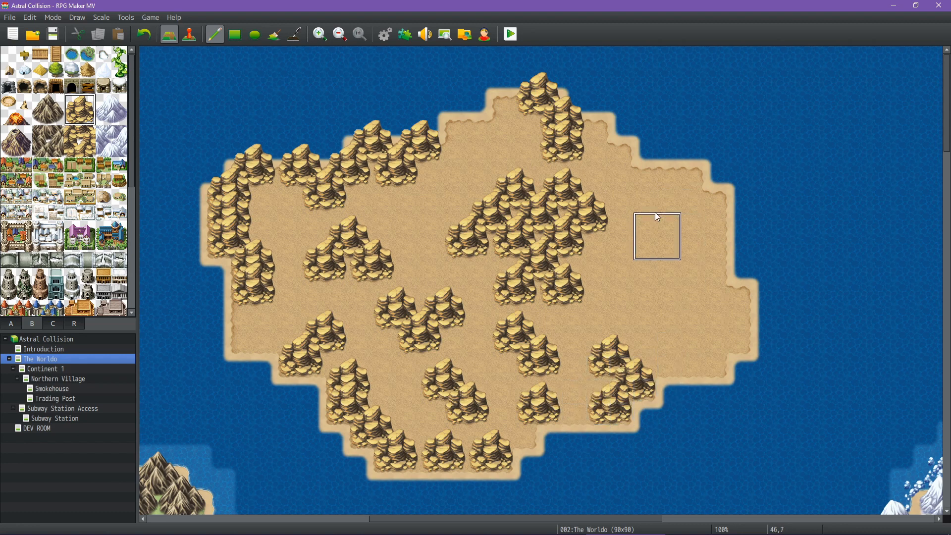
Place a V-shaped group of three sandstone mountains on the northeastern coast, moving the first one a tile farther east.
click(650, 158)
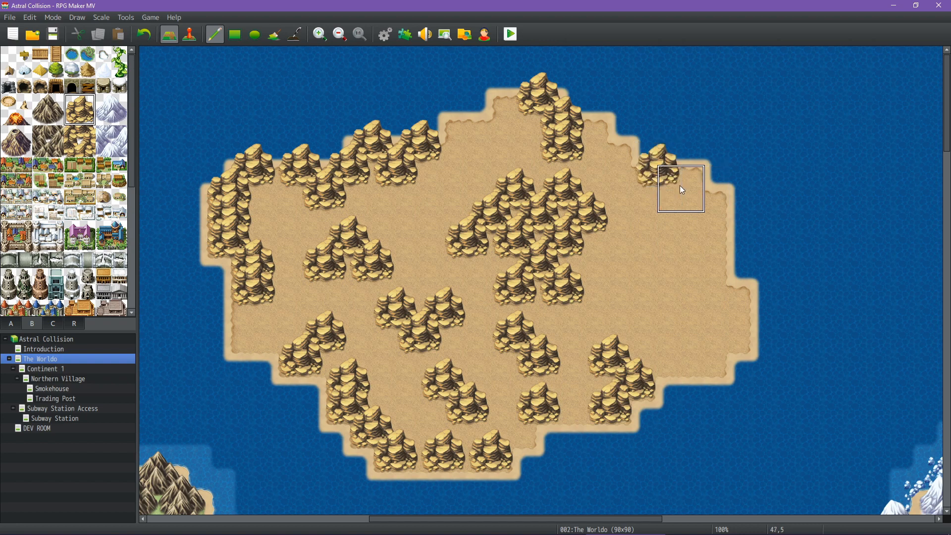
click(665, 161)
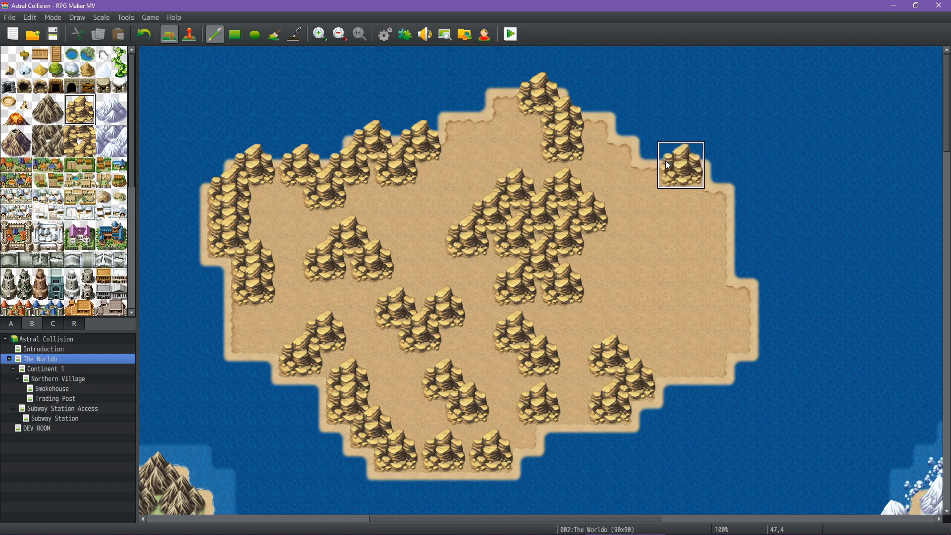
click(615, 157)
click(652, 180)
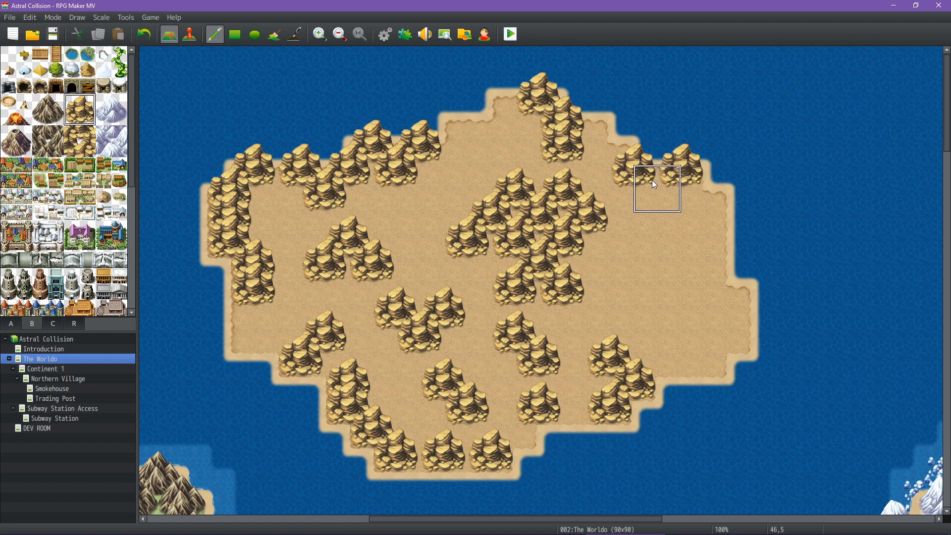
Add a diamond-shaped group of four sandstone mountains inland, east of the central cluster.
click(648, 227)
click(626, 255)
click(665, 255)
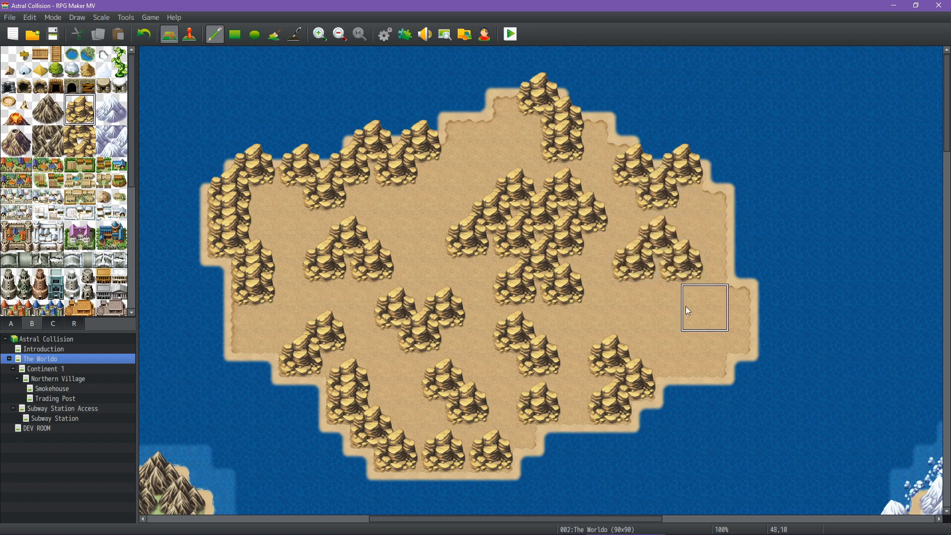
click(643, 277)
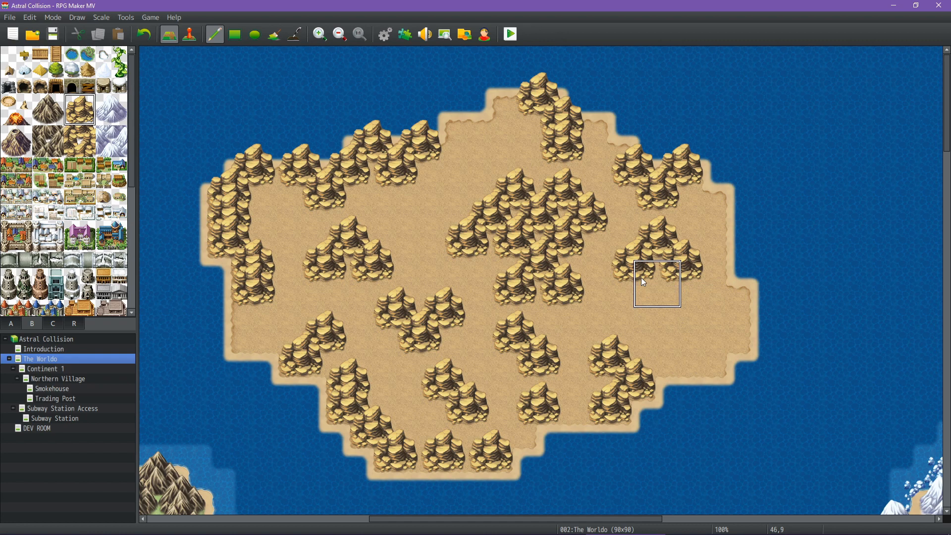
Build a group of four sandstone mountains at the island's eastern shore, undoing the extra one on the northeastern coast.
click(675, 324)
click(715, 322)
click(699, 346)
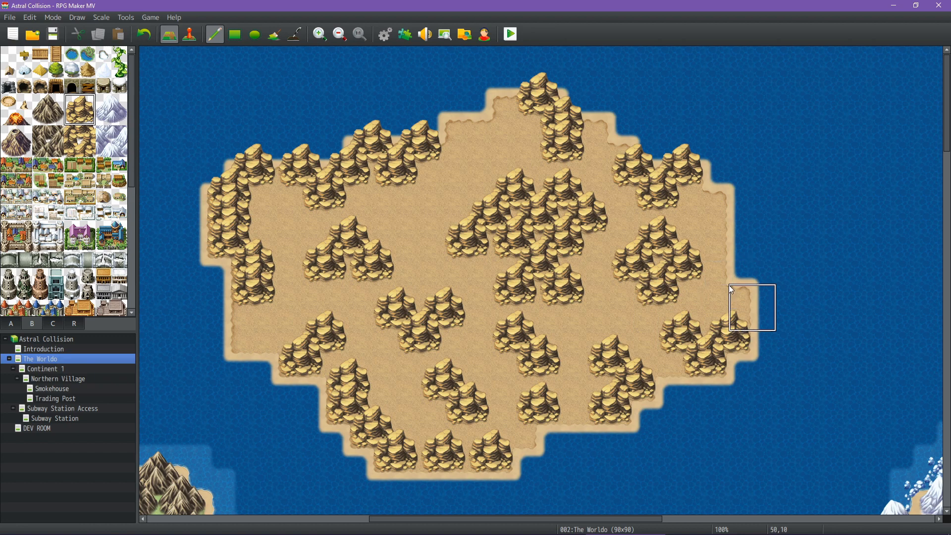
click(721, 298)
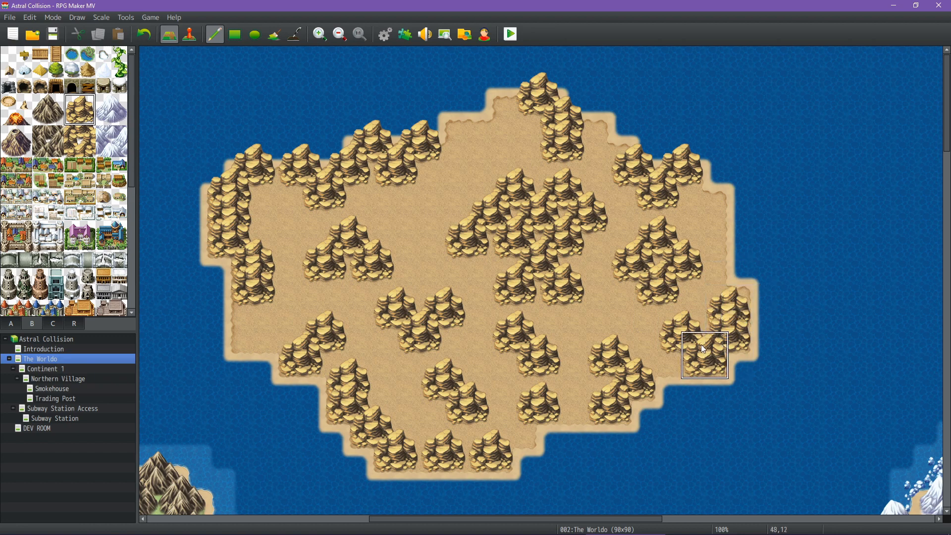
click(700, 177)
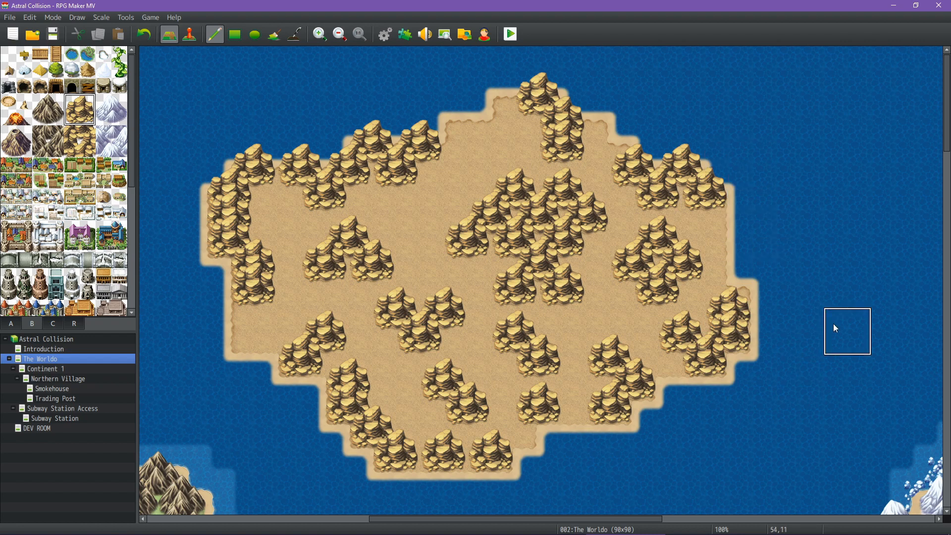
key(ctrl+z)
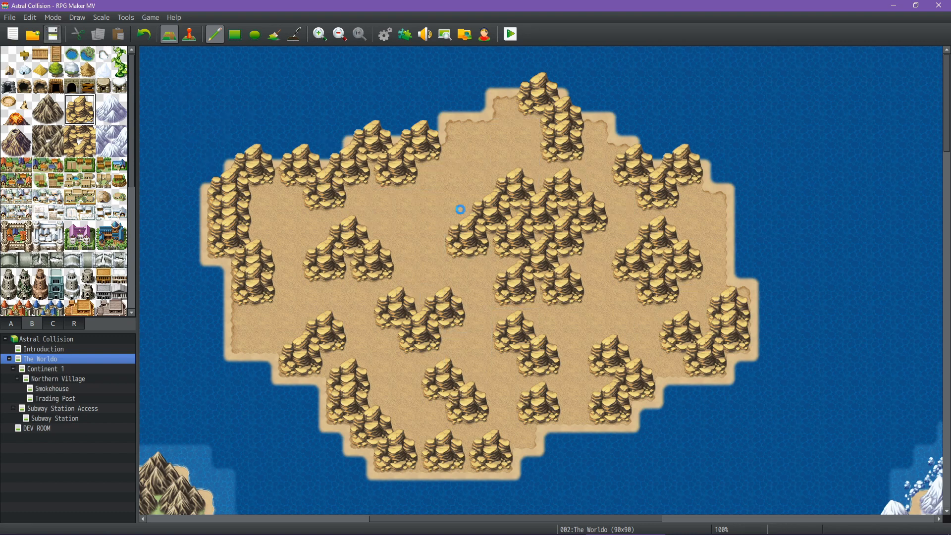
Place three small round ponds, one on each side of the central cluster's southern end and one in the southeastern mountain group.
click(72, 53)
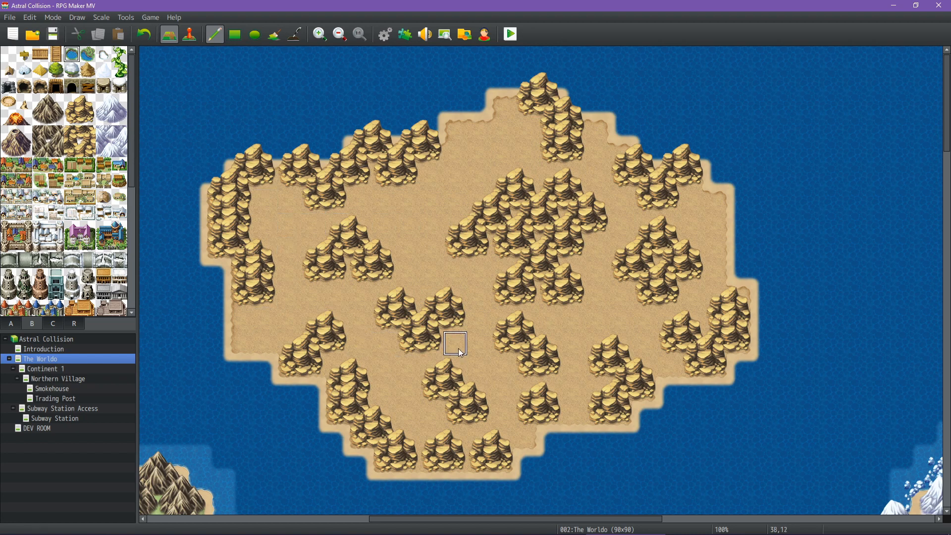
click(503, 272)
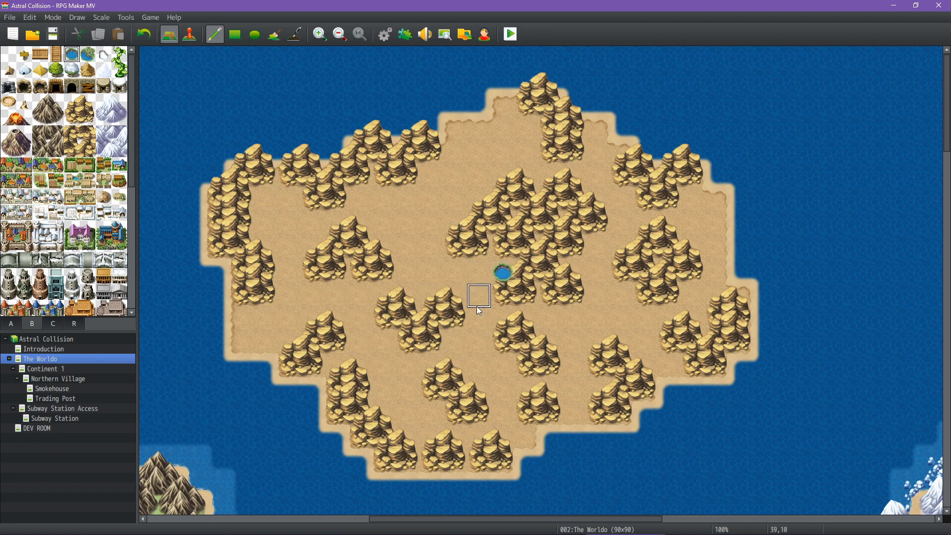
click(580, 271)
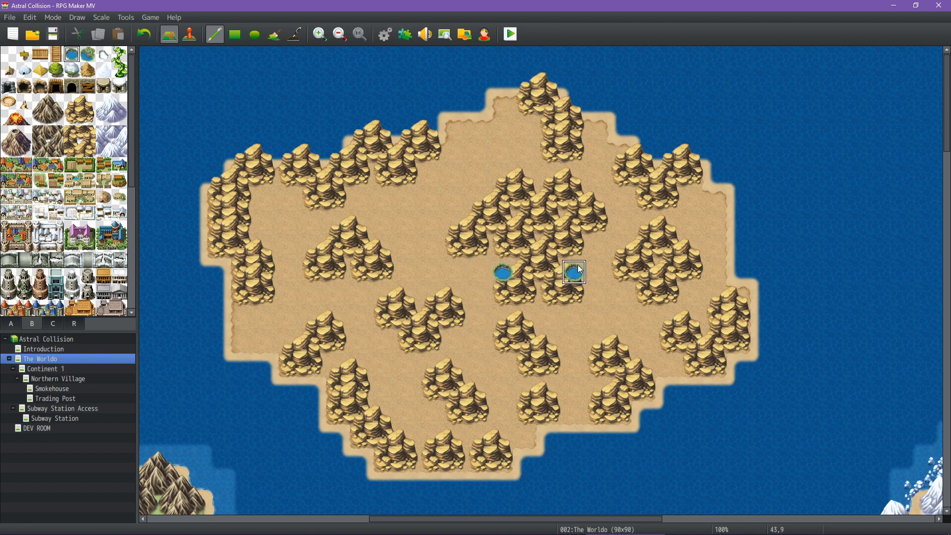
click(642, 372)
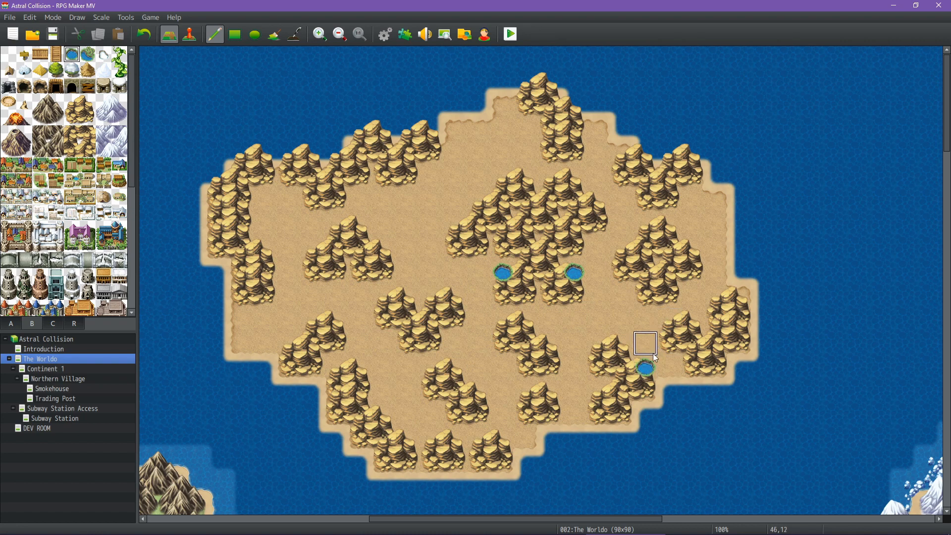
Undo the last pond placement and overlap the two ponds beside the central range with sandstone Rock Mountain peak tiles.
key(ctrl+z)
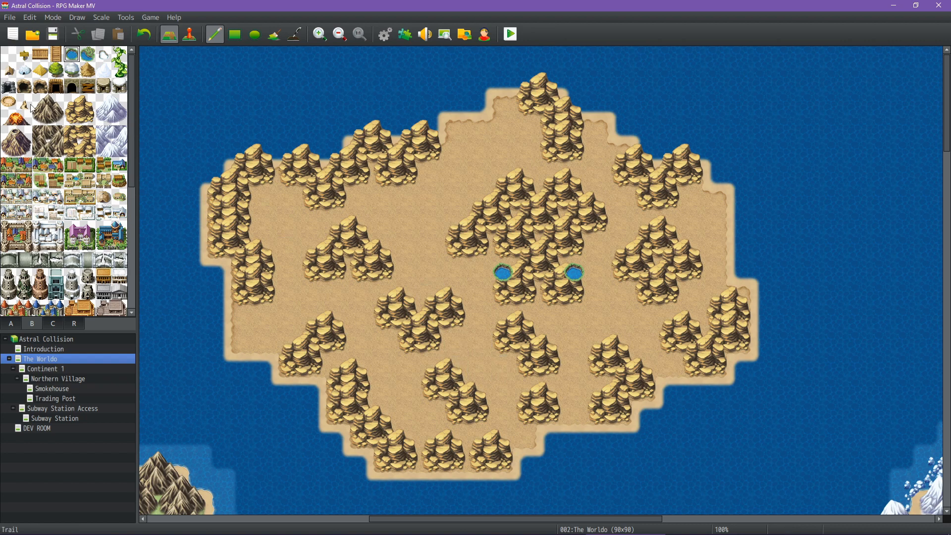
click(72, 106)
click(503, 272)
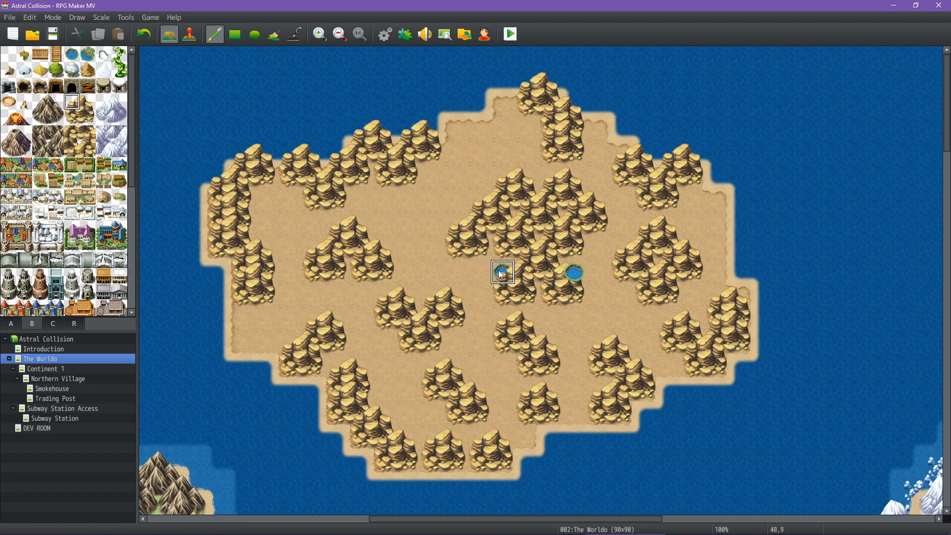
click(88, 103)
click(574, 272)
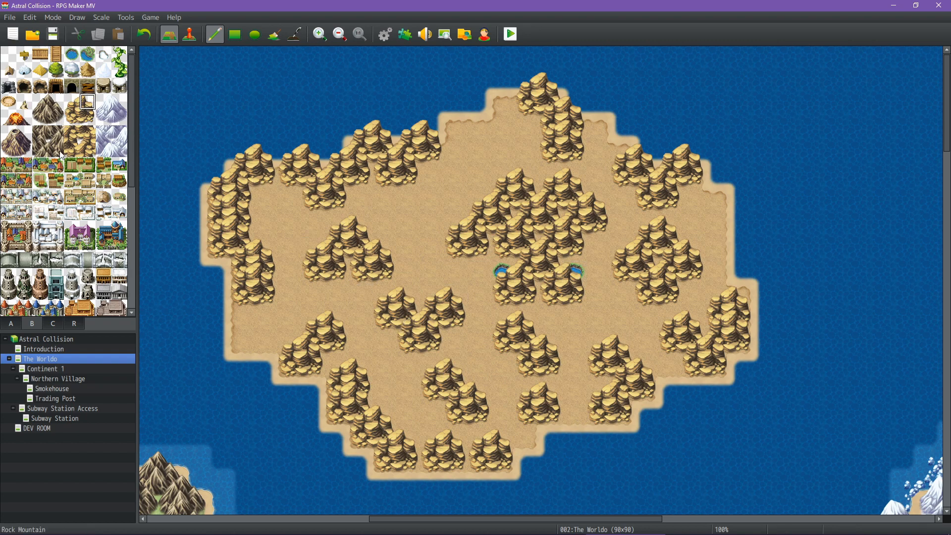
Place the tall teal tower in the gap between the southwestern mountain groups of the desert island.
scroll(75, 183, down, 2)
scroll(76, 188, down, 1)
drag(56, 195, 56, 178)
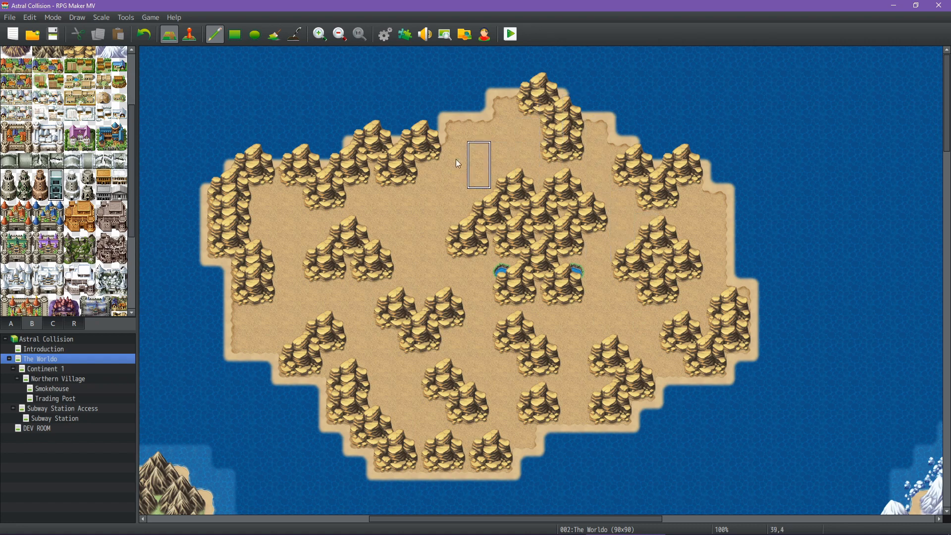
click(345, 343)
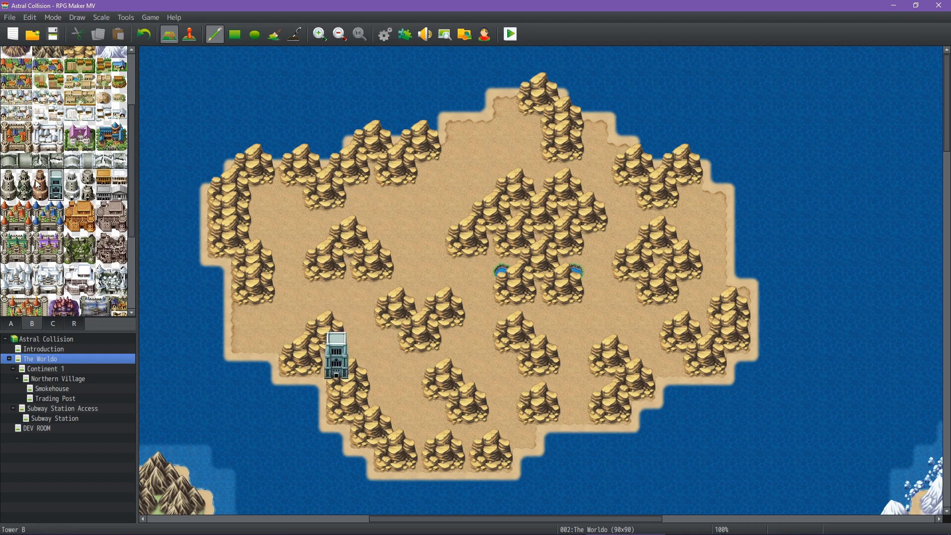
Overlap the base of the teal tower with a sandstone Rock Mountain peak tile.
scroll(66, 99, up, 1)
click(73, 74)
scroll(82, 91, up, 1)
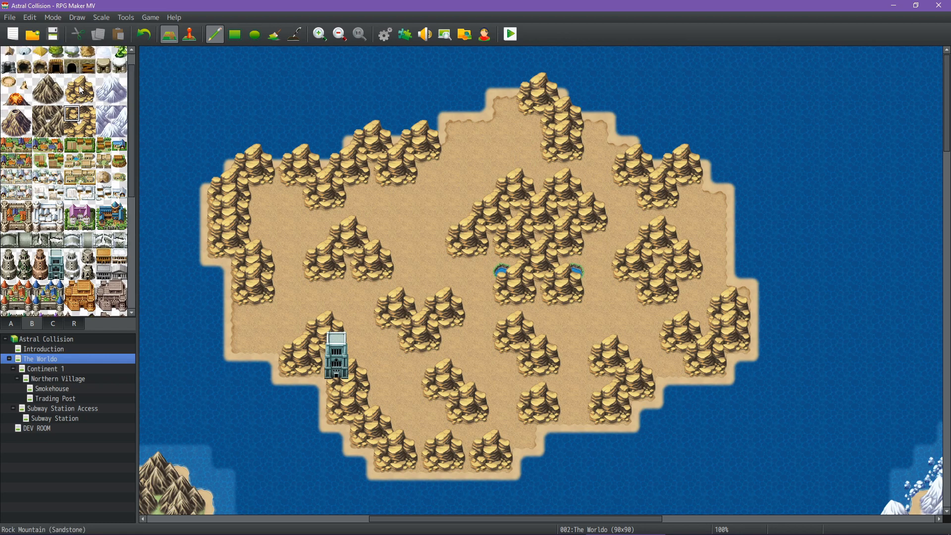
click(77, 87)
click(338, 368)
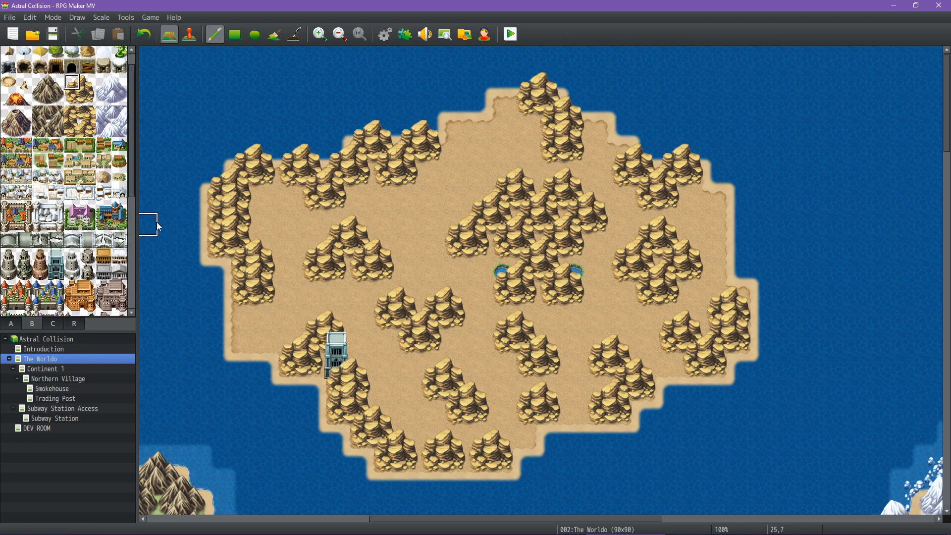
Place a Fort B beside the northwestern mountains and a Fort (Ruins) among the south-central mountains.
scroll(89, 159, down, 1)
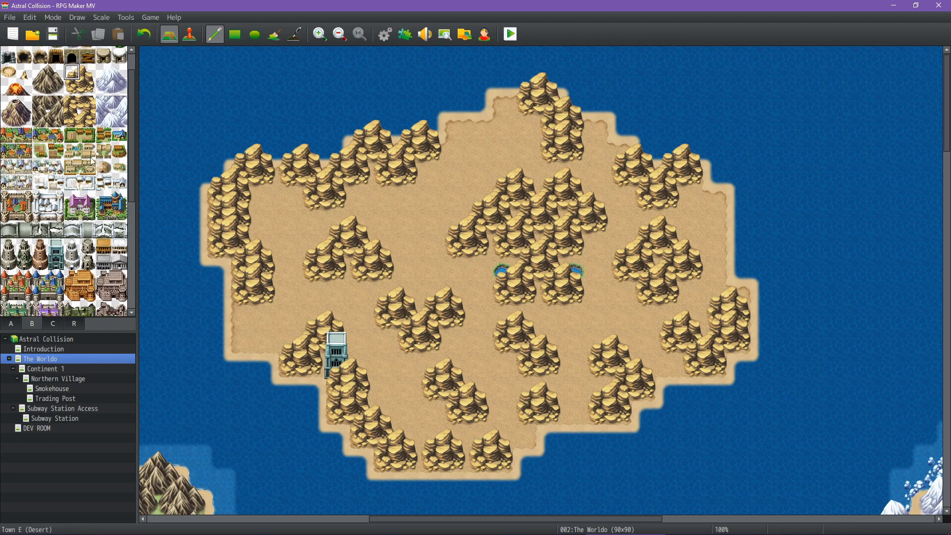
scroll(89, 203, down, 2)
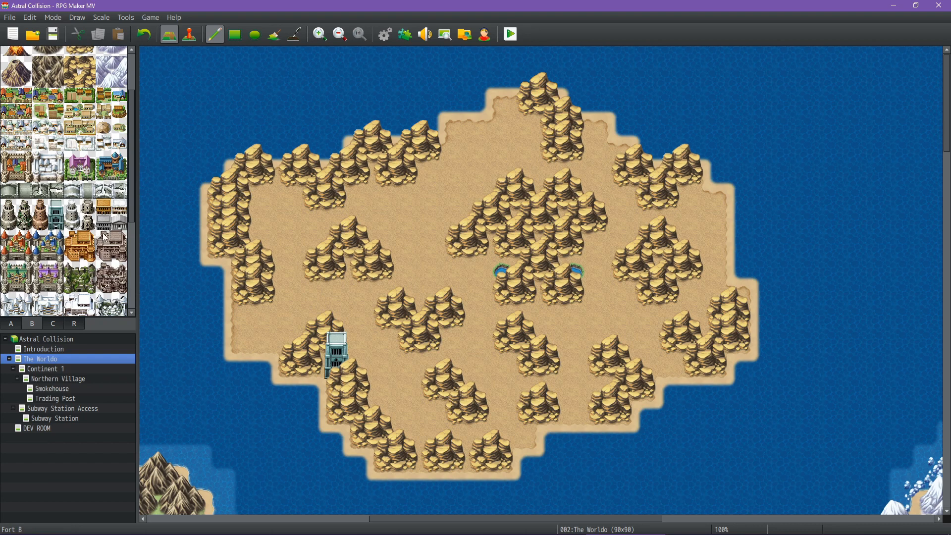
drag(106, 238, 120, 253)
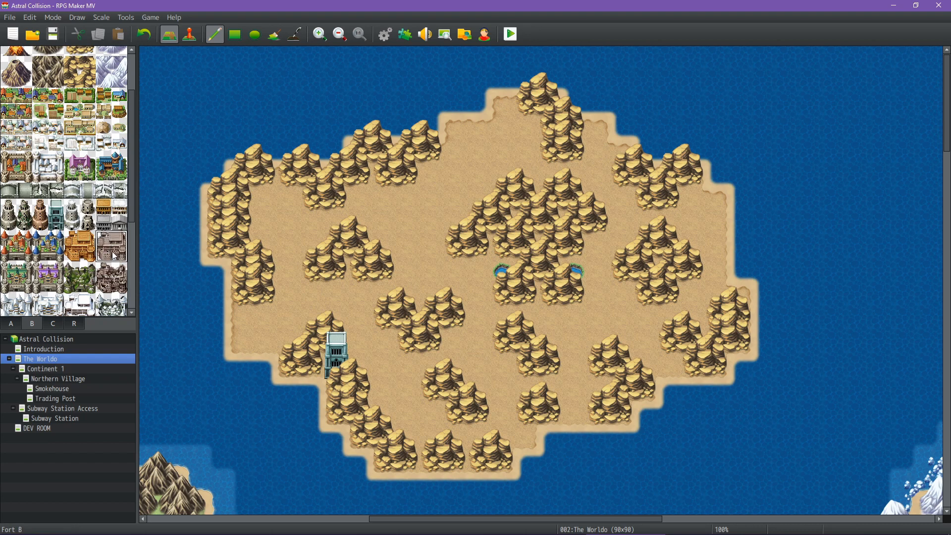
click(269, 211)
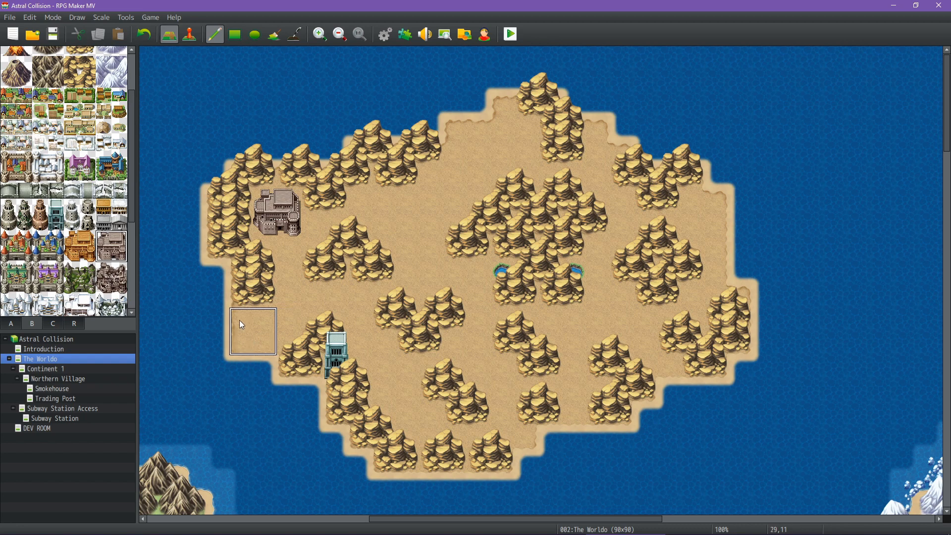
drag(108, 274, 120, 288)
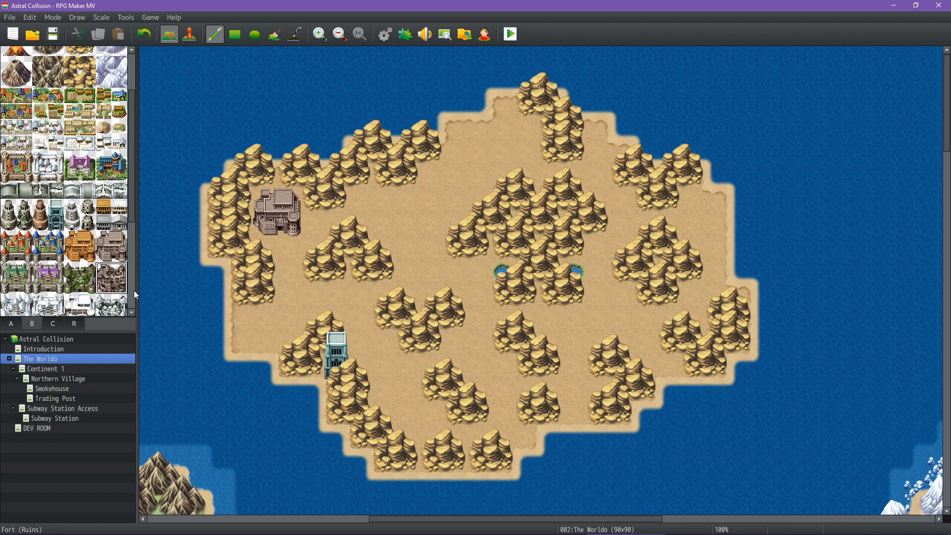
click(455, 355)
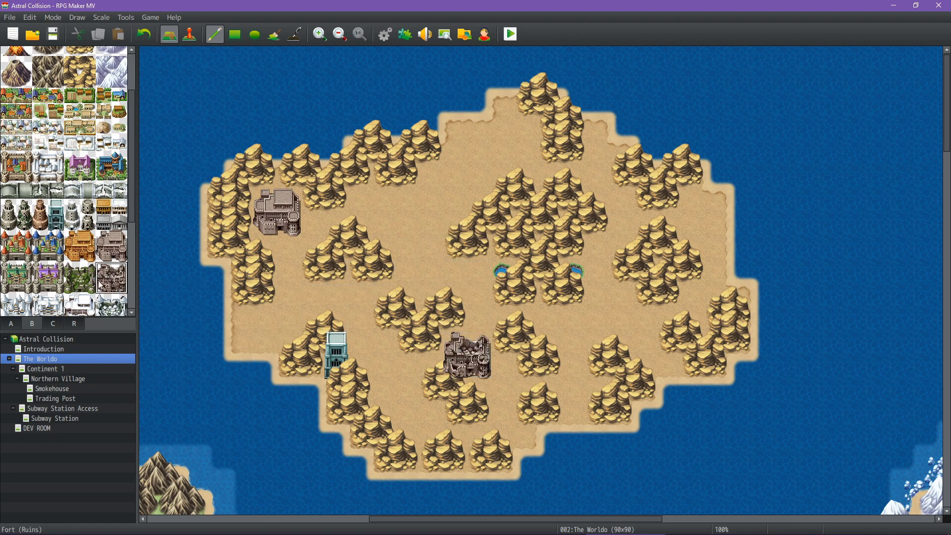
Place three more Fort B buildings on the island: near the northern peak, in the southwestern corner and at the northeastern edge.
drag(110, 239, 121, 253)
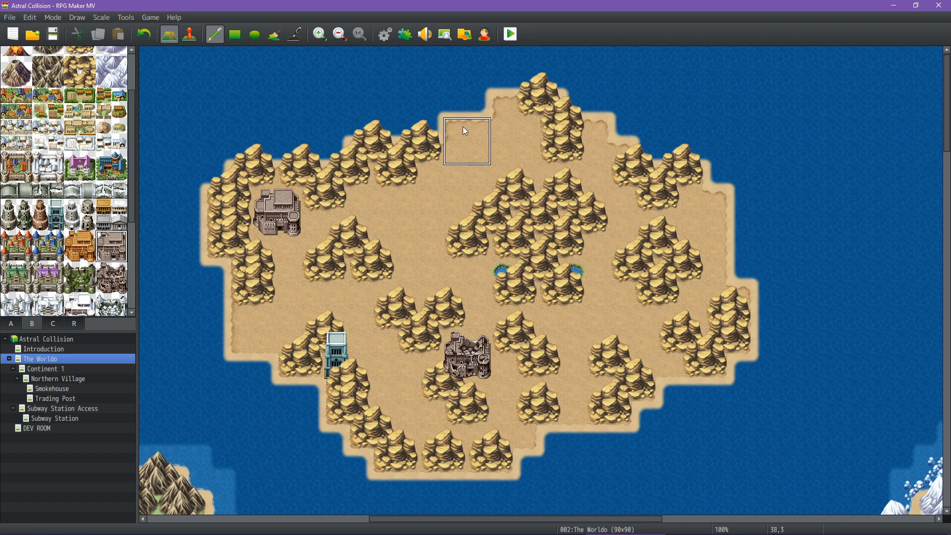
click(500, 127)
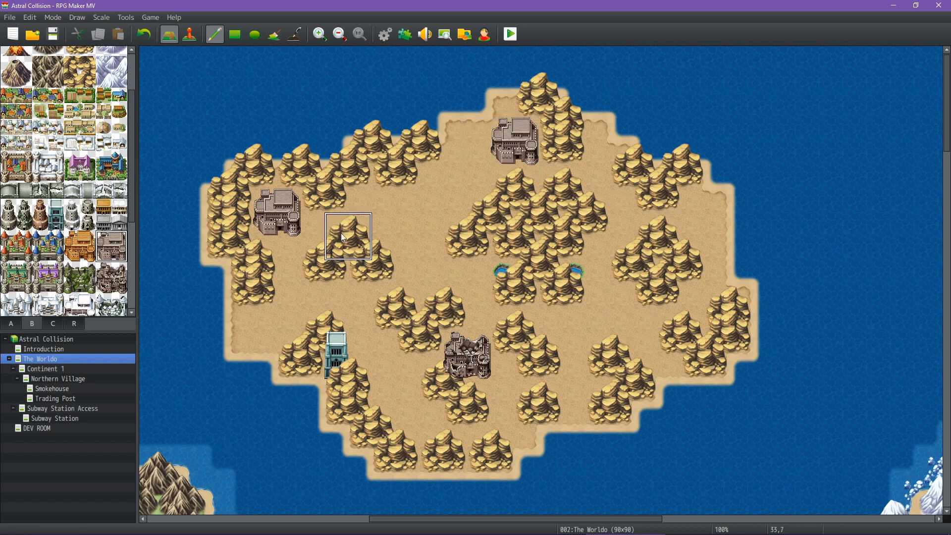
click(241, 323)
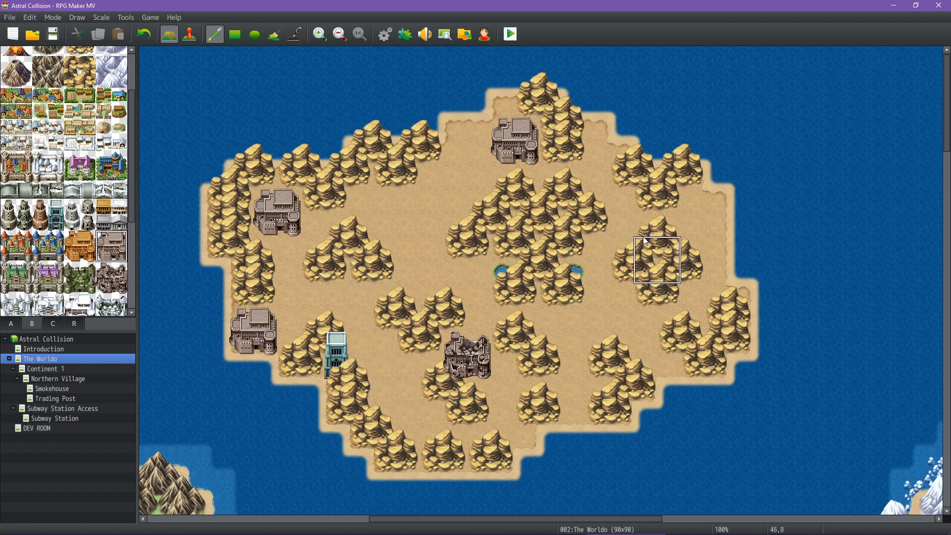
click(696, 199)
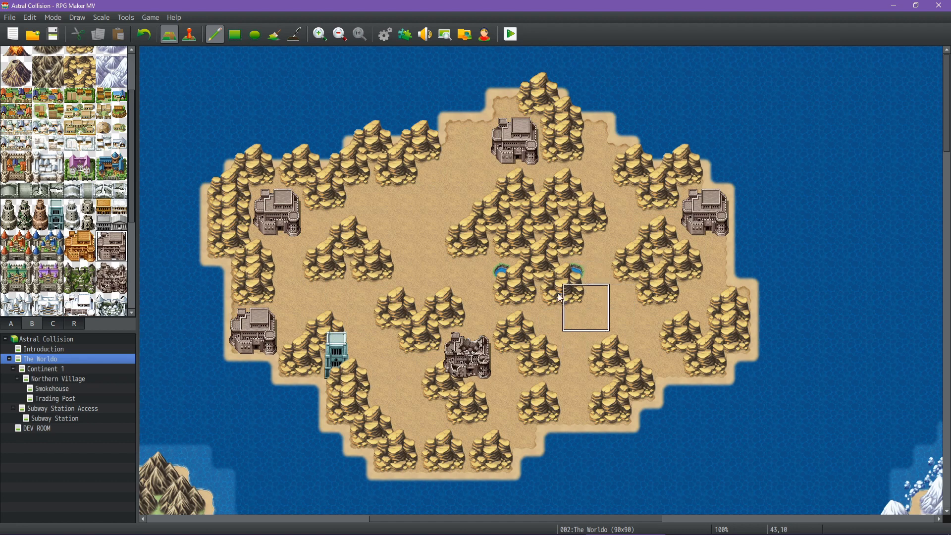
Place a small Tower D on the island's southern coast, between the two southeastern mountain groups.
scroll(83, 85, up, 2)
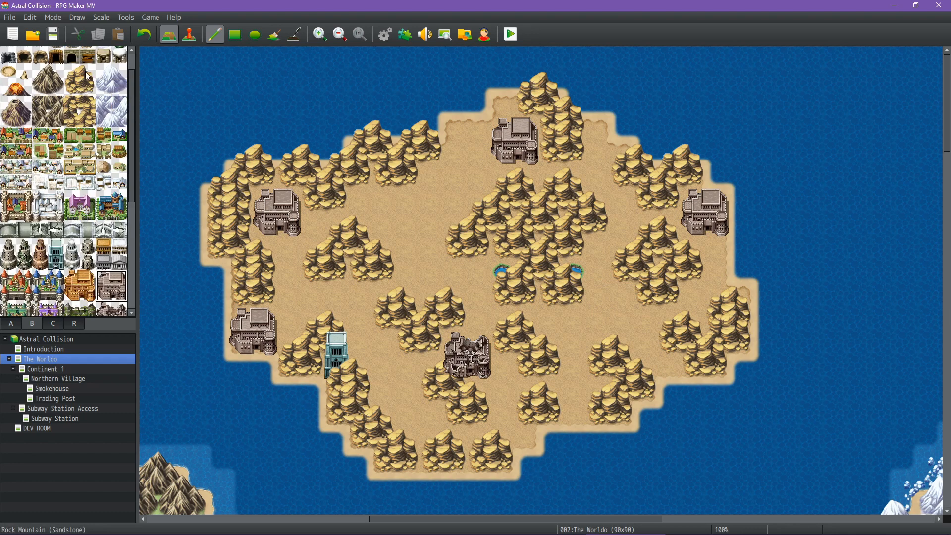
click(88, 75)
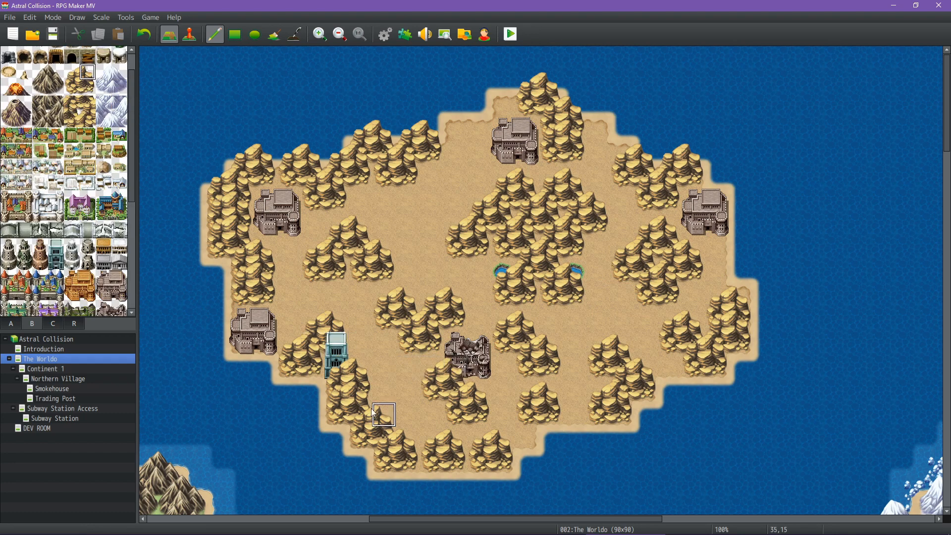
scroll(87, 208, down, 3)
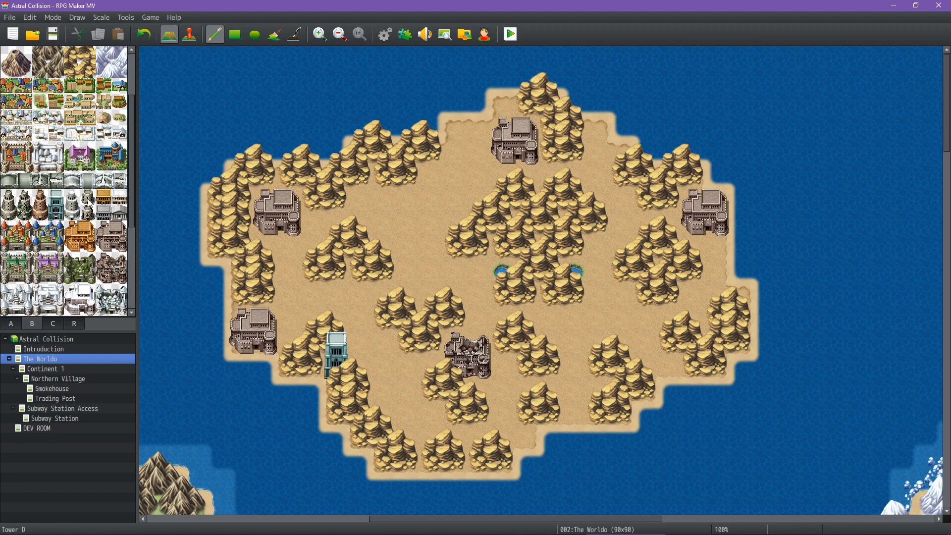
click(89, 201)
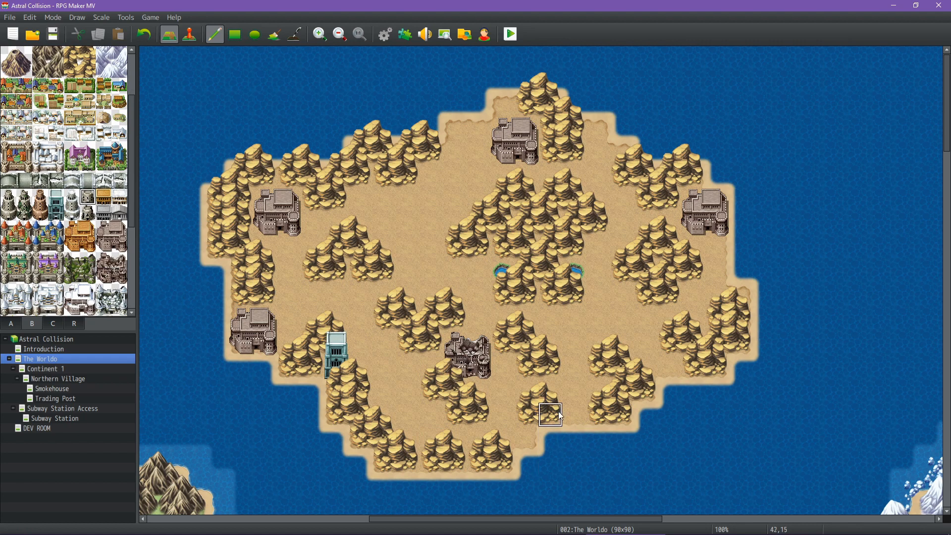
click(574, 415)
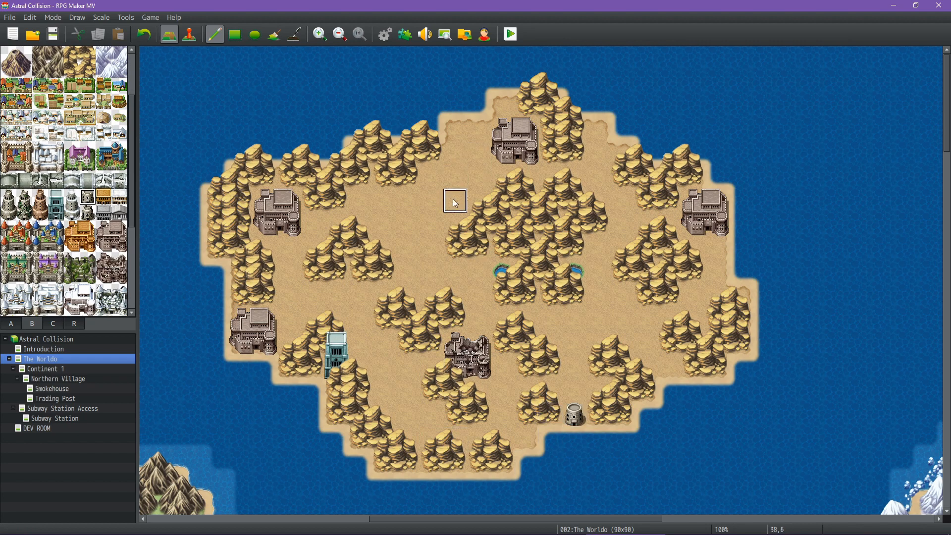
With the large walled castle chosen as the drawing tile, survey the landmarks on the other continents of the world map.
scroll(2, 187, down, 7)
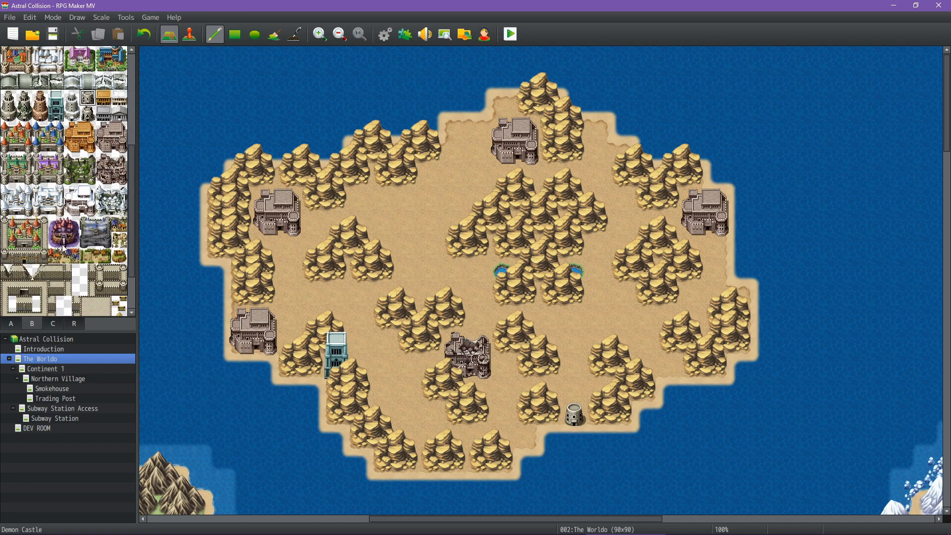
drag(8, 174, 36, 205)
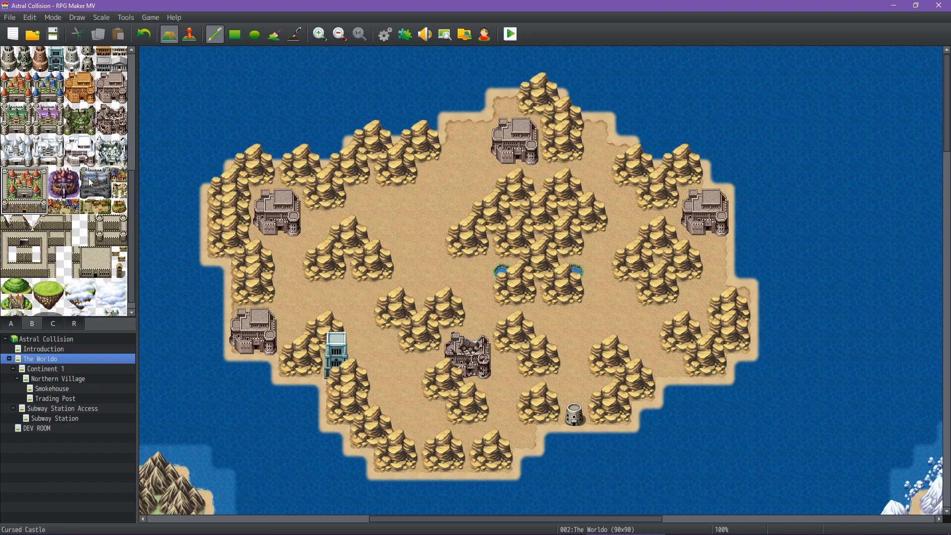
middle_click(422, 242)
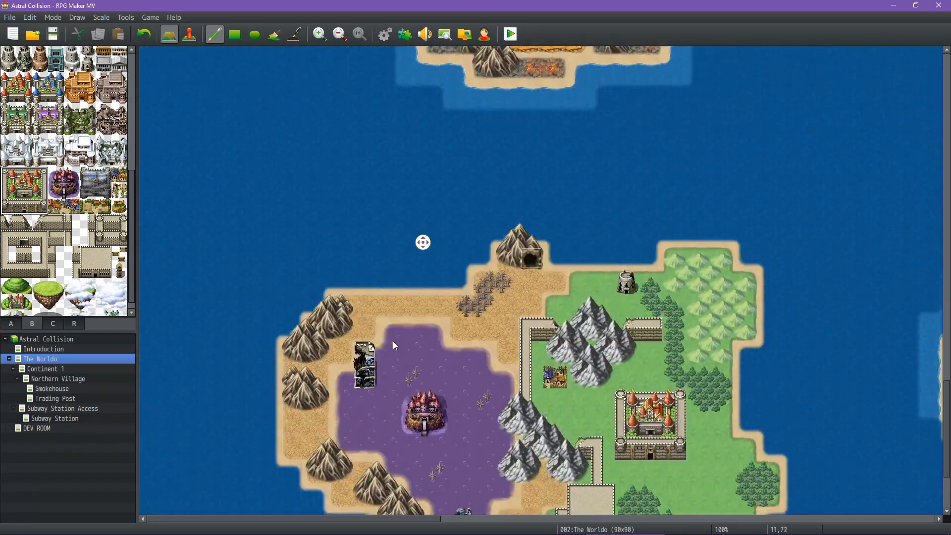
middle_click(393, 342)
middle_click(446, 368)
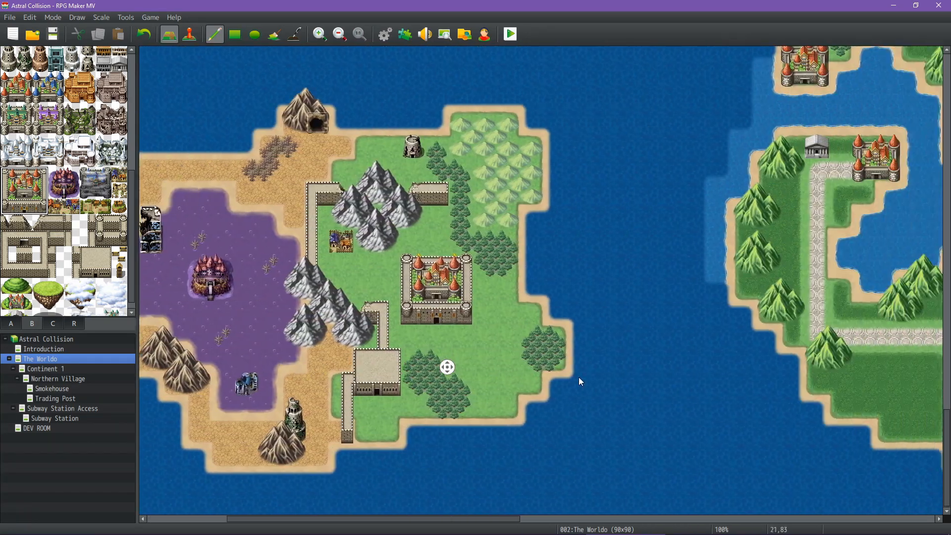
middle_click(579, 377)
middle_click(535, 373)
middle_click(589, 364)
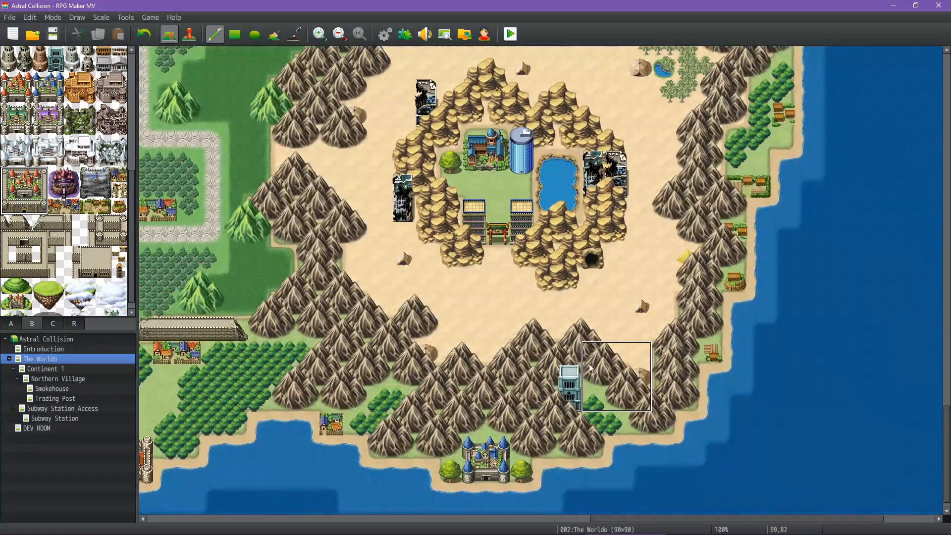
middle_click(590, 361)
middle_click(604, 272)
middle_click(594, 269)
middle_click(441, 212)
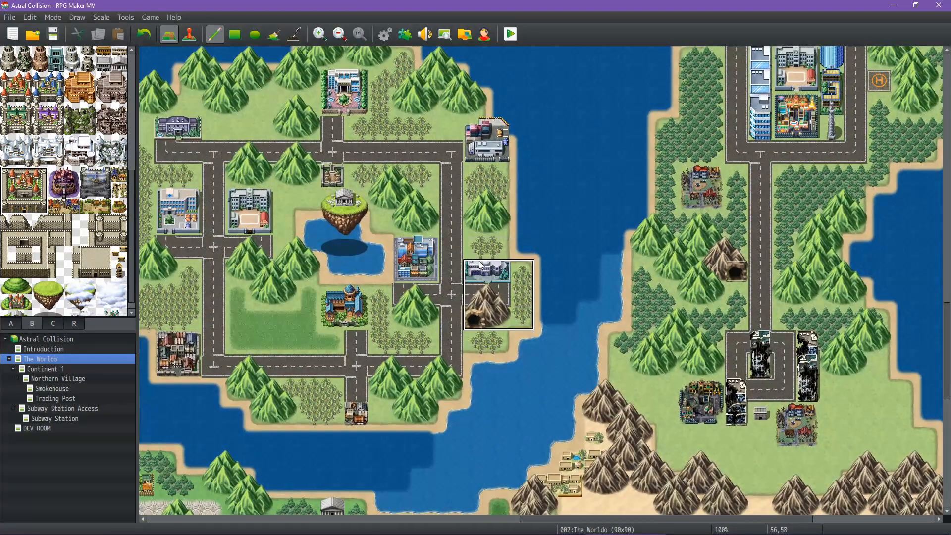
middle_click(479, 261)
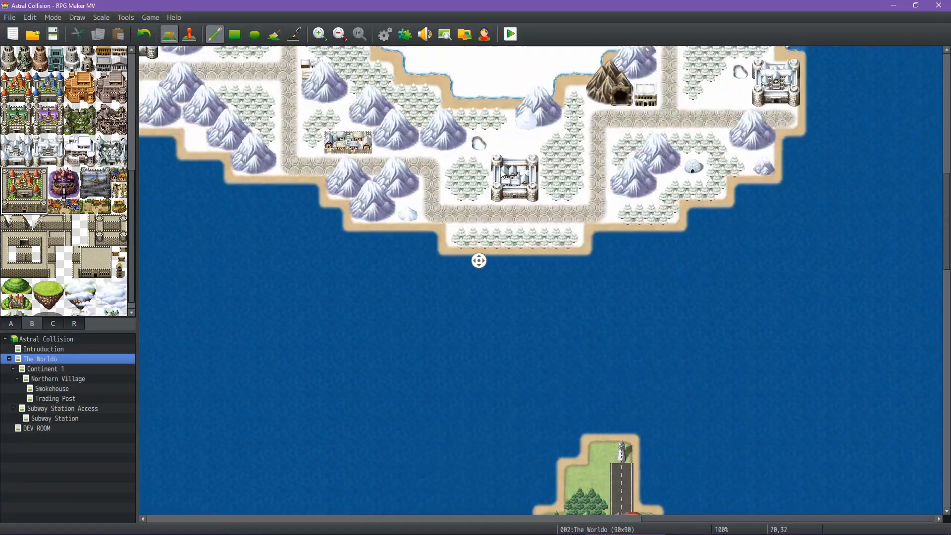
middle_click(504, 170)
middle_click(501, 196)
middle_click(474, 140)
middle_click(473, 139)
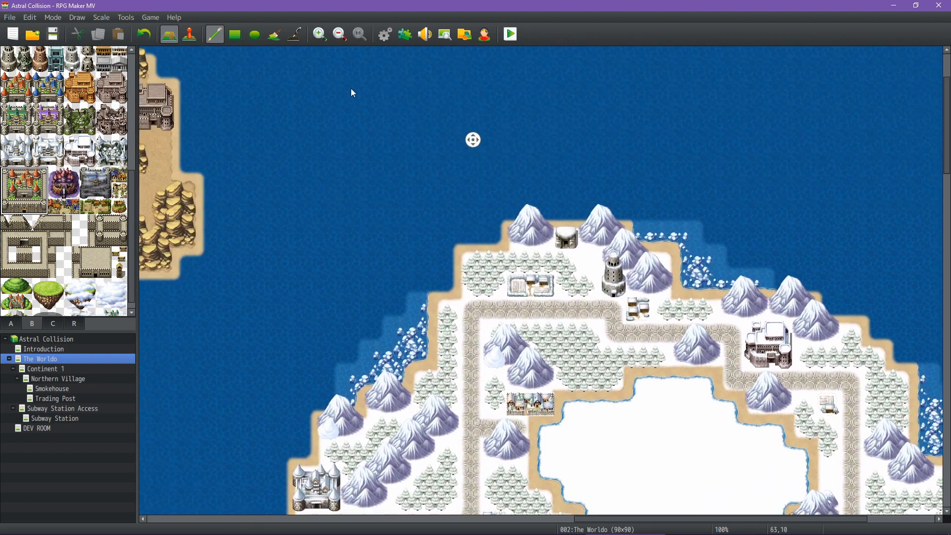
middle_click(315, 109)
middle_drag(306, 218, 226, 212)
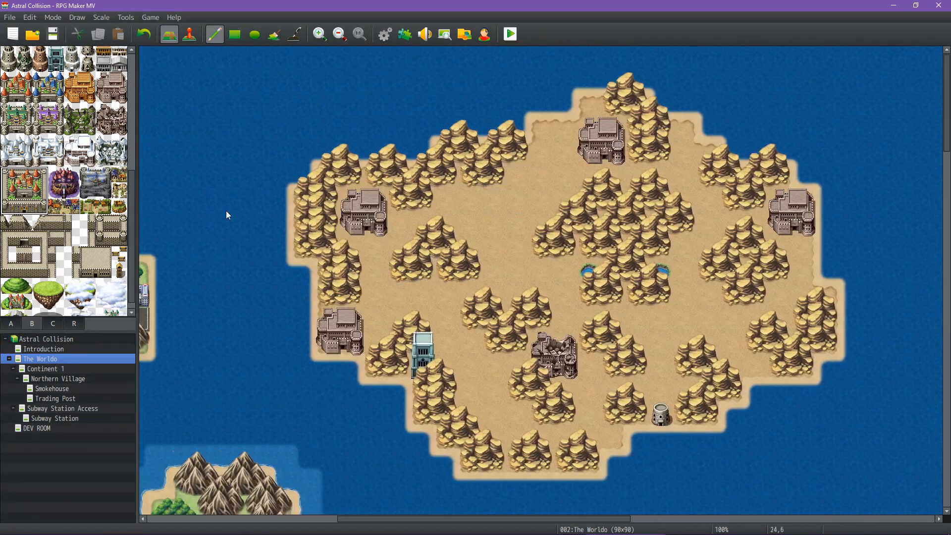
Try the large walled castle on the plain west of the central range, and undo the placement.
click(479, 195)
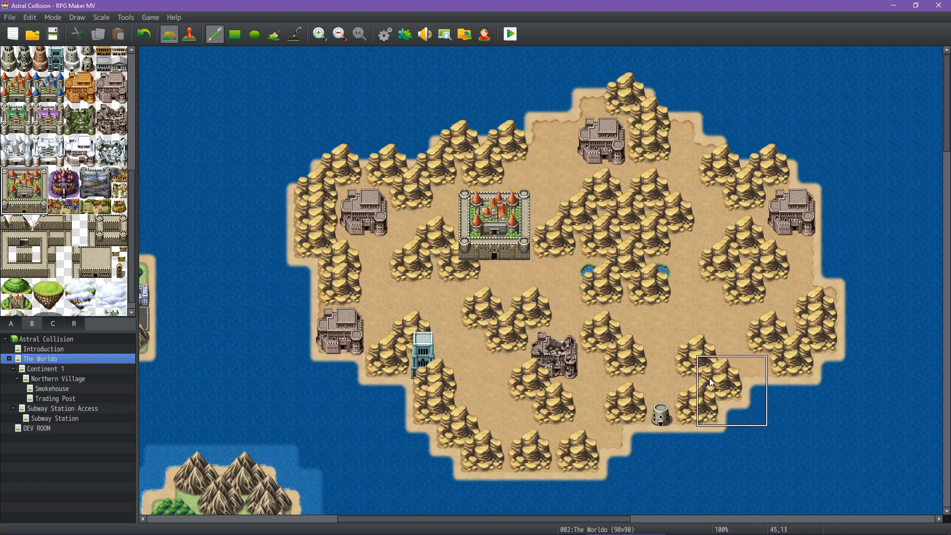
key(ctrl+z)
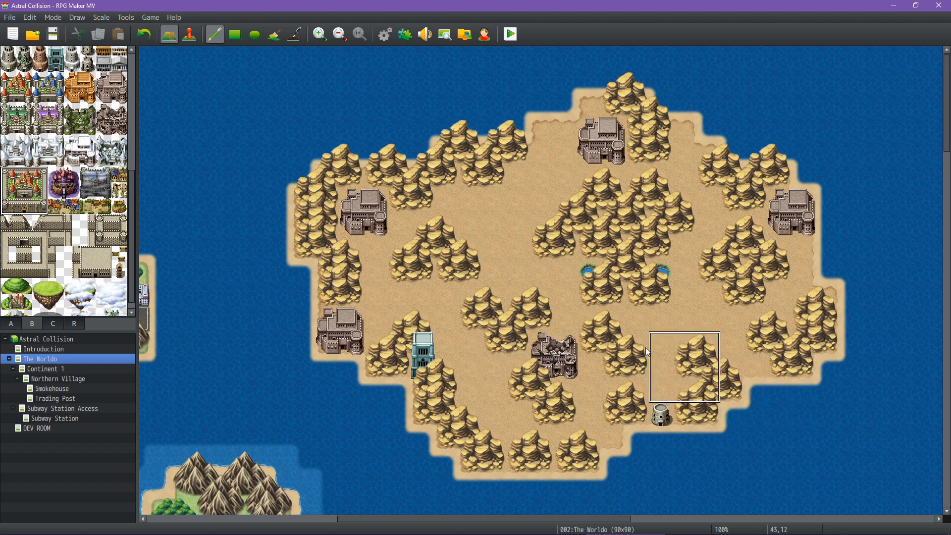
Place the reddish-brown Tower B just west of the central mountain range, beside the western pond.
scroll(66, 204, up, 6)
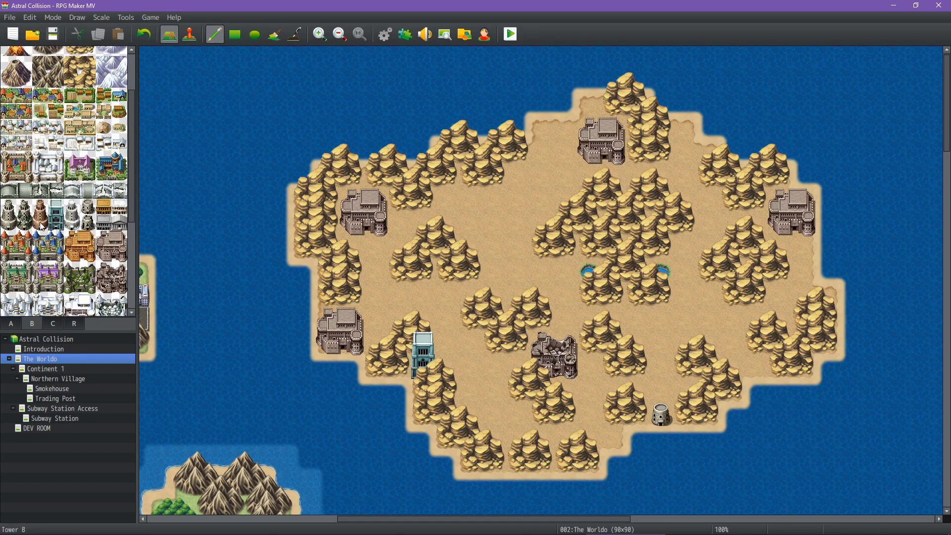
click(564, 247)
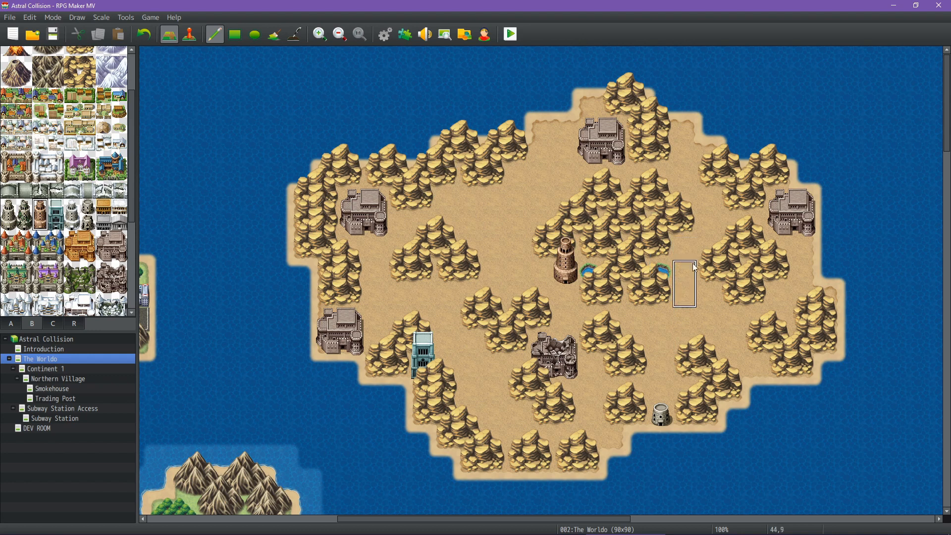
Place a second Tower B beside the eastern mountain group and a Lookout Post on the plain west of the central range.
click(709, 270)
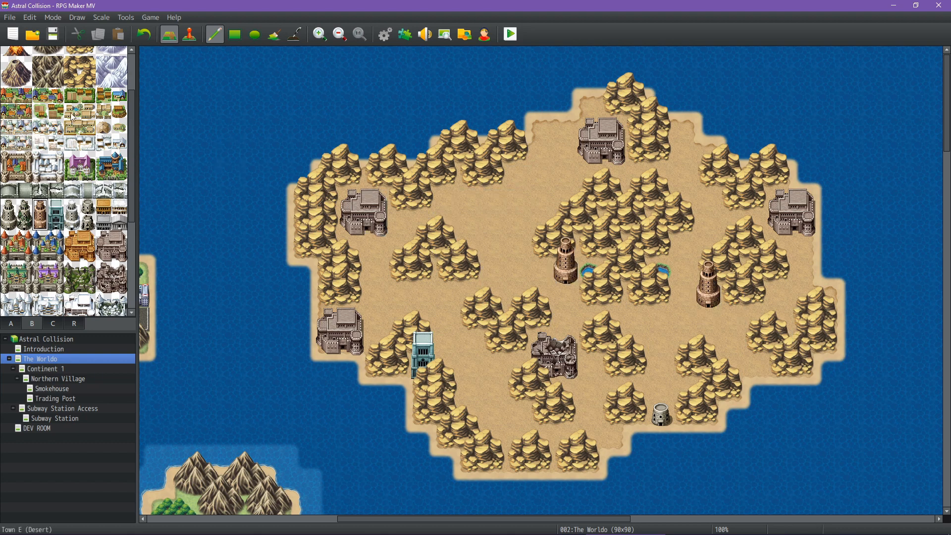
scroll(61, 186, down, 5)
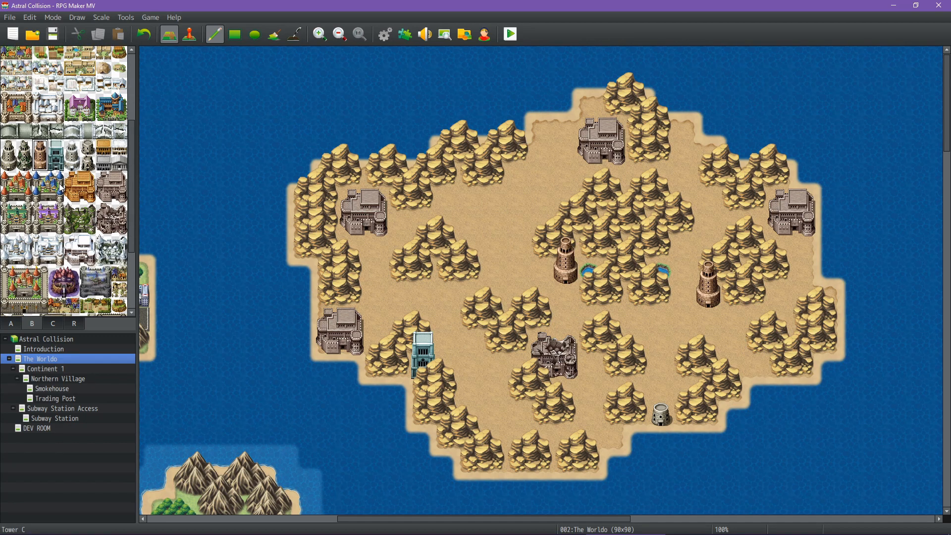
scroll(60, 187, down, 1)
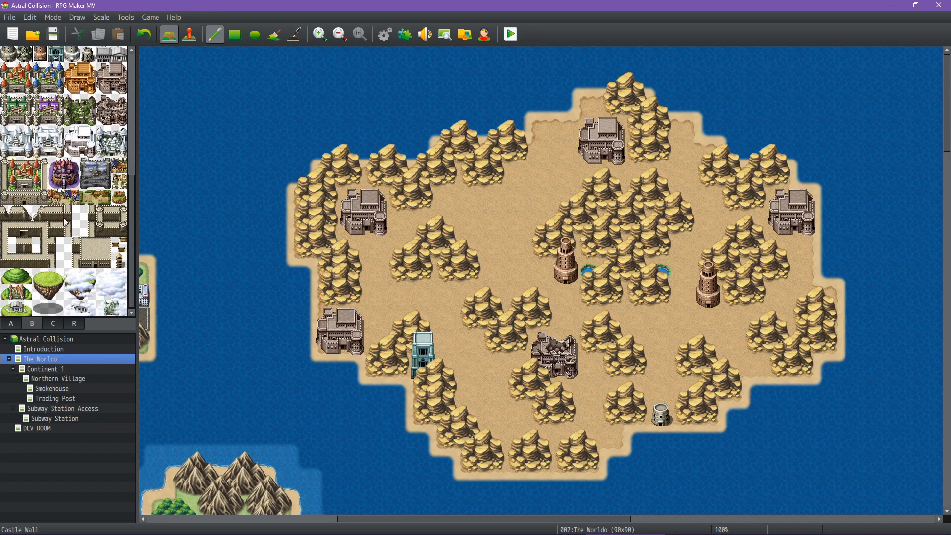
click(119, 261)
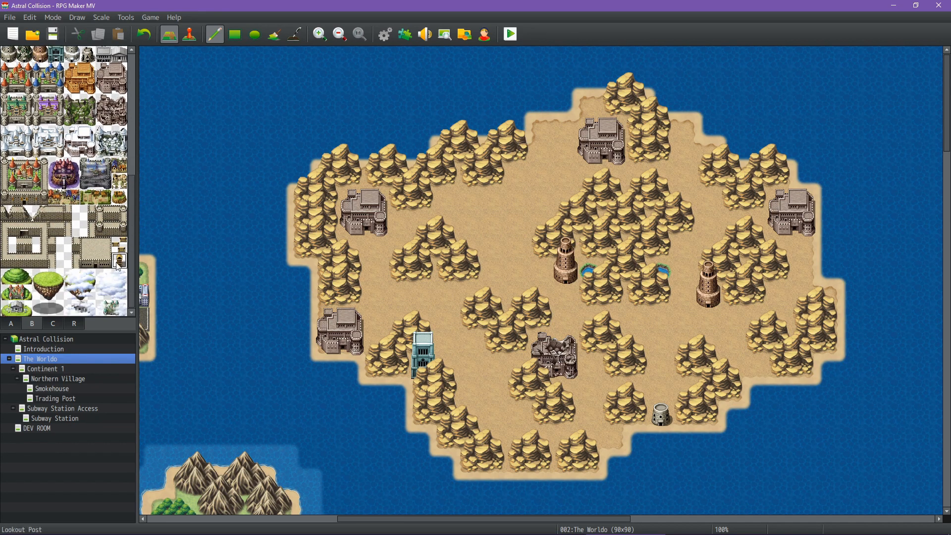
click(498, 224)
With the Rectangle tool, fill the ground just west of the northern fort with a patch of dead trees.
click(12, 327)
click(72, 101)
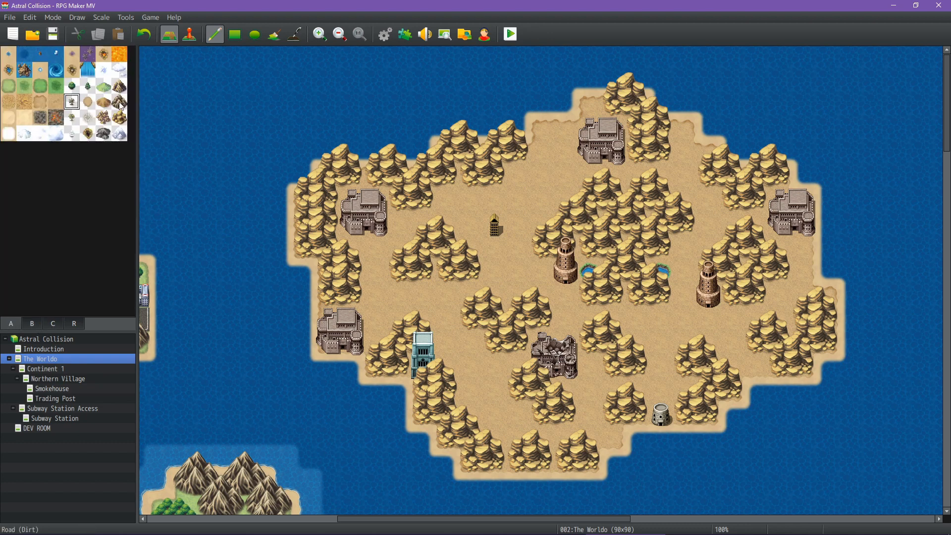
click(238, 34)
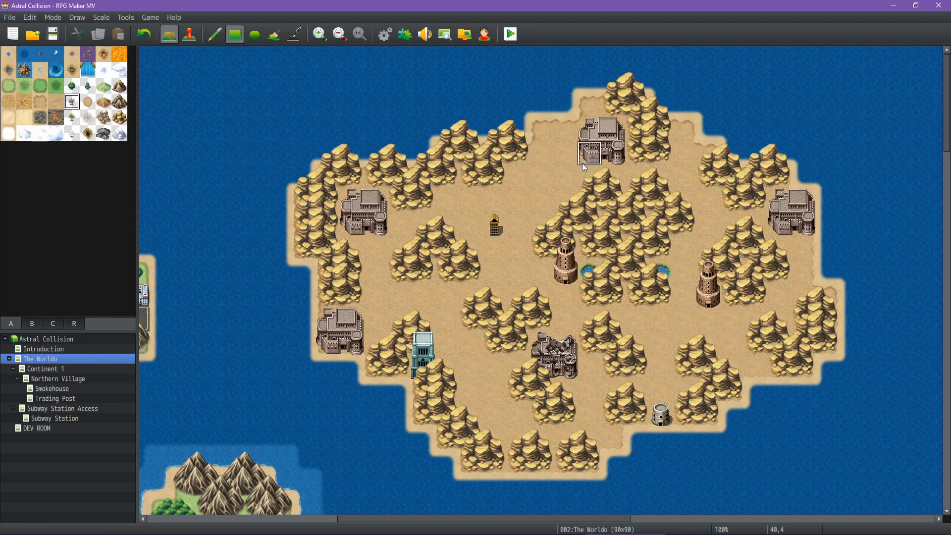
click(563, 139)
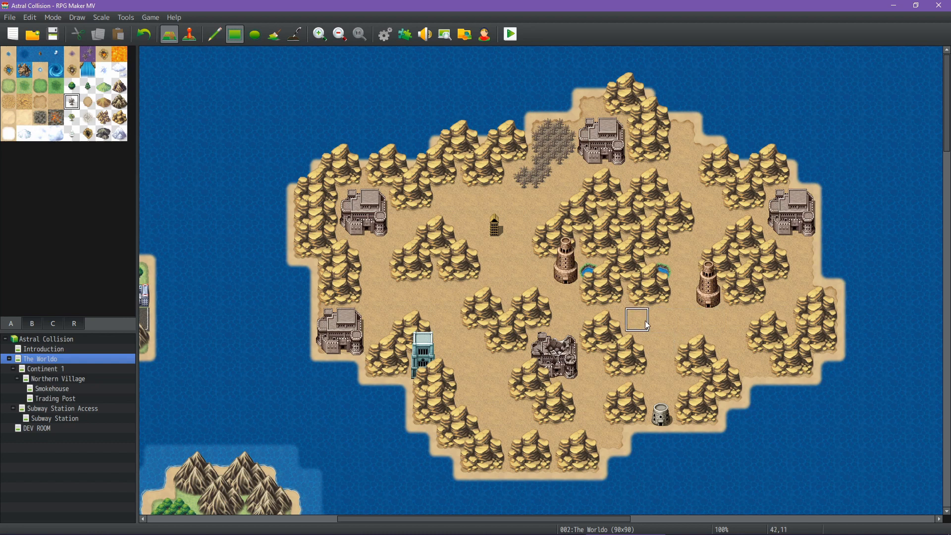
Extend rectangles of dead trees around the eastern Tower B and its mountain group, reaching up to the east coast.
mouse_move(685, 274)
mouse_down()
mouse_move(685, 248)
mouse_move(685, 323)
mouse_up()
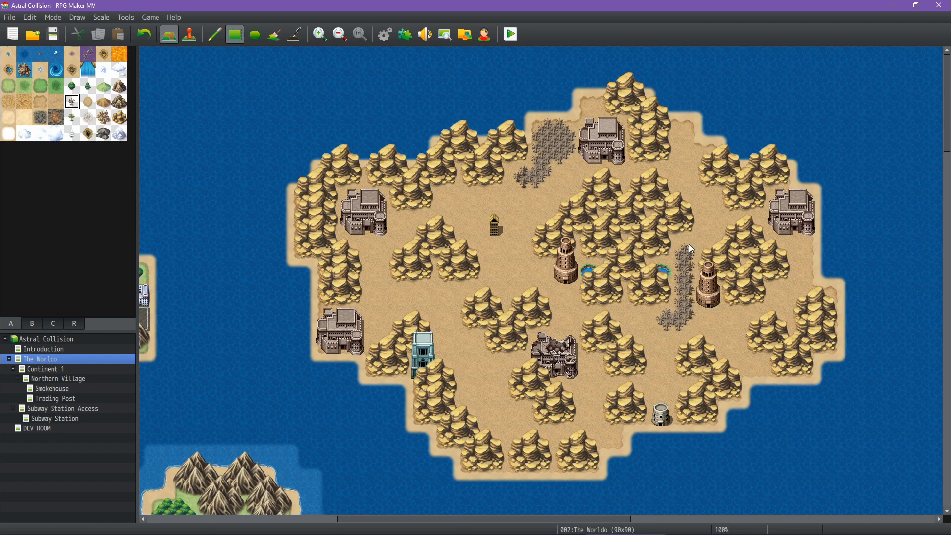
mouse_move(710, 246)
mouse_down()
mouse_move(710, 198)
mouse_move(728, 225)
mouse_move(754, 225)
mouse_up()
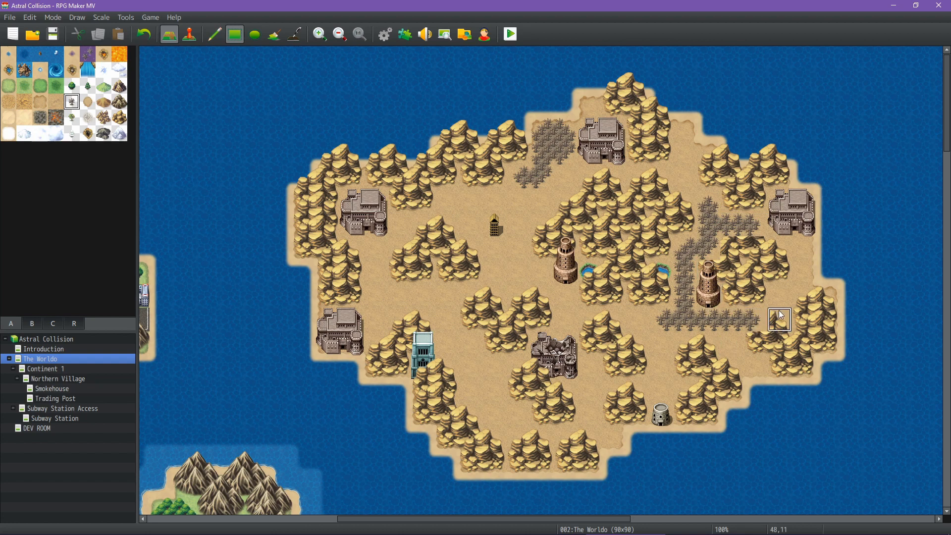
mouse_move(804, 292)
mouse_down()
mouse_move(830, 296)
mouse_move(800, 248)
mouse_up()
click(788, 258)
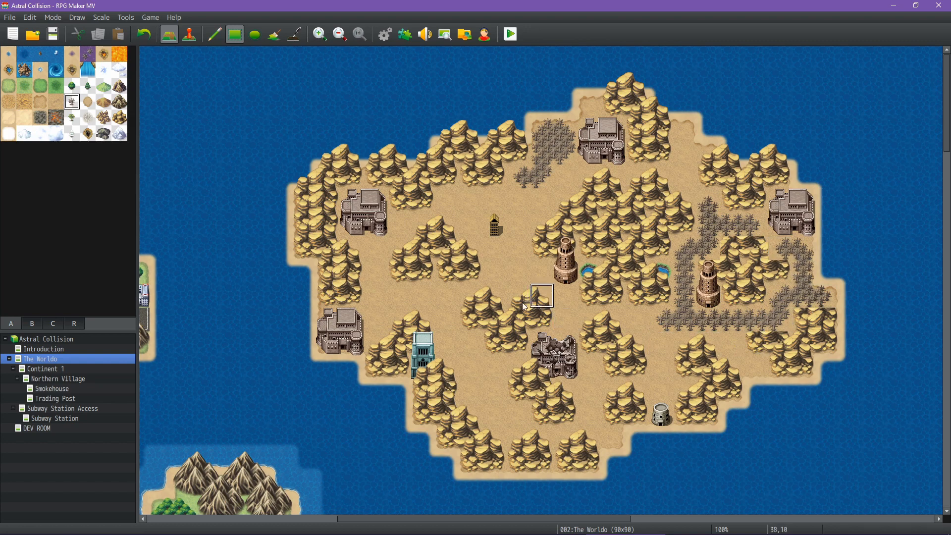
Redraw the Rock Mountain (Sandstone) peaks that the dead trees overwrote in the two eastern mountain groups, using the Pencil tool.
click(32, 324)
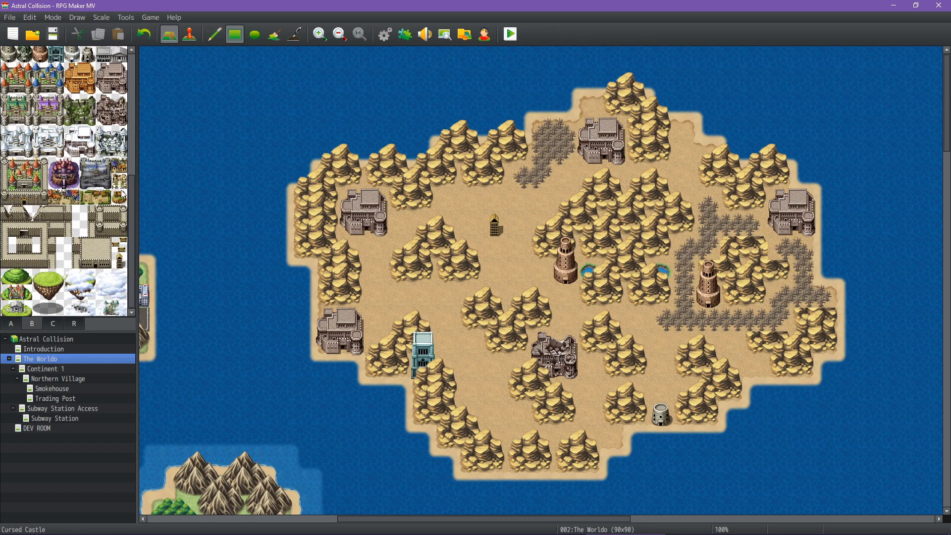
scroll(123, 194, up, 6)
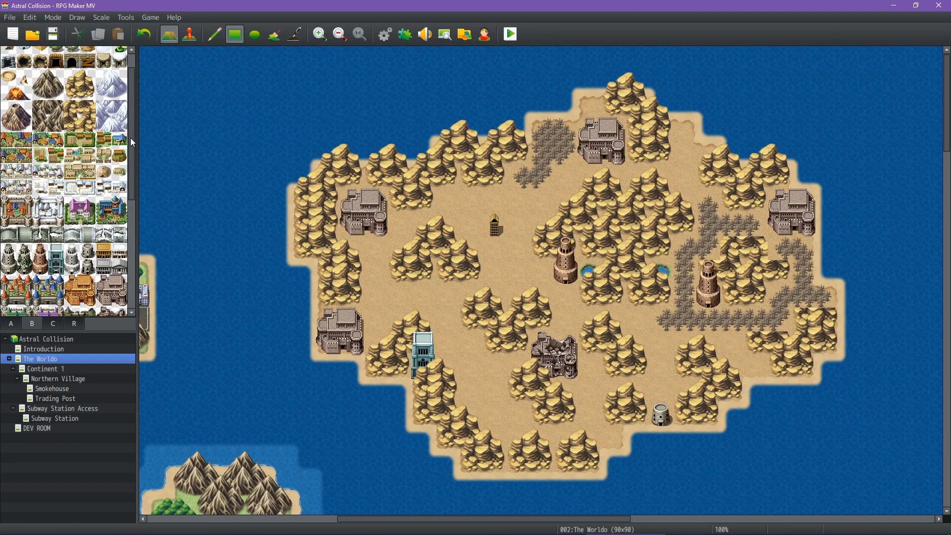
drag(131, 139, 135, 258)
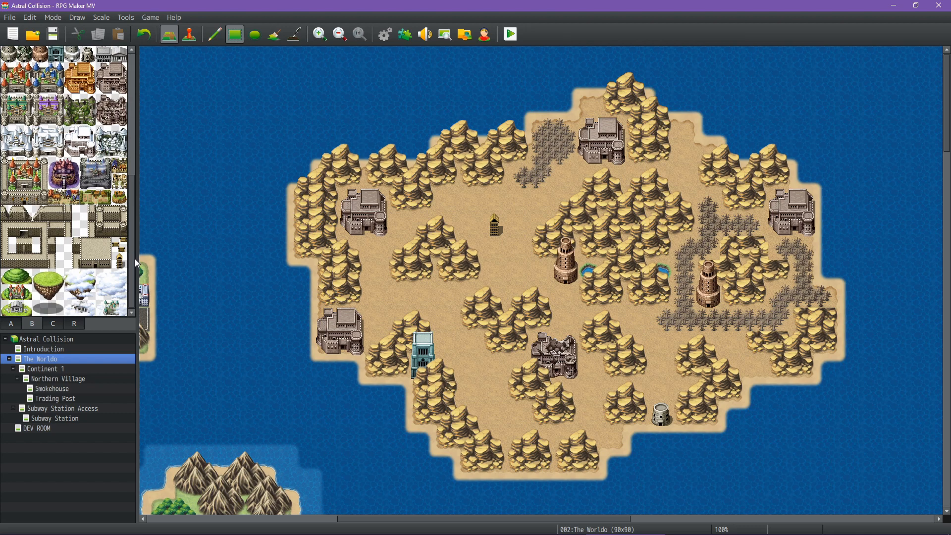
drag(135, 259, 128, 89)
click(80, 104)
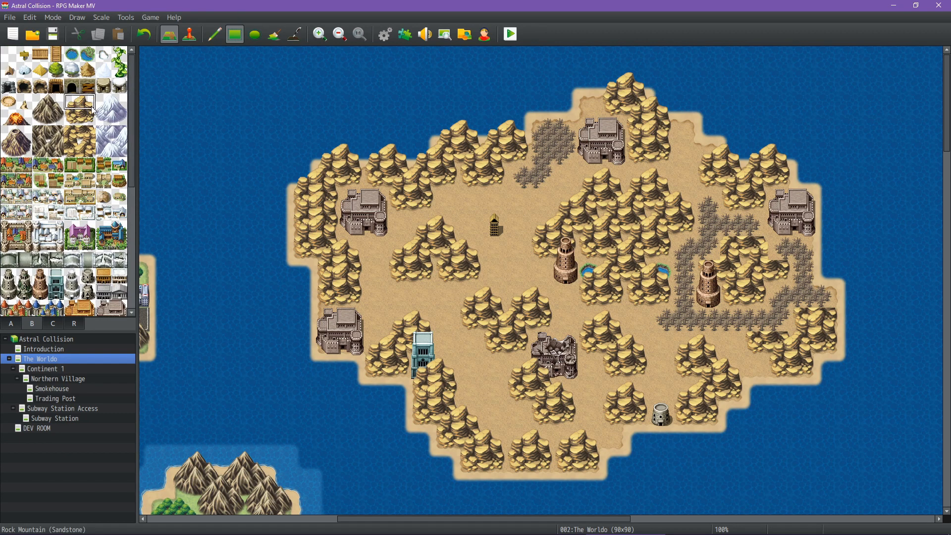
click(213, 35)
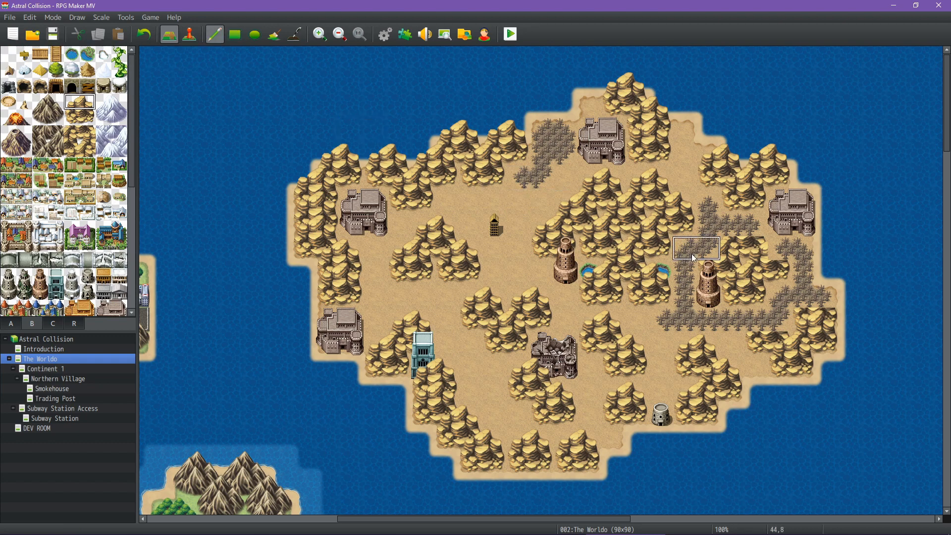
drag(710, 241, 783, 248)
mouse_move(808, 301)
mouse_down()
mouse_move(805, 317)
mouse_move(758, 319)
mouse_up()
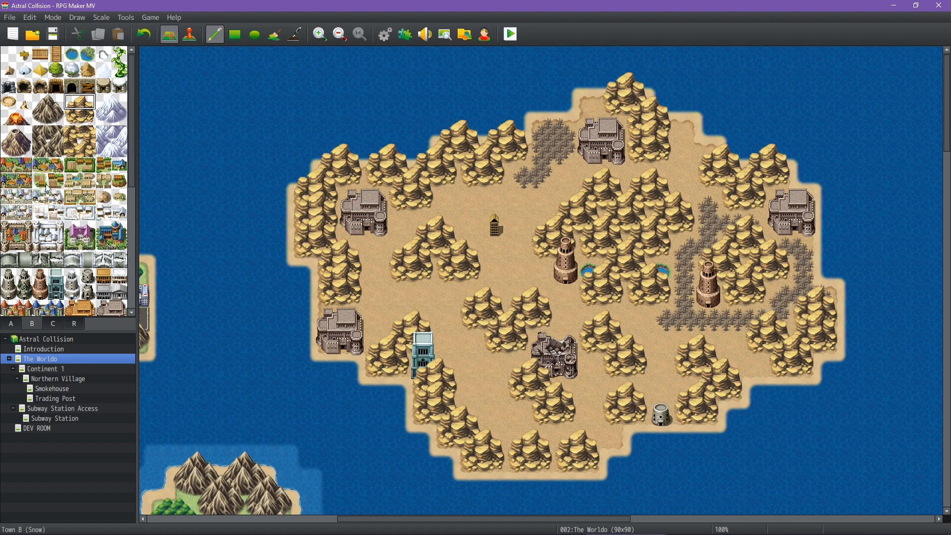
Use the Rectangle tool to spread the dead trees south around the southeastern mountains to just above the small Tower D.
click(11, 323)
click(72, 102)
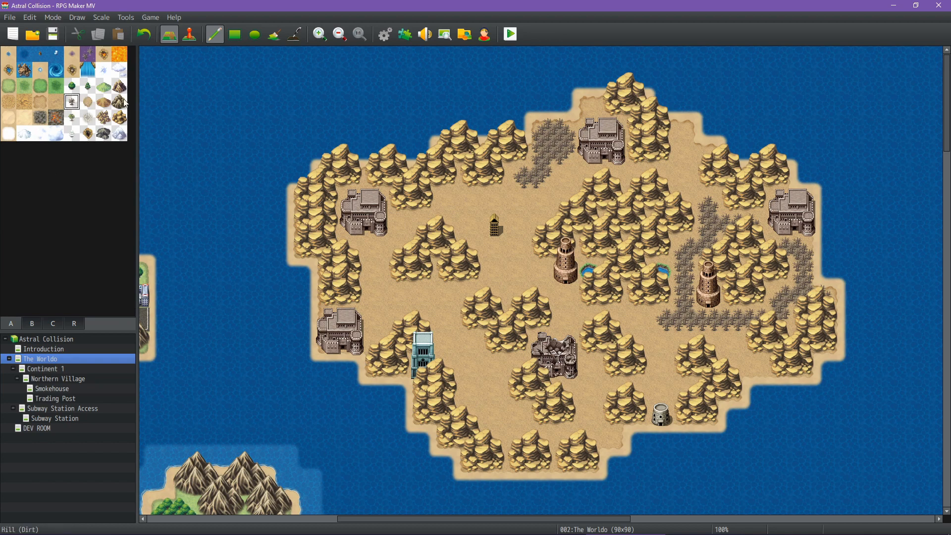
click(235, 34)
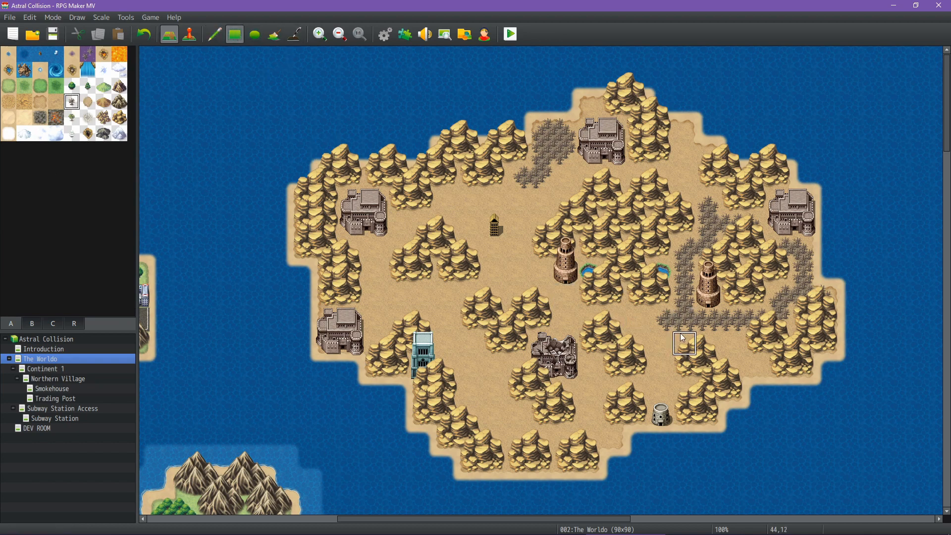
click(638, 343)
drag(734, 365, 752, 361)
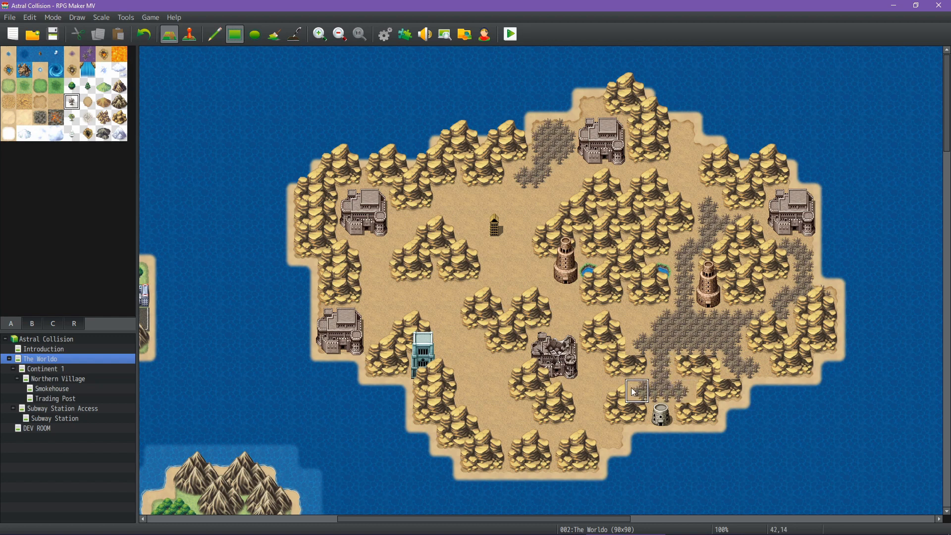
Restore the overwritten sandstone mountain peaks around the southeastern dead forest with the Pencil tool.
click(32, 323)
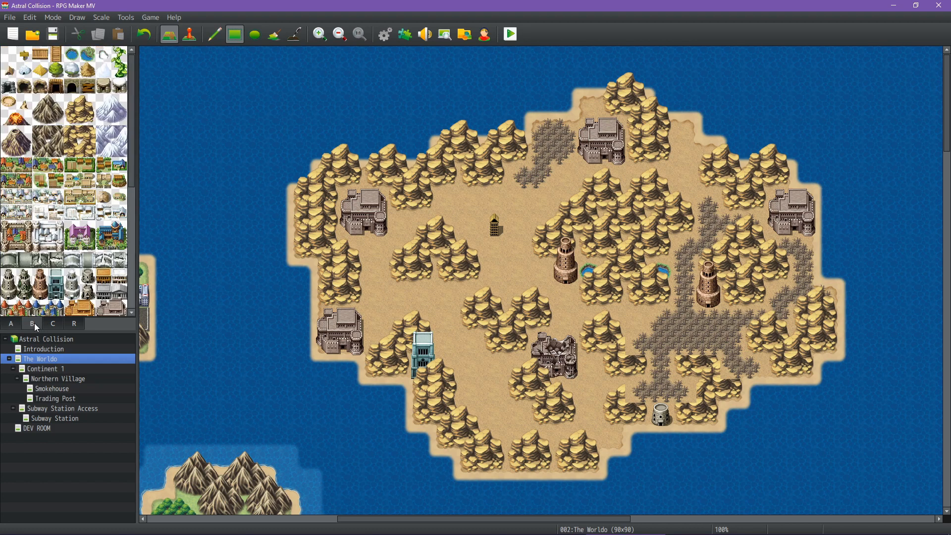
drag(76, 102, 90, 103)
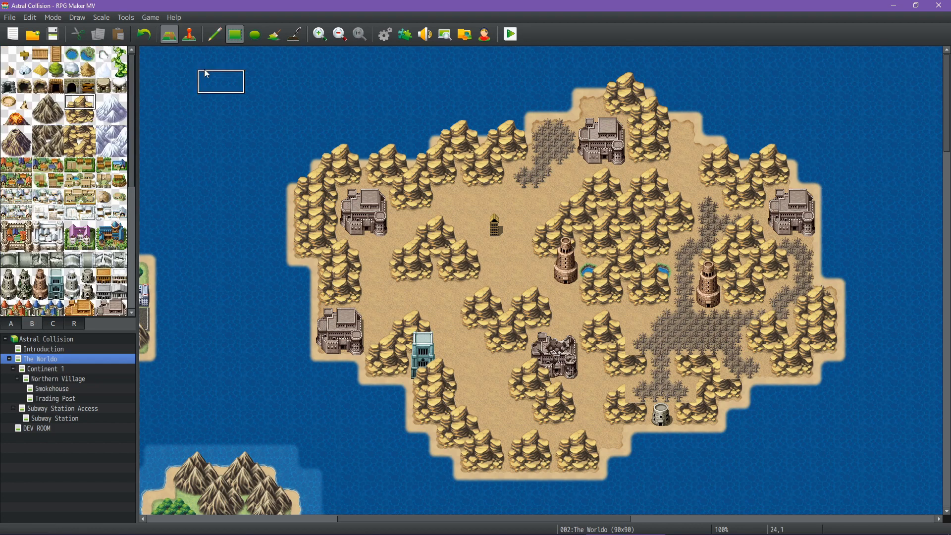
click(218, 36)
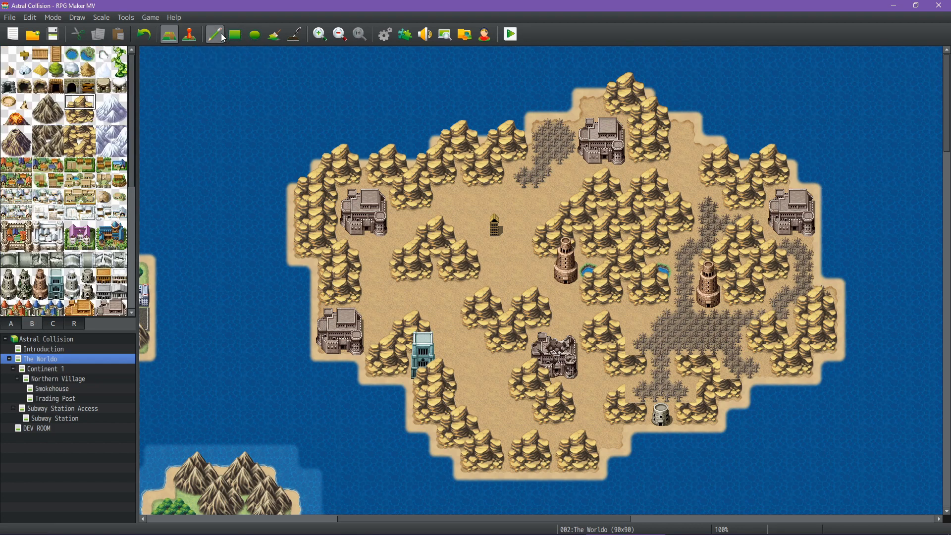
click(618, 392)
click(681, 385)
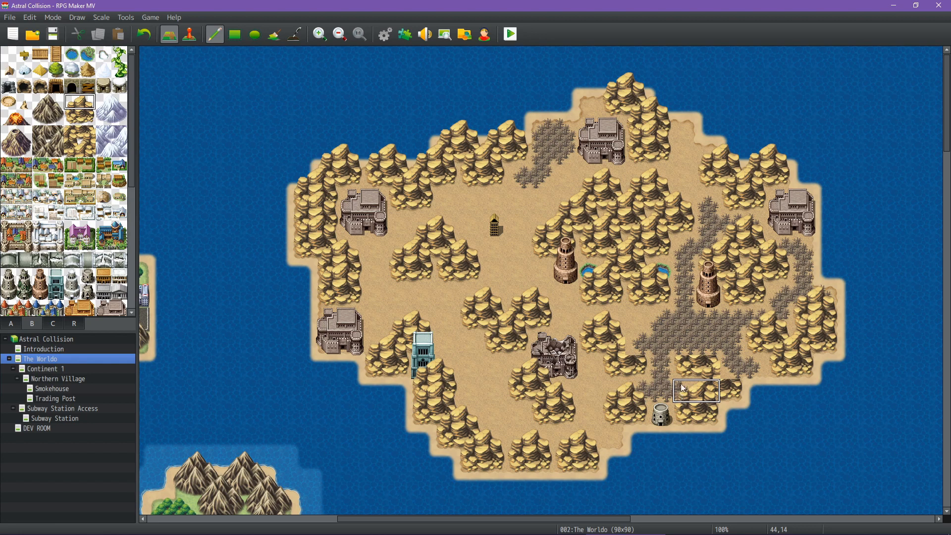
click(705, 367)
click(685, 346)
click(617, 345)
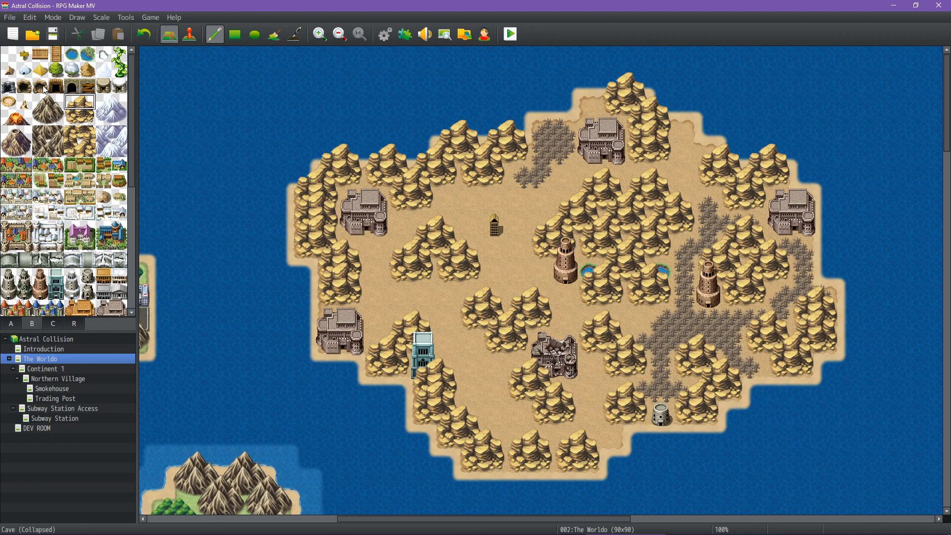
Place a dark cave entrance at the western foot of the mountain group northwest of the ruins, undoing a trial placement southwest of the ruins.
click(28, 87)
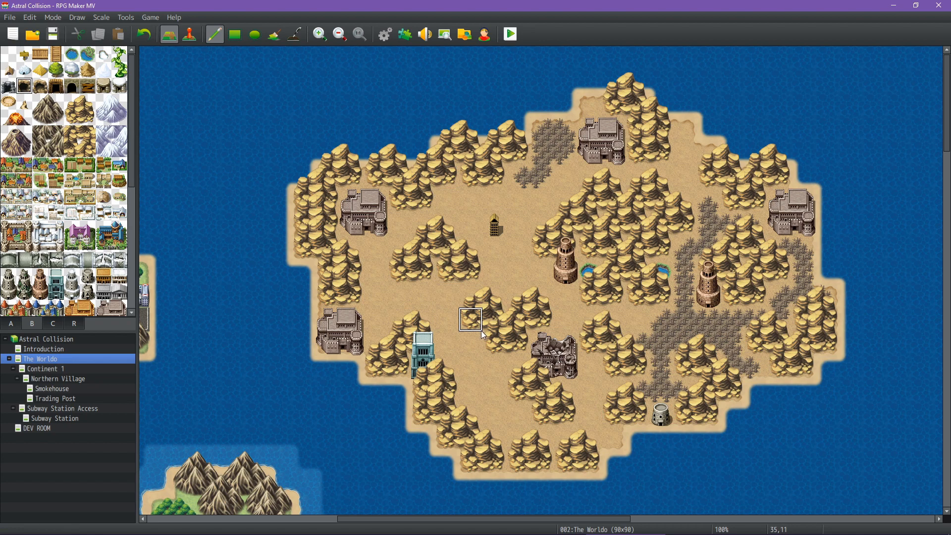
click(519, 391)
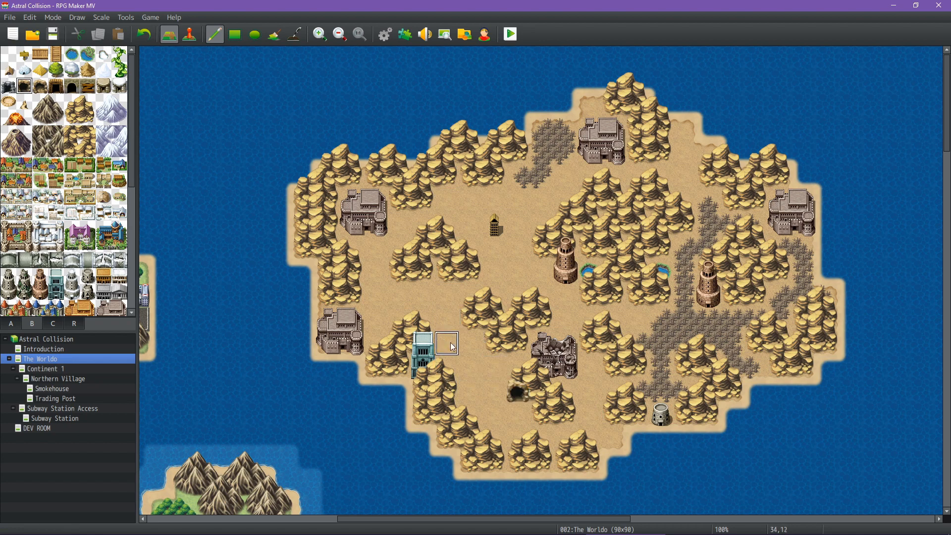
key(ctrl+z)
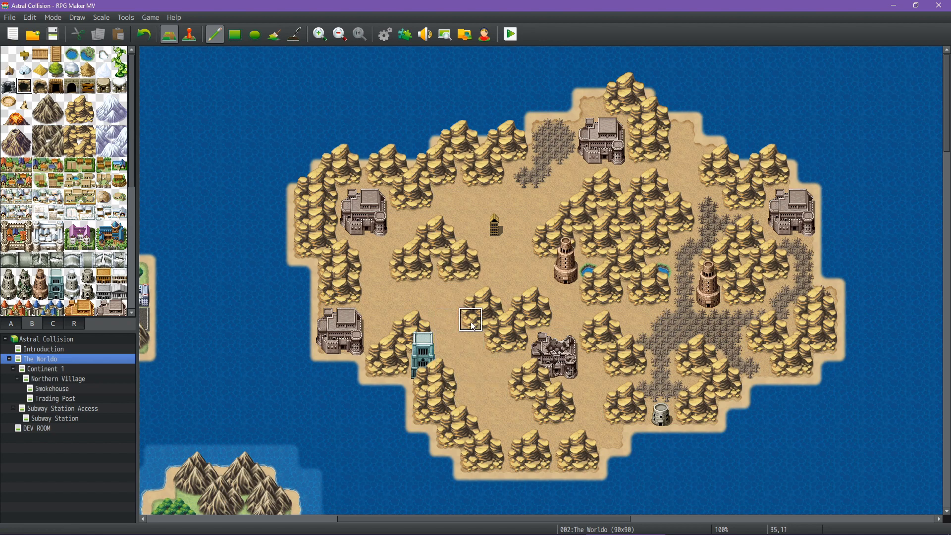
click(473, 323)
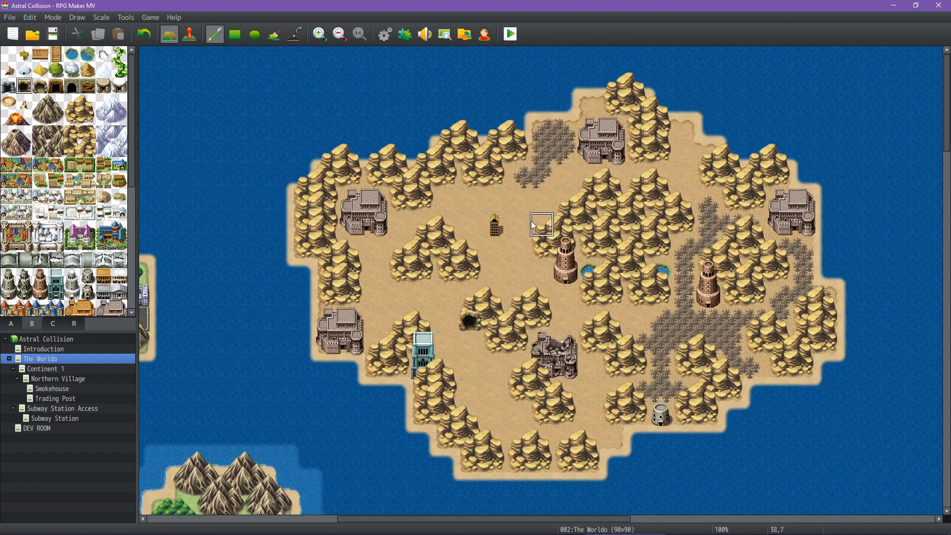
Scatter small patches of rough desert ground across the island's open western and central plains, undoing the unwanted ones.
click(12, 324)
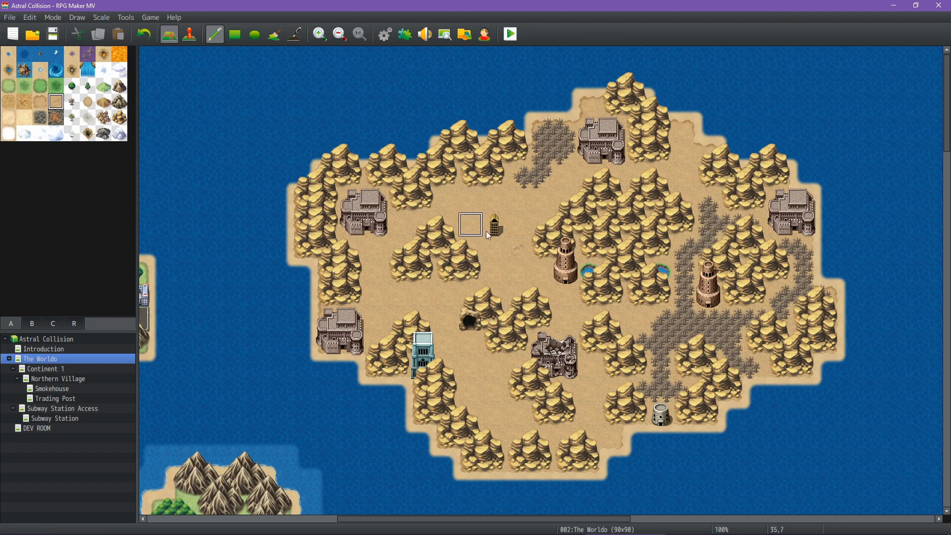
click(509, 287)
key(ctrl+z)
key(ctrl+z)
Place single sandy hills on the northeast coast, beside the Lookout Post, on the south coast and east of the northwestern fort.
right_click(330, 192)
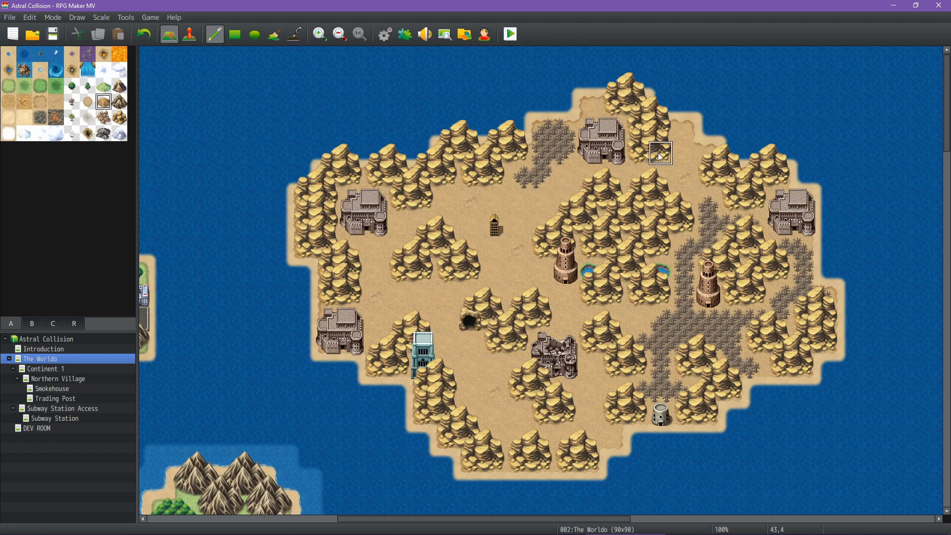
click(685, 130)
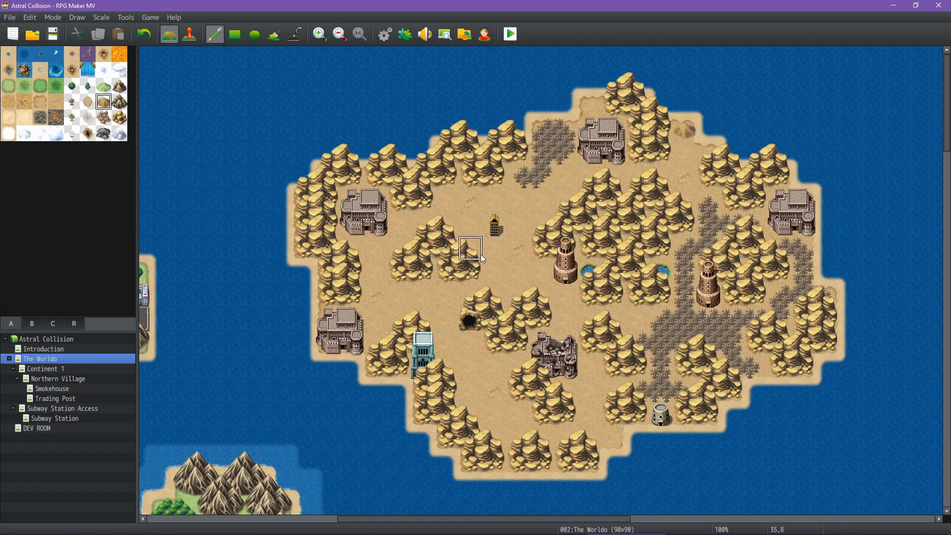
click(514, 230)
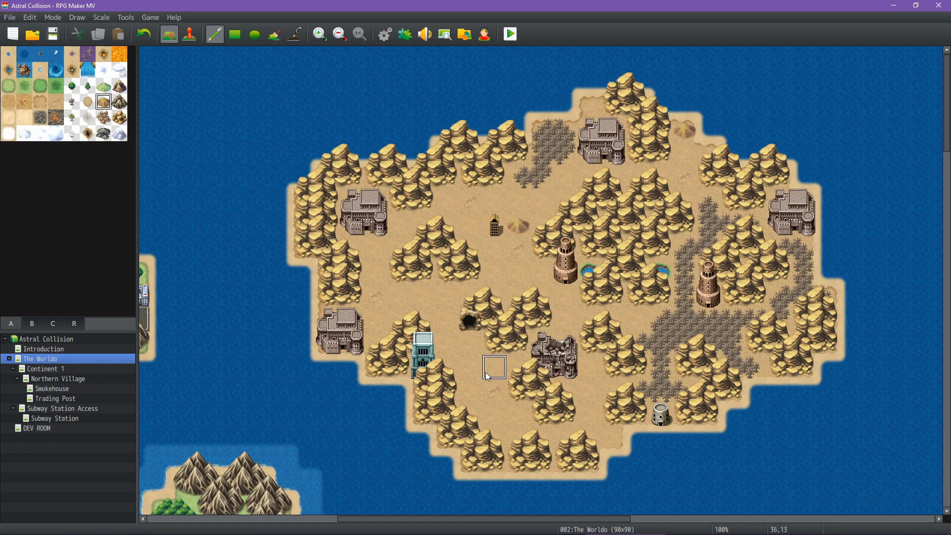
click(613, 440)
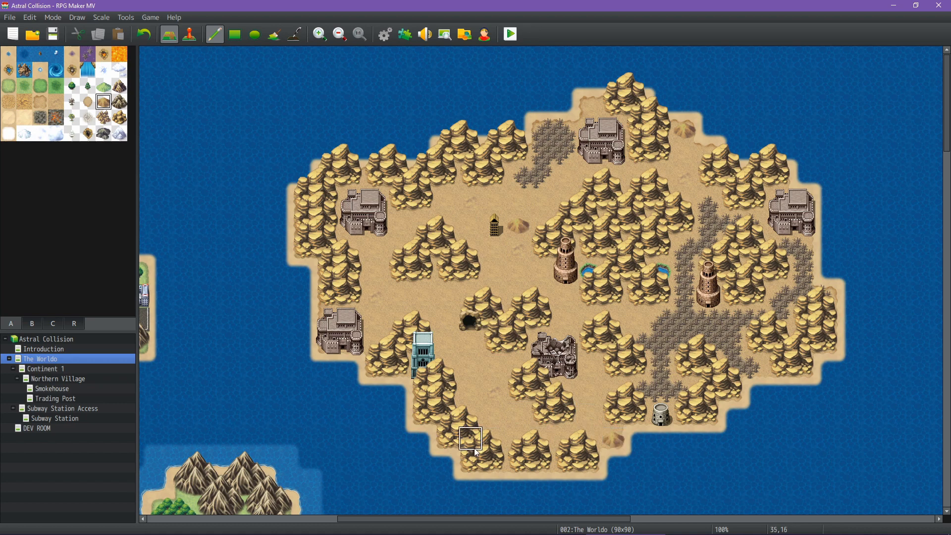
click(401, 229)
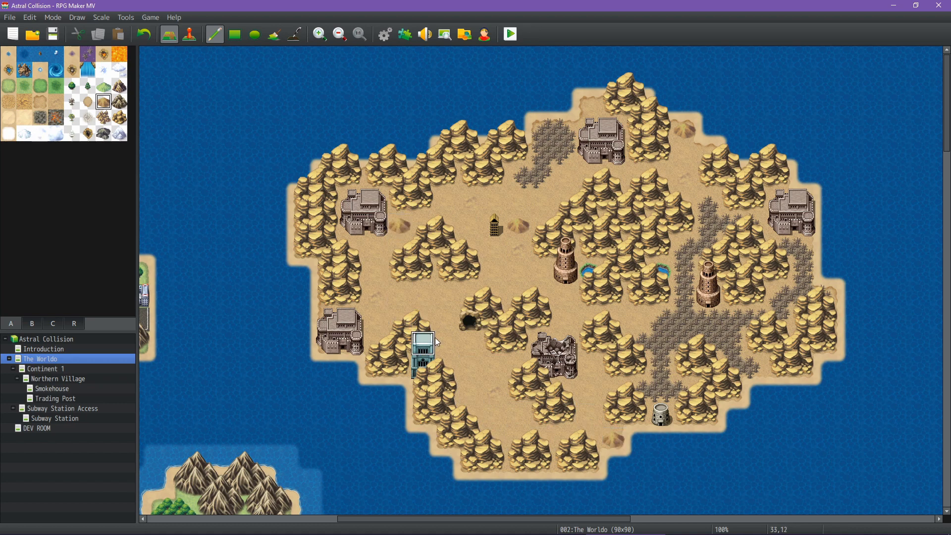
click(493, 351)
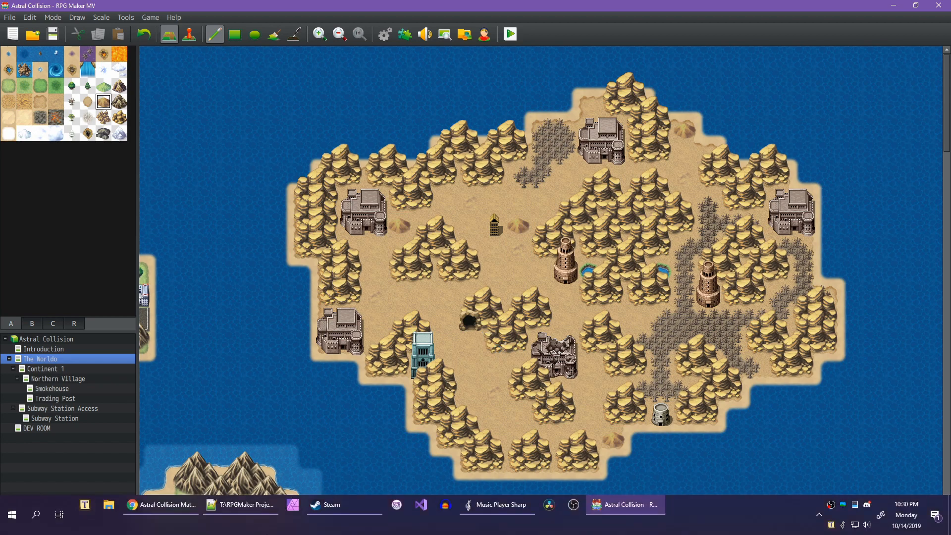
Check the world list in the Astral Collision Math spreadsheet, then fill the whole desert island with region ID 4 in RPG Maker MV.
click(179, 510)
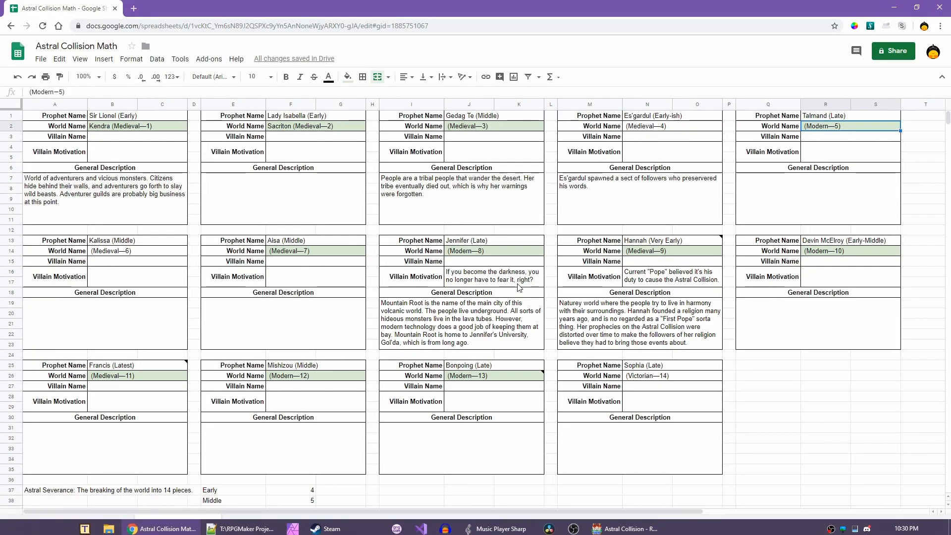
click(894, 7)
click(80, 319)
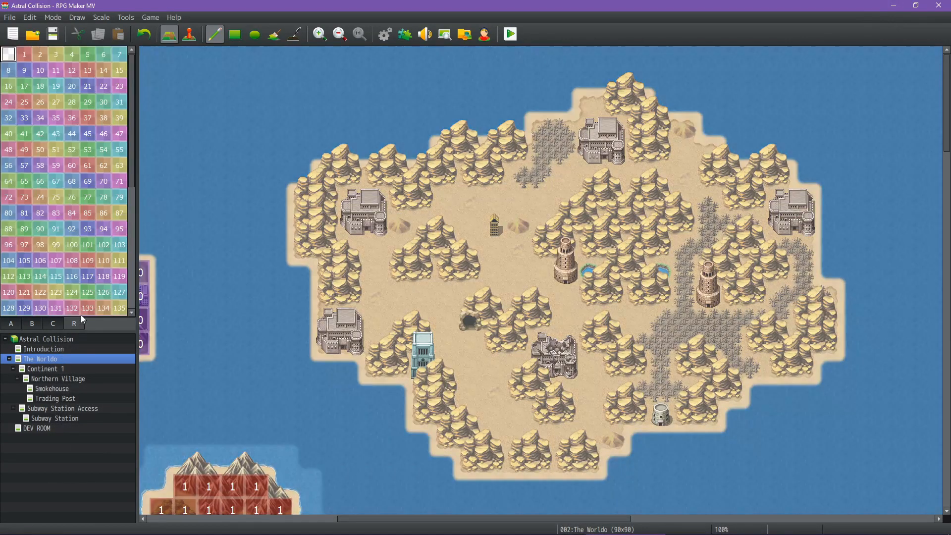
click(235, 34)
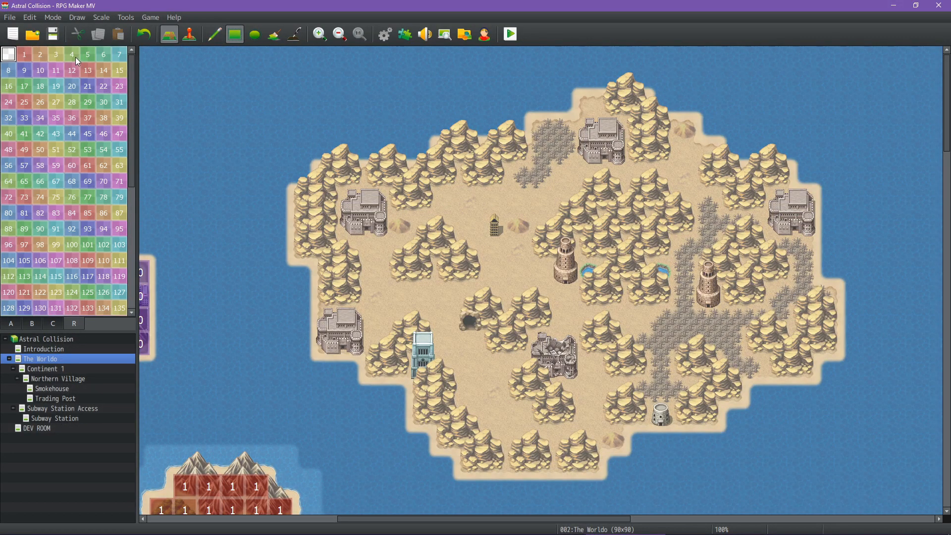
click(74, 57)
drag(328, 178, 510, 188)
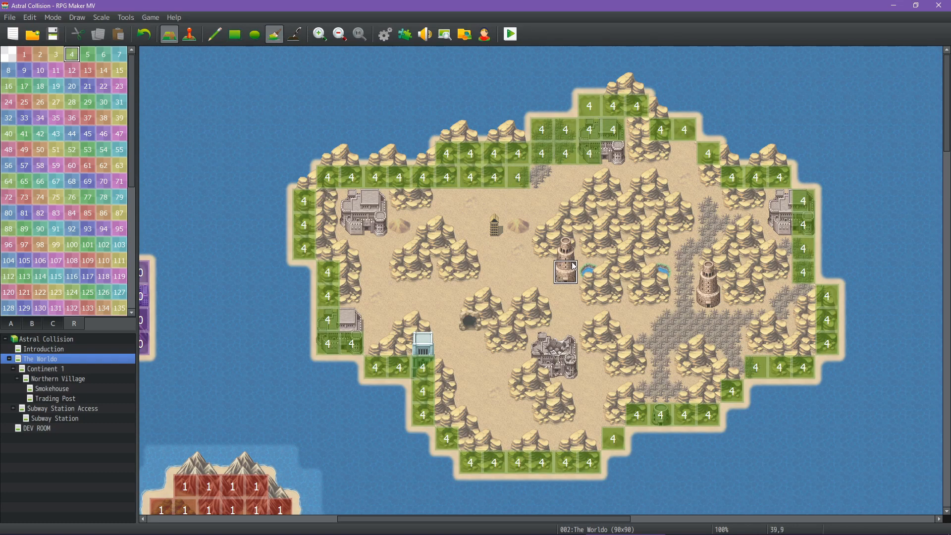
click(571, 263)
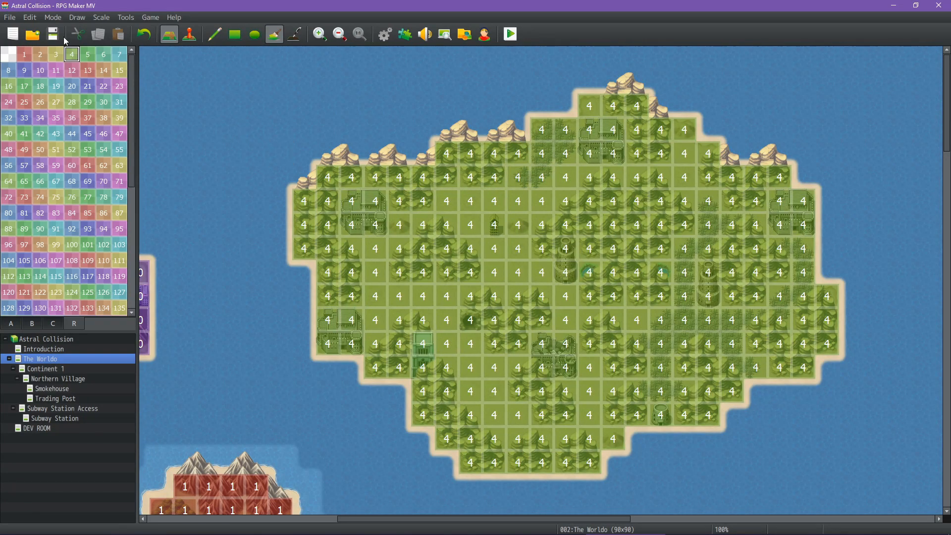
Switch to the Astral Collision Math spreadsheet and fill the (Medieval—4) World Name cell light green.
mouse_move(203, 534)
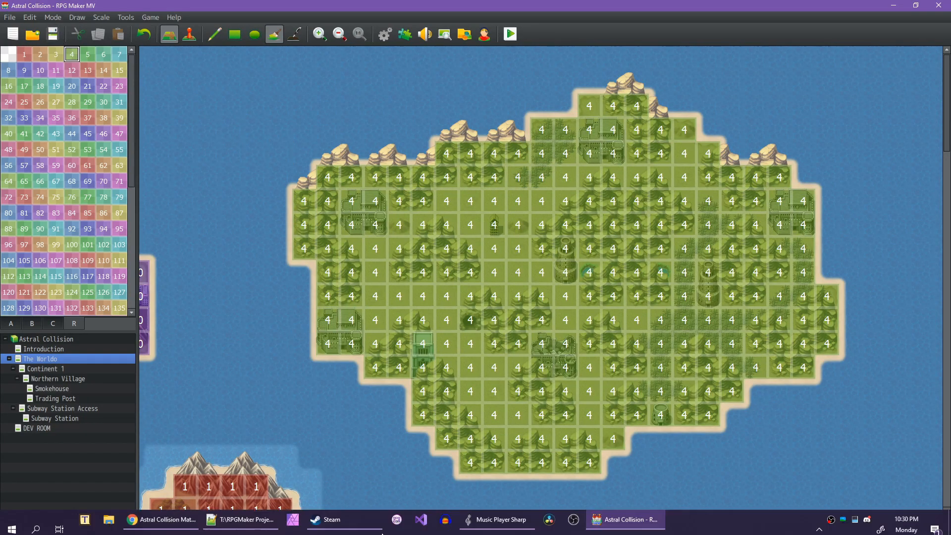
click(159, 507)
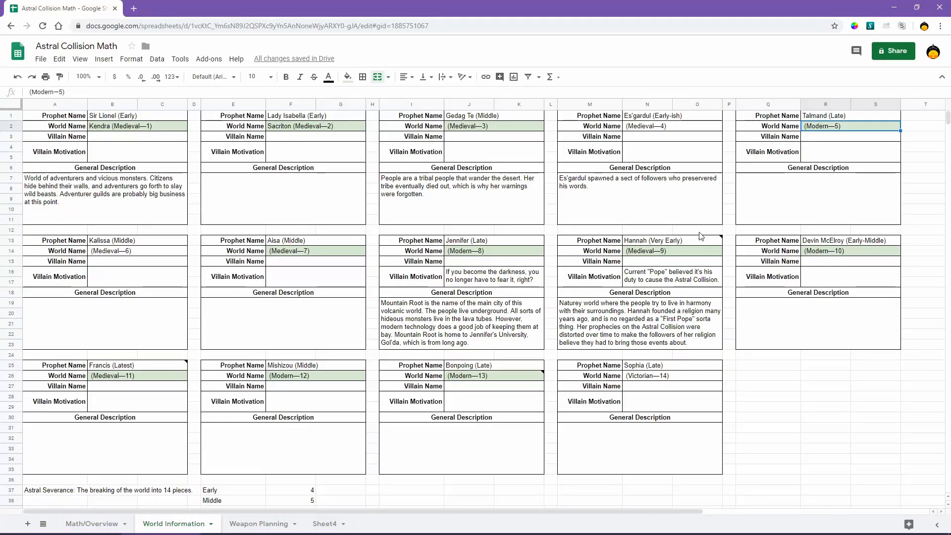
click(667, 127)
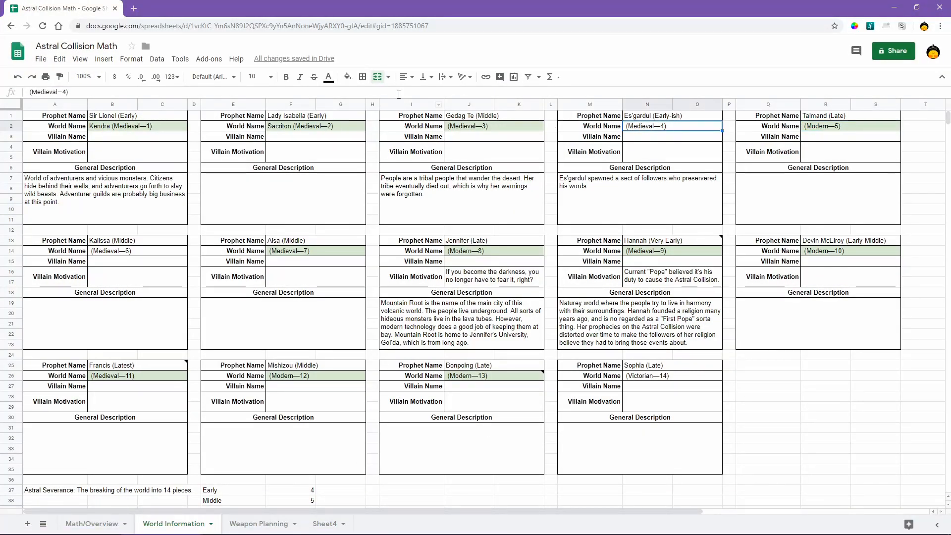
click(348, 77)
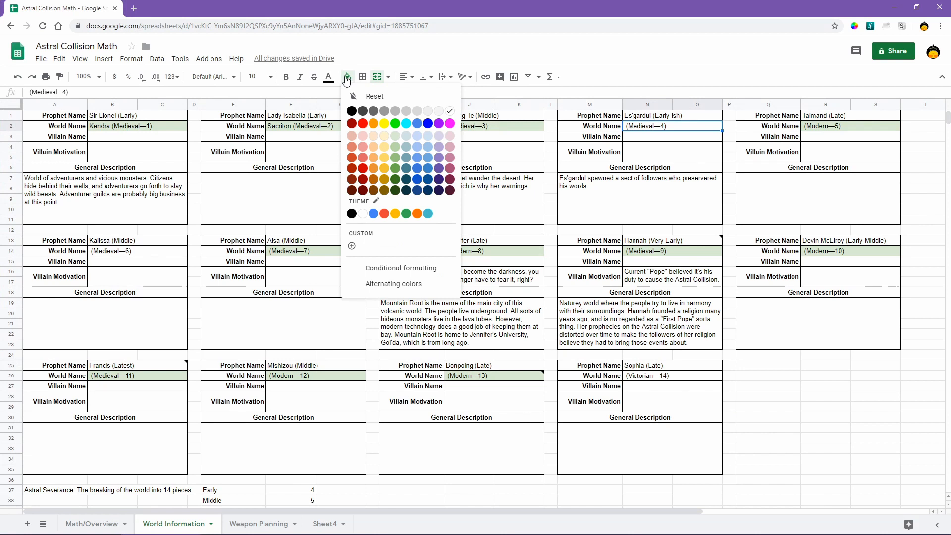
click(392, 135)
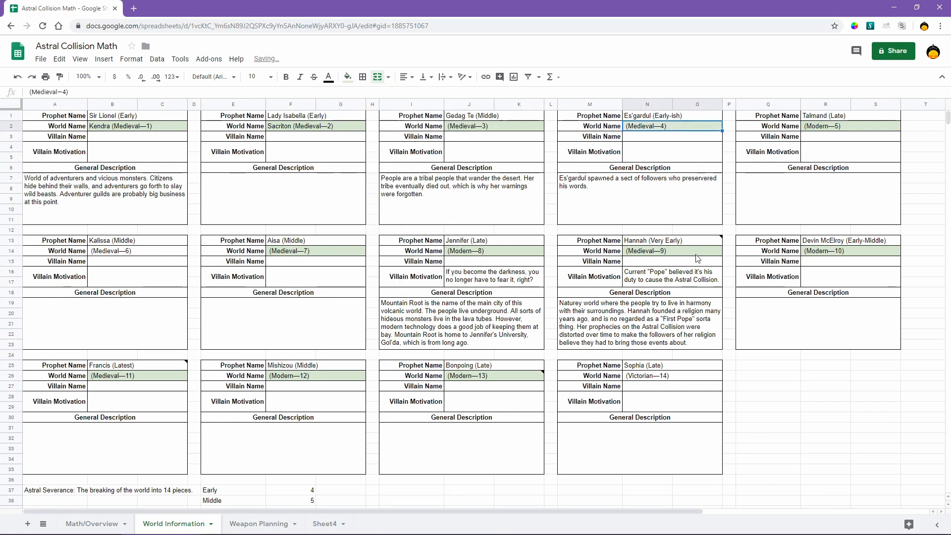
Compare the uncoloured World Name cells in the spreadsheet with the full The Worldo map in RPG Maker MV, viewed with regions and as terrain.
mouse_move(697, 245)
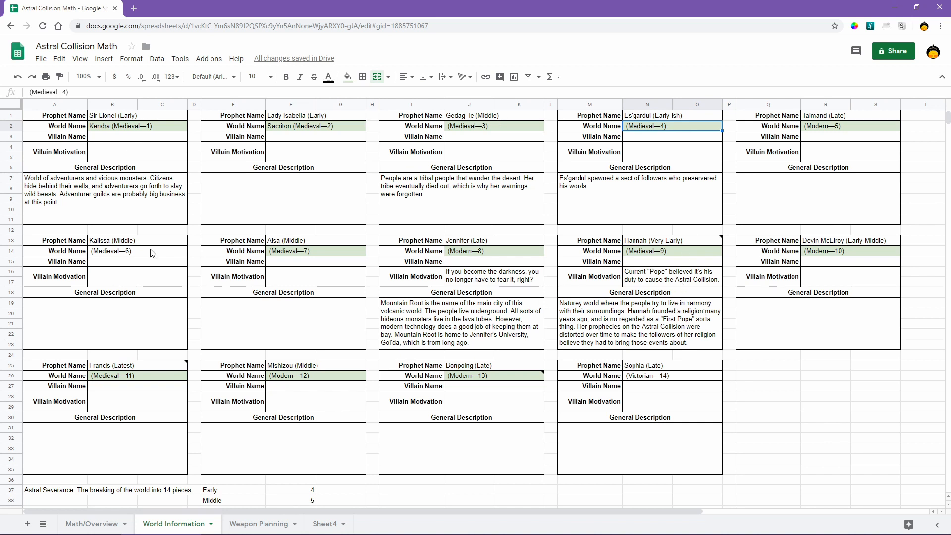
mouse_move(620, 533)
click(625, 504)
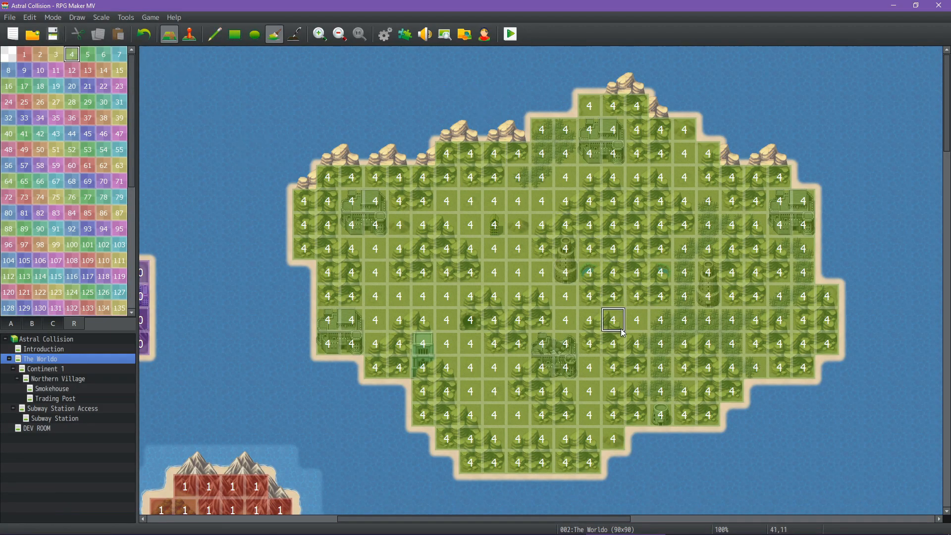
ctrl+scroll(620, 329, down, 2)
ctrl+scroll(624, 335, down, 2)
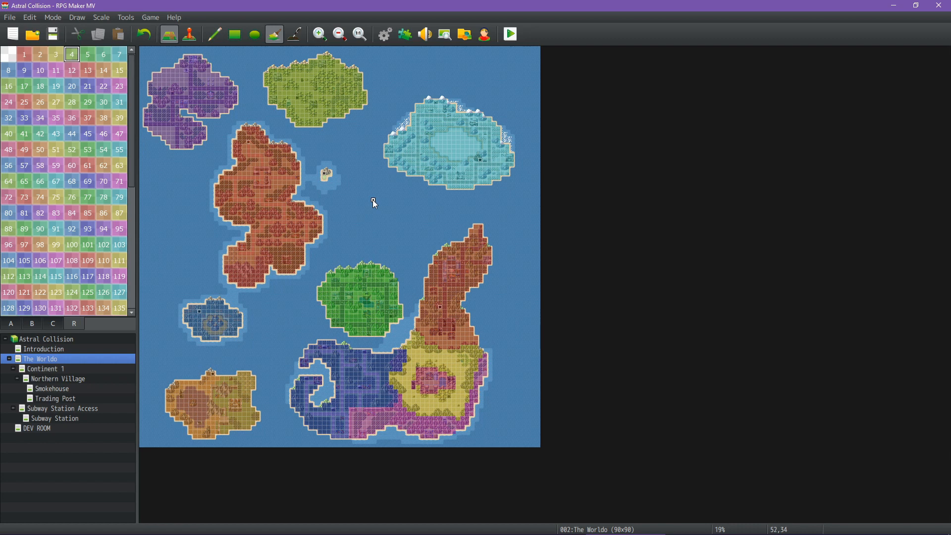
click(11, 323)
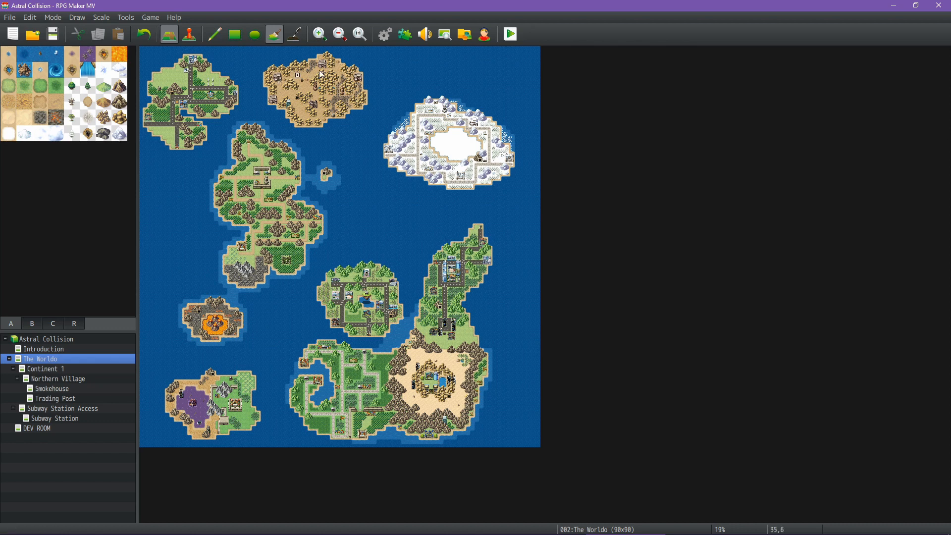
mouse_move(575, 528)
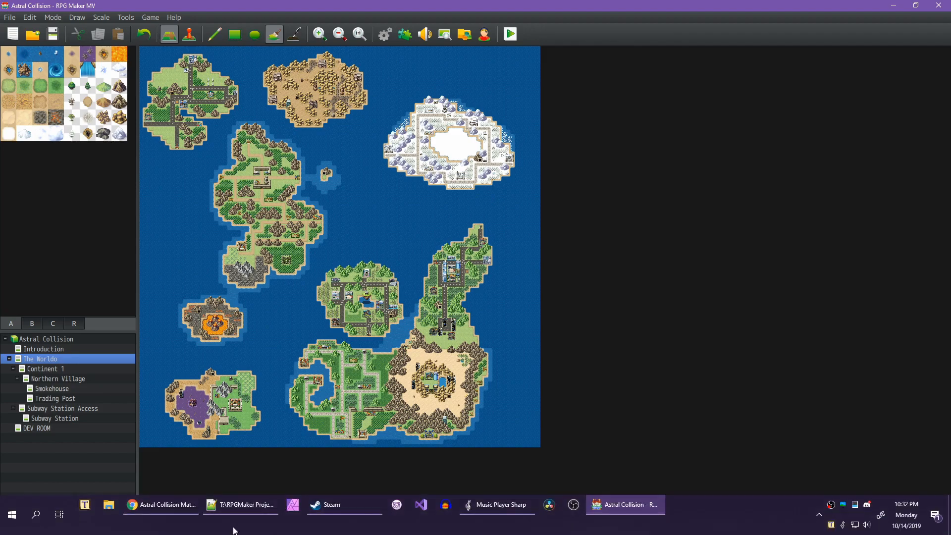
click(166, 507)
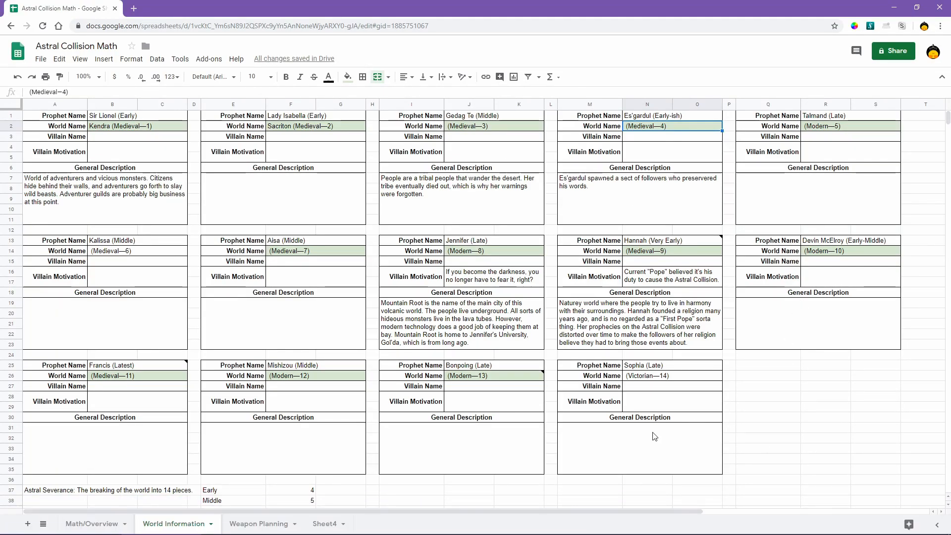
click(625, 517)
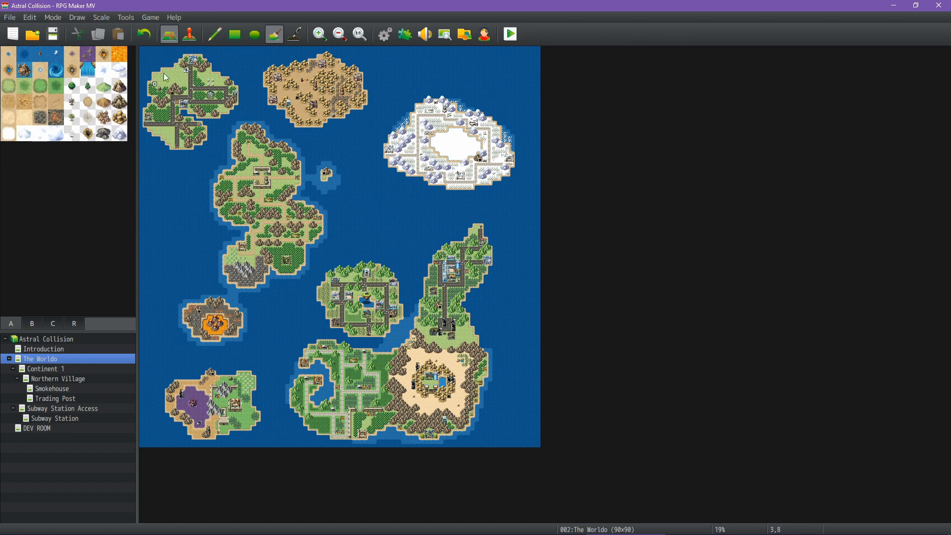
At 100% zoom, draw a shallow-water strip about 10 by 2 tiles west from the large continent's west coast and step its inner corners.
click(359, 35)
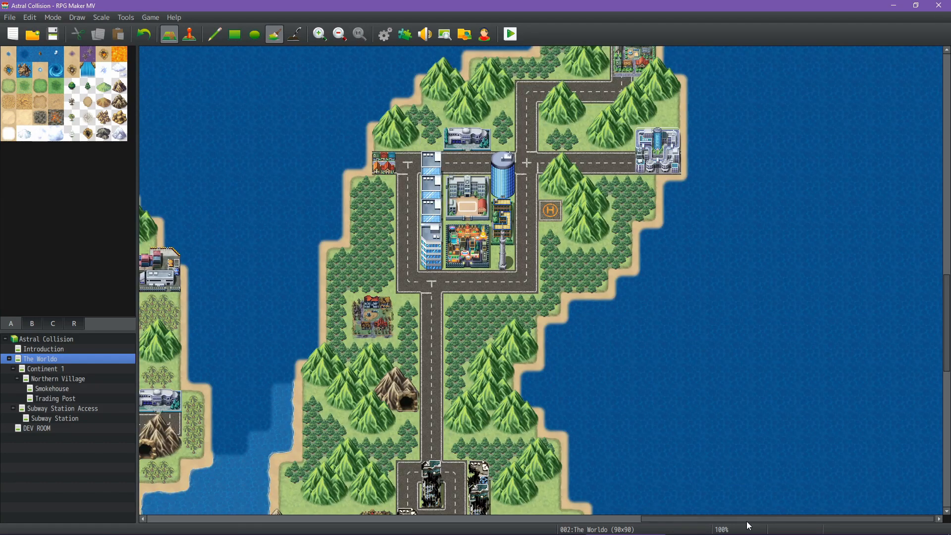
drag(718, 519, 228, 501)
scroll(291, 268, up, 5)
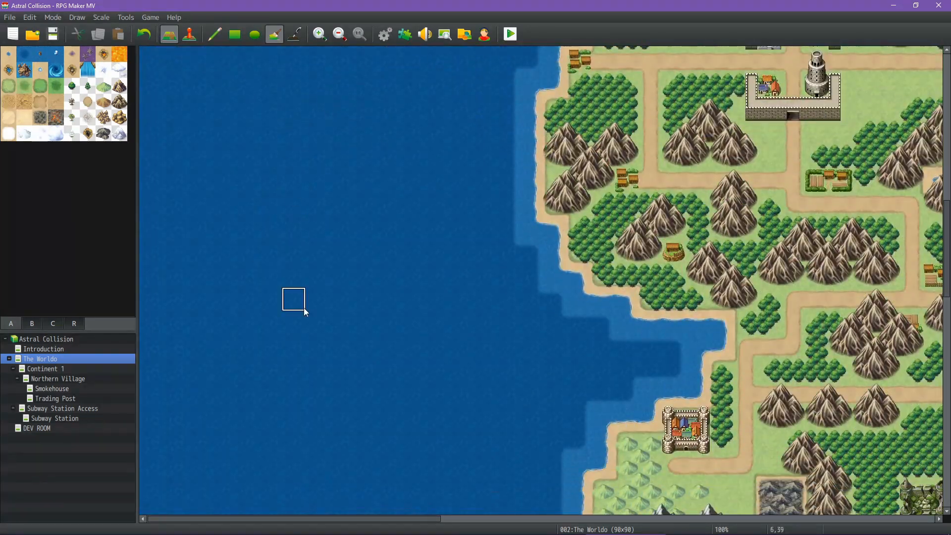
click(9, 55)
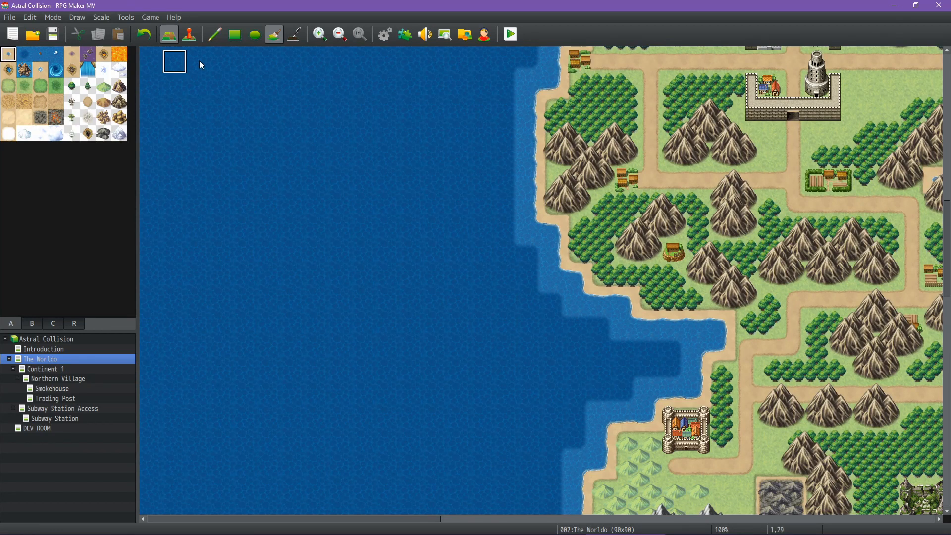
click(236, 35)
drag(506, 155, 281, 144)
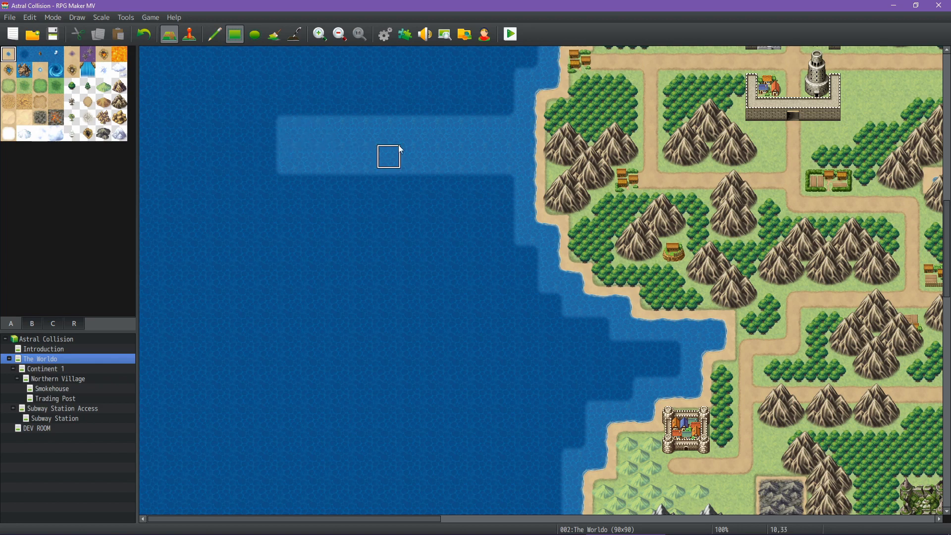
click(504, 103)
click(500, 178)
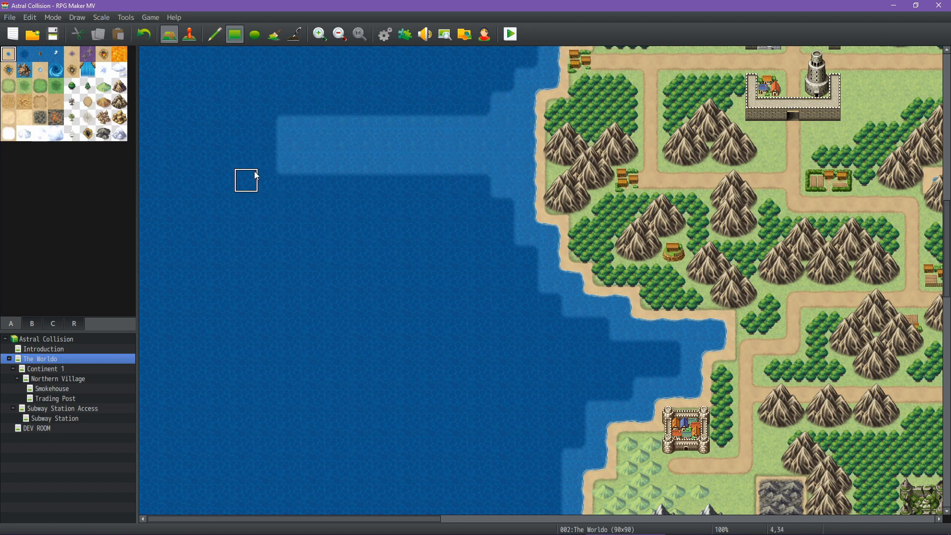
scroll(267, 193, up, 3)
scroll(311, 277, down, 3)
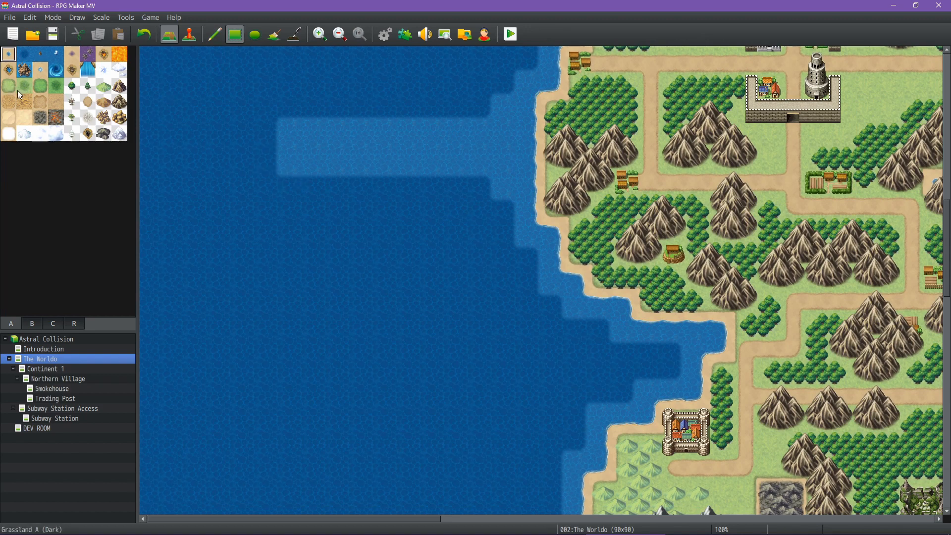
Build a long green grassland island south of the shallow-water strip from overlapping ellipses, filling out its southwestern coast.
click(44, 86)
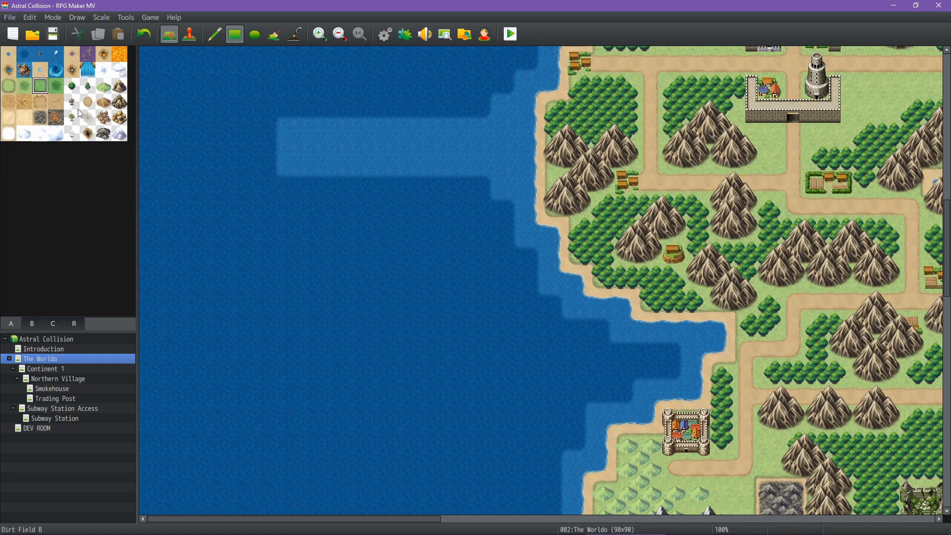
click(255, 34)
mouse_move(367, 153)
mouse_down()
mouse_move(276, 227)
mouse_move(216, 311)
mouse_up()
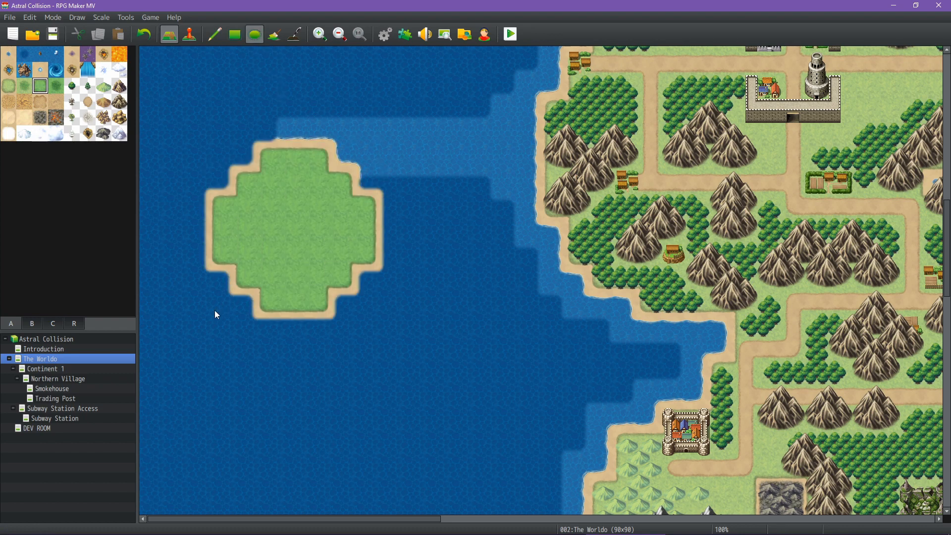
drag(319, 227, 465, 421)
middle_drag(463, 304, 439, 441)
drag(362, 123, 468, 485)
middle_drag(436, 381, 442, 446)
middle_drag(335, 275, 263, 190)
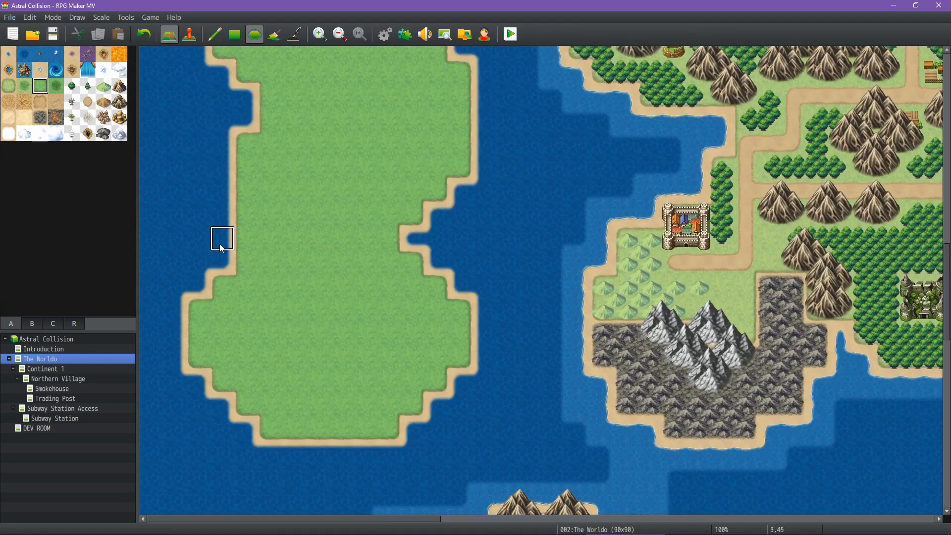
drag(245, 216, 230, 280)
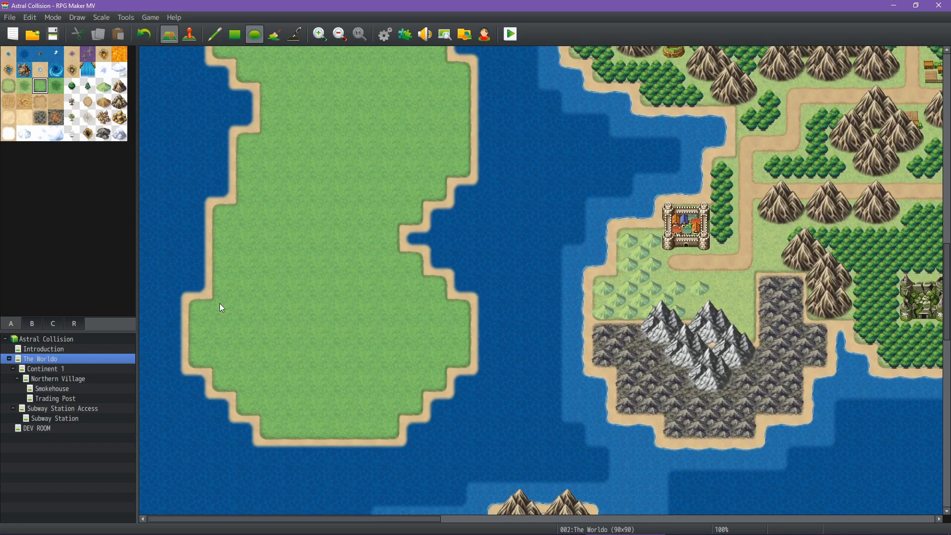
Lay a pale stone road north to south through the new island, with east-west crossroads at its northern and southern ends.
middle_drag(361, 293, 330, 345)
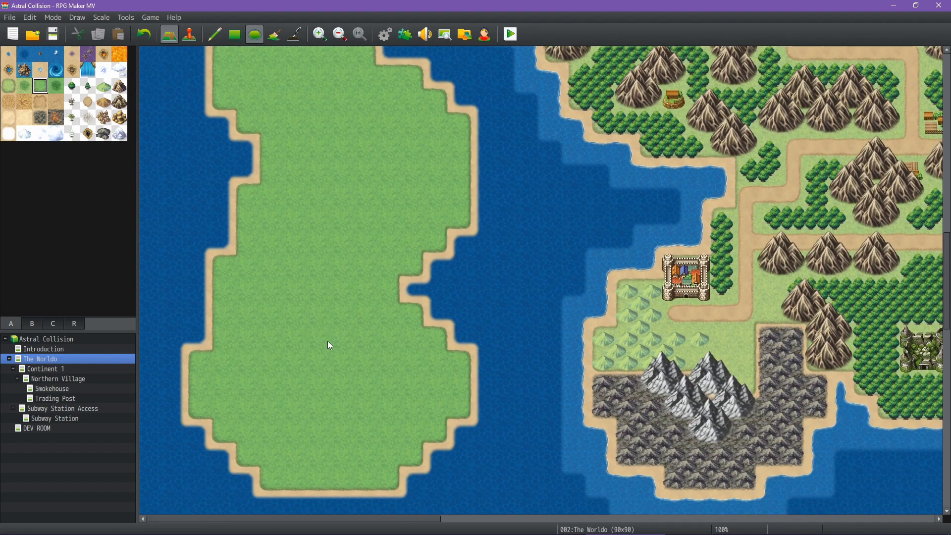
click(88, 118)
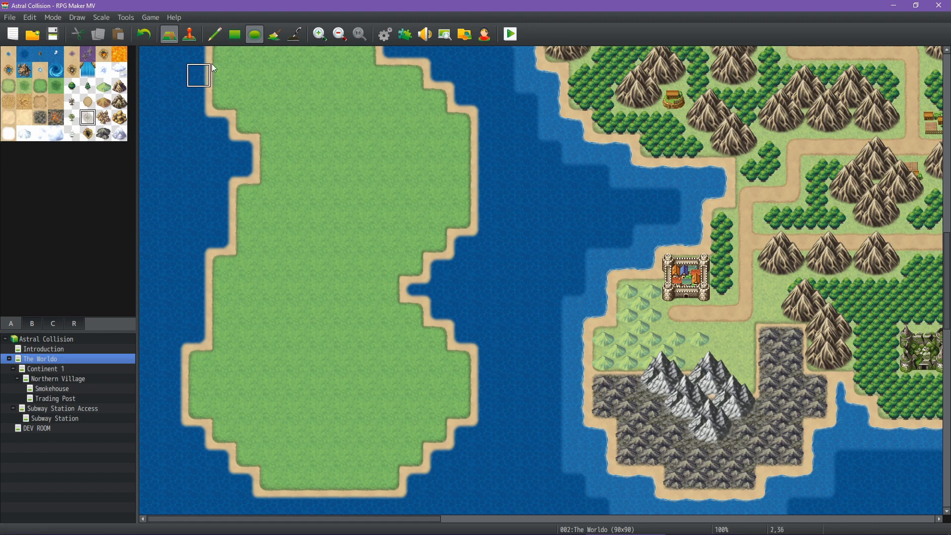
scroll(333, 163, up, 4)
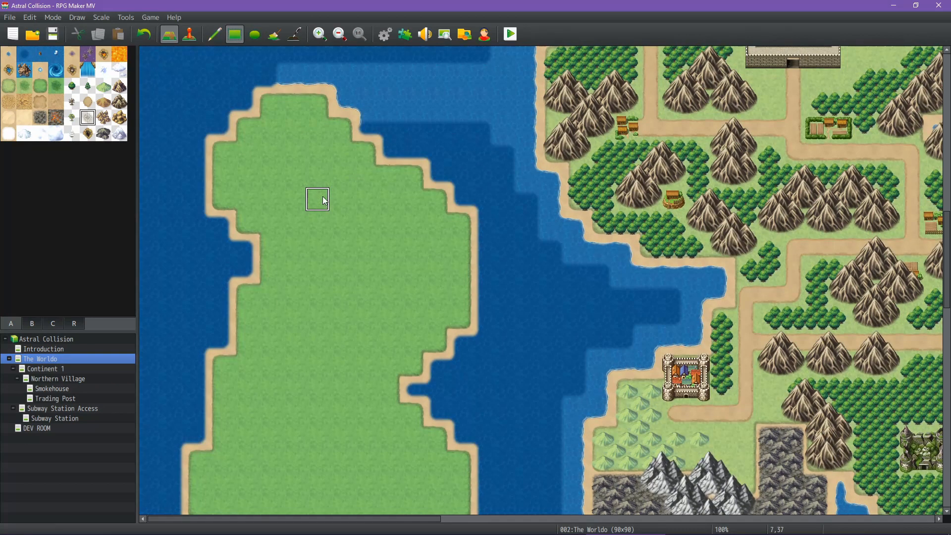
drag(319, 196, 311, 431)
scroll(331, 369, down, 6)
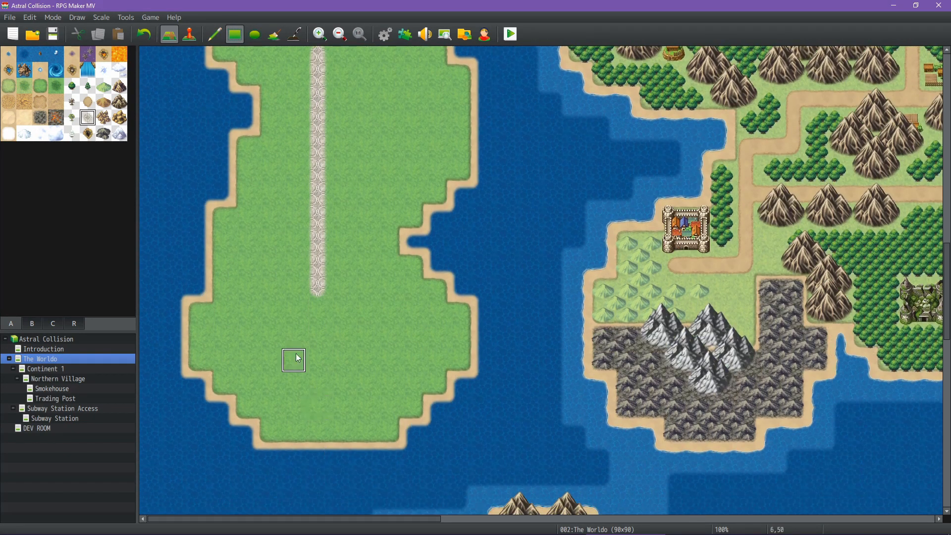
mouse_move(318, 306)
mouse_down()
mouse_move(320, 387)
mouse_move(437, 382)
mouse_up()
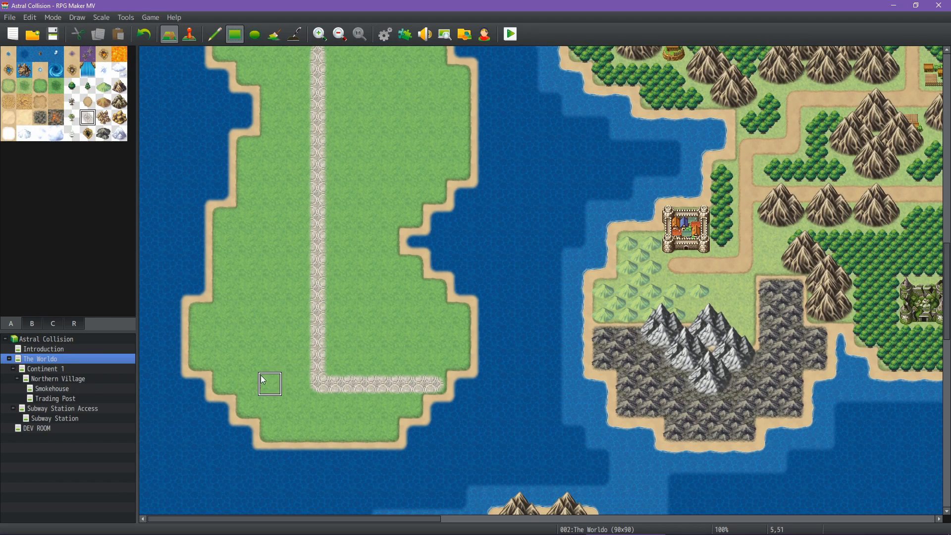
scroll(291, 299, up, 10)
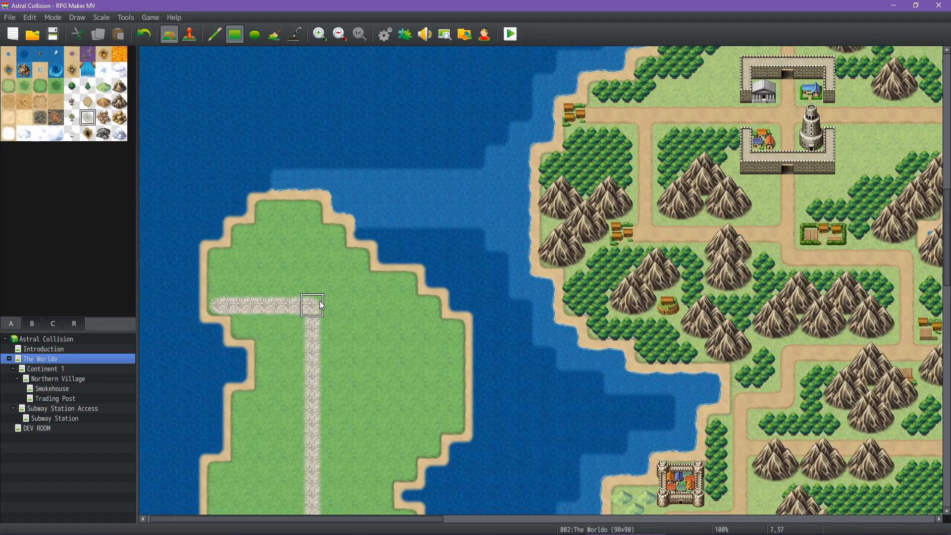
drag(334, 305, 418, 303)
Place a red-roofed dark mansion just north of the island's northern road, near its western end.
scroll(381, 329, down, 6)
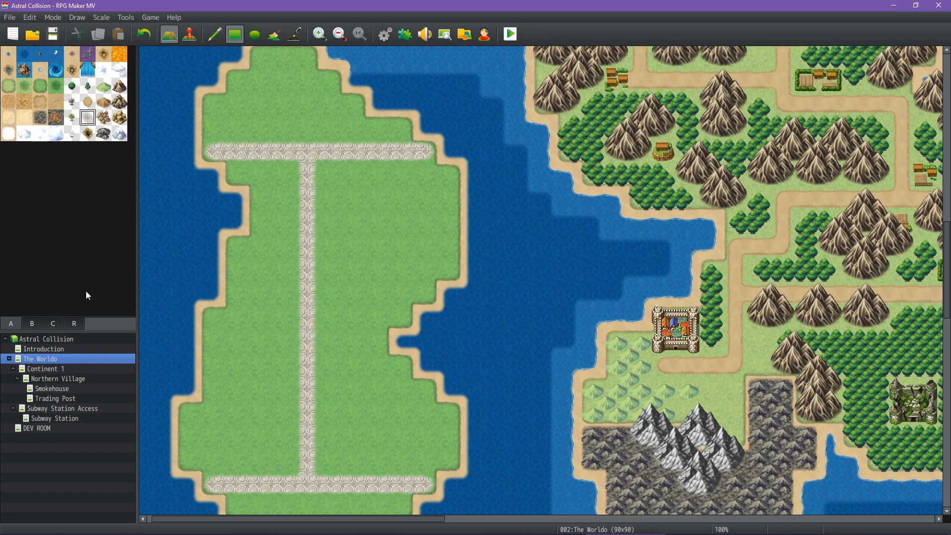
click(52, 324)
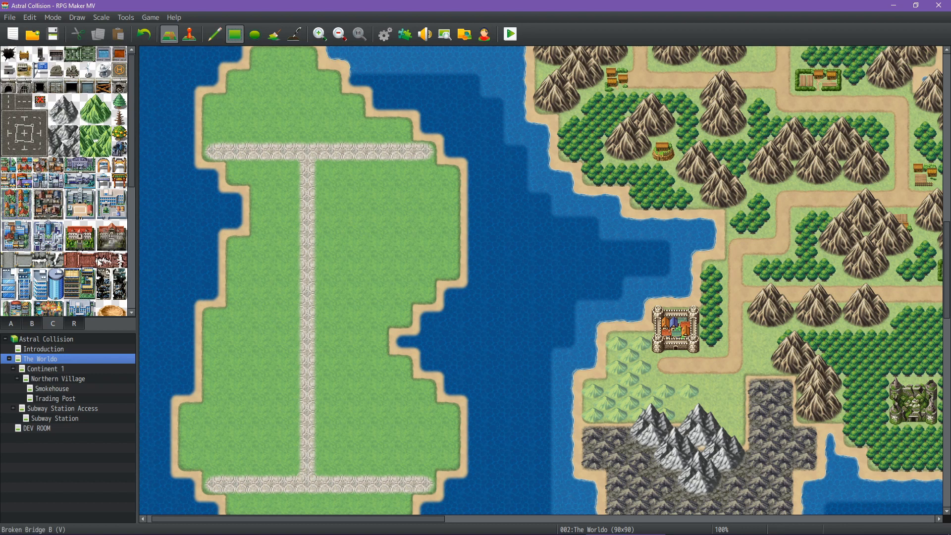
click(104, 234)
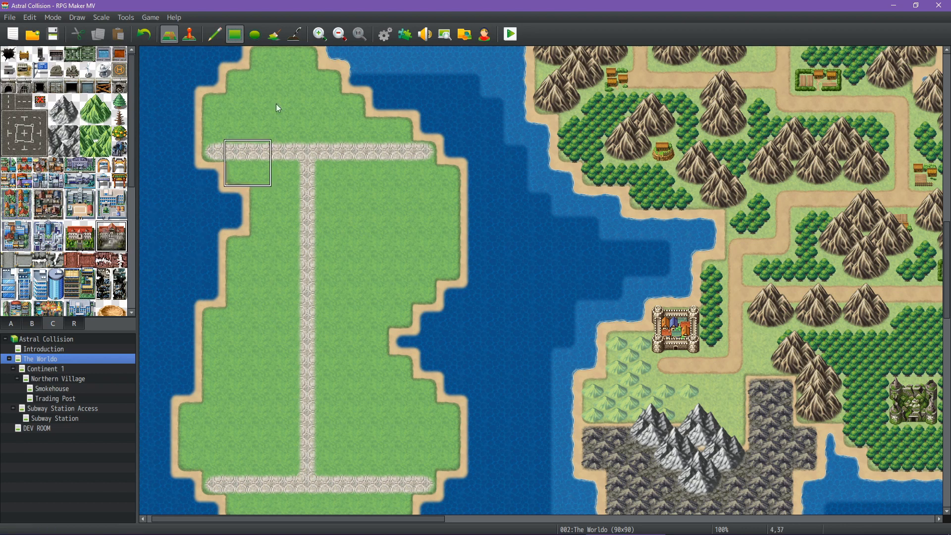
click(219, 34)
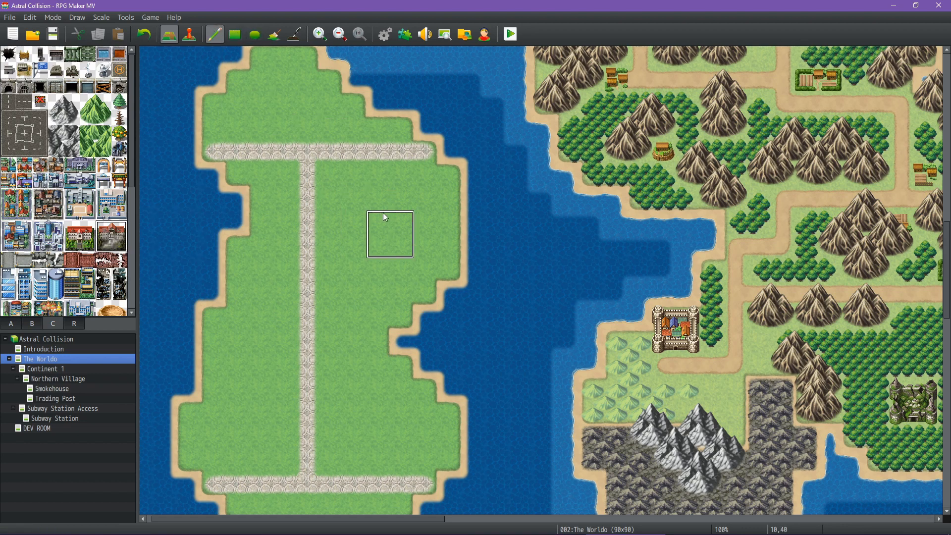
click(237, 108)
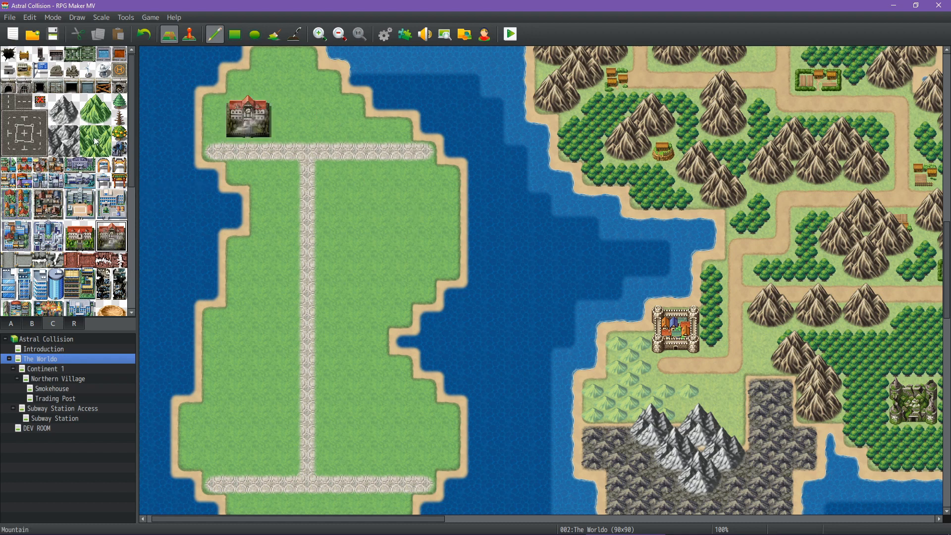
Try a single Coniferous Tree B directly east of the red-roofed mansion, then undo it.
click(119, 118)
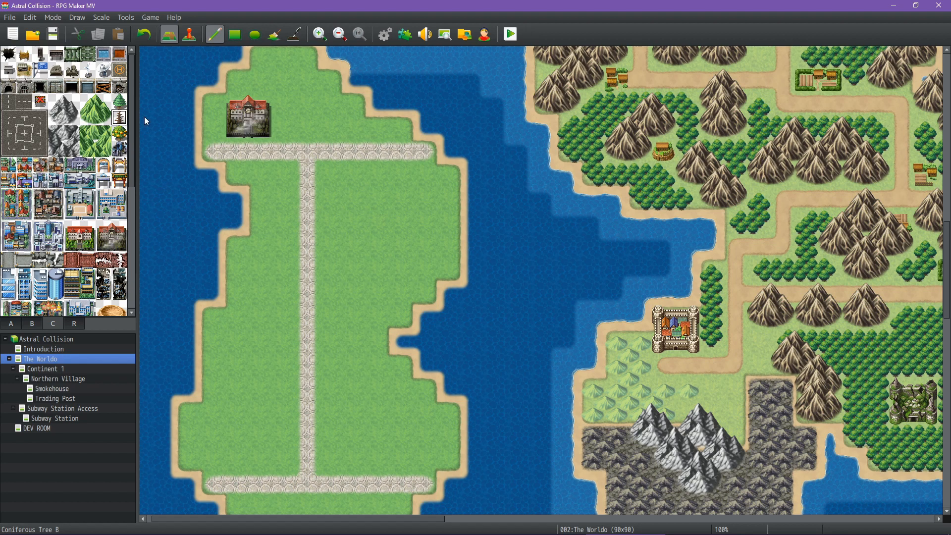
click(280, 122)
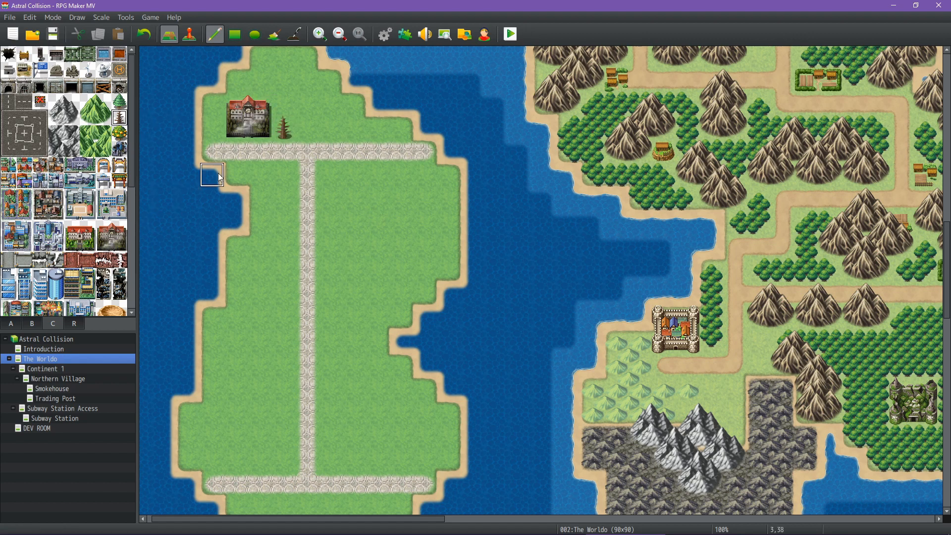
key(ctrl+z)
Paint dead woods west and north of the red-roofed mansion, filling the island's northern tip and the ground east of the mansion.
click(12, 324)
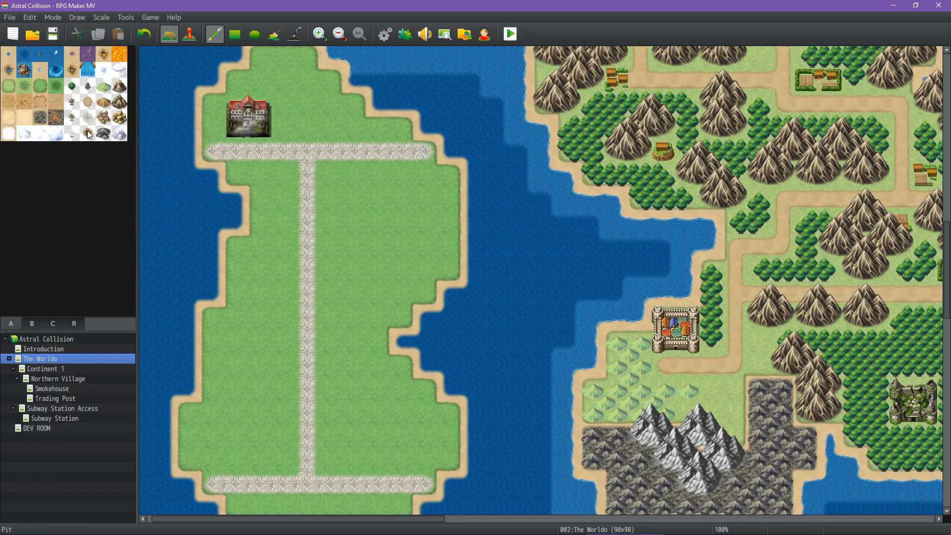
click(72, 101)
click(212, 105)
click(212, 132)
mouse_move(237, 79)
mouse_down()
mouse_move(284, 80)
mouse_move(276, 110)
mouse_up()
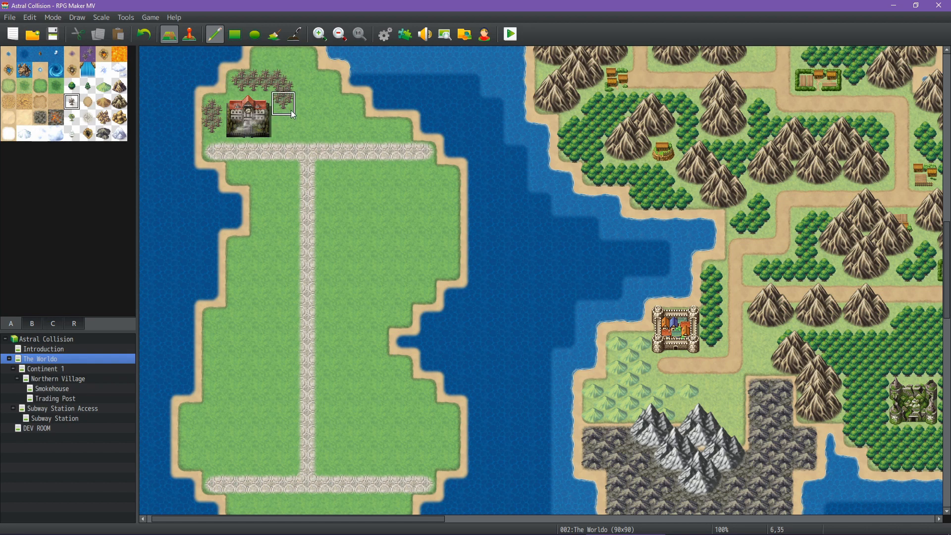
scroll(299, 137, up, 1)
click(276, 154)
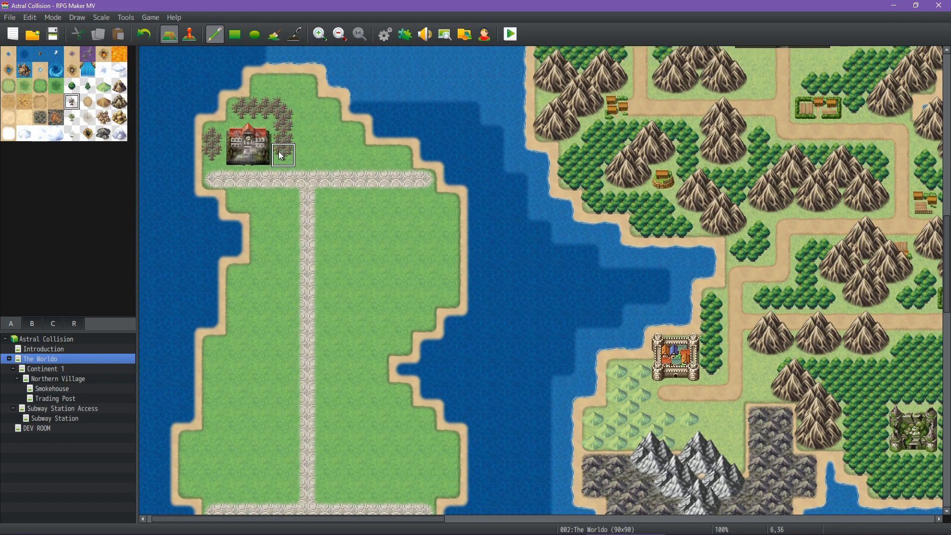
click(276, 86)
mouse_move(276, 88)
mouse_down()
mouse_move(260, 86)
mouse_move(305, 87)
mouse_move(310, 109)
mouse_move(324, 116)
mouse_move(308, 141)
mouse_up()
click(308, 149)
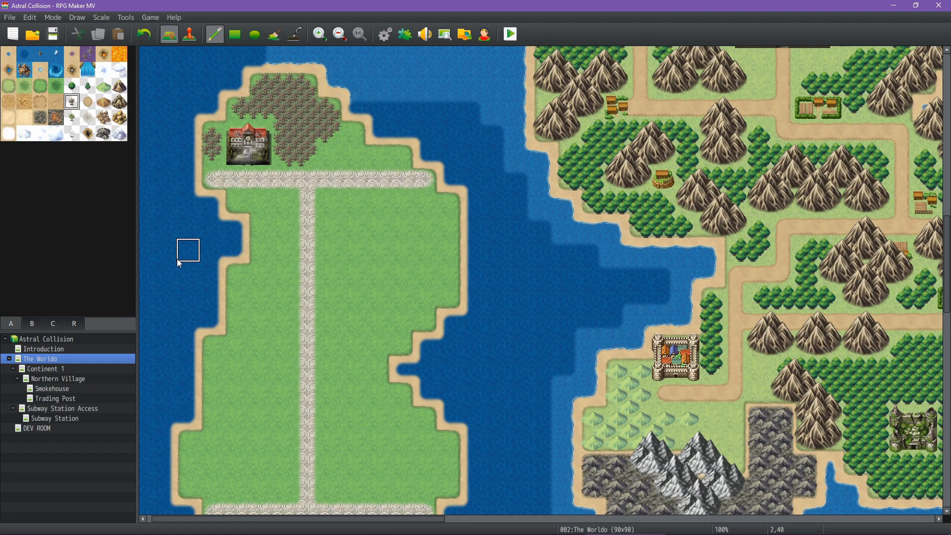
Try painting green forest between the dead woods and the northeastern coast, then undo it.
click(71, 86)
mouse_move(346, 142)
mouse_down()
mouse_move(339, 154)
mouse_move(396, 162)
mouse_up()
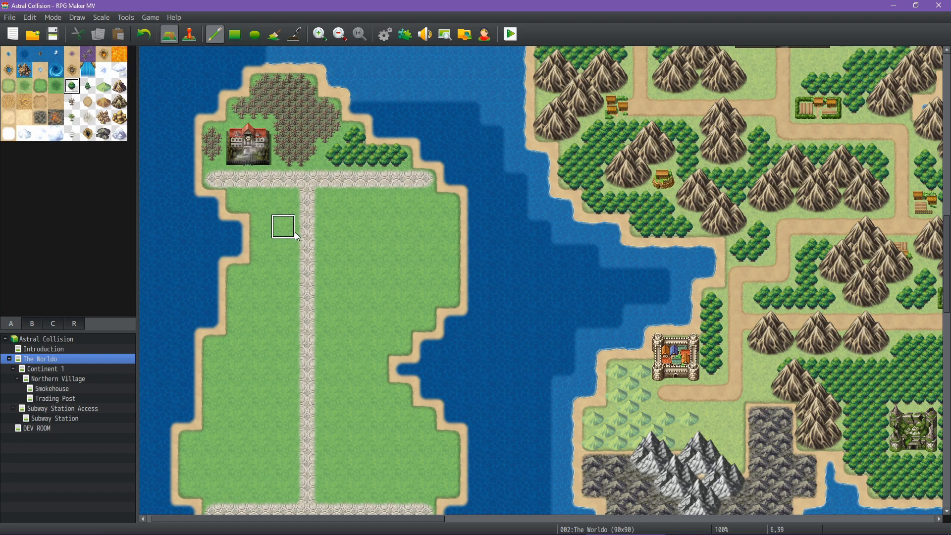
key(ctrl+z)
key(ctrl+z)
key(ctrl+z)
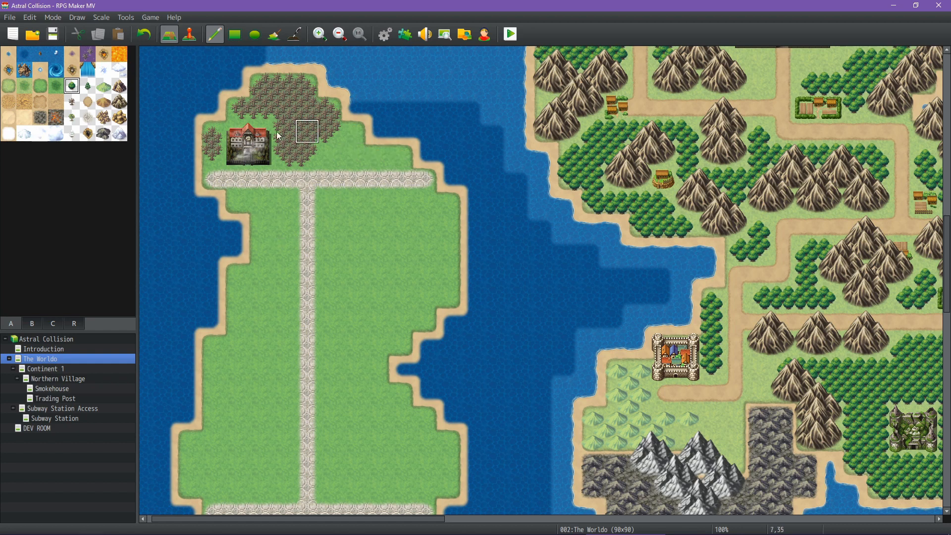
Extend the dead woods one tile at their eastern edge and place a Coniferous Tree B directly east of the mansion.
click(72, 101)
click(355, 133)
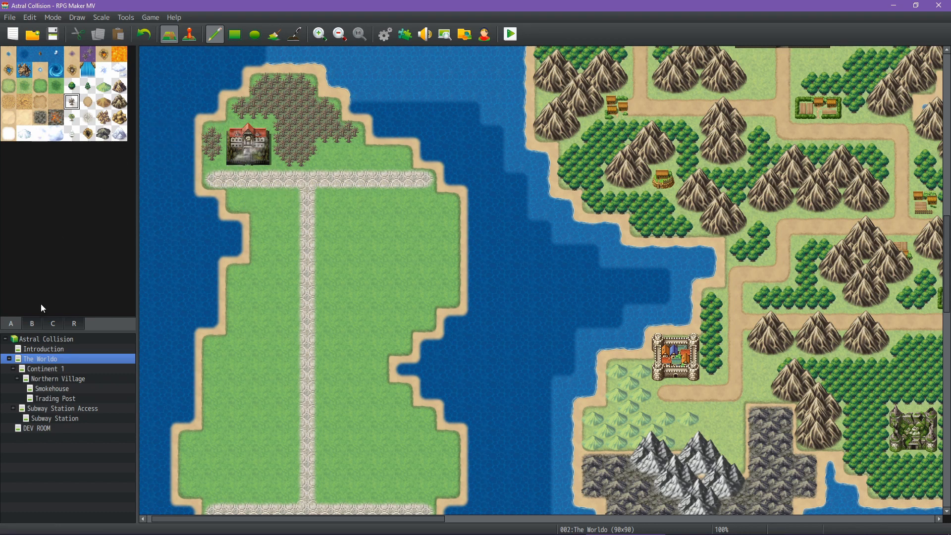
click(30, 324)
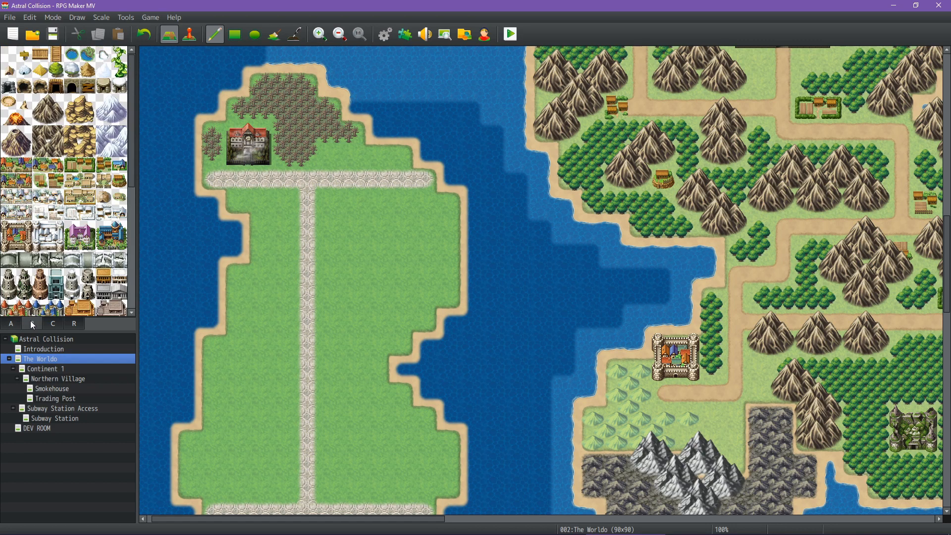
scroll(47, 199, down, 2)
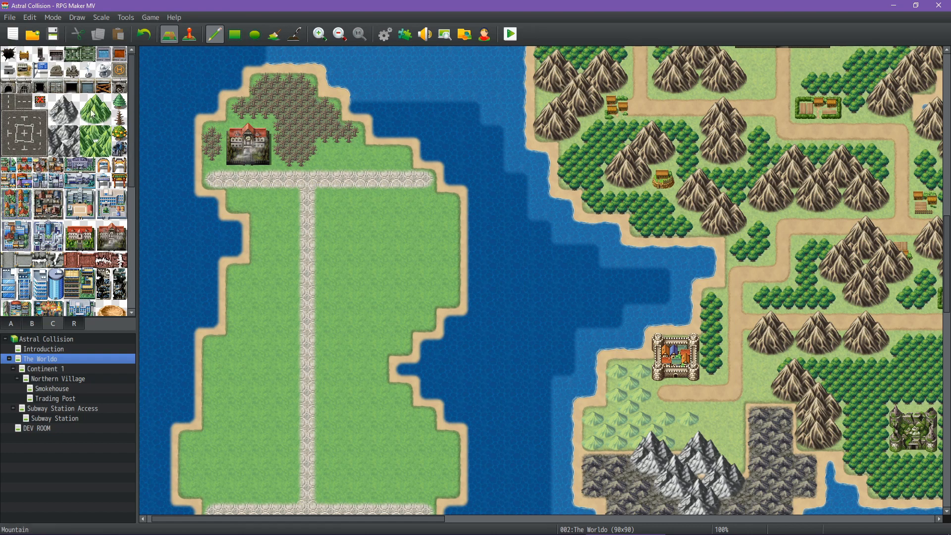
click(119, 117)
click(283, 155)
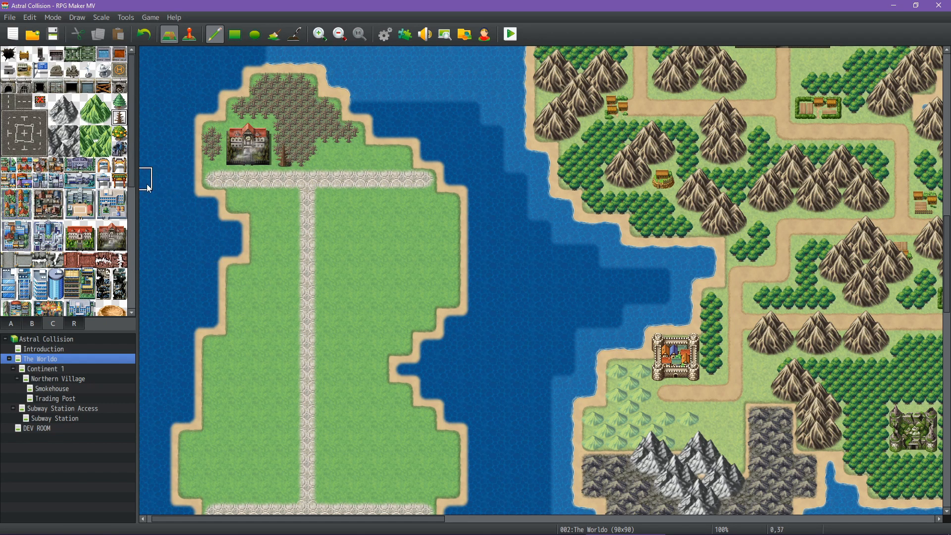
Place two grey mountain peaks east of the dead woods and paint a short green forest strip below the northern road's western arm.
drag(56, 102, 72, 118)
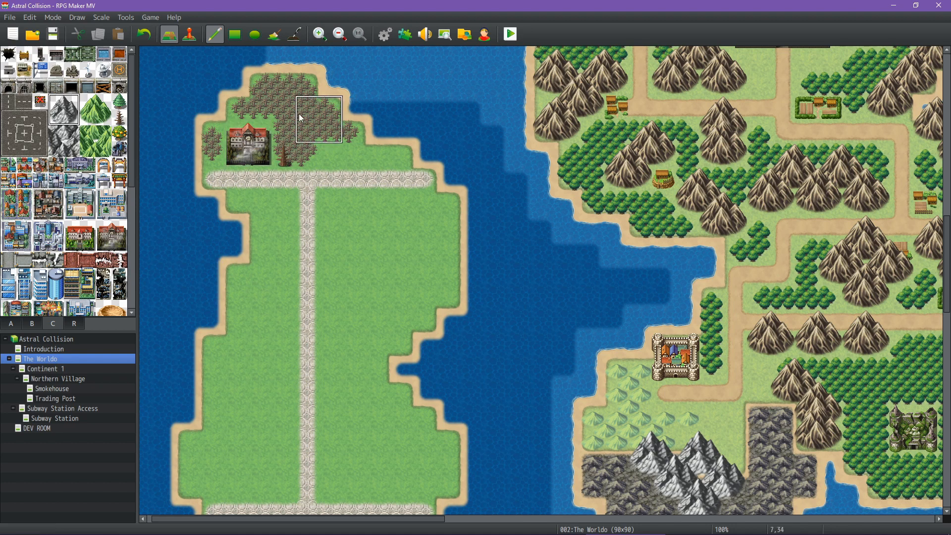
click(325, 130)
click(377, 136)
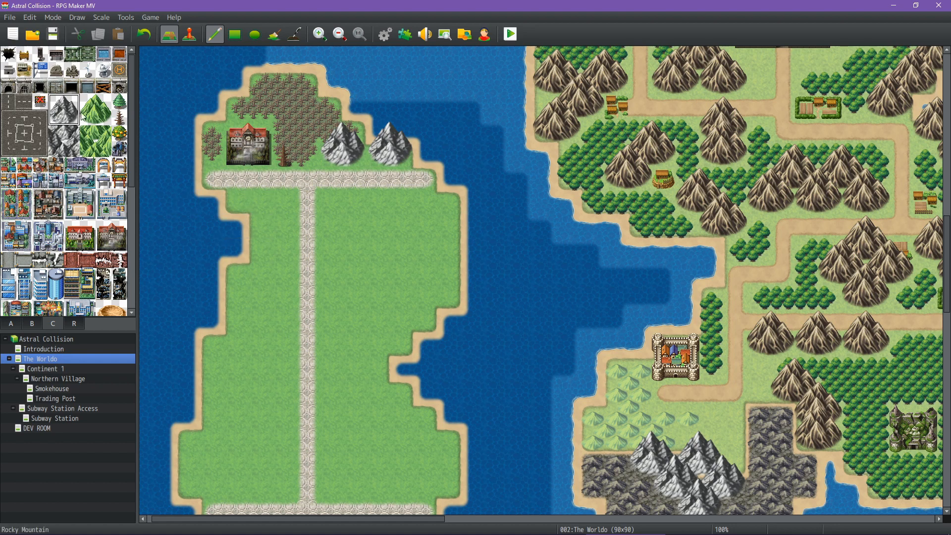
click(17, 323)
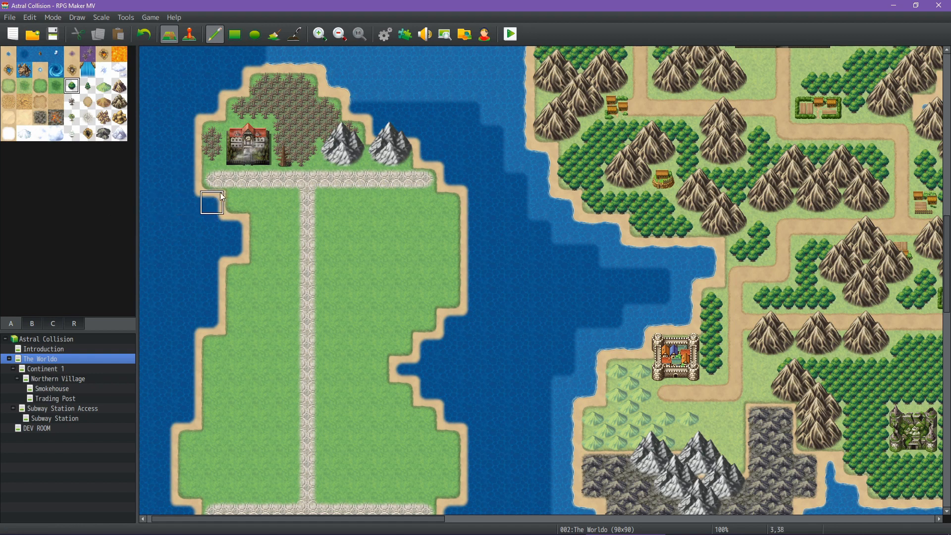
Line both sides of the north-south road with a column of nine small wooden houses each.
click(33, 323)
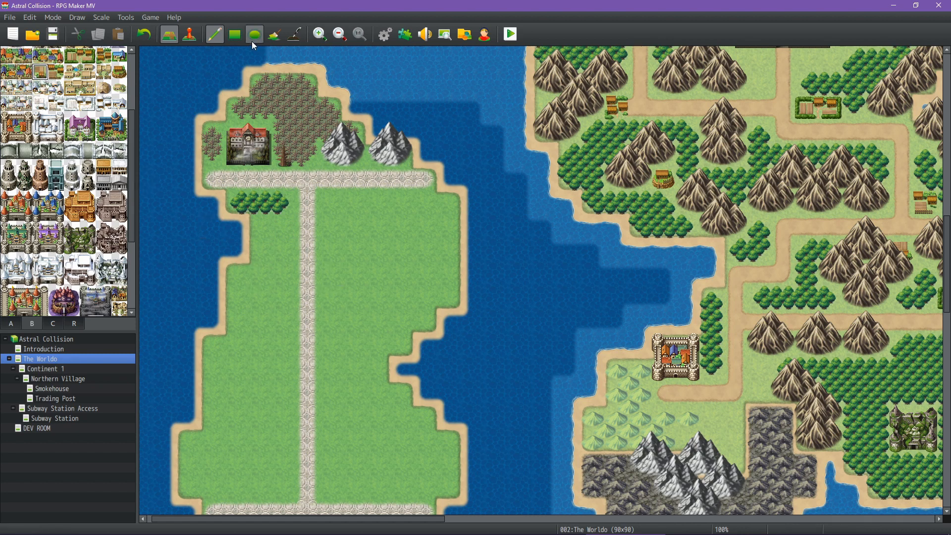
click(238, 36)
middle_drag(388, 316, 372, 366)
mouse_move(296, 198)
mouse_down()
mouse_move(297, 379)
mouse_move(339, 302)
mouse_move(346, 191)
mouse_up()
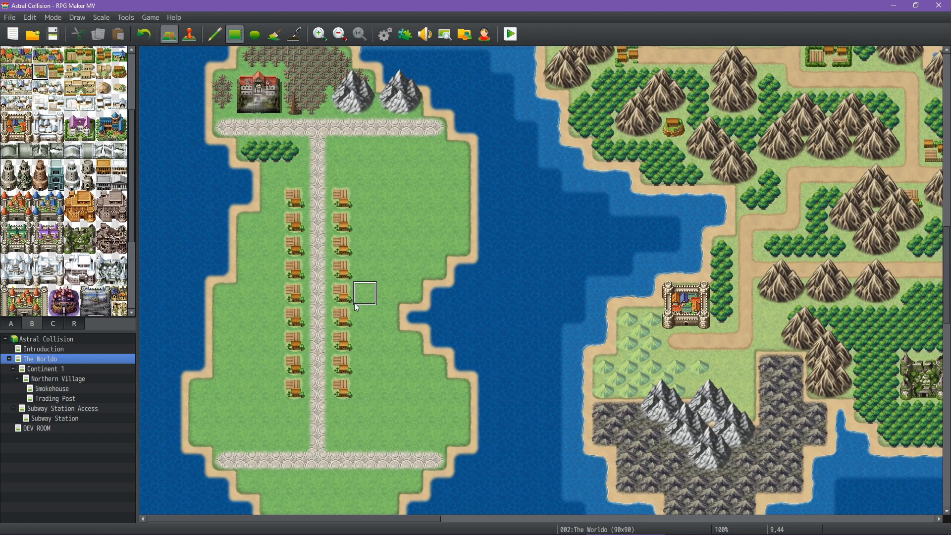
Place the purple-roofed Large Mansion at the eastern end of the island's southern road.
click(78, 124)
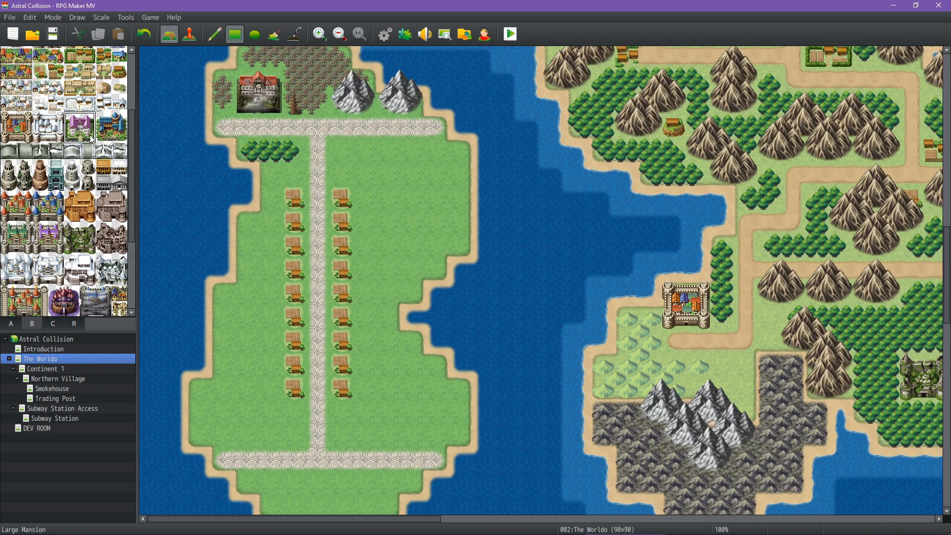
middle_click(253, 262)
middle_click(279, 353)
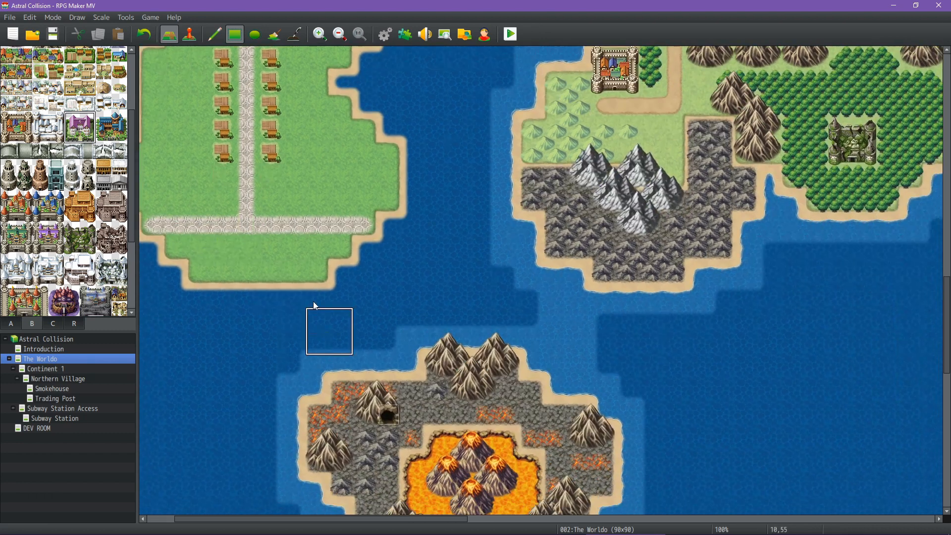
click(212, 34)
click(335, 197)
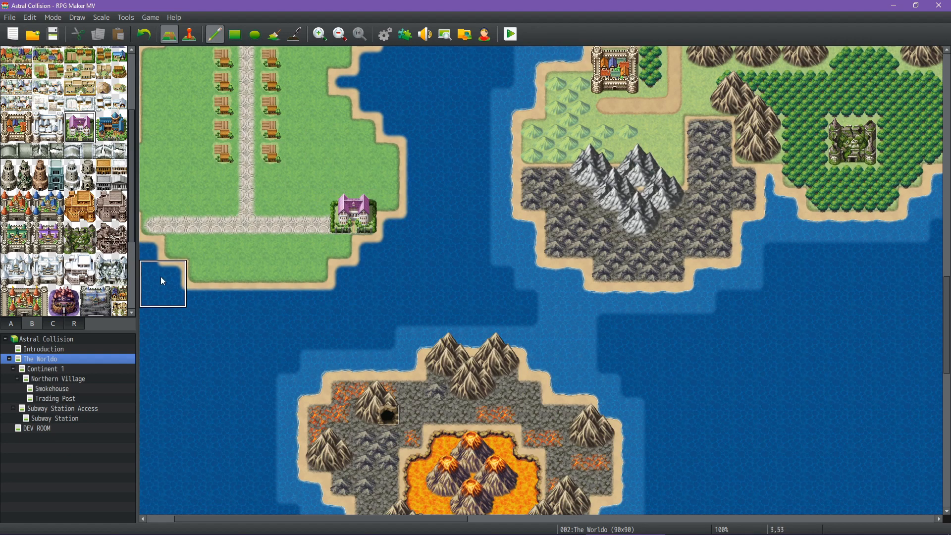
Look through the building tiles and over the whole island for a further landmark and a place for it.
middle_click(278, 314)
middle_click(238, 283)
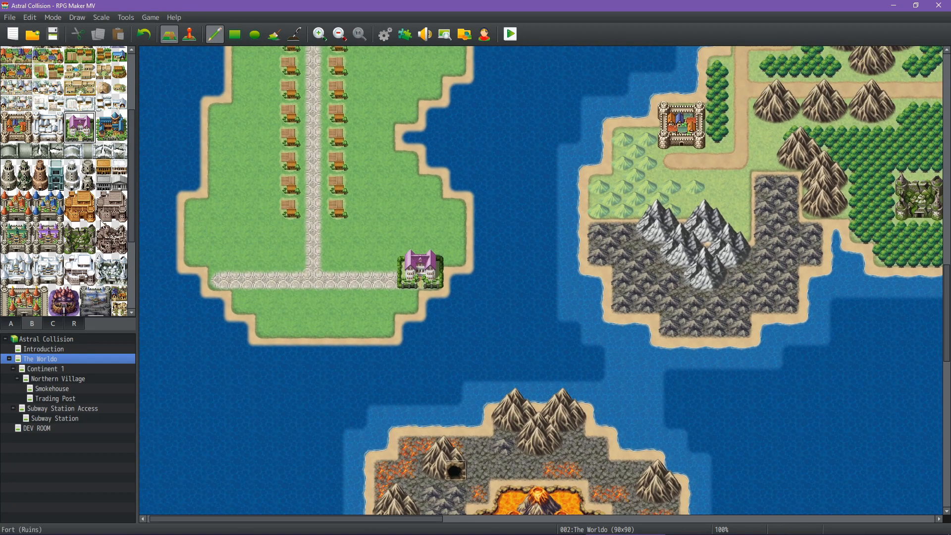
scroll(75, 239, up, 3)
scroll(74, 240, down, 4)
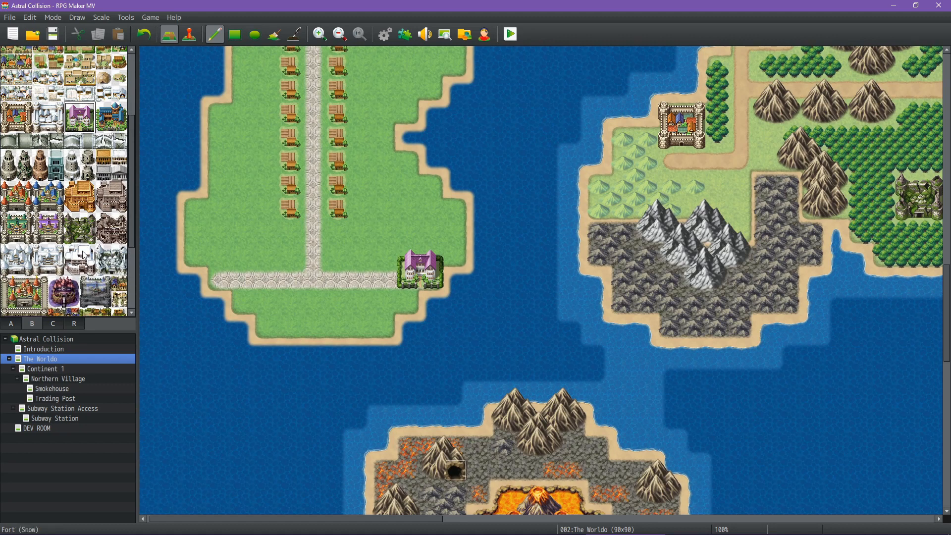
scroll(84, 255, down, 2)
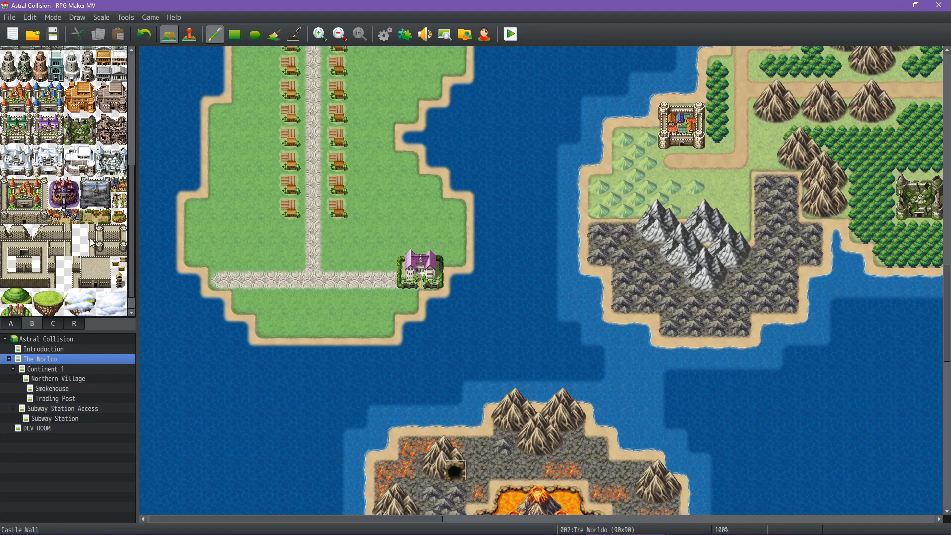
click(86, 187)
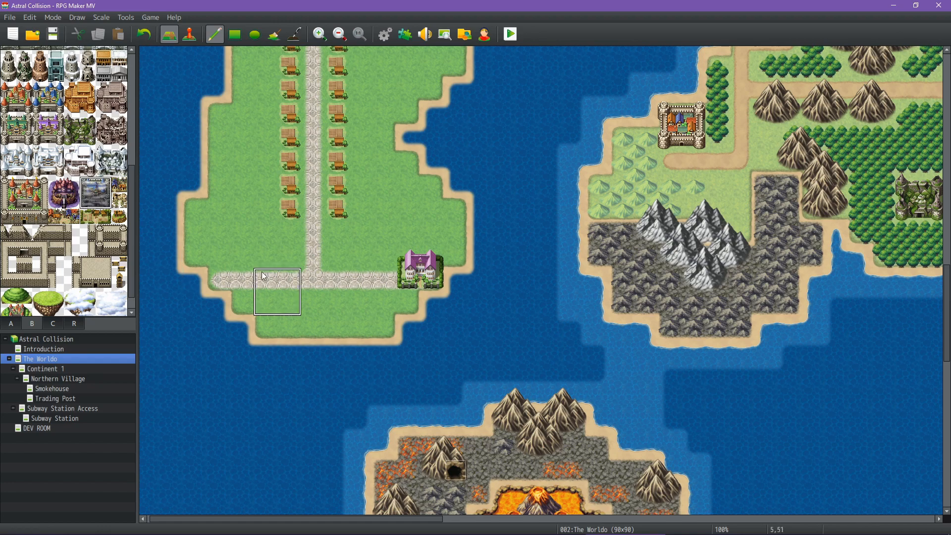
scroll(212, 182, up, 6)
scroll(321, 301, down, 8)
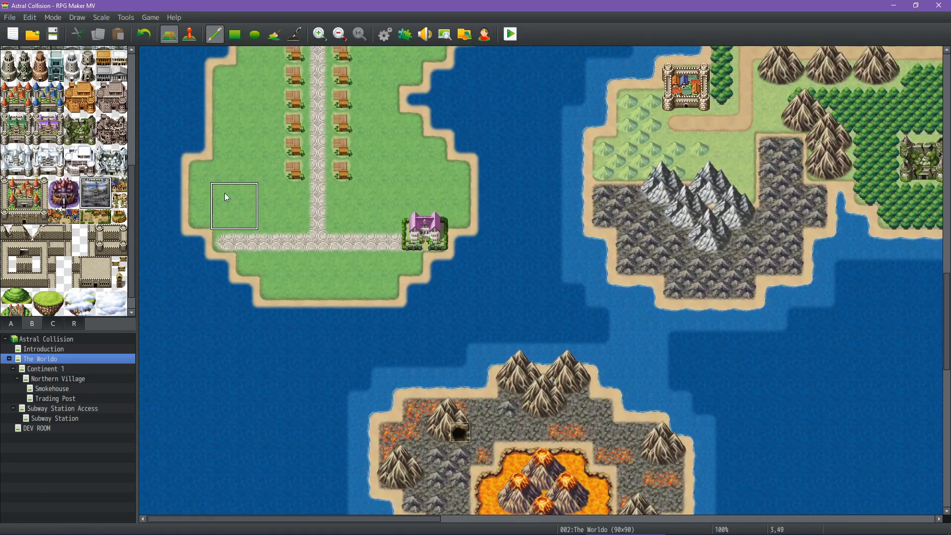
middle_click(255, 230)
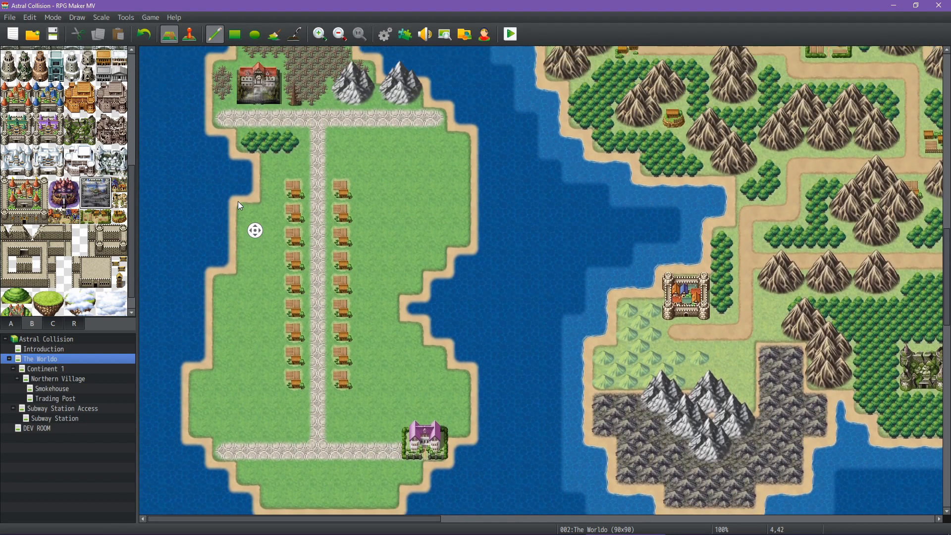
middle_click(238, 201)
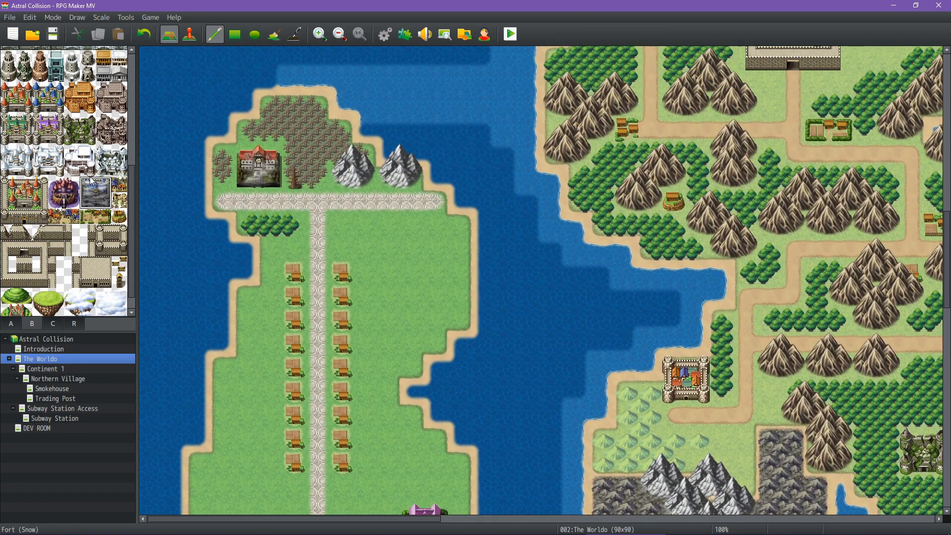
Place a small blue-roofed building tile at the eastern end of the island's northern road.
scroll(90, 182, up, 3)
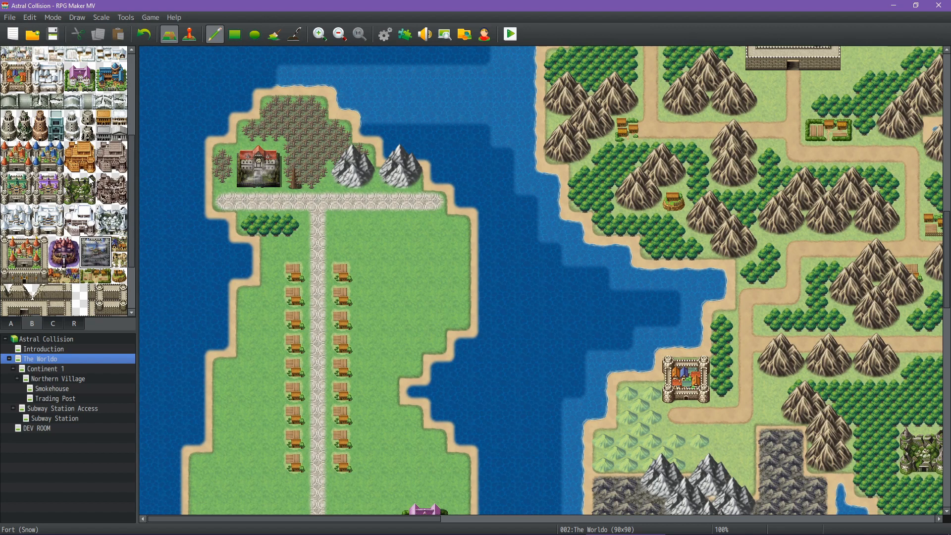
scroll(90, 181, up, 2)
scroll(89, 171, up, 2)
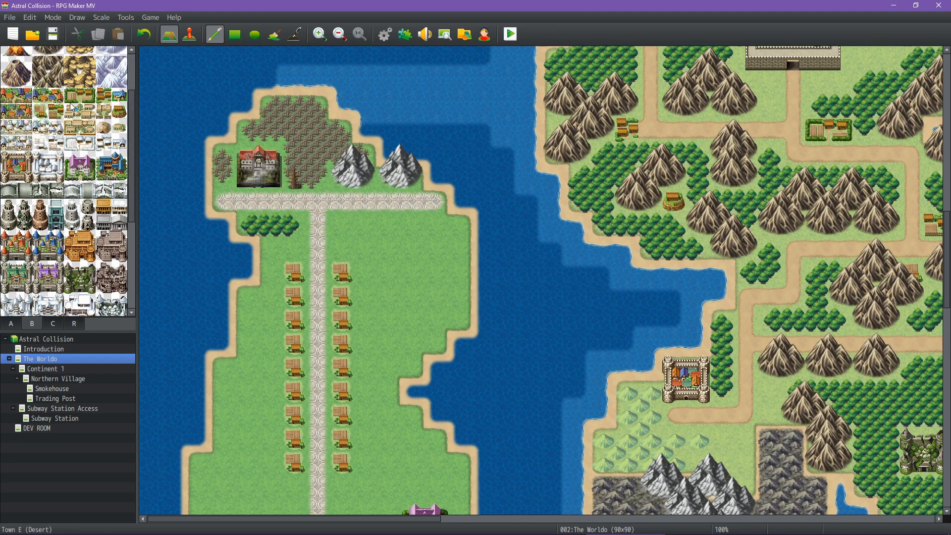
click(119, 96)
click(436, 201)
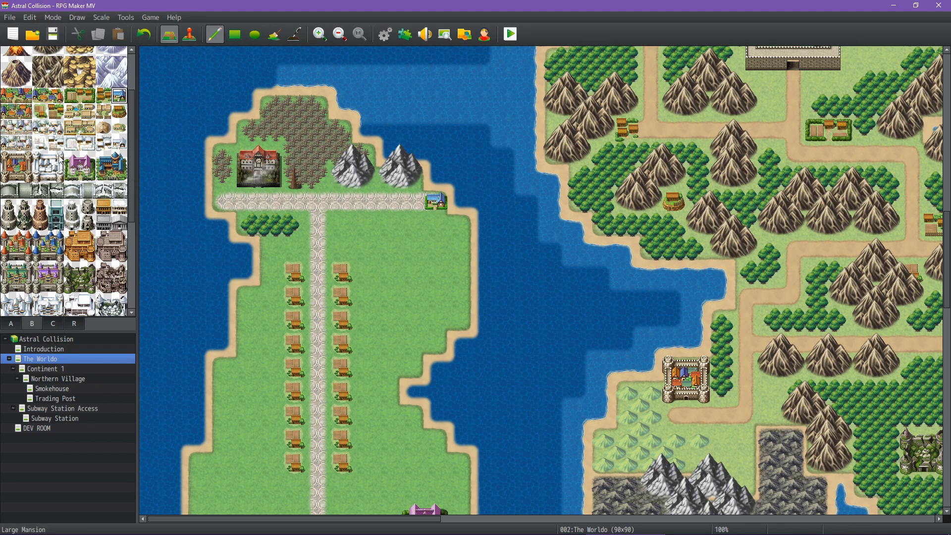
Place the walled town tile with orange and blue roofs at the western end of the island's southern road.
click(7, 95)
scroll(350, 269, down, 5)
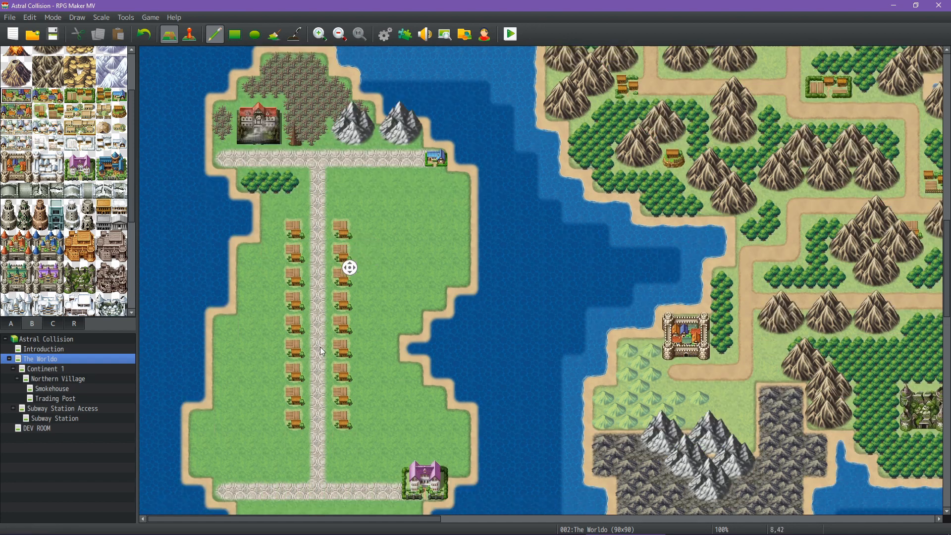
click(234, 304)
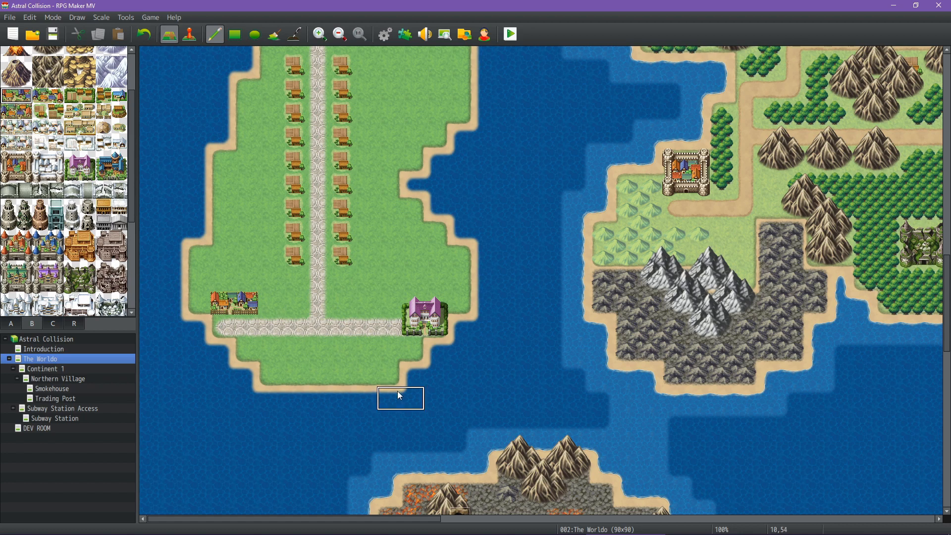
Look through both sets of building tiles for a further landmark to put near the southern road.
scroll(51, 253, down, 2)
scroll(50, 252, down, 5)
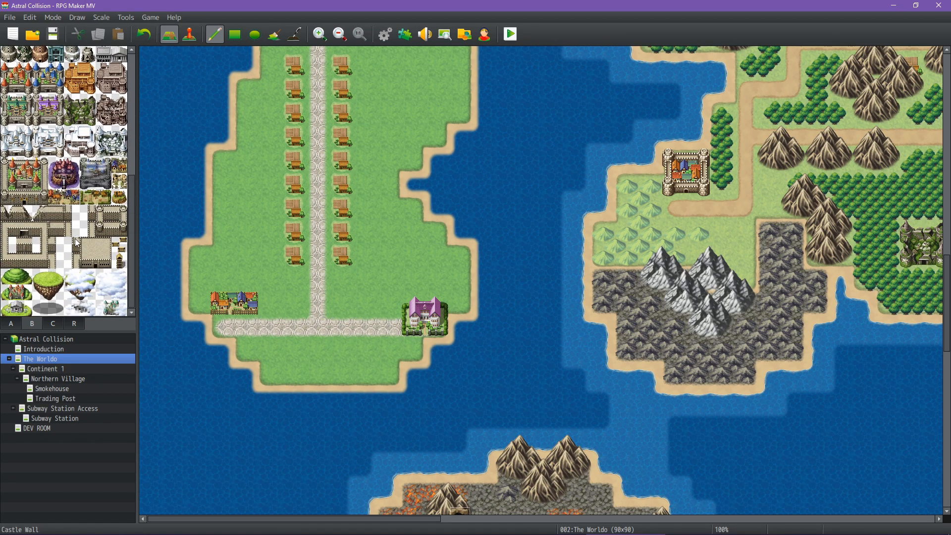
scroll(76, 242, up, 10)
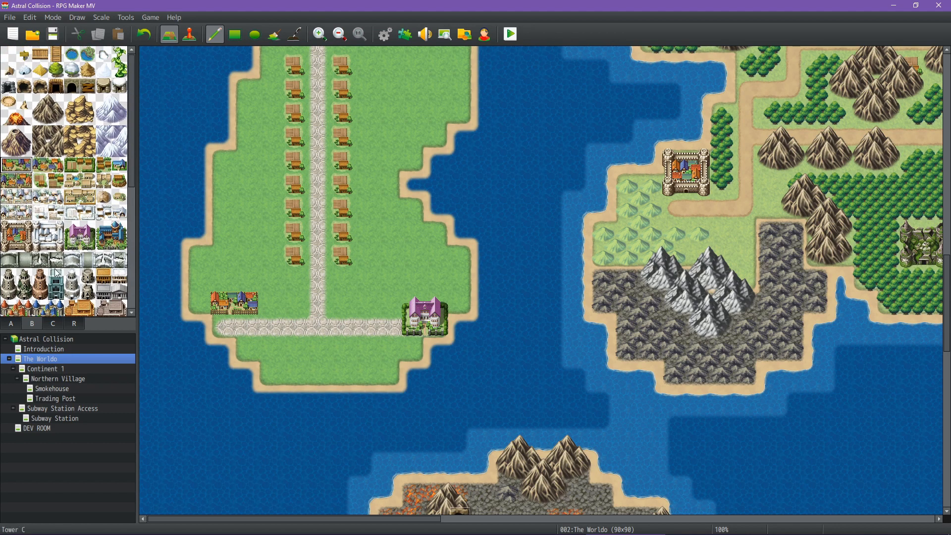
click(54, 324)
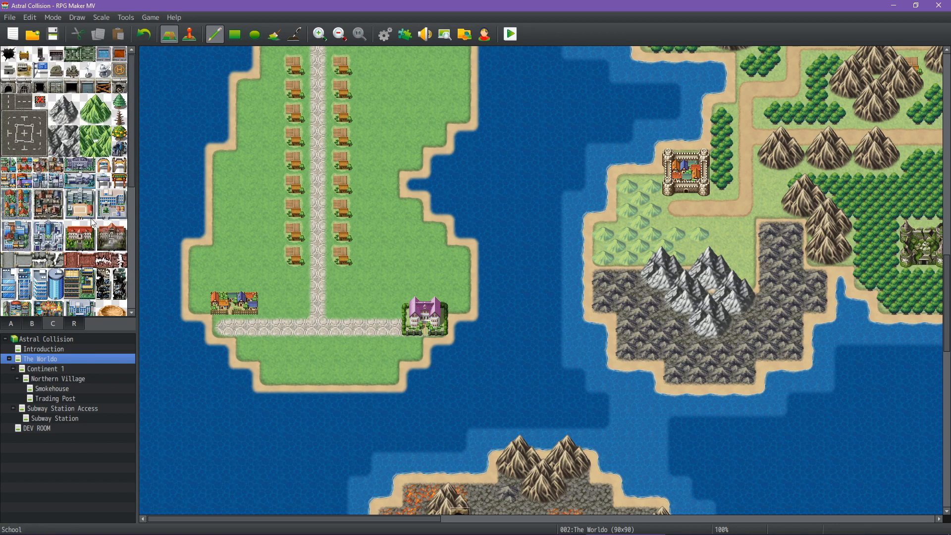
scroll(92, 224, down, 4)
scroll(93, 222, down, 5)
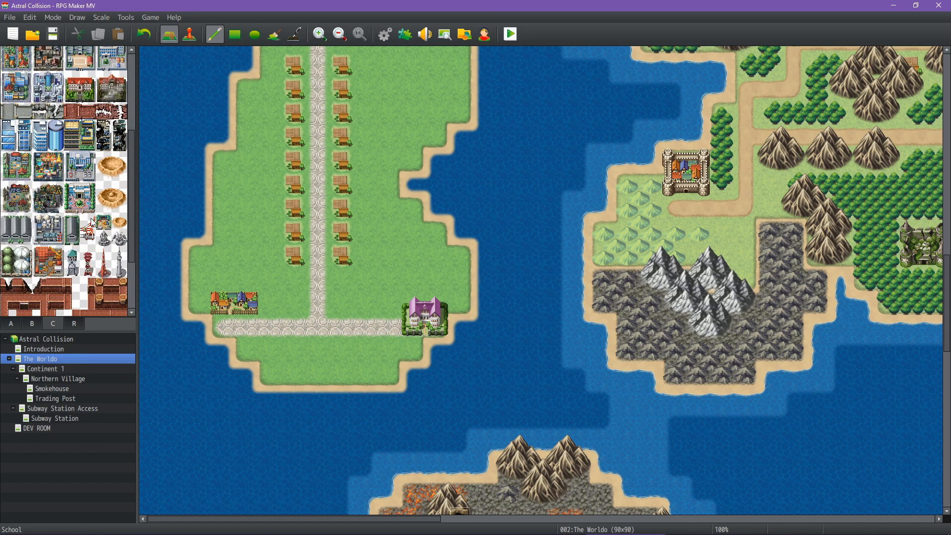
scroll(92, 223, up, 6)
scroll(93, 223, up, 4)
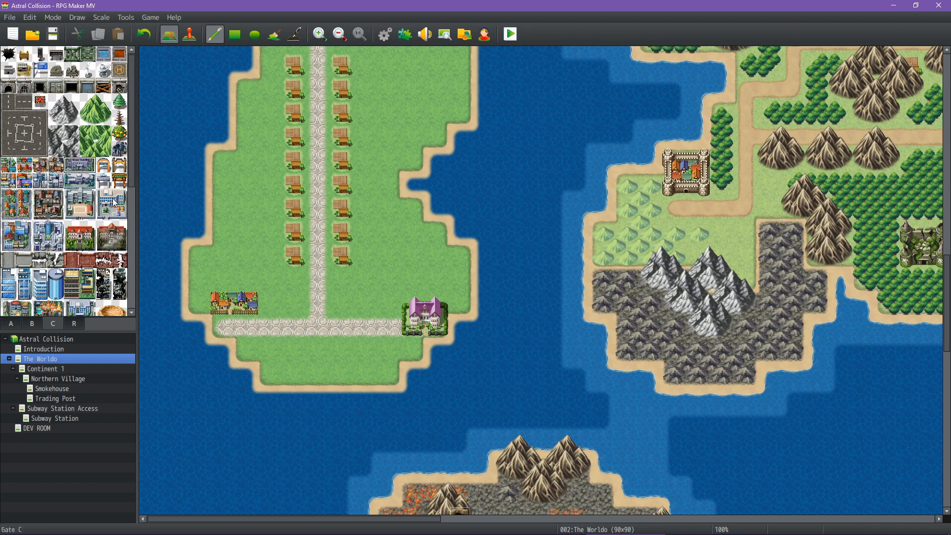
middle_click(315, 326)
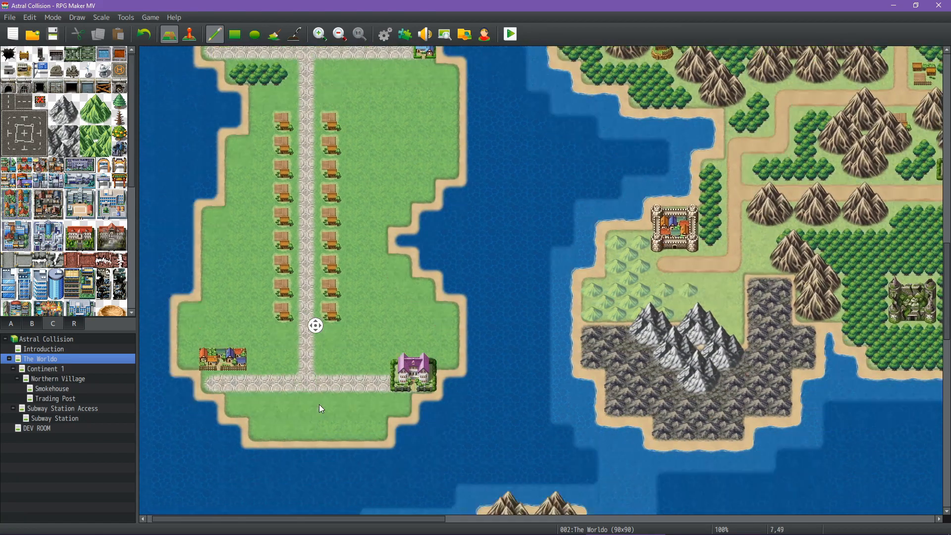
middle_click(319, 404)
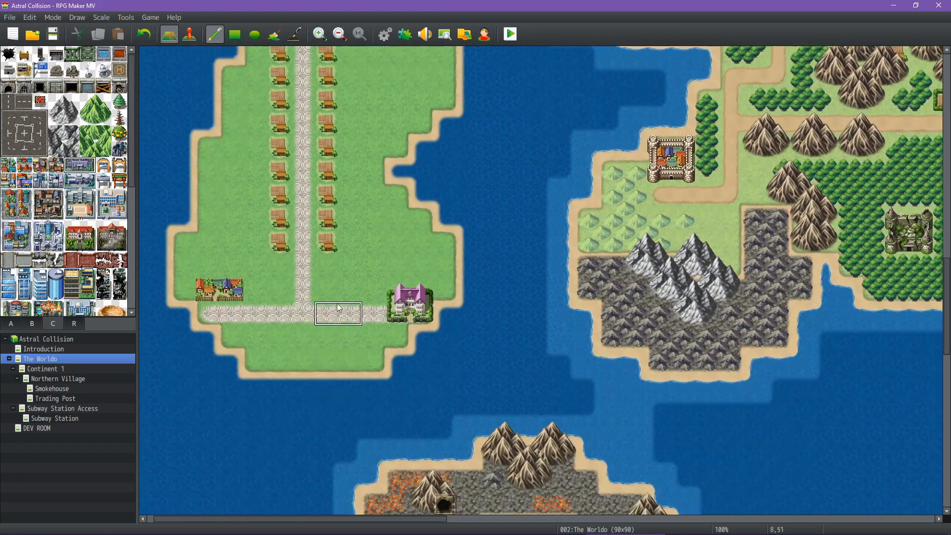
click(307, 338)
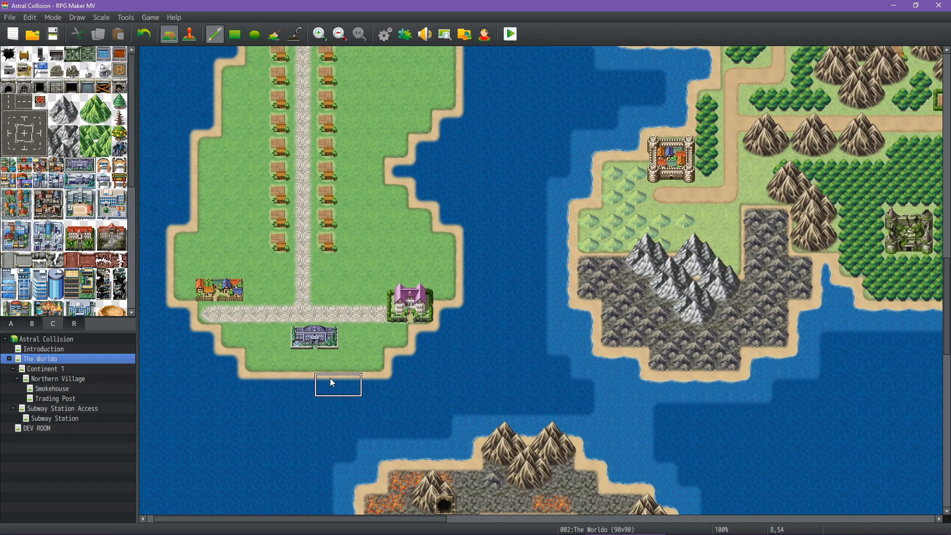
key(ctrl+z)
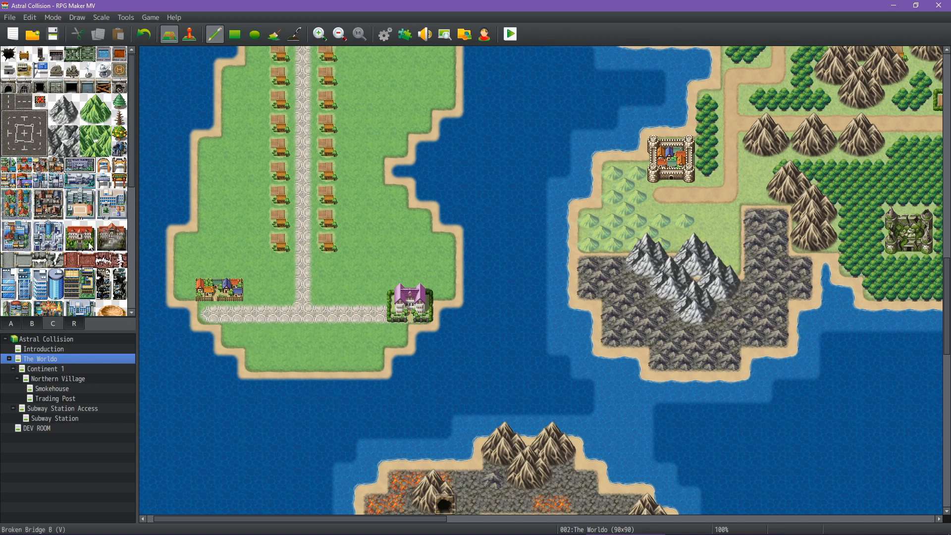
Scatter six Rocky Mountain tiles over the island: on both southern coasts, beside both east-west roads, next to the town and in the eastern grassland.
click(77, 112)
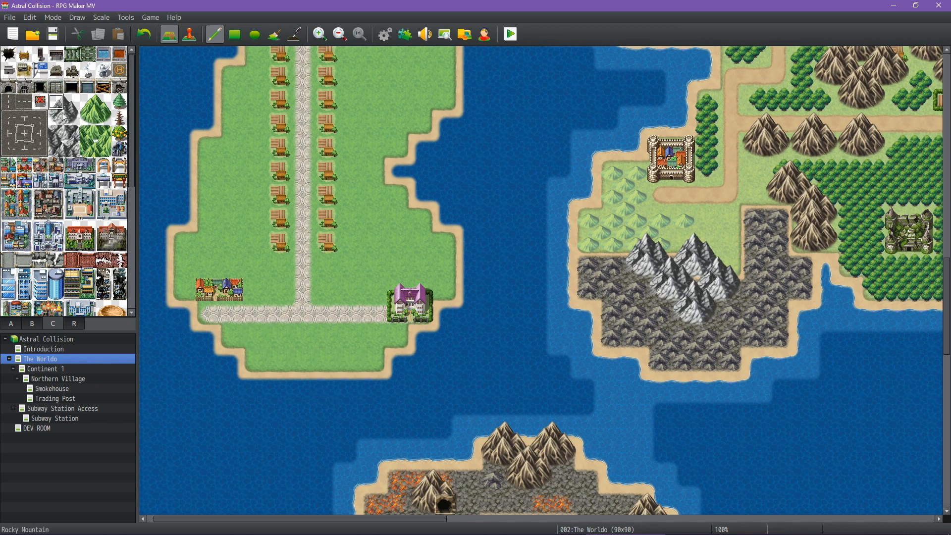
click(194, 230)
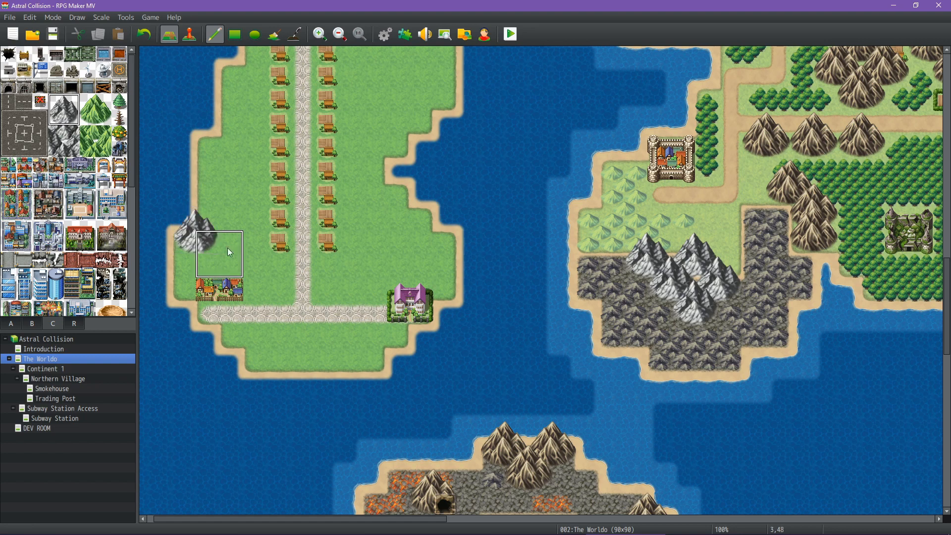
middle_drag(318, 269, 362, 183)
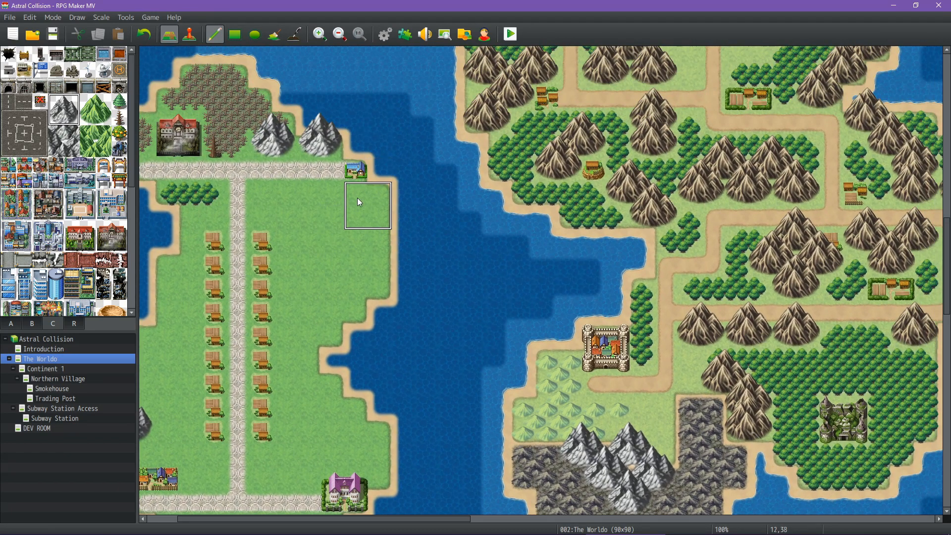
click(277, 183)
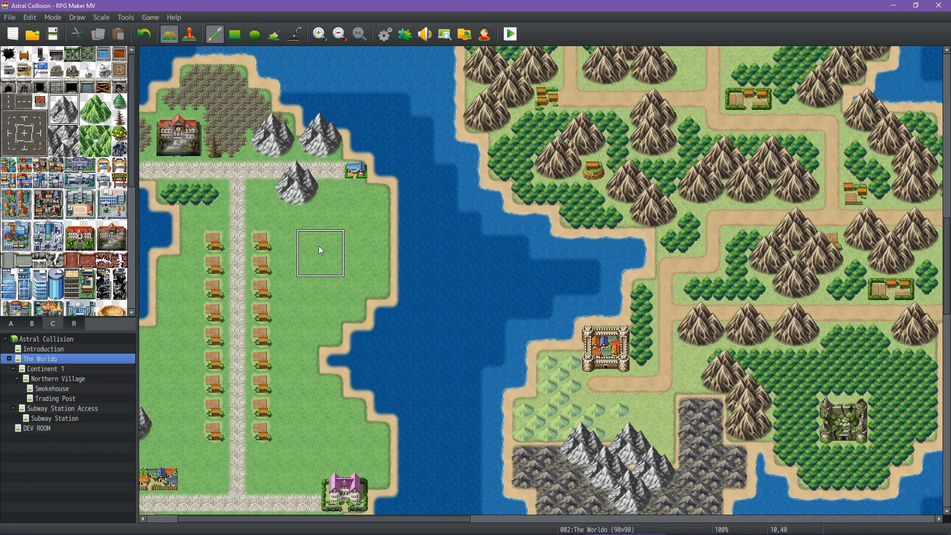
middle_drag(319, 245, 278, 297)
click(425, 277)
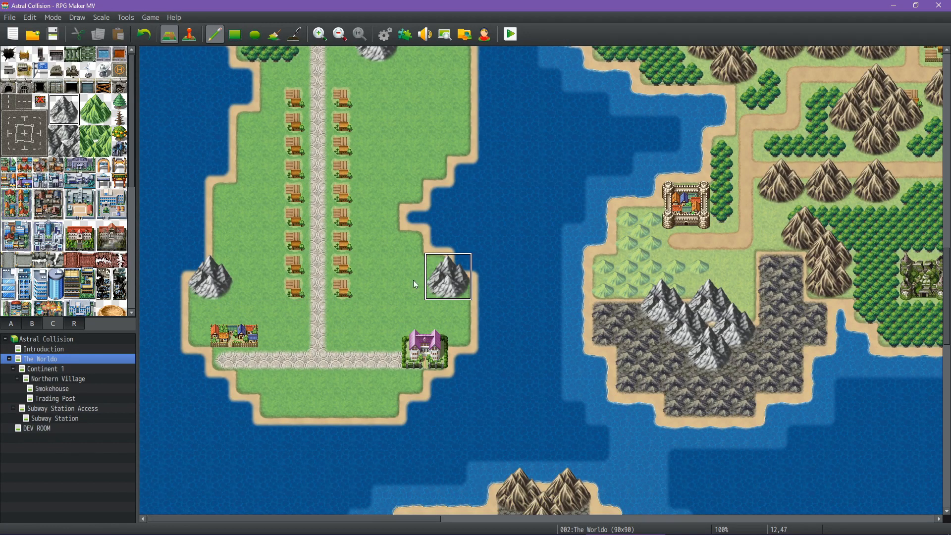
click(331, 368)
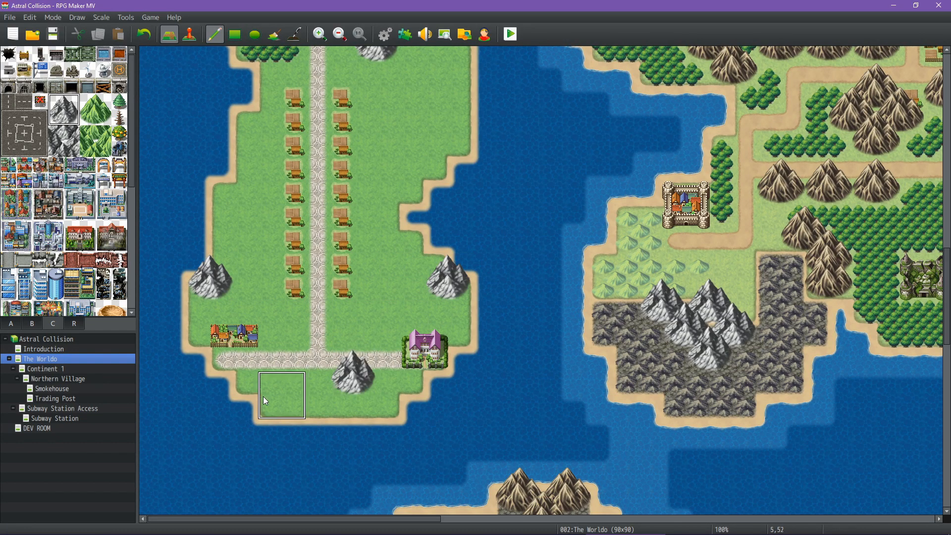
click(266, 304)
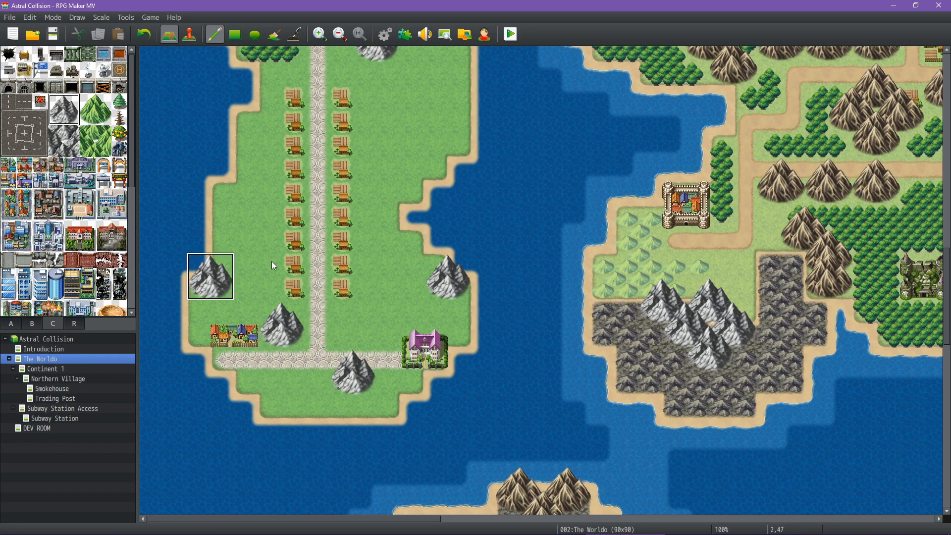
scroll(423, 159, up, 4)
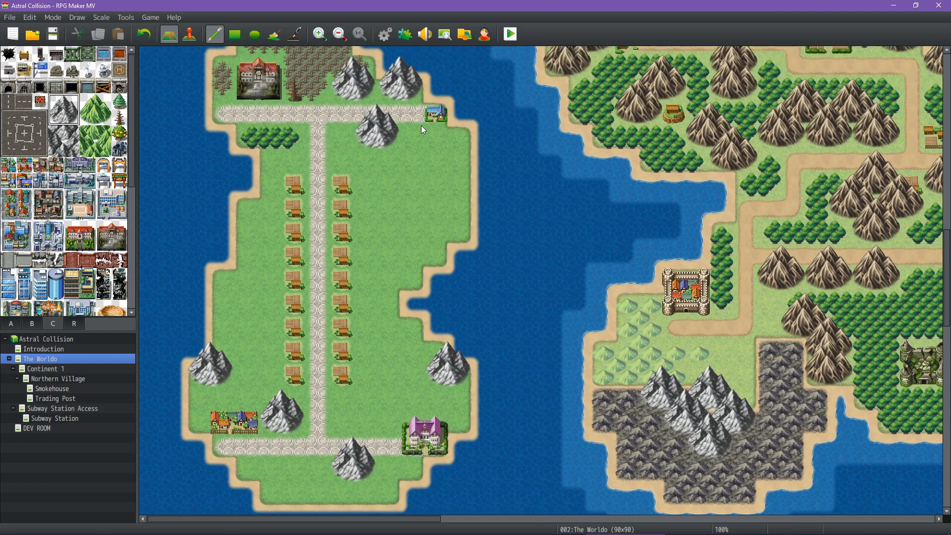
click(401, 189)
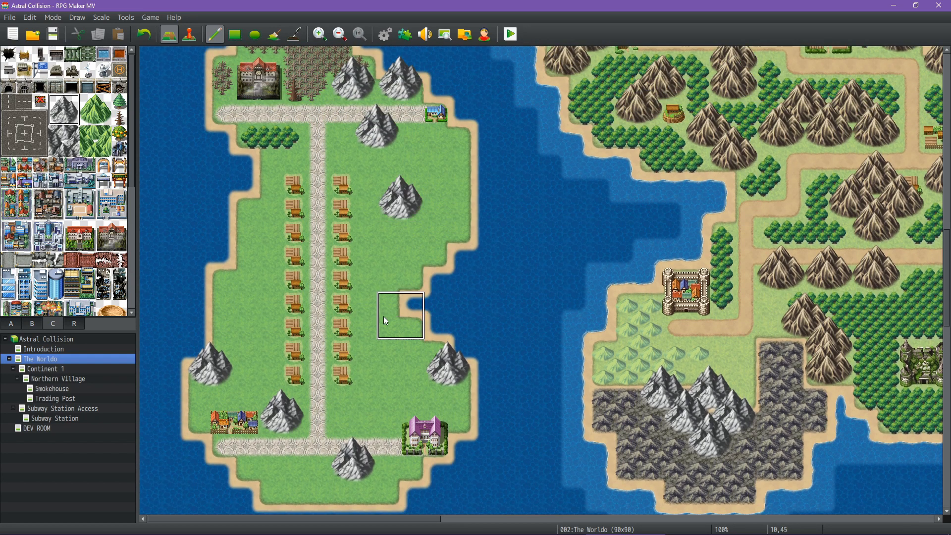
Flood-fill the grassland on both sides of the north-south road with the green forest tile.
click(10, 325)
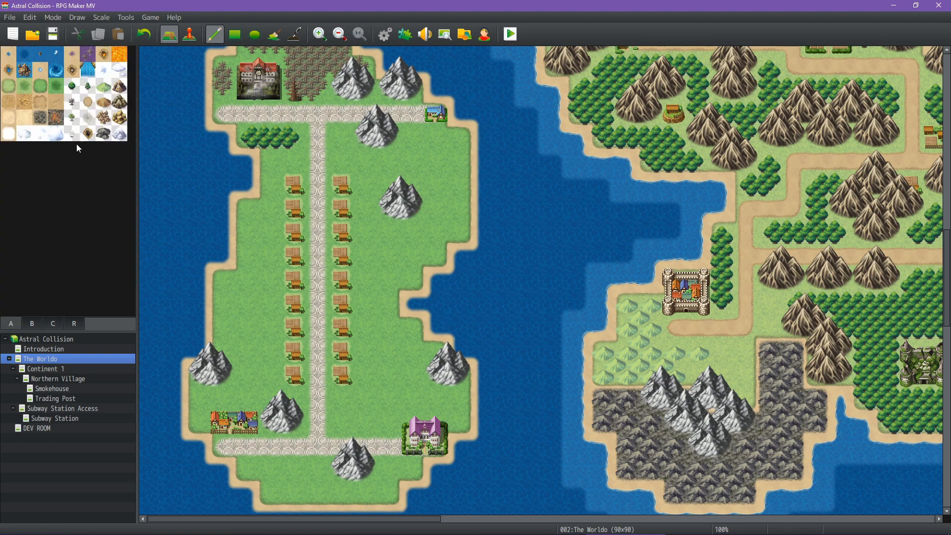
click(76, 89)
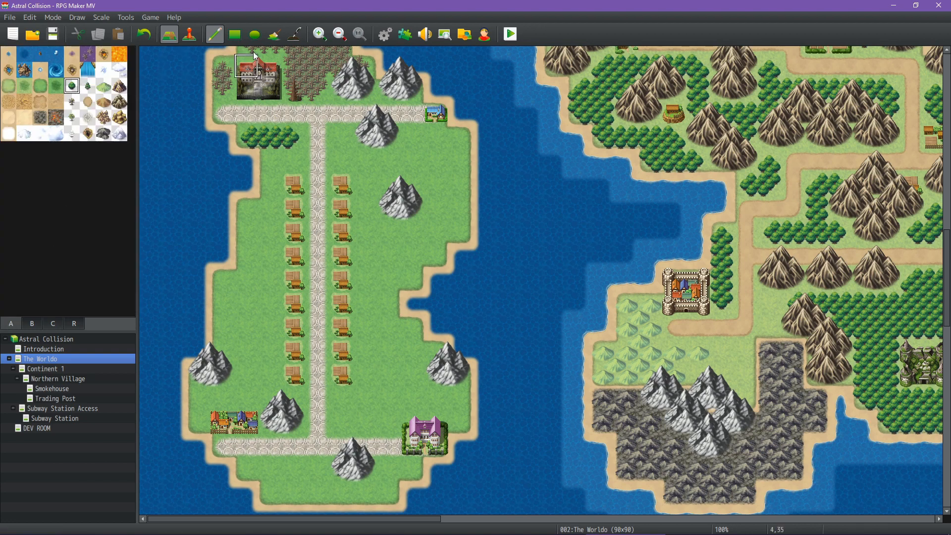
click(274, 34)
click(302, 161)
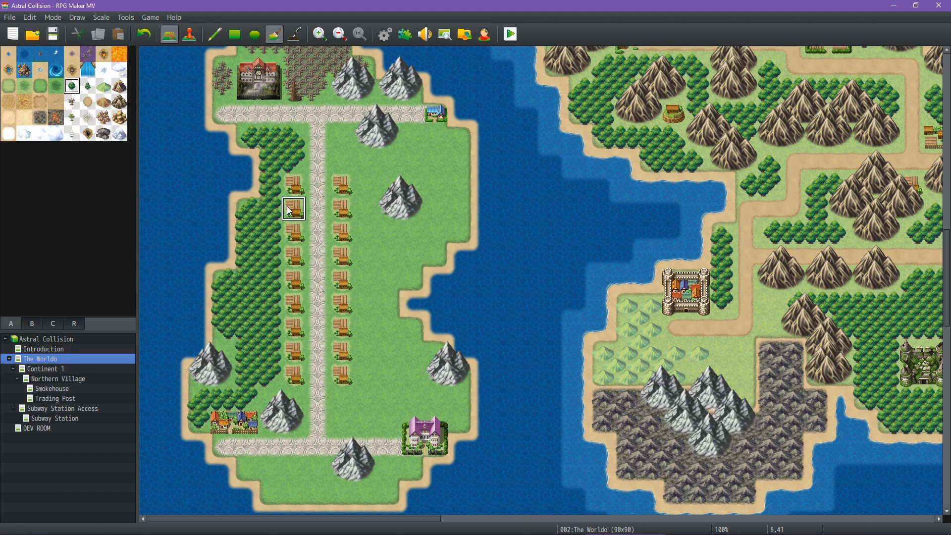
click(375, 297)
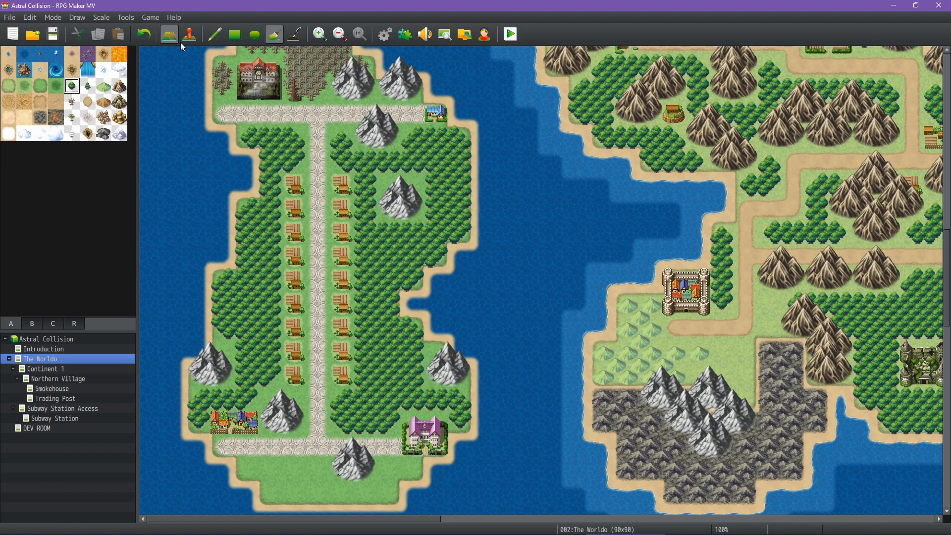
Cover the grass behind the peaks of the eastern, west-coast and town-side mountains with forest rectangles.
click(235, 35)
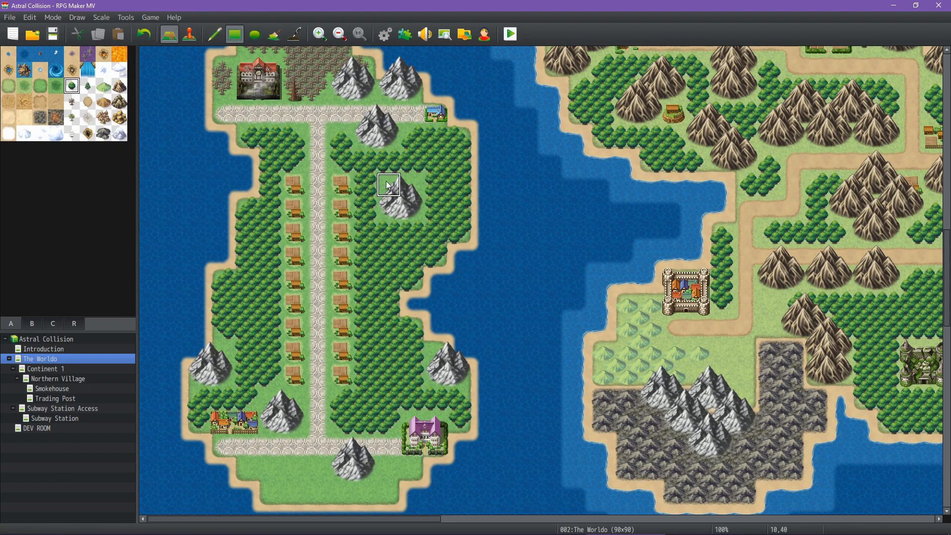
drag(389, 185, 419, 186)
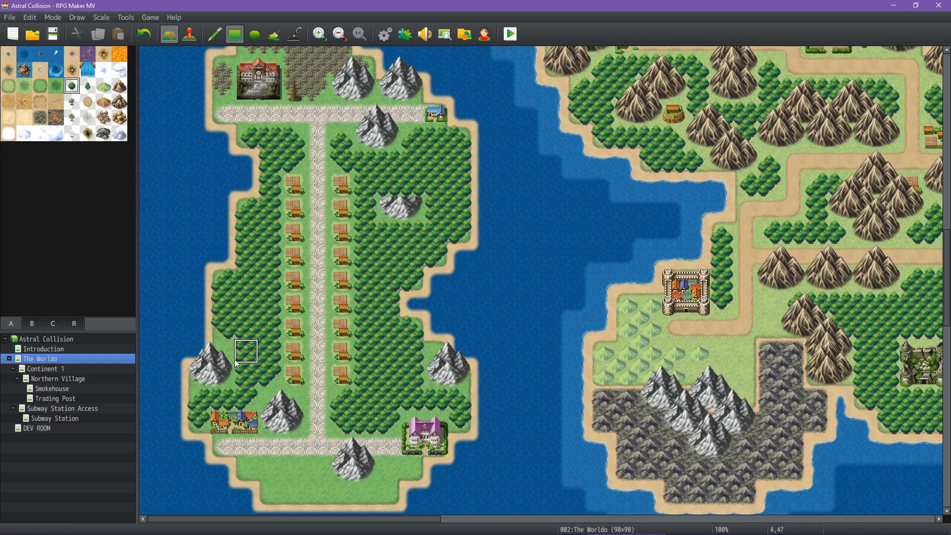
drag(236, 363, 221, 353)
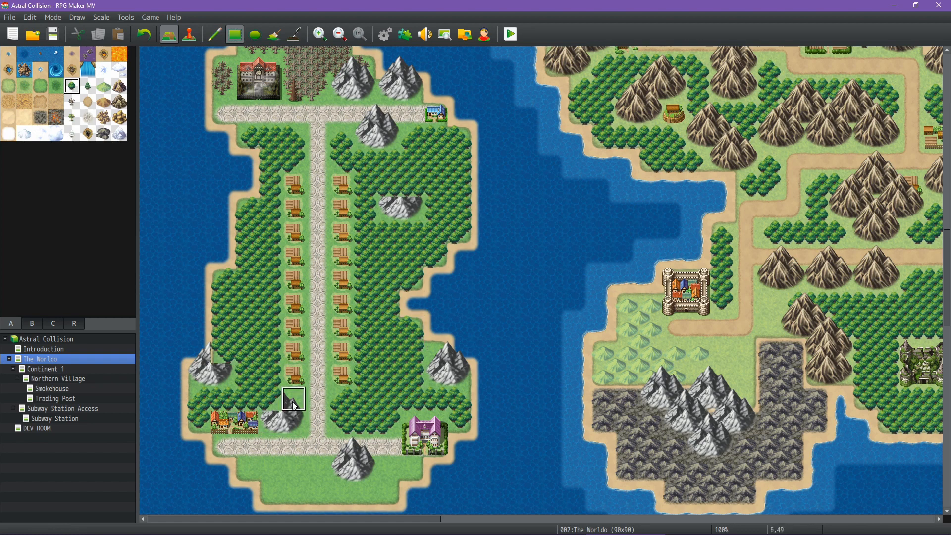
click(294, 405)
scroll(327, 416, down, 3)
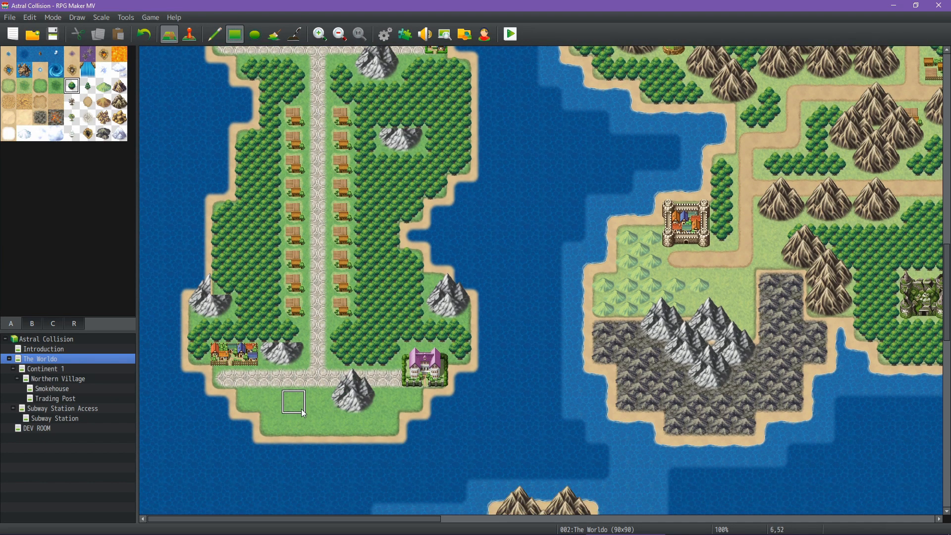
middle_drag(312, 411, 290, 377)
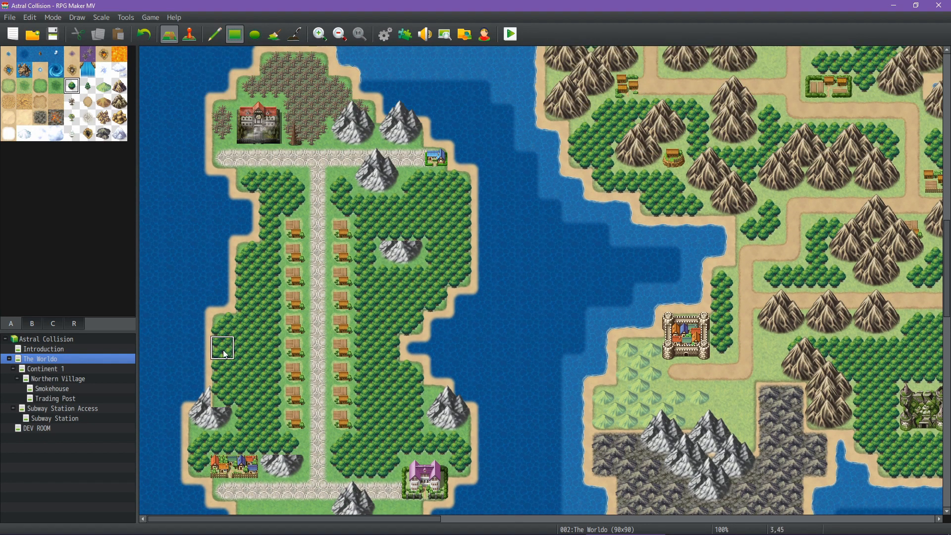
Redraw the upper half of the Rocky Mountain on the west-coast, town-side and eastern mountains, over the forest.
click(52, 322)
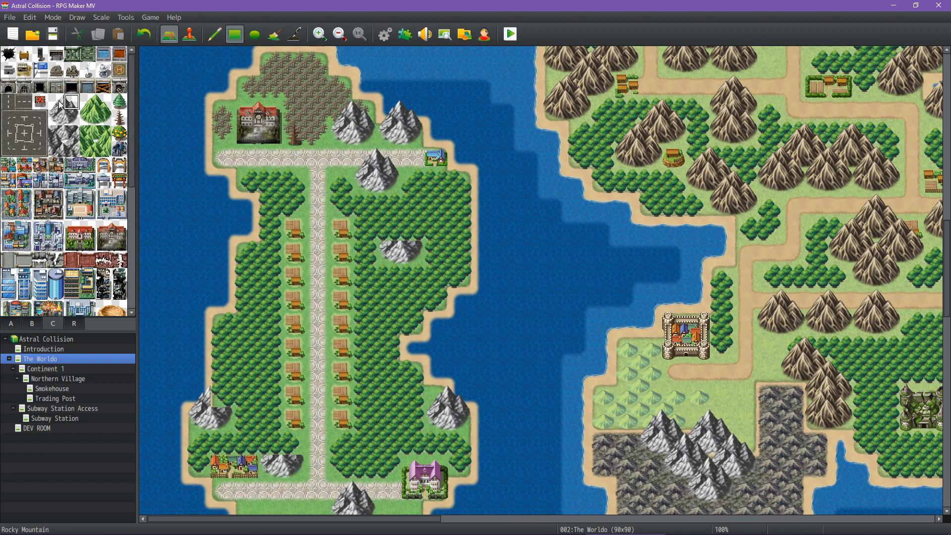
drag(60, 104, 72, 103)
click(215, 34)
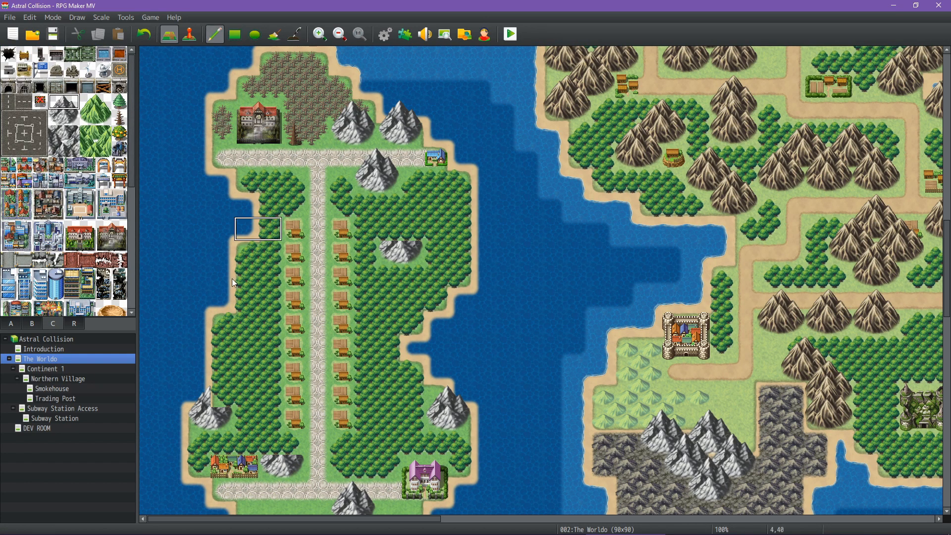
click(203, 411)
click(274, 444)
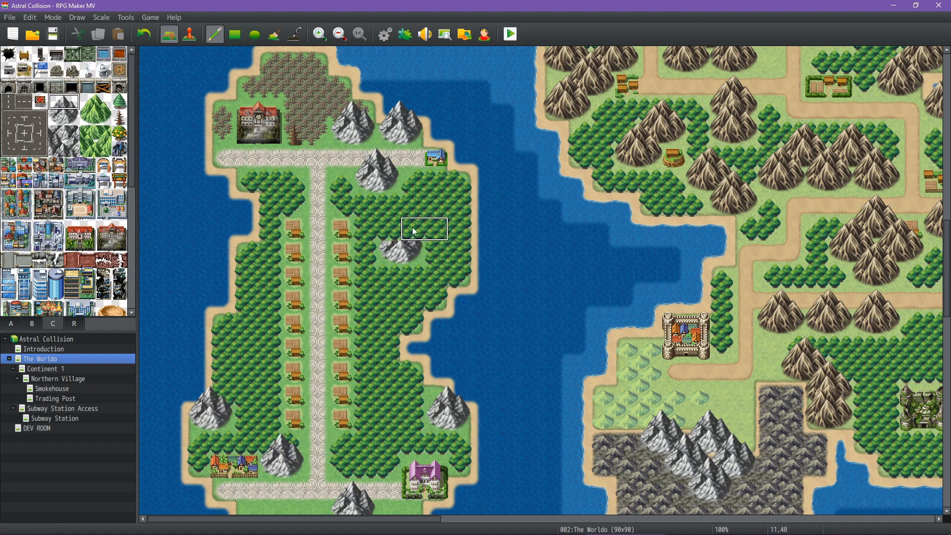
click(394, 228)
Replace the gray mountain at the eastern edge of the northern dead forest with a brown Rock Mountain.
scroll(382, 375, down, 3)
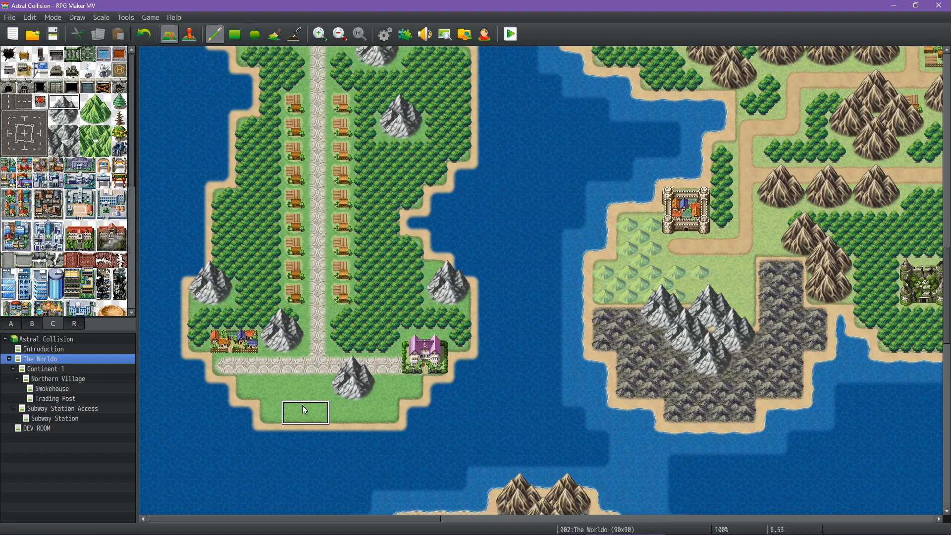
click(32, 323)
click(43, 105)
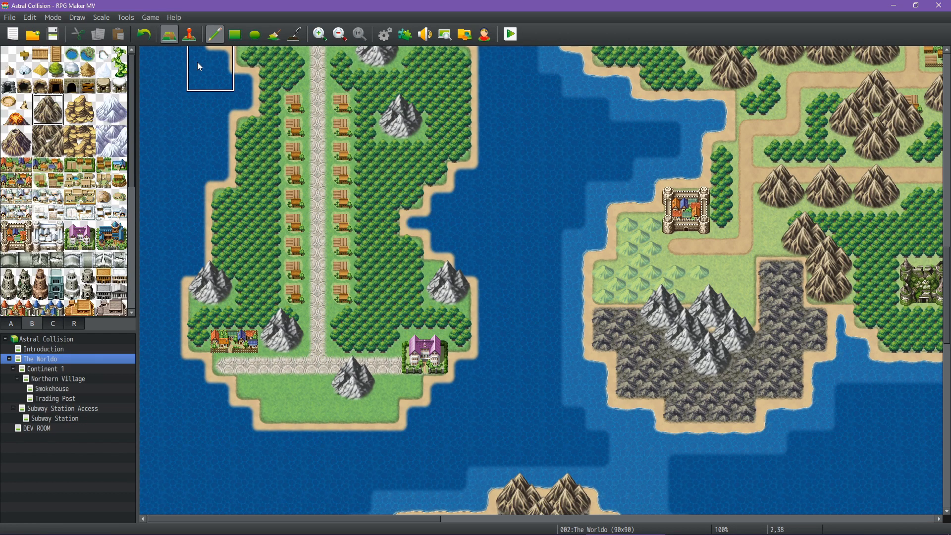
scroll(276, 307, up, 5)
scroll(273, 283, right, 2)
scroll(256, 304, down, 2)
scroll(221, 338, left, 2)
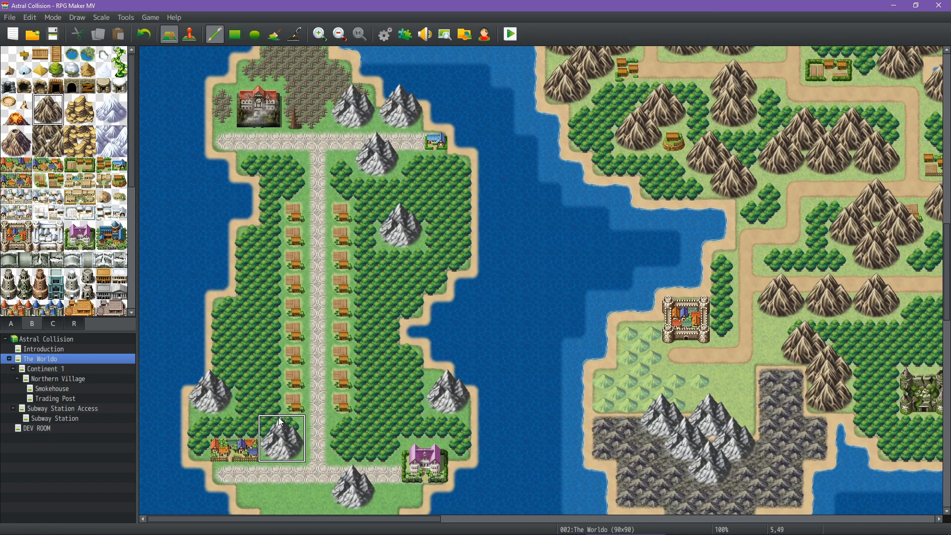
click(343, 104)
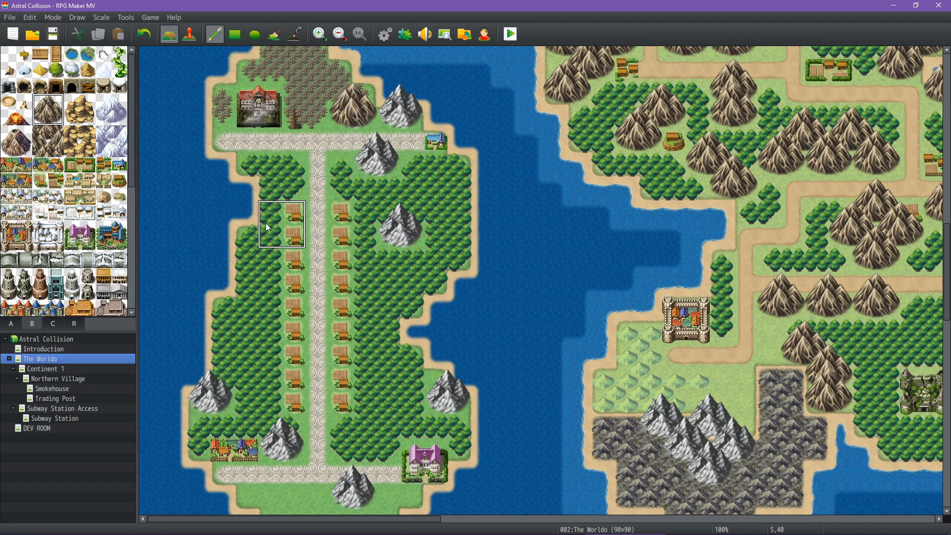
Clear the brown mountain beside the dead forest with Grassland B and extend the dead forest tiles eastward over the spot.
click(12, 324)
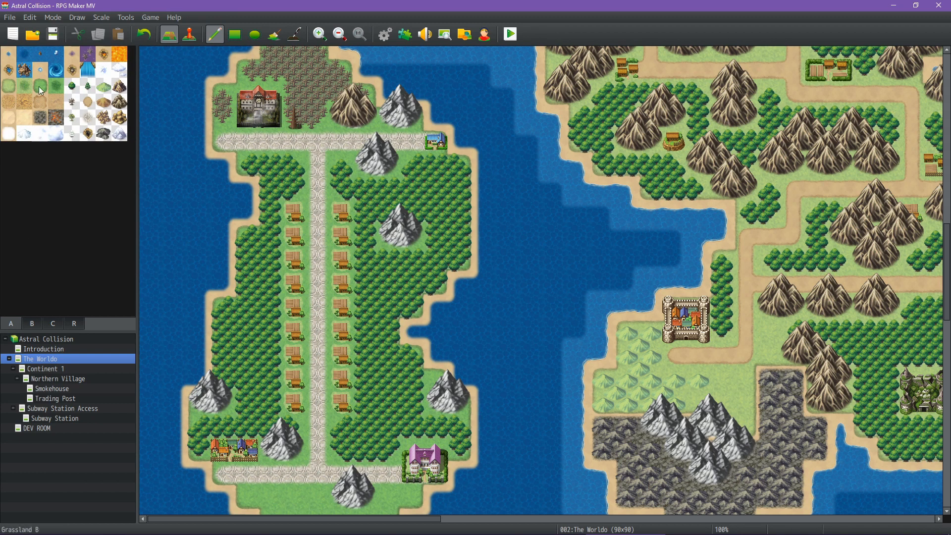
click(7, 89)
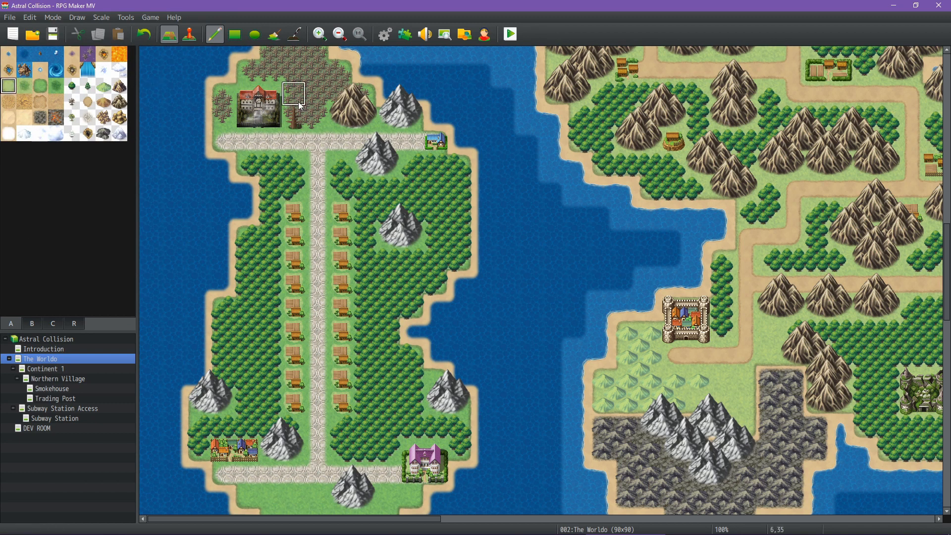
click(41, 87)
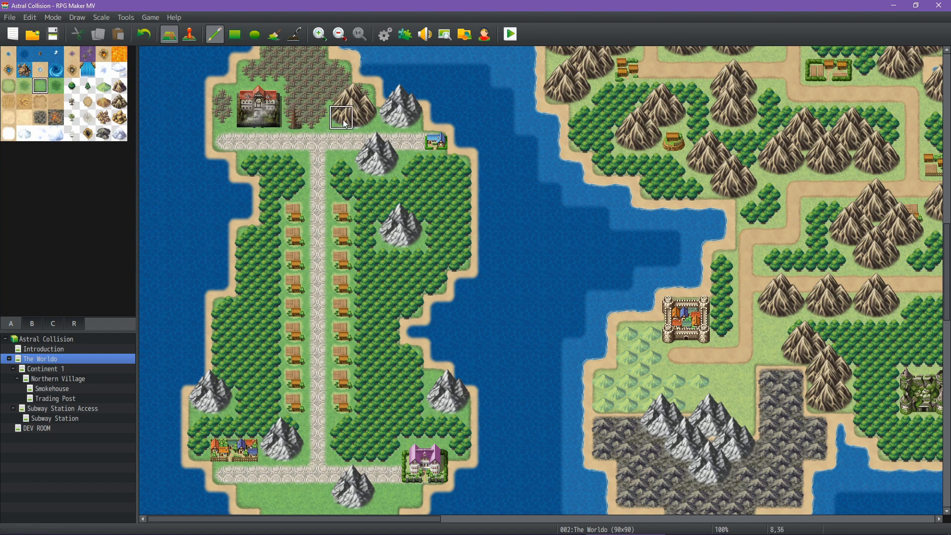
mouse_move(342, 117)
mouse_down()
mouse_move(365, 118)
mouse_move(331, 89)
mouse_up()
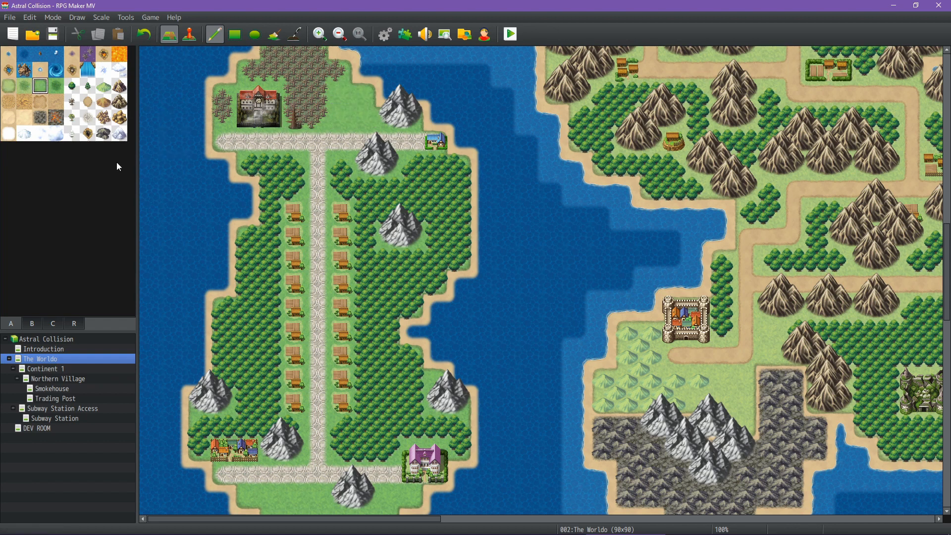
click(74, 103)
click(342, 94)
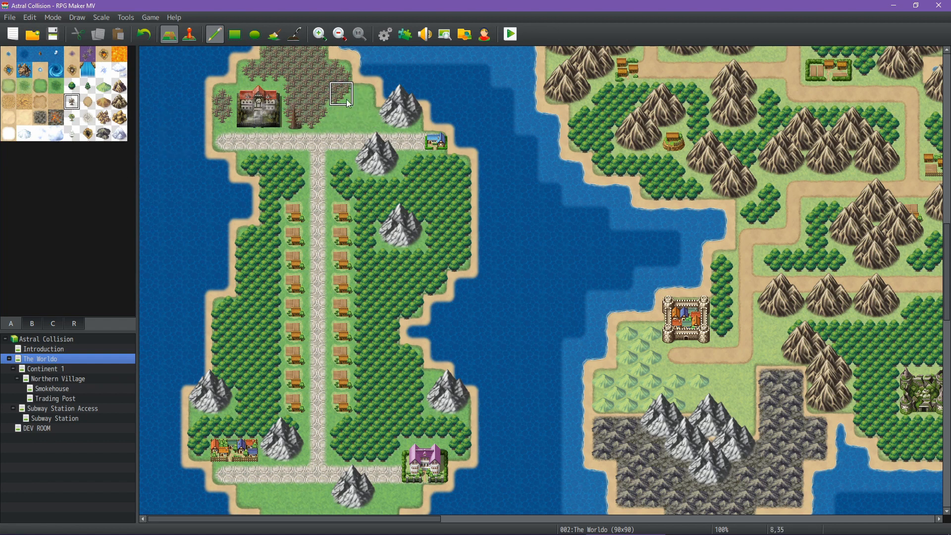
click(365, 95)
Place a Rock Mountain at the dead forest's eastern edge and add a cave entrance at its lower-left foot.
click(32, 323)
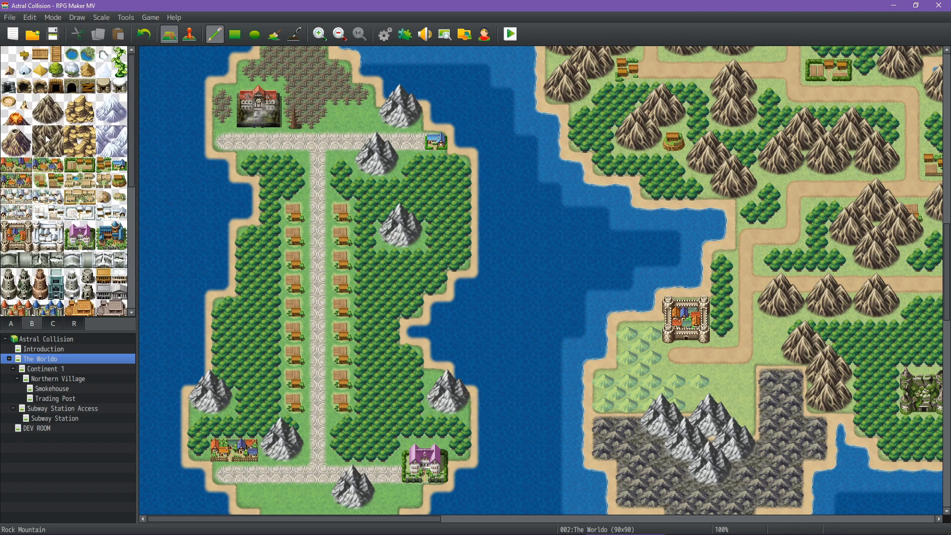
click(54, 116)
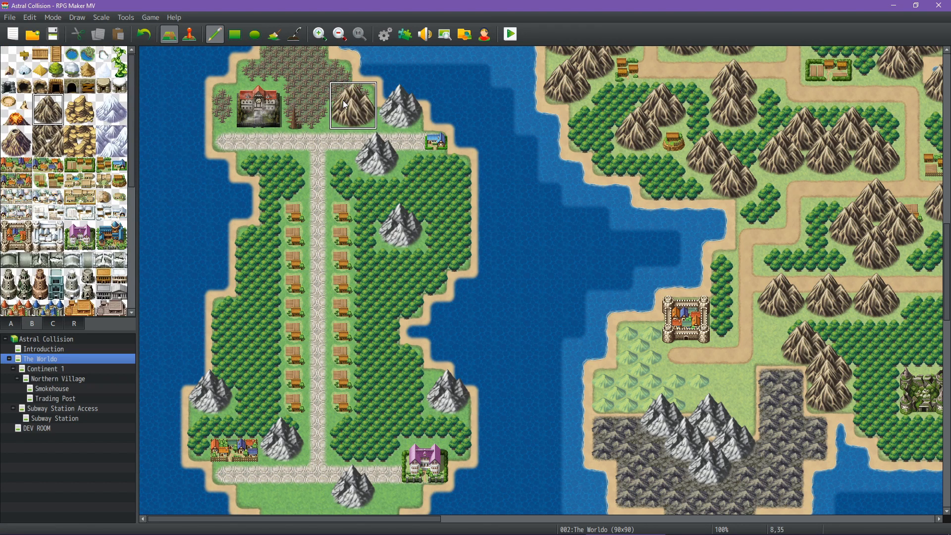
click(24, 85)
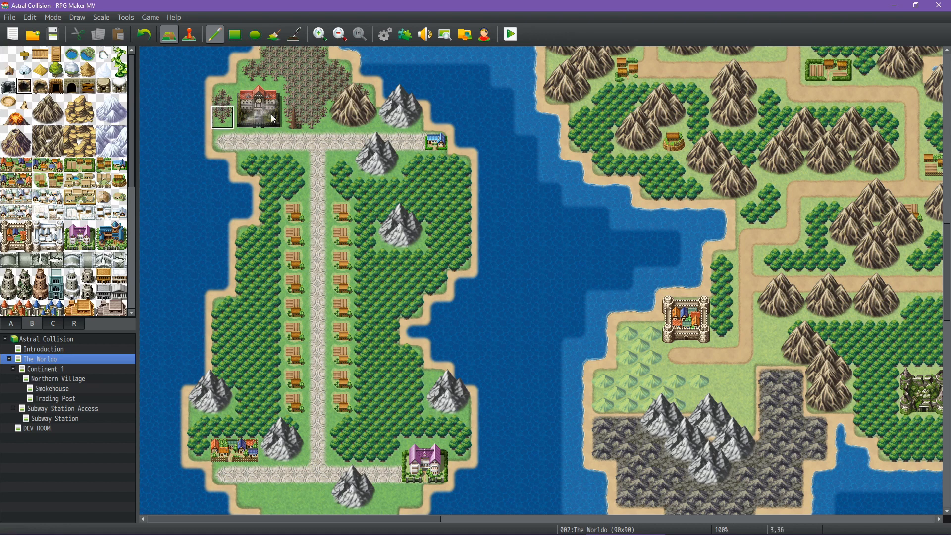
click(341, 118)
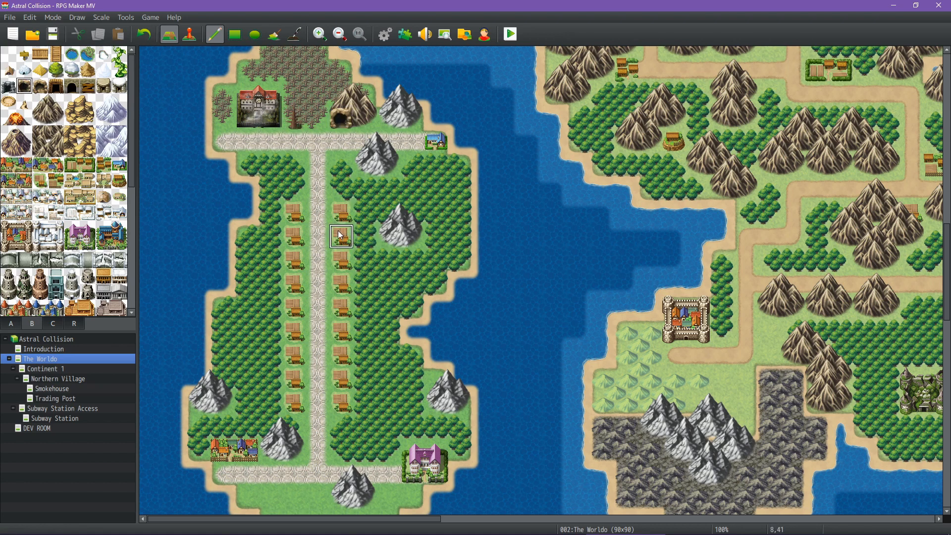
In the Astral Collision Math spreadsheet, fill the World Name cell (Victorian—14) with light green.
mouse_move(449, 534)
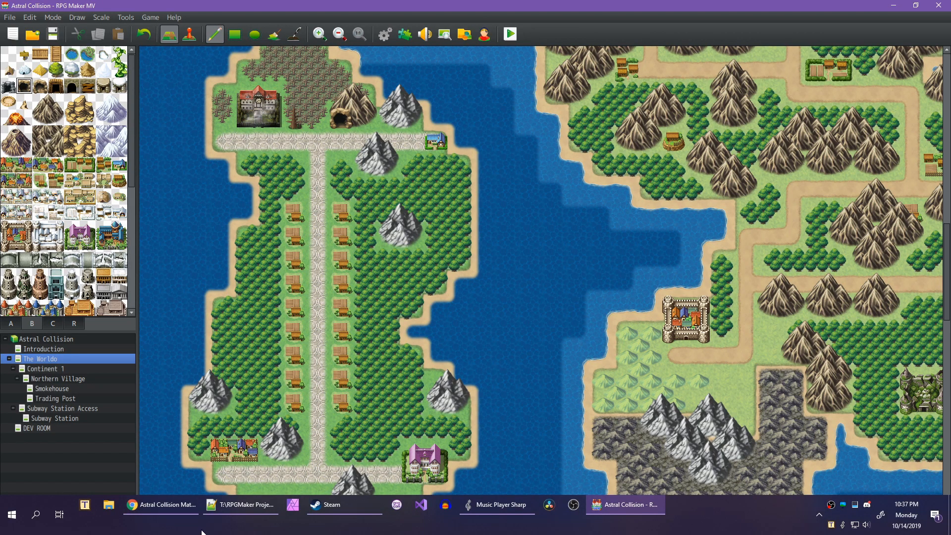
click(166, 512)
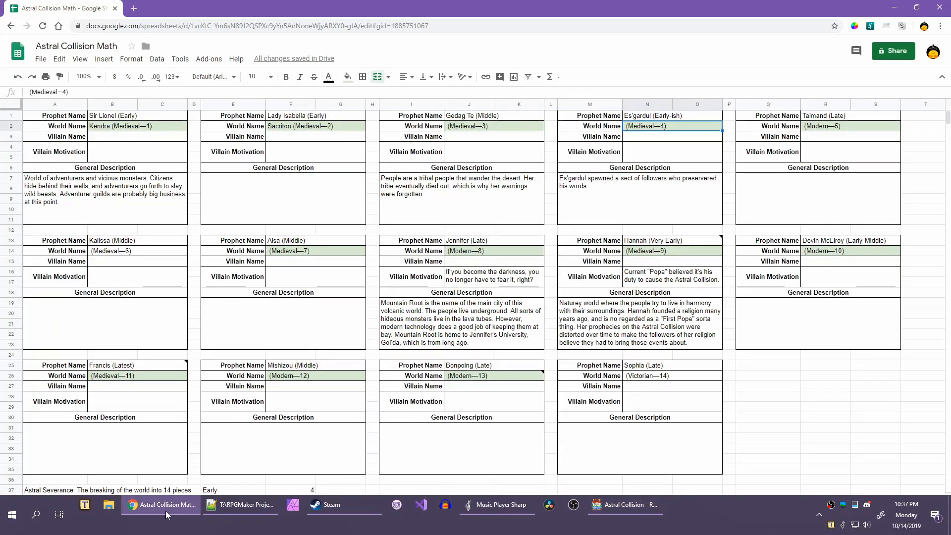
click(675, 378)
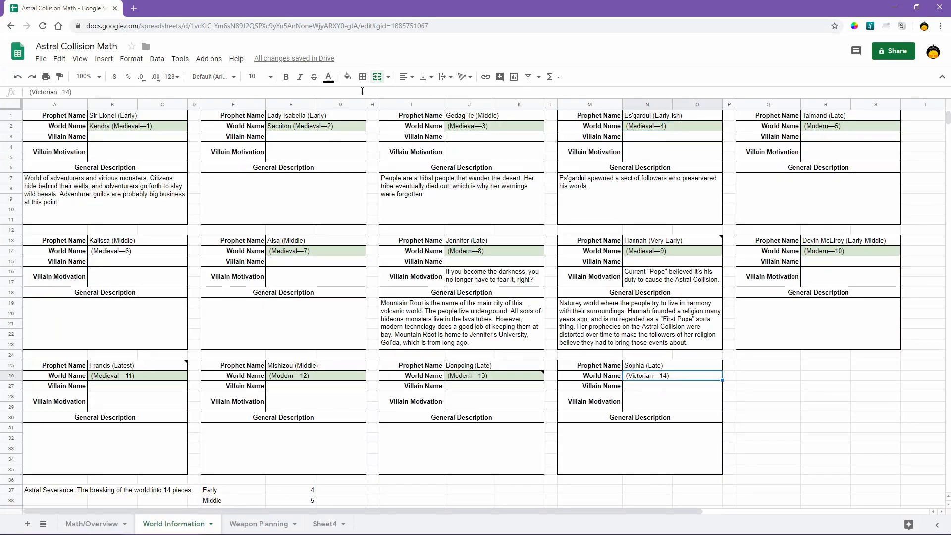
click(348, 77)
click(399, 136)
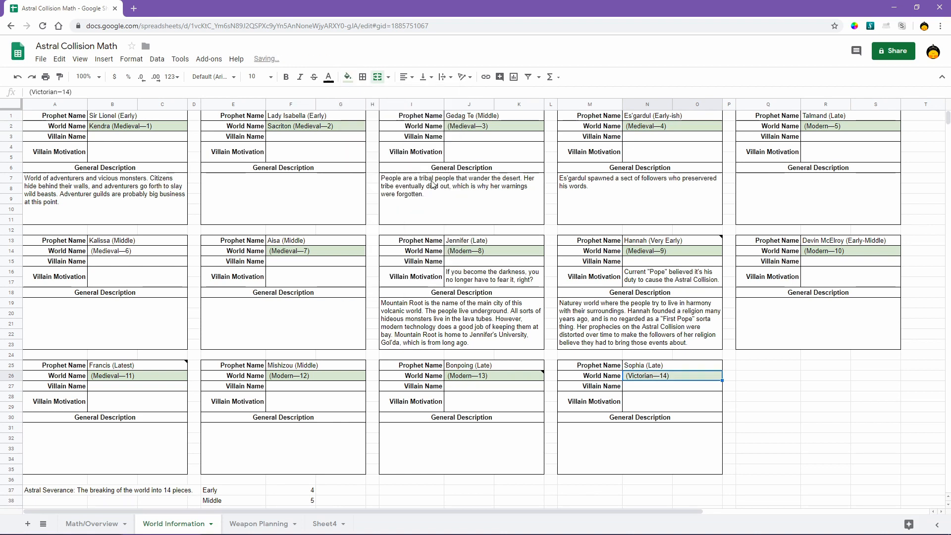
Back in RPG Maker MV, outline the northern half of the western island's coast with region ID 14.
click(618, 505)
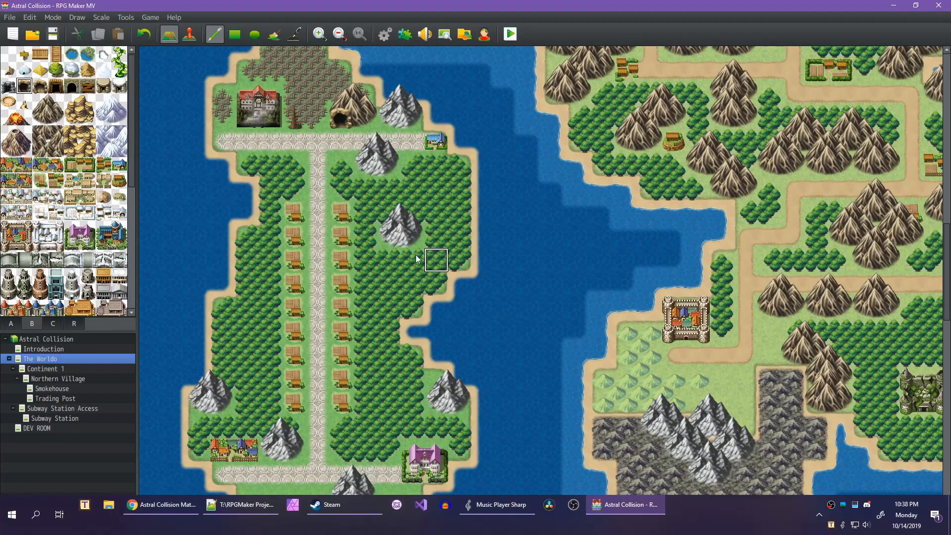
click(74, 323)
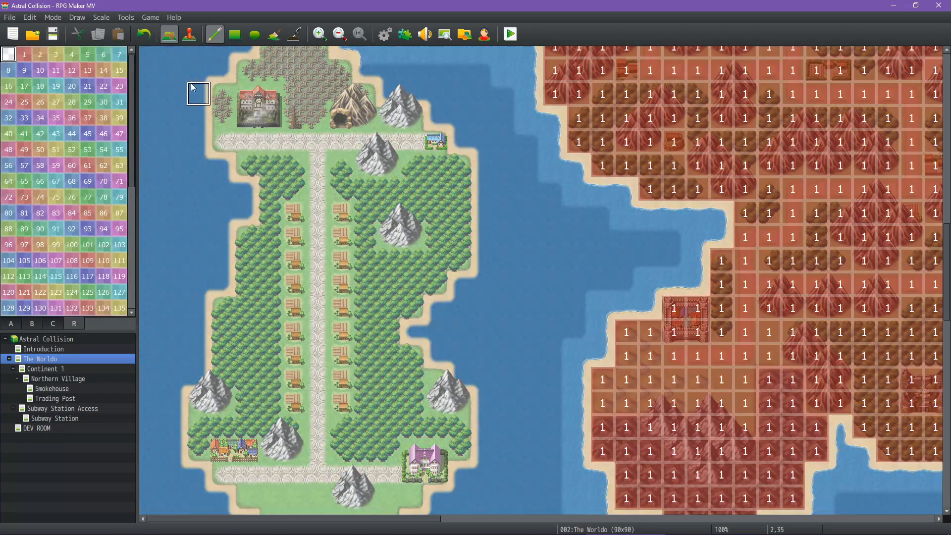
click(235, 34)
scroll(304, 162, up, 4)
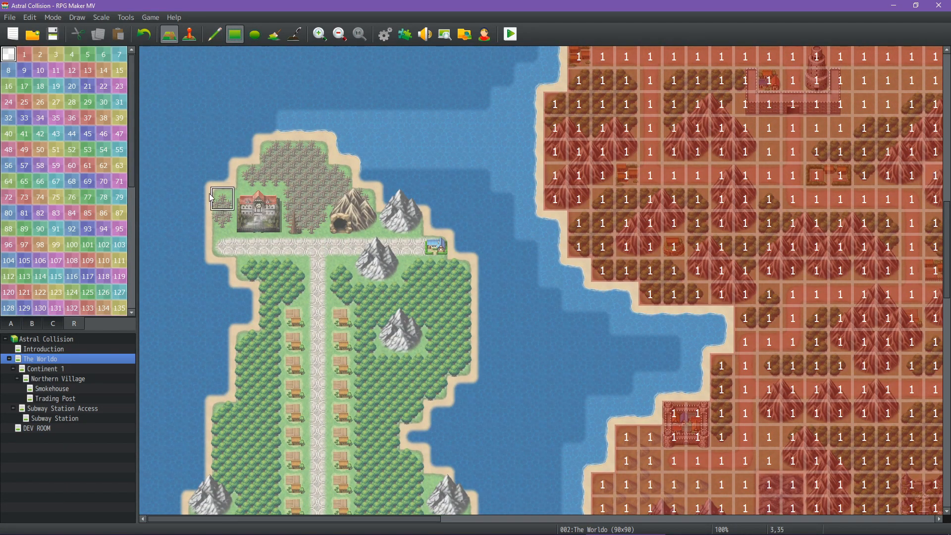
click(103, 70)
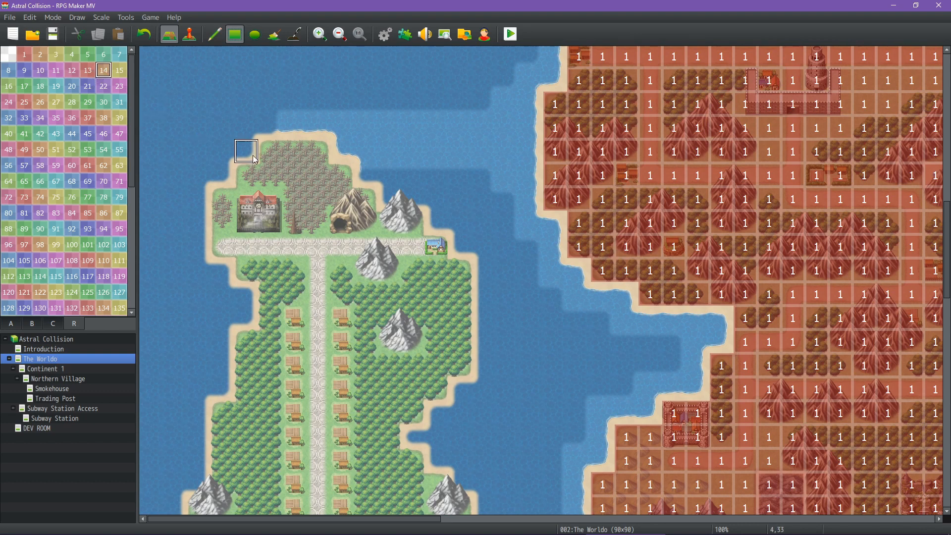
drag(270, 151, 318, 151)
mouse_move(254, 179)
mouse_down()
mouse_move(224, 203)
mouse_move(222, 233)
mouse_move(270, 322)
mouse_move(247, 347)
mouse_move(250, 394)
mouse_up()
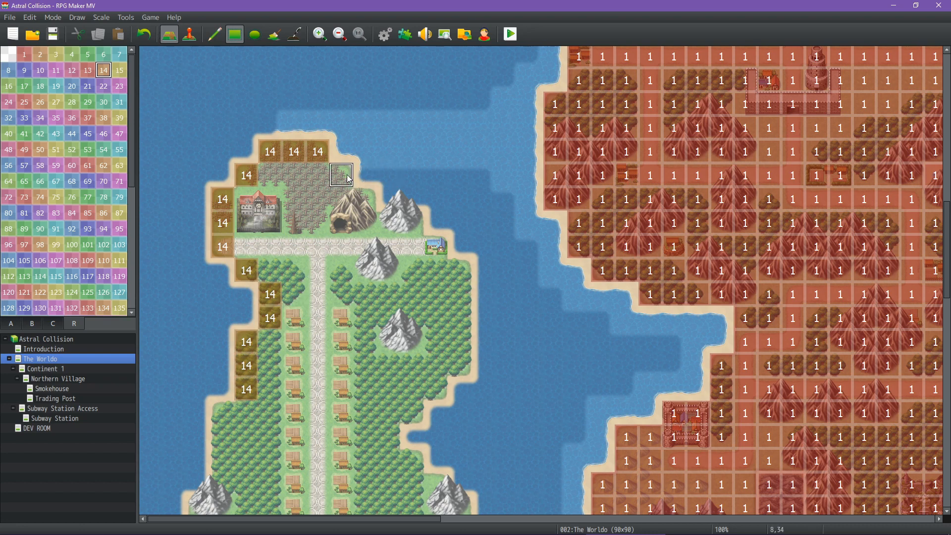
mouse_move(341, 176)
mouse_down()
mouse_move(447, 271)
mouse_move(463, 311)
mouse_move(461, 360)
mouse_up()
Continue the region 14 outline down the island's southeastern coast and around the southern shore to the southwestern coast.
scroll(463, 350, down, 5)
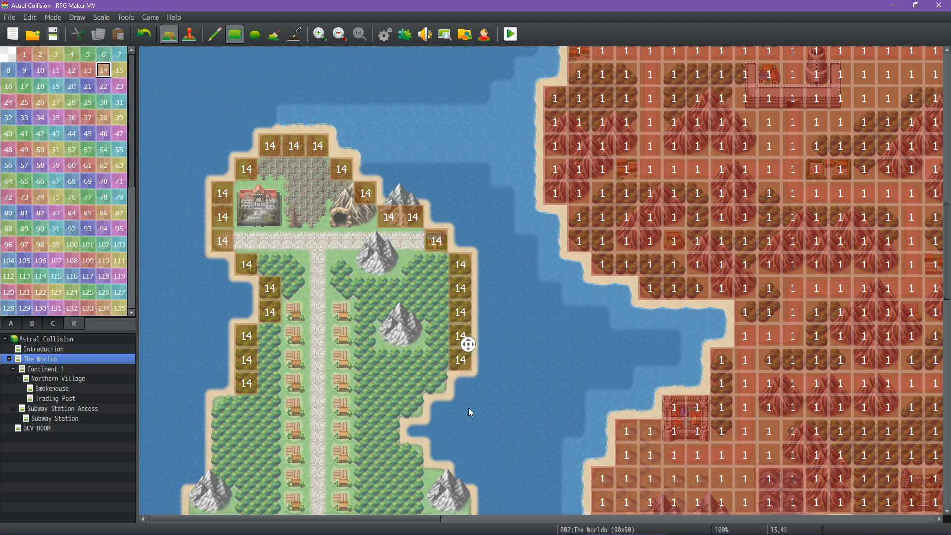
click(437, 163)
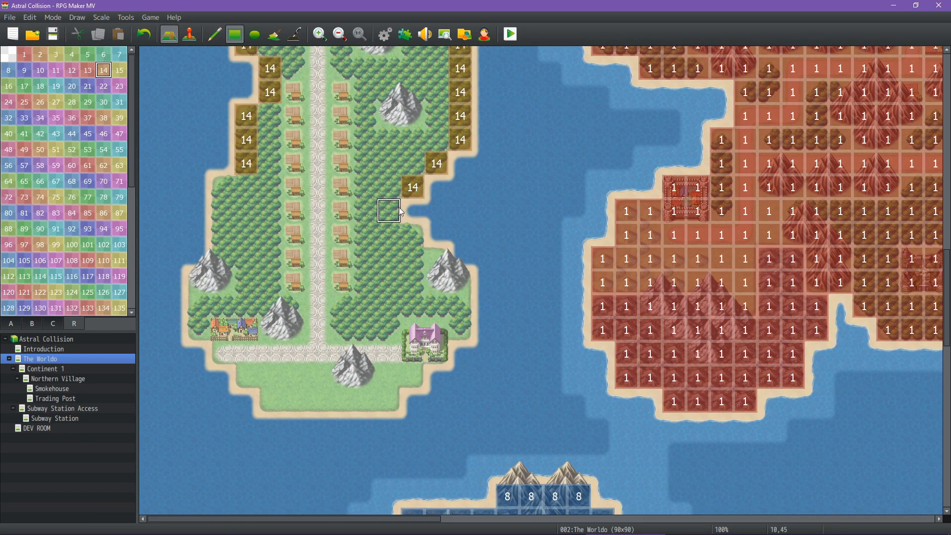
mouse_move(407, 238)
mouse_down()
mouse_move(464, 284)
mouse_move(459, 335)
mouse_move(435, 354)
mouse_up()
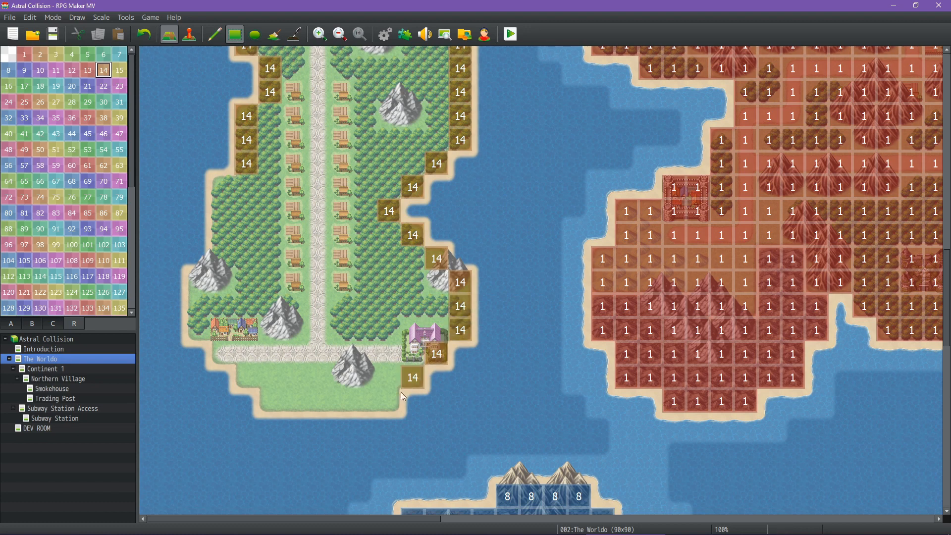
mouse_move(401, 394)
mouse_down()
mouse_move(279, 405)
mouse_move(200, 331)
mouse_move(200, 272)
mouse_up()
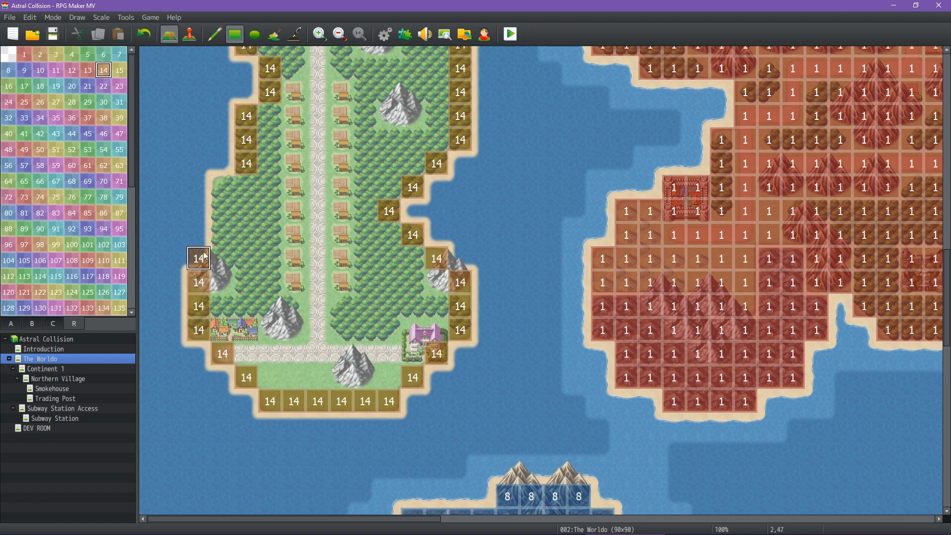
Erase the stray region tile off the southwestern coast, close the western outline, and flood-fill the island's interior with region 14.
right_click(196, 221)
click(196, 249)
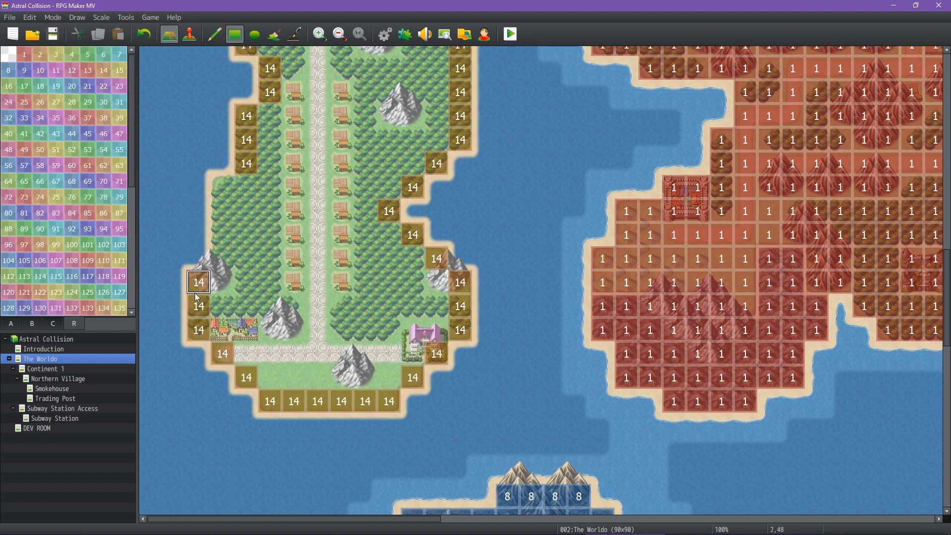
drag(223, 258, 222, 188)
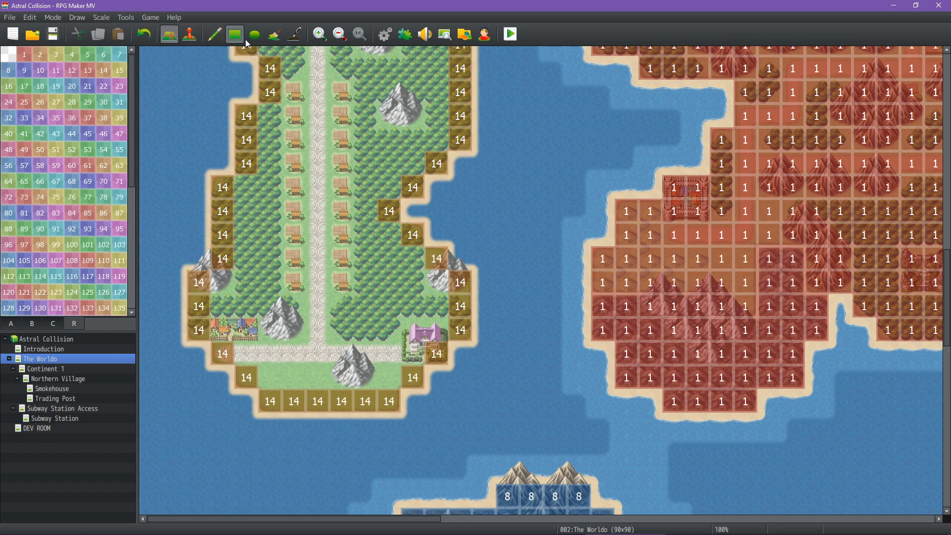
click(275, 34)
click(317, 233)
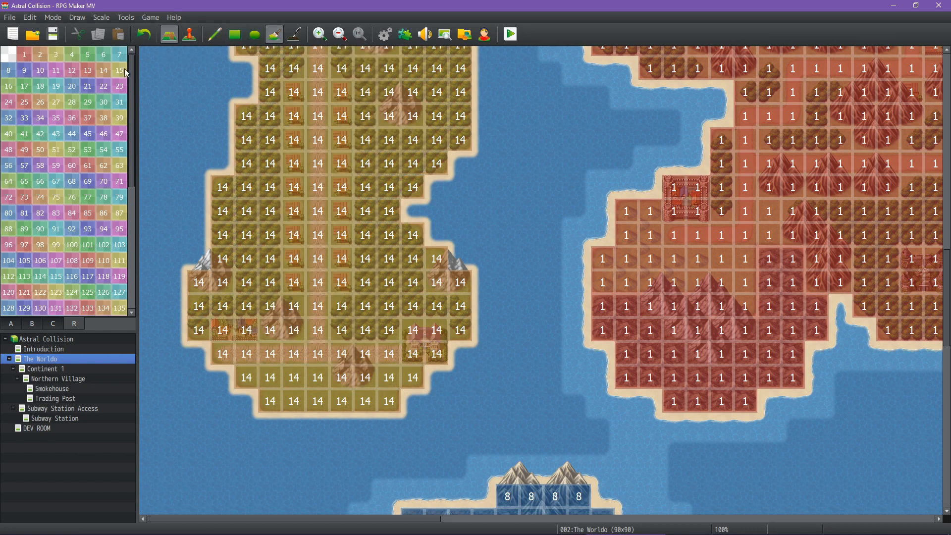
Add a green forest tile behind the southeastern coastal mountain and redraw the mountain's upper-left quarter over it.
click(10, 327)
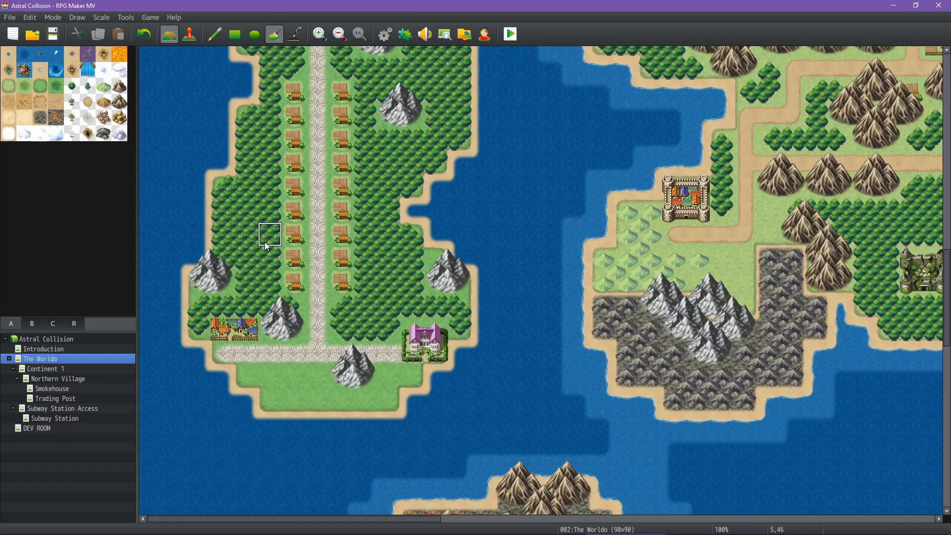
click(72, 86)
click(214, 34)
click(429, 256)
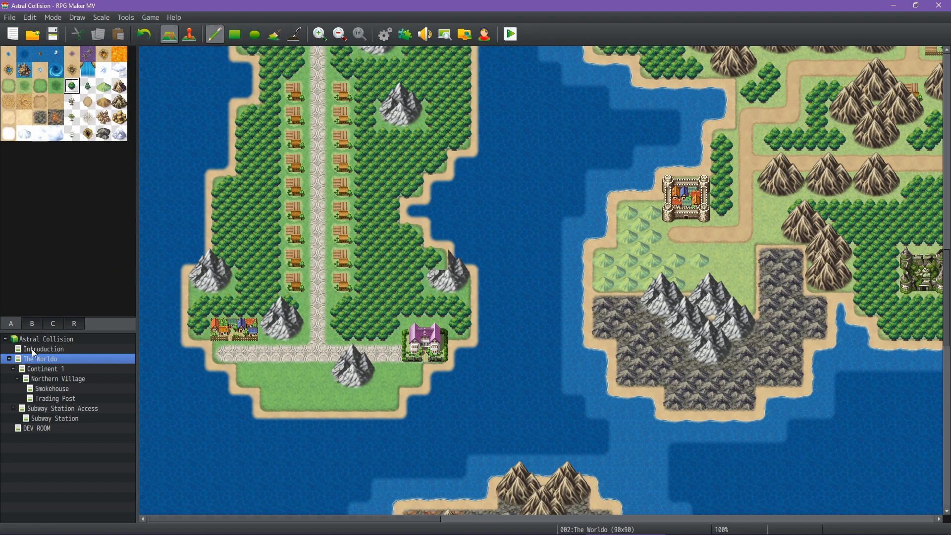
click(53, 324)
click(56, 102)
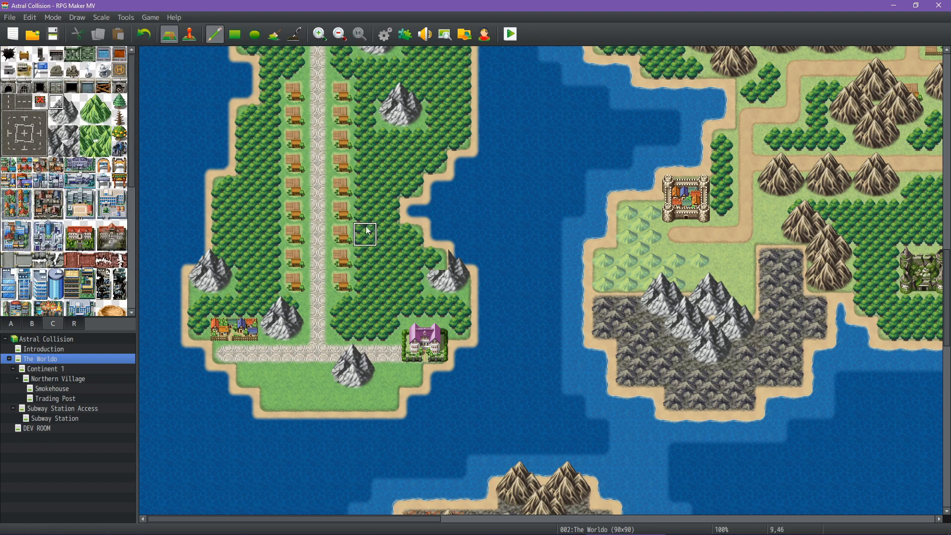
click(440, 263)
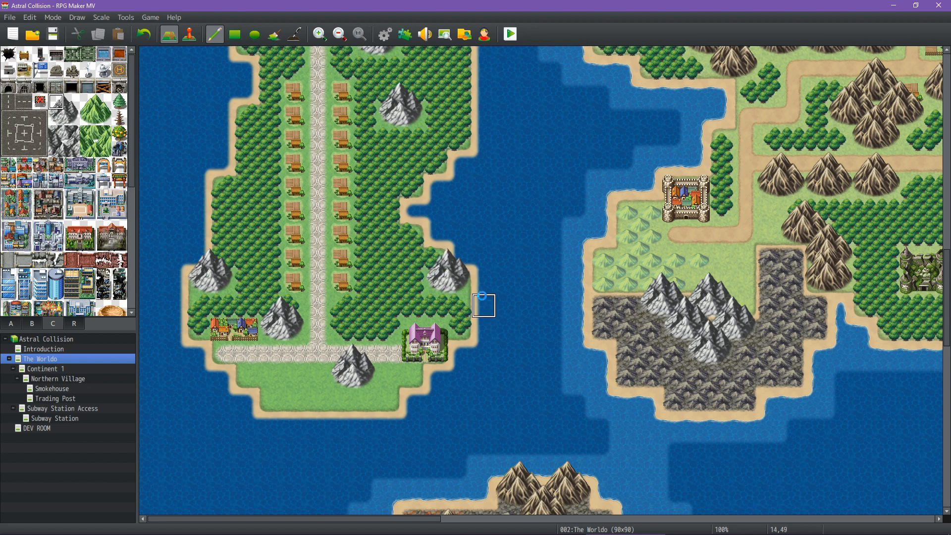
scroll(436, 282, up, 2)
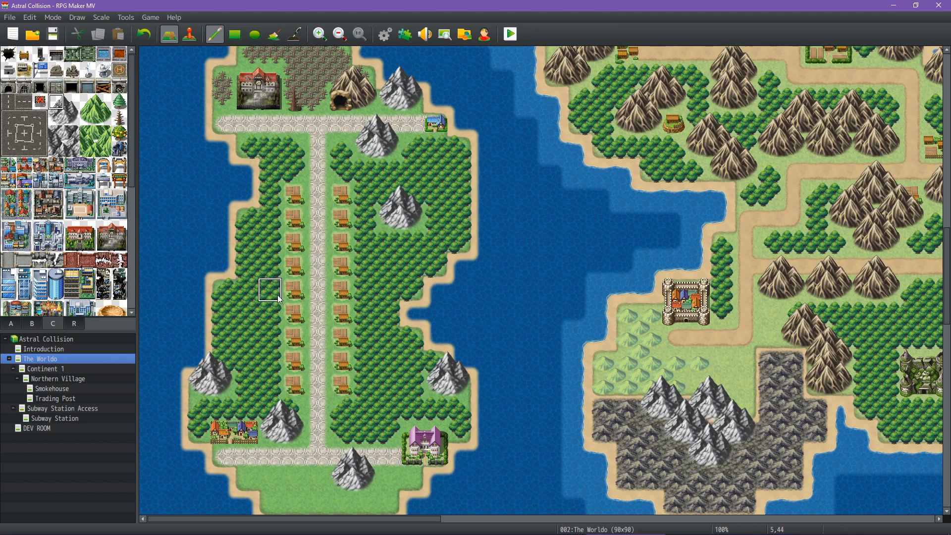
scroll(410, 278, up, 3)
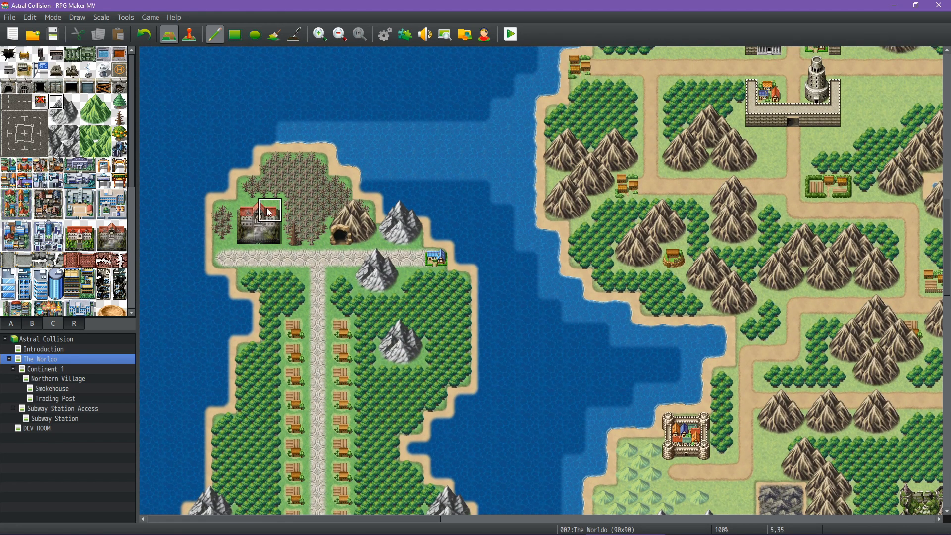
Extend the dead forest behind the red-roofed building in the western island's north and redraw the building's upper half over it.
right_click(277, 193)
drag(273, 205, 247, 204)
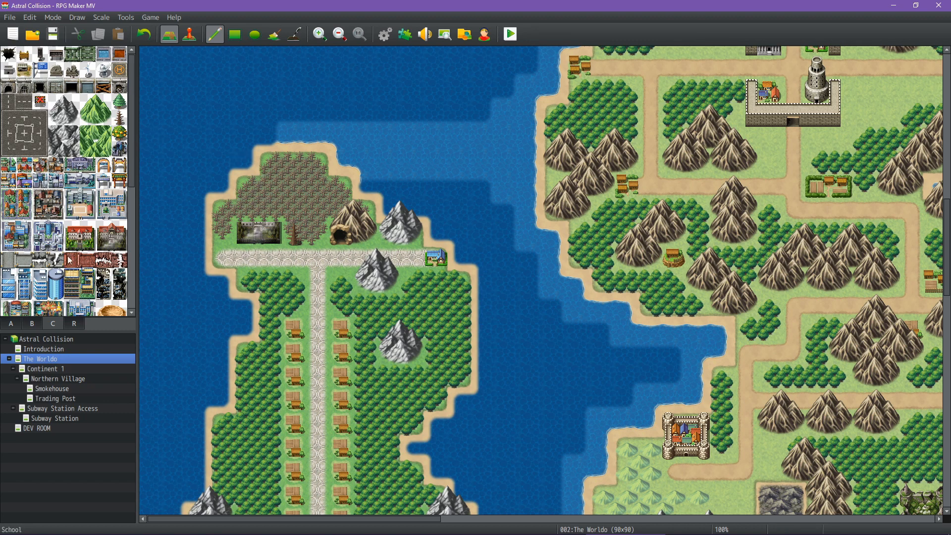
drag(106, 234, 118, 236)
click(257, 220)
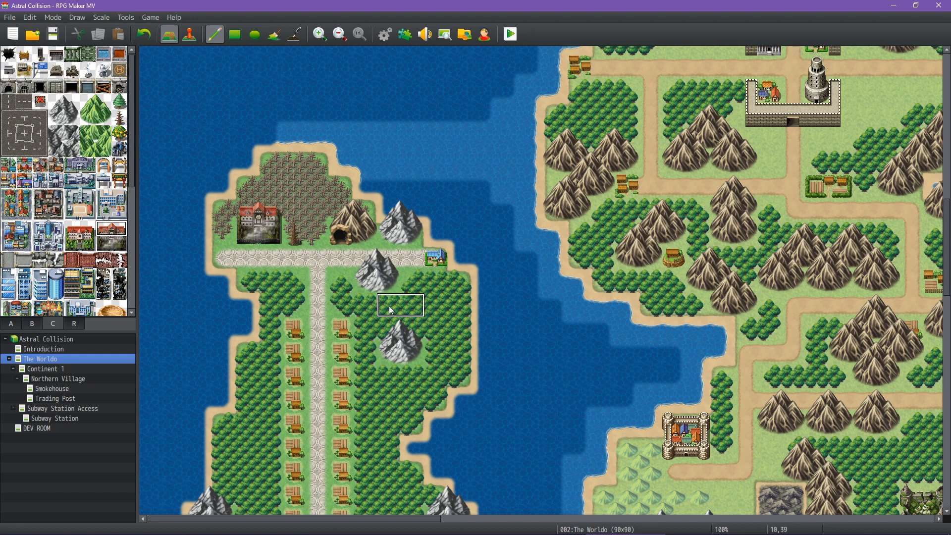
Paint a purple swamp landmass in the open sea east of the small cave island, using two overlapping ellipses that extend southeast.
scroll(379, 302, down, 2)
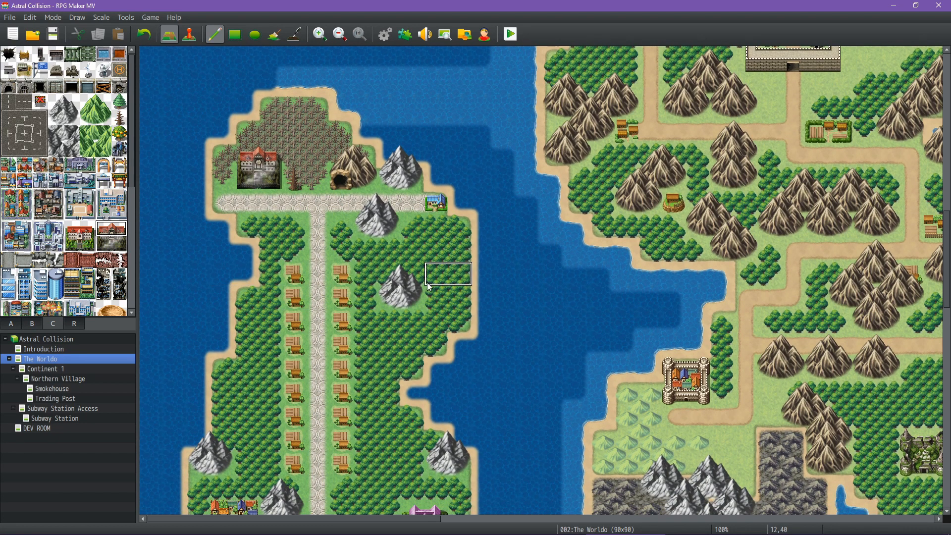
middle_drag(427, 281, 411, 237)
middle_drag(357, 272, 341, 327)
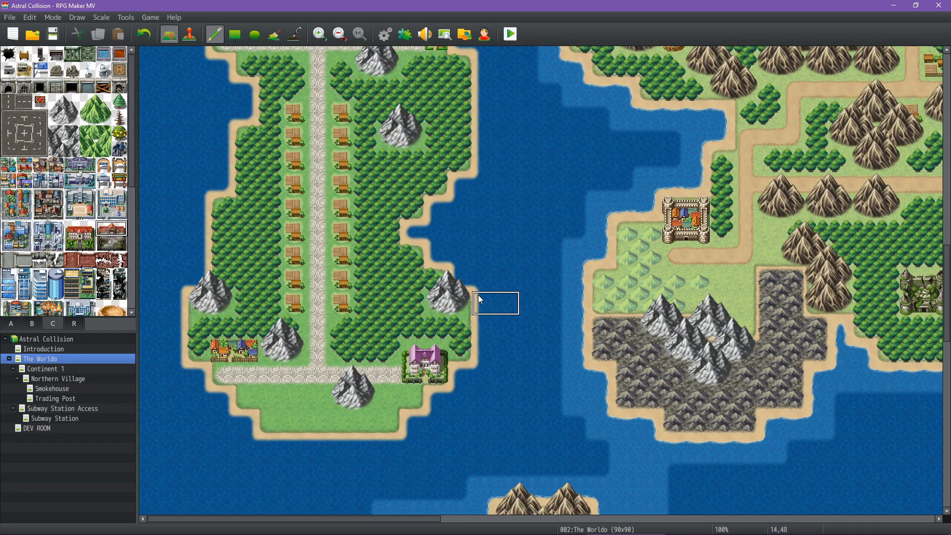
middle_drag(481, 314, 426, 365)
middle_drag(457, 329, 680, 323)
middle_drag(637, 284, 718, 203)
middle_drag(535, 223, 496, 218)
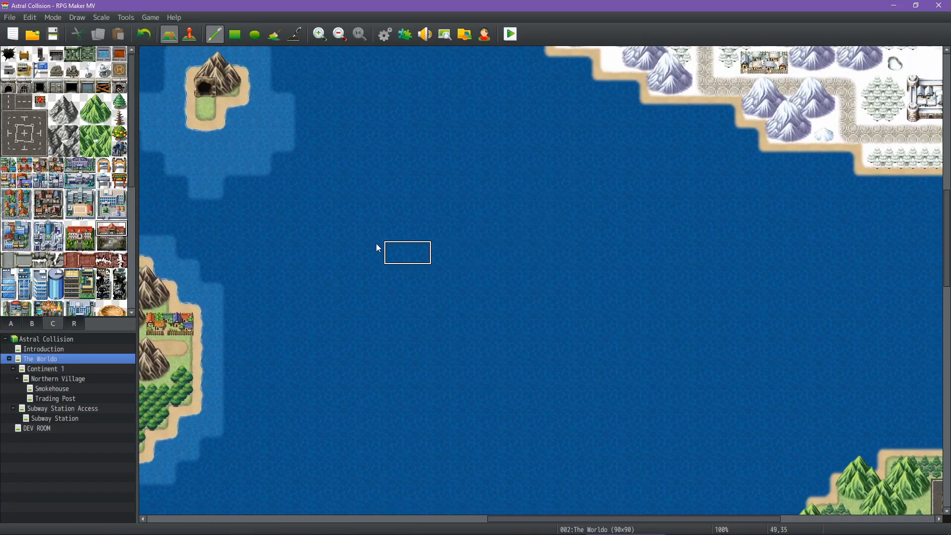
click(14, 325)
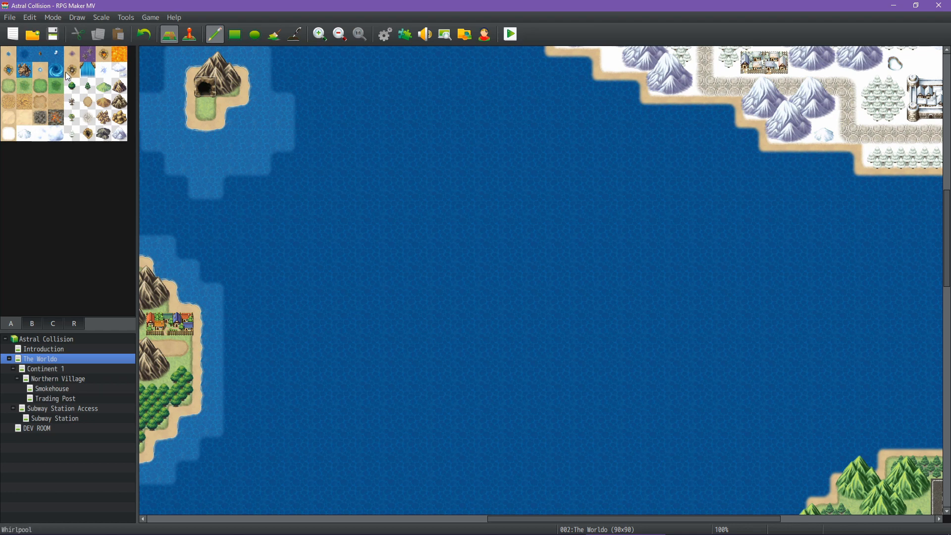
click(71, 55)
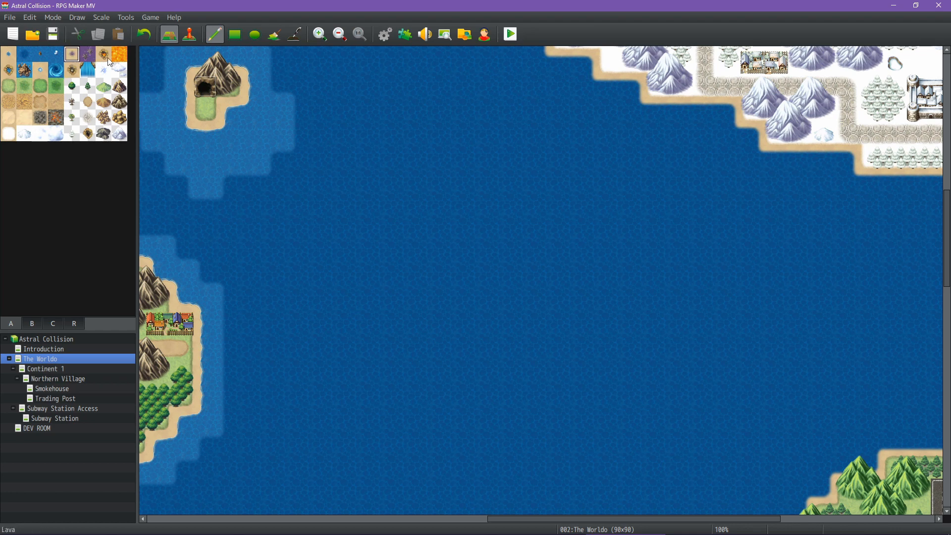
click(254, 35)
mouse_move(563, 252)
mouse_down()
mouse_move(479, 333)
mouse_move(399, 366)
mouse_up()
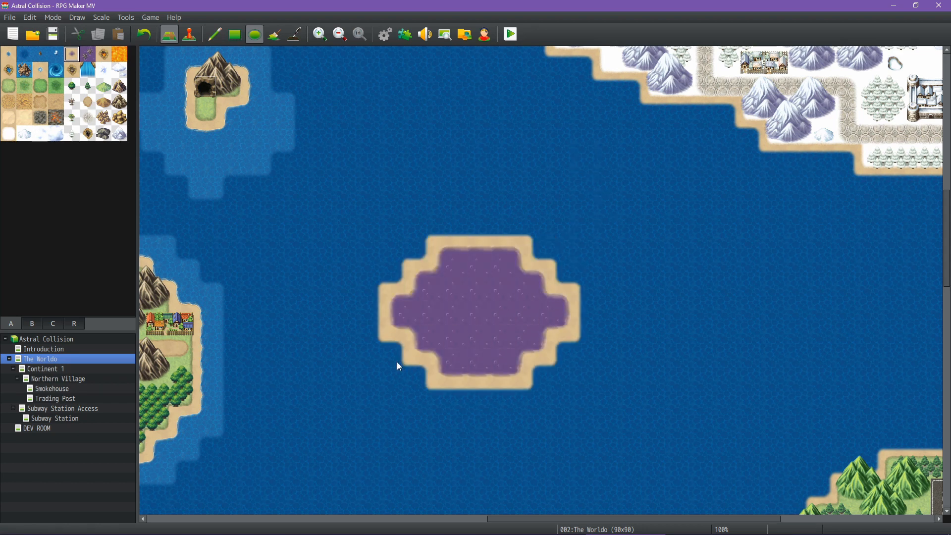
mouse_move(490, 322)
mouse_down()
mouse_move(566, 409)
mouse_move(596, 425)
mouse_up()
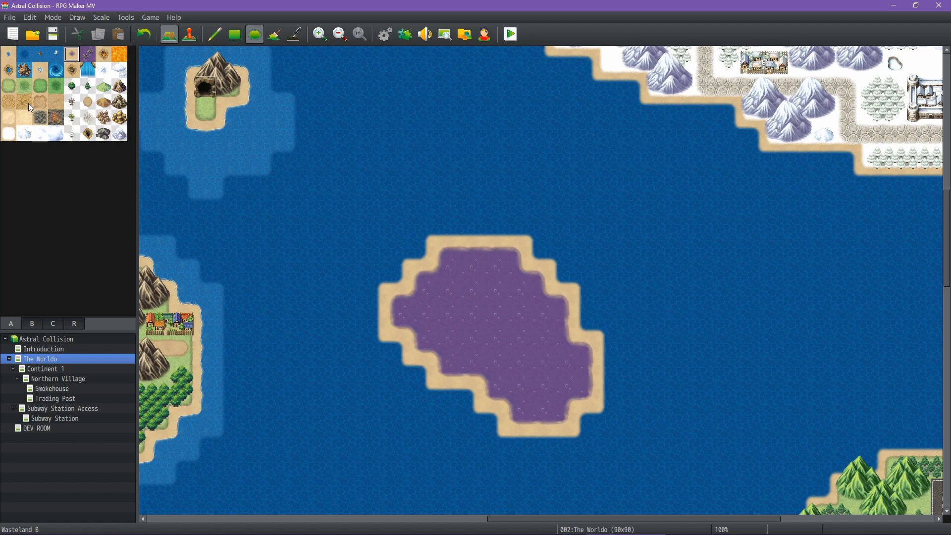
Examine the existing purple swamp island, the volcanic island and the surrounding coasts around the new swamp landmass.
middle_click(369, 247)
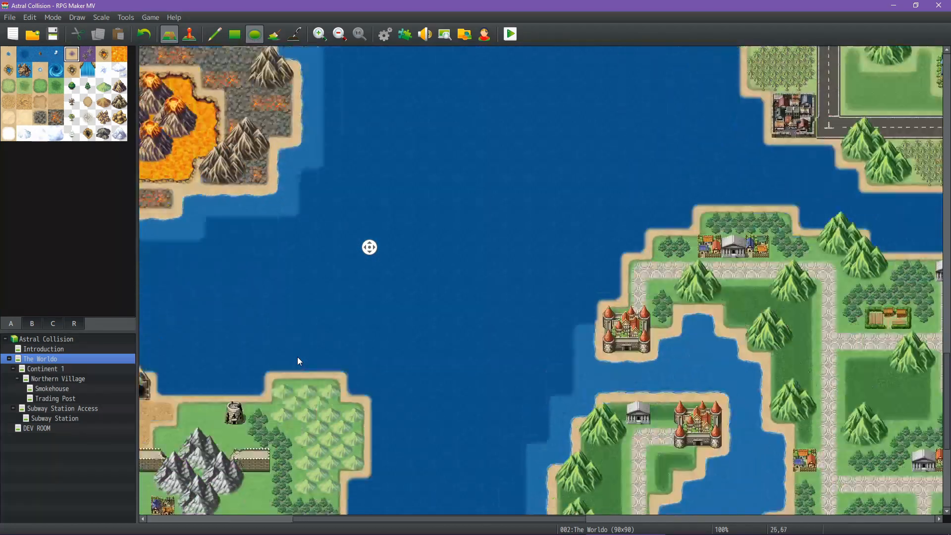
middle_click(300, 350)
middle_click(304, 336)
middle_click(248, 281)
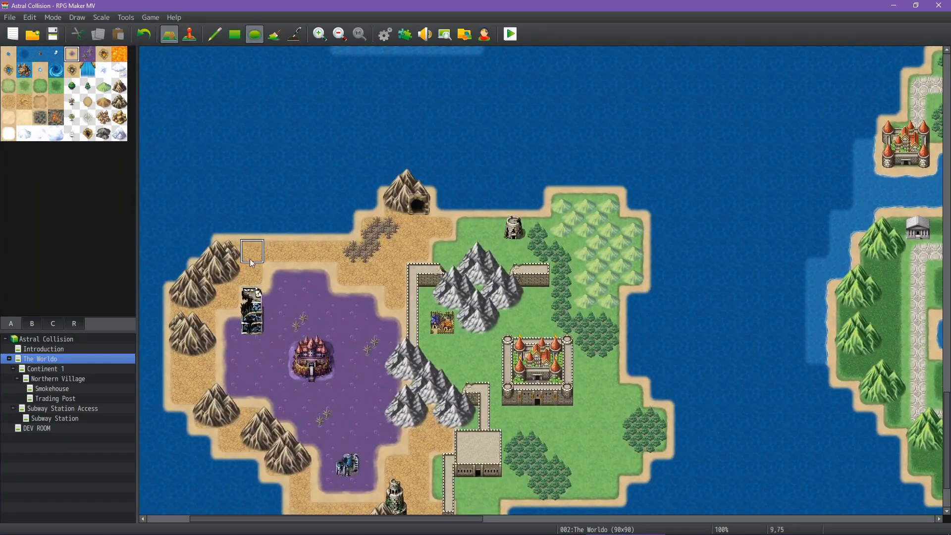
middle_click(271, 196)
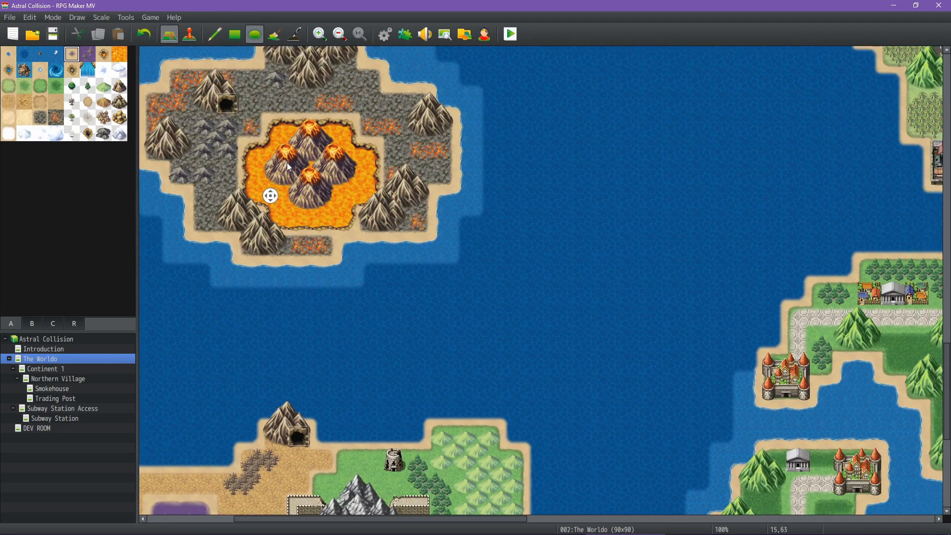
middle_click(409, 263)
middle_click(410, 262)
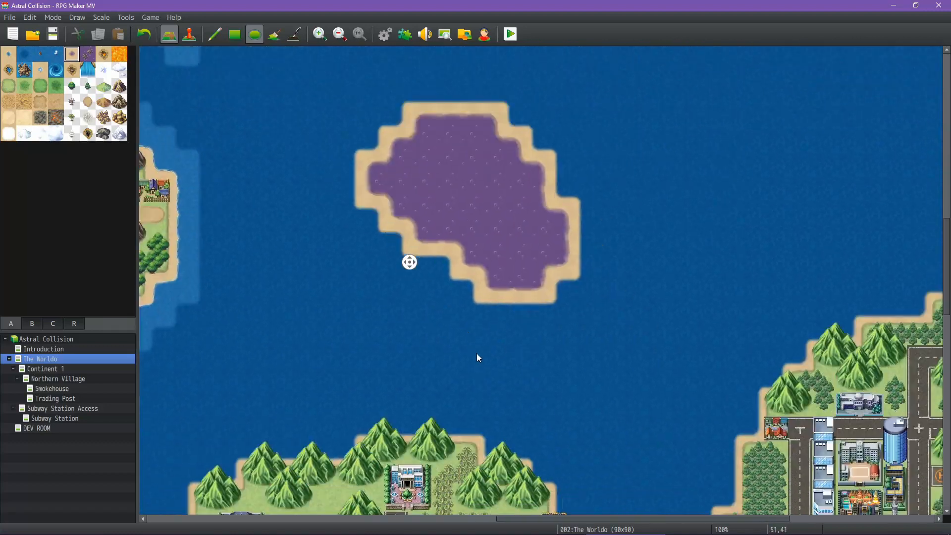
middle_click(423, 279)
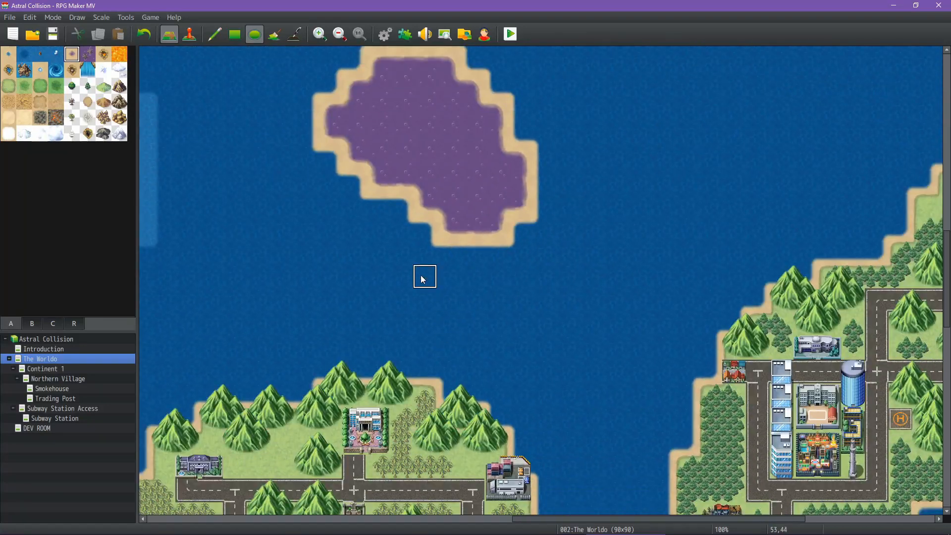
middle_click(423, 279)
middle_click(412, 203)
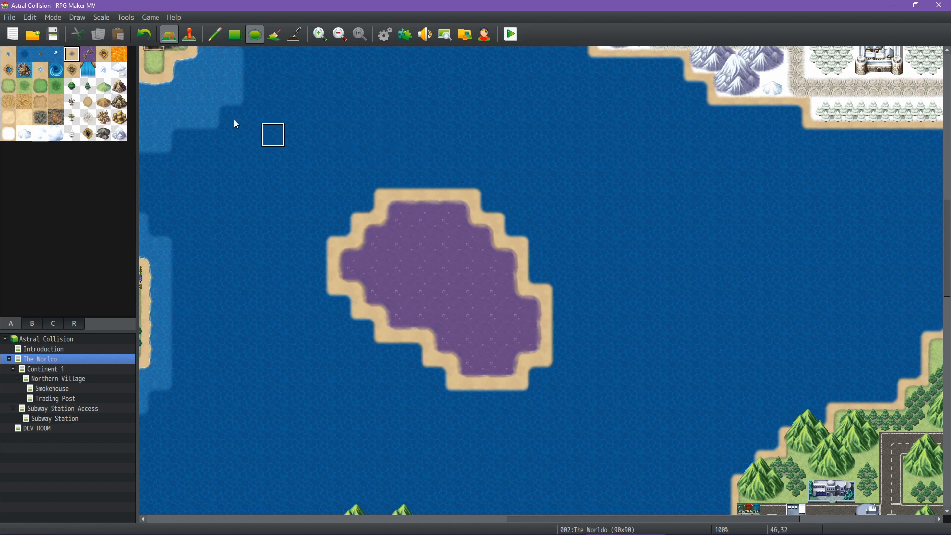
Outline a light-green grassland along the swamp's eastern side with the pencil, widen its northeastern edge, and flood-fill the interior.
click(9, 88)
click(218, 36)
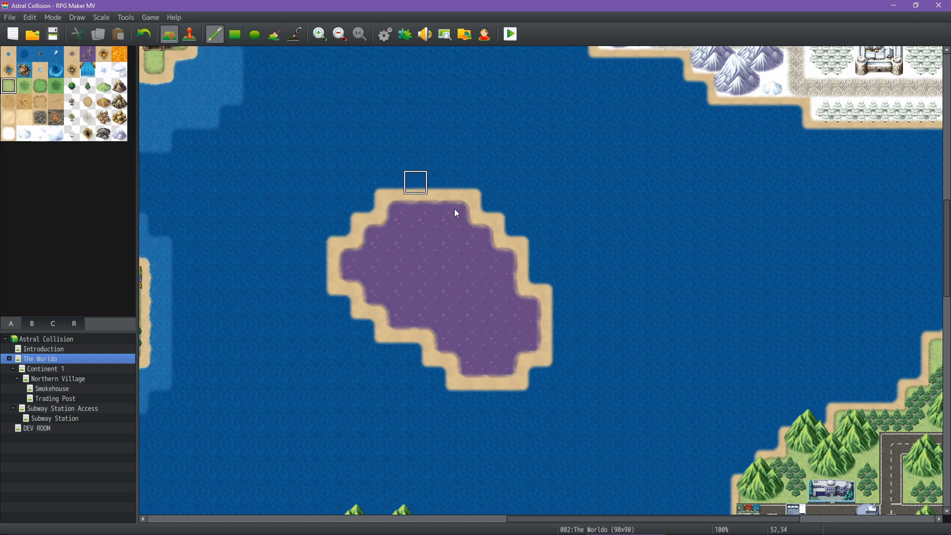
mouse_move(460, 184)
mouse_down()
mouse_move(537, 155)
mouse_move(587, 178)
mouse_move(638, 219)
mouse_move(685, 291)
mouse_move(655, 405)
mouse_move(527, 415)
mouse_move(510, 395)
mouse_up()
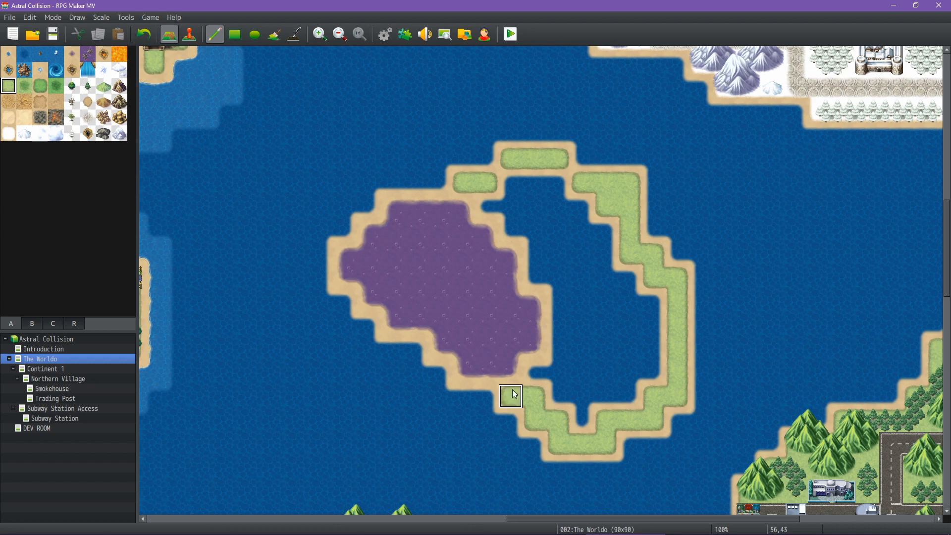
click(653, 235)
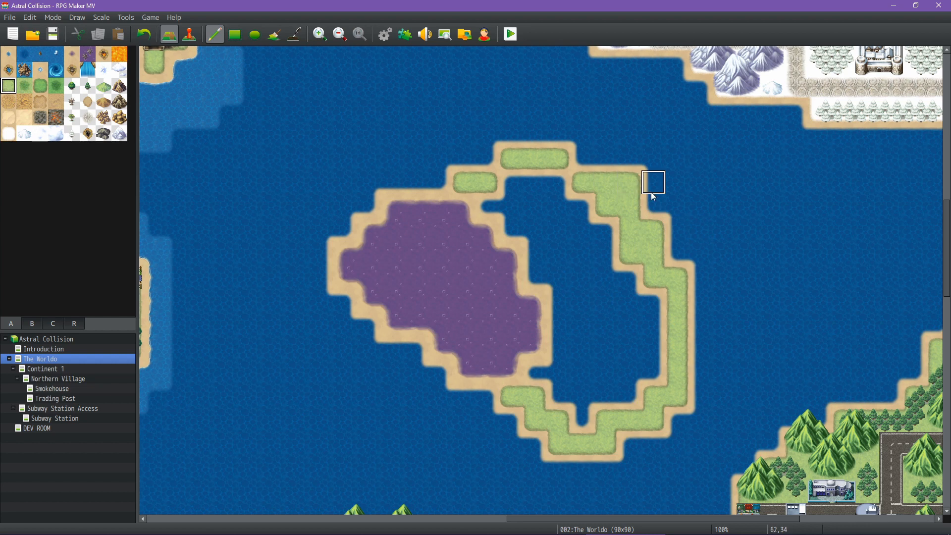
click(274, 34)
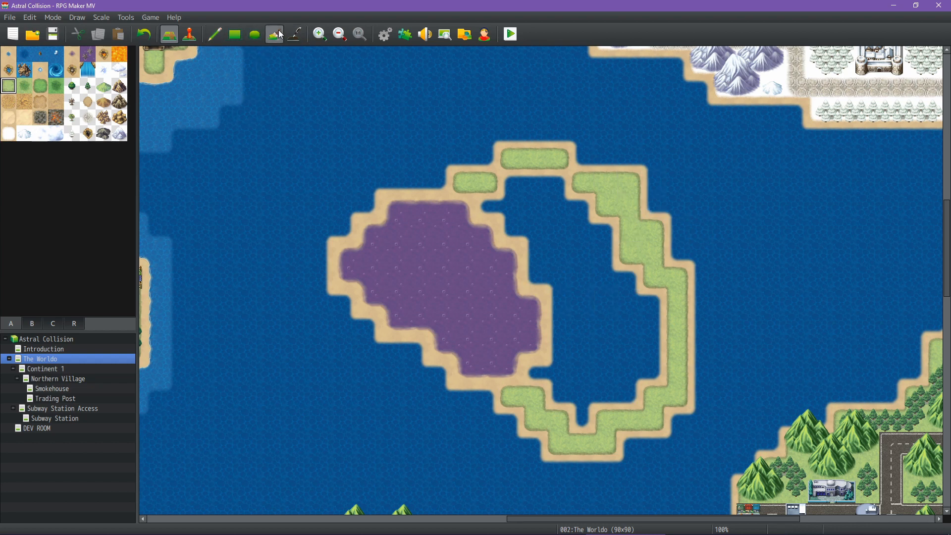
click(578, 271)
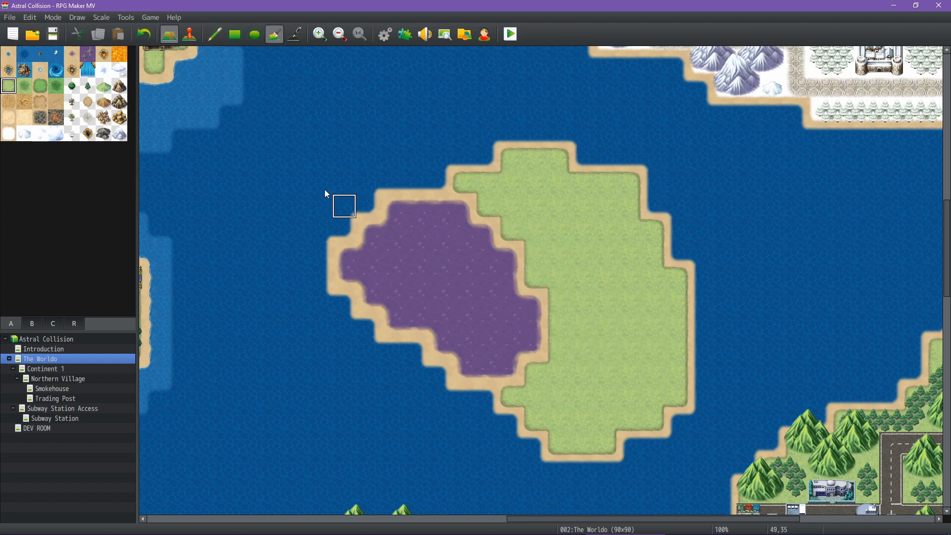
Outline a darker-green grassland around the swamp's western side, trim its southeastern corner, and flood-fill the interior.
click(46, 84)
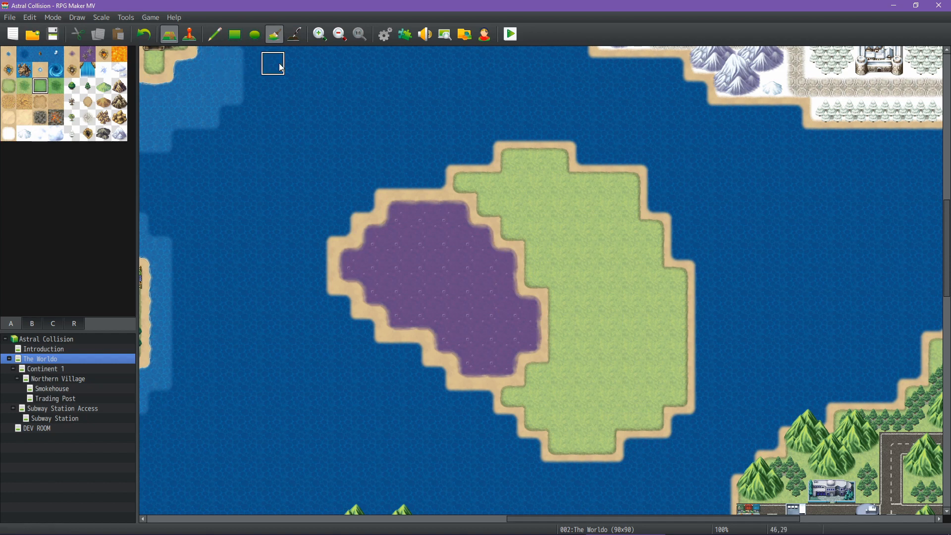
click(215, 35)
mouse_move(385, 186)
mouse_down()
mouse_move(350, 184)
mouse_move(273, 208)
mouse_move(268, 372)
mouse_move(338, 431)
mouse_move(421, 446)
mouse_move(449, 410)
mouse_up()
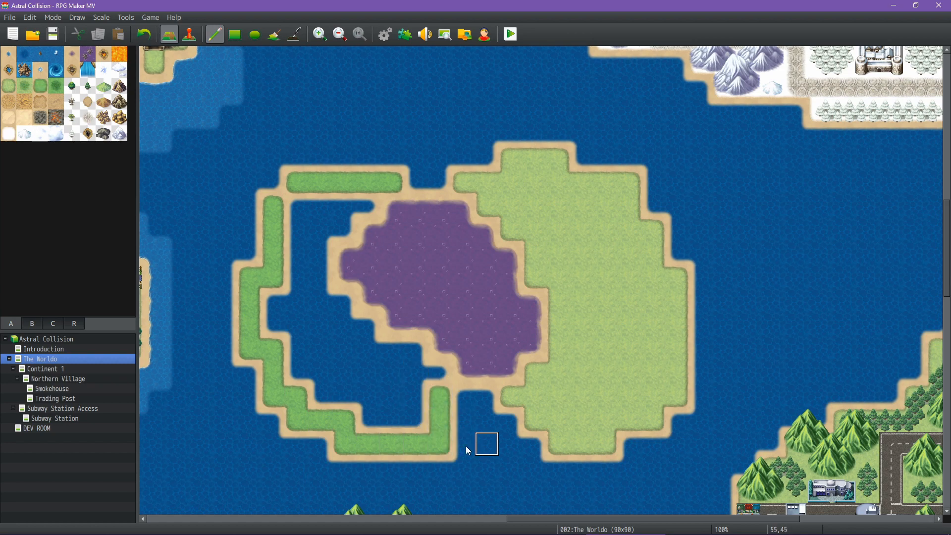
click(440, 445)
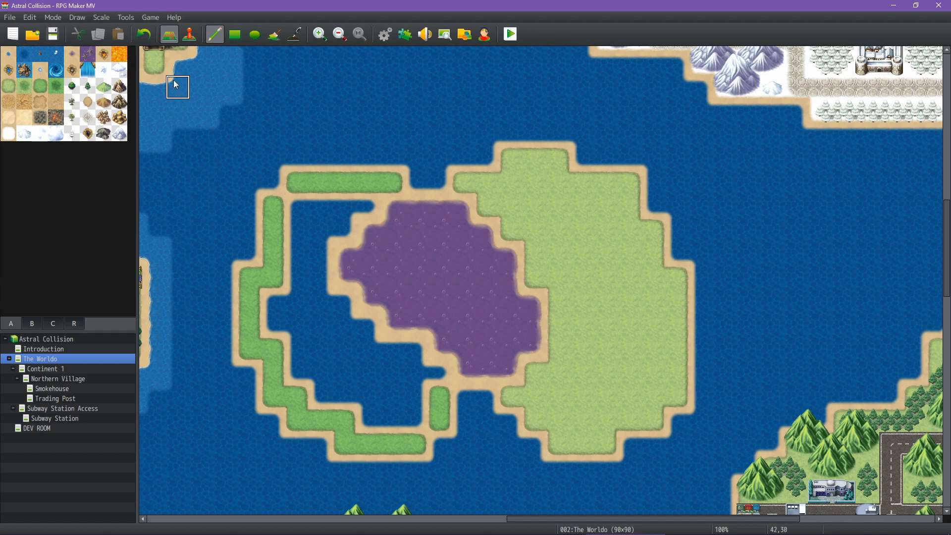
click(274, 35)
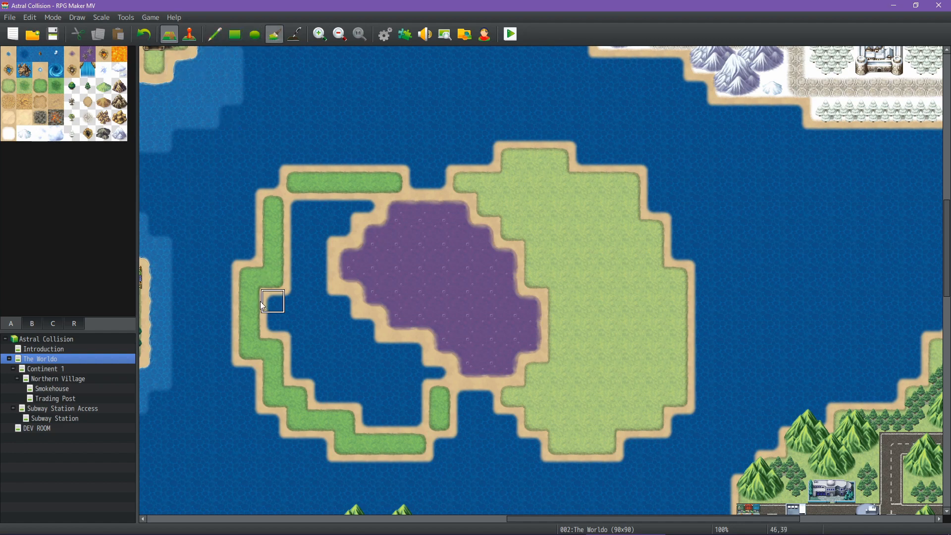
click(317, 319)
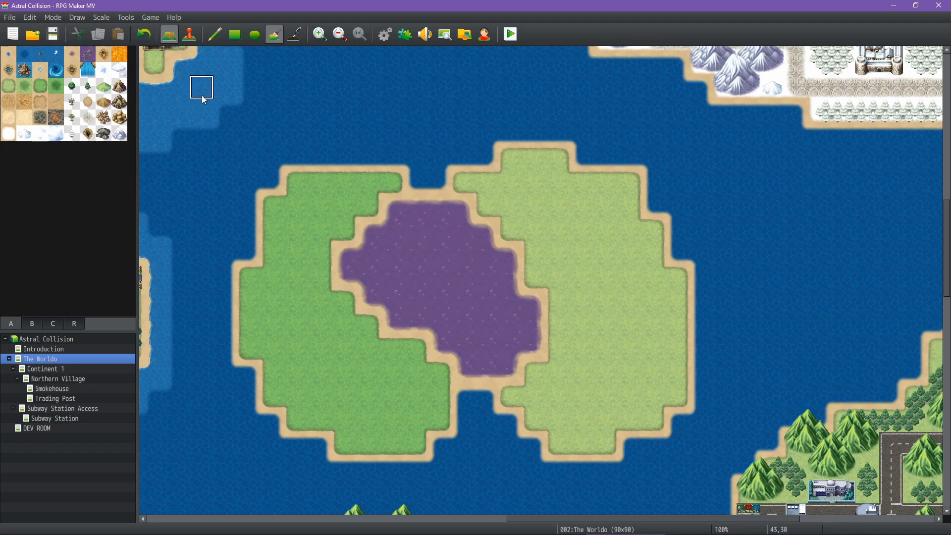
Scatter three dead-tree tiles across the northern, southwestern and southeastern parts of the purple swamp.
click(89, 54)
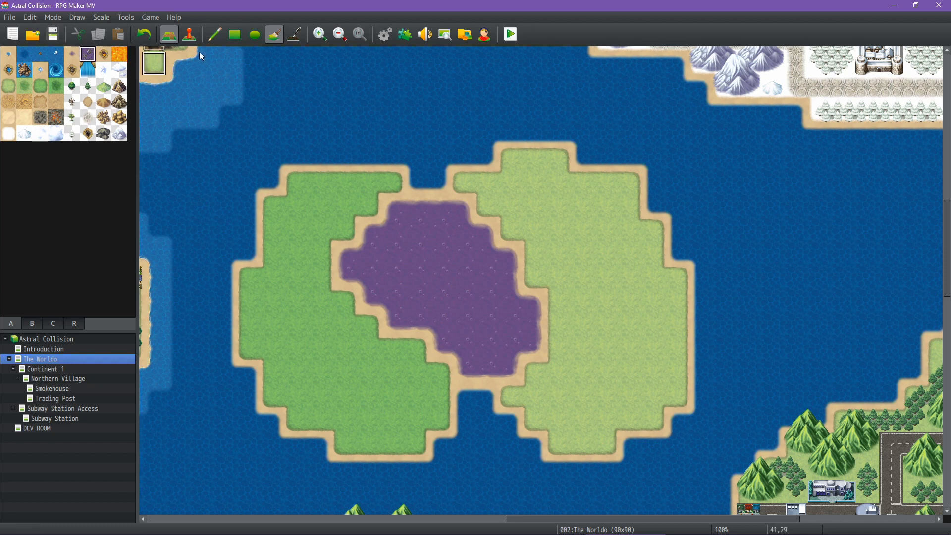
click(215, 36)
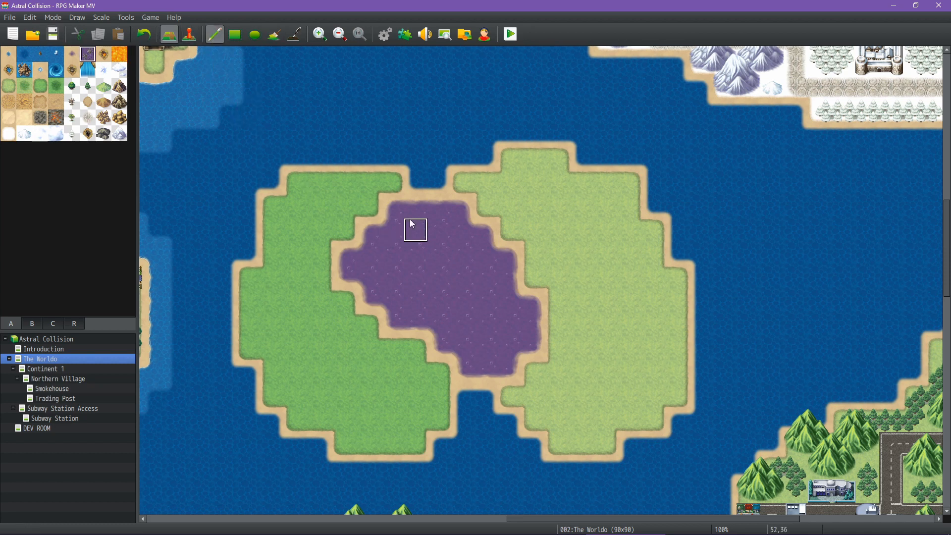
click(437, 228)
click(417, 297)
click(487, 325)
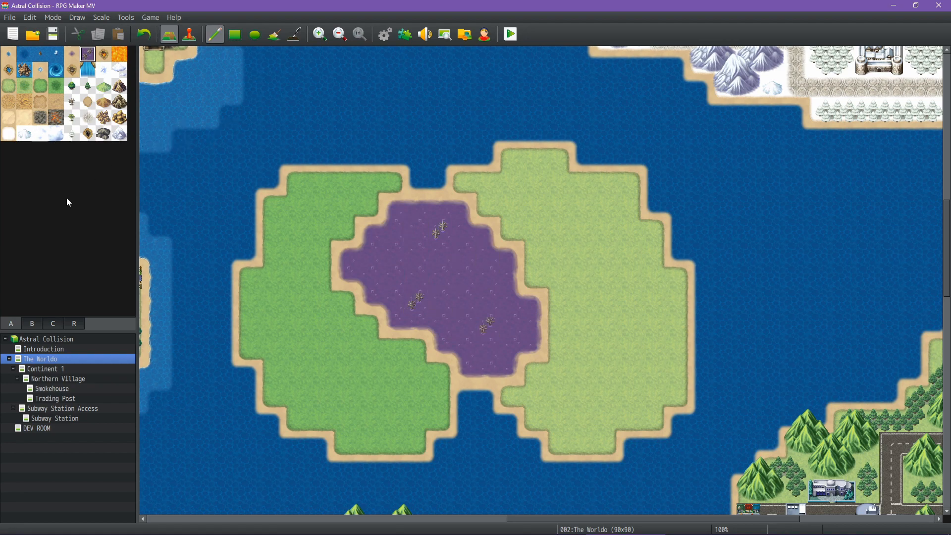
Place Rock Mountains around the swamp: two each at its northwestern, northeastern and southeastern edges and one at the southwestern edge.
click(53, 323)
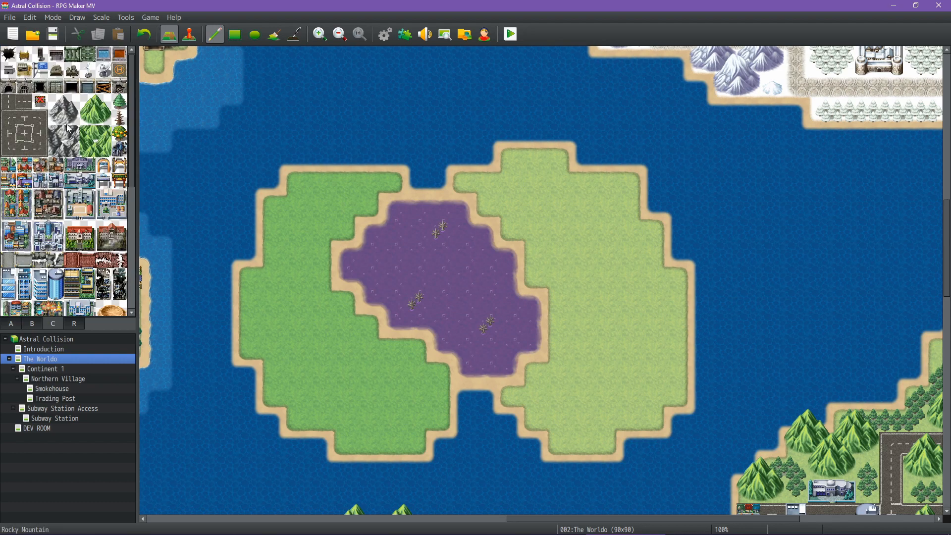
click(32, 326)
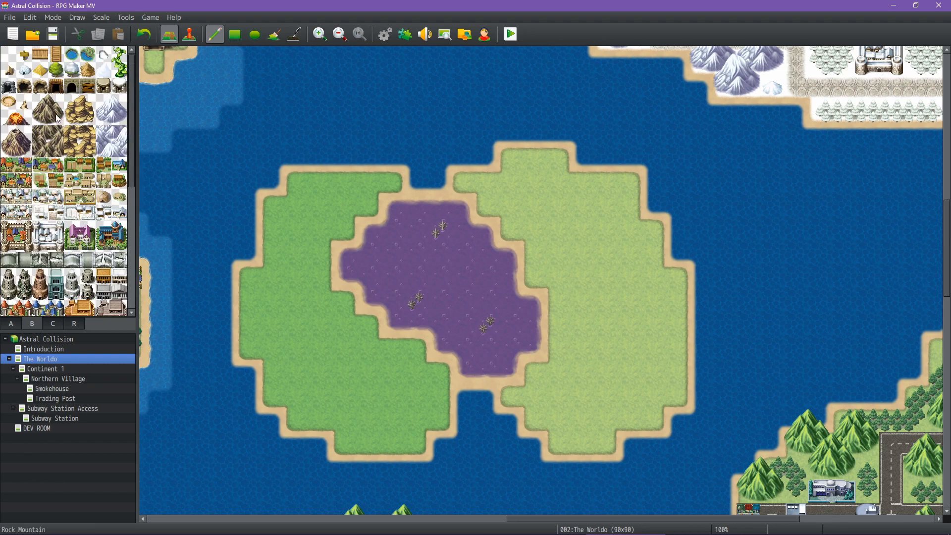
click(44, 105)
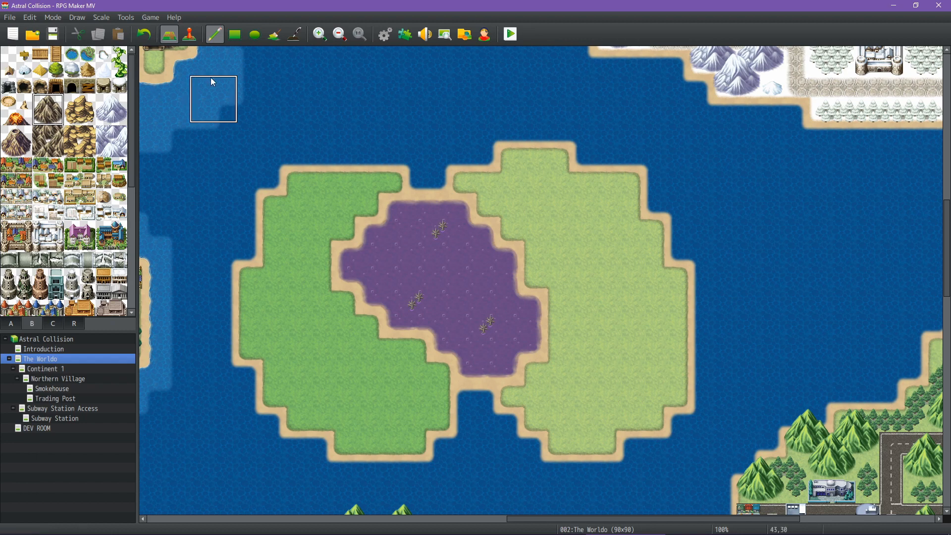
click(470, 160)
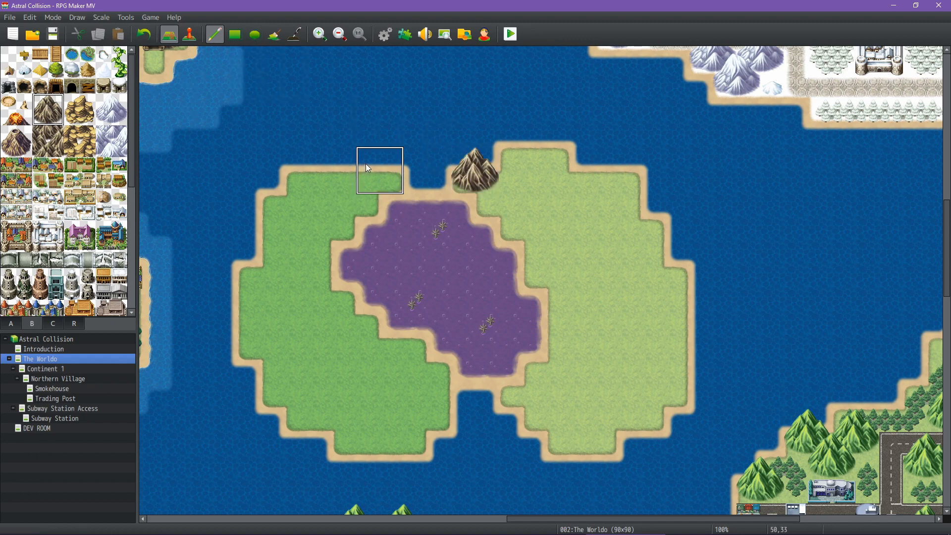
click(369, 162)
click(492, 178)
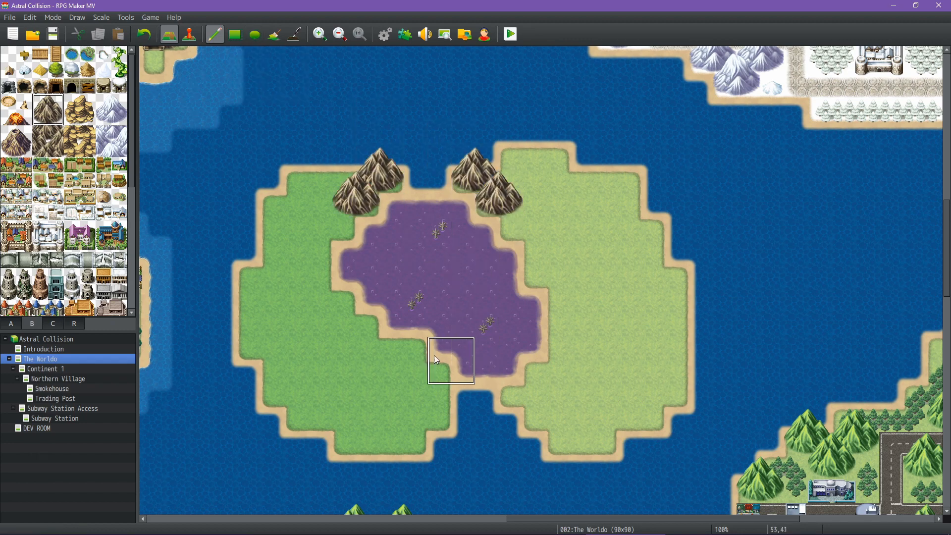
click(404, 354)
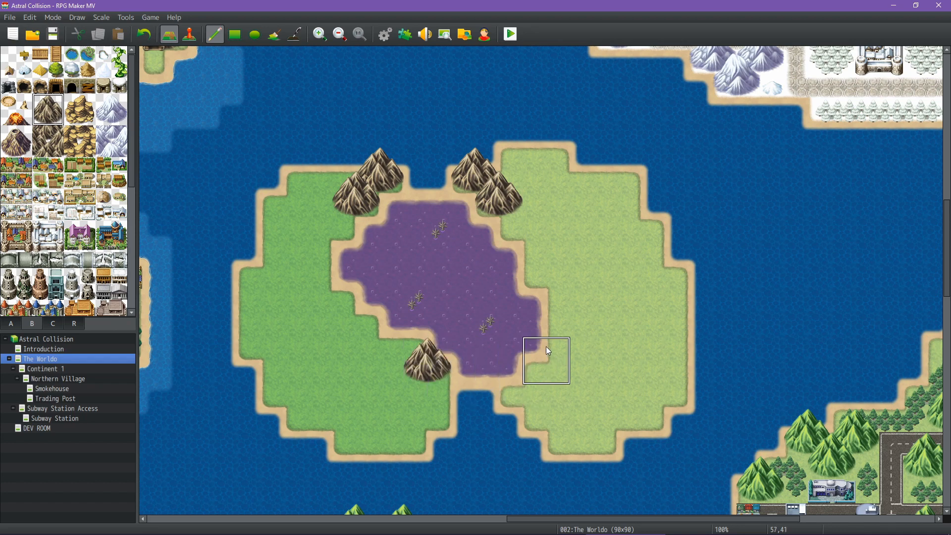
click(530, 369)
click(519, 367)
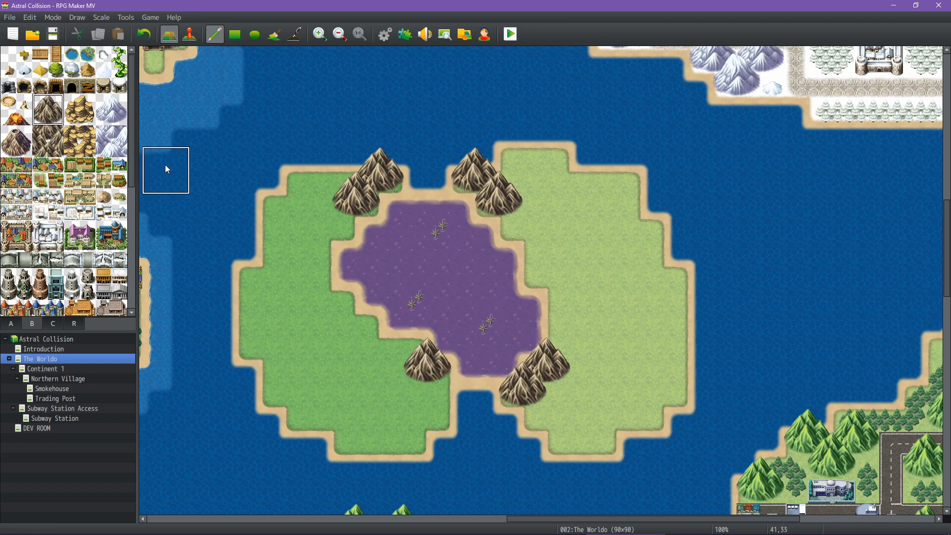
Look up the Warmage actor's entry in the database and close it.
click(385, 35)
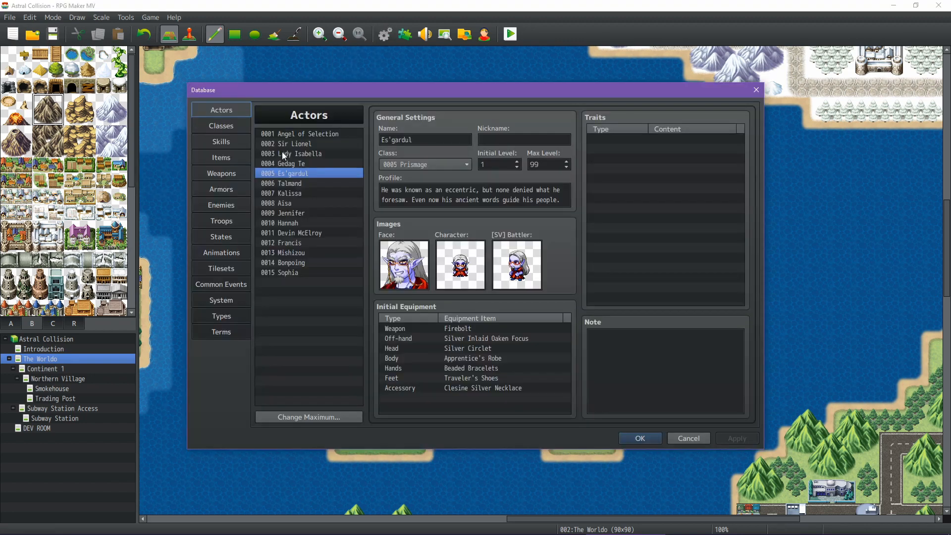
click(299, 194)
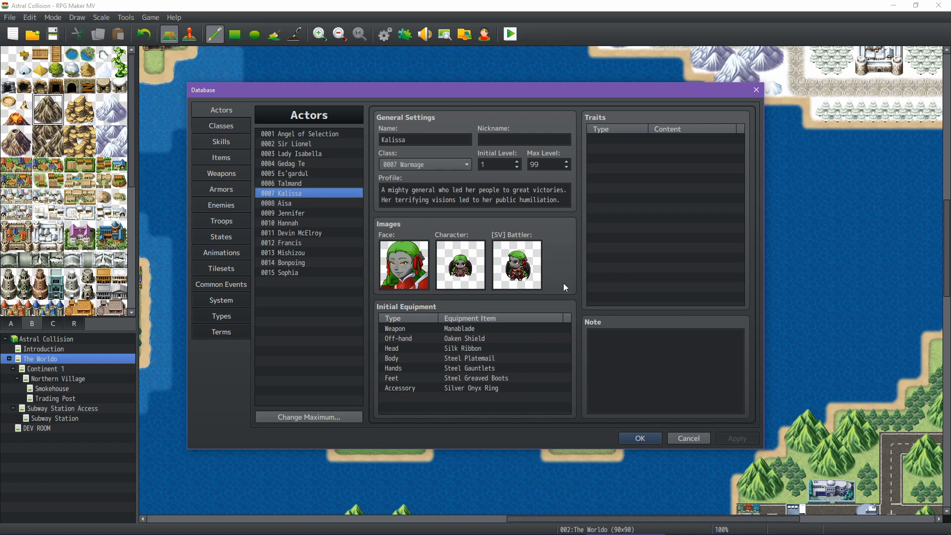
click(640, 438)
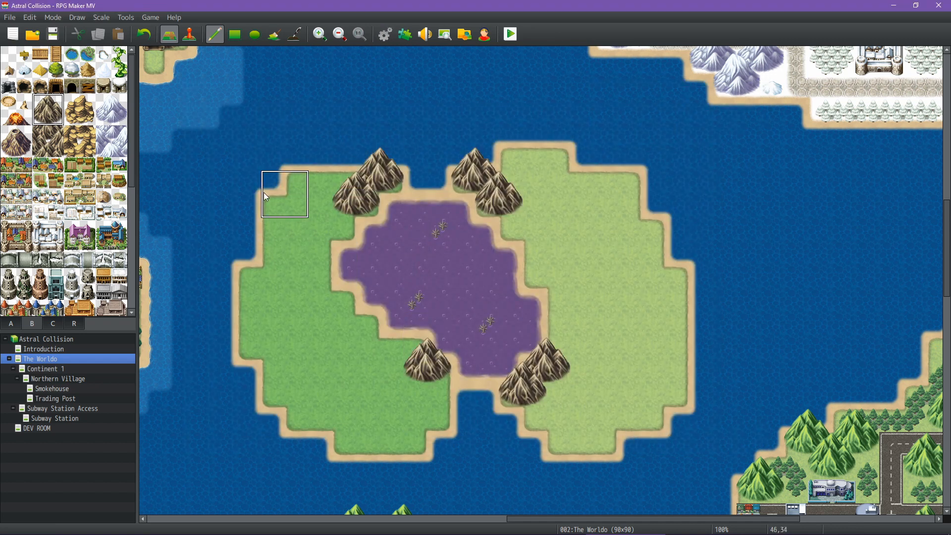
Place the dark Cursed Castle at the northern tip of the light-green grassland beside the Rock Mountains, undoing a first placement in the swamp.
scroll(70, 212, down, 6)
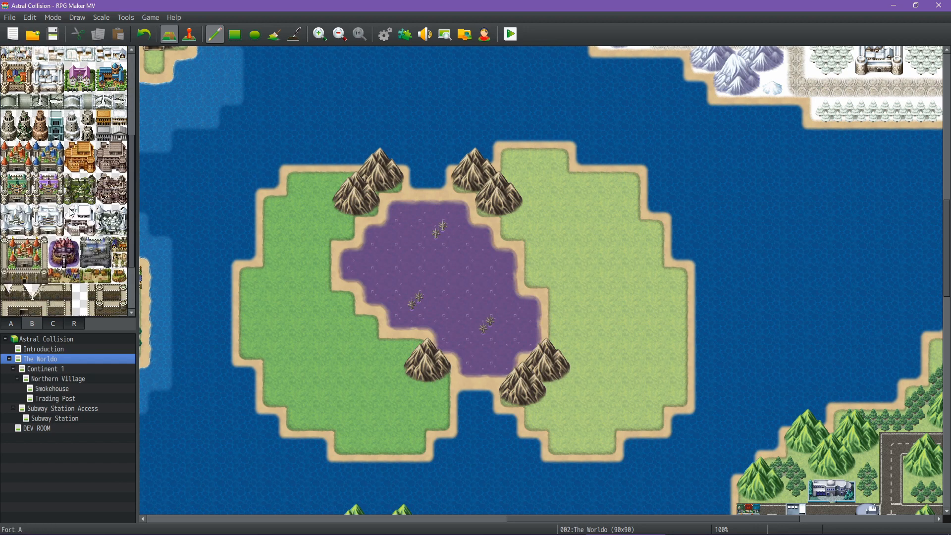
scroll(70, 212, down, 1)
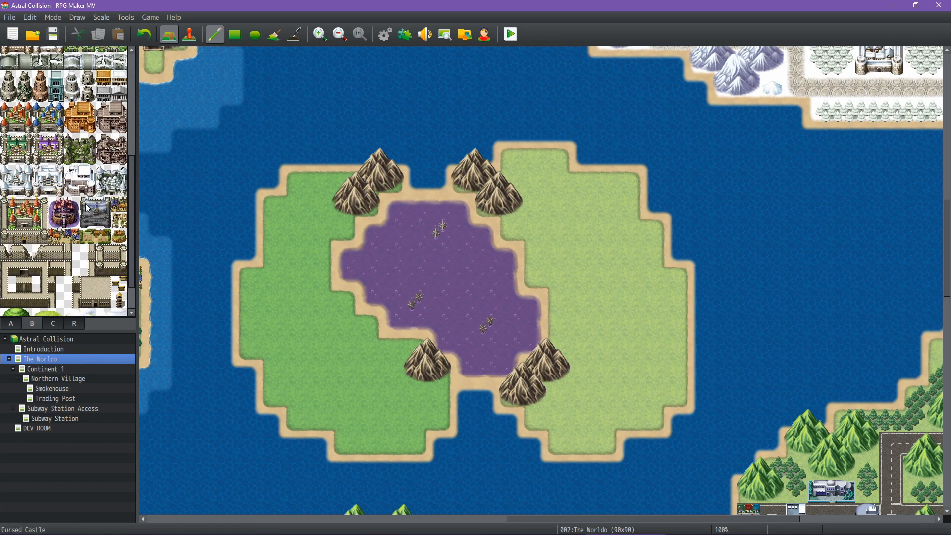
click(89, 210)
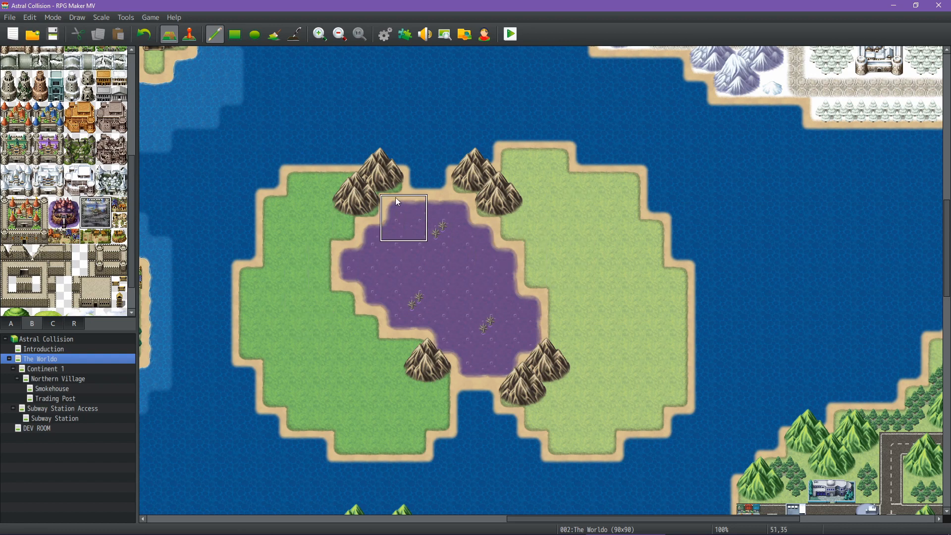
click(399, 227)
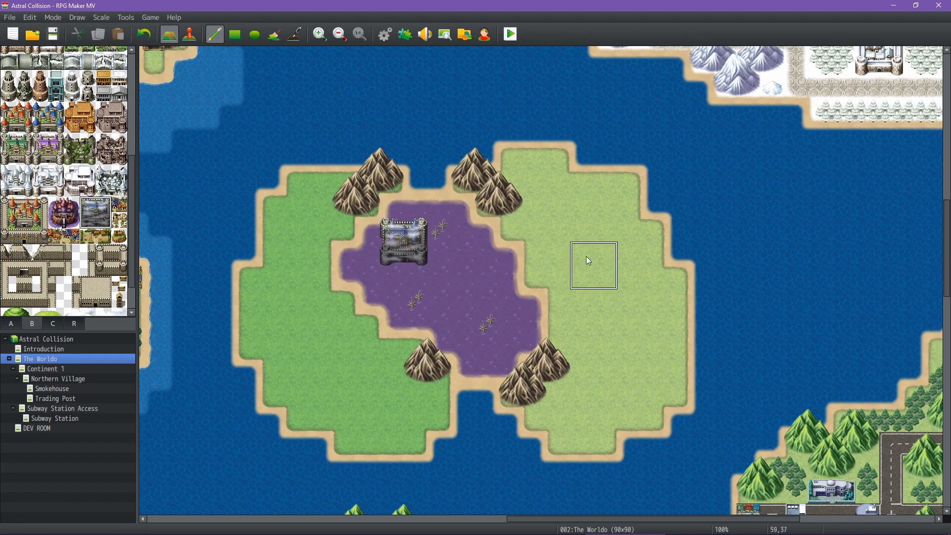
key(ctrl+z)
click(516, 153)
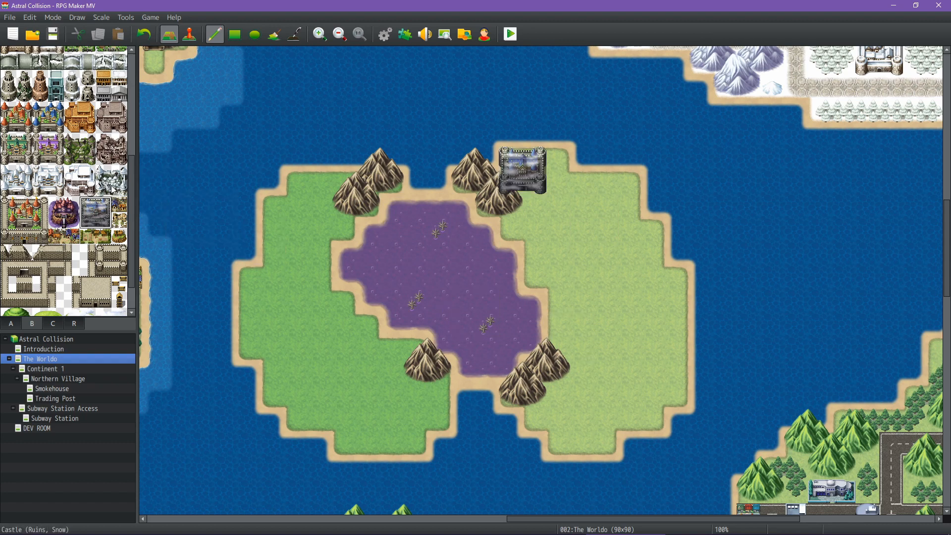
Place an overgrown castle ruin southwest of the swamp and a brown Castle (Ruins) on the swamp's eastern shore.
click(116, 155)
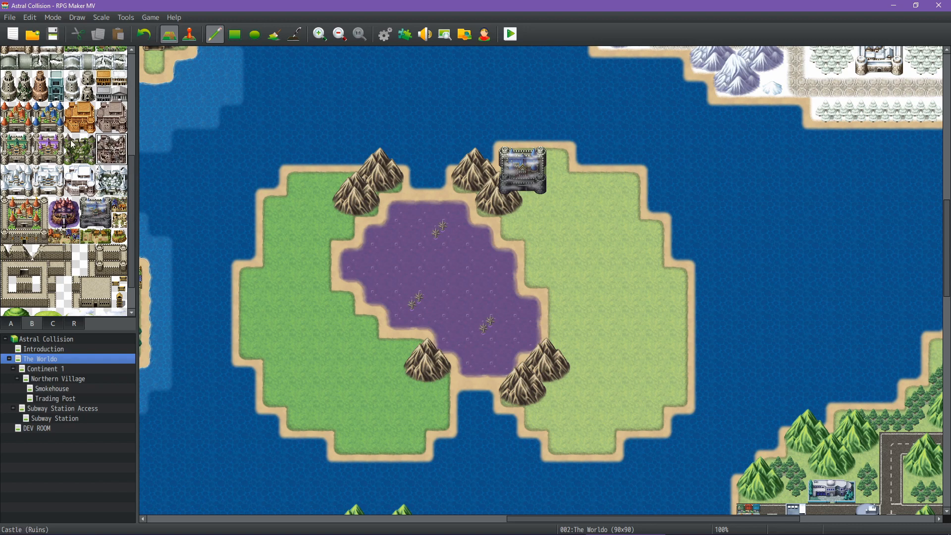
click(89, 159)
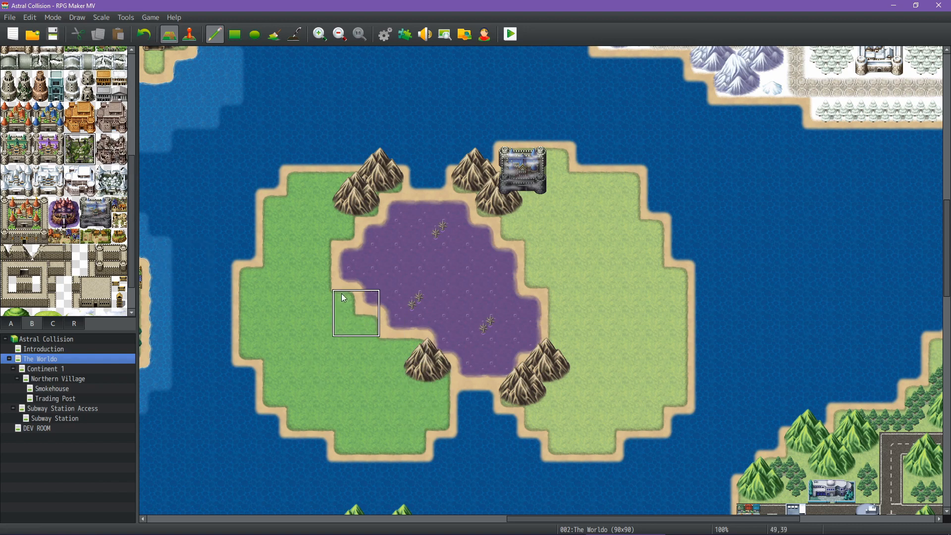
click(341, 330)
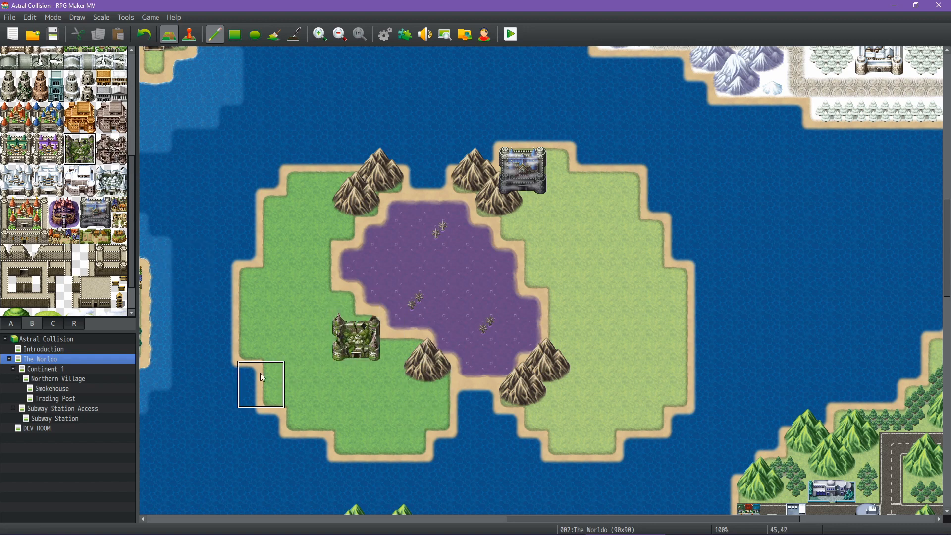
click(105, 145)
click(539, 251)
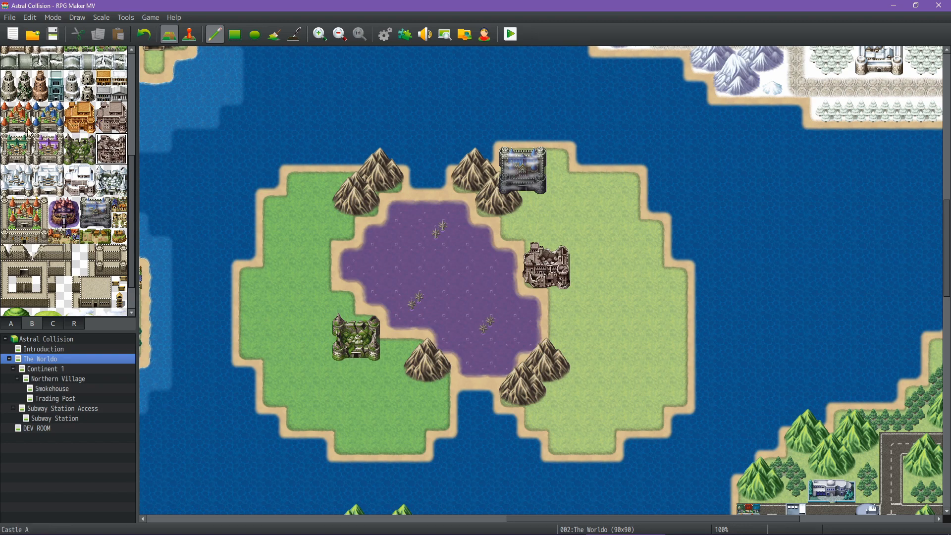
Place a purple-roofed castle on the island's eastern edge and a green-roofed castle on its western edge.
click(42, 144)
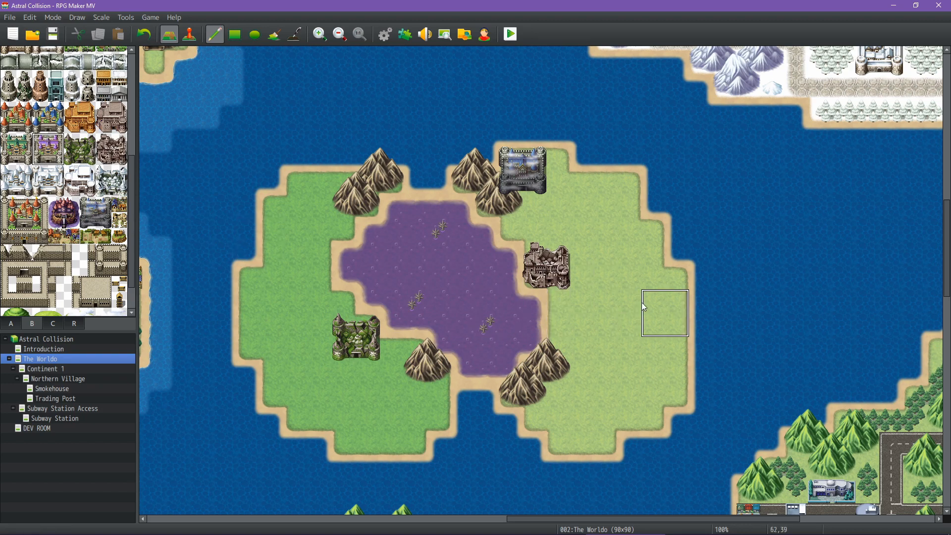
click(648, 325)
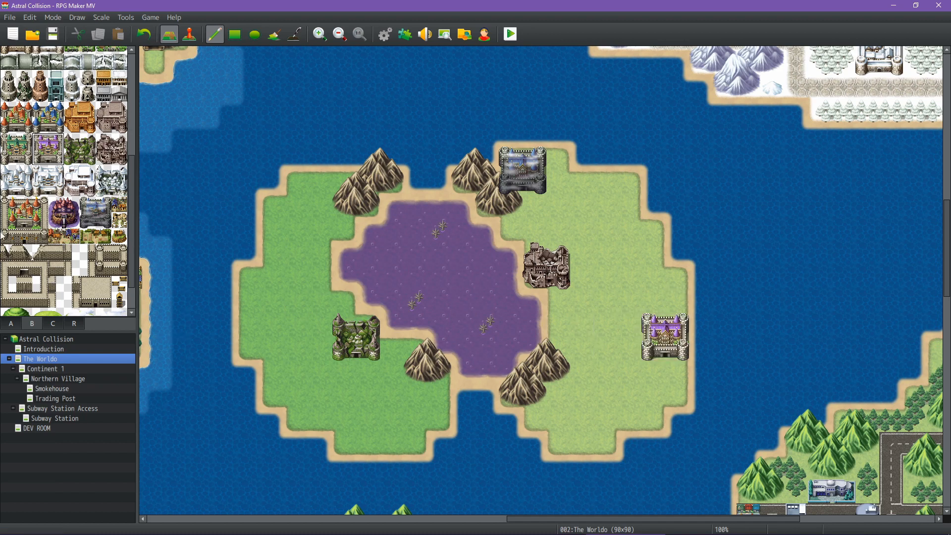
click(27, 159)
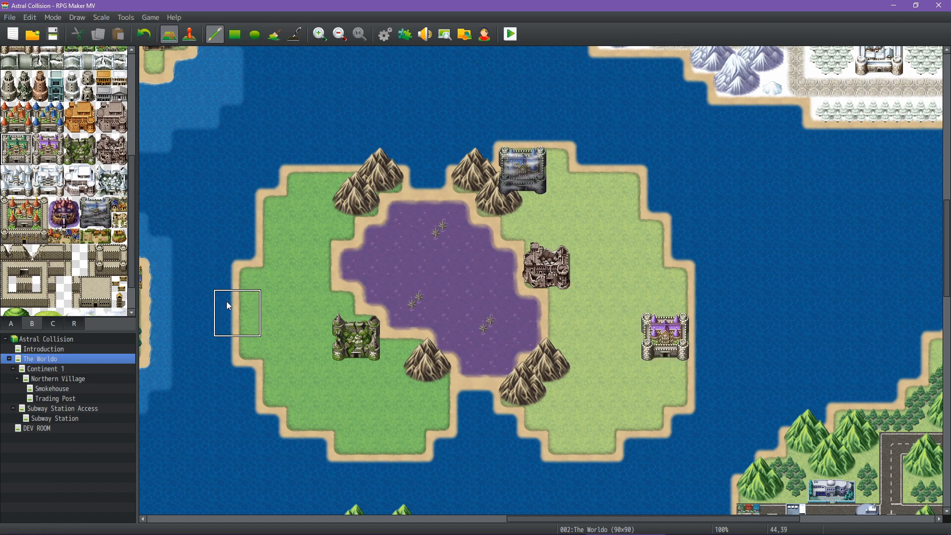
click(260, 289)
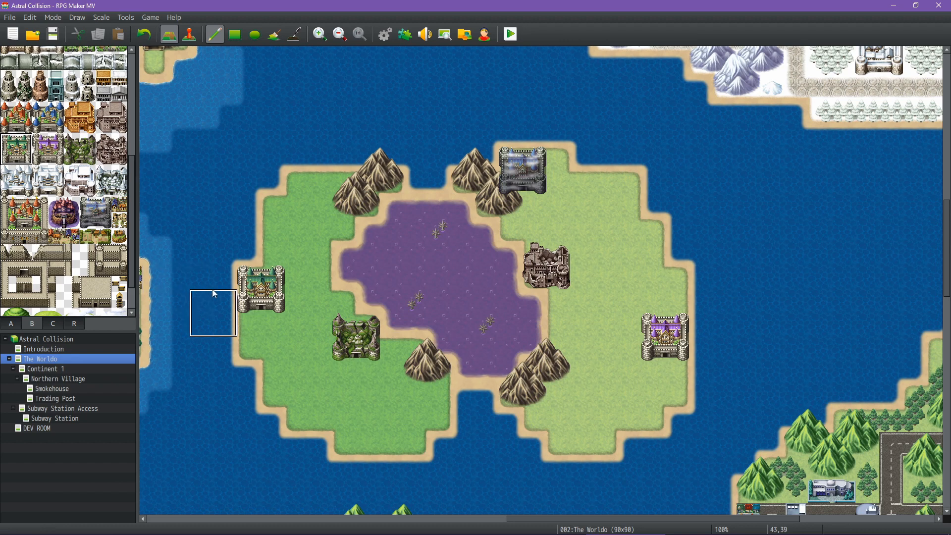
Draw a dirt road on the light-green grassland linking the purple castle and the brown ruins, with a branch running north and ending in an eastward bend.
scroll(74, 162, up, 2)
scroll(73, 162, up, 5)
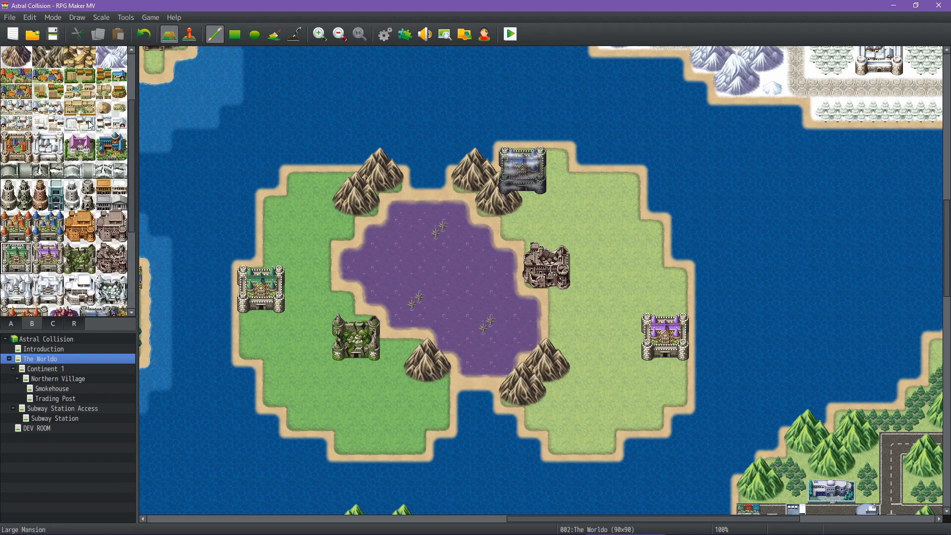
click(56, 72)
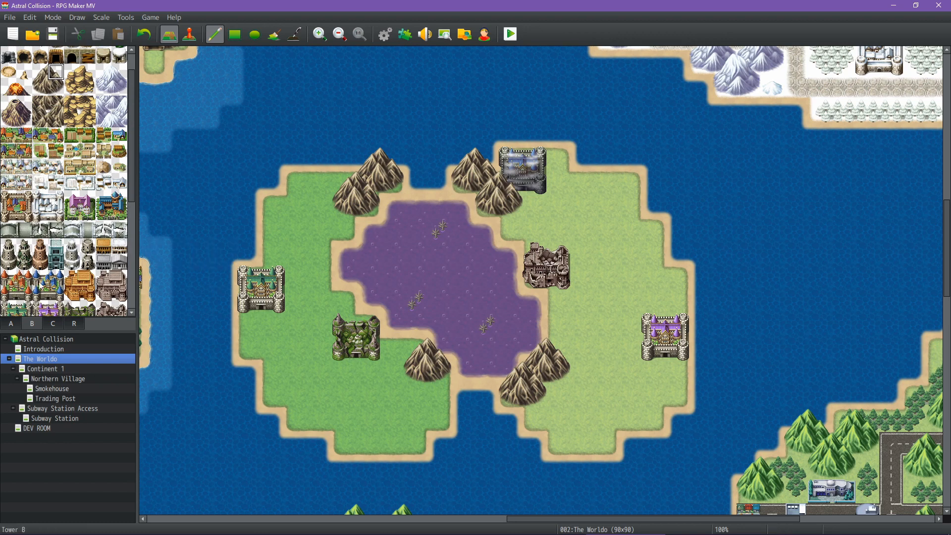
click(11, 323)
click(88, 103)
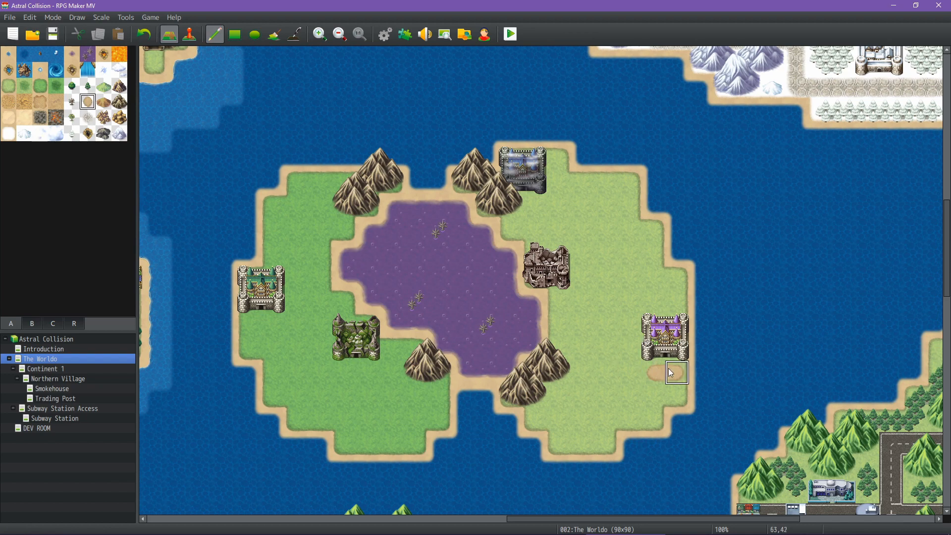
click(628, 371)
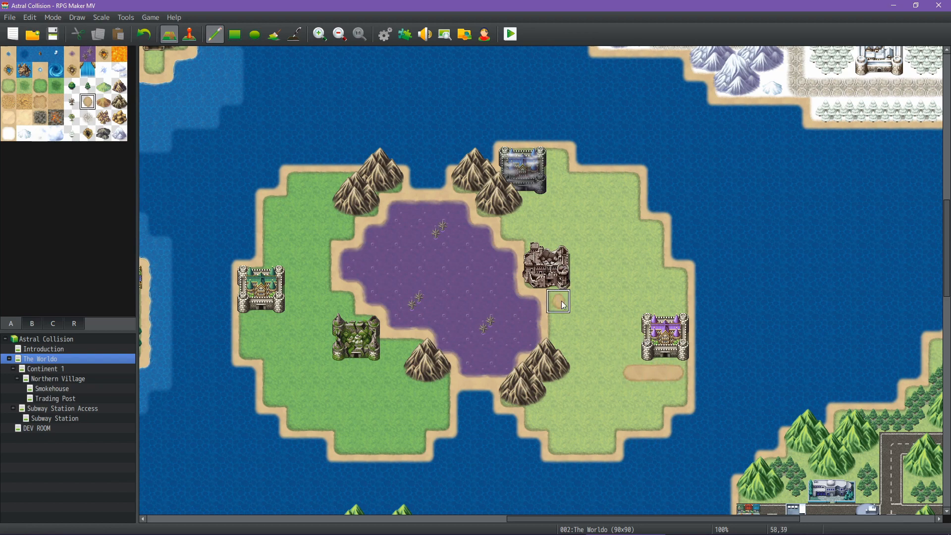
mouse_move(563, 305)
mouse_down()
mouse_move(612, 310)
mouse_move(614, 376)
mouse_up()
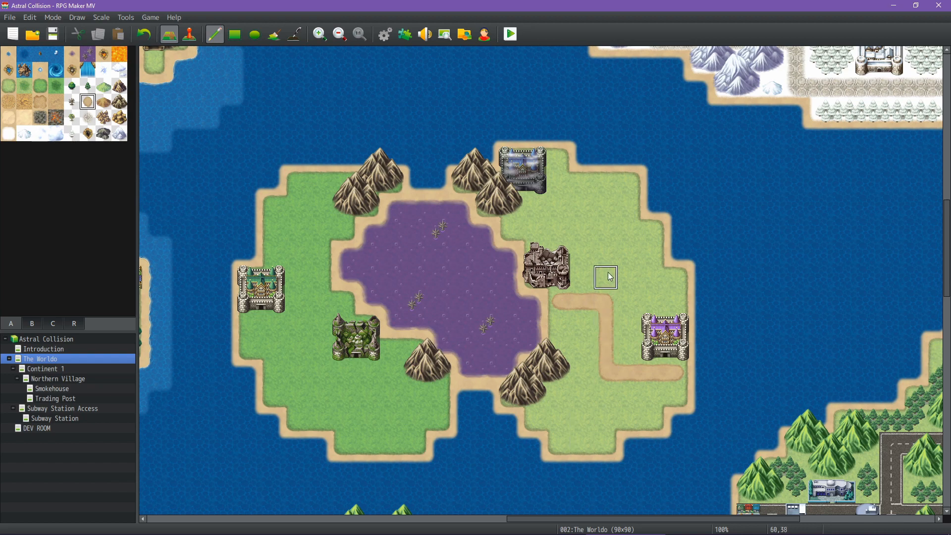
drag(610, 276, 607, 204)
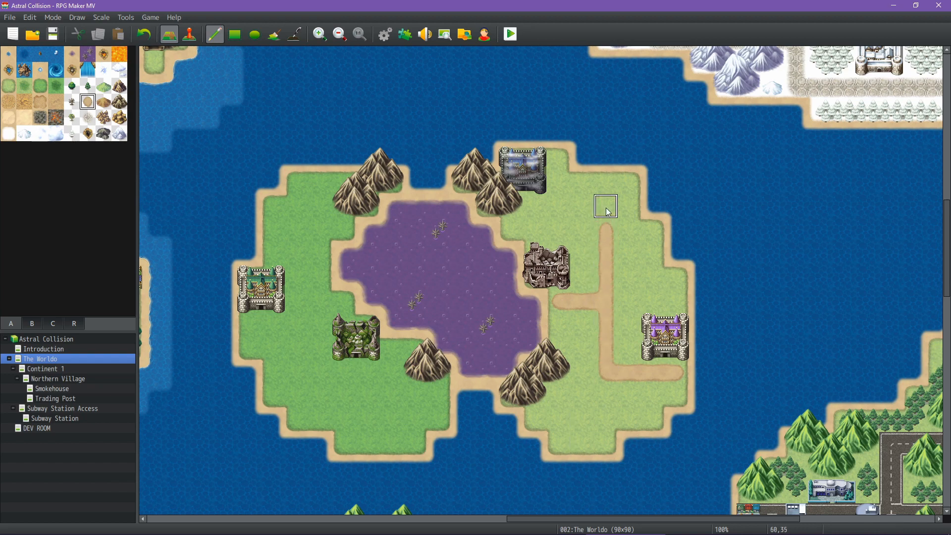
click(628, 206)
Draw a dirt road on the darker-green grassland linking the green castle, the overgrown ruin and the southwestern mountain, with a branch to the north.
drag(259, 325, 289, 328)
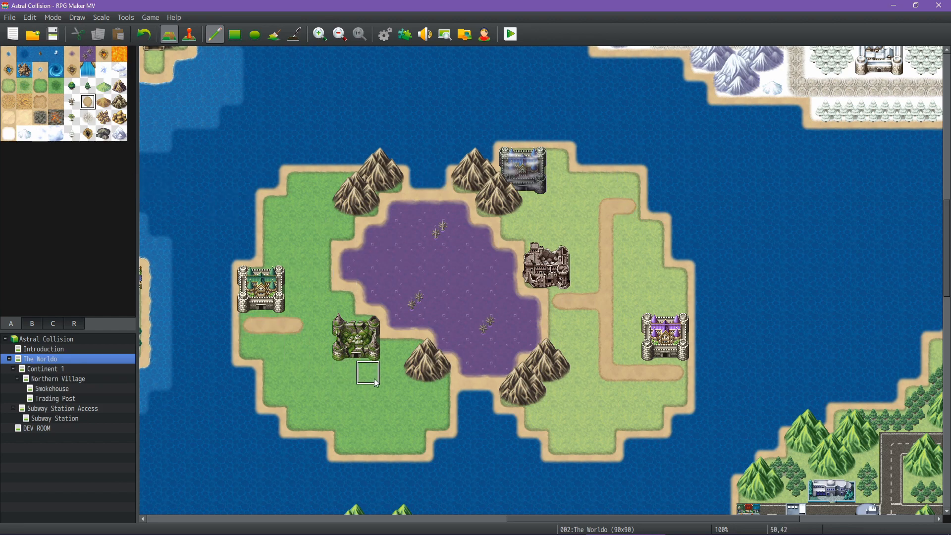
mouse_move(374, 379)
mouse_down()
mouse_move(302, 372)
mouse_move(296, 284)
mouse_up()
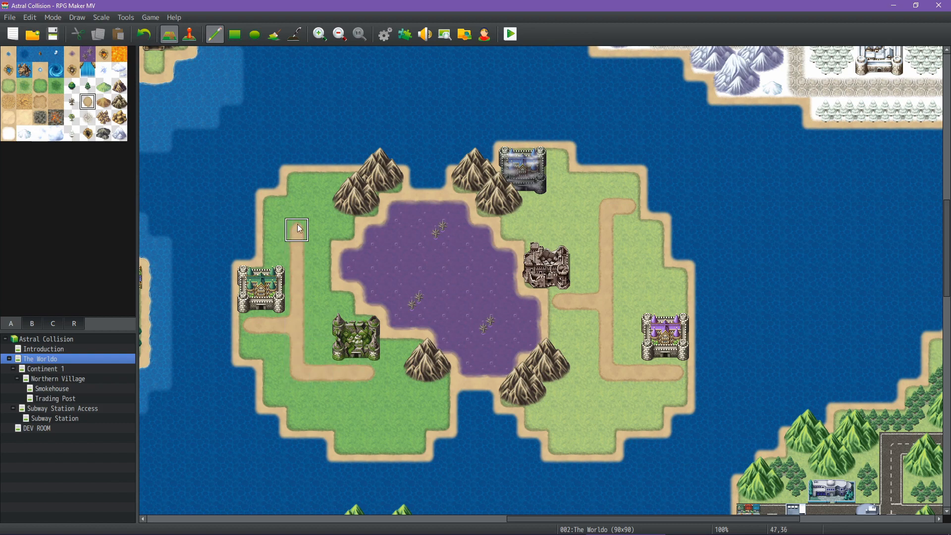
mouse_move(300, 229)
mouse_down()
mouse_move(297, 206)
mouse_move(326, 212)
mouse_move(314, 207)
mouse_up()
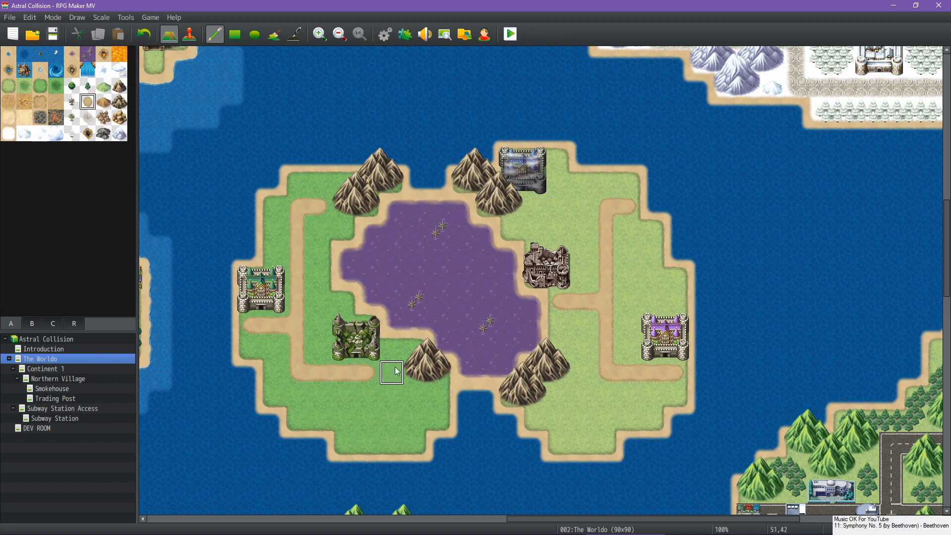
drag(393, 372, 393, 349)
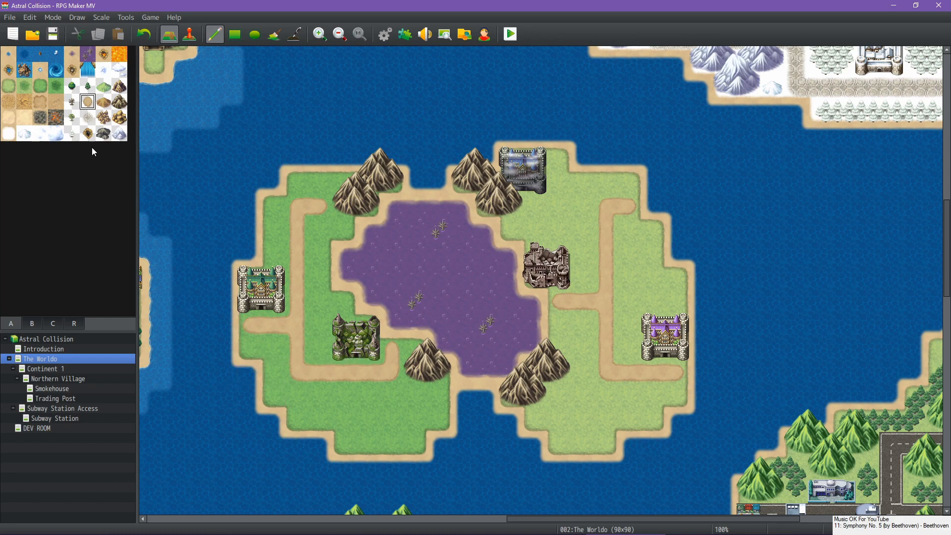
click(119, 101)
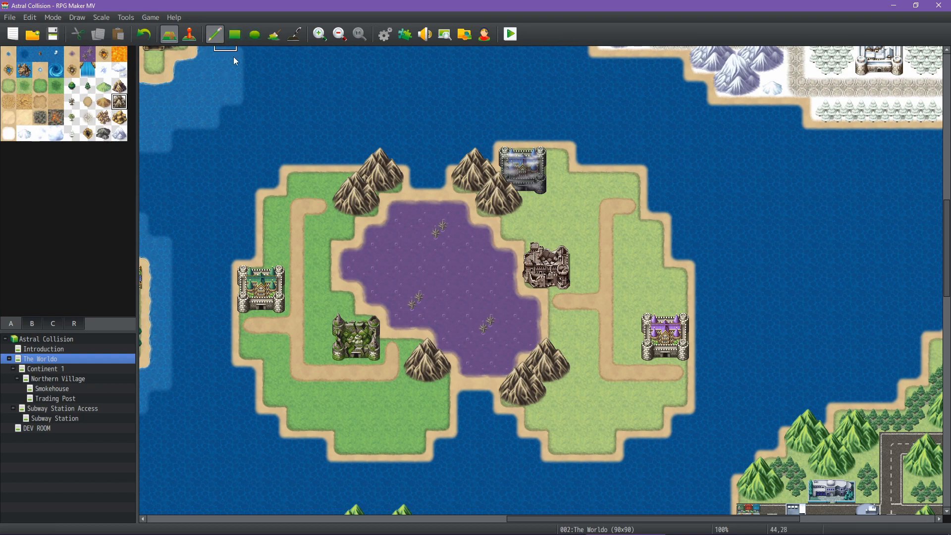
click(240, 38)
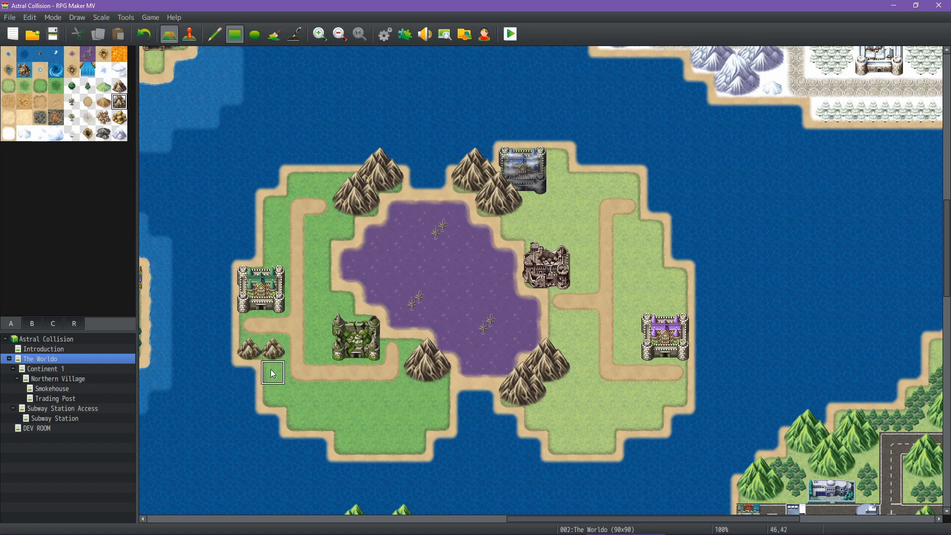
drag(276, 383, 276, 399)
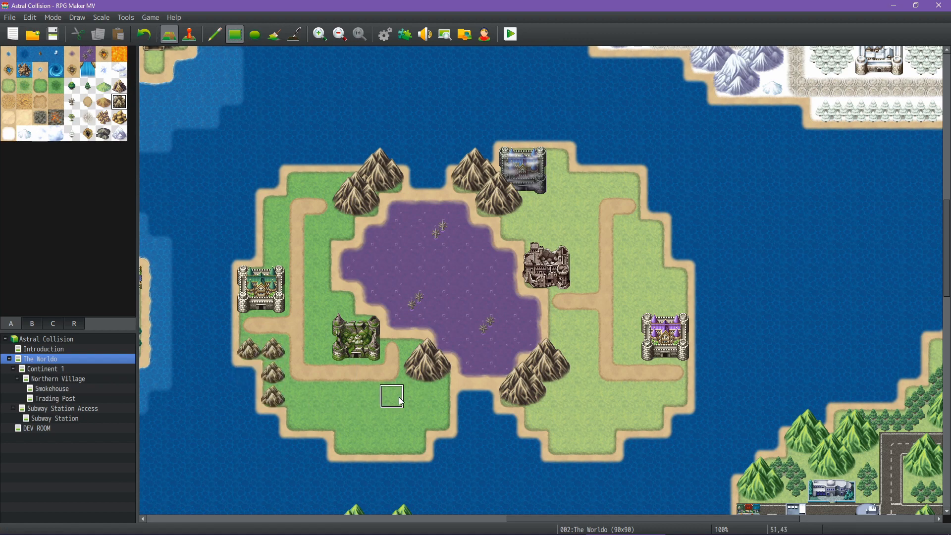
key(ctrl+z)
key(ctrl+z)
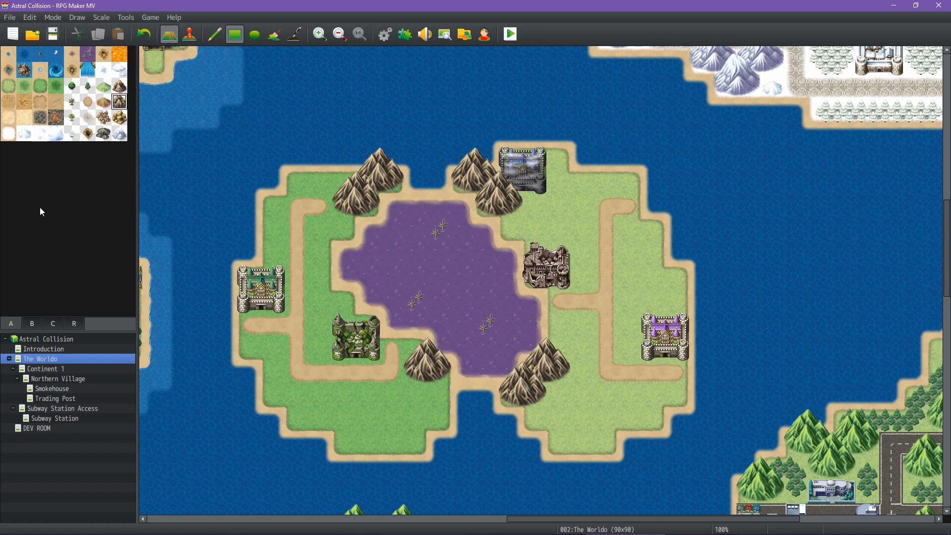
Place a Village A at the western road's northern end and a small one-tile village just south of the brown ruins' road.
click(40, 324)
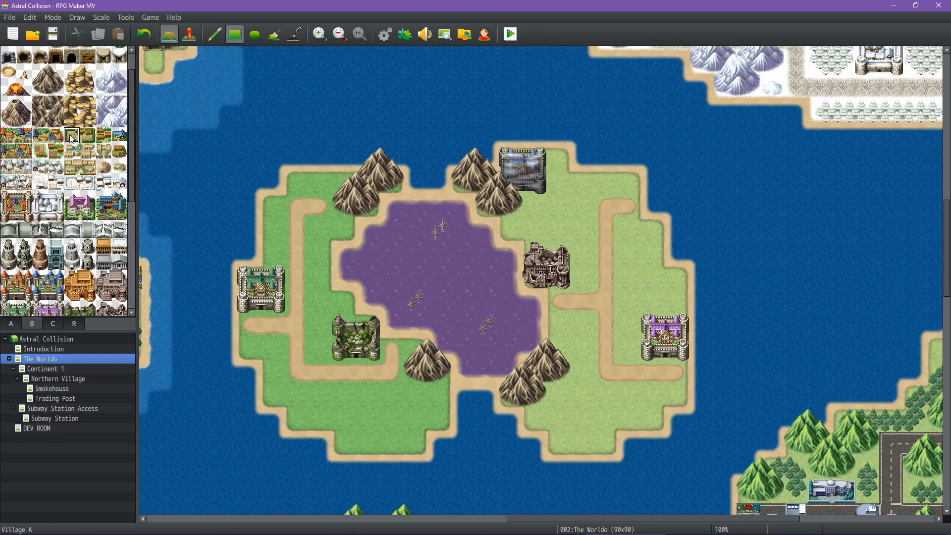
drag(71, 139, 87, 138)
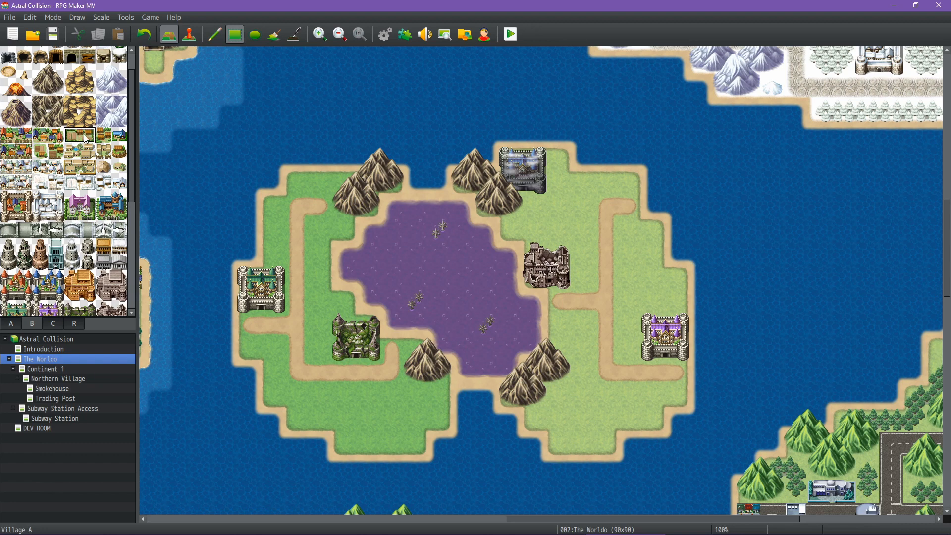
click(309, 191)
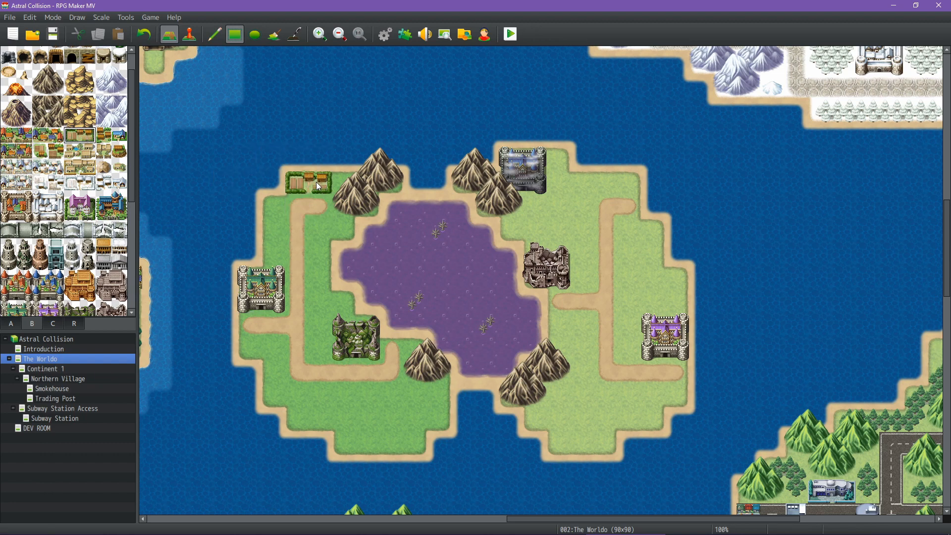
click(316, 183)
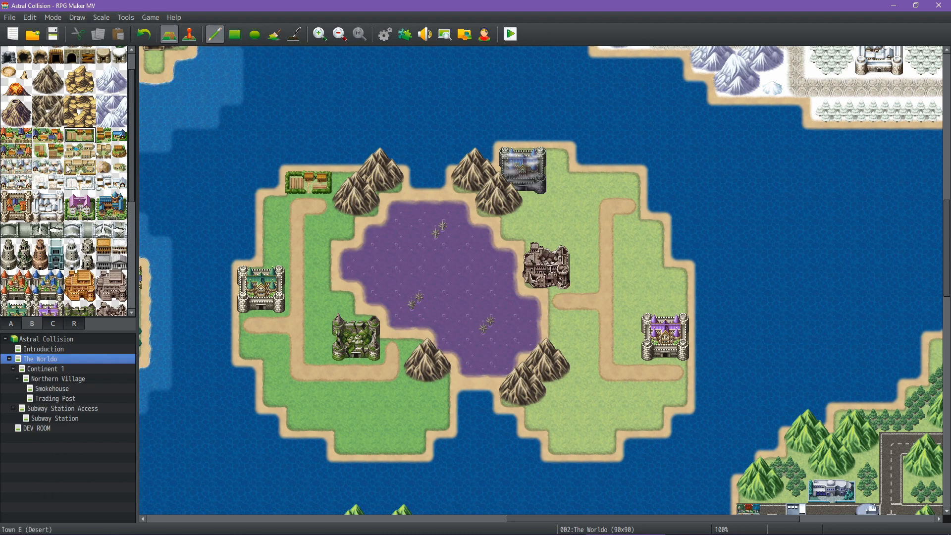
click(55, 153)
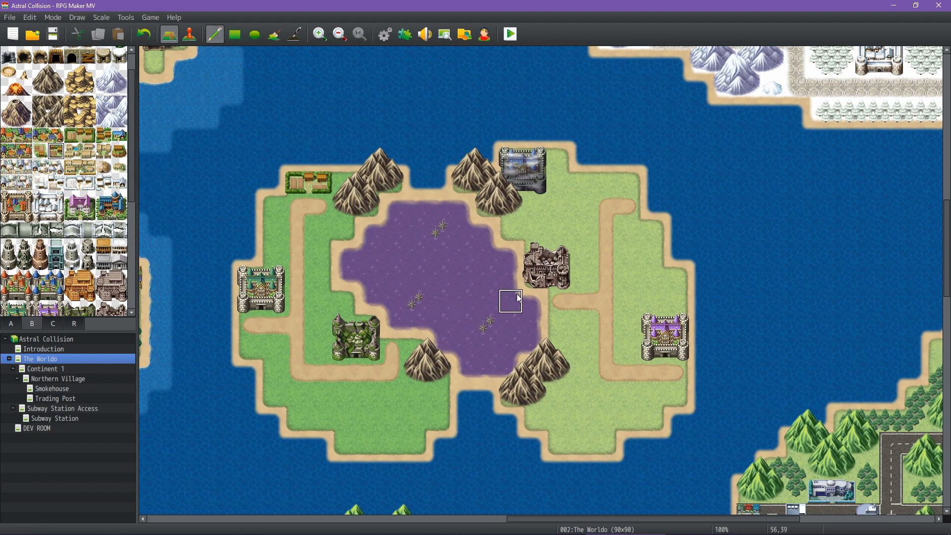
click(593, 322)
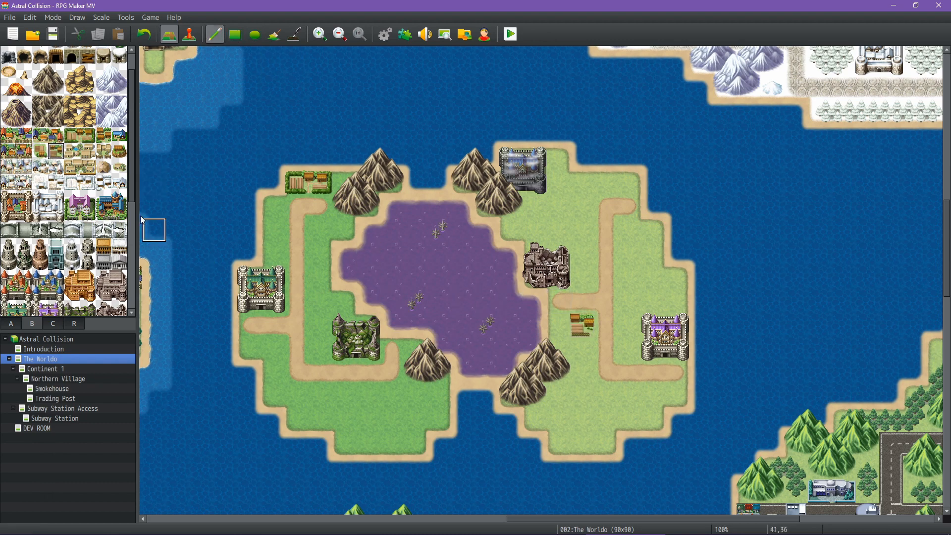
Place a two-tile Town B above the northern end of the eastern road.
click(45, 137)
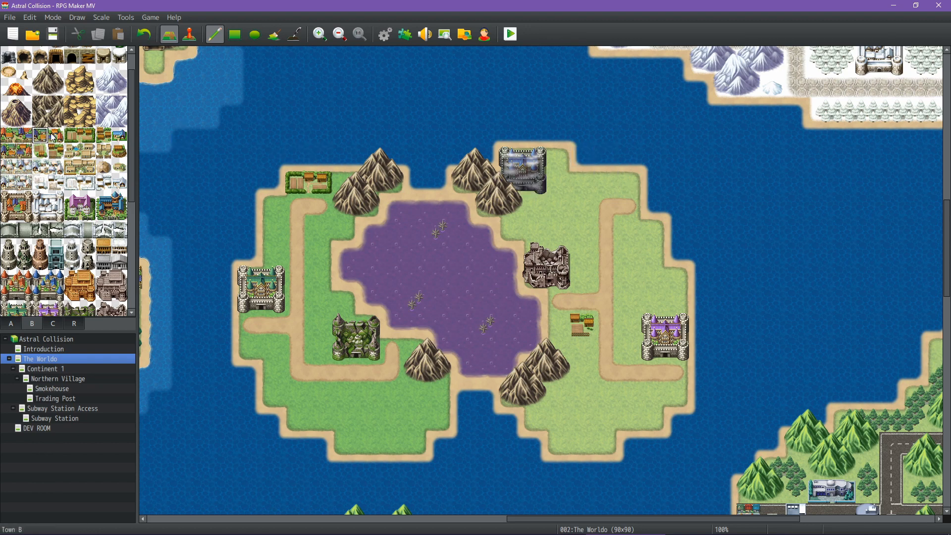
drag(40, 134, 56, 136)
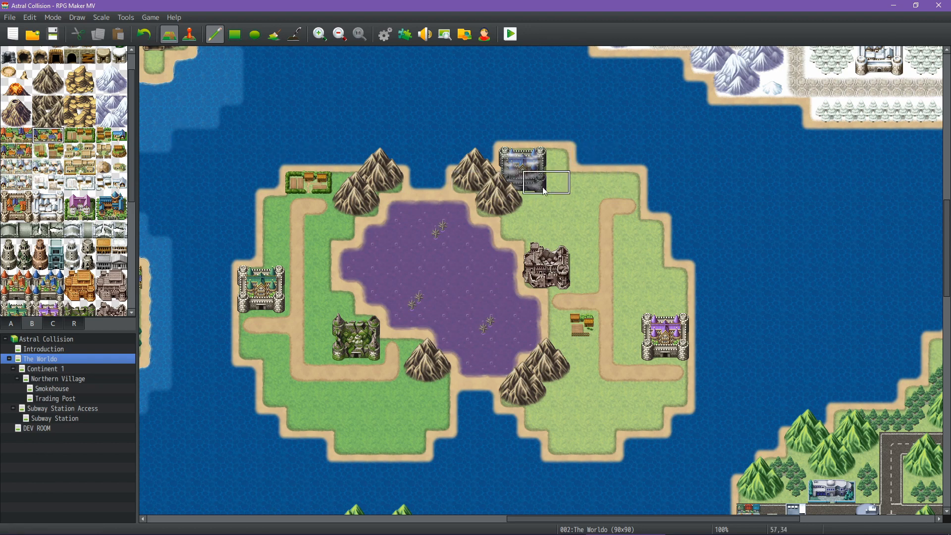
click(618, 182)
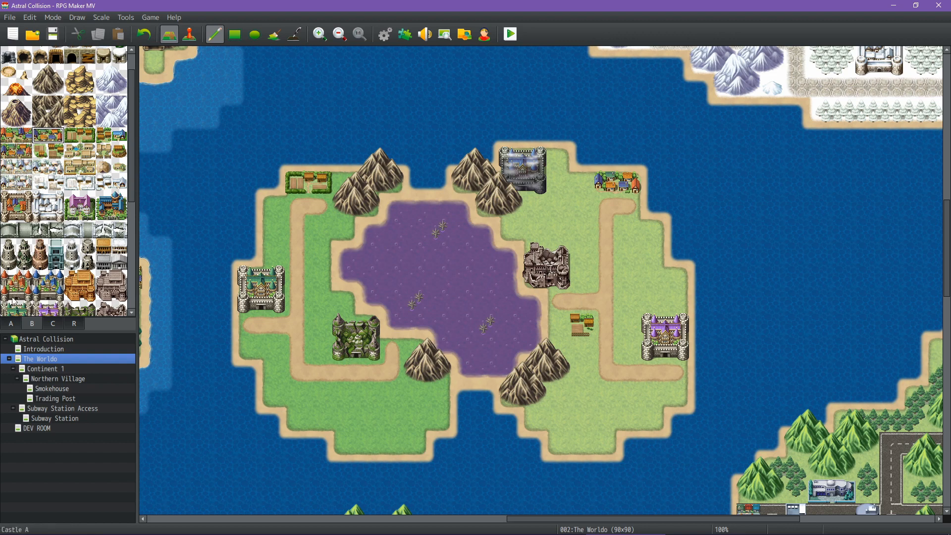
Paint Forest patches on the darker-green grassland beside the road, around the overgrown ruin and along the southern and southwestern coast.
click(10, 323)
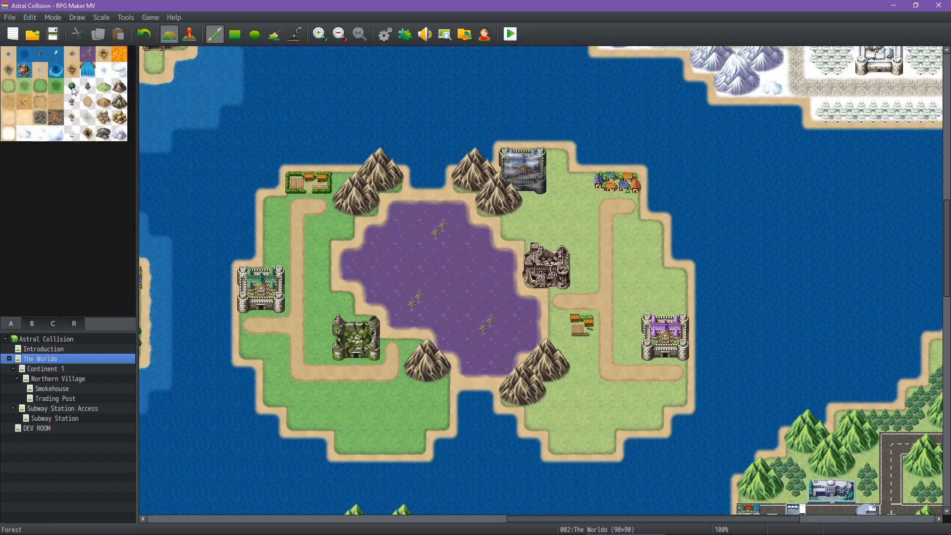
click(73, 88)
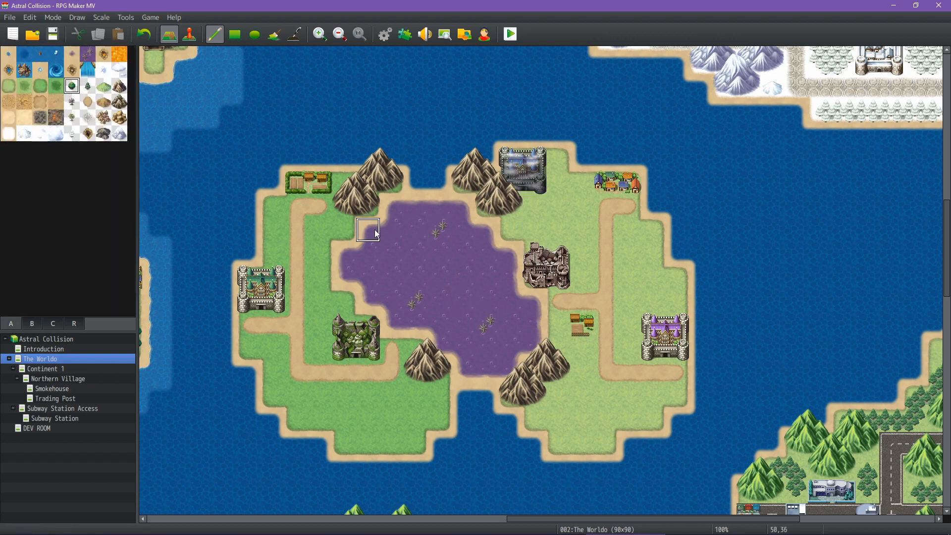
mouse_move(338, 226)
mouse_down()
mouse_move(321, 225)
mouse_move(317, 254)
mouse_up()
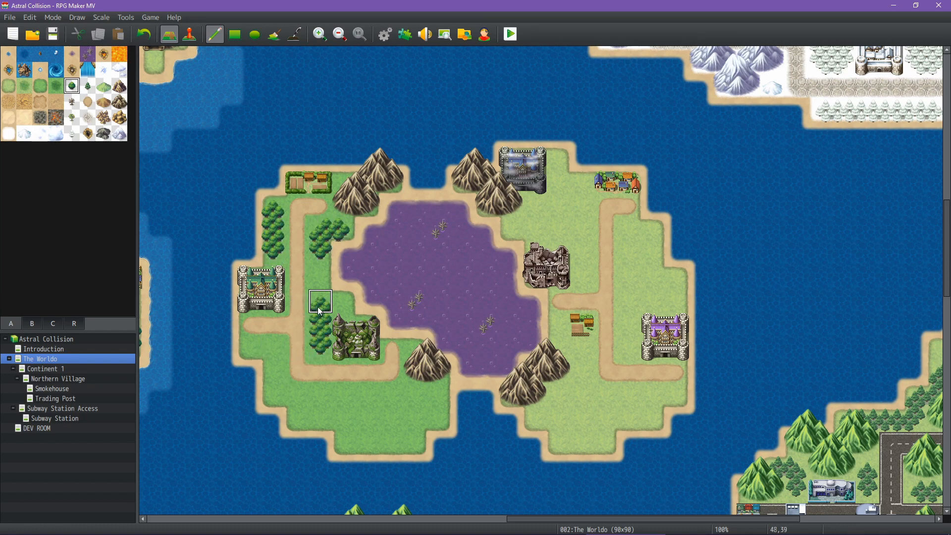
click(337, 307)
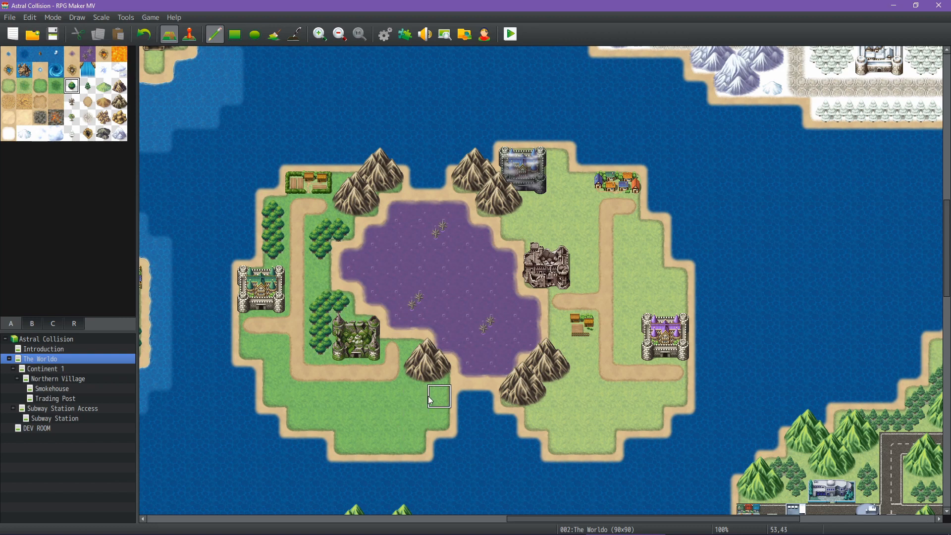
mouse_move(430, 400)
mouse_down()
mouse_move(394, 419)
mouse_move(439, 415)
mouse_move(415, 440)
mouse_move(369, 441)
mouse_move(361, 418)
mouse_up()
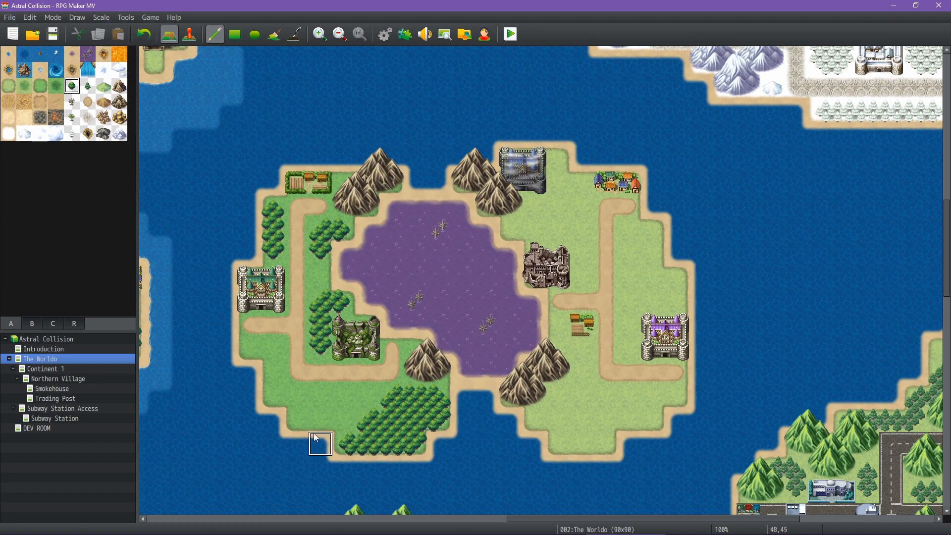
mouse_move(302, 413)
mouse_down()
mouse_move(320, 419)
mouse_move(297, 397)
mouse_move(275, 396)
mouse_move(304, 404)
mouse_up()
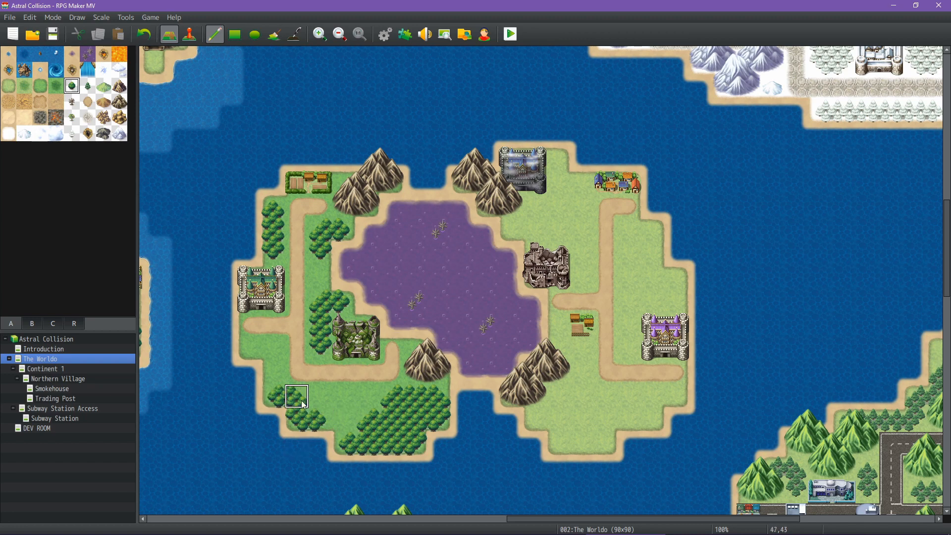
click(276, 377)
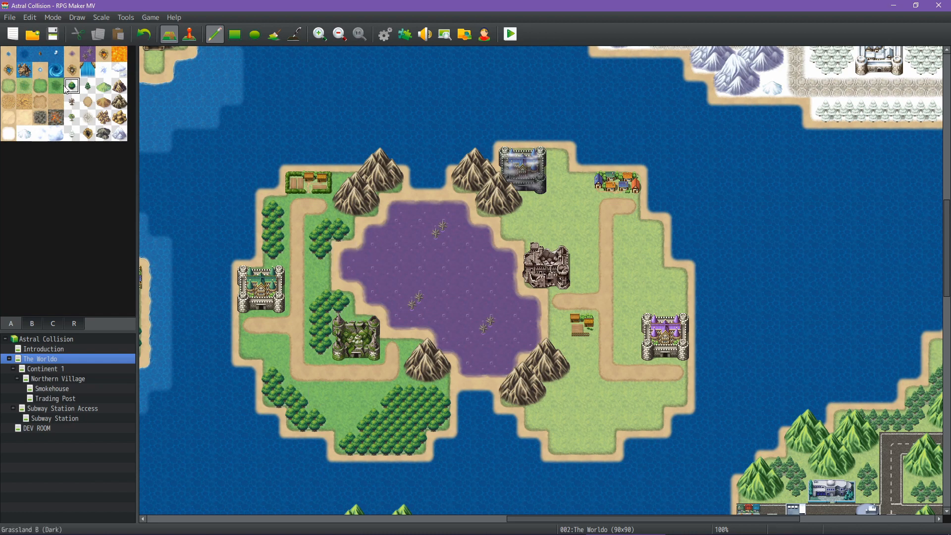
Paint pine forest on the light-green grassland beside the northern castle, around the small village, along the southern coast and below the town.
click(88, 85)
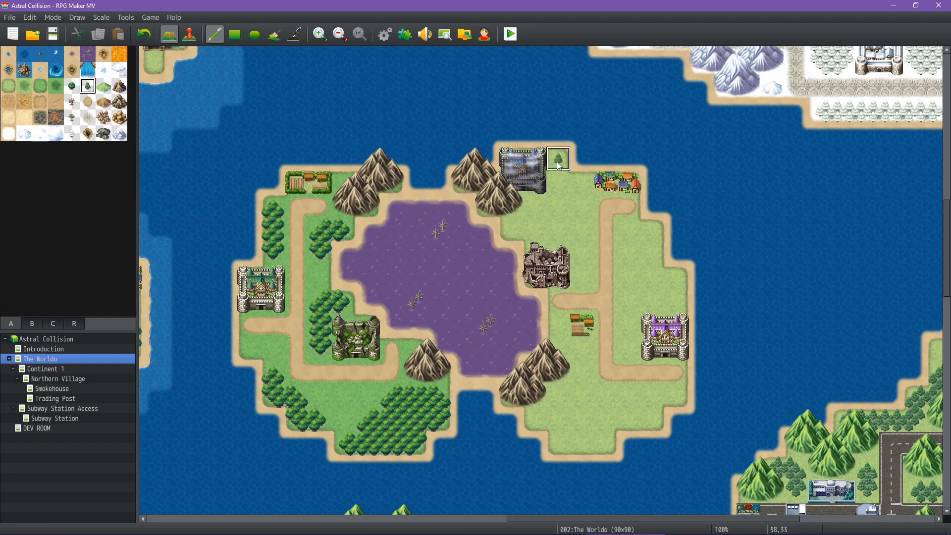
mouse_move(559, 159)
mouse_down()
mouse_move(559, 202)
mouse_move(533, 225)
mouse_move(583, 183)
mouse_move(570, 217)
mouse_move(583, 212)
mouse_up()
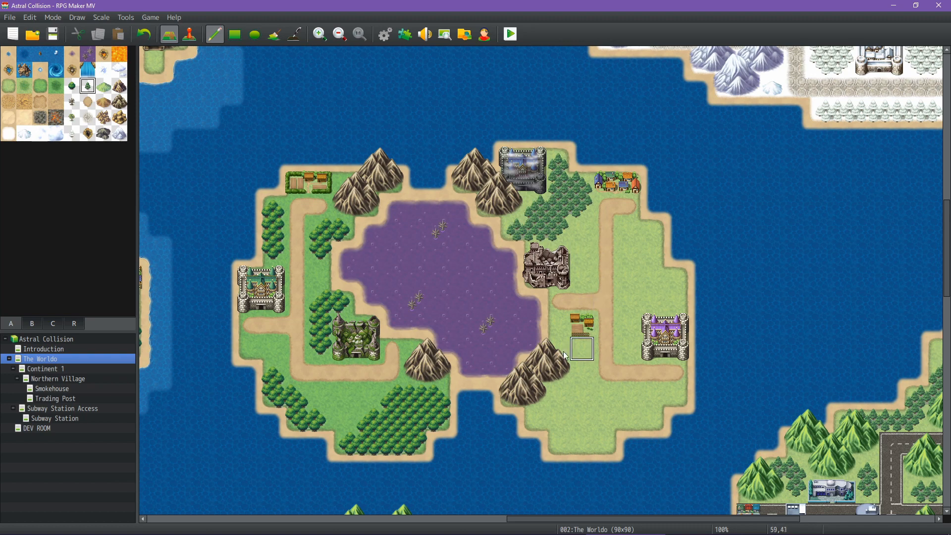
click(558, 327)
mouse_move(587, 353)
mouse_down()
mouse_move(583, 397)
mouse_move(559, 409)
mouse_move(566, 438)
mouse_move(605, 442)
mouse_move(577, 416)
mouse_move(609, 399)
mouse_move(628, 394)
mouse_move(629, 426)
mouse_move(653, 421)
mouse_move(654, 398)
mouse_move(678, 397)
mouse_move(639, 408)
mouse_up()
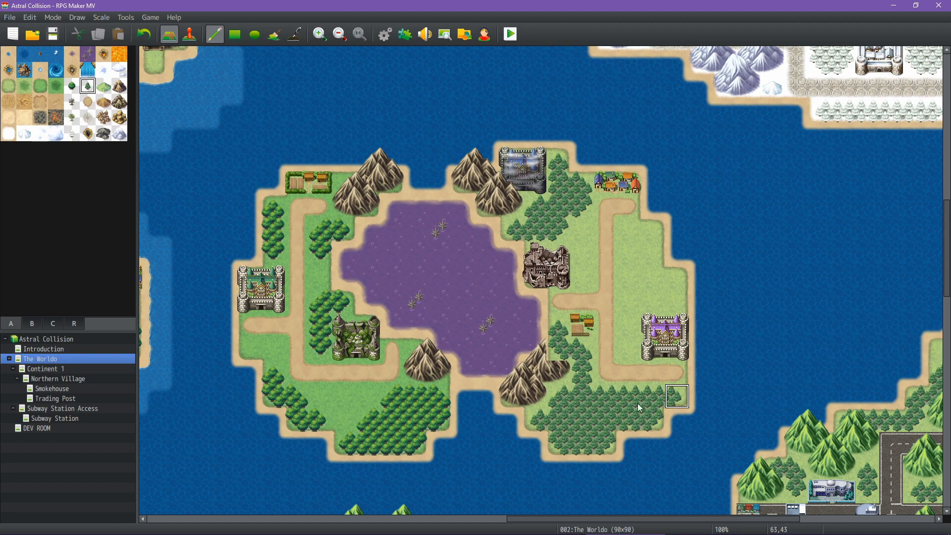
click(654, 230)
drag(633, 236, 620, 252)
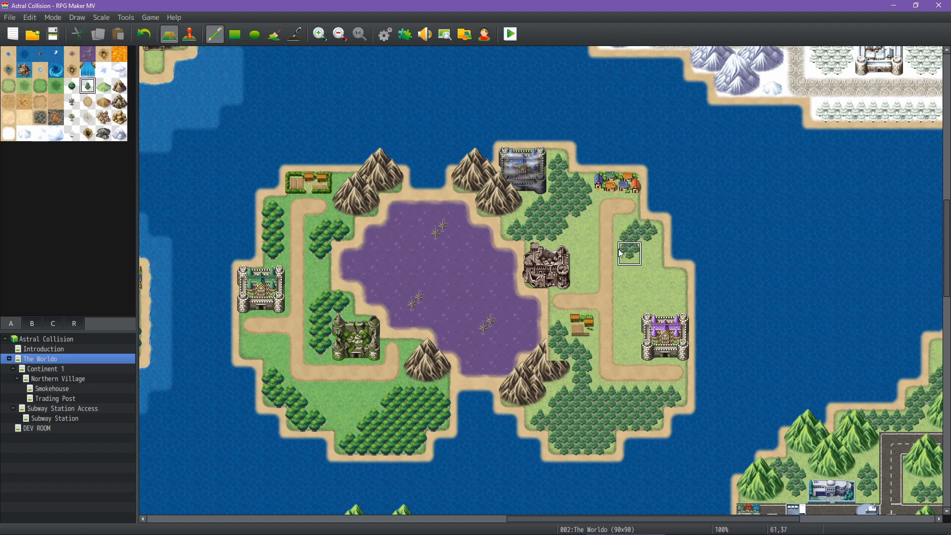
click(645, 253)
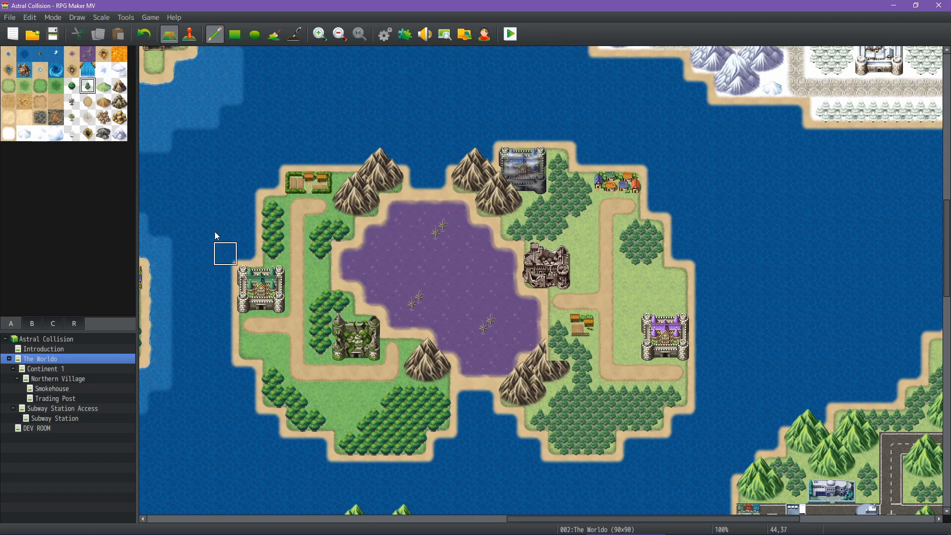
Restore the upper-right tile of the Rock Mountain southeast of the swamp where the pine forest overlaps it.
click(31, 325)
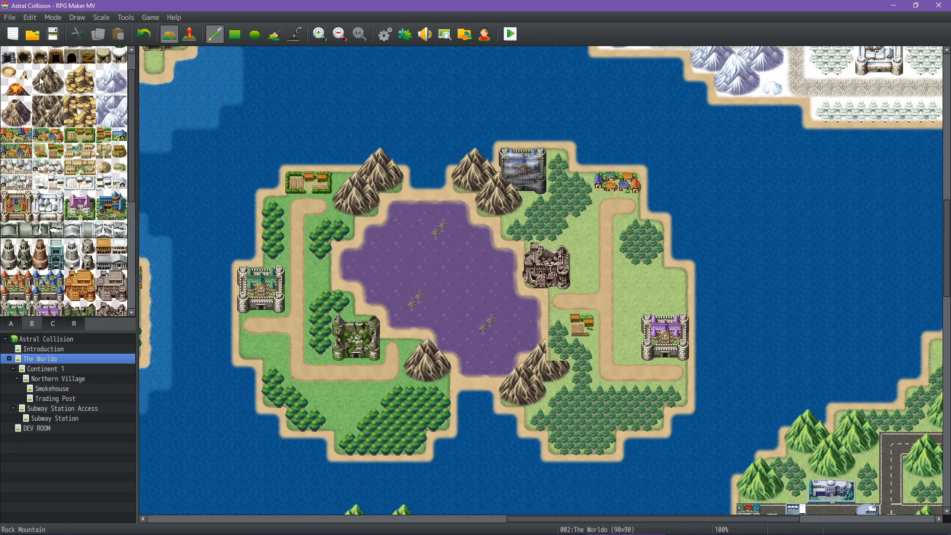
click(51, 93)
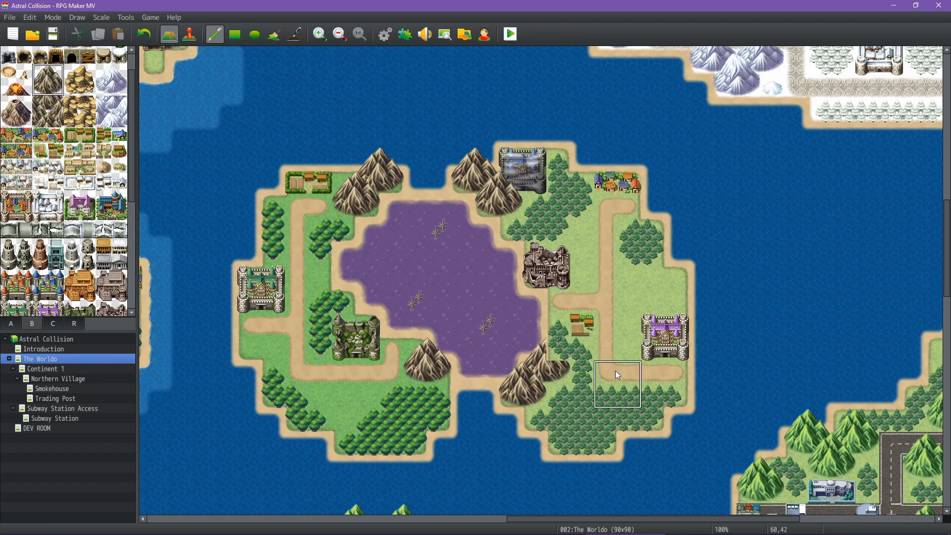
click(56, 72)
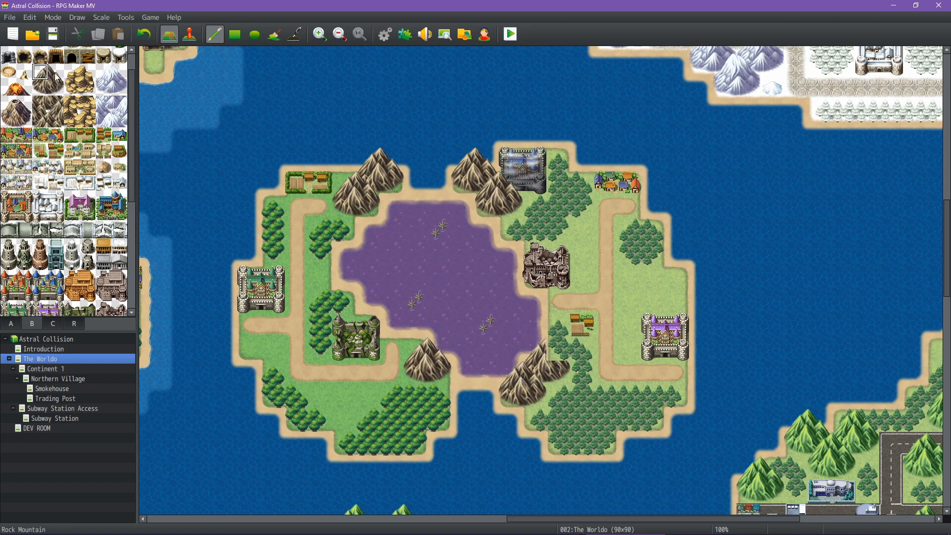
click(556, 350)
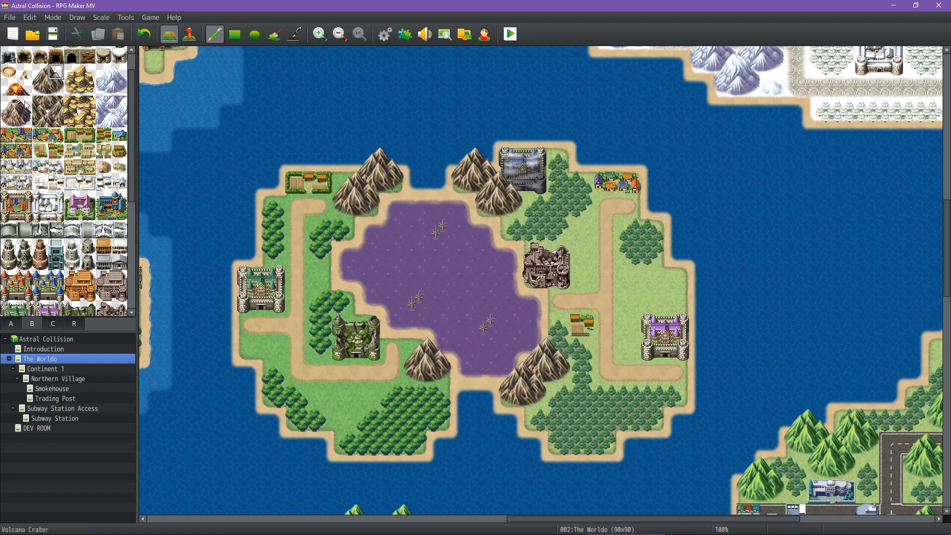
Place one Rock Mountain directly south of the green castle and another on the road southwest of the overgrown ruin.
click(42, 74)
drag(51, 86, 52, 89)
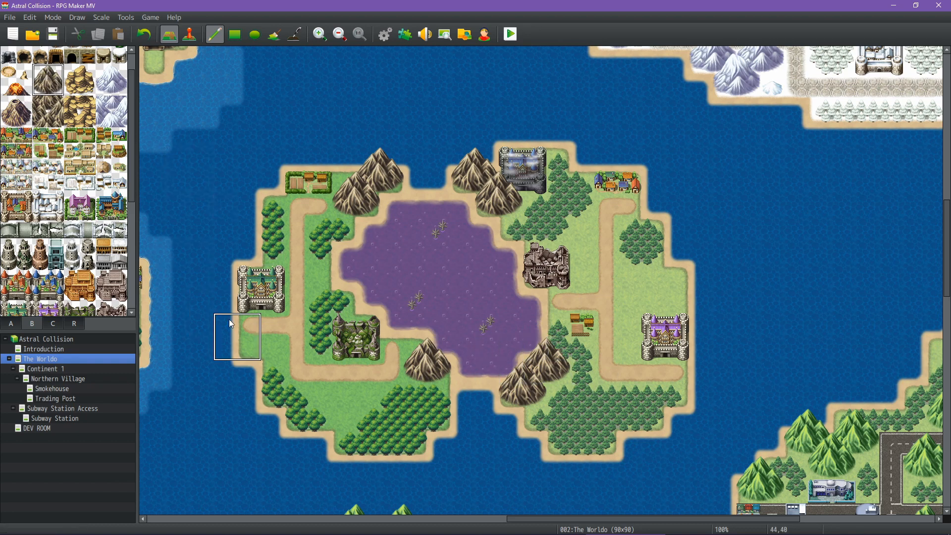
click(263, 328)
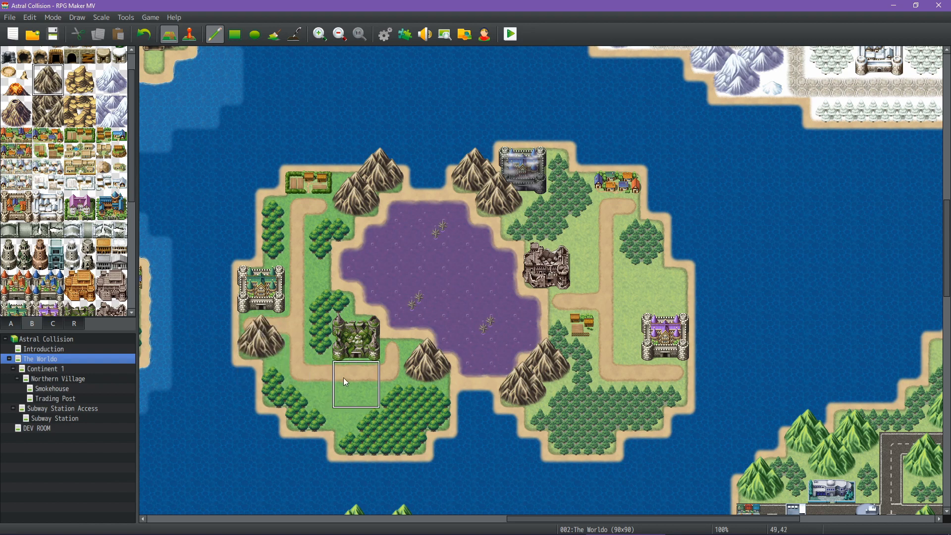
click(325, 378)
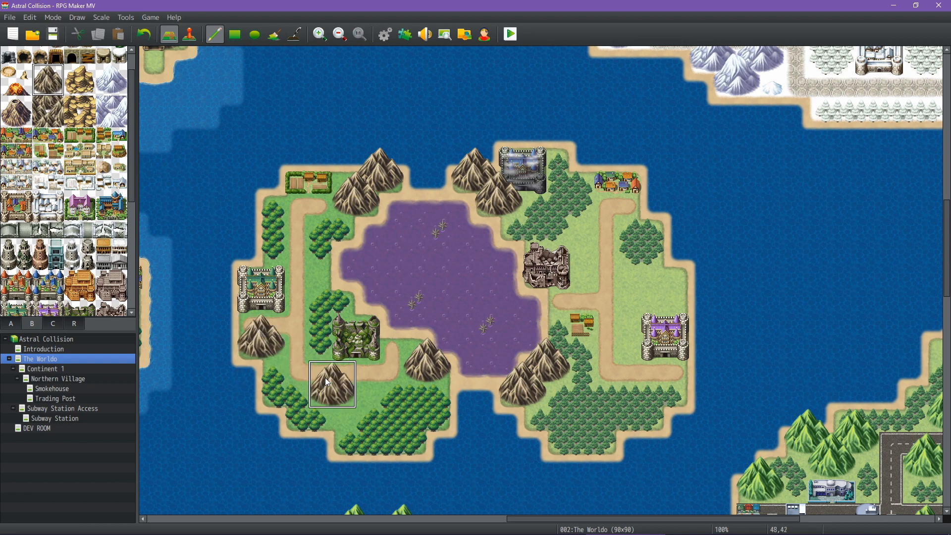
Place two overlapping Rock Mountains north of the purple castle and add a cave entrance at the foot of the western one.
click(648, 261)
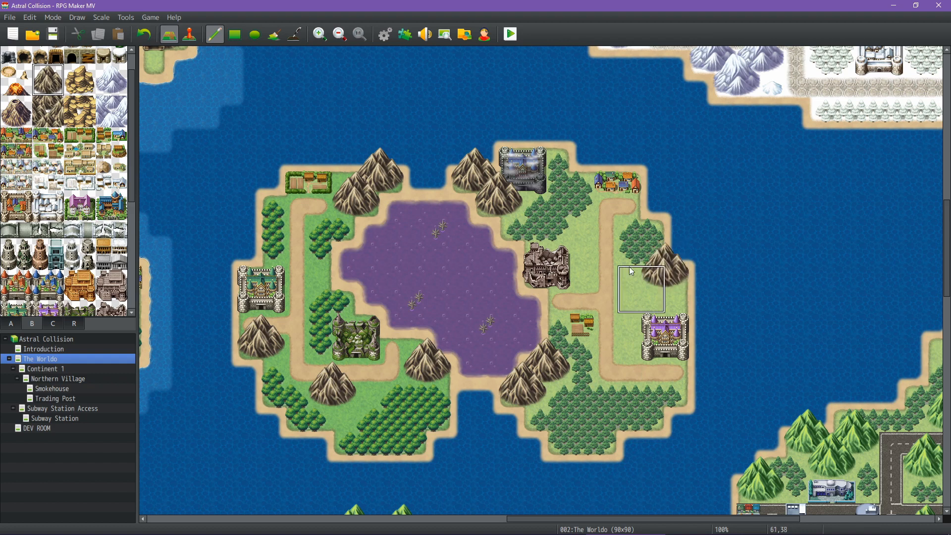
click(629, 269)
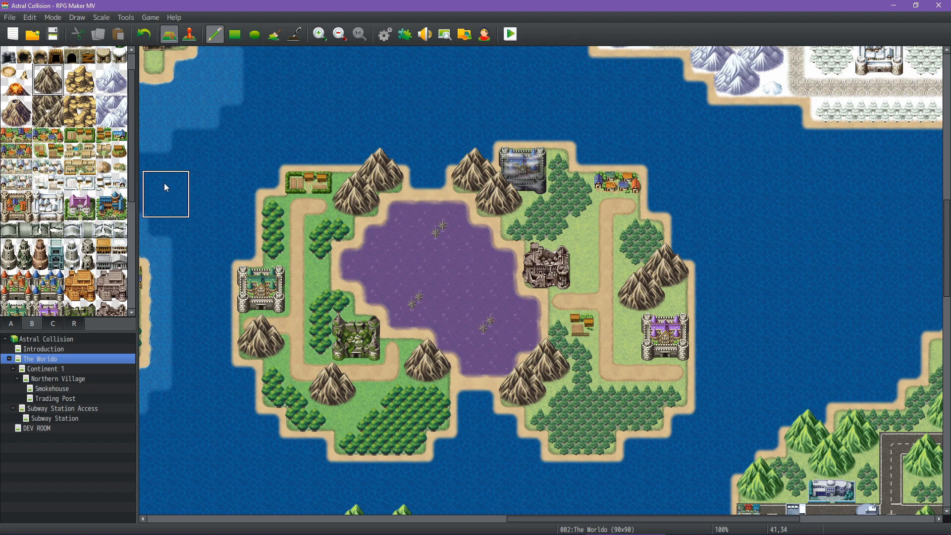
click(23, 58)
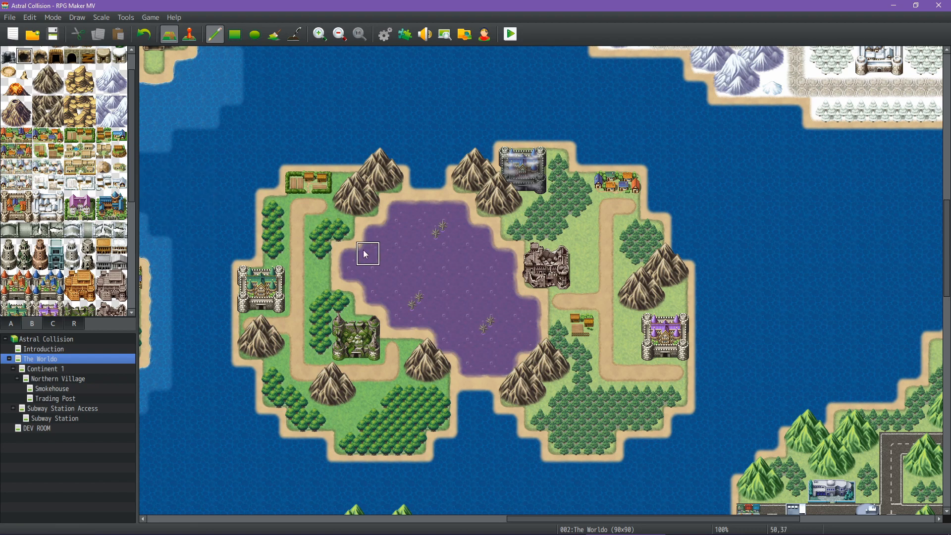
click(628, 301)
Switch to the Astral Collision Math spreadsheet and fill the (Medieval—6) world name cell with the lightest green.
mouse_move(427, 526)
click(171, 510)
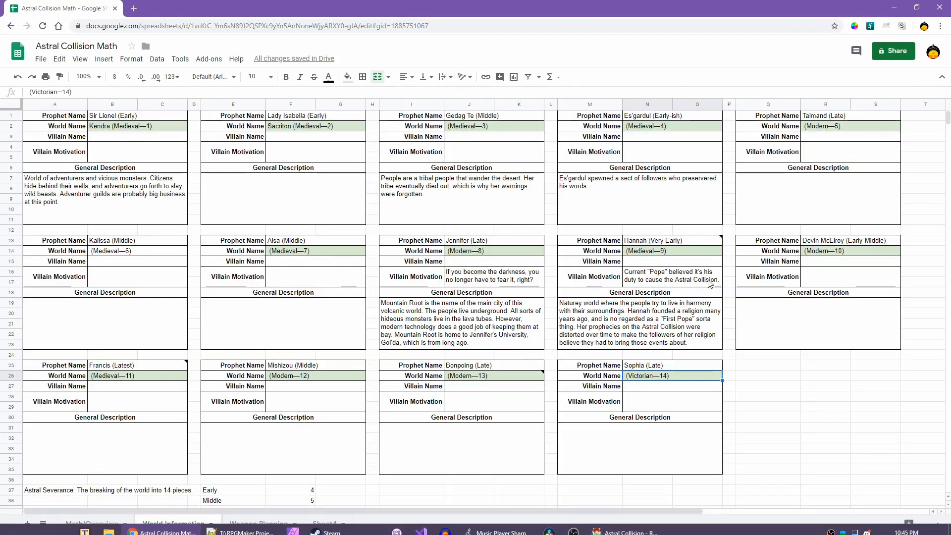
click(136, 253)
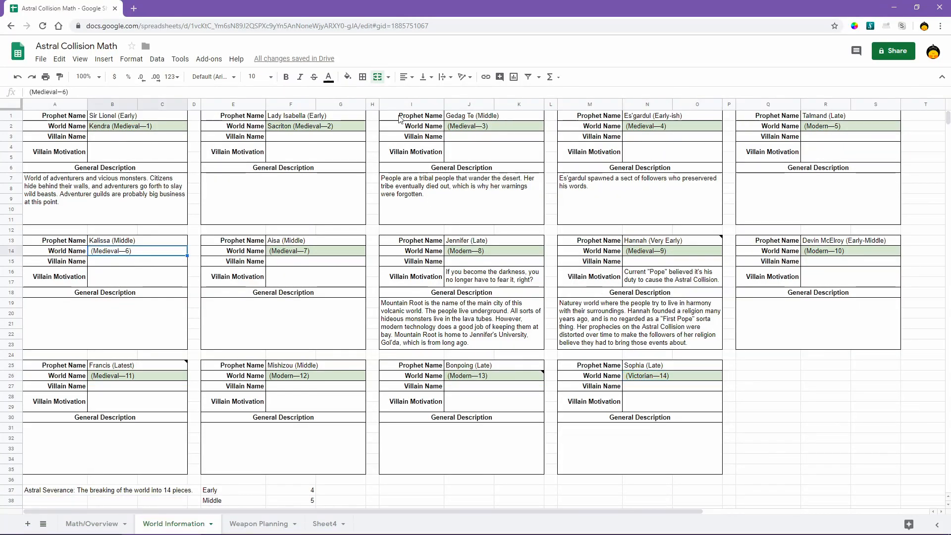
click(348, 77)
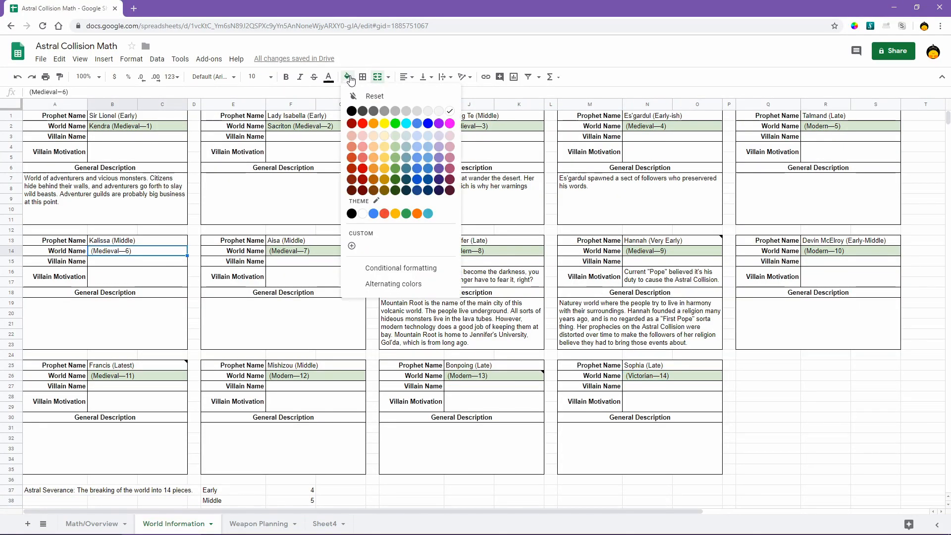
click(396, 136)
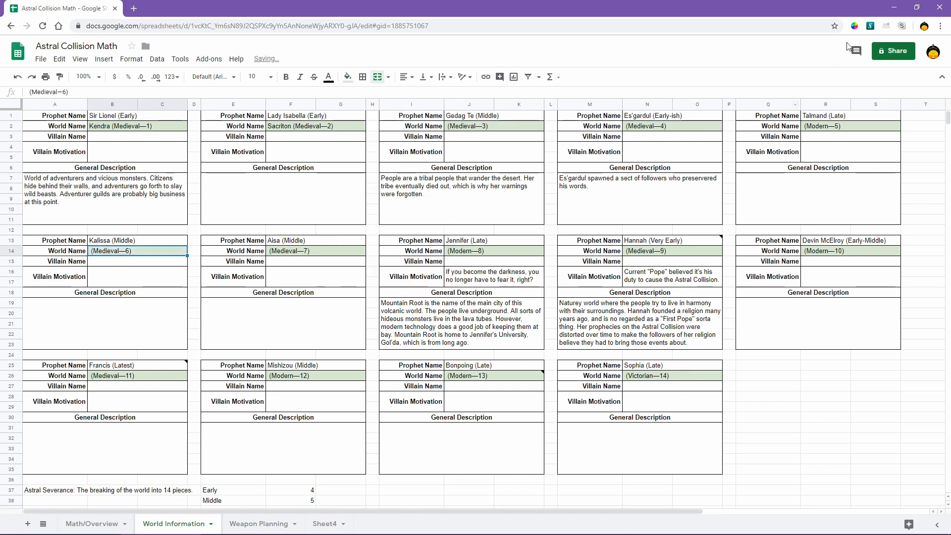
Switch to RPG Maker MV and assign region 6 to the entire purple-swamp island, outlining its edge and flood-filling the interior.
click(895, 8)
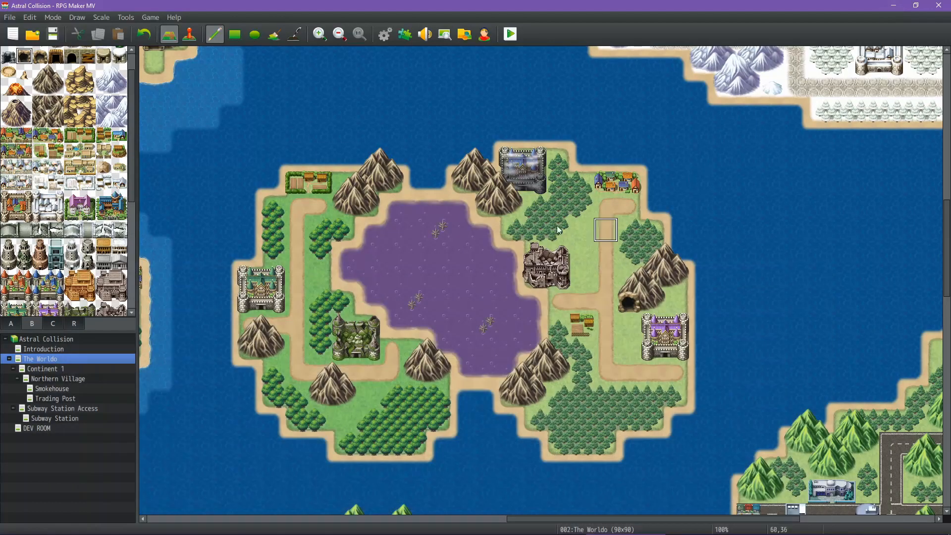
click(73, 325)
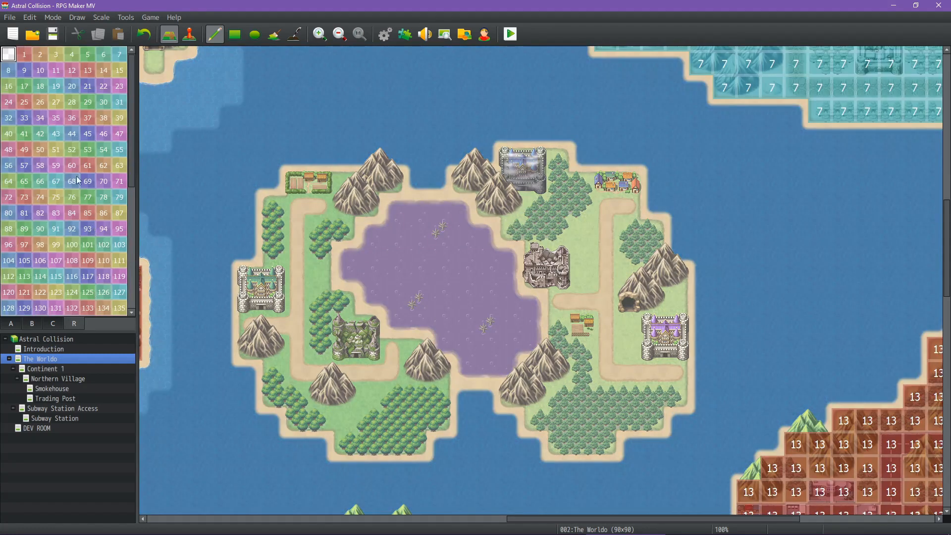
click(103, 55)
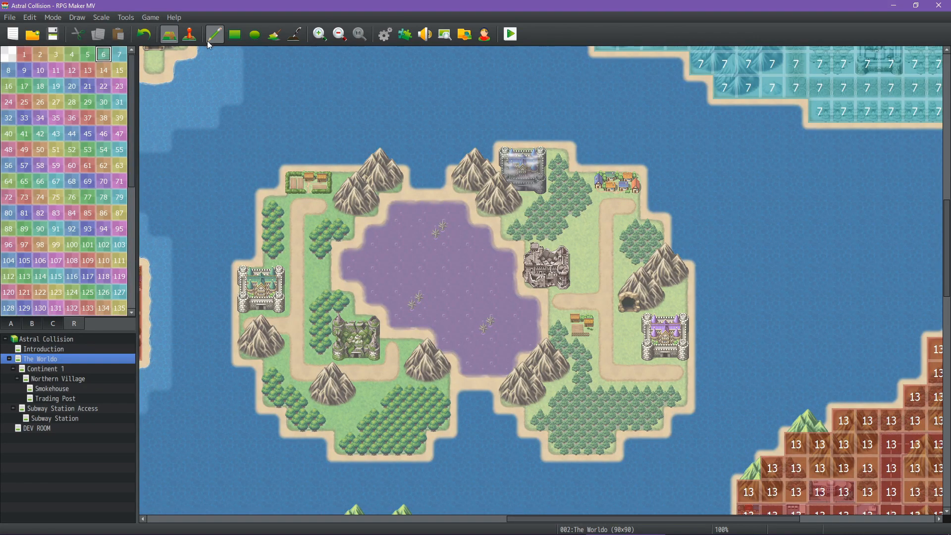
click(235, 33)
mouse_move(388, 184)
mouse_down()
mouse_move(296, 183)
mouse_move(273, 208)
mouse_move(269, 276)
mouse_move(248, 280)
mouse_move(249, 337)
mouse_move(274, 386)
mouse_move(297, 420)
mouse_move(343, 422)
mouse_up()
mouse_move(400, 442)
mouse_down()
mouse_move(438, 420)
mouse_move(462, 396)
mouse_move(439, 397)
mouse_move(468, 376)
mouse_up()
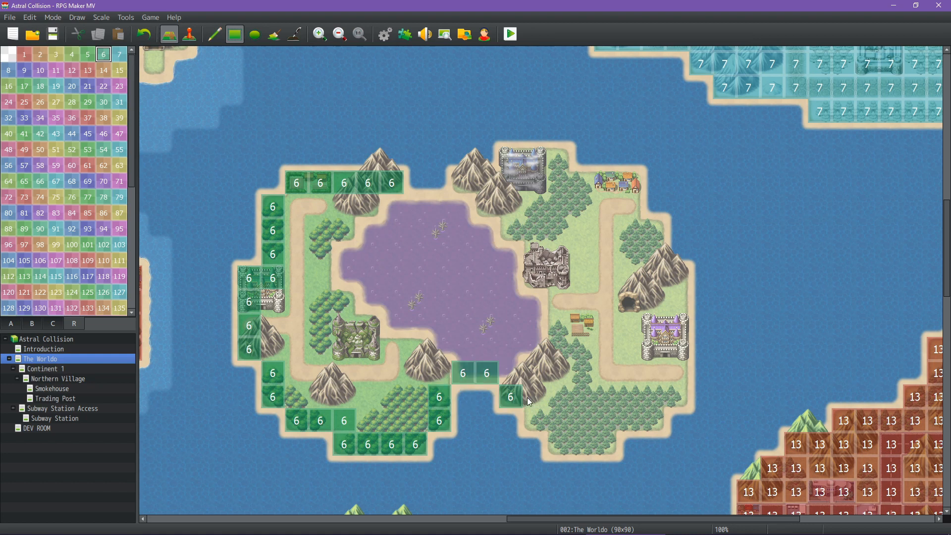
mouse_move(529, 400)
mouse_down()
mouse_move(558, 444)
mouse_move(606, 444)
mouse_move(676, 396)
mouse_move(679, 282)
mouse_move(631, 208)
mouse_move(632, 184)
mouse_move(584, 184)
mouse_move(558, 162)
mouse_move(511, 164)
mouse_move(438, 208)
mouse_move(414, 211)
mouse_up()
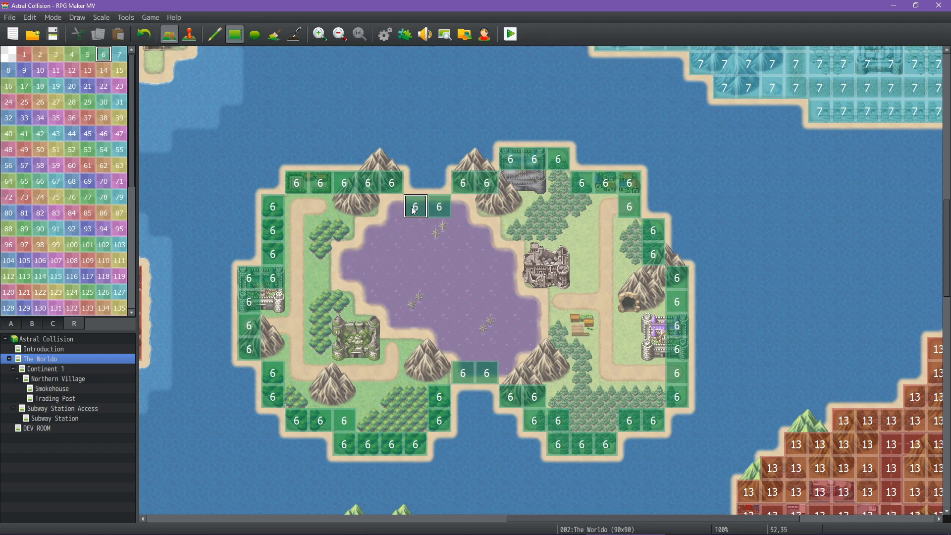
click(274, 34)
click(463, 301)
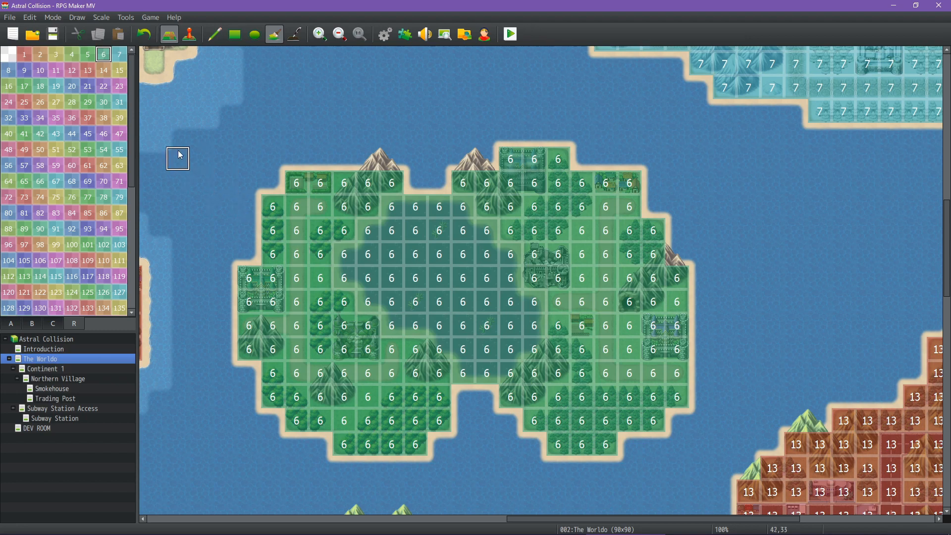
Assign region 1 to the three land tiles of the small cave island northwest of the purple-swamp island.
ctrl+scroll(407, 318, down, 5)
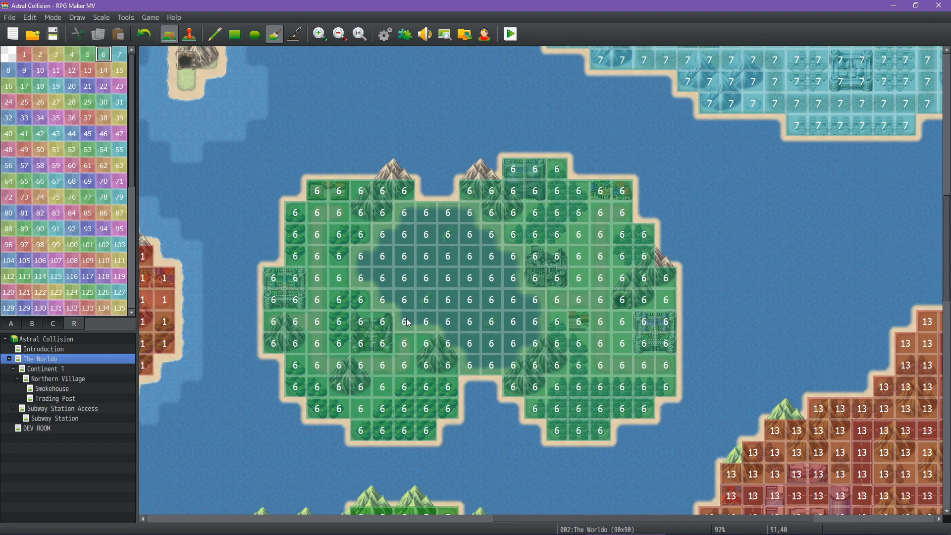
ctrl+scroll(406, 318, down, 1)
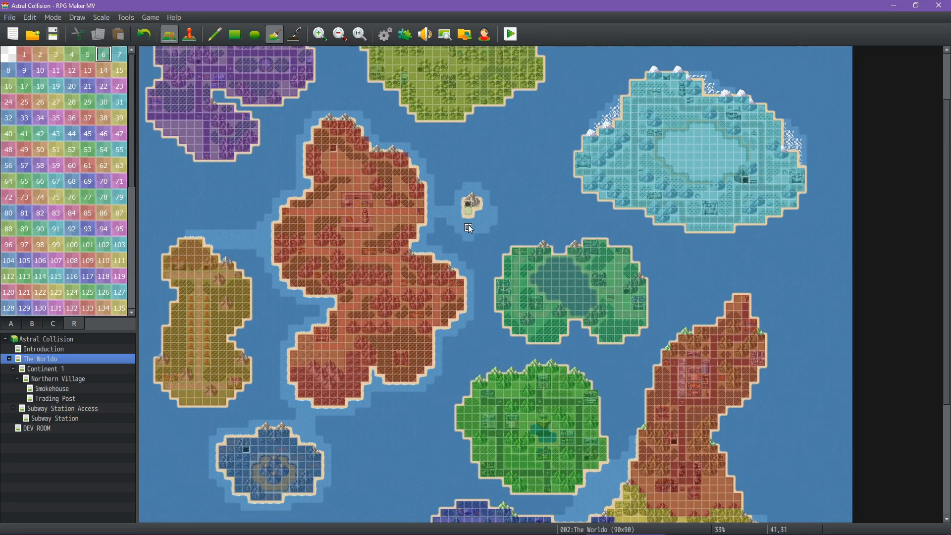
ctrl+scroll(474, 194, up, 5)
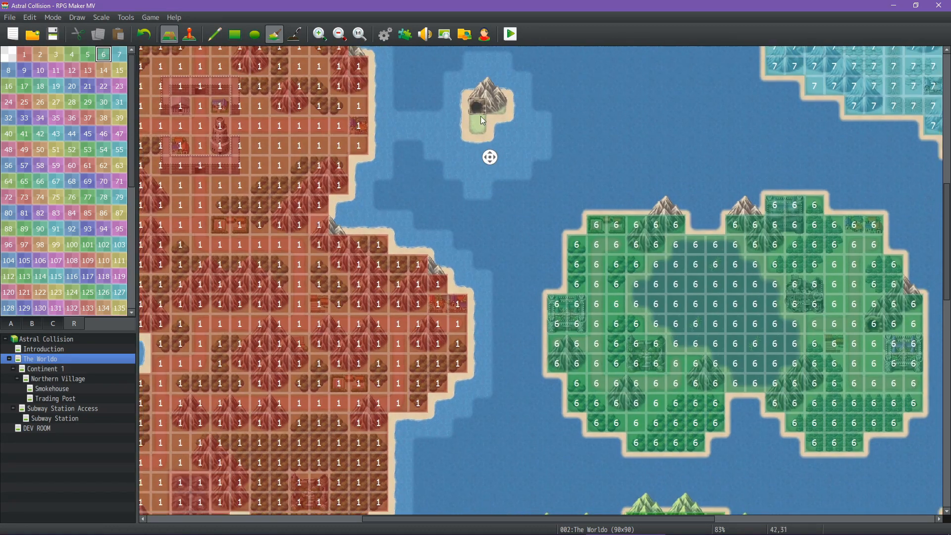
middle_drag(483, 119, 493, 161)
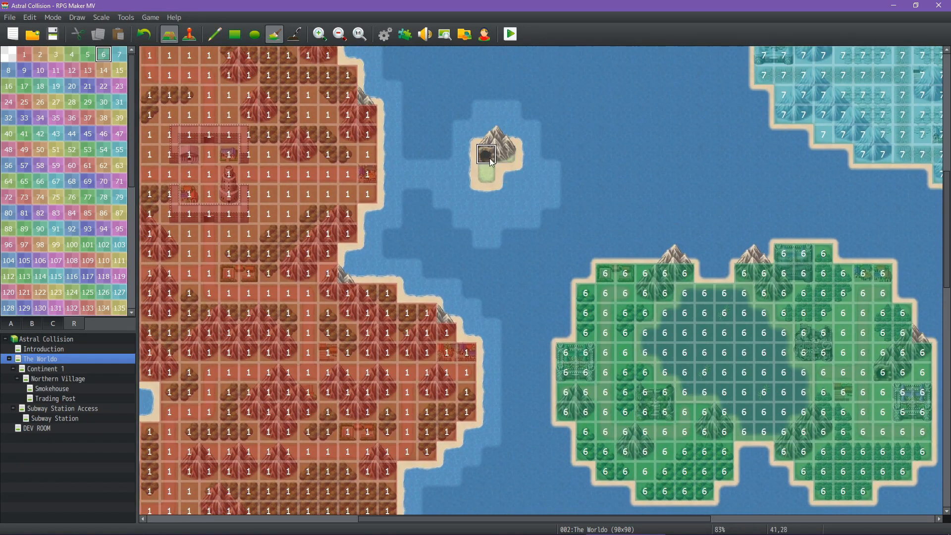
click(24, 54)
click(490, 156)
key(ctrl+z)
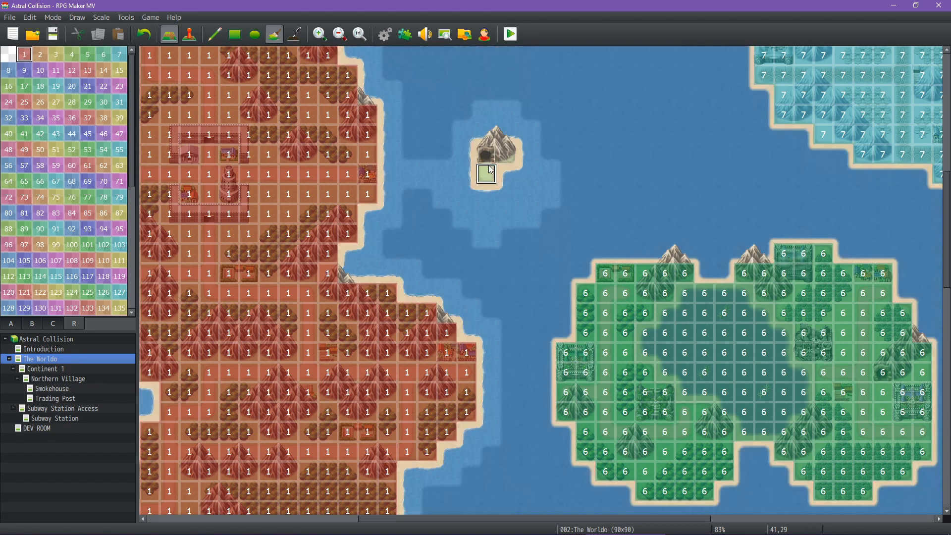
click(215, 33)
click(486, 173)
click(487, 156)
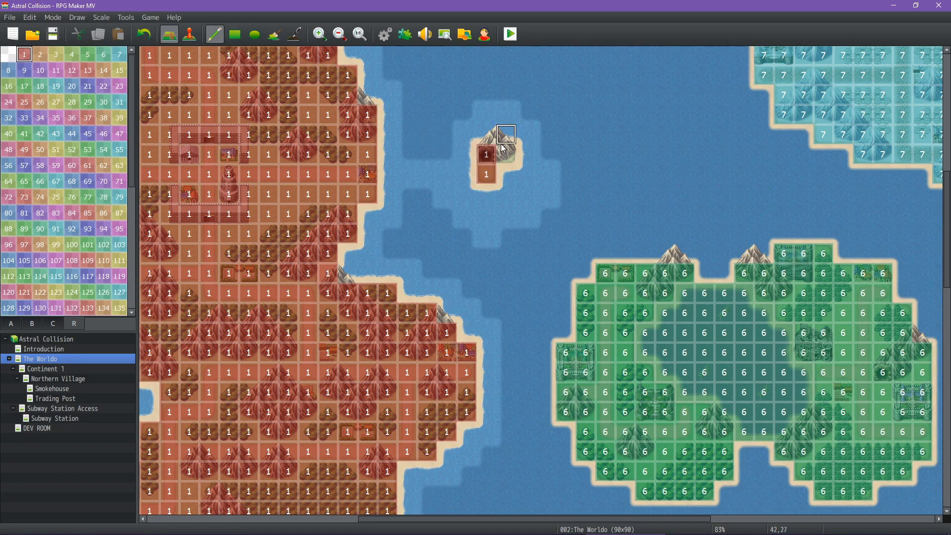
click(504, 136)
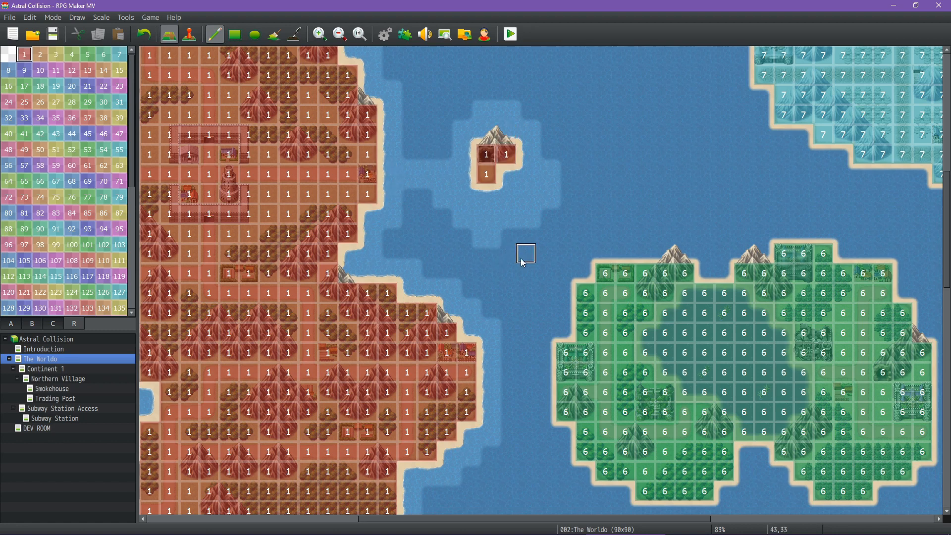
Flood-fill the entire ocean surrounding the islands with region 20.
ctrl+scroll(519, 261, down, 3)
ctrl+scroll(518, 259, down, 3)
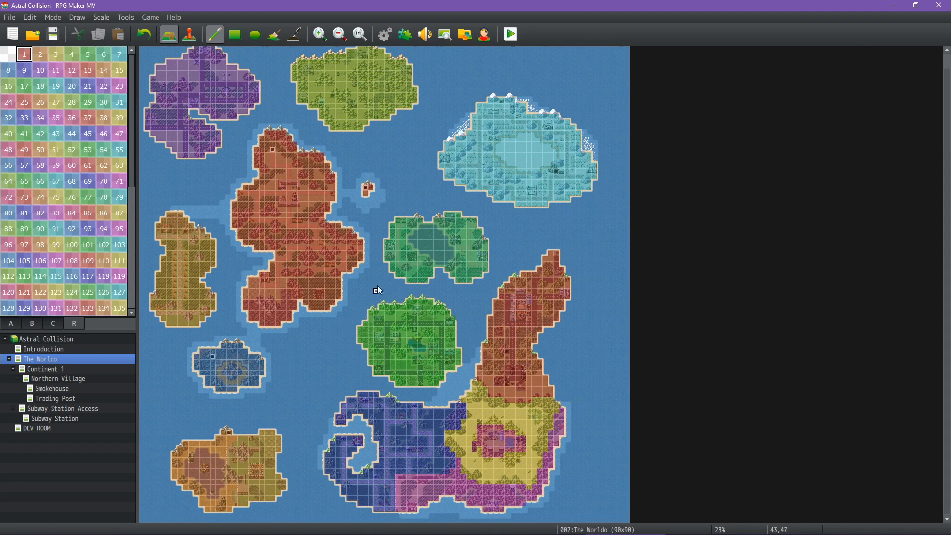
scroll(379, 290, up, 2)
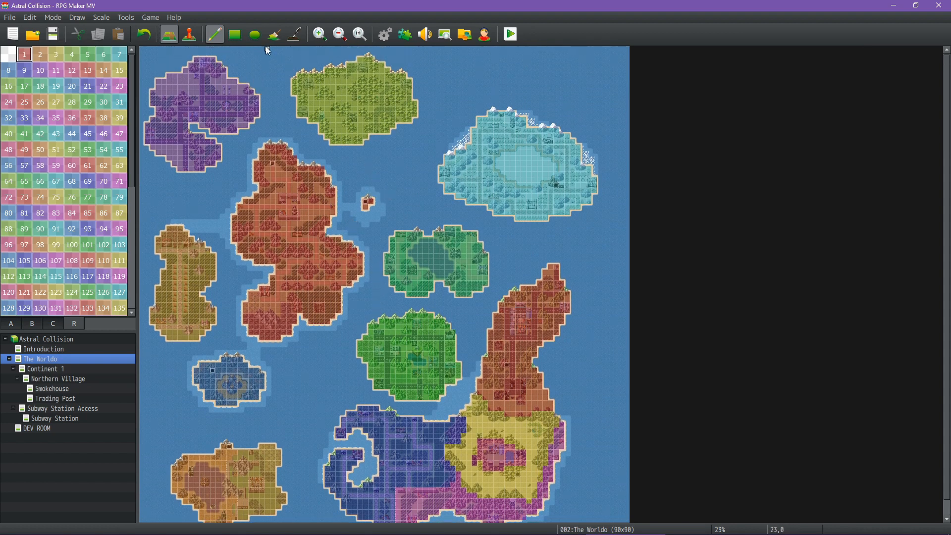
click(276, 37)
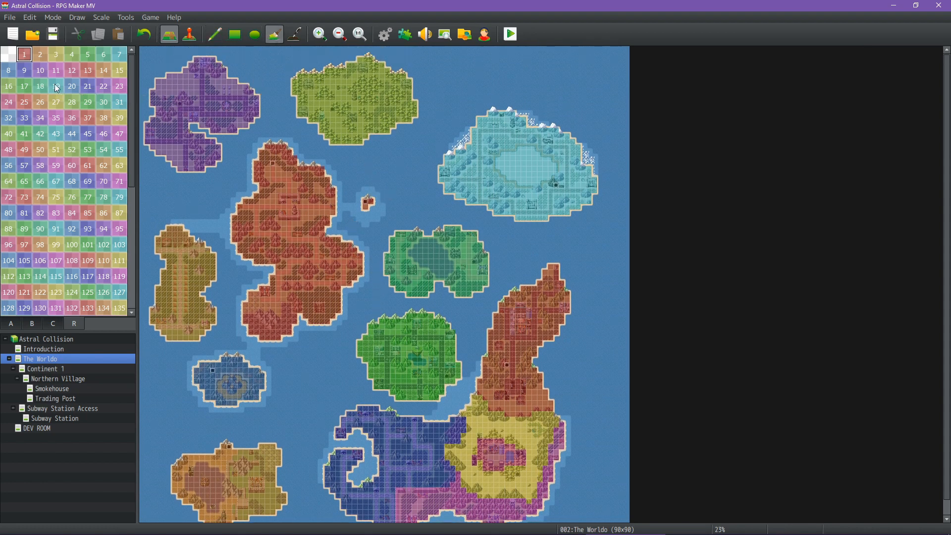
click(71, 90)
click(480, 90)
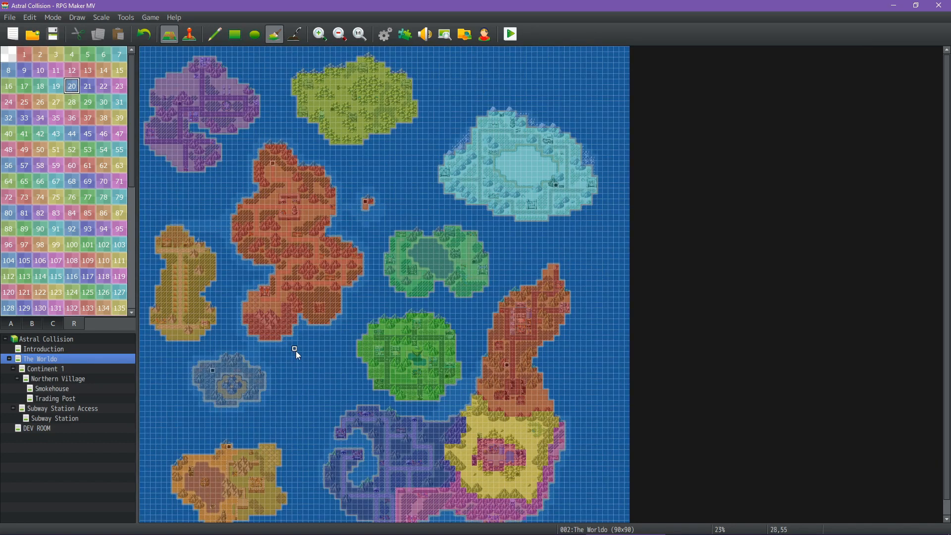
Examine region coverage around the volcanic and southwestern islands, and compare the whole map's terrain with its region IDs.
ctrl+scroll(325, 397, up, 4)
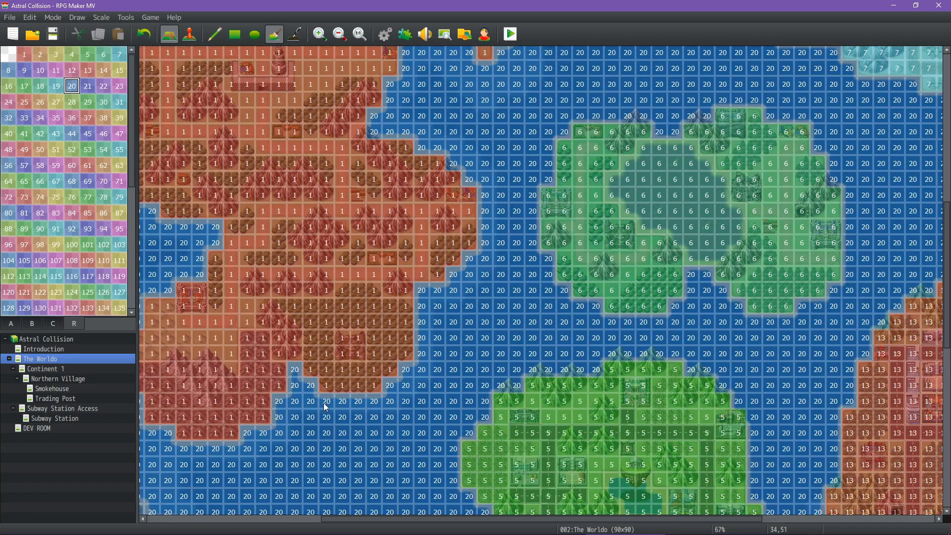
ctrl+scroll(323, 403, up, 1)
middle_drag(323, 402, 168, 477)
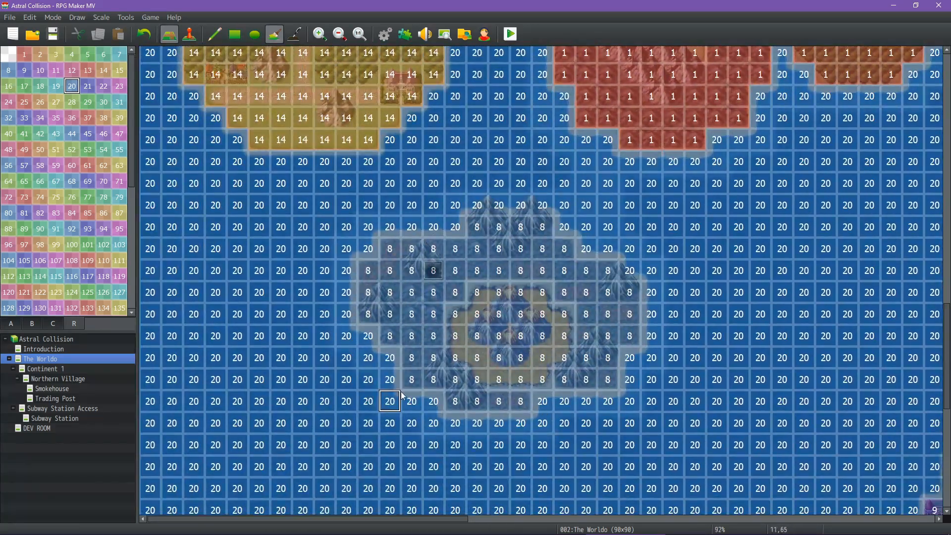
middle_drag(461, 360, 496, 382)
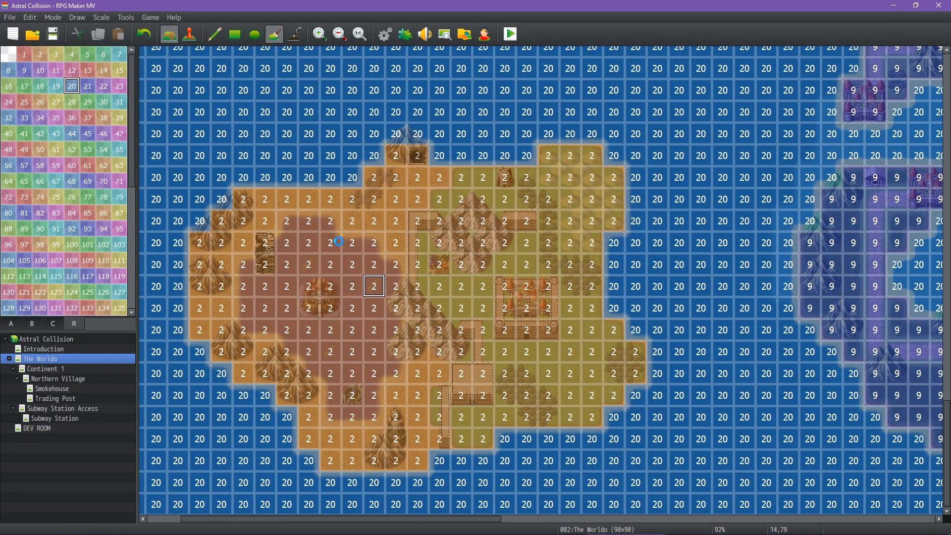
middle_drag(319, 228, 312, 228)
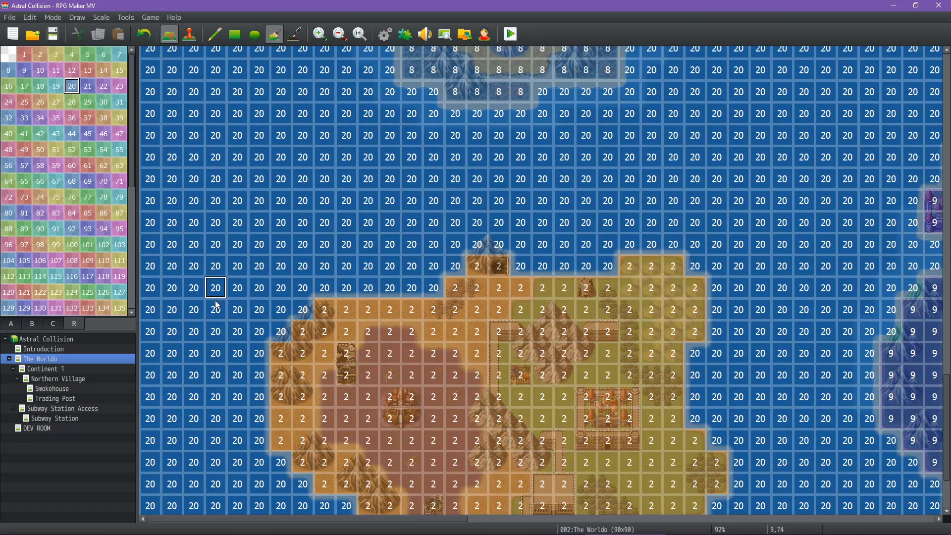
click(11, 323)
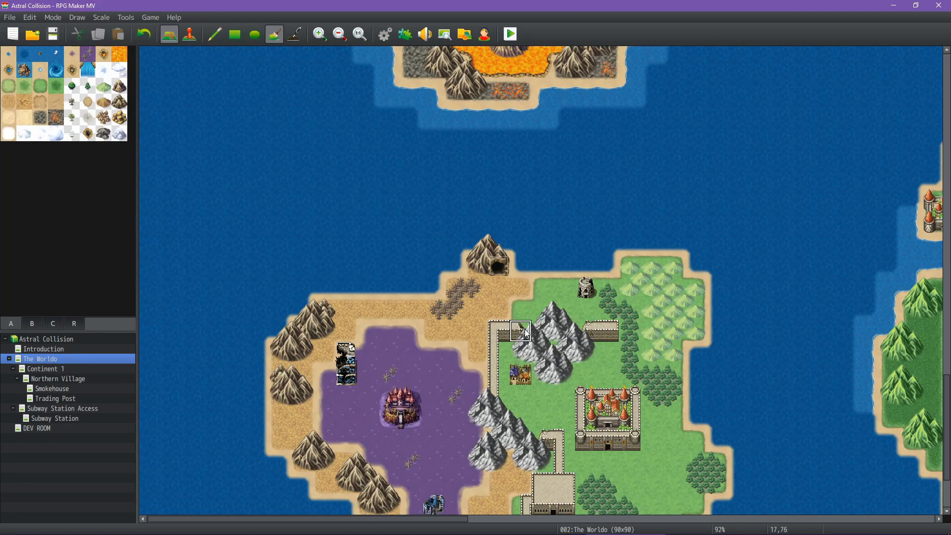
ctrl+scroll(528, 333, down, 5)
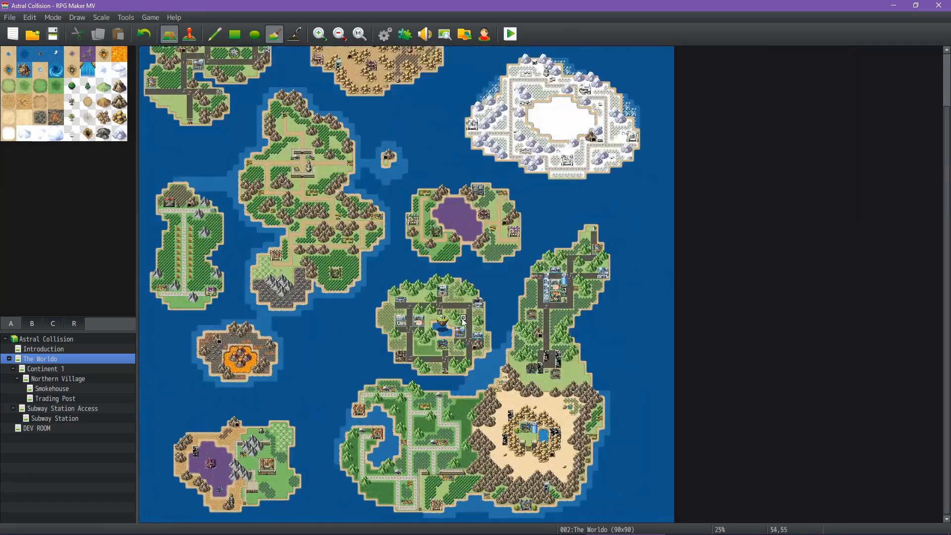
ctrl+scroll(451, 323, down, 1)
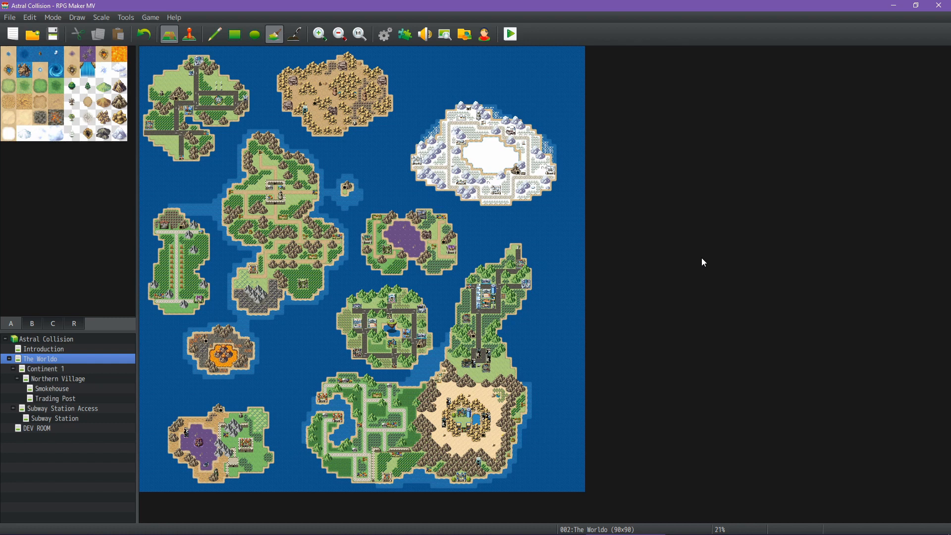
click(75, 323)
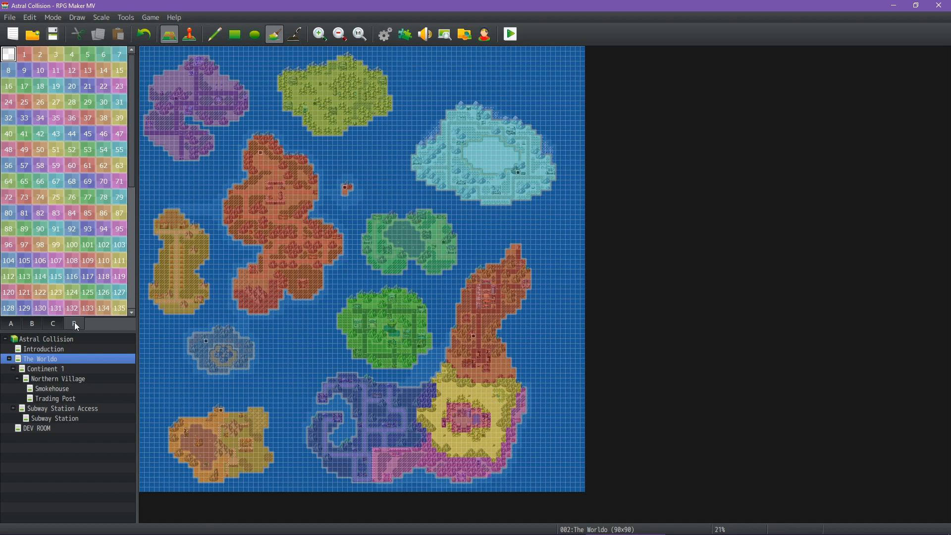
click(12, 324)
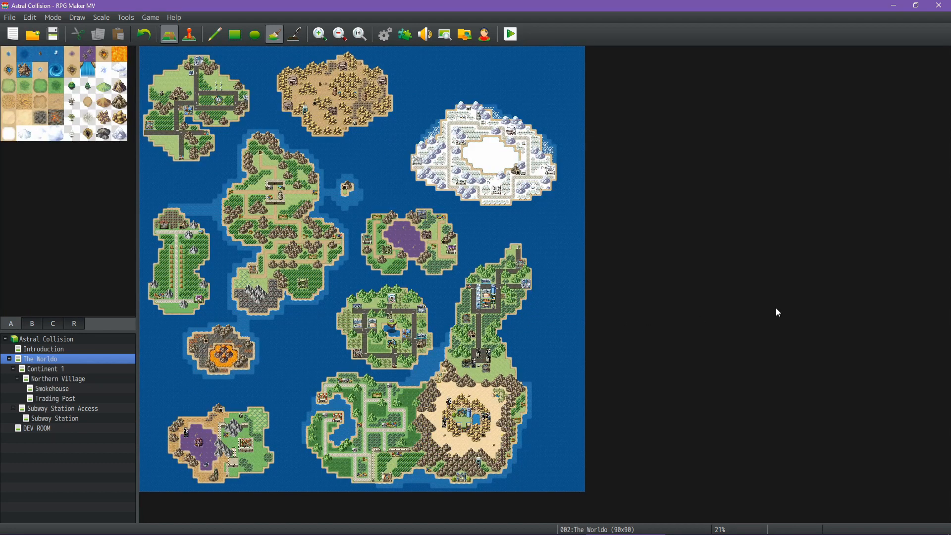